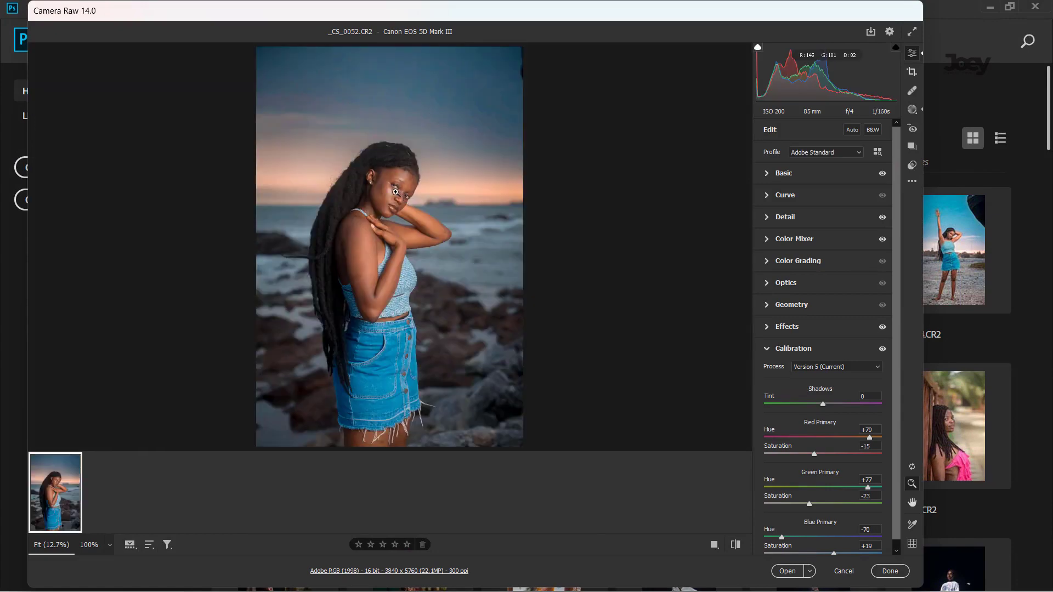
Zoom between 100% on the face and the full photo to inspect the skin.
click(394, 190)
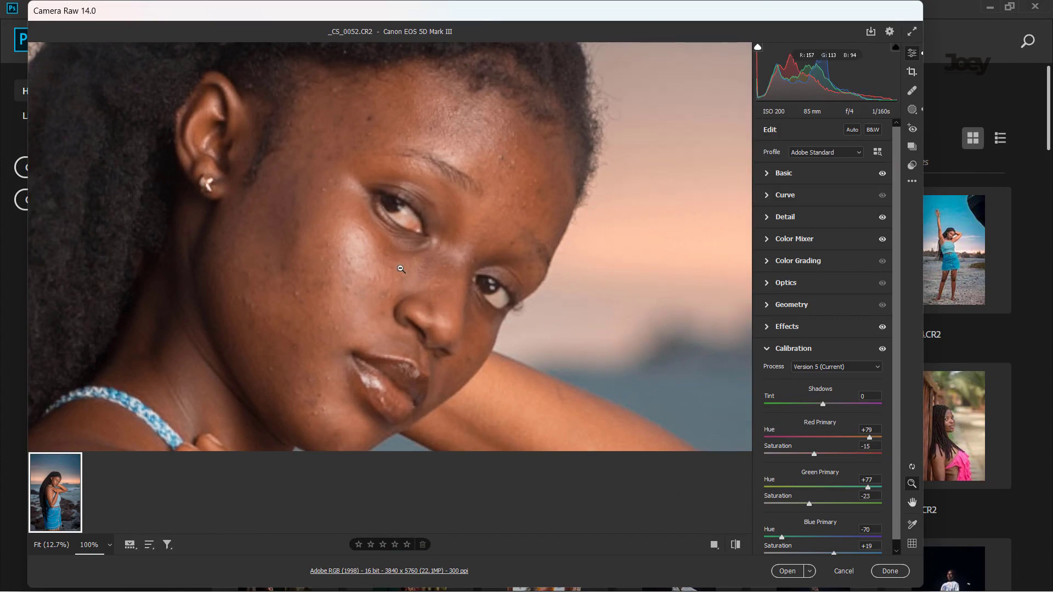
click(404, 270)
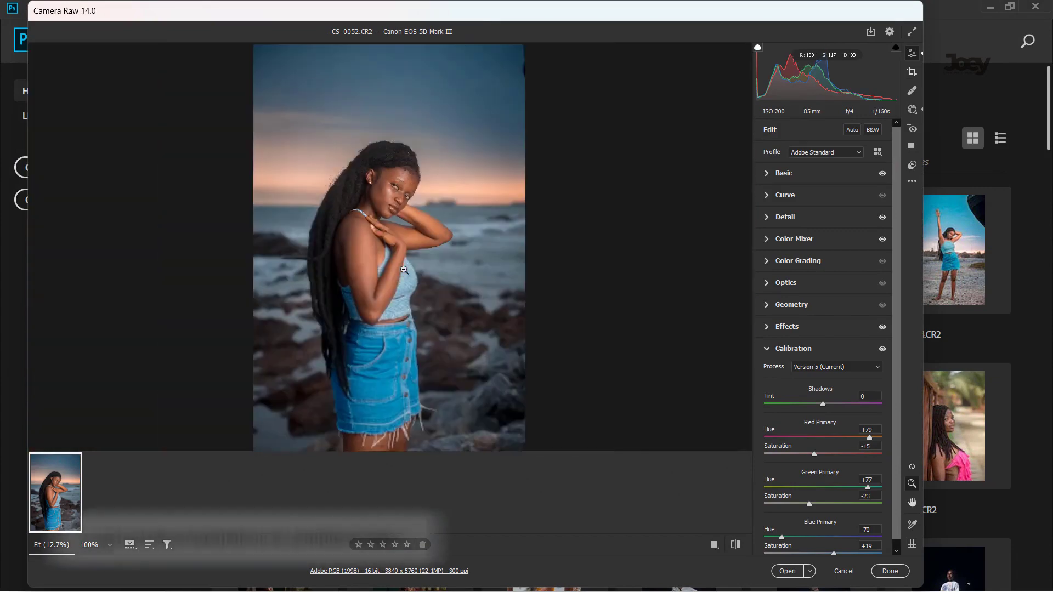
click(389, 186)
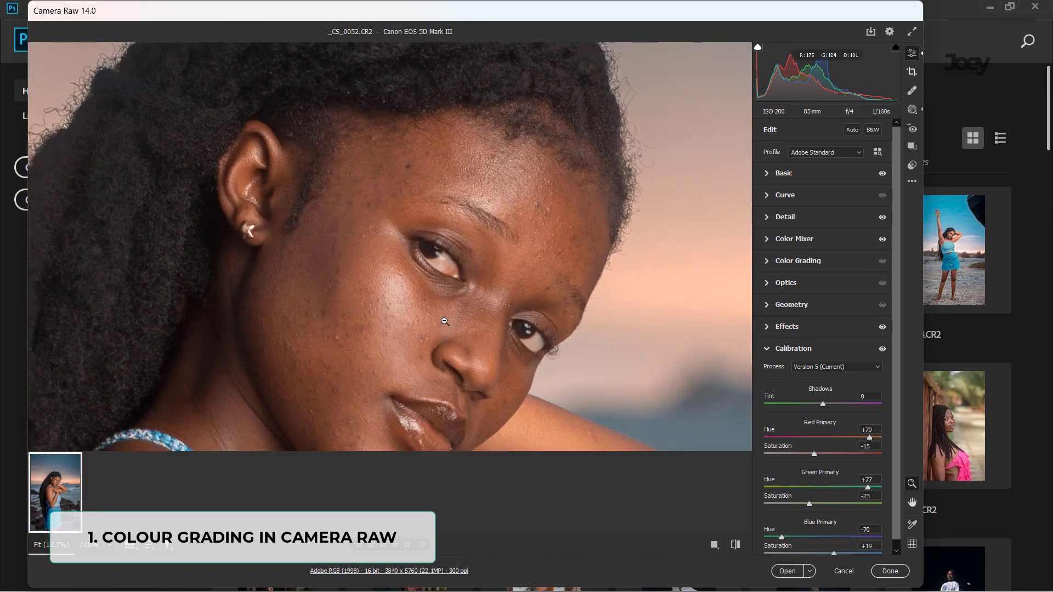
click(414, 240)
click(397, 193)
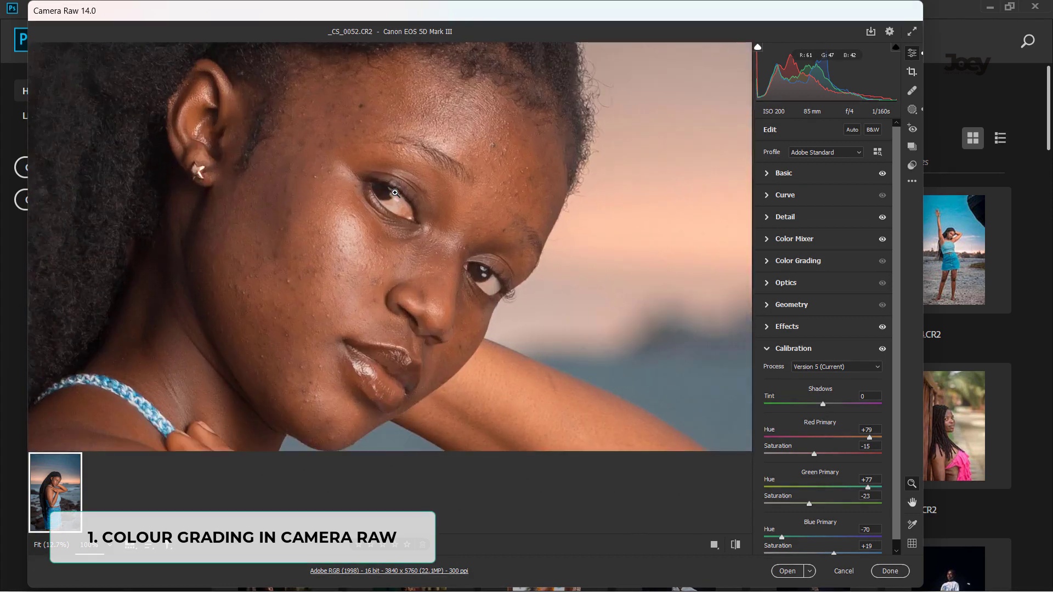
click(409, 233)
Compare the edit with default settings, then expand Basic (Exposure -0.30, Highlights -100).
click(735, 544)
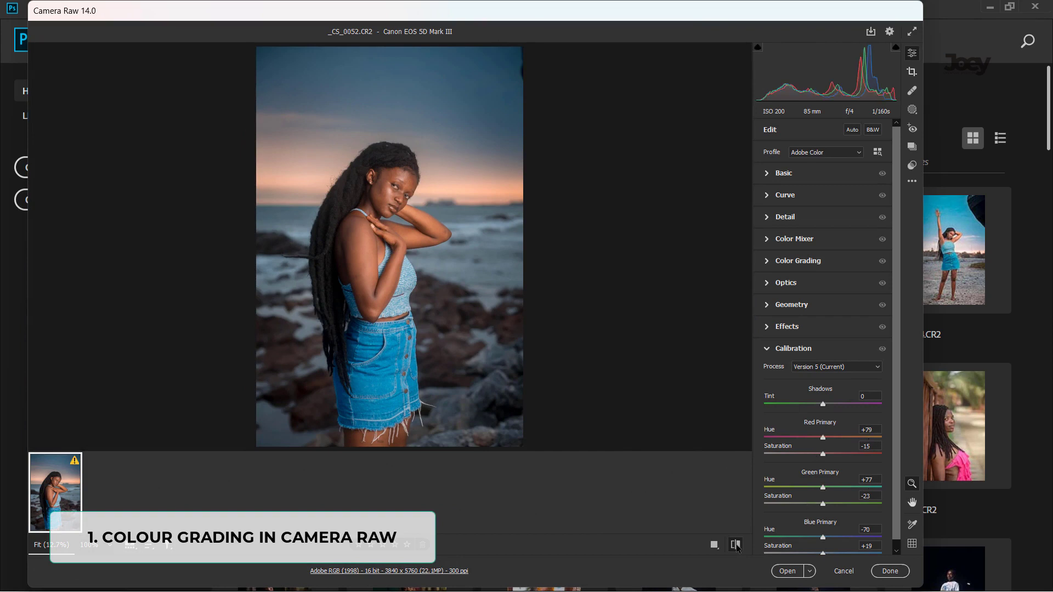
click(735, 544)
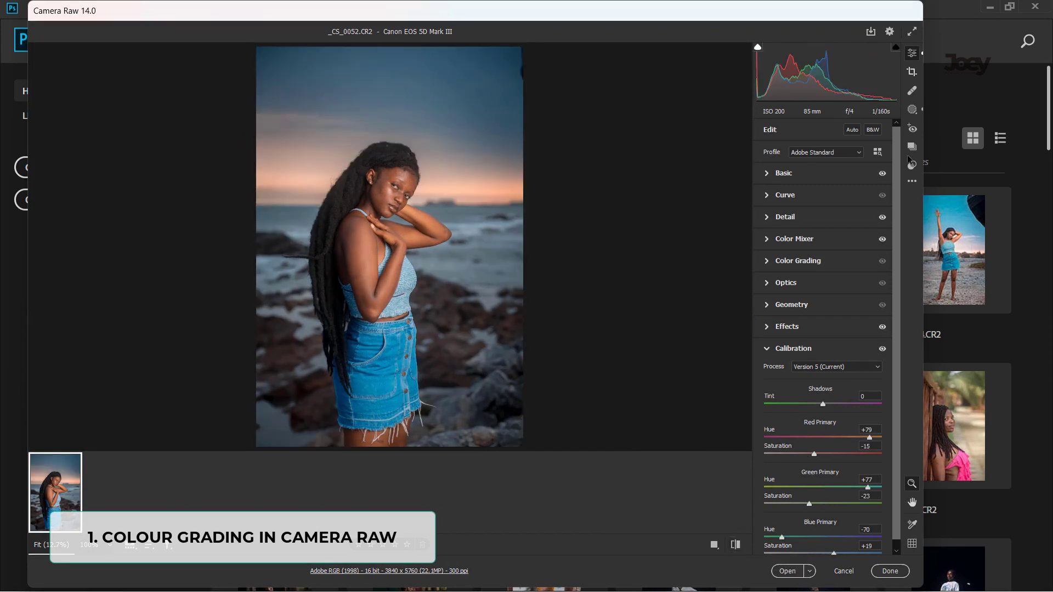
click(828, 176)
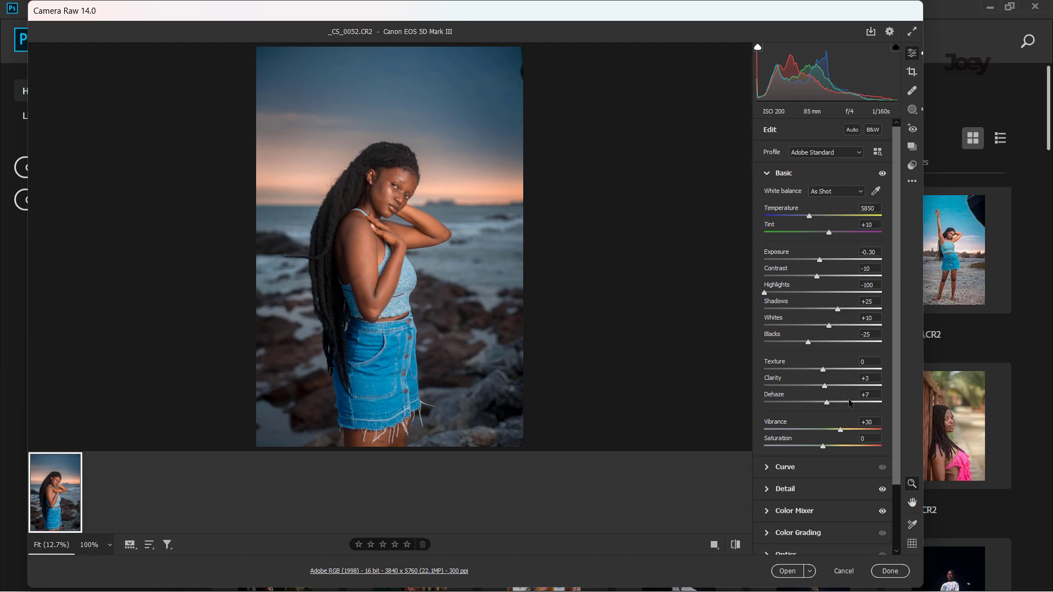
Toggle the Basic adjustments off and on, then expand Curve and Detail (Sharpening 50, Masking 14).
scroll(844, 438, down, 1)
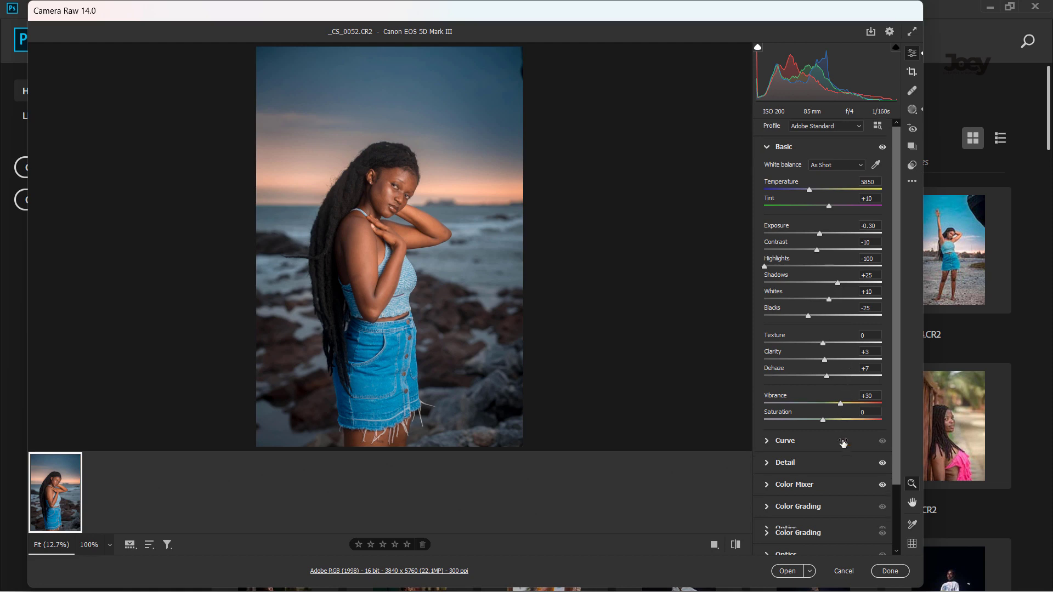
click(882, 147)
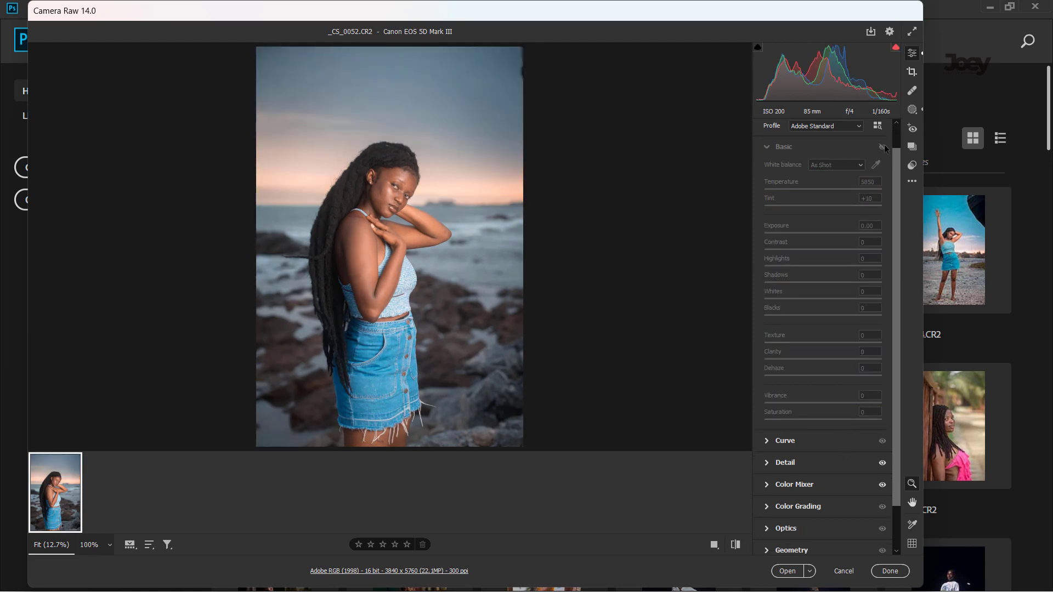
click(882, 146)
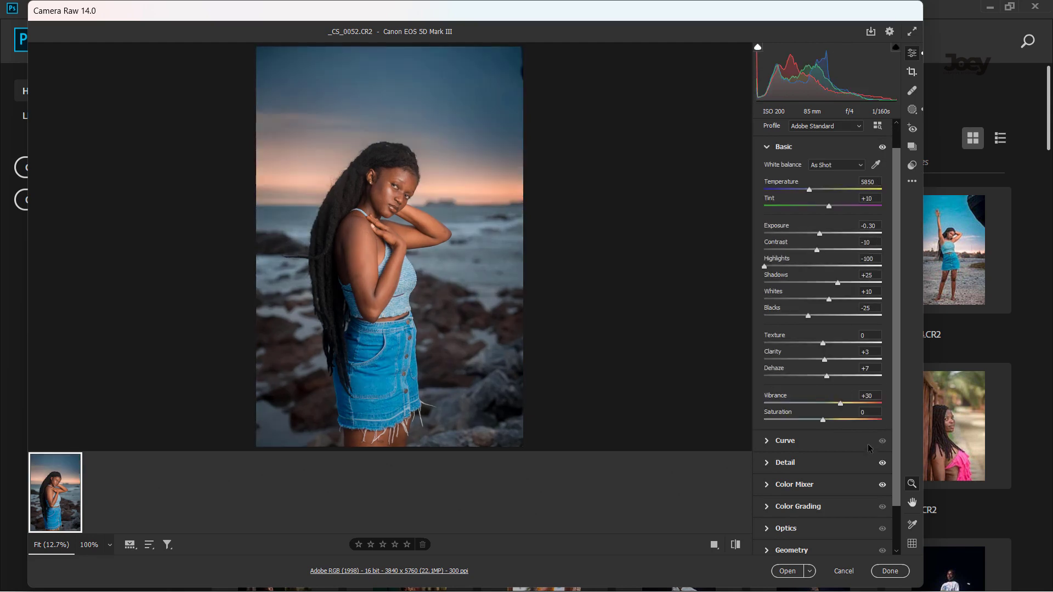
click(801, 442)
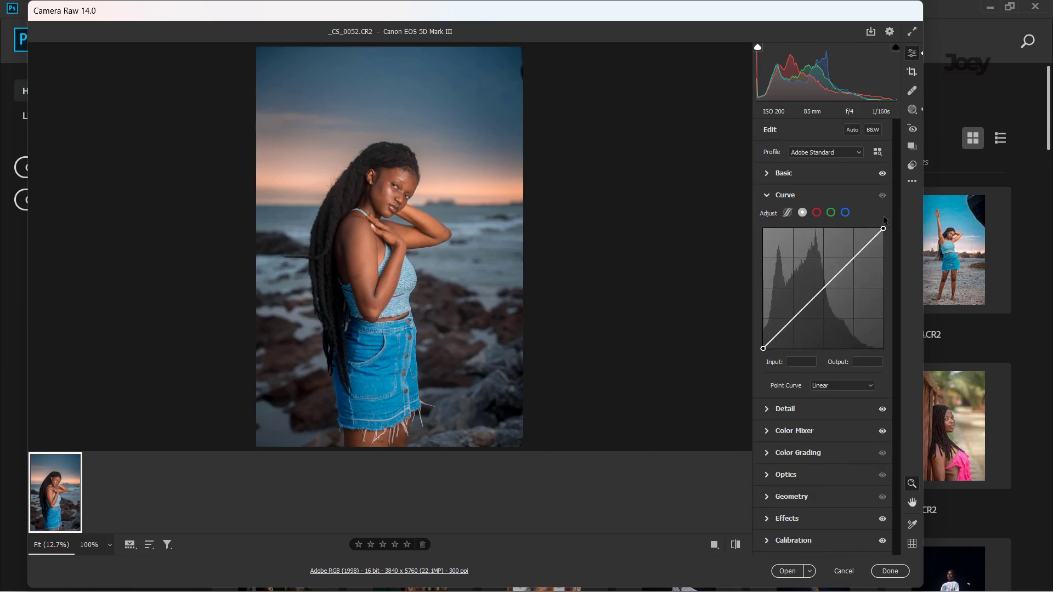
click(823, 409)
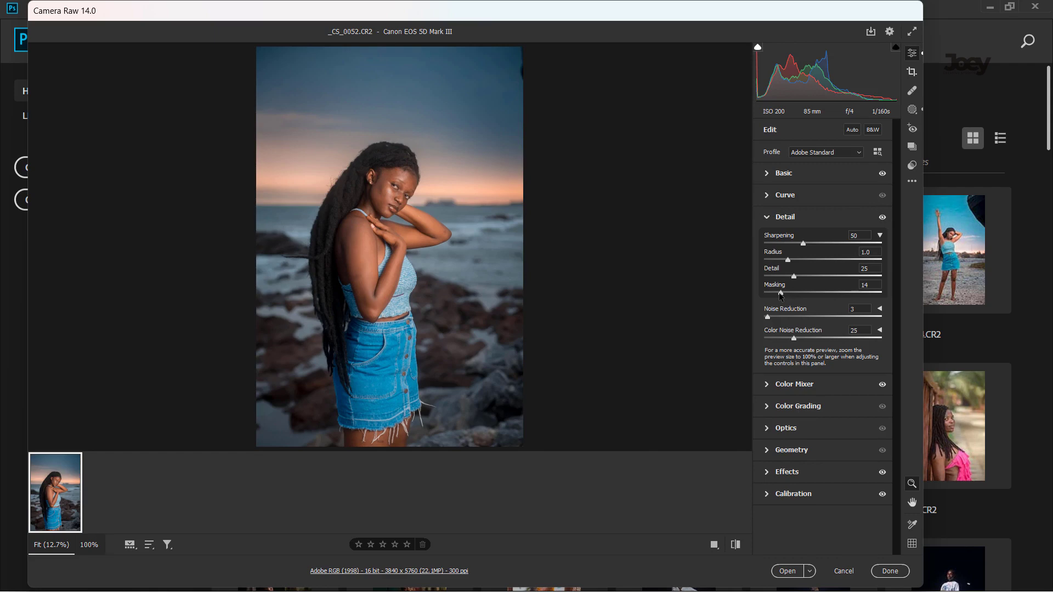
Raise sharpening Masking to 25 while viewing the mask, then check the face at 100%.
drag(786, 294, 790, 294)
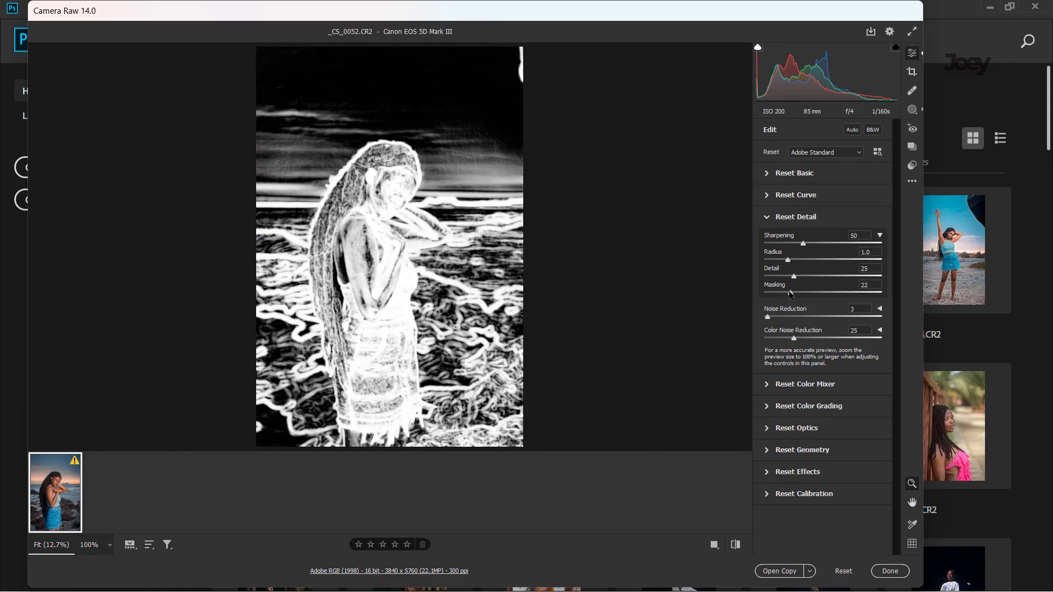
drag(791, 295, 792, 295)
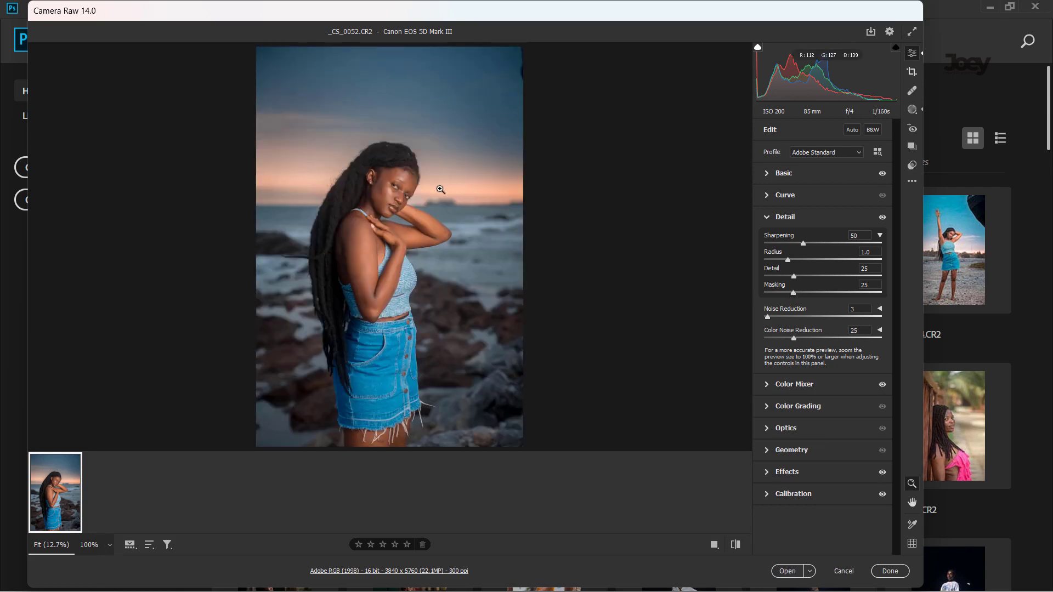
click(399, 188)
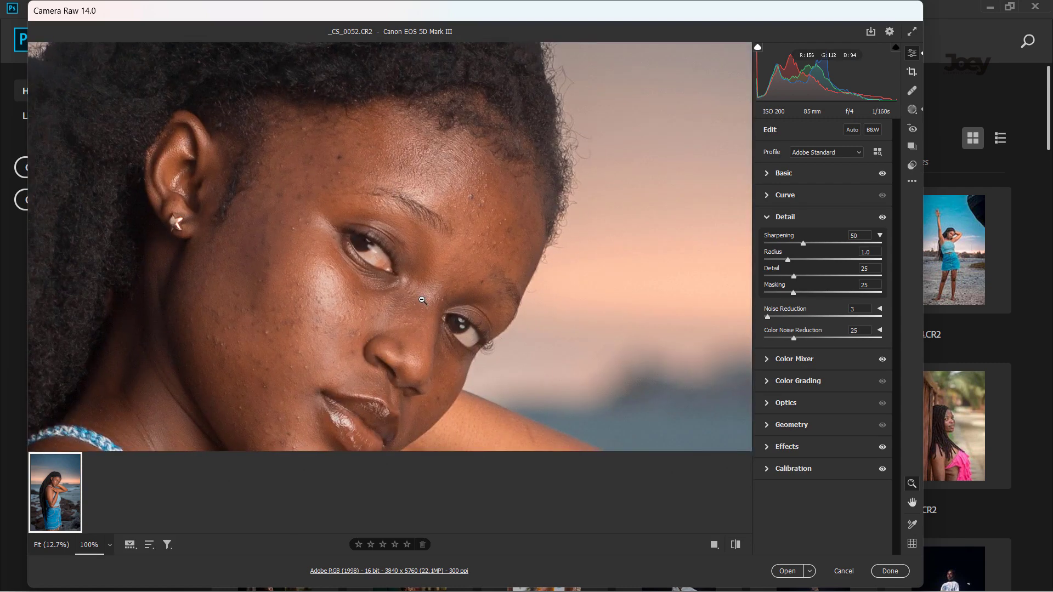
click(422, 300)
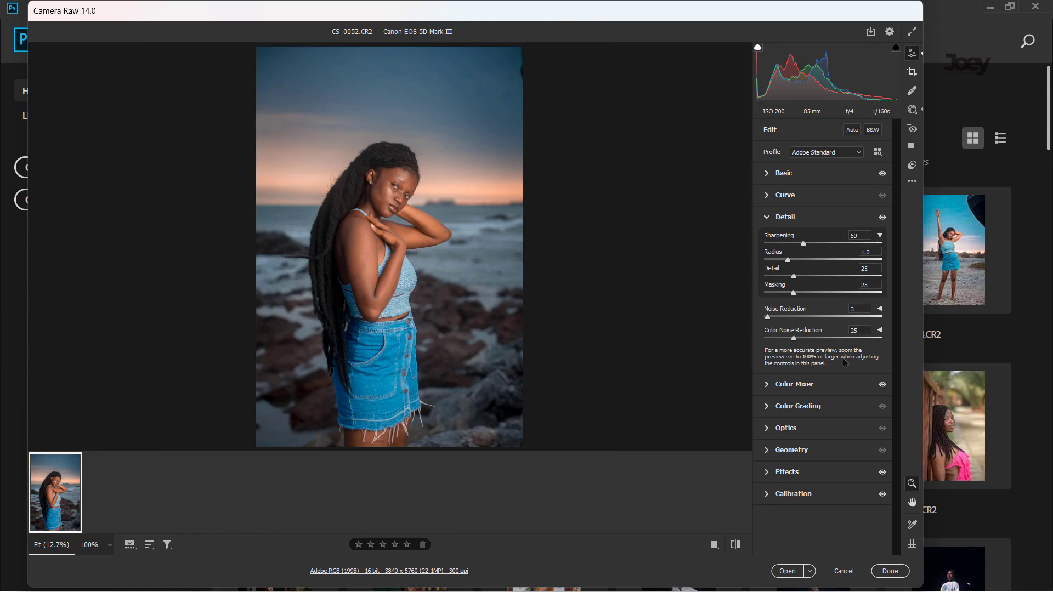
Compare the photo with Detail turned off and on, then expand Color Mixer HSL.
click(882, 217)
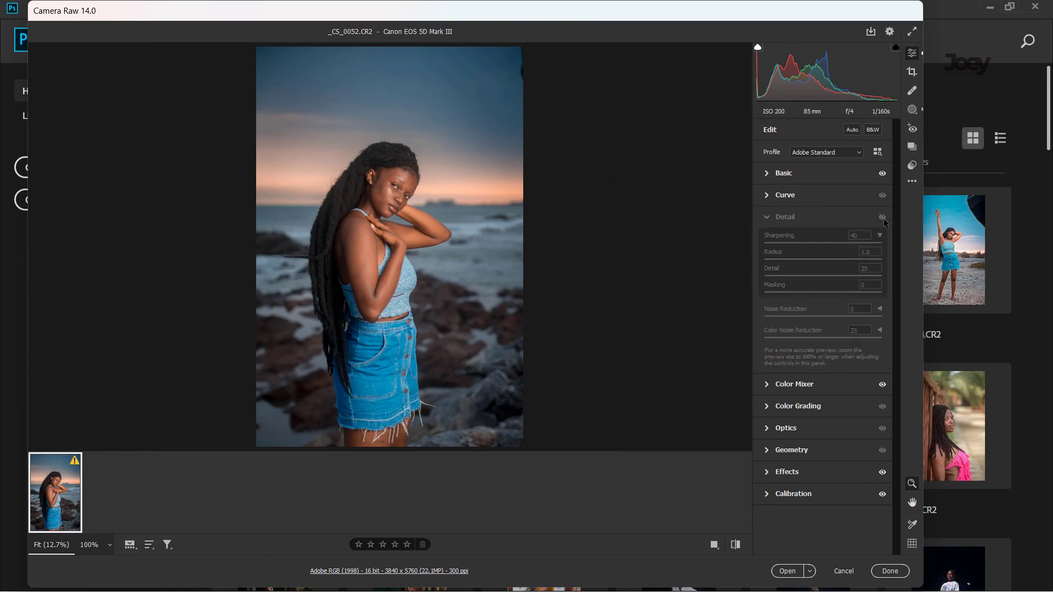
click(395, 181)
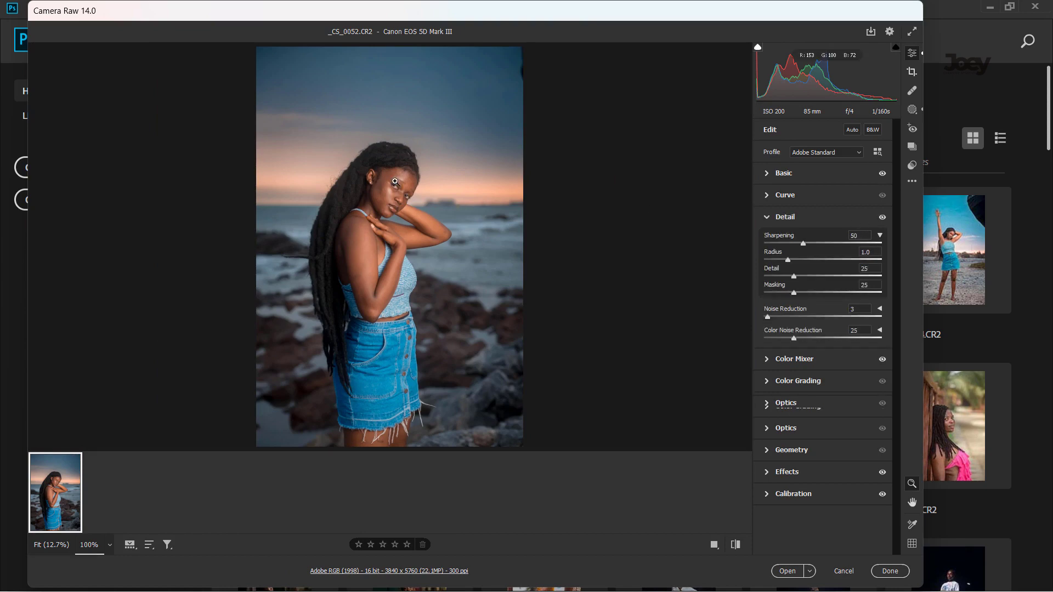
click(881, 217)
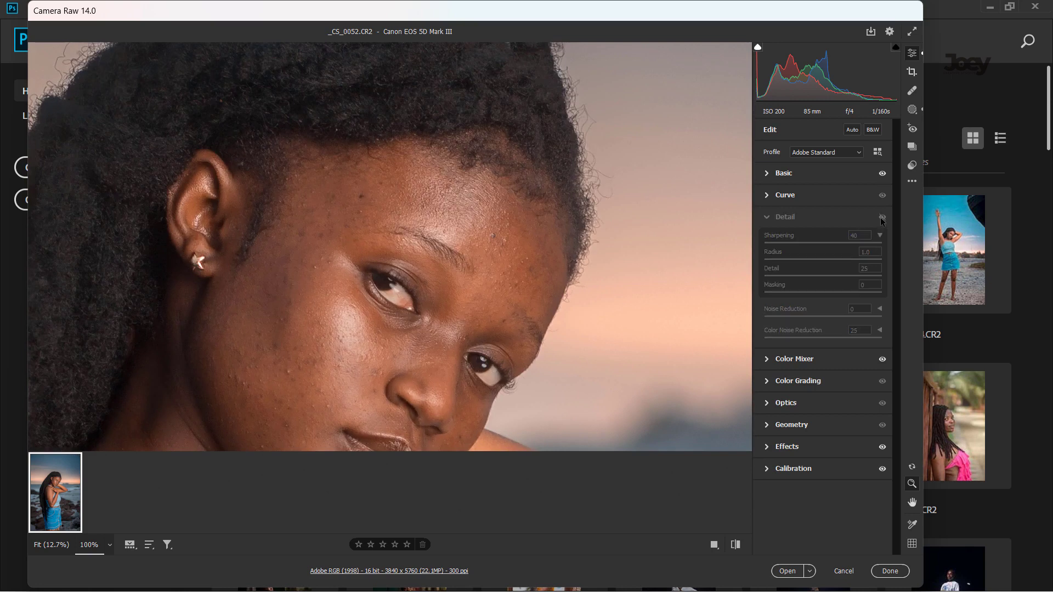
click(881, 217)
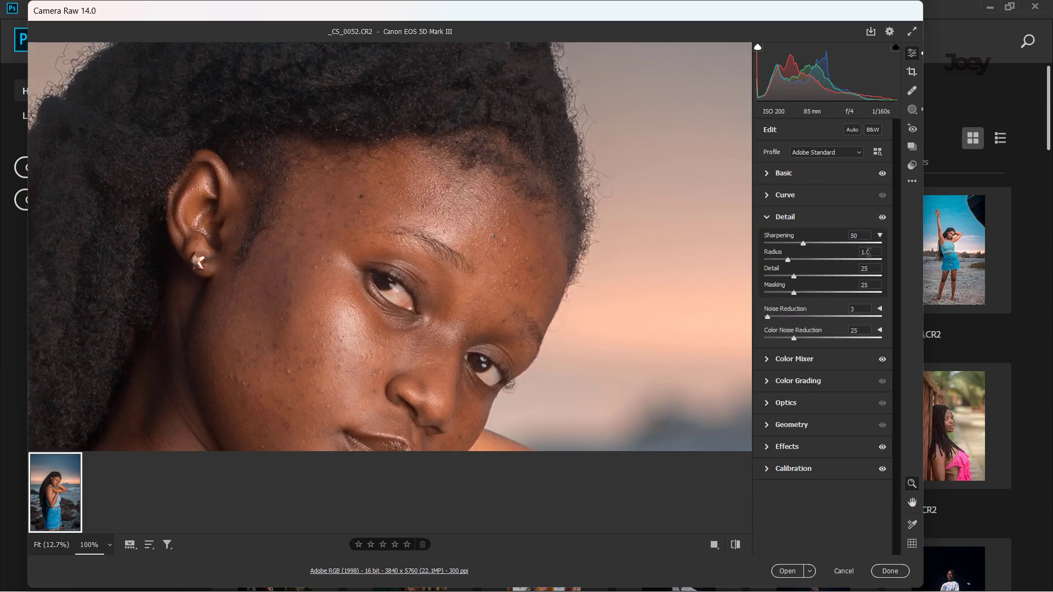
click(833, 360)
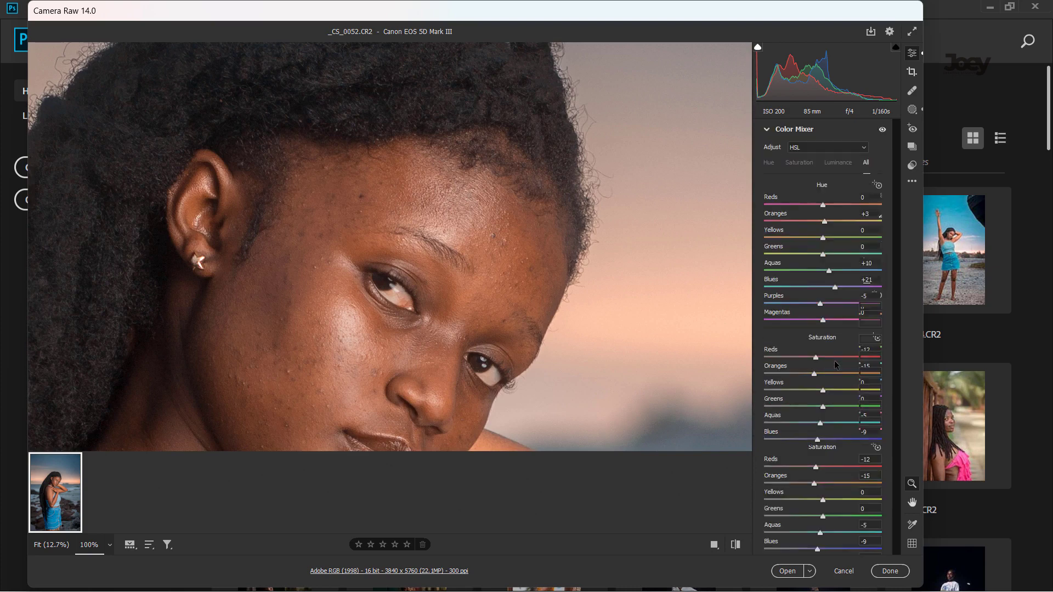
click(882, 131)
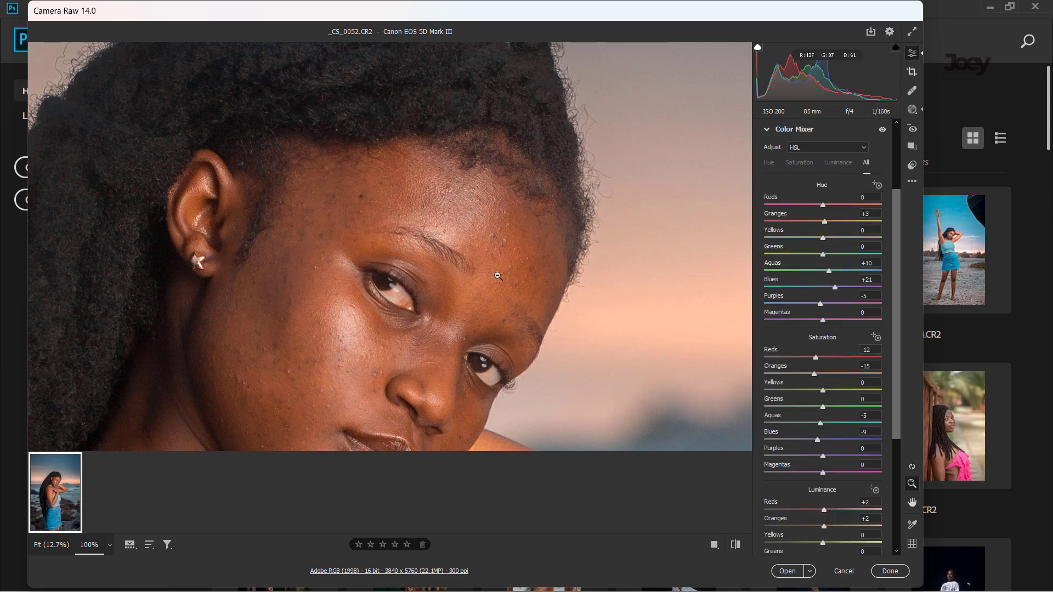
click(486, 259)
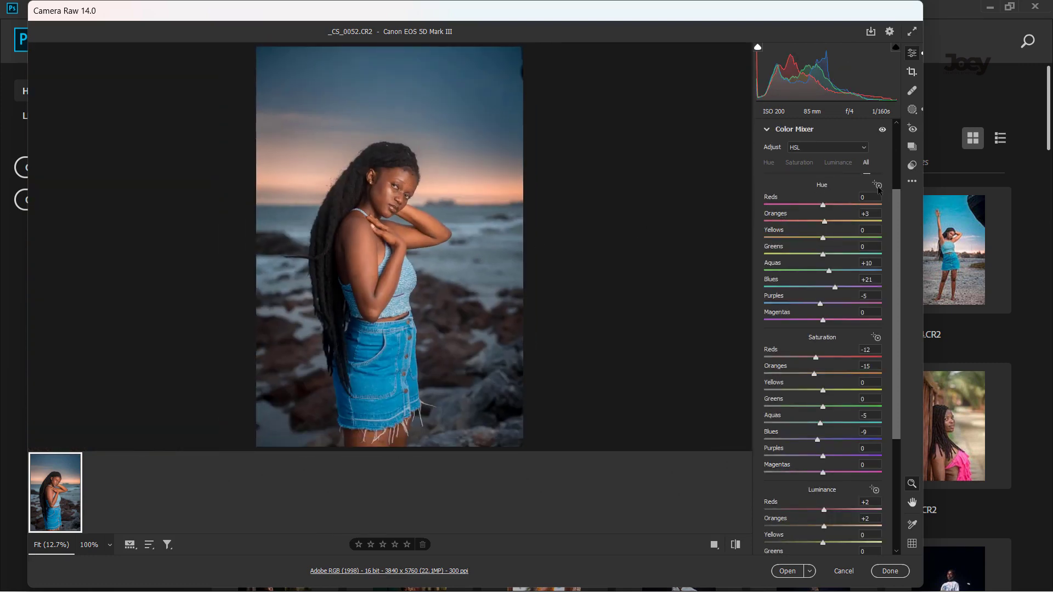
scroll(878, 229, down, 1)
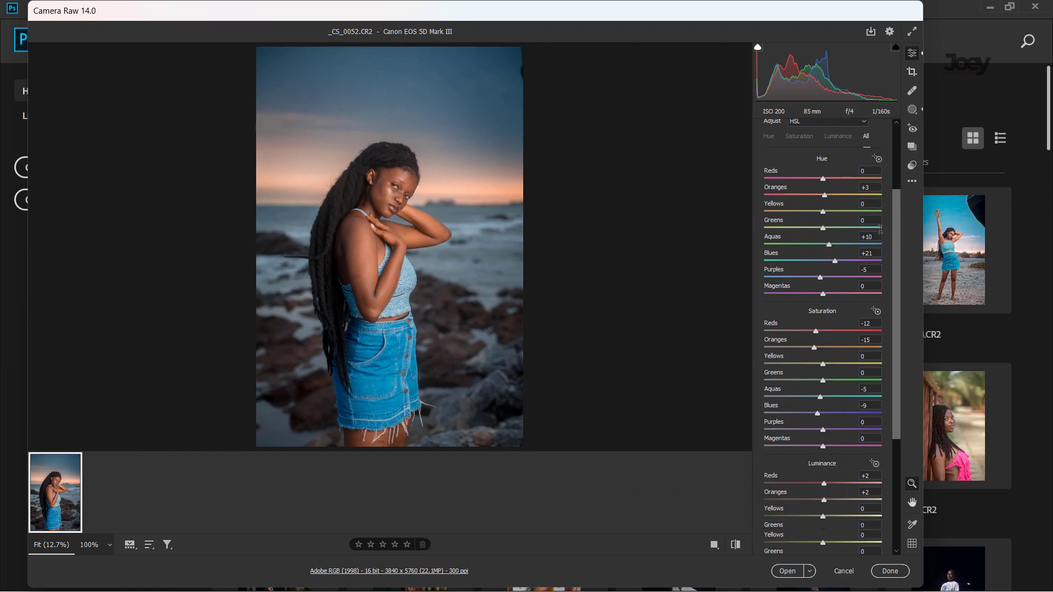
mouse_move(897, 242)
mouse_down()
mouse_move(897, 224)
mouse_move(893, 274)
mouse_up()
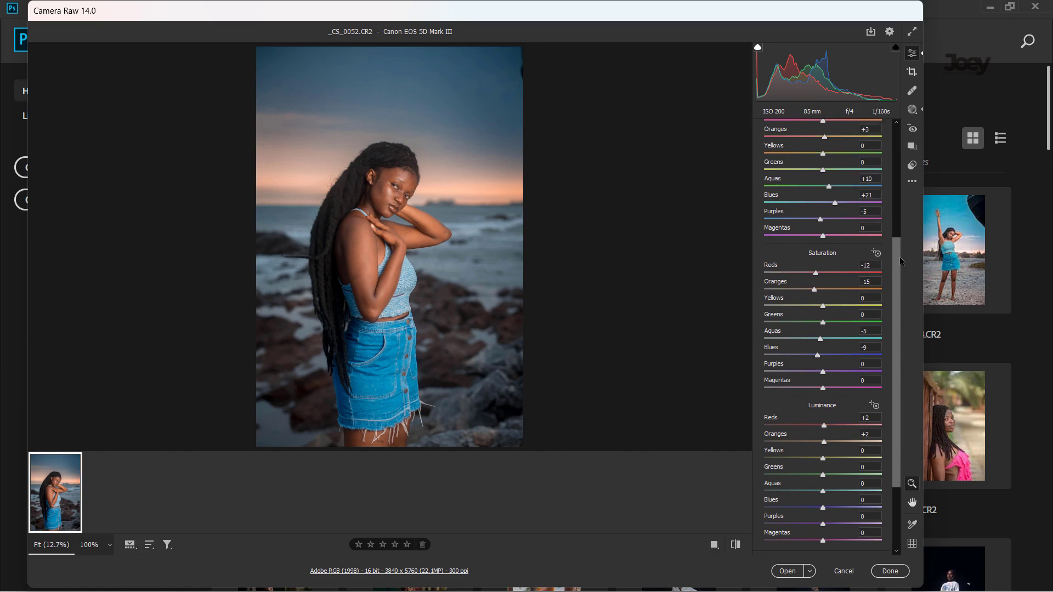
drag(897, 247, 899, 316)
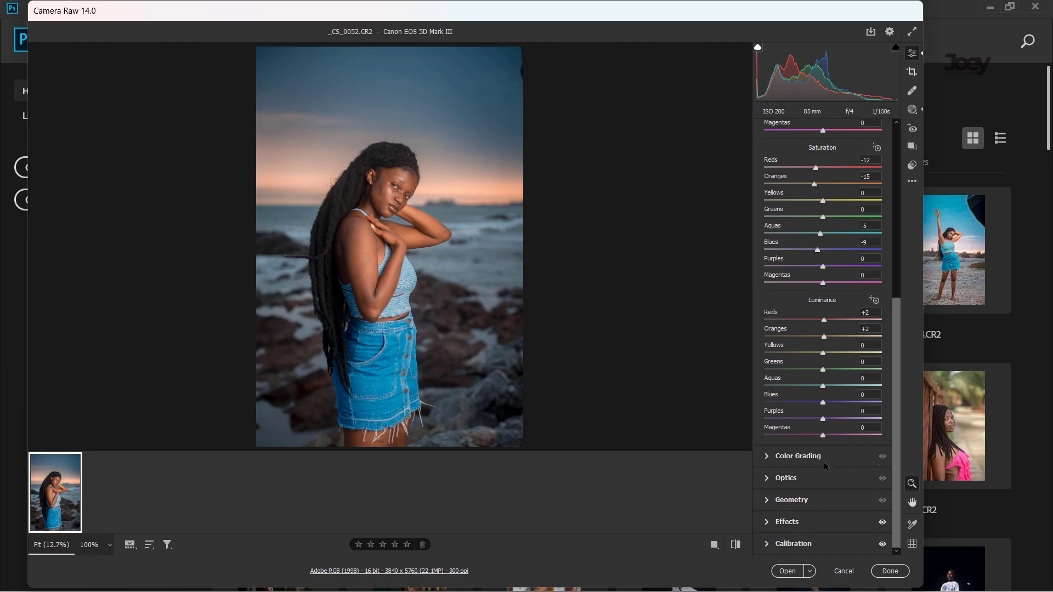
Set the vignette Midpoint to 40 and Vignetting amount to -10, comparing with Effects off.
click(786, 521)
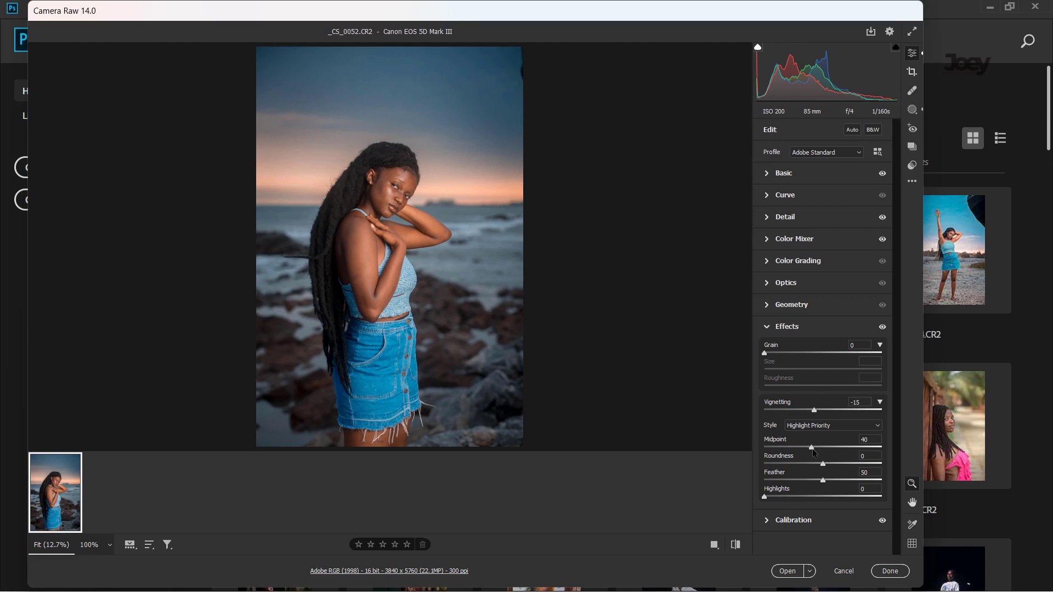
key(alt)
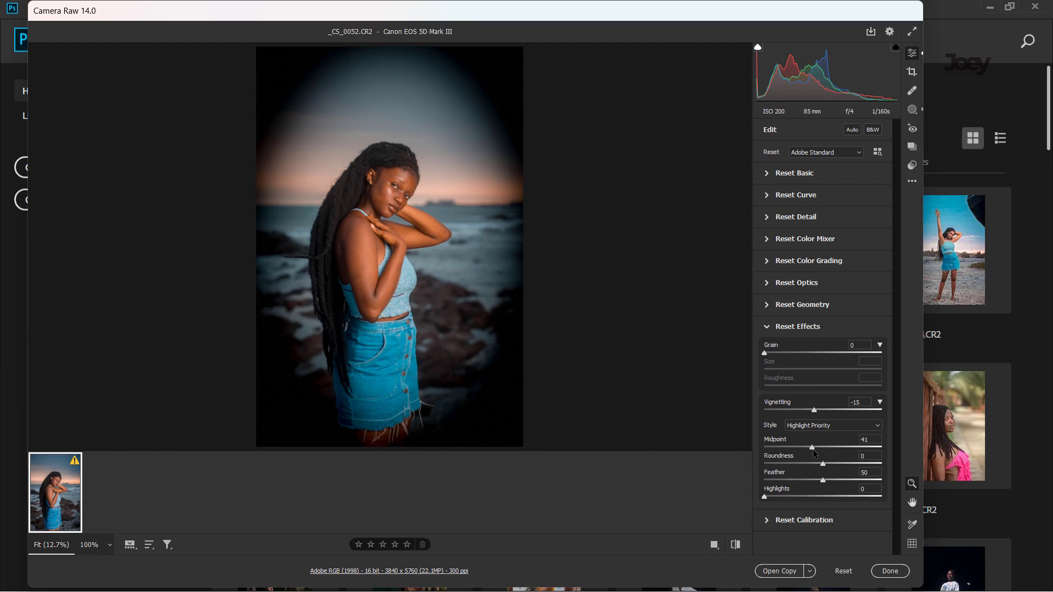
drag(814, 453, 812, 453)
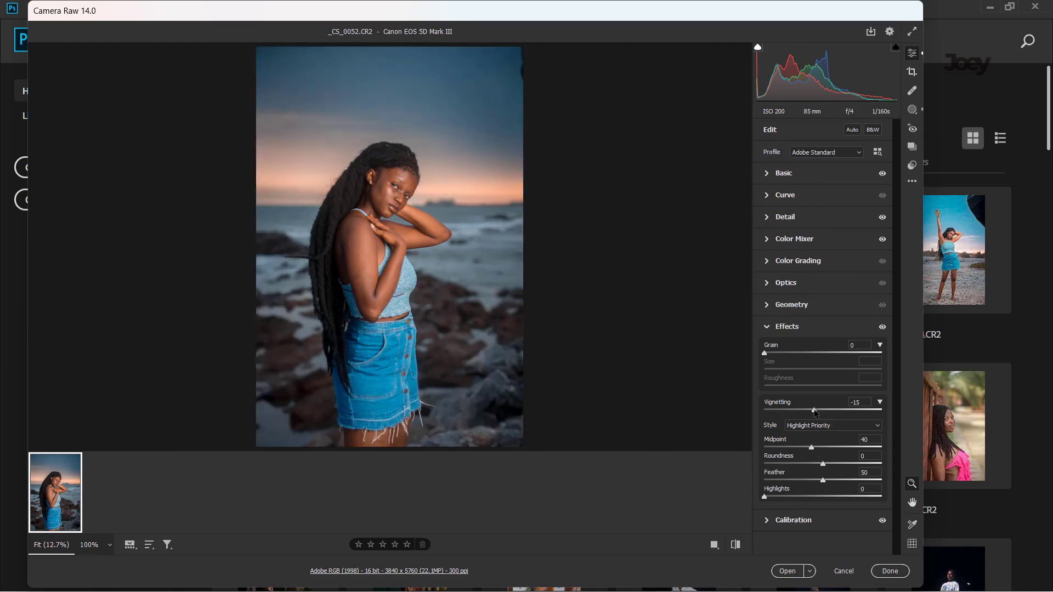
click(882, 328)
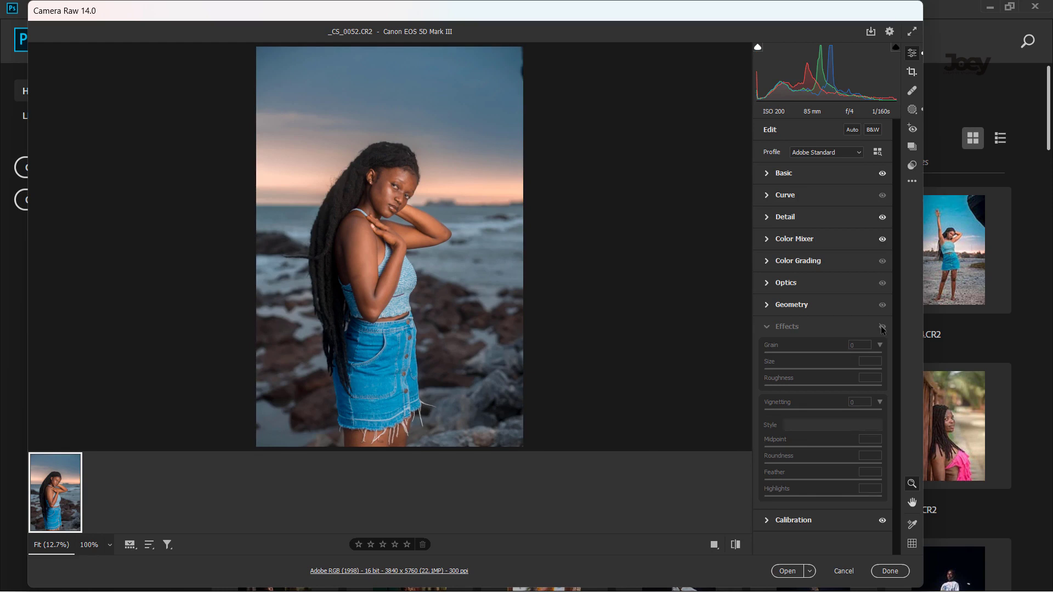
click(882, 327)
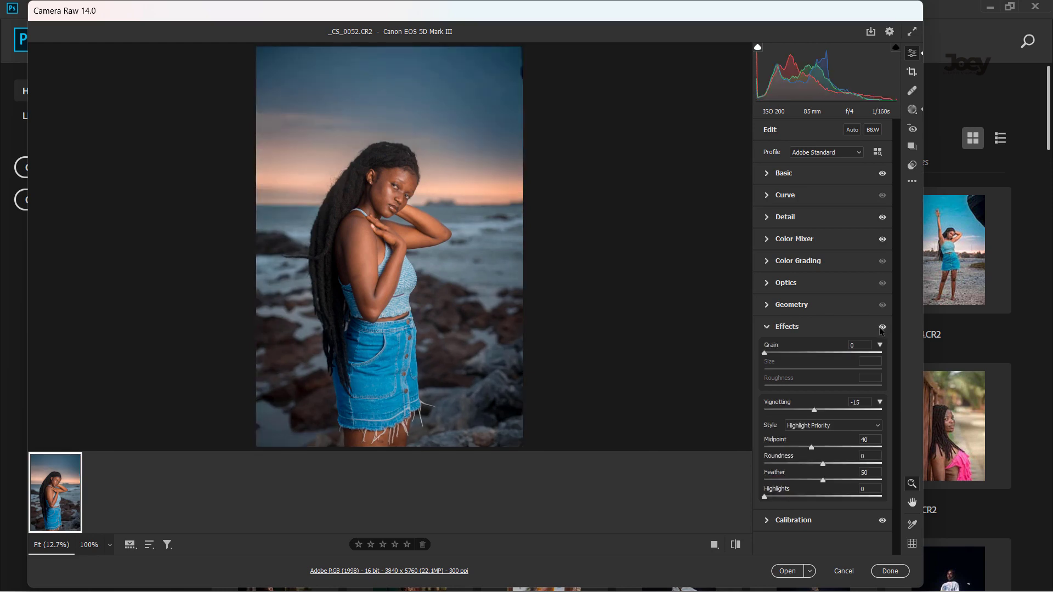
click(860, 402)
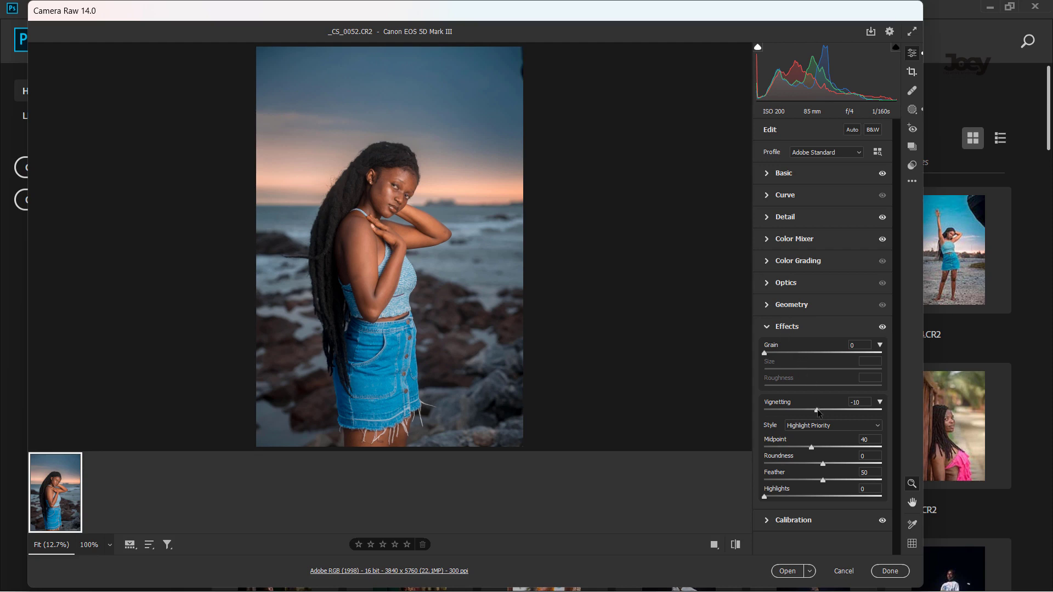
Expand Calibration and compare the photo with its adjustments off and on.
click(815, 519)
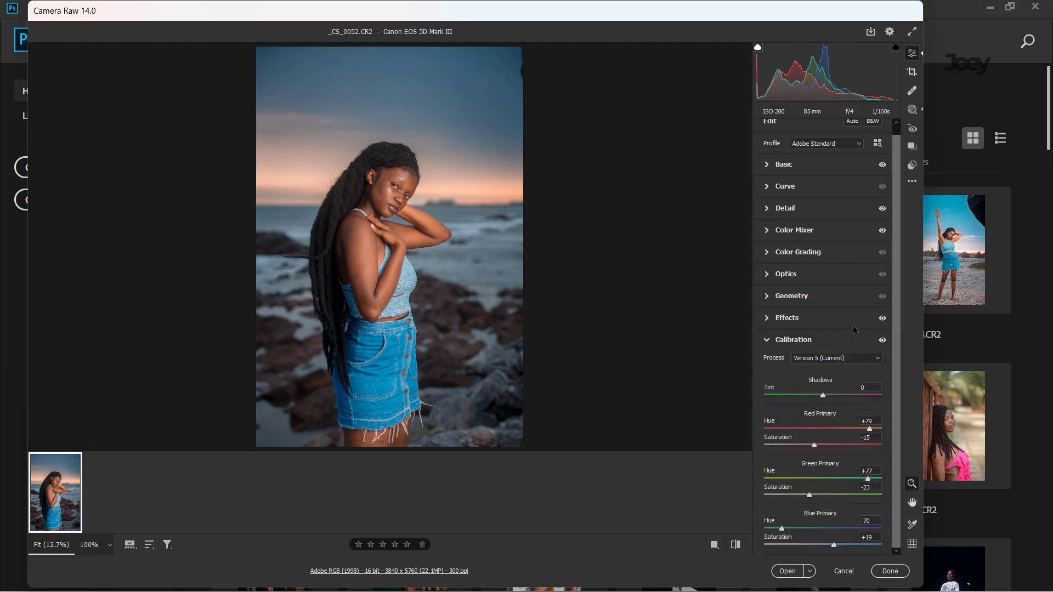
click(882, 340)
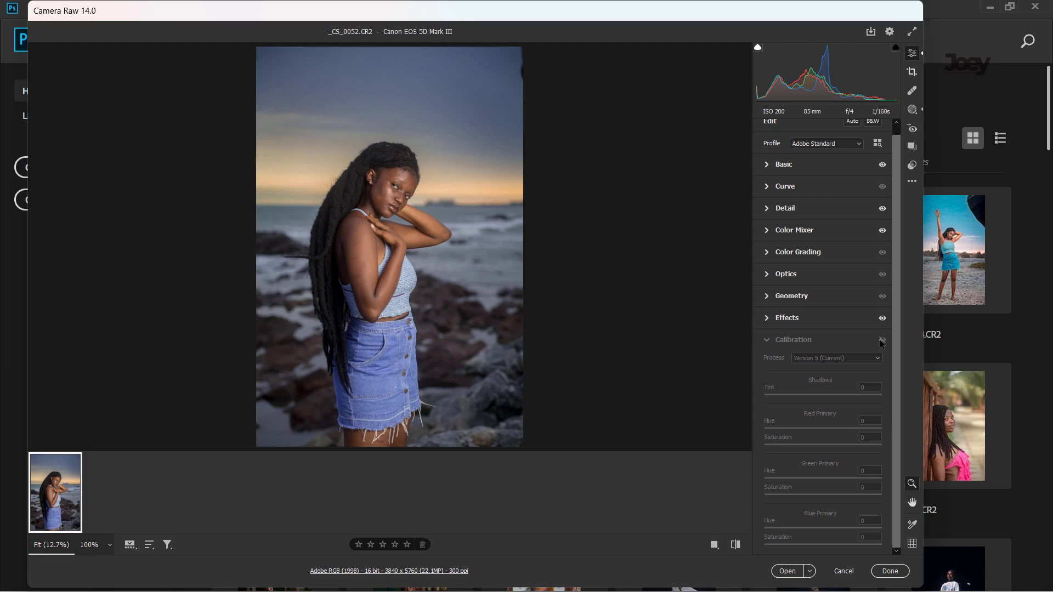
click(882, 341)
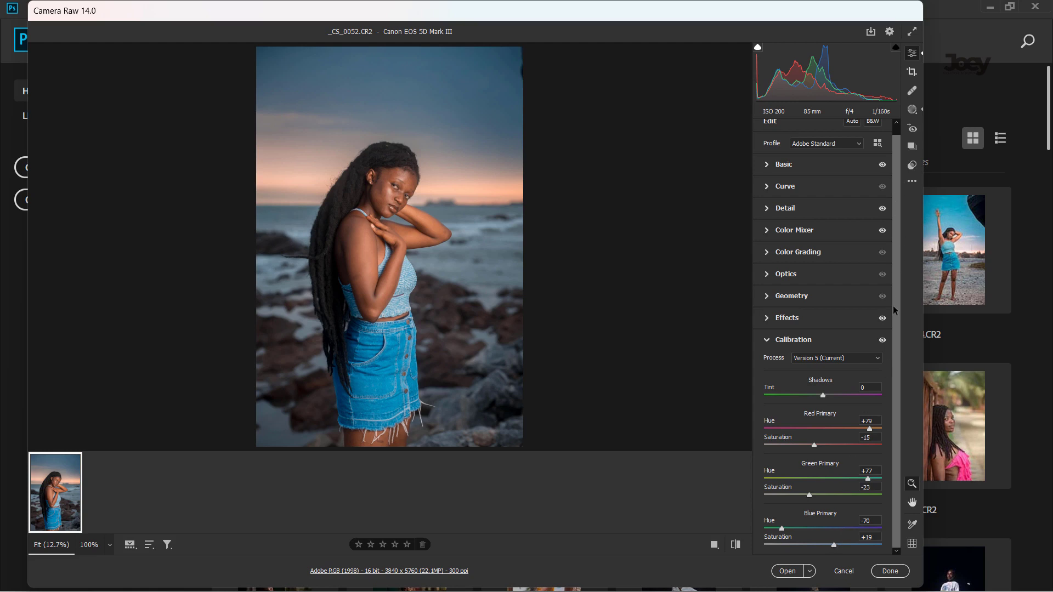
Compare the edited sunset look with default settings, keeping the edits.
click(735, 544)
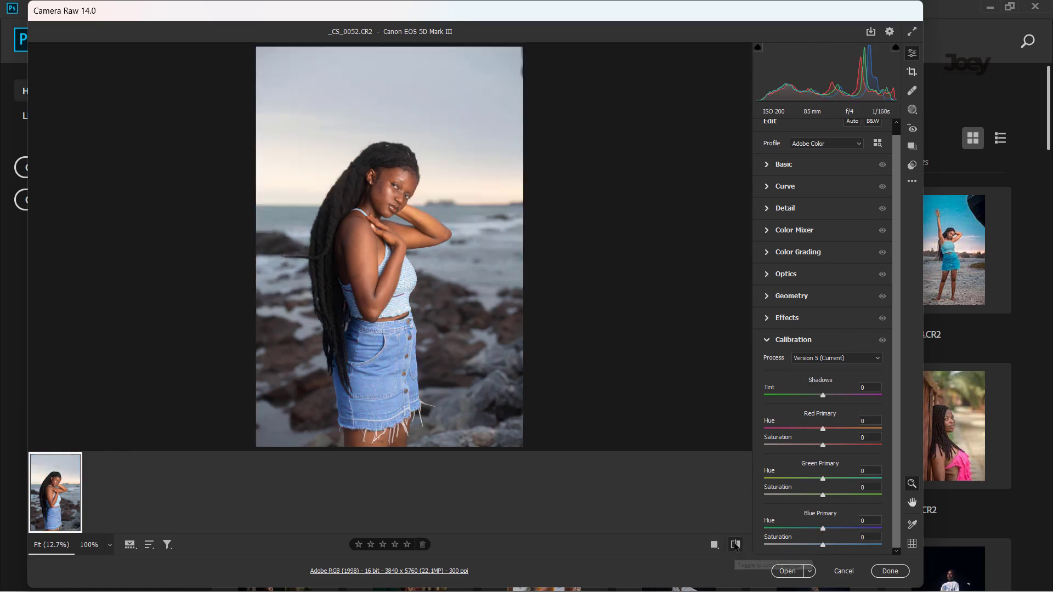
click(735, 544)
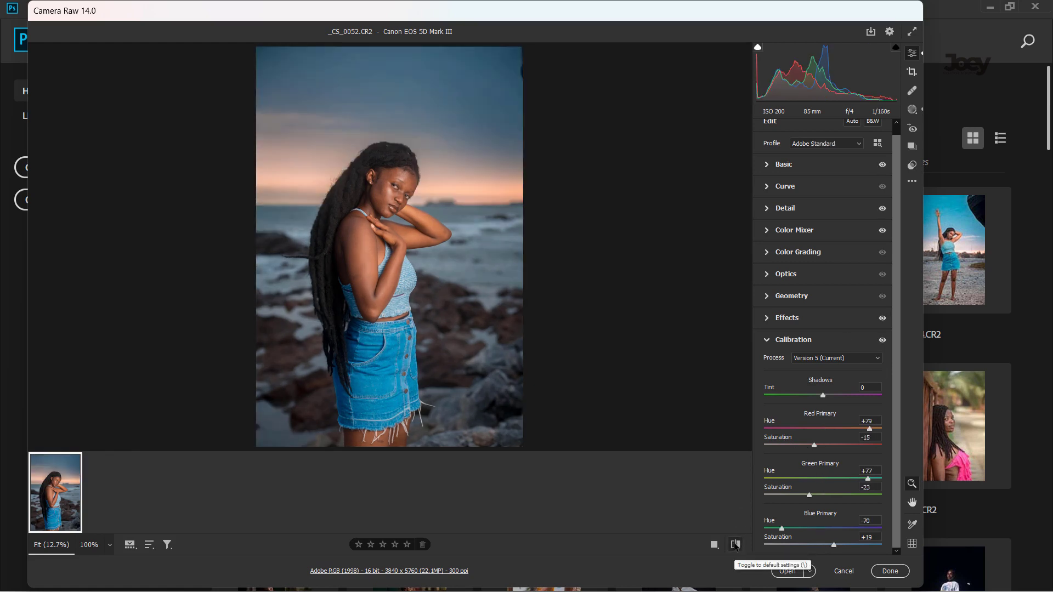
click(735, 544)
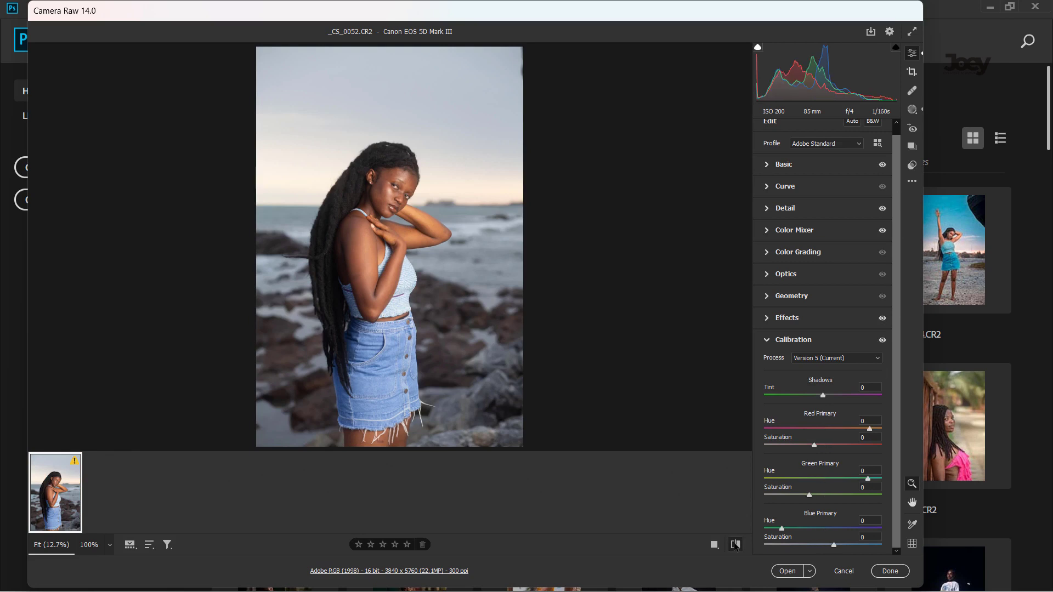
click(735, 545)
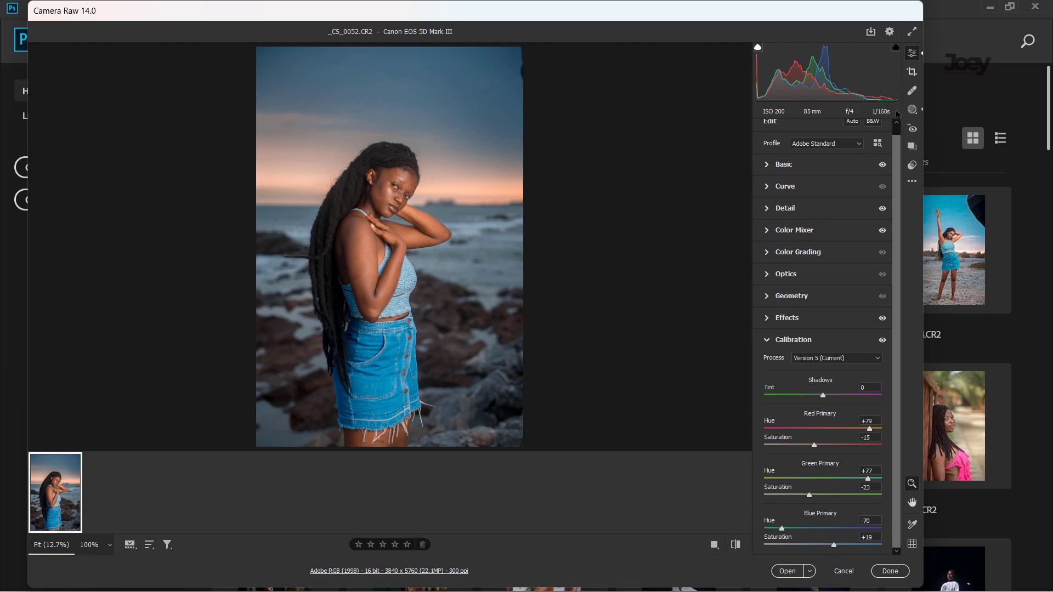
click(913, 110)
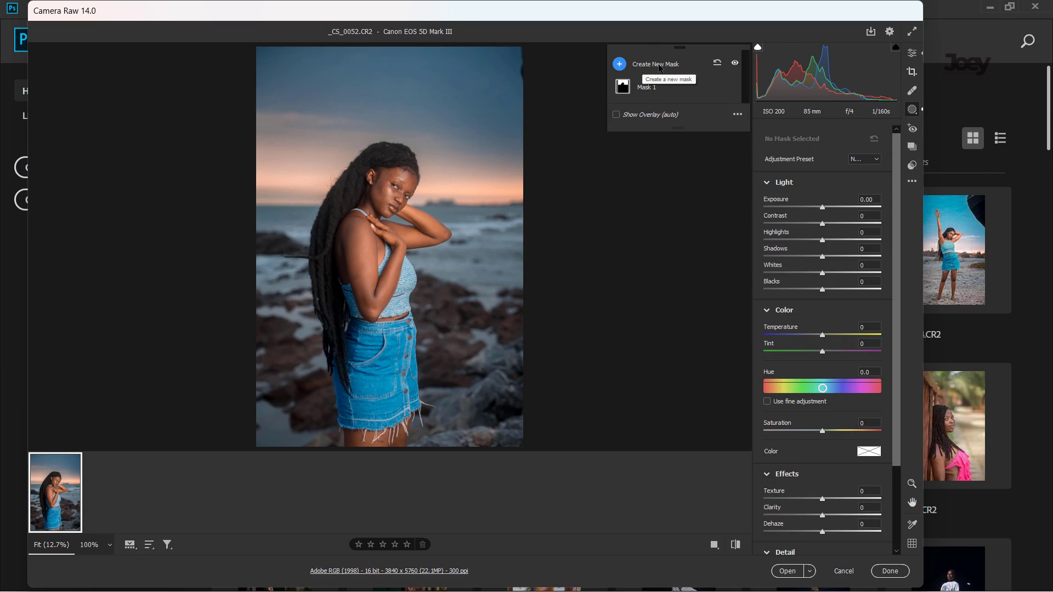
Select Mask 1's Sky selection and compare the sky with its blue adjustment hidden and shown.
click(658, 65)
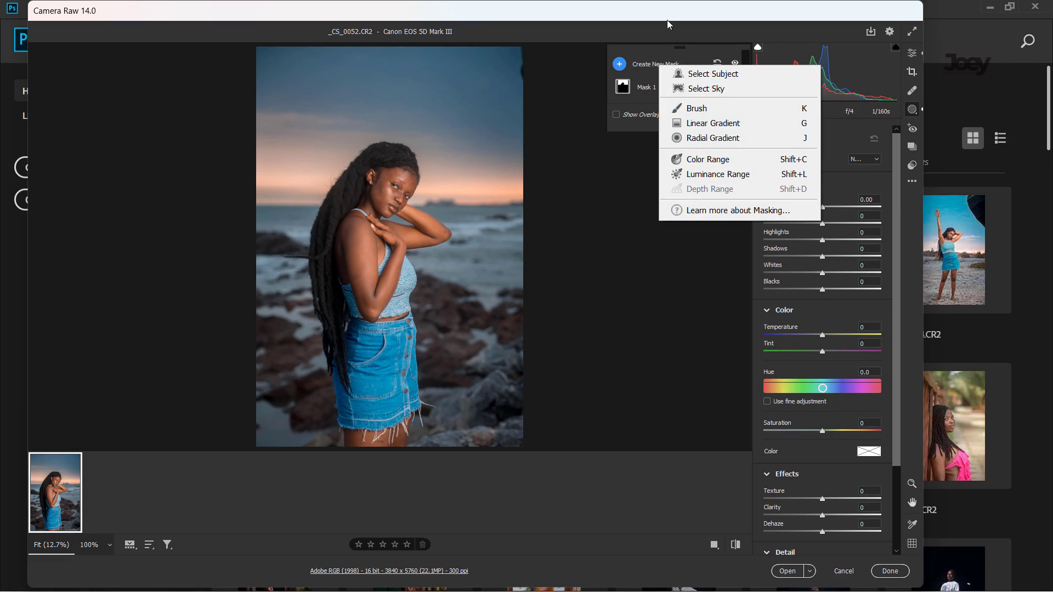
key(Escape)
click(670, 88)
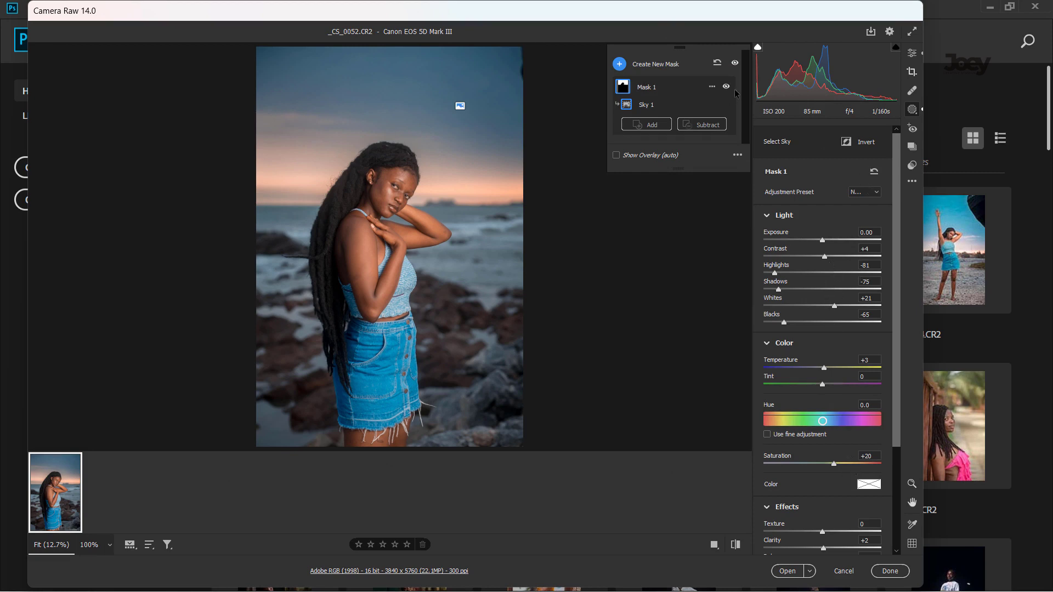
click(725, 87)
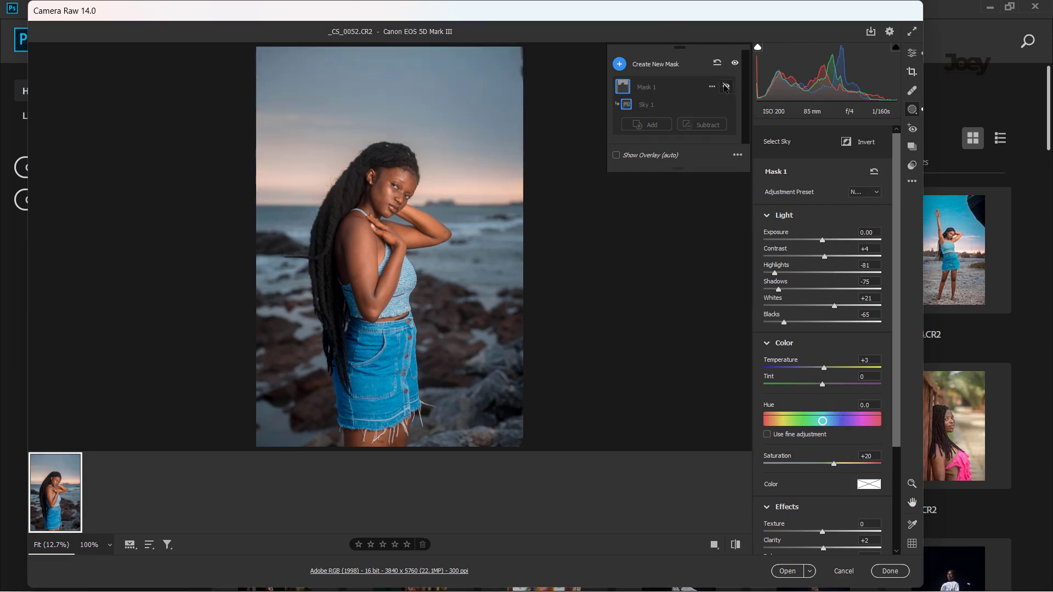
click(725, 88)
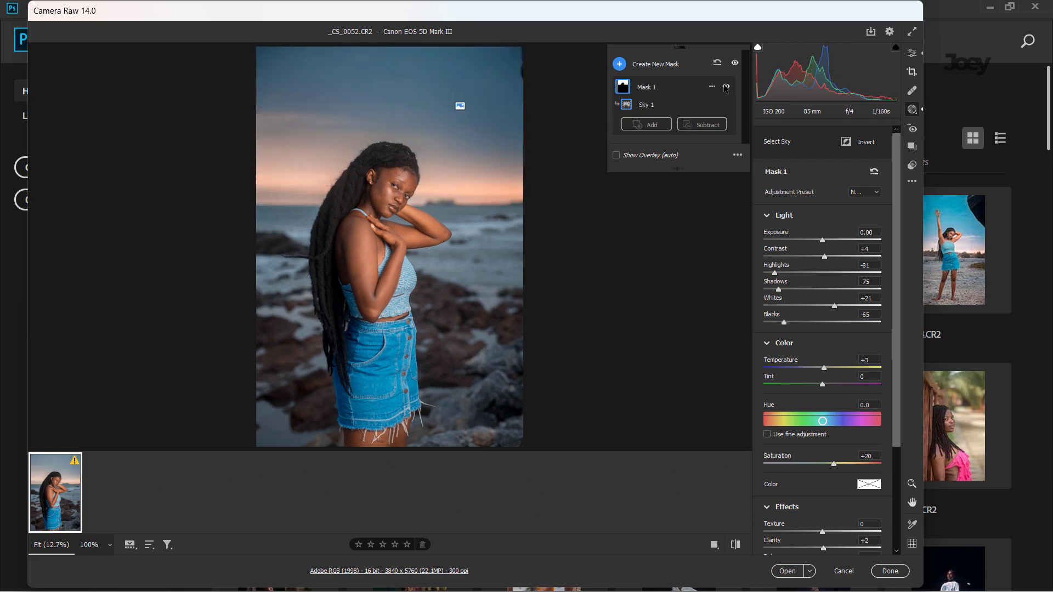
click(725, 88)
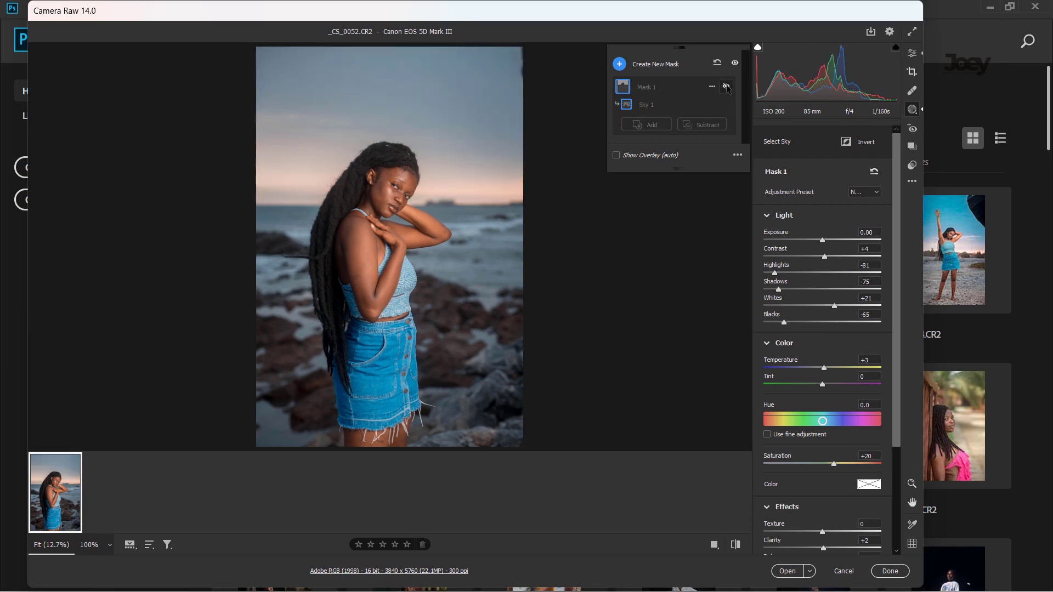
click(725, 87)
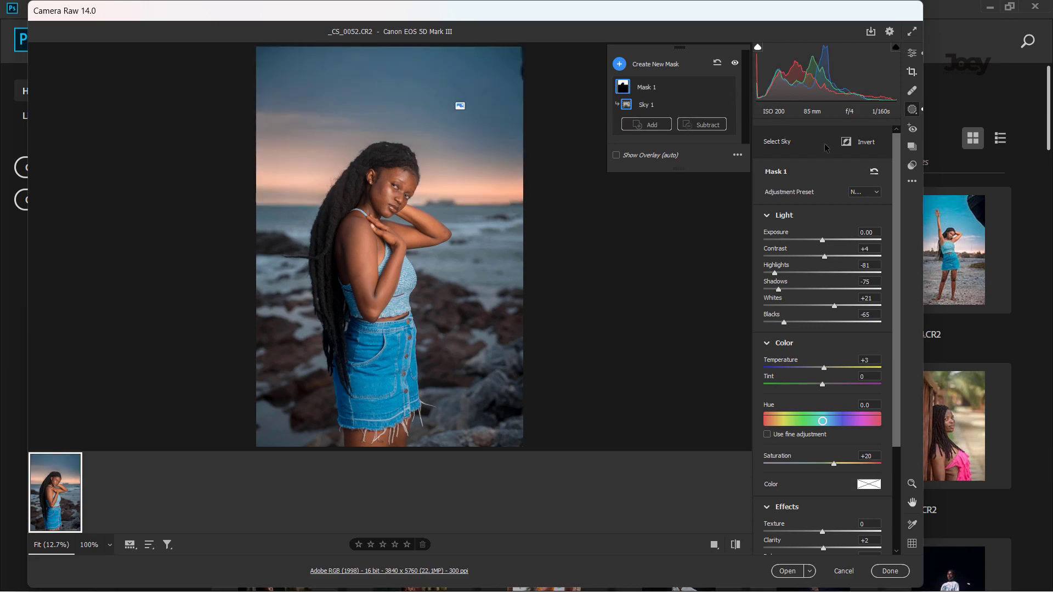
Auto-straighten the photo to 0.31° with Crop & Rotate, keeping the original aspect ratio.
click(912, 53)
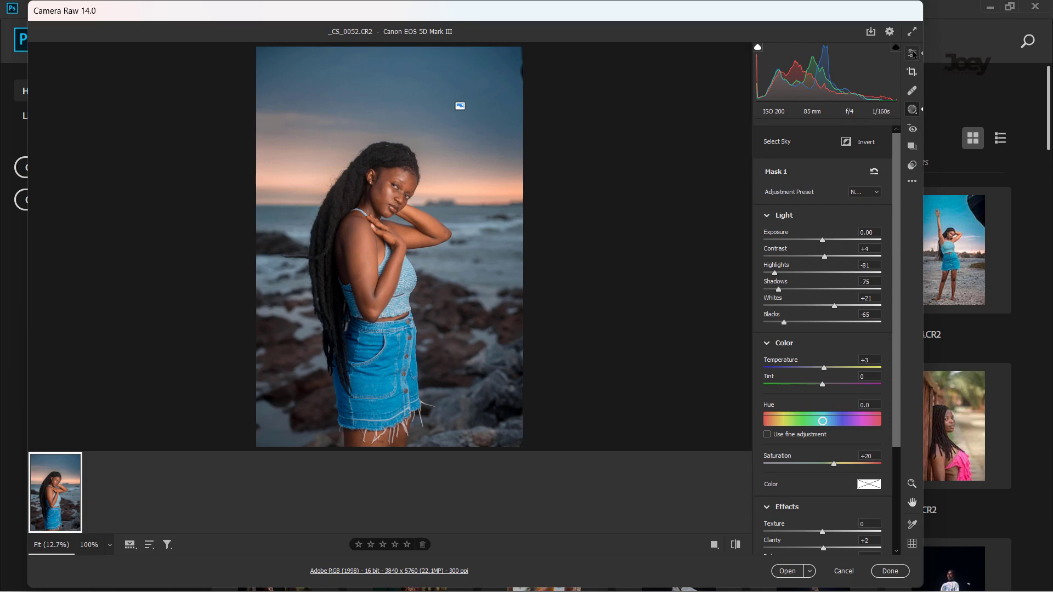
click(911, 73)
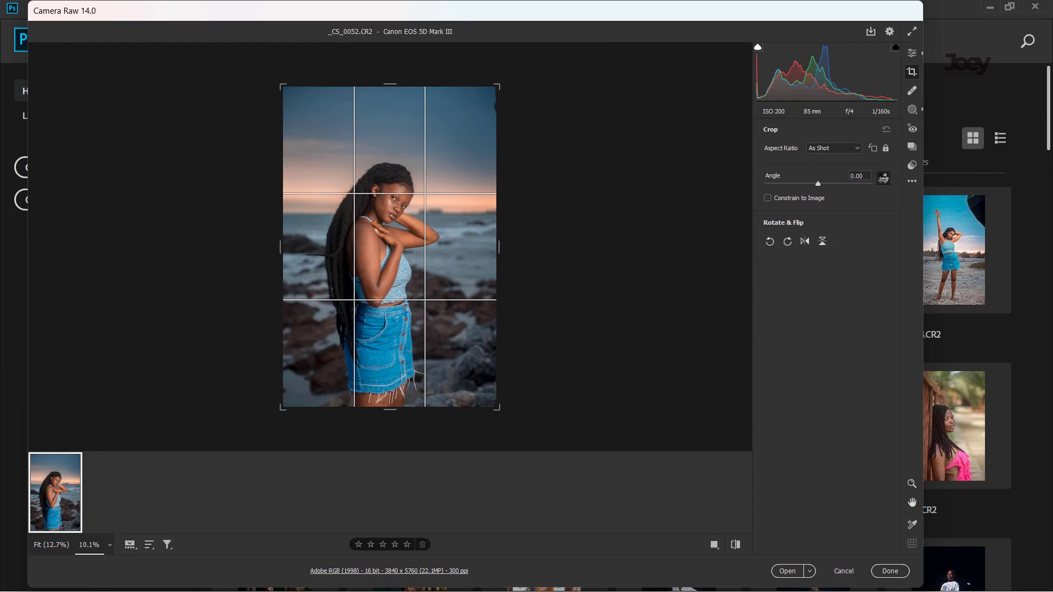
click(883, 179)
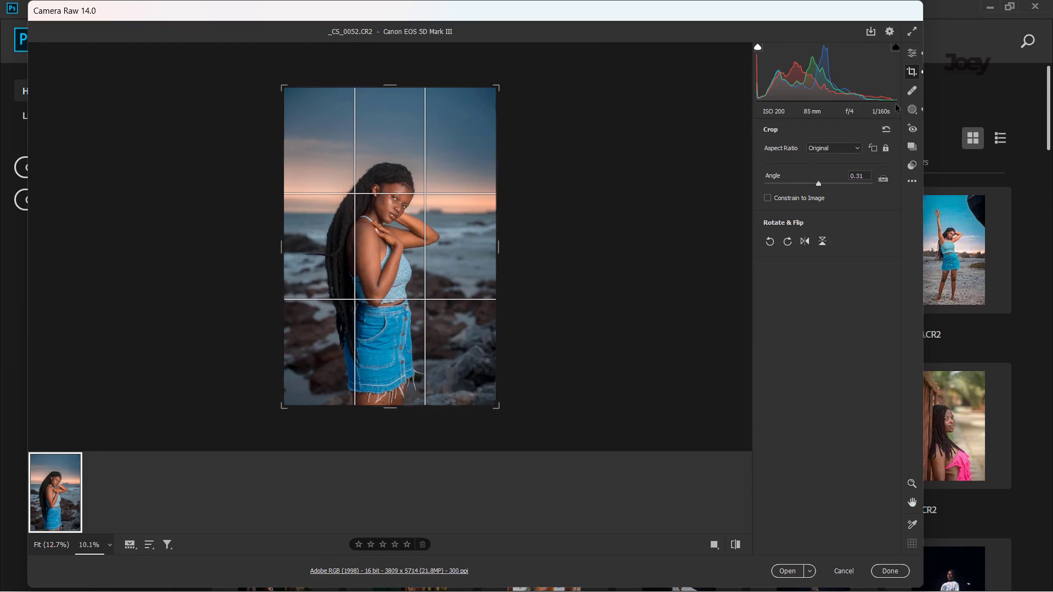
click(912, 53)
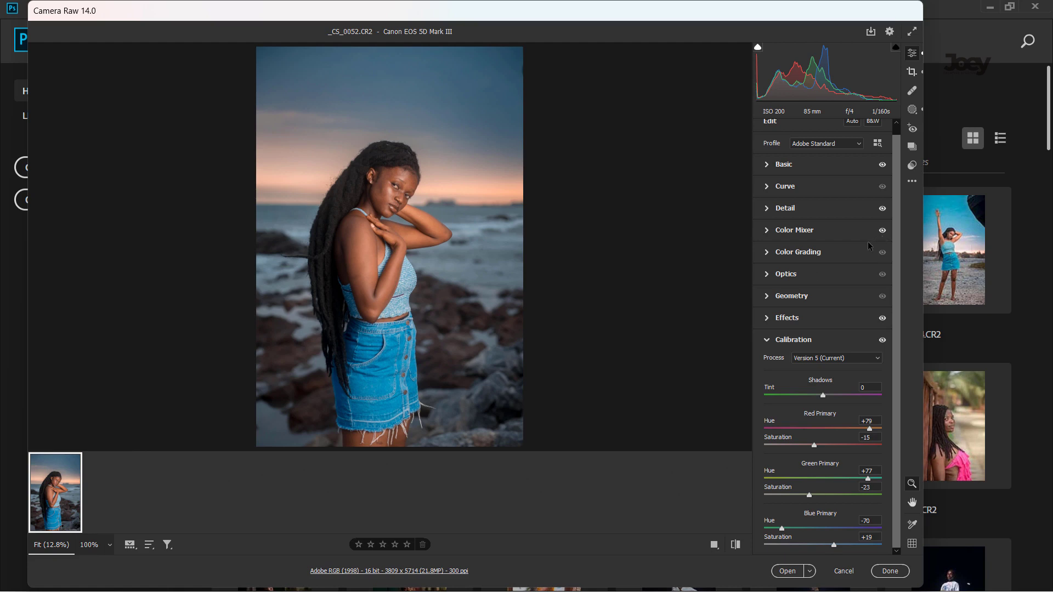
Set Whites to +12 and Highlights to -90, checking the result against default settings.
click(735, 545)
click(735, 545)
click(836, 168)
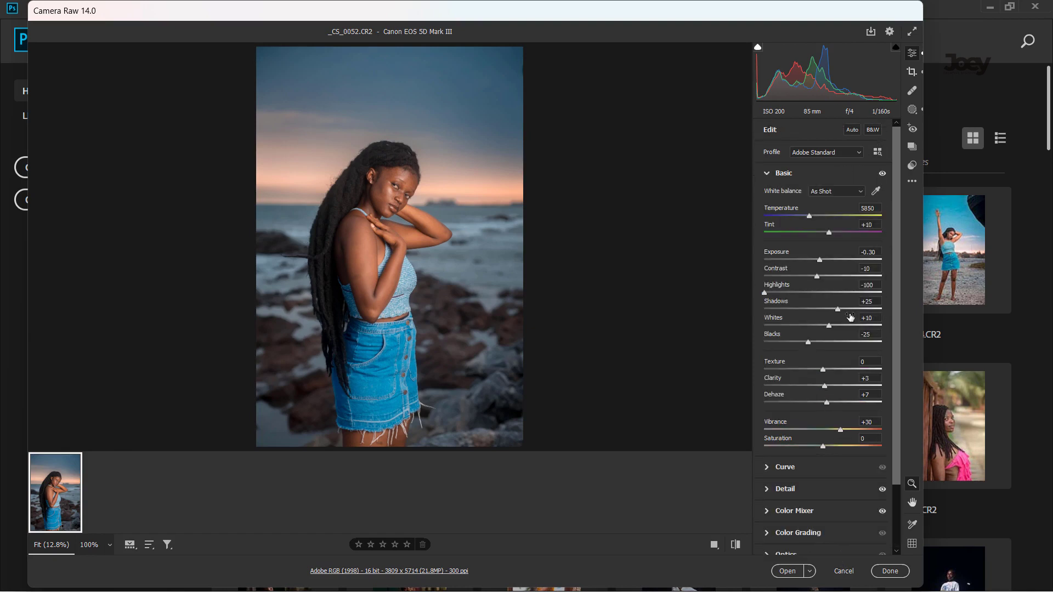
click(869, 317)
text(12)
drag(764, 292, 766, 293)
click(735, 544)
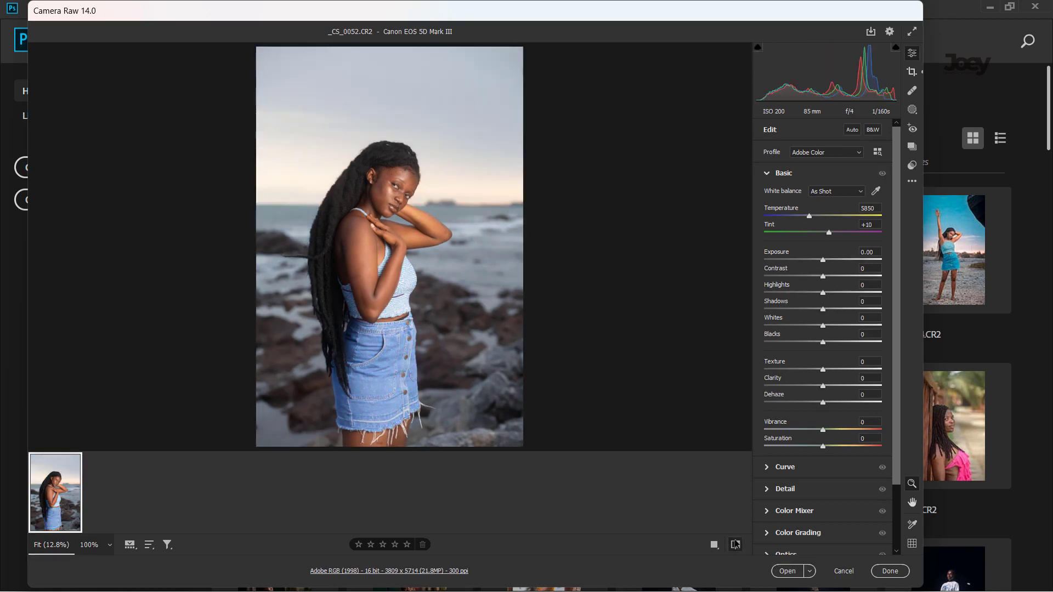
click(735, 544)
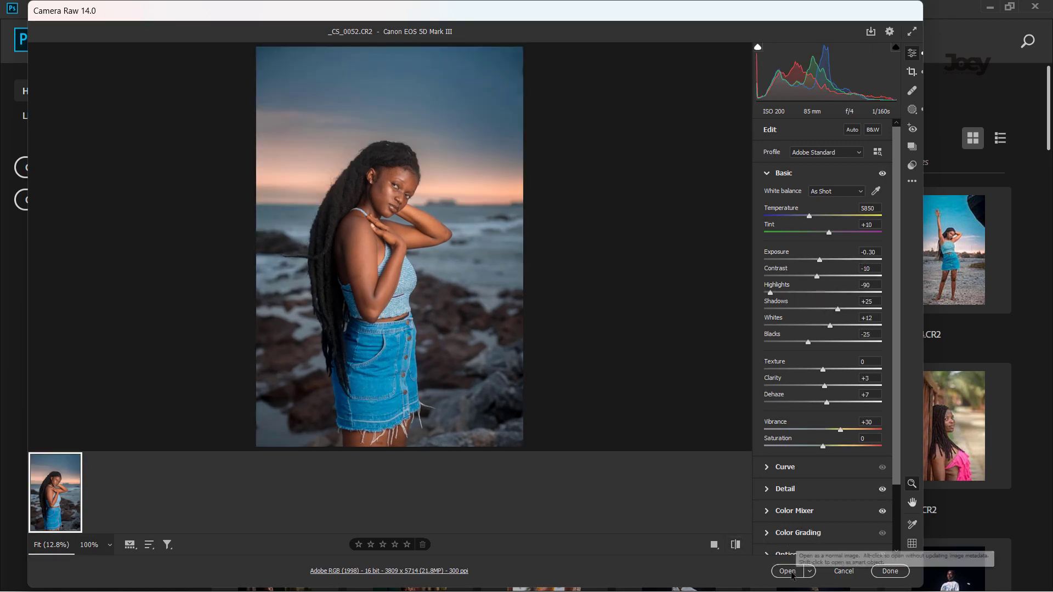
Open _CS_0052.CR2 in Photoshop, zoom on the face, and duplicate Background as Background copy.
click(787, 571)
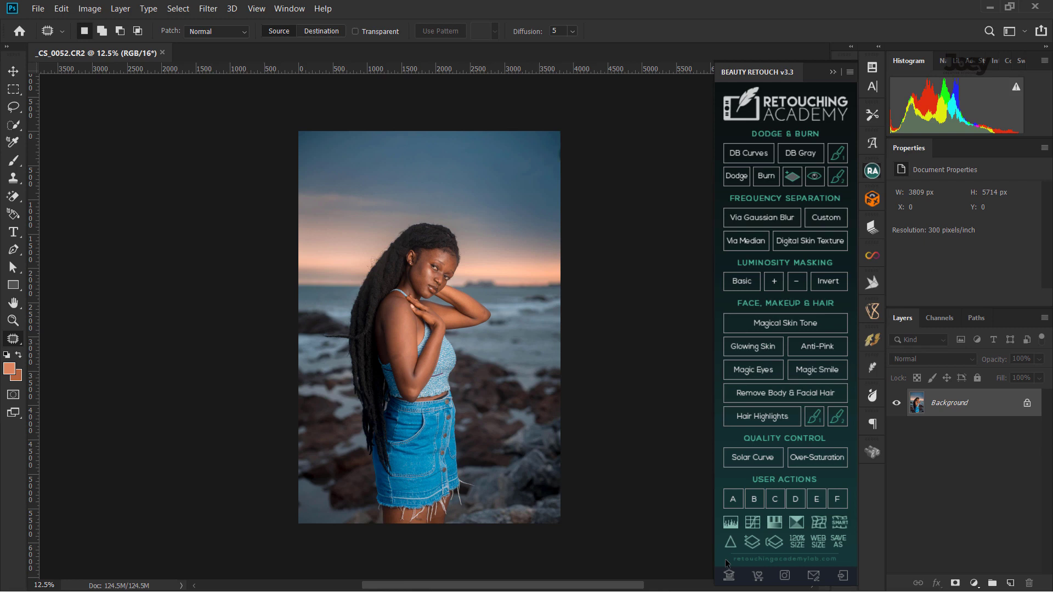
key(ctrl+0)
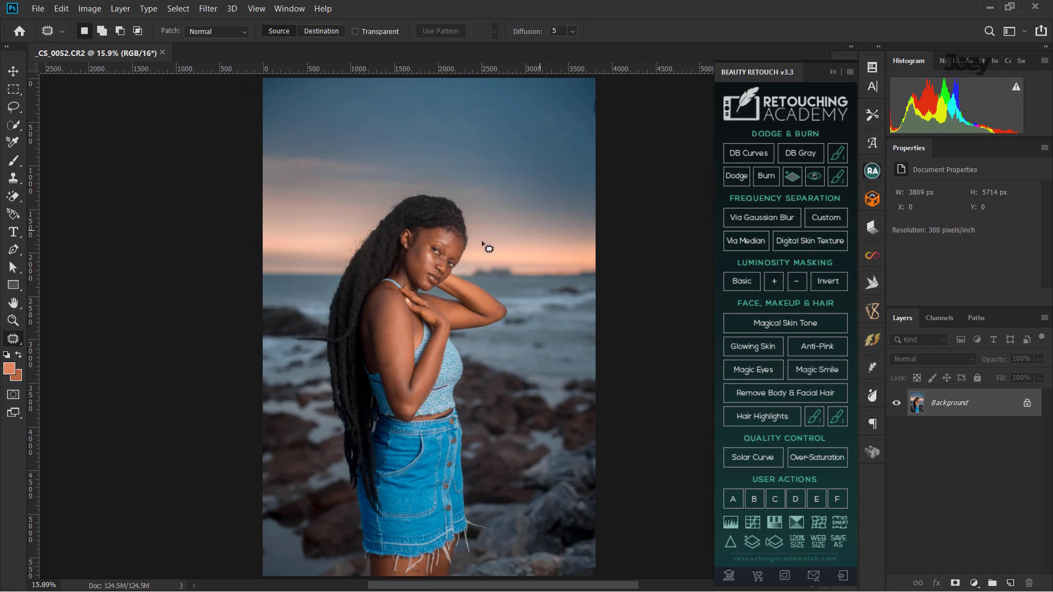
scroll(486, 241, up, 4)
scroll(433, 254, up, 3)
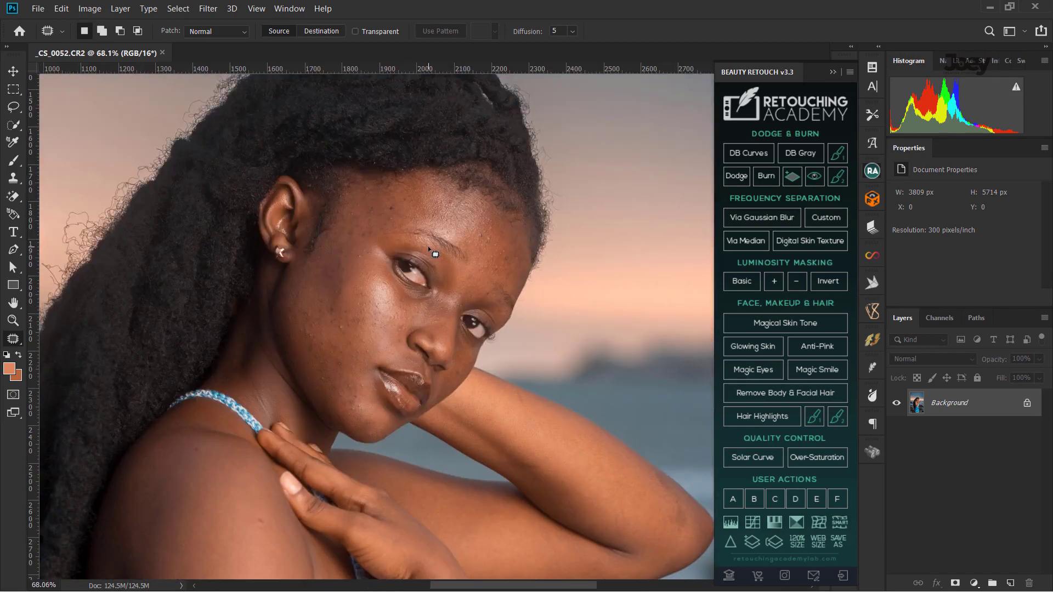
drag(961, 411, 1009, 583)
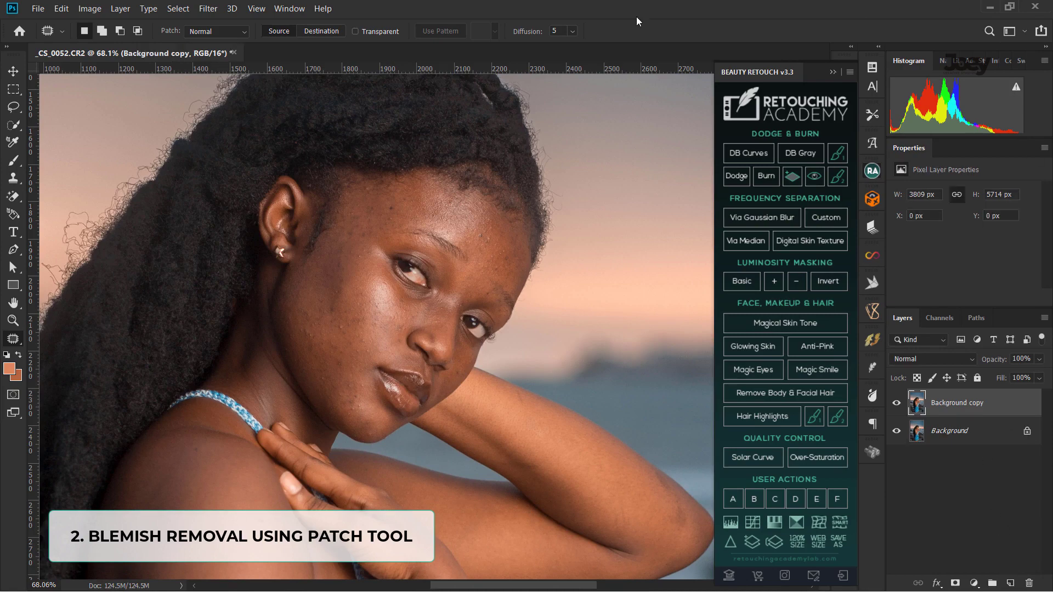
Patch four forehead blemishes with nearby clean skin, deselecting after each.
scroll(482, 235, up, 2)
scroll(482, 235, up, 2)
scroll(497, 235, up, 1)
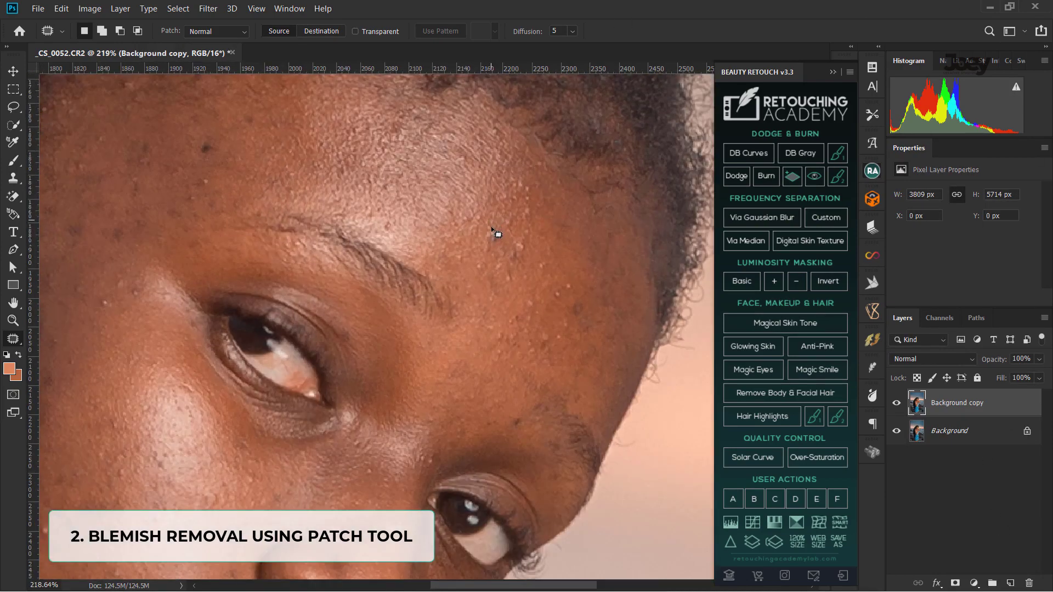
mouse_move(491, 230)
mouse_down()
mouse_move(498, 234)
mouse_move(496, 217)
mouse_up()
key(ctrl+d)
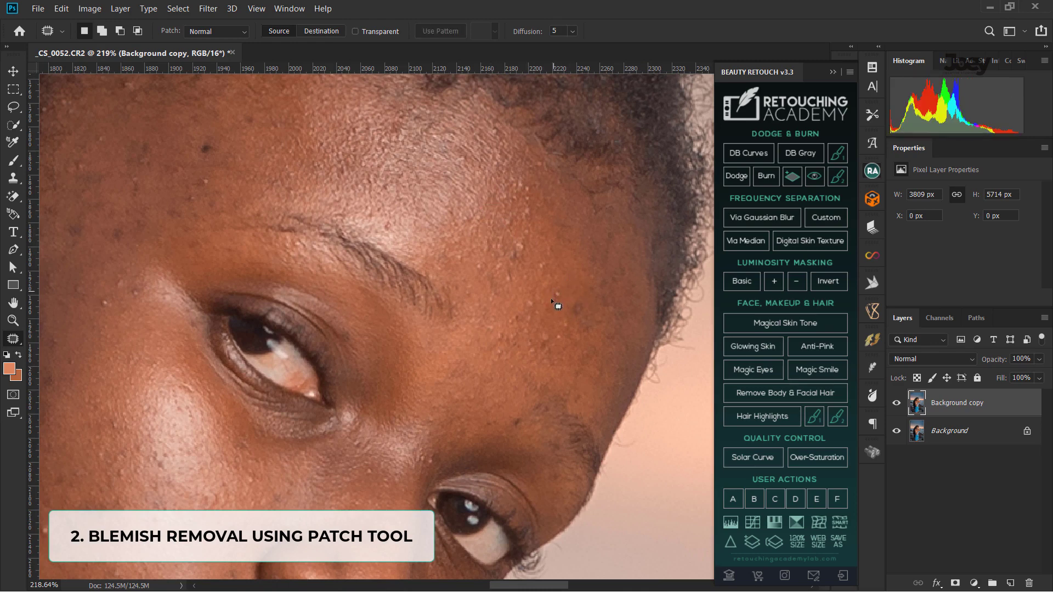
mouse_move(567, 296)
mouse_down()
mouse_move(520, 237)
mouse_move(529, 274)
mouse_up()
key(ctrl+d)
key(ctrl+d)
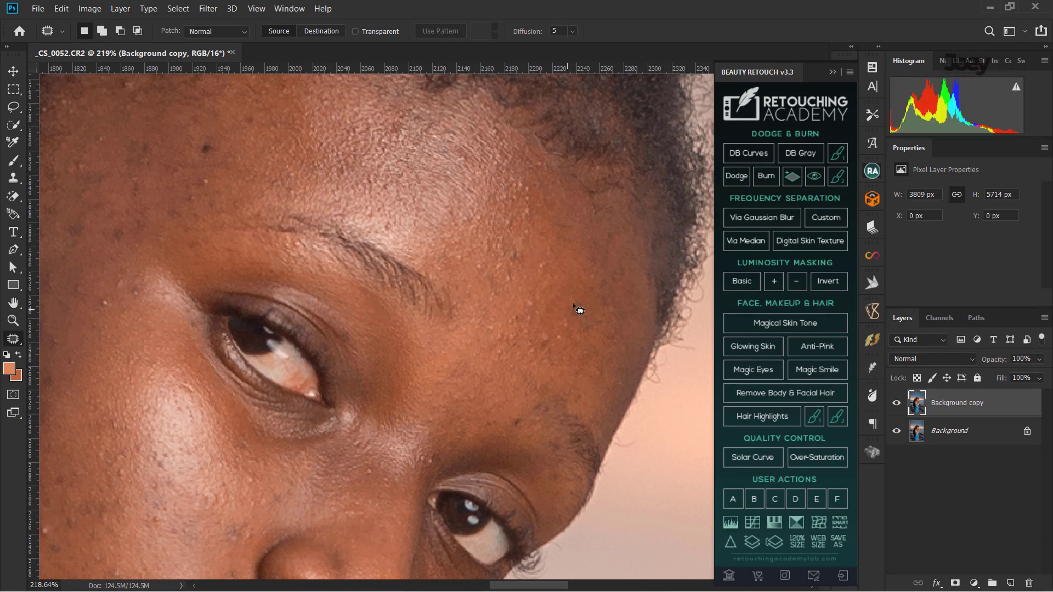
mouse_move(579, 319)
mouse_down()
mouse_move(598, 283)
mouse_move(589, 276)
mouse_move(548, 343)
mouse_move(559, 336)
mouse_up()
key(ctrl+d)
key(ctrl+d)
key(ctrl+d)
drag(122, 289, 110, 300)
key(ctrl+d)
Patch the remaining blemishes near the brow, then collapse the Beauty Retouch panel.
scroll(453, 485, up, 1)
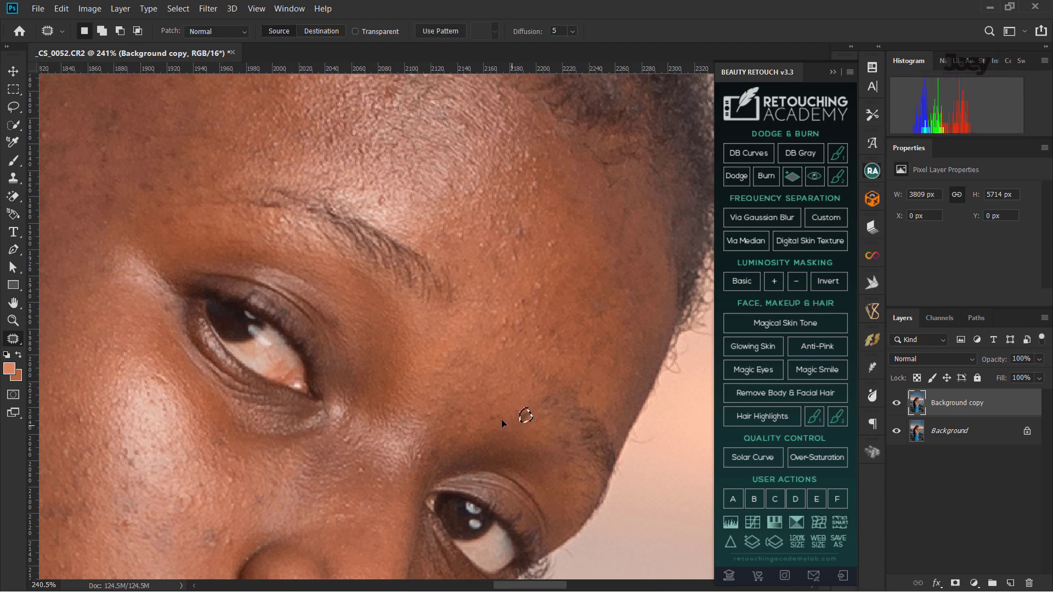
drag(500, 425, 522, 308)
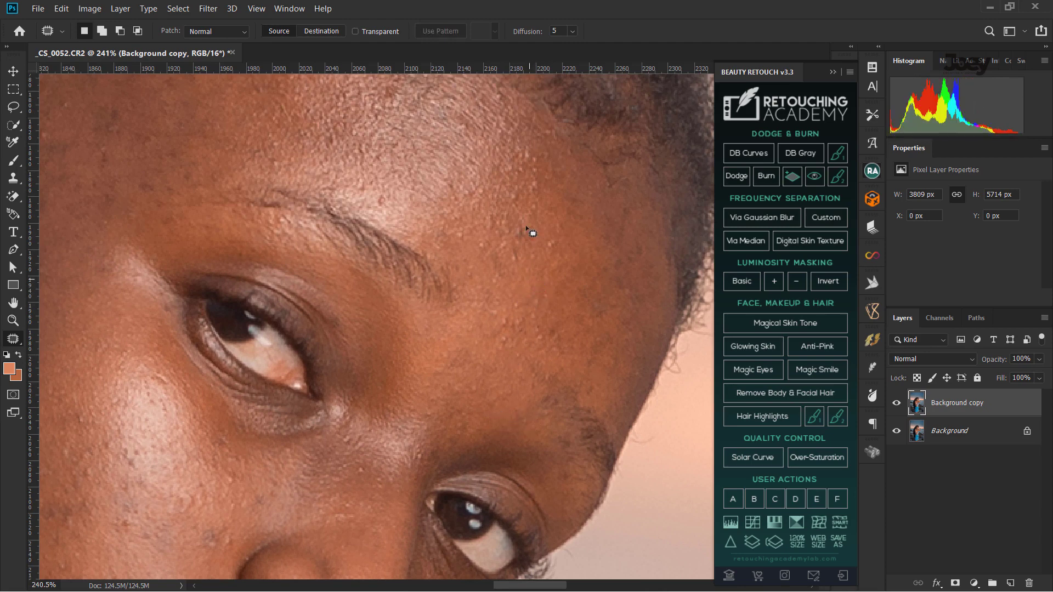
mouse_move(526, 242)
mouse_down()
mouse_move(531, 233)
mouse_move(378, 207)
mouse_up()
key(ctrl+d)
scroll(199, 159, down, 5)
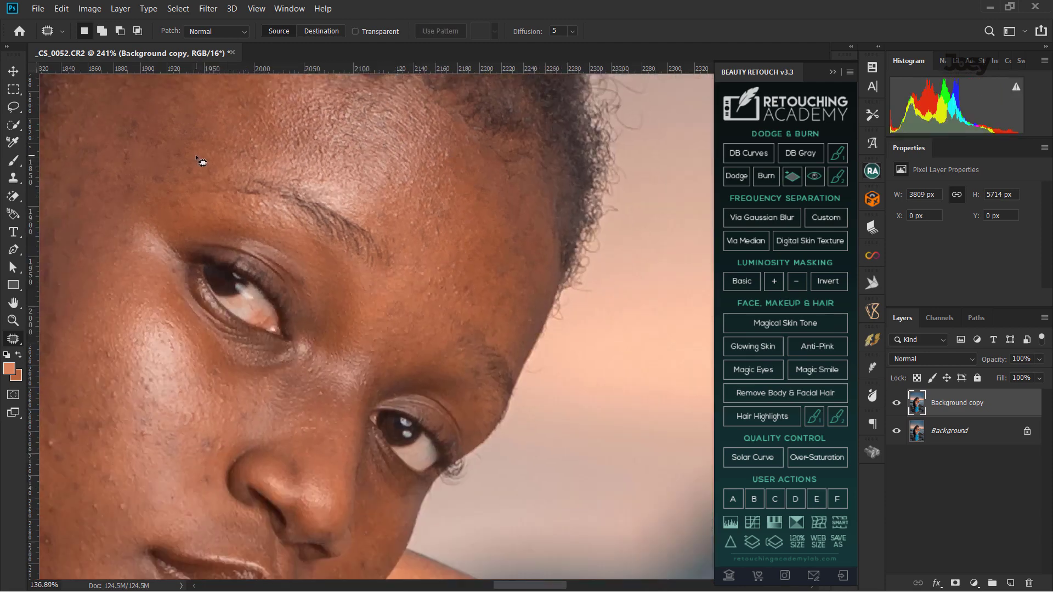
drag(523, 448, 639, 383)
scroll(311, 152, up, 3)
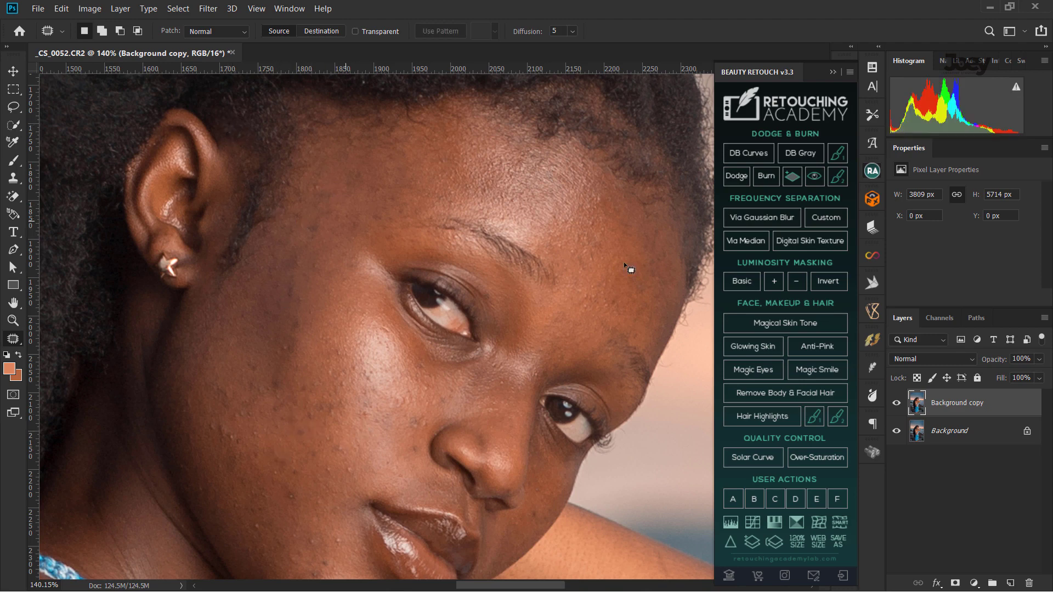
click(852, 47)
scroll(375, 493, up, 1)
Patch the chin blemish and a first cheek spot with nearby clean skin.
scroll(354, 529, up, 1)
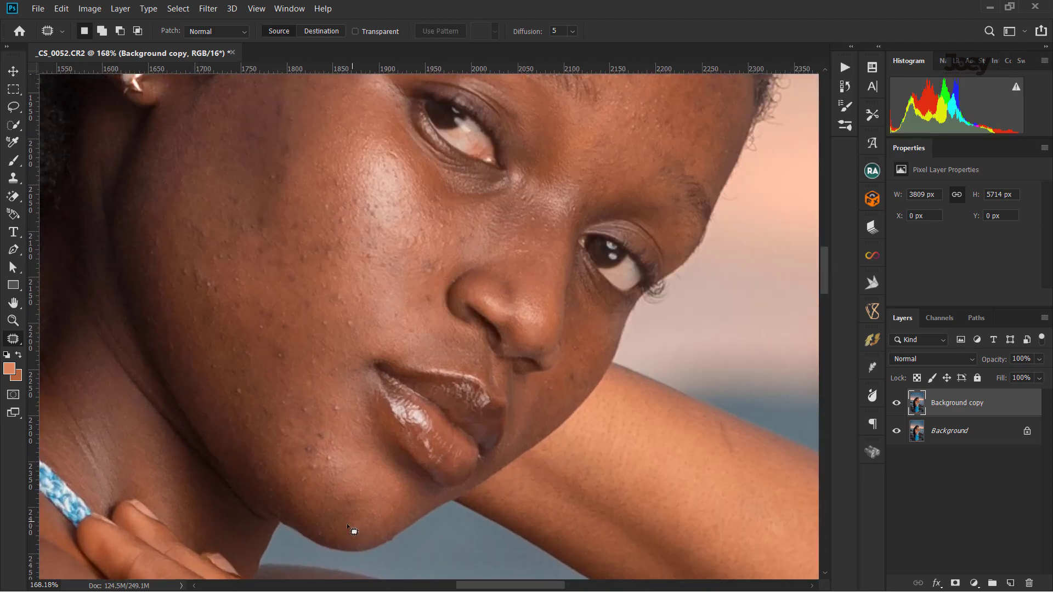
drag(308, 464, 336, 406)
click(285, 362)
scroll(548, 215, up, 3)
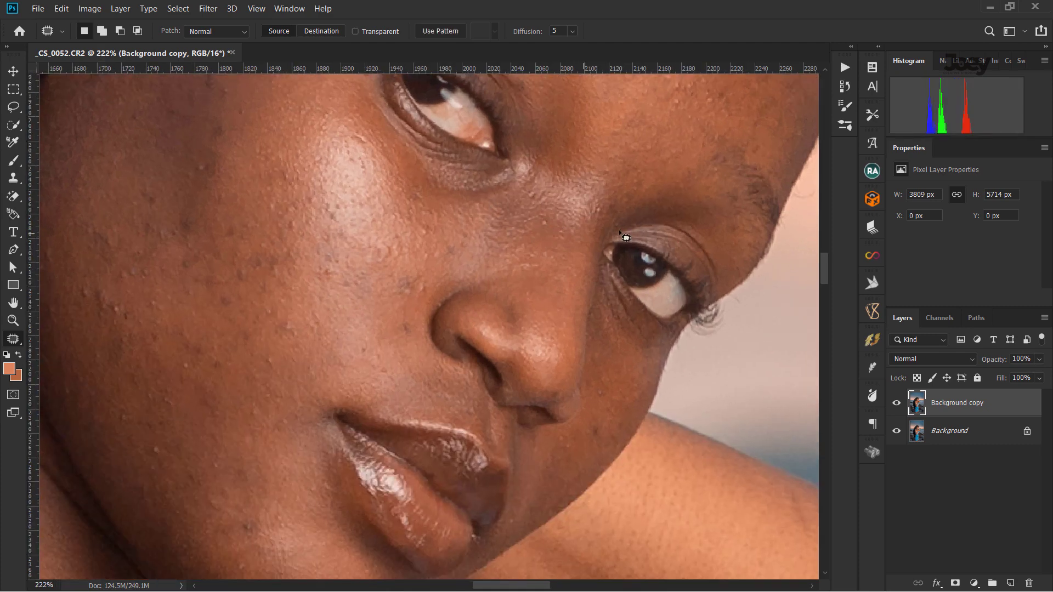
scroll(583, 245, down, 1)
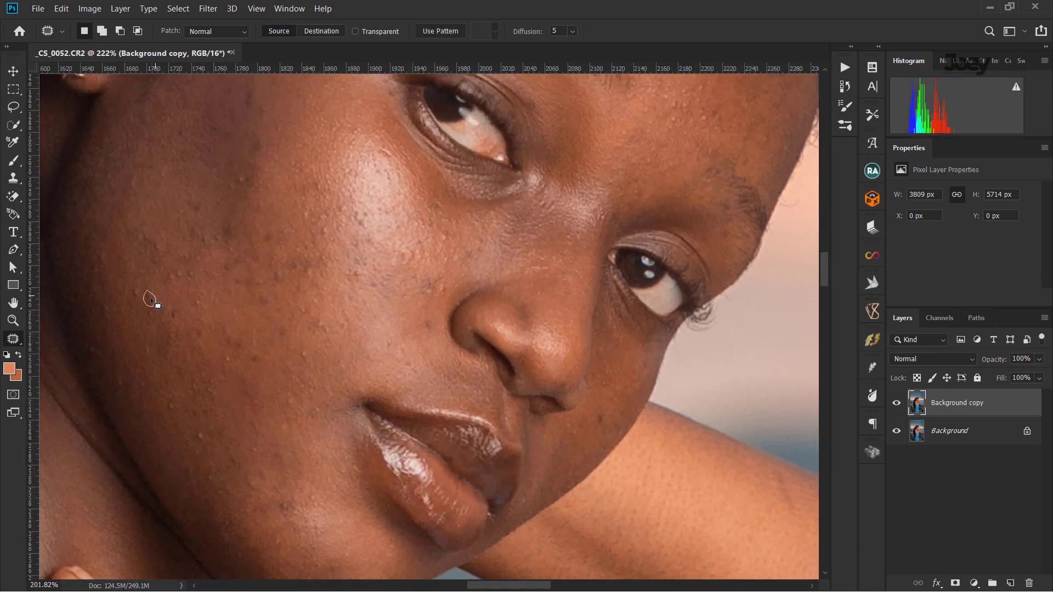
click(136, 287)
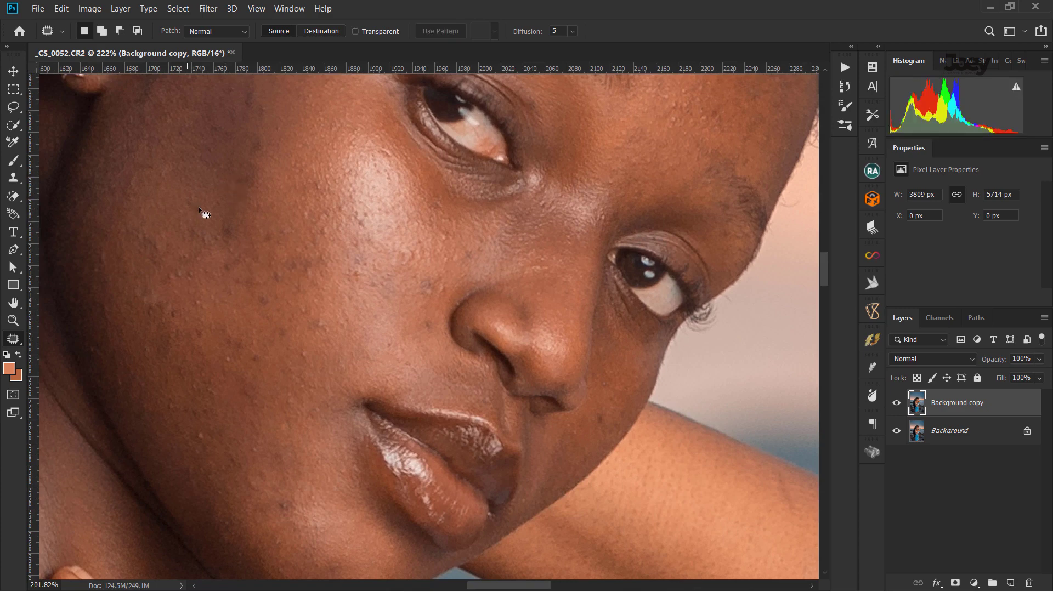
mouse_move(198, 206)
mouse_down()
mouse_move(203, 214)
mouse_move(132, 193)
mouse_up()
key(ctrl+d)
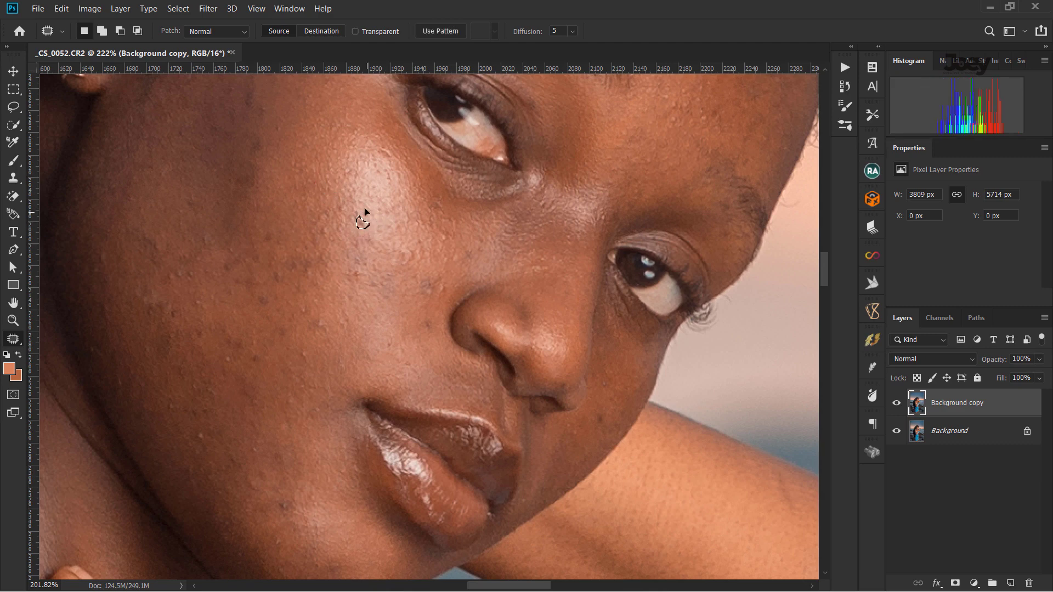
drag(363, 222, 387, 155)
key(ctrl+d)
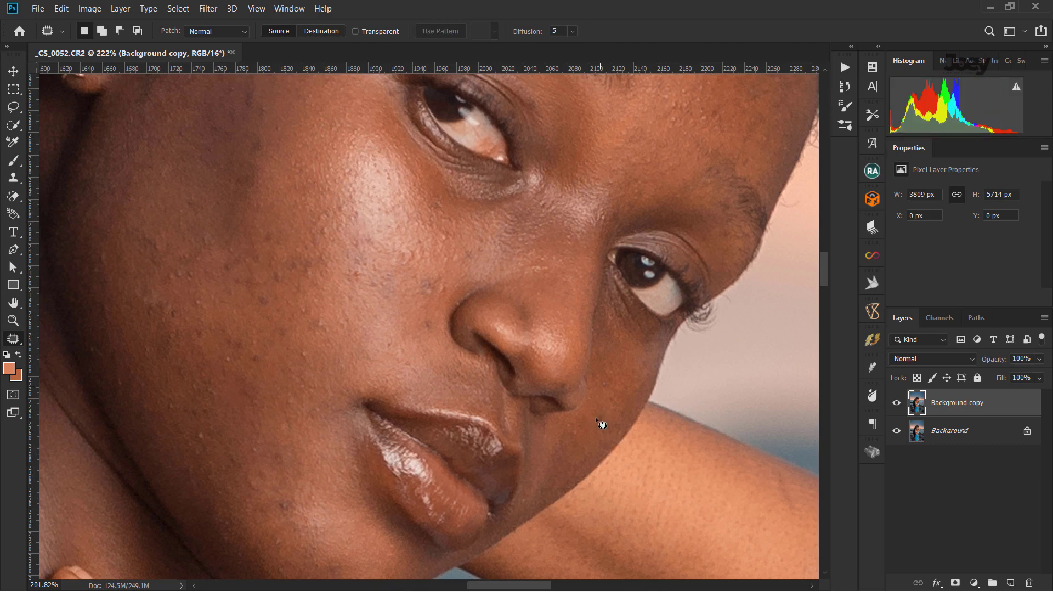
Patch the cheek blemishes near the nose and lower on the cheek.
drag(439, 234, 419, 300)
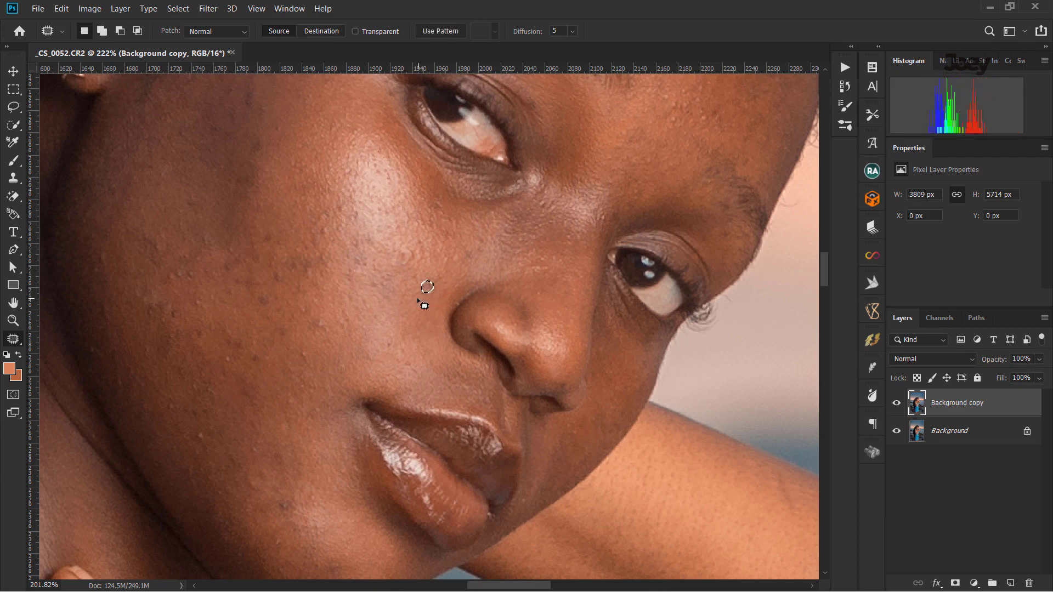
drag(404, 369, 415, 363)
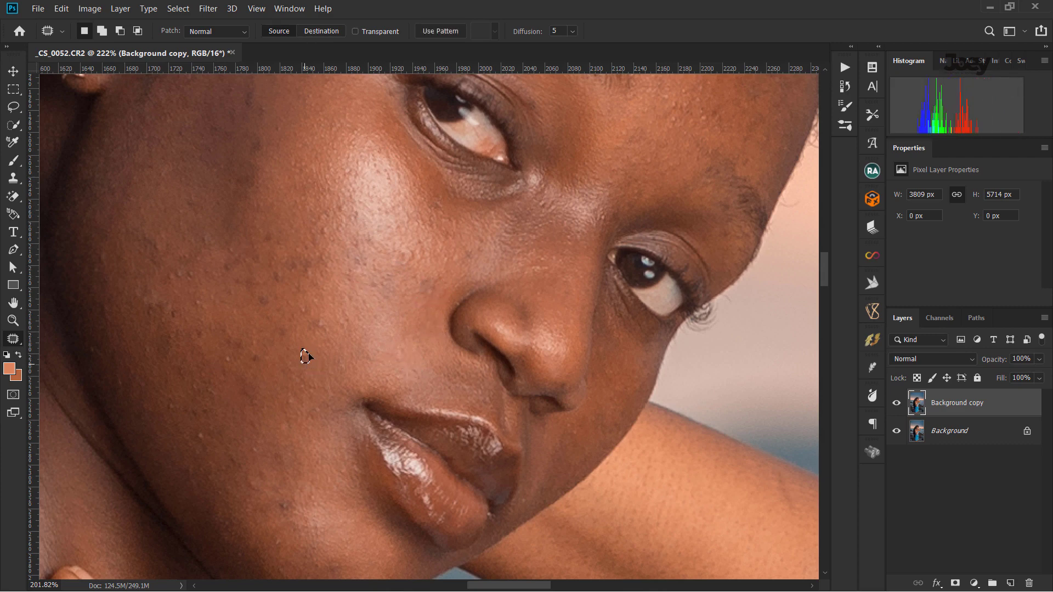
drag(319, 334, 353, 170)
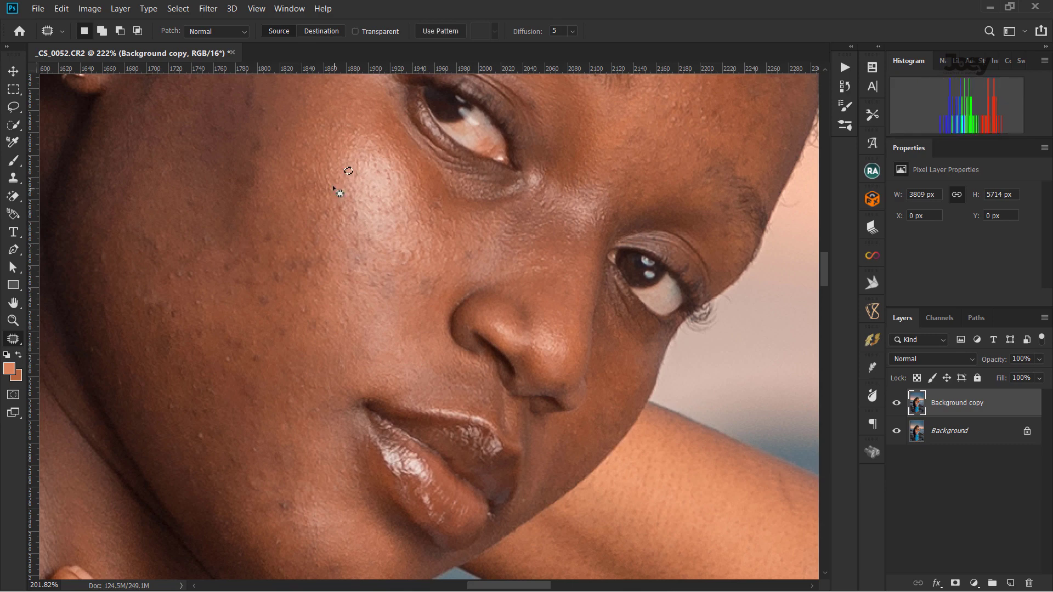
key(ctrl+d)
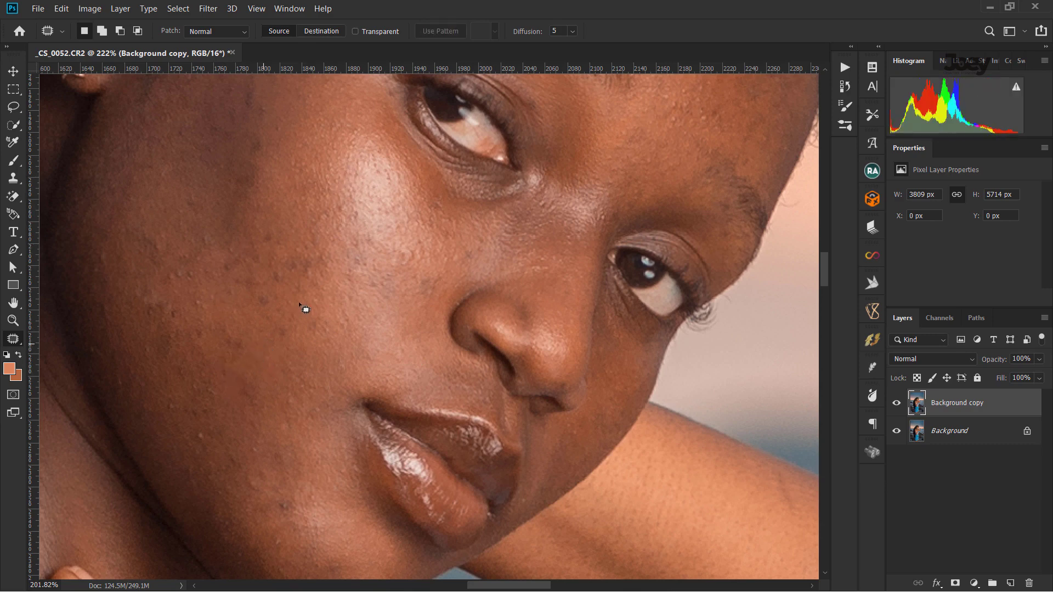
drag(212, 432, 202, 430)
key(ctrl+d)
Patch the remaining small cheek blemishes and a tiny spot near the inner eye corner.
scroll(197, 263, down, 2)
scroll(207, 234, down, 2)
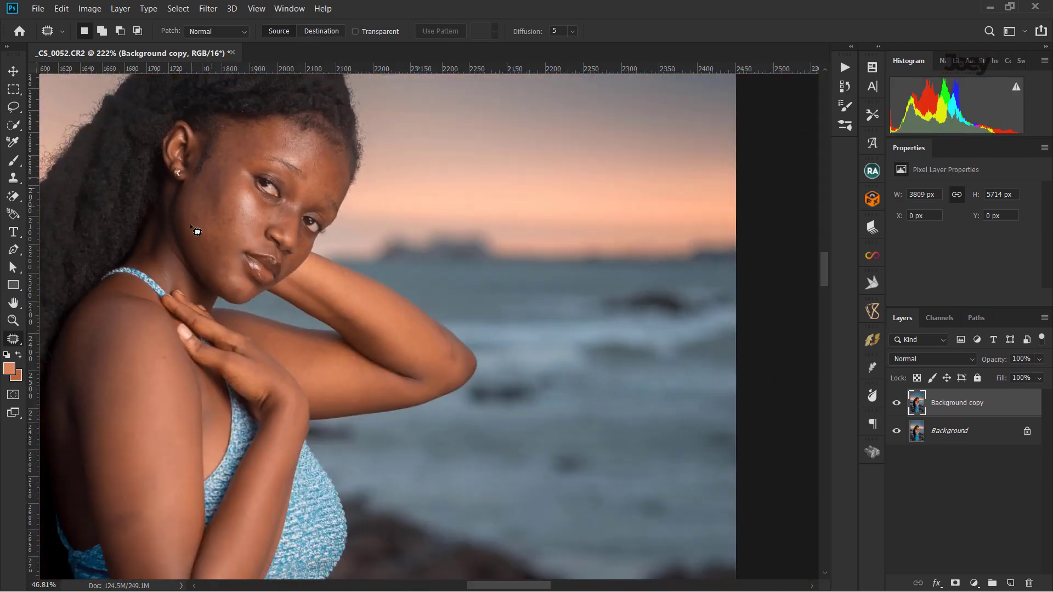
scroll(190, 223, up, 3)
scroll(203, 183, up, 1)
mouse_move(203, 183)
mouse_down()
mouse_move(221, 198)
mouse_move(211, 189)
mouse_up()
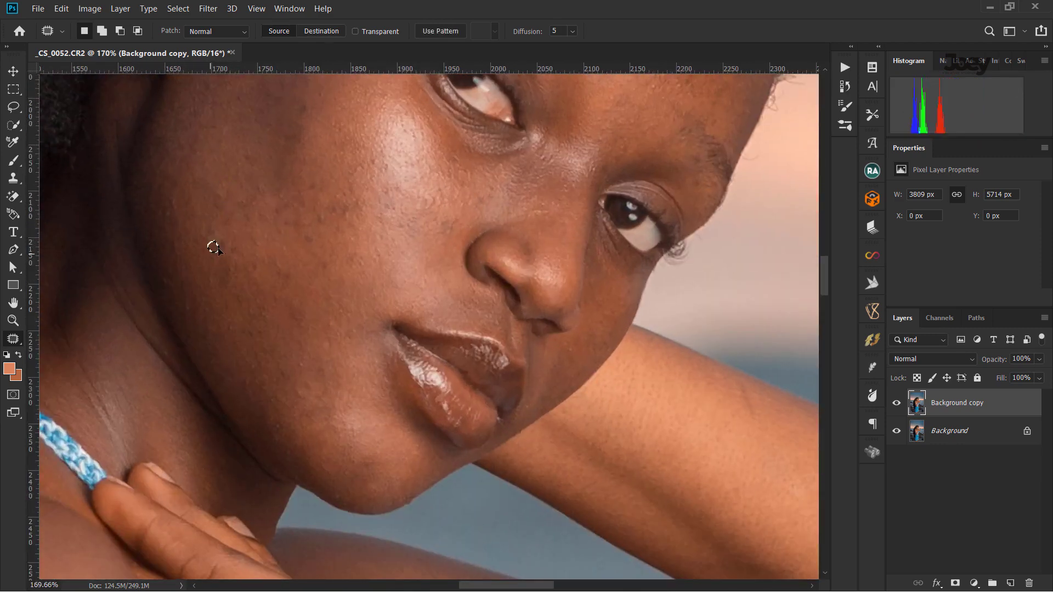
mouse_move(301, 237)
mouse_down()
mouse_move(307, 247)
mouse_move(189, 300)
mouse_up()
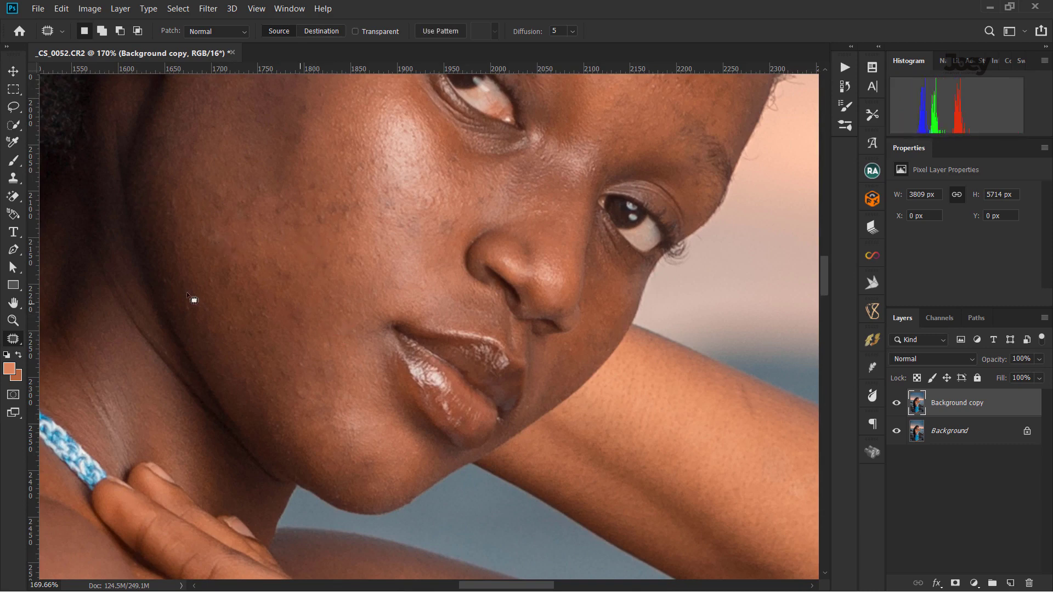
key(ctrl+d)
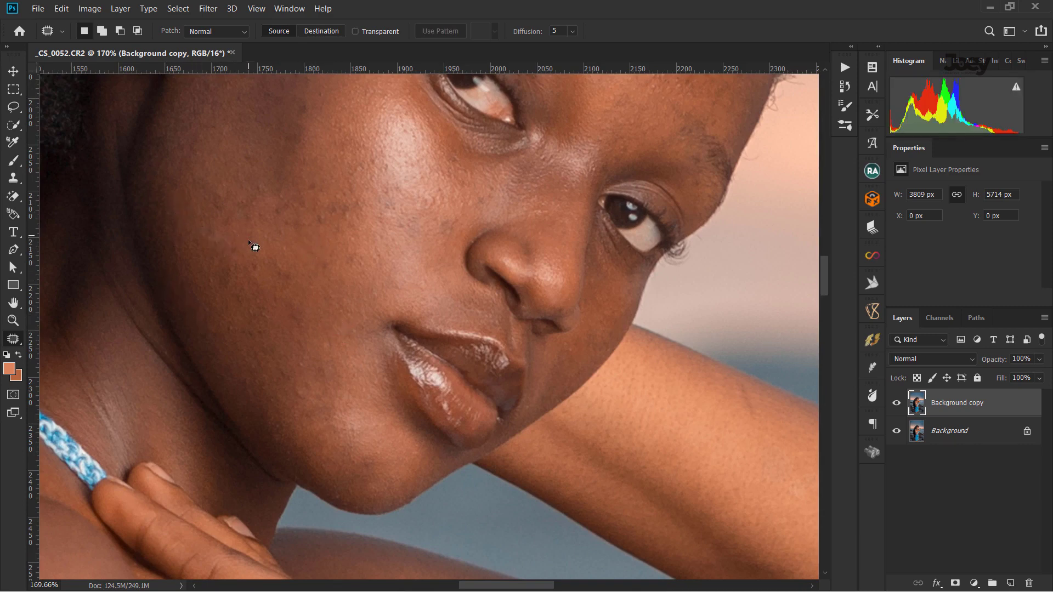
scroll(492, 293, down, 2)
scroll(517, 238, up, 2)
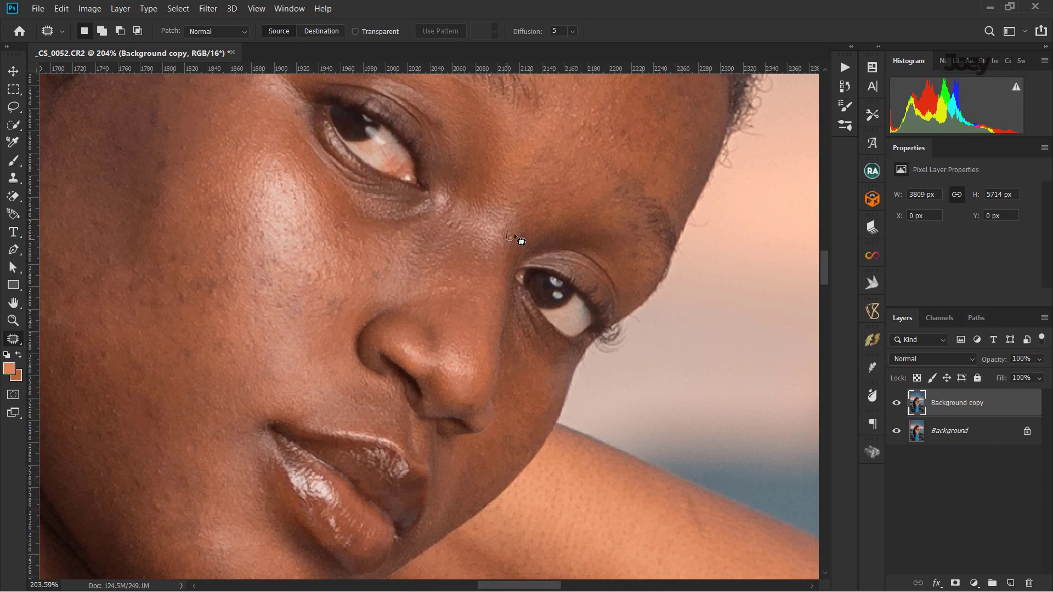
drag(452, 230, 456, 221)
key(ctrl+d)
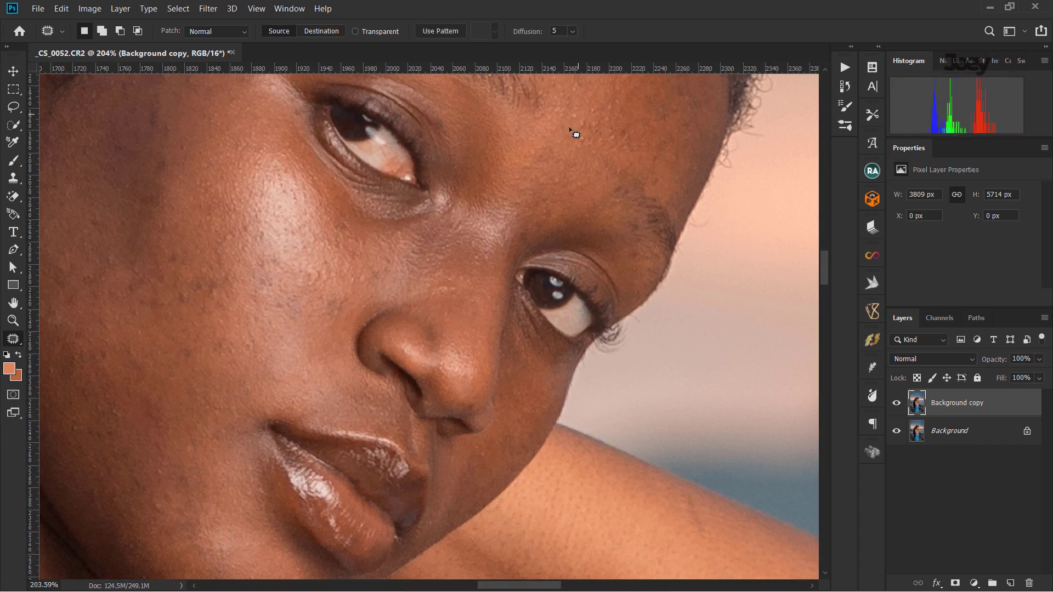
Fit the whole photo on screen to review the retouching.
key(super)
key(Escape)
key(ctrl+0)
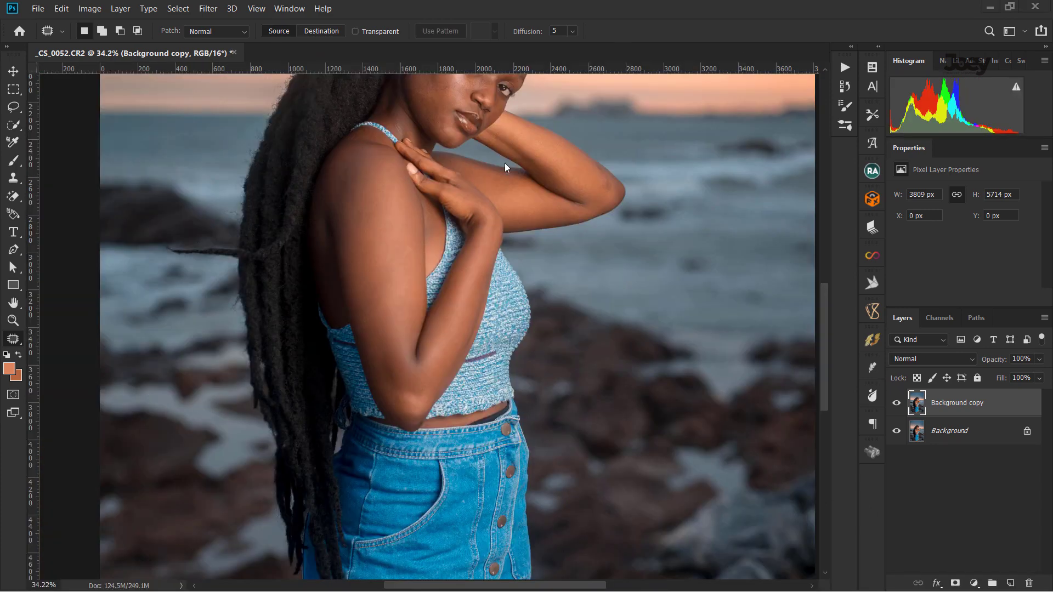
scroll(417, 298, down, 3)
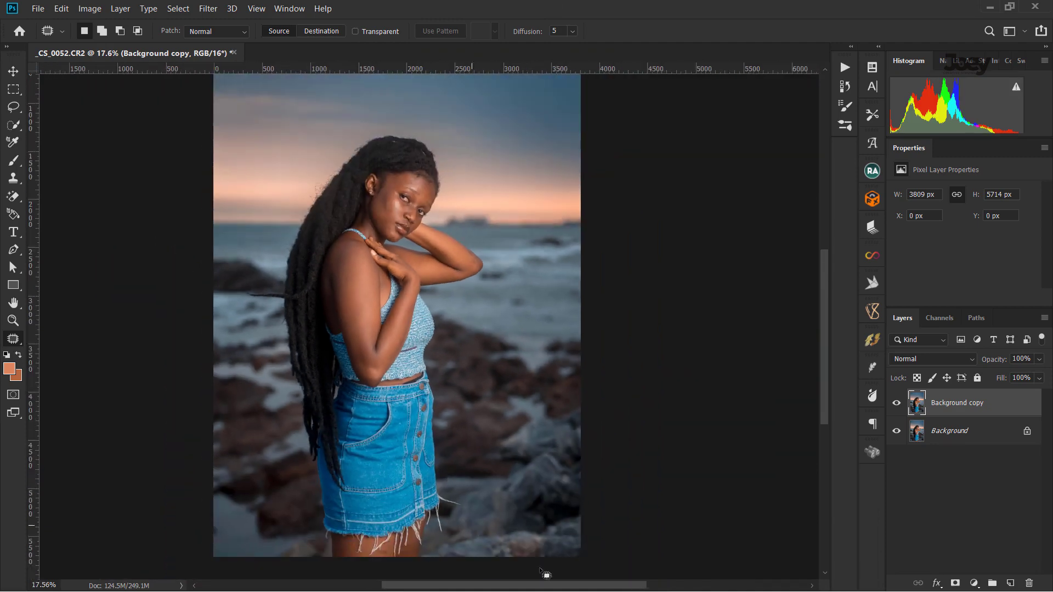
key(super)
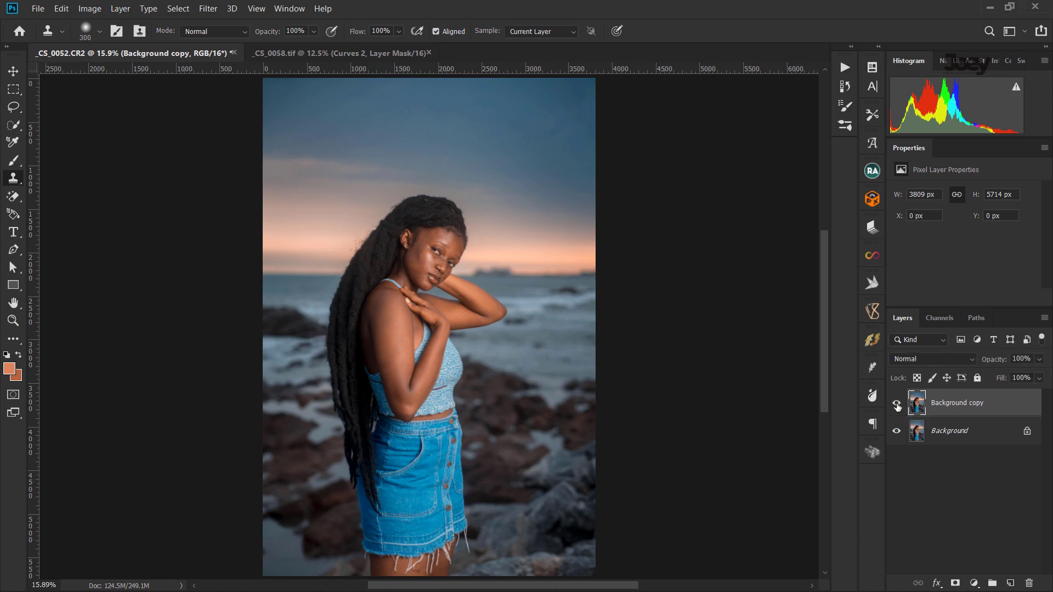
Toggle the Background copy layer on and off to compare, then open Beauty Retouch.
click(897, 404)
click(897, 404)
click(897, 404)
click(896, 404)
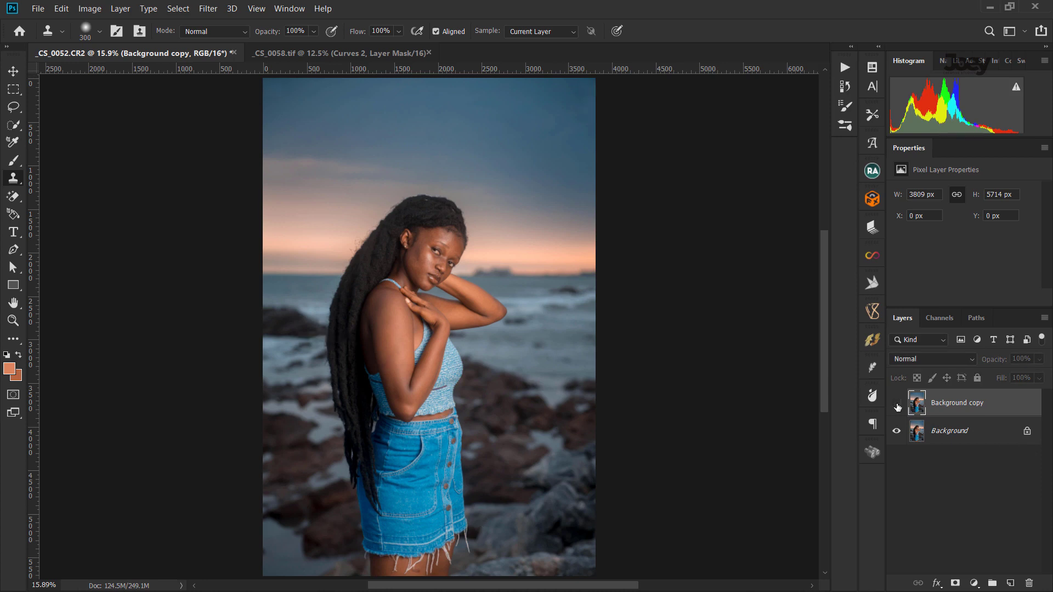
click(897, 404)
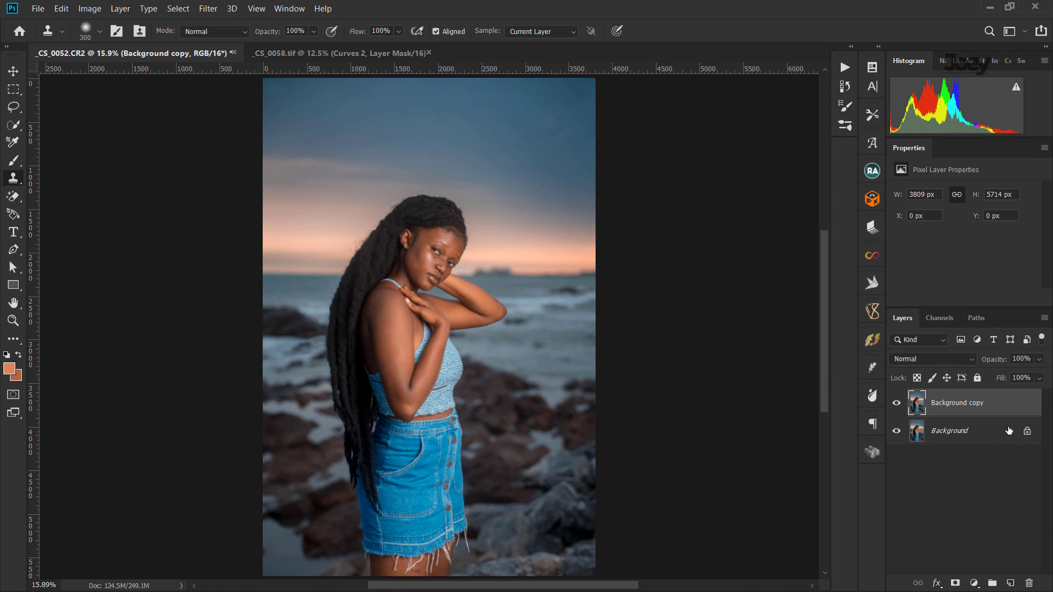
click(872, 172)
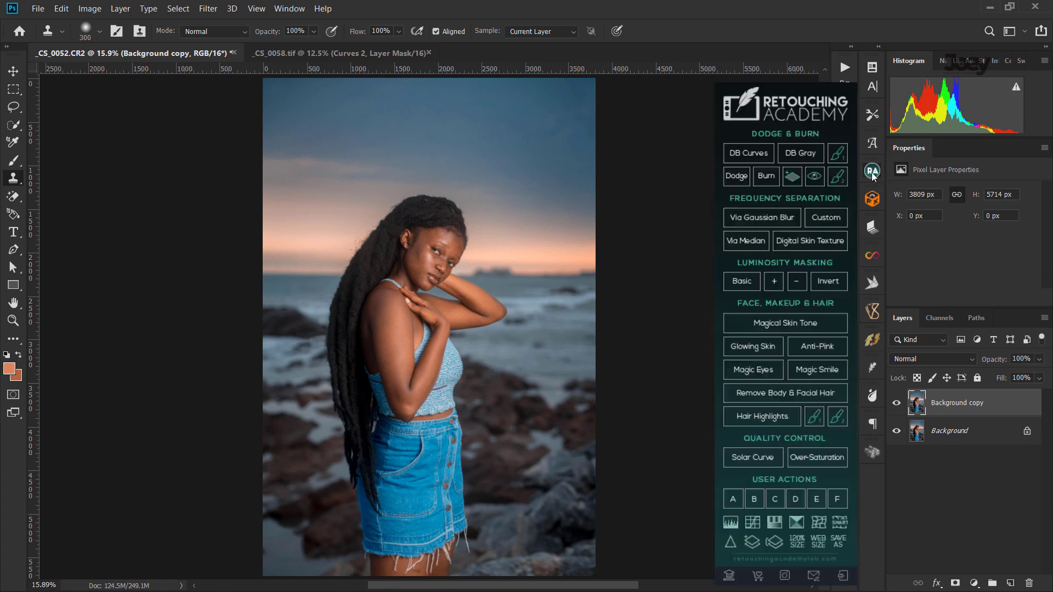
Start frequency separation via Gaussian Blur and preview facial skin at 200% and 100%.
click(775, 220)
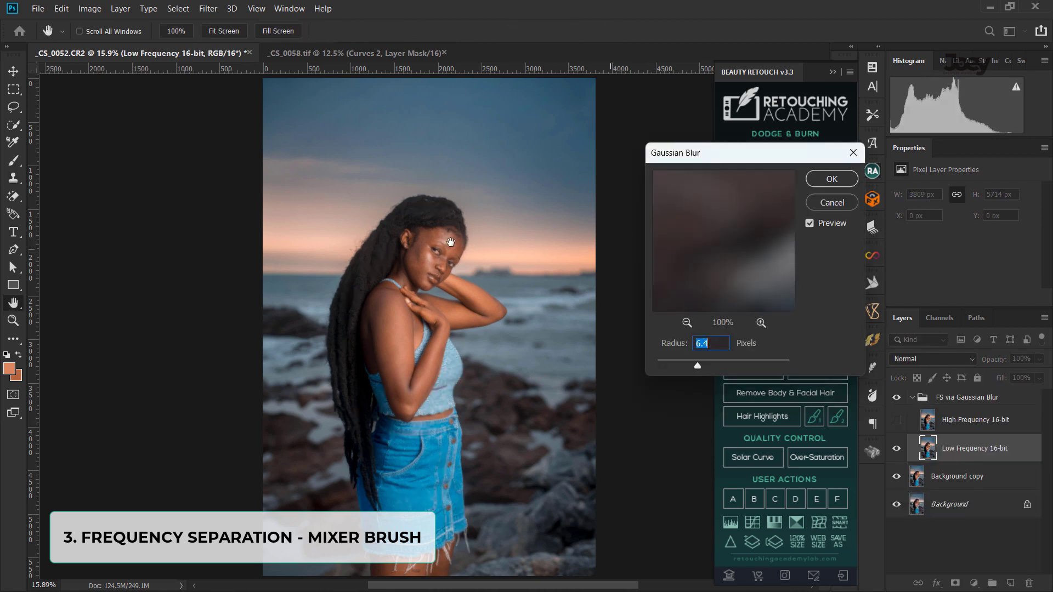
click(442, 238)
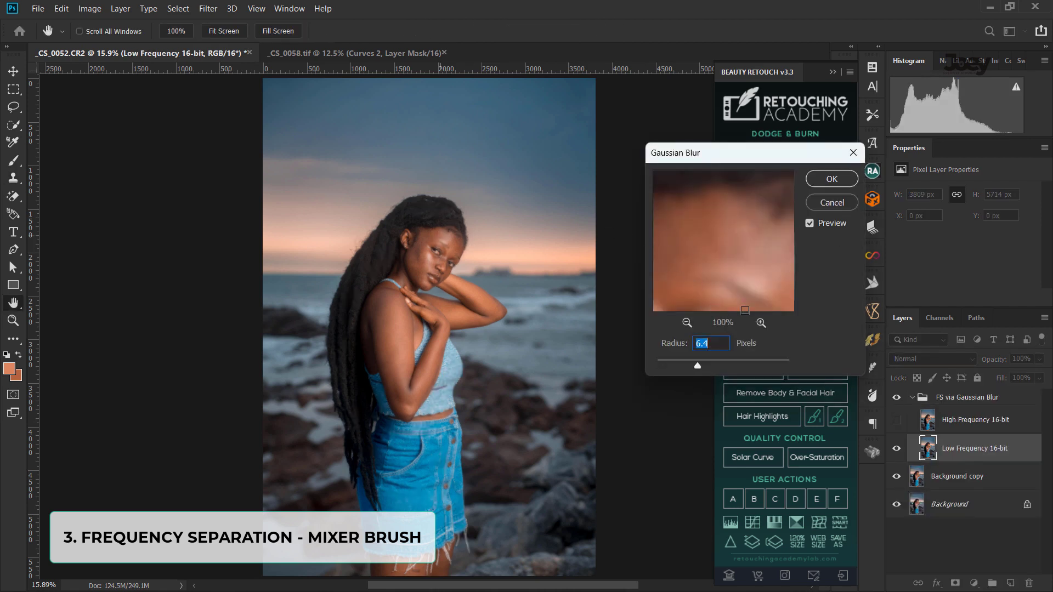
mouse_move(745, 276)
mouse_down()
mouse_move(721, 248)
mouse_move(752, 186)
mouse_move(762, 237)
mouse_move(729, 280)
mouse_move(743, 281)
mouse_up()
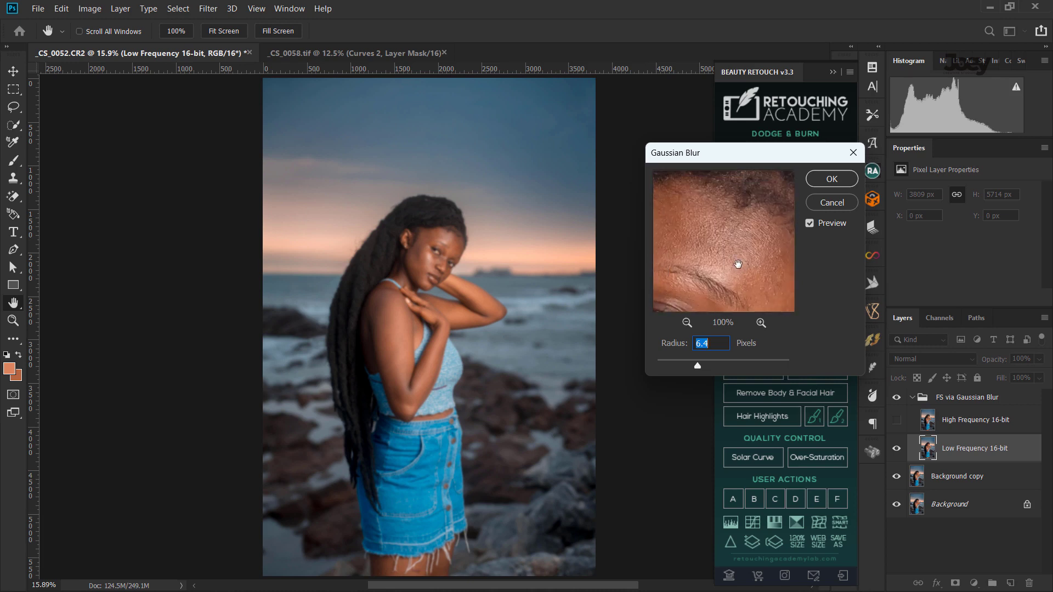
click(760, 323)
click(687, 323)
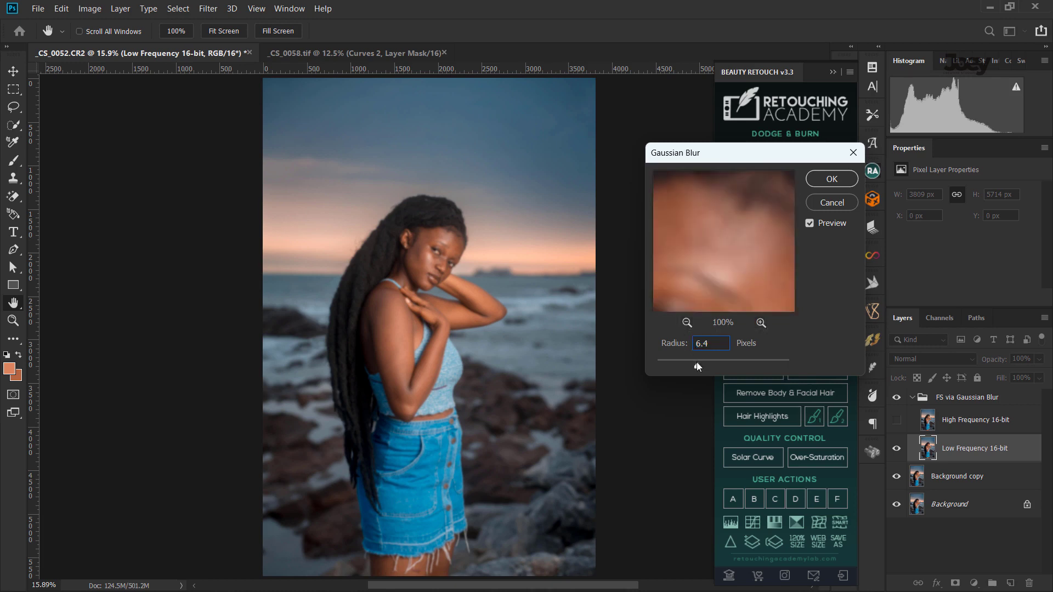
Set the blur radius to 3 pixels, check cheek and eye, and apply it.
mouse_move(696, 365)
mouse_down()
mouse_move(662, 365)
mouse_move(671, 366)
mouse_up()
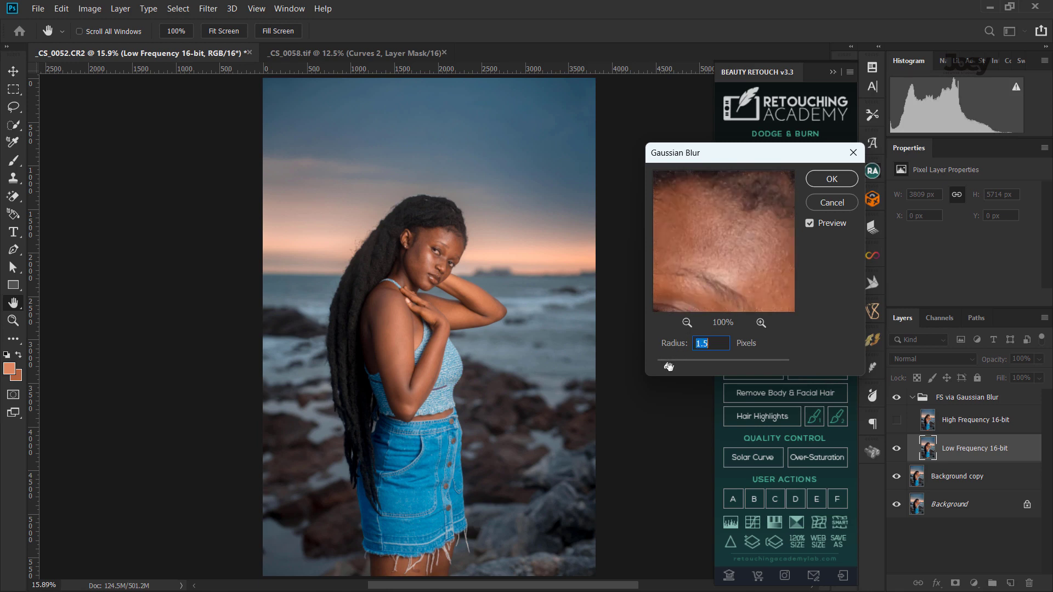
click(760, 323)
drag(671, 366, 674, 365)
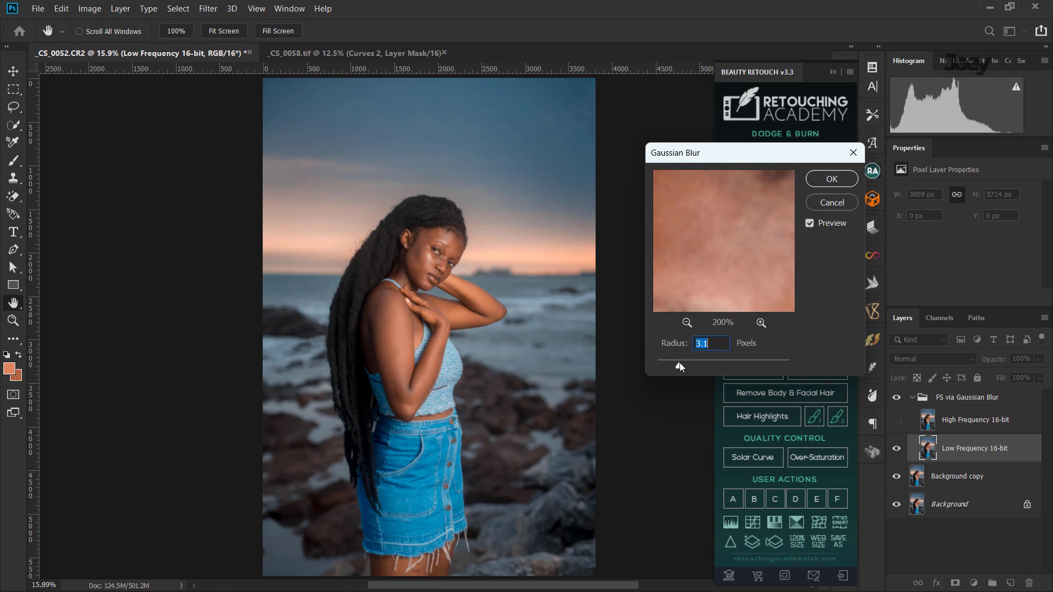
mouse_move(724, 268)
mouse_down()
mouse_move(679, 304)
mouse_move(716, 281)
mouse_up()
click(686, 322)
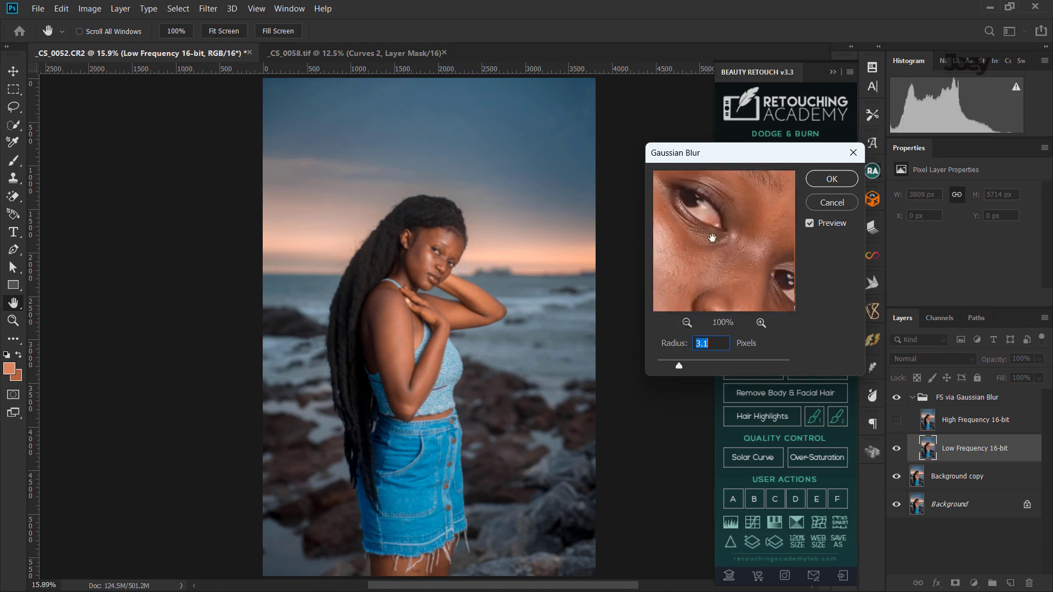
text(3)
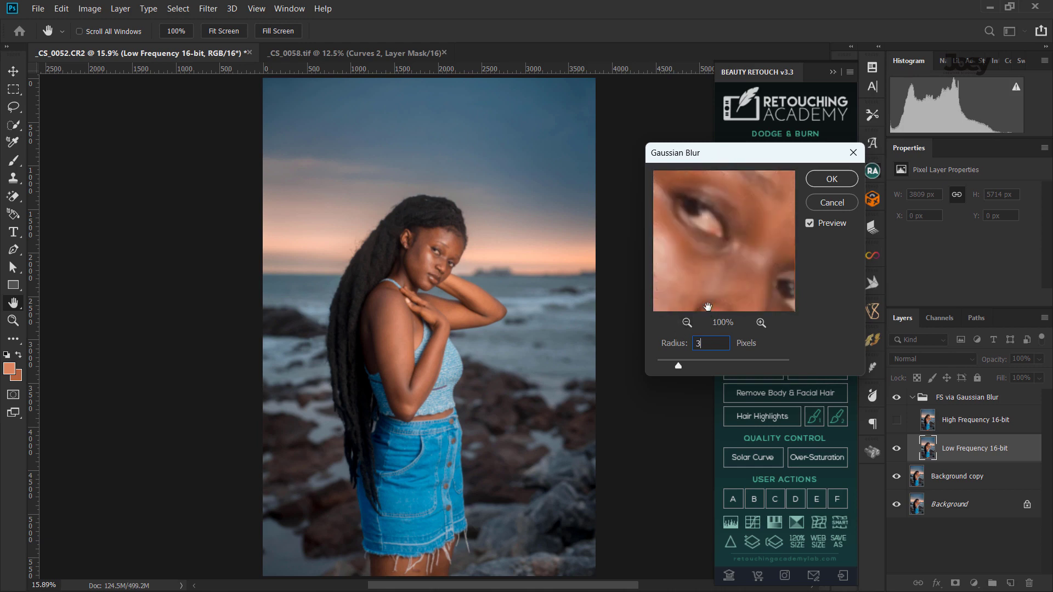
drag(743, 268, 744, 258)
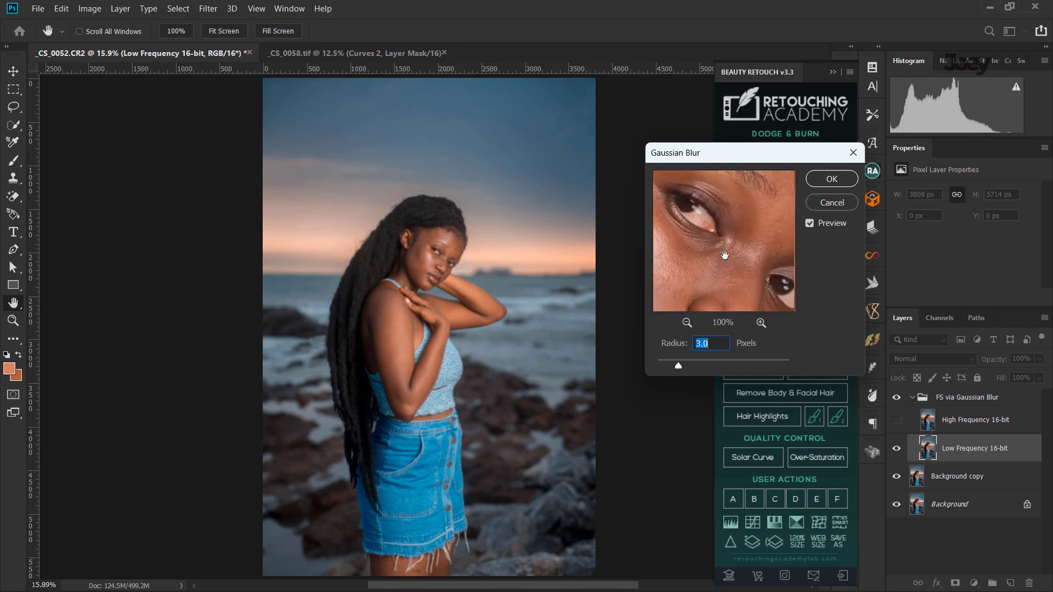
mouse_move(744, 259)
mouse_down()
mouse_move(711, 250)
mouse_move(741, 267)
mouse_up()
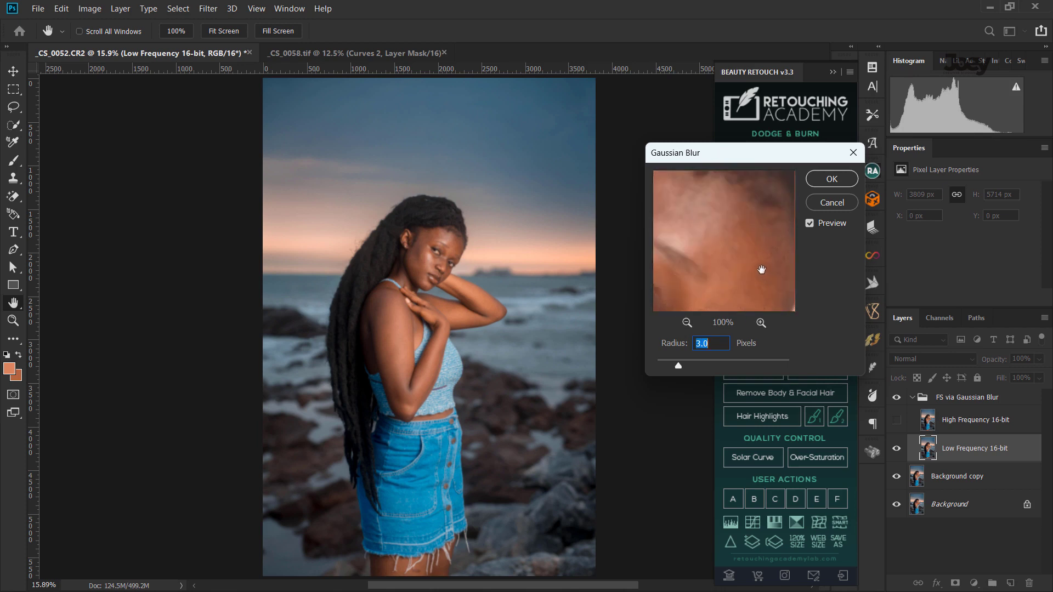
click(831, 180)
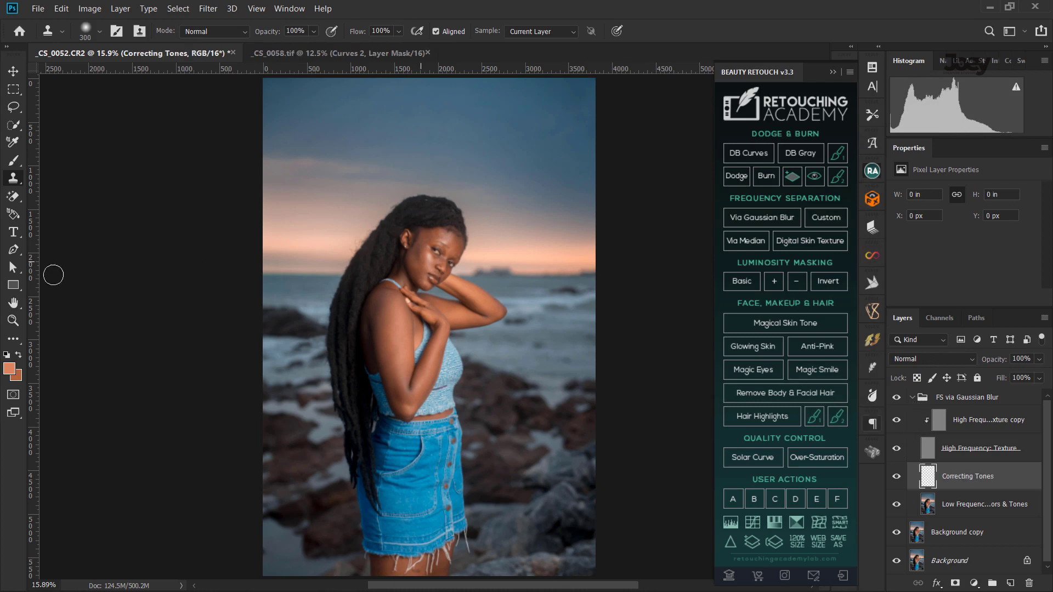
Switch to the Mixer Brush and reset it to its default settings.
click(13, 160)
click(54, 195)
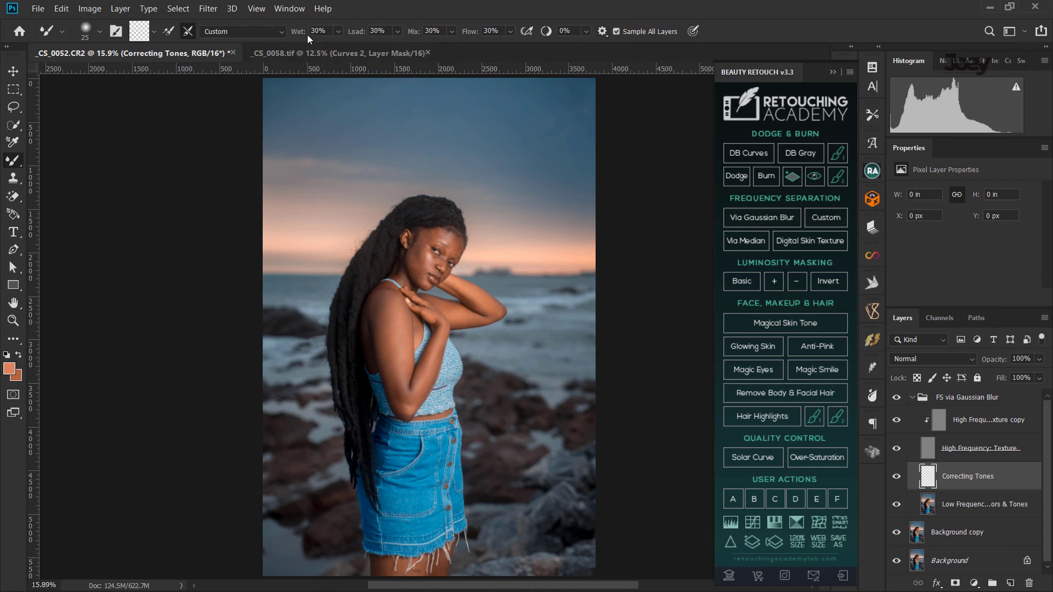
click(99, 34)
click(98, 33)
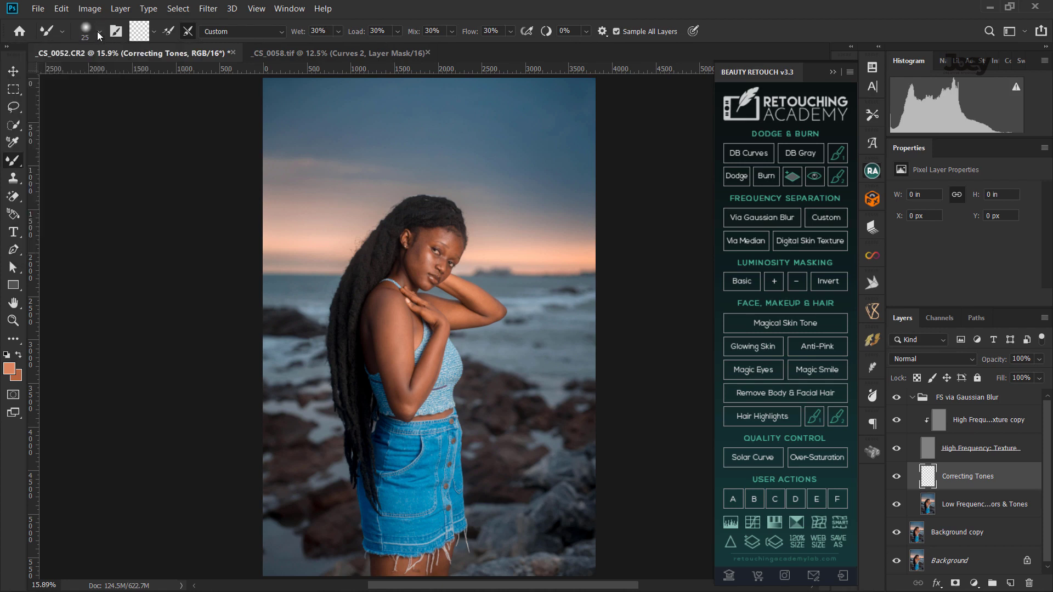
click(57, 31)
right_click(62, 32)
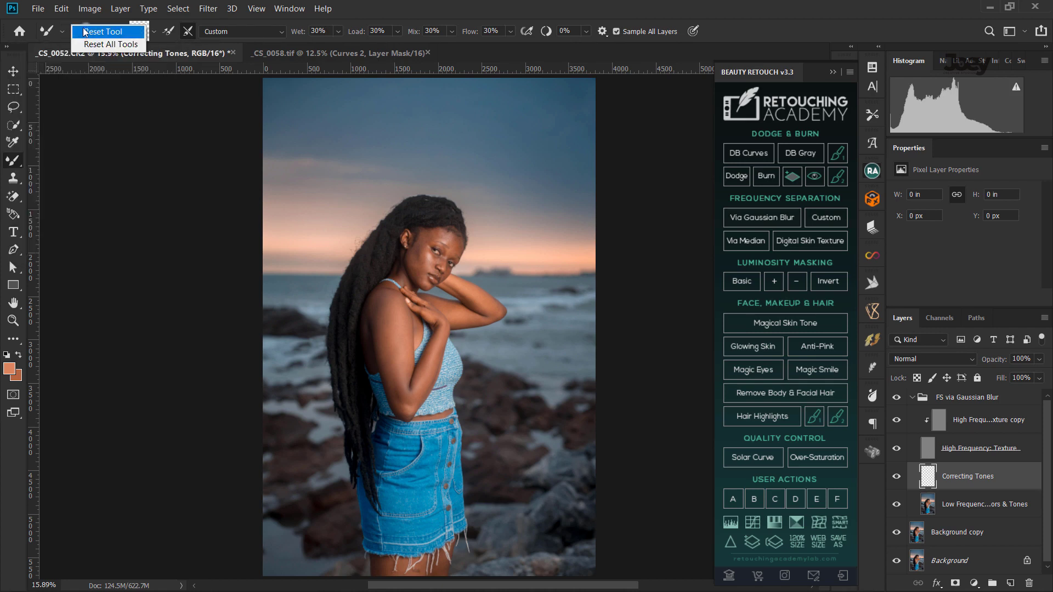
click(84, 31)
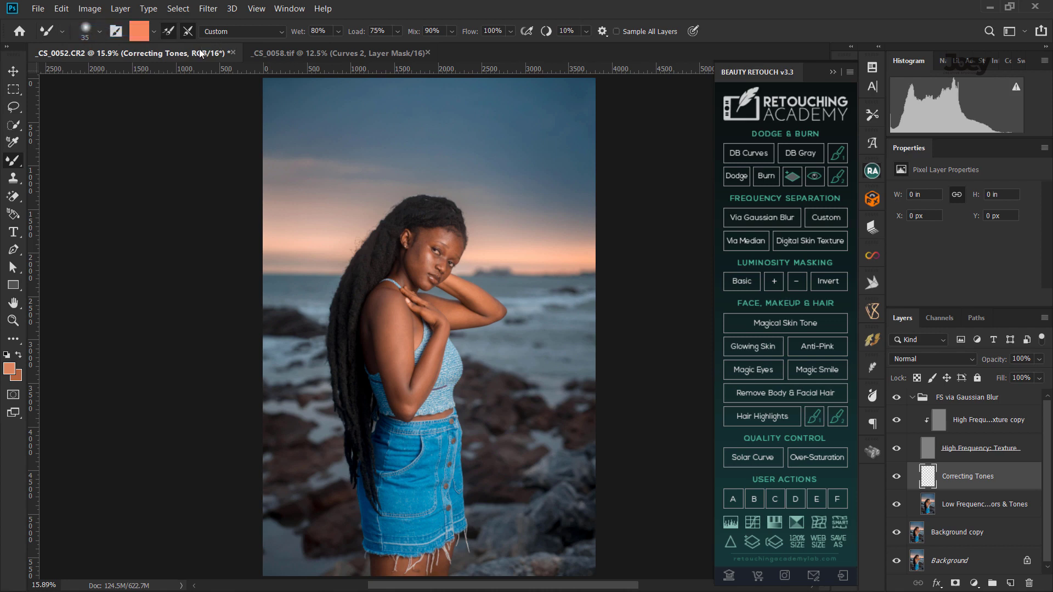
Clean the brush, disable auto-load, and set wet, load, mix and flow to 30%.
click(154, 34)
click(158, 49)
click(169, 33)
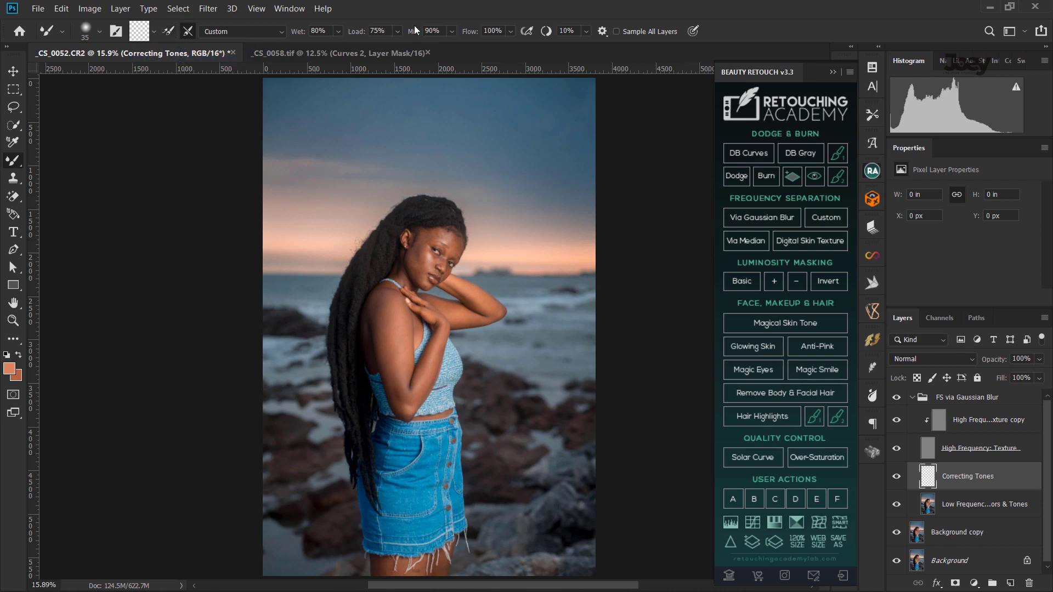
drag(329, 29, 287, 30)
text(3)
key(Return)
drag(388, 31, 349, 34)
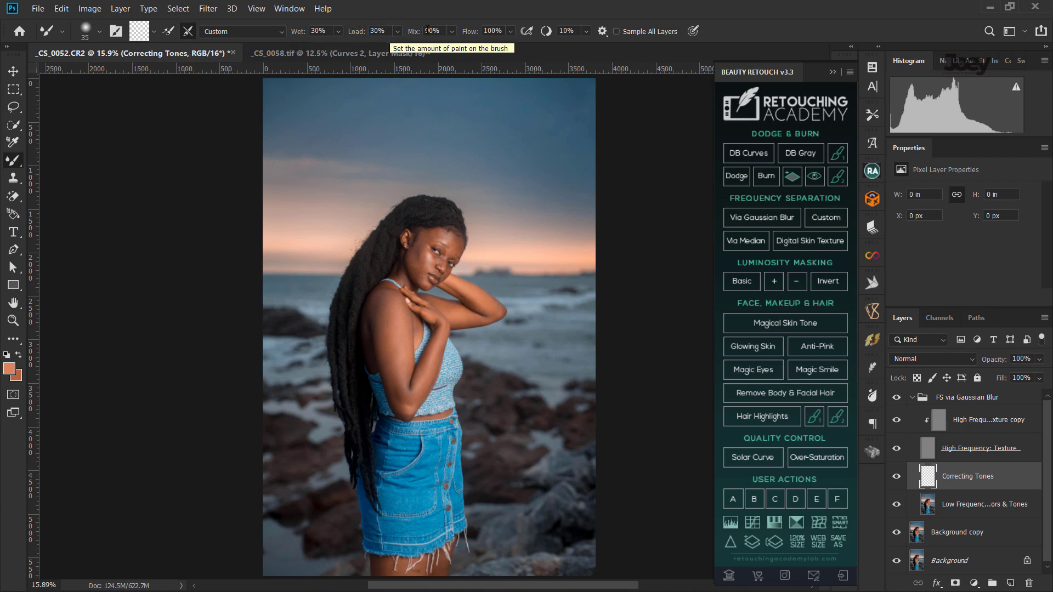
click(405, 29)
text(30)
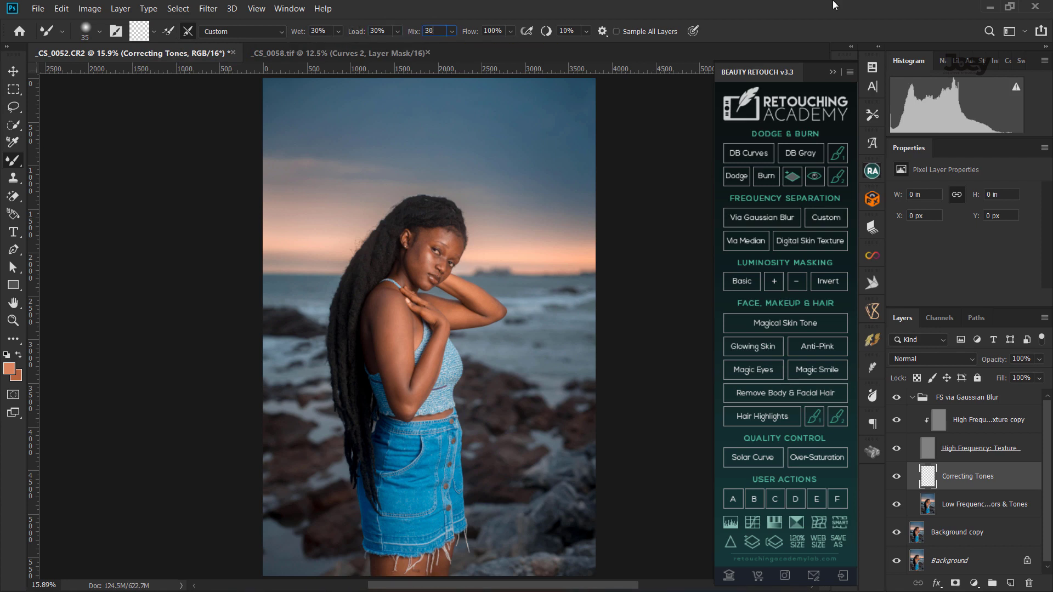
click(500, 27)
text(30)
Turn on Sample All Layers and adjust the brush hardness setting.
click(617, 32)
click(100, 32)
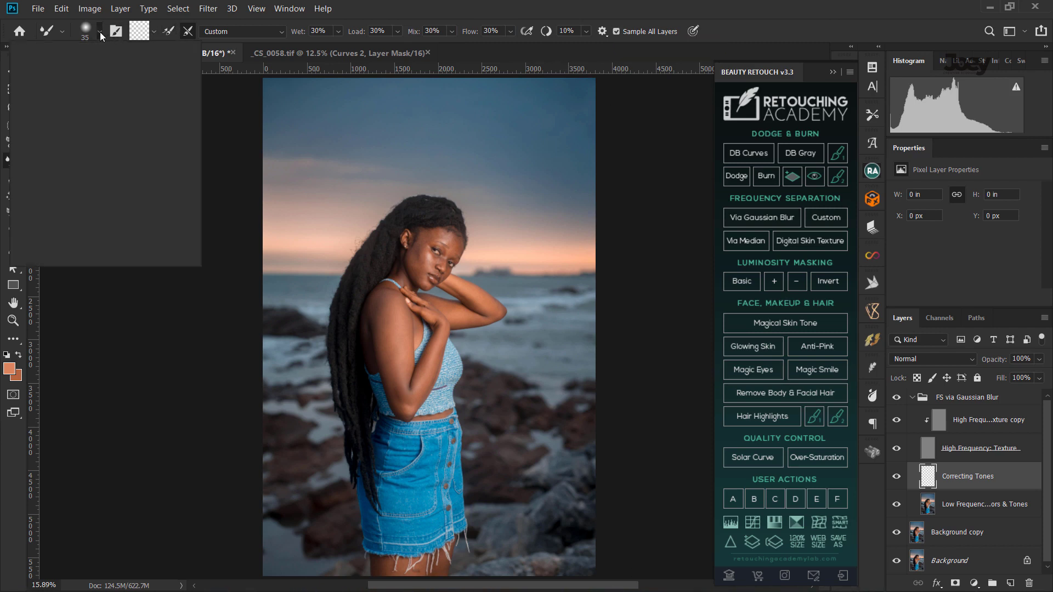
click(77, 107)
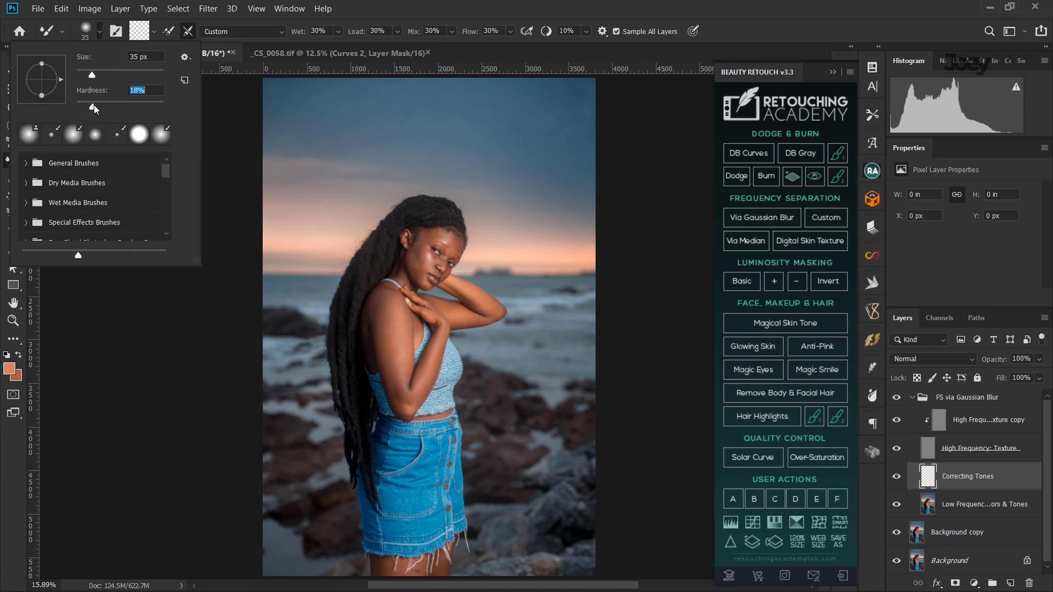
key(Return)
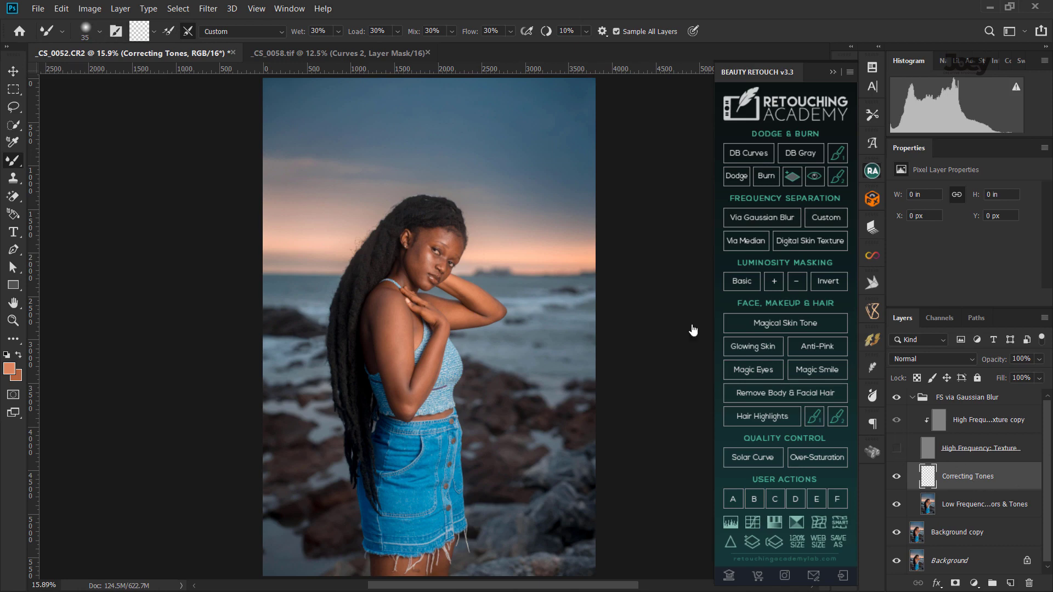
Zoom in on the face and blend the forehead tones with a resized mixer brush.
scroll(433, 235, up, 2)
scroll(433, 235, up, 2)
scroll(433, 236, up, 2)
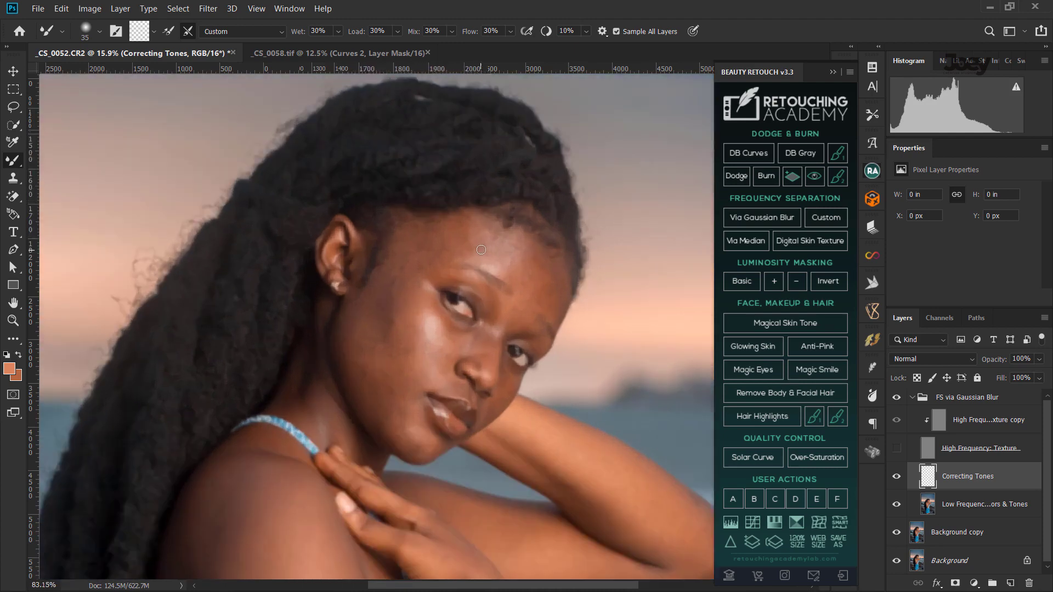
scroll(433, 235, up, 2)
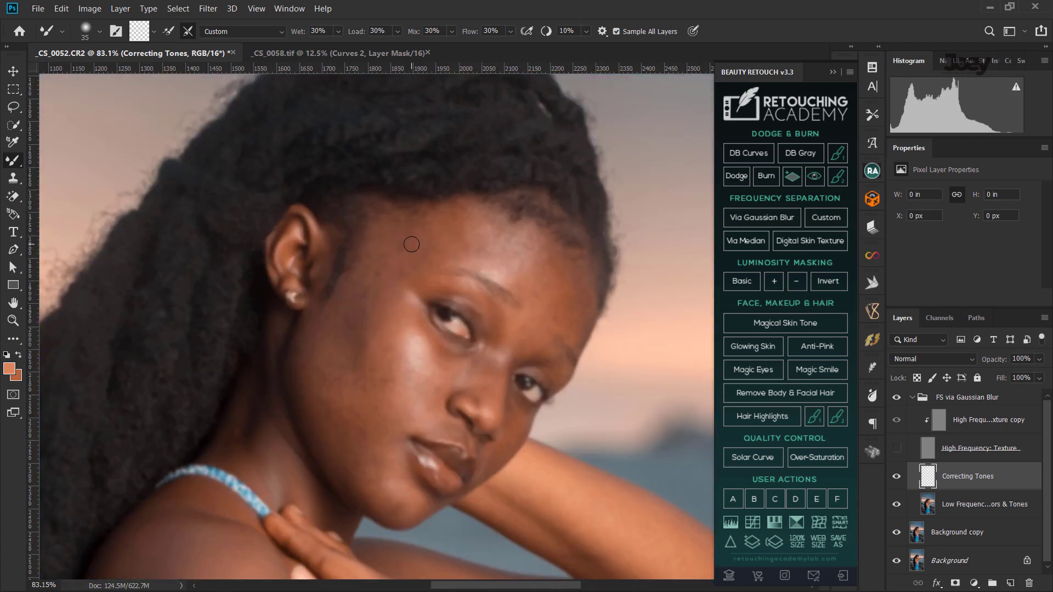
key(bracketright)
key(bracketright)
key(bracketleft)
key(bracketright)
mouse_move(412, 232)
mouse_down()
mouse_move(443, 232)
mouse_move(370, 287)
mouse_move(364, 340)
mouse_move(390, 238)
mouse_move(475, 229)
mouse_move(536, 258)
mouse_move(530, 274)
mouse_up()
Smooth the forehead tones further, then show the texture layer again to compare.
key(bracketright)
key(bracketright)
key(bracketleft)
key(bracketleft)
key(bracketleft)
mouse_move(544, 264)
mouse_down()
mouse_move(535, 247)
mouse_move(547, 277)
mouse_move(568, 287)
mouse_move(566, 298)
mouse_move(559, 280)
mouse_move(564, 303)
mouse_move(522, 273)
mouse_move(526, 235)
mouse_move(456, 219)
mouse_move(471, 216)
mouse_up()
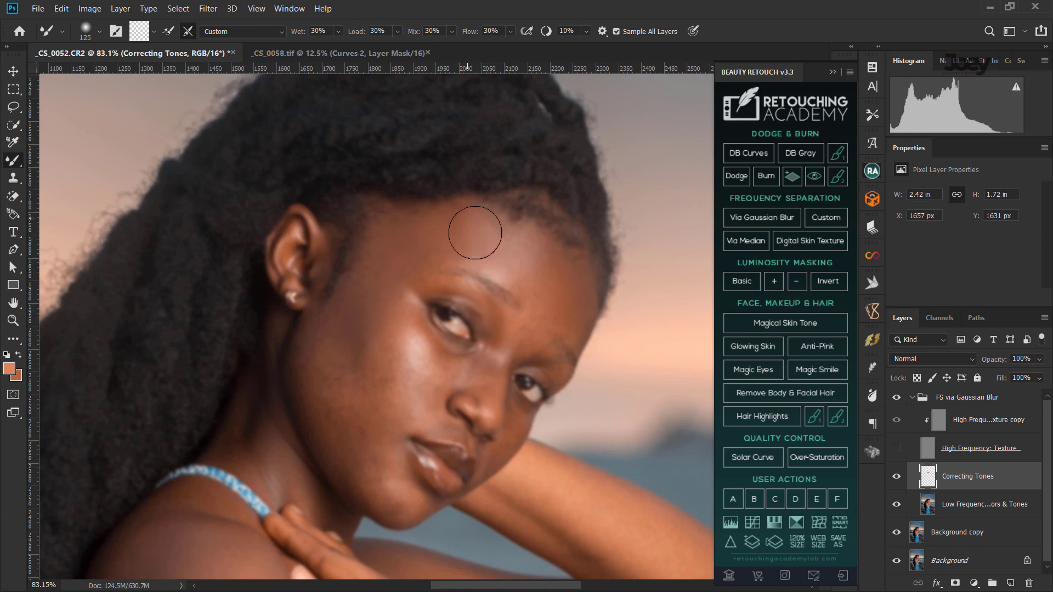
key(bracketleft)
key(bracketleft)
key(bracketleft)
key(bracketleft)
key(bracketright)
key(bracketright)
key(bracketright)
click(897, 418)
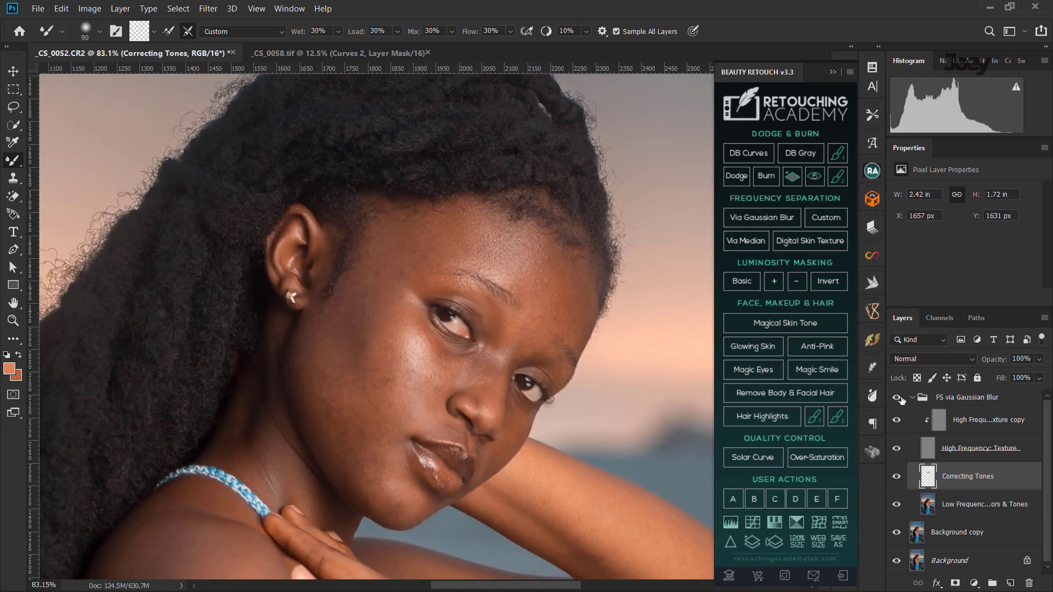
Hide the texture layer and blend the tones on the cheek, jaw and neck.
click(895, 449)
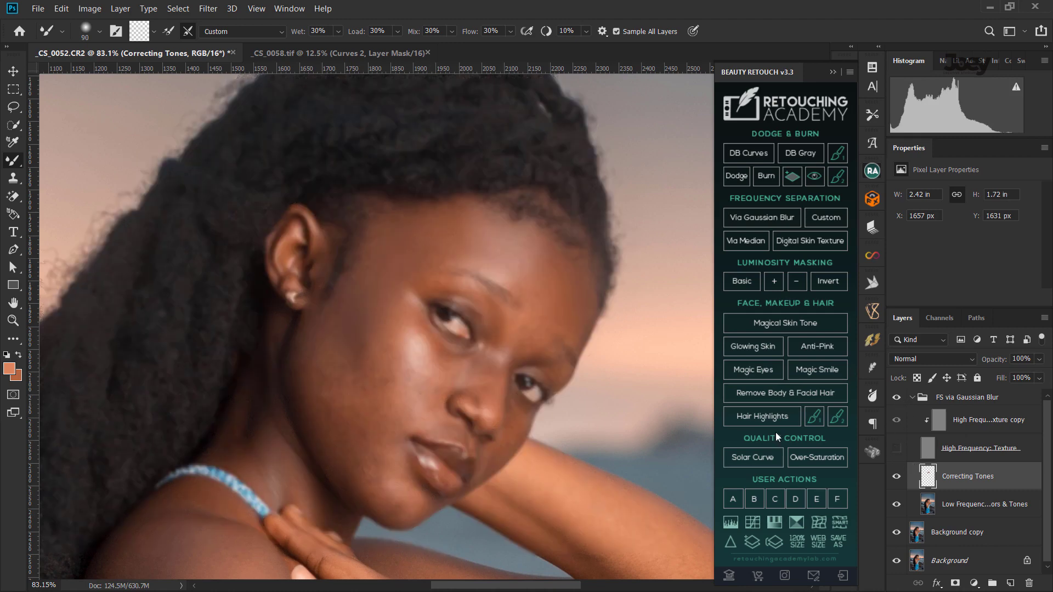
key(bracketright)
key(bracketright)
key(bracketright)
mouse_move(379, 375)
mouse_down()
mouse_move(364, 336)
mouse_move(347, 400)
mouse_move(351, 340)
mouse_move(331, 404)
mouse_move(422, 311)
mouse_move(495, 342)
mouse_move(565, 279)
mouse_move(543, 312)
mouse_move(526, 308)
mouse_up()
key(bracketright)
key(bracketleft)
key(bracketleft)
Smooth the jawline toward the chin, the cheek highlight, nose bridge and brow.
key(bracketleft)
key(bracketleft)
drag(305, 331, 301, 387)
key(bracketright)
key(bracketright)
key(bracketright)
key(bracketright)
mouse_move(318, 357)
mouse_down()
mouse_move(345, 450)
mouse_move(353, 437)
mouse_move(322, 344)
mouse_up()
mouse_move(388, 399)
mouse_down()
mouse_move(358, 440)
mouse_move(357, 416)
mouse_move(396, 501)
mouse_move(396, 464)
mouse_up()
key(bracketleft)
mouse_move(415, 349)
mouse_down()
mouse_move(416, 378)
mouse_move(413, 341)
mouse_move(423, 372)
mouse_move(409, 383)
mouse_move(400, 341)
mouse_move(367, 334)
mouse_move(370, 361)
mouse_move(393, 301)
mouse_move(406, 298)
mouse_up()
key(bracketleft)
drag(513, 350, 493, 352)
key(bracketright)
key(bracketright)
key(bracketright)
mouse_move(524, 340)
mouse_down()
mouse_move(542, 320)
mouse_move(513, 351)
mouse_move(517, 365)
mouse_move(536, 310)
mouse_up()
Hide the texture layer and blend the tones near the jaw below the ear and on the neck.
click(897, 397)
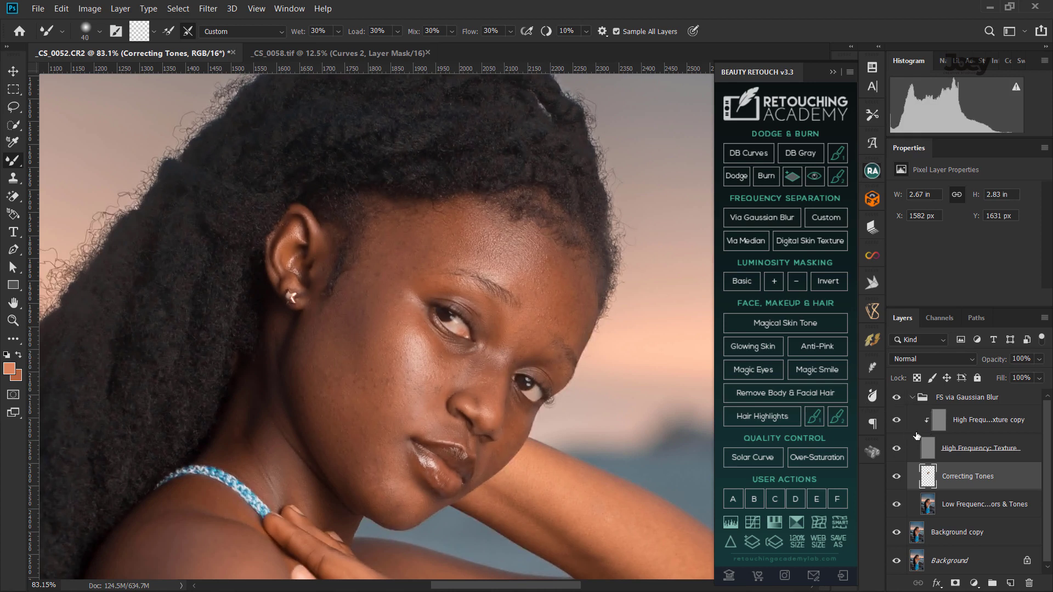
click(897, 449)
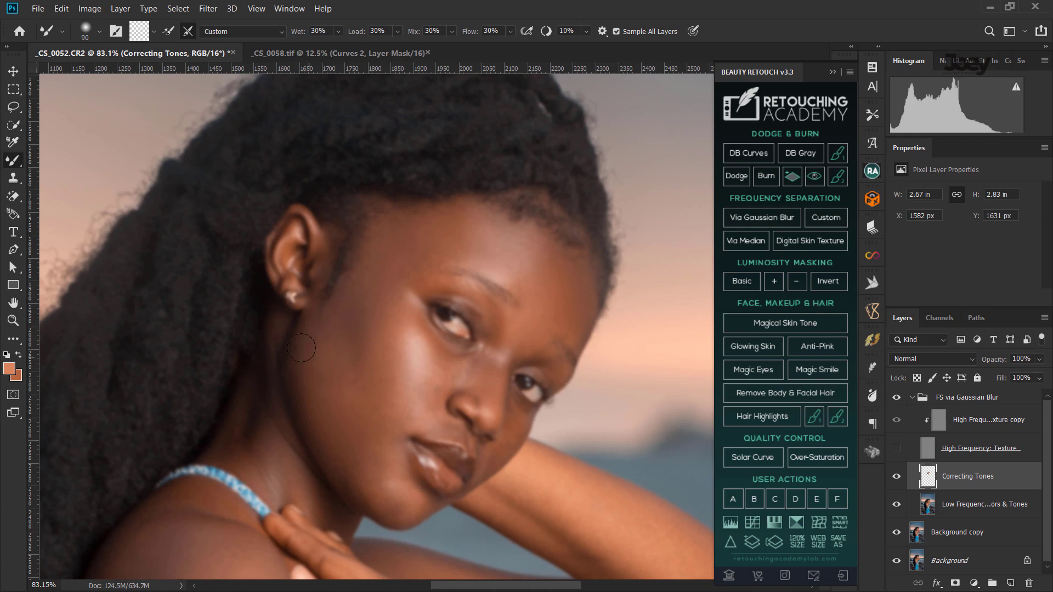
drag(296, 360, 353, 388)
key(bracketleft)
key(bracketleft)
key(bracketright)
mouse_move(263, 458)
mouse_down()
mouse_move(242, 411)
mouse_move(276, 455)
mouse_move(235, 430)
mouse_move(248, 404)
mouse_up()
key(bracketleft)
key(bracketleft)
key(bracketleft)
Skip three tracks in scrcpy's Samsung Music, play Big Thug Boys from Recently played, then minimize.
key(super)
click(807, 521)
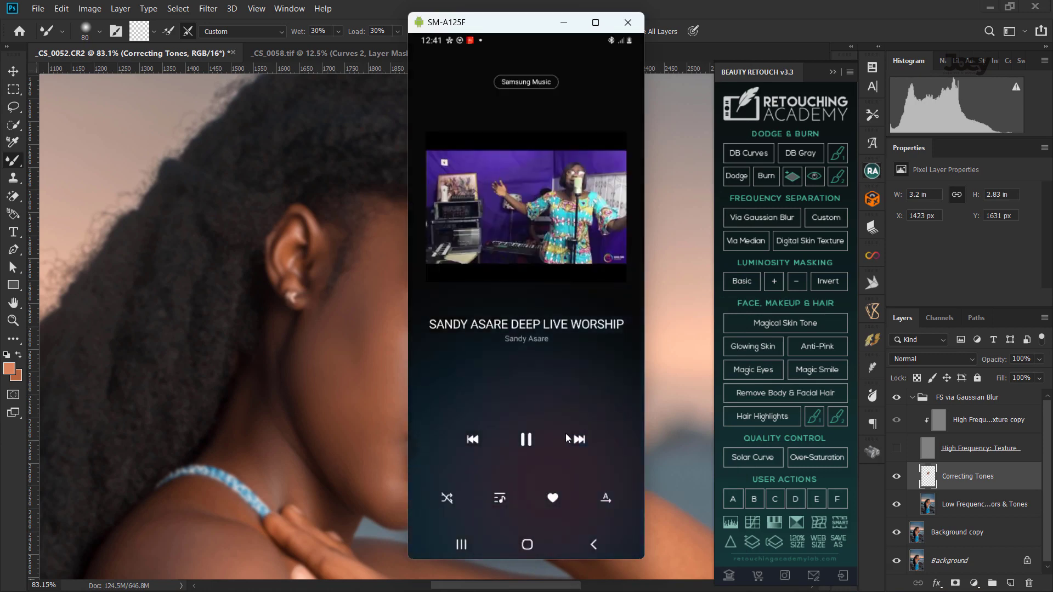
click(578, 438)
click(581, 441)
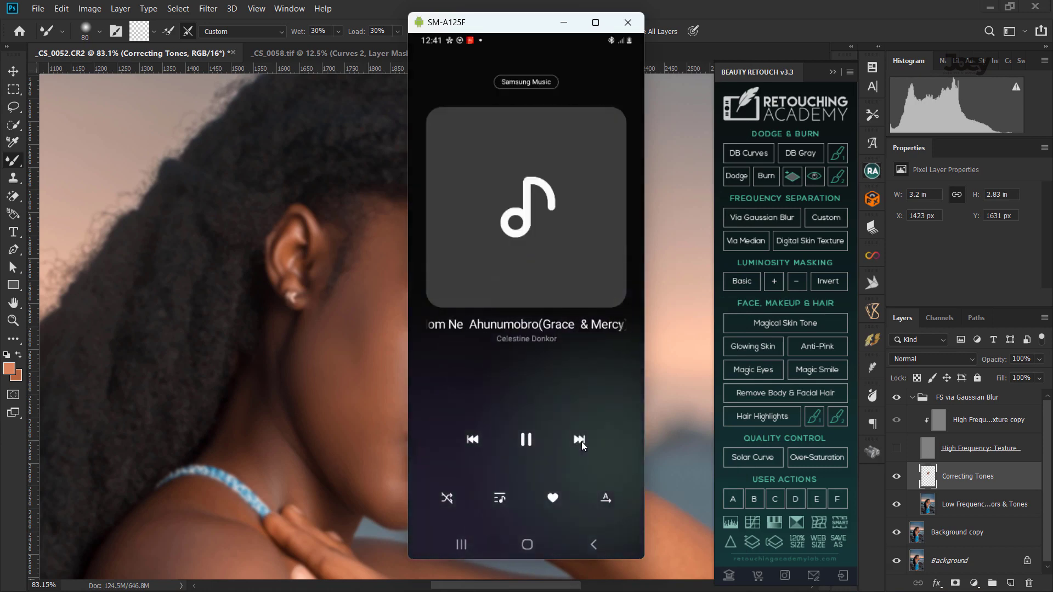
click(581, 441)
click(593, 544)
scroll(544, 251, down, 2)
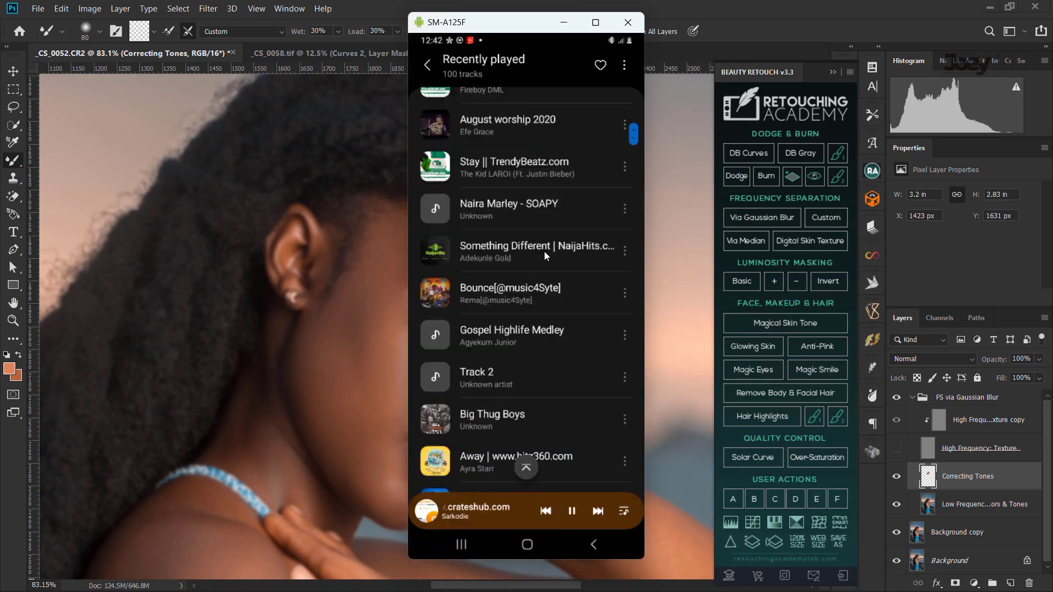
scroll(544, 251, down, 3)
click(542, 256)
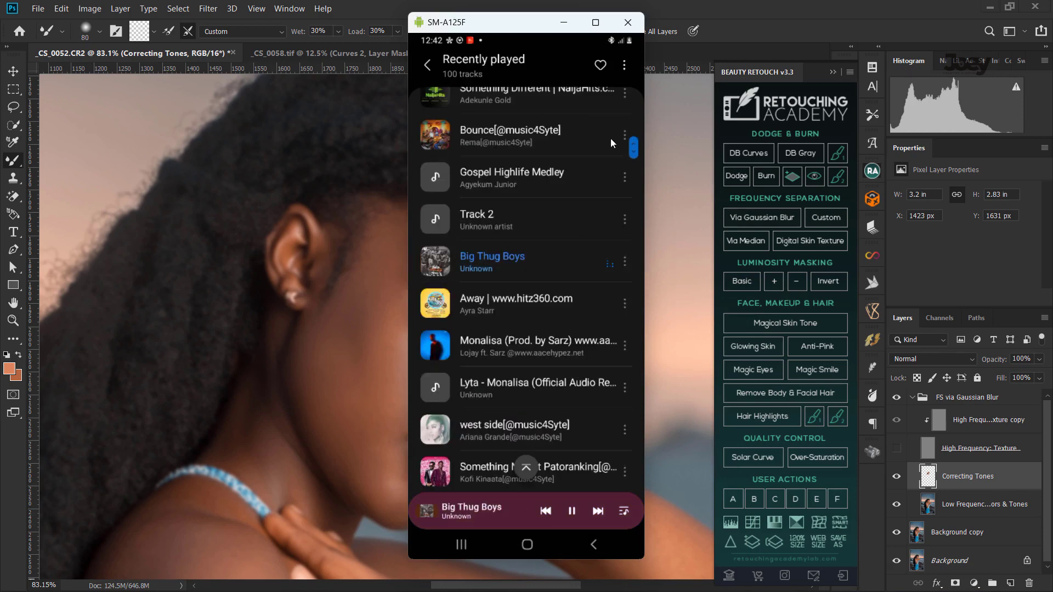
click(565, 22)
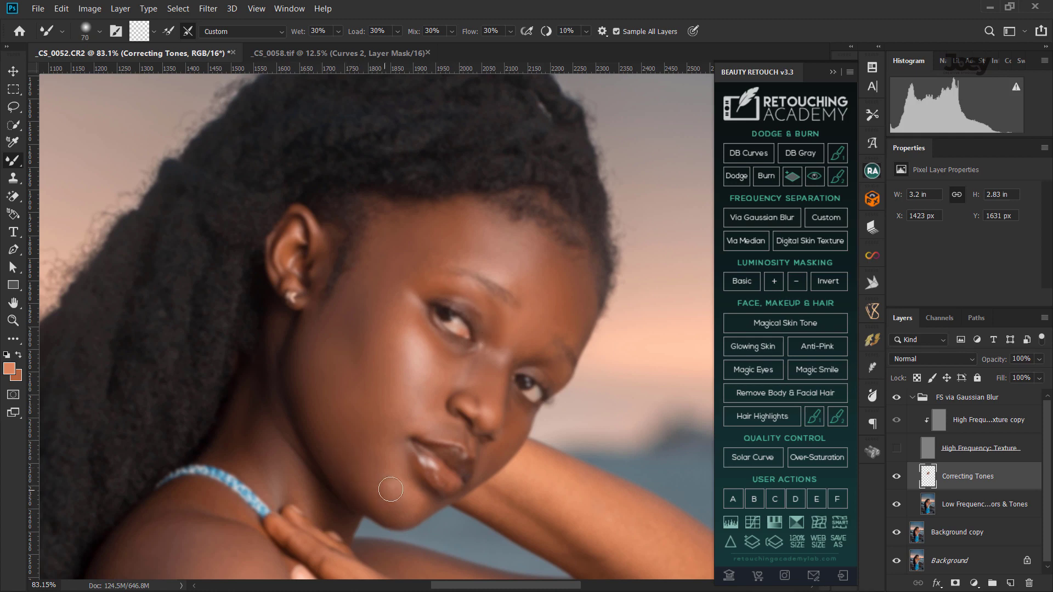
Blend the skin tones on the shoulder and down the upper arm with the Mixer Brush.
key(bracketright)
key(bracketright)
key(bracketright)
scroll(390, 489, down, 2)
scroll(240, 283, down, 3)
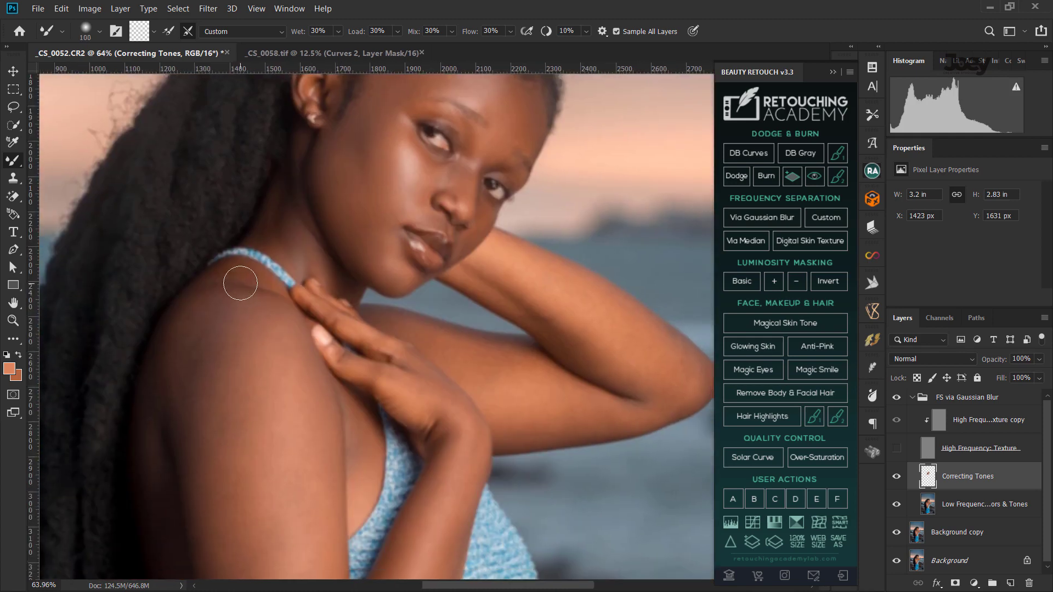
drag(240, 283, 249, 278)
key(bracketright)
key(bracketright)
key(bracketright)
drag(207, 324, 223, 395)
drag(265, 514, 274, 551)
key(bracketleft)
key(bracketleft)
key(bracketleft)
drag(198, 299, 192, 425)
Smooth the tones along the arm and forearm with a resized Mixer Brush.
key(bracketright)
key(bracketright)
key(bracketright)
scroll(230, 322, down, 2)
scroll(235, 296, down, 3)
drag(234, 287, 258, 413)
key(bracketright)
key(bracketright)
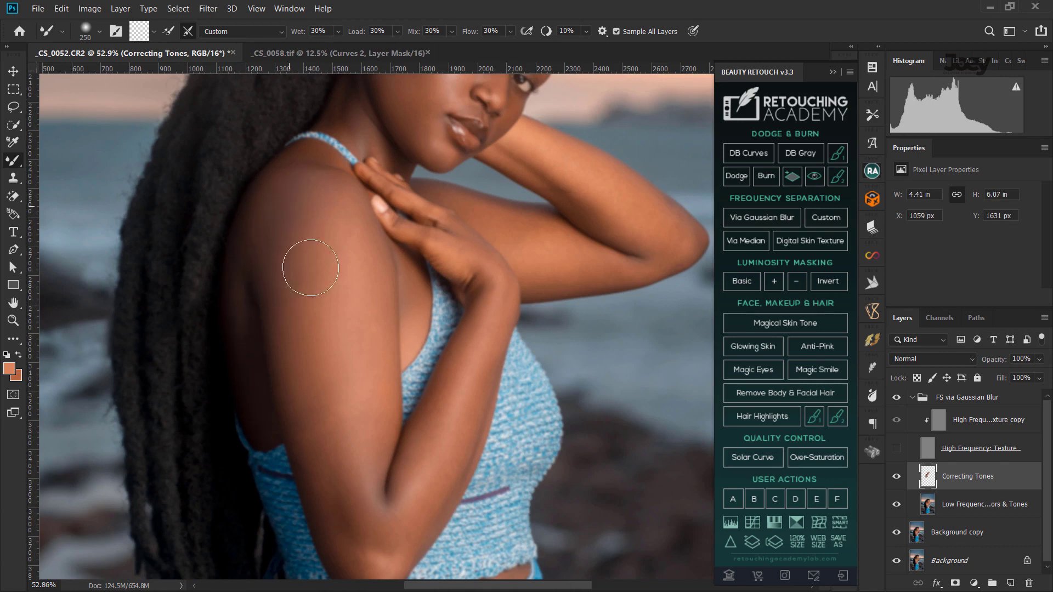
key(bracketleft)
key(bracketleft)
key(bracketleft)
drag(301, 431, 317, 480)
drag(296, 400, 362, 515)
scroll(360, 411, down, 5)
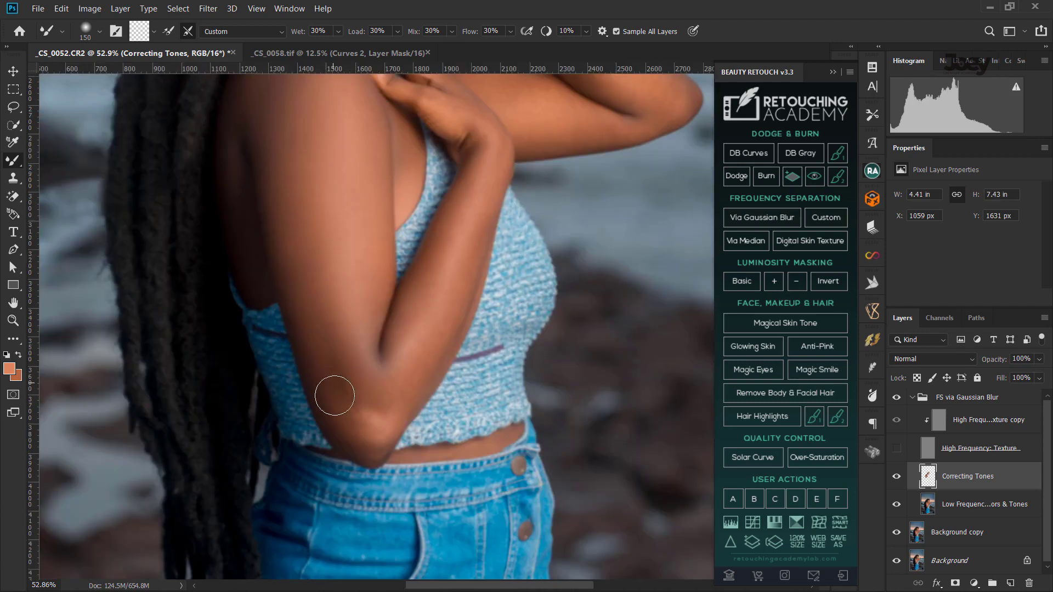
drag(329, 404, 377, 413)
Blend the skin at the elbow with a smaller brush.
key(bracketleft)
key(bracketleft)
scroll(477, 266, up, 2)
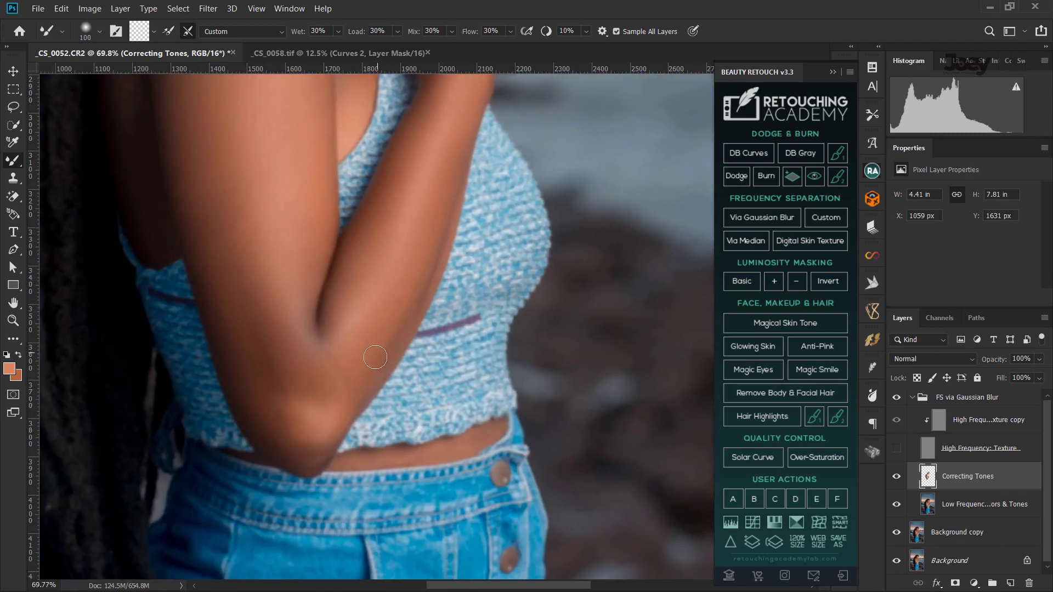
mouse_move(291, 396)
mouse_down()
mouse_move(271, 329)
mouse_move(298, 388)
mouse_move(322, 328)
mouse_up()
key(bracketright)
key(bracketright)
key(bracketleft)
key(bracketleft)
key(bracketleft)
Smooth the tones on the upper arm and further up the arm.
scroll(376, 270, up, 5)
scroll(376, 269, up, 5)
key(bracketright)
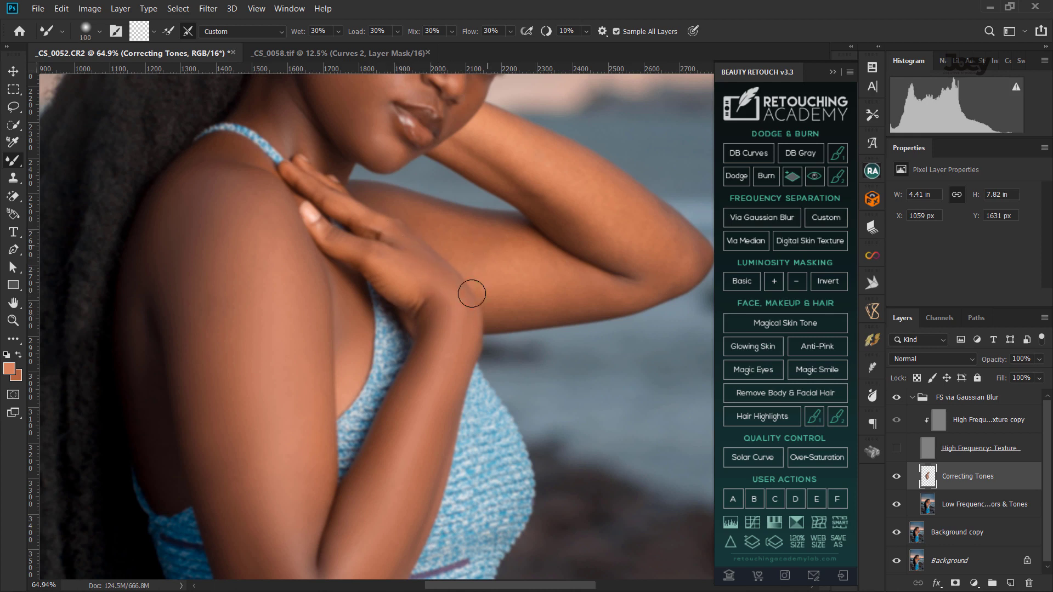
key(bracketright)
key(bracketright)
key(bracketright)
mouse_move(503, 259)
mouse_down()
mouse_move(550, 281)
mouse_move(517, 289)
mouse_move(570, 298)
mouse_move(488, 262)
mouse_up()
key(bracketleft)
key(bracketleft)
key(bracketleft)
key(bracketright)
key(bracketright)
key(bracketright)
mouse_move(676, 258)
mouse_down()
mouse_move(594, 228)
mouse_move(681, 244)
mouse_up()
key(bracketleft)
key(bracketleft)
key(bracketleft)
Bring the face back into view and smooth its tones, including the forehead.
drag(492, 154, 552, 242)
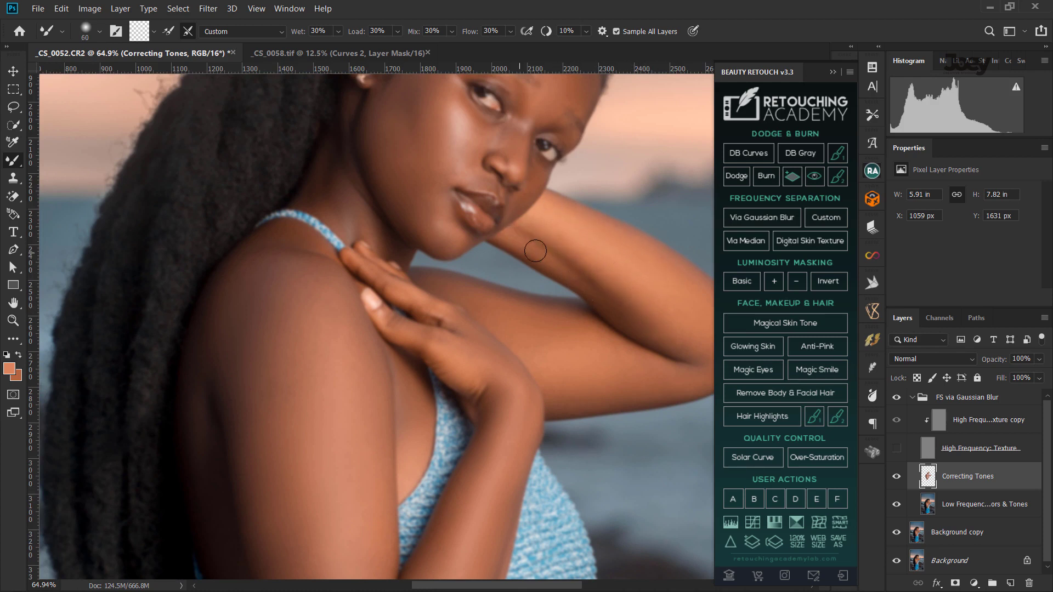
drag(433, 141, 417, 221)
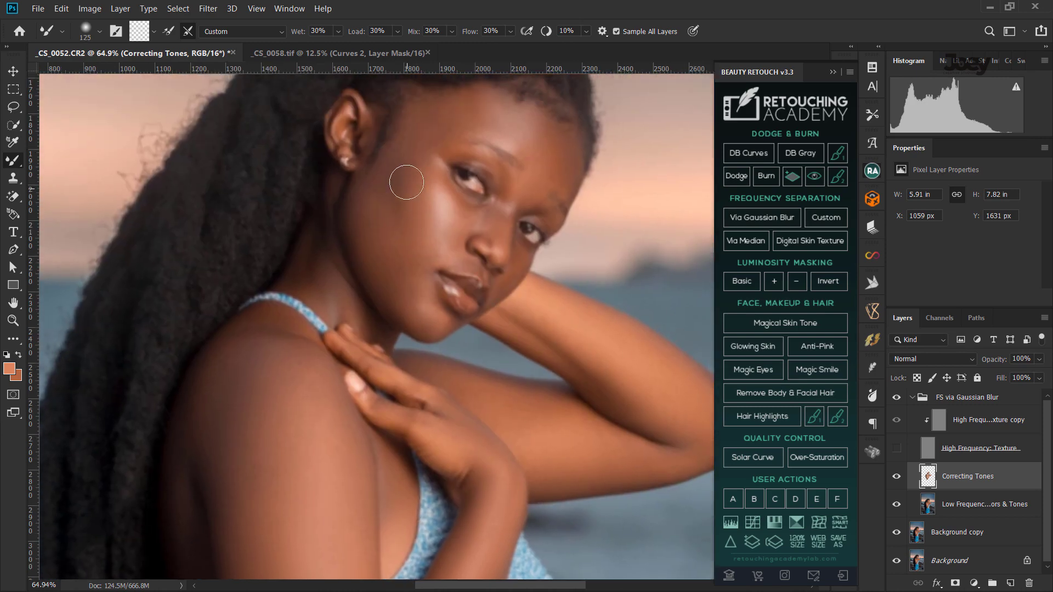
key(bracketright)
key(bracketright)
key(bracketright)
key(bracketright)
key(bracketleft)
key(bracketleft)
key(bracketleft)
key(bracketleft)
Resize the brush and zoom around the arm and waist areas.
scroll(587, 271, down, 5)
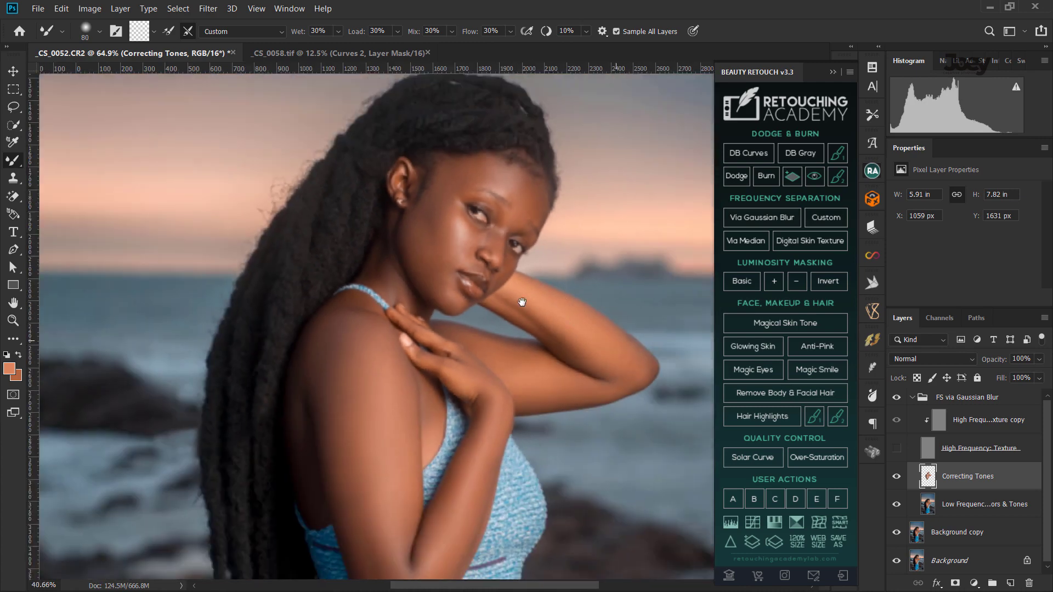
scroll(521, 307, up, 5)
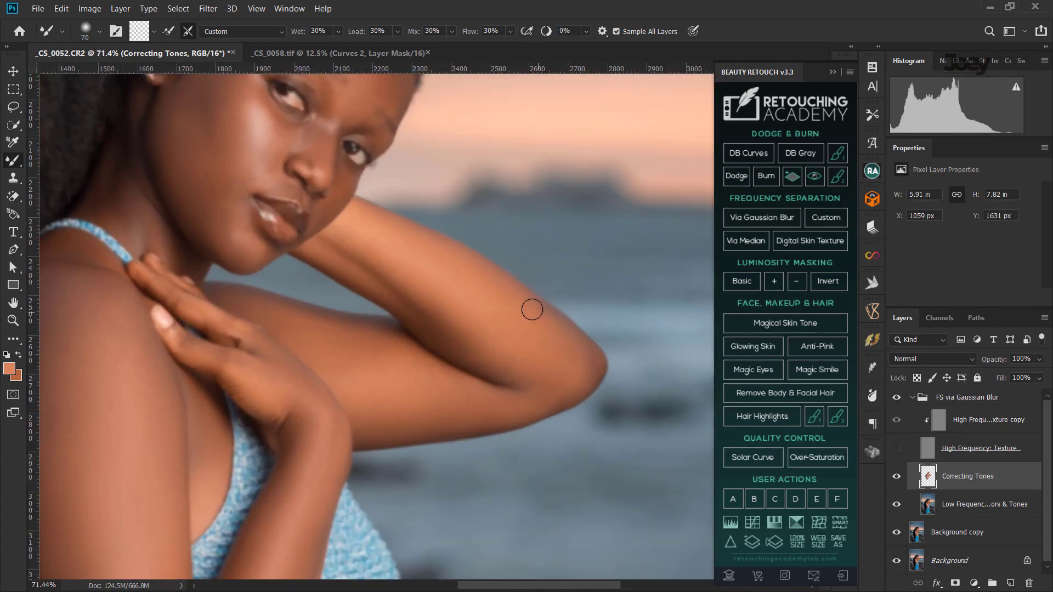
key(bracketright)
key(bracketright)
key(bracketright)
key(bracketleft)
key(bracketleft)
key(bracketleft)
scroll(462, 296, down, 5)
scroll(387, 390, up, 2)
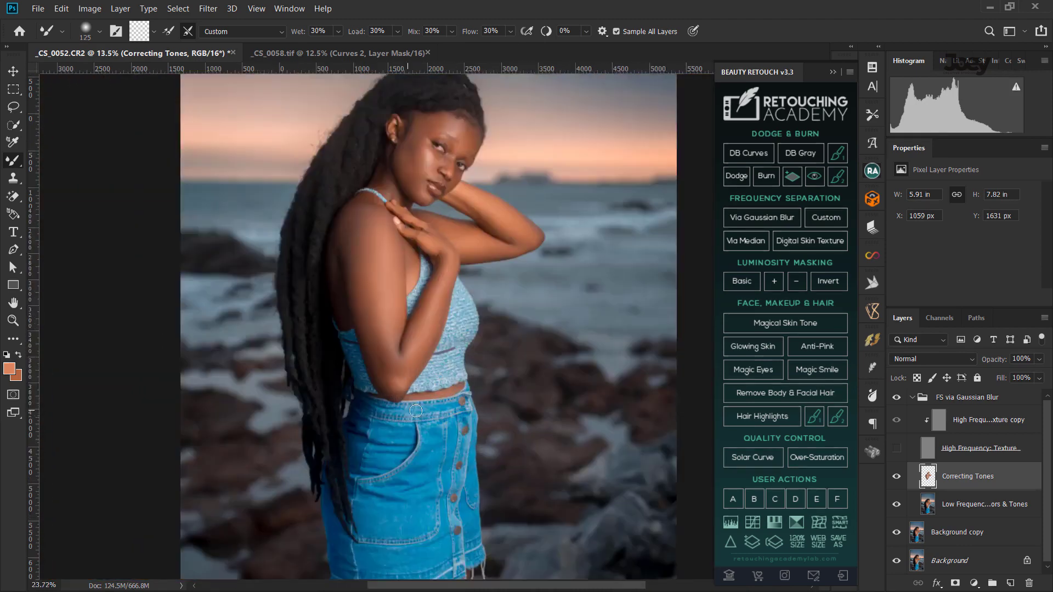
scroll(386, 390, up, 3)
scroll(386, 390, up, 2)
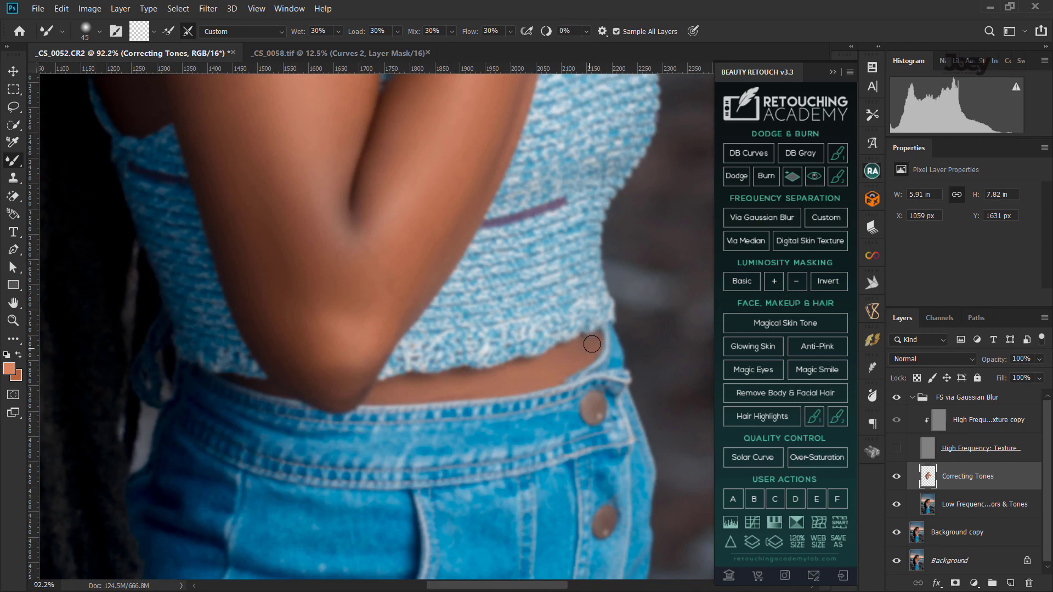
Blend the thigh skin tones, including just below the shorts fringe.
scroll(446, 383, down, 3)
scroll(454, 306, down, 2)
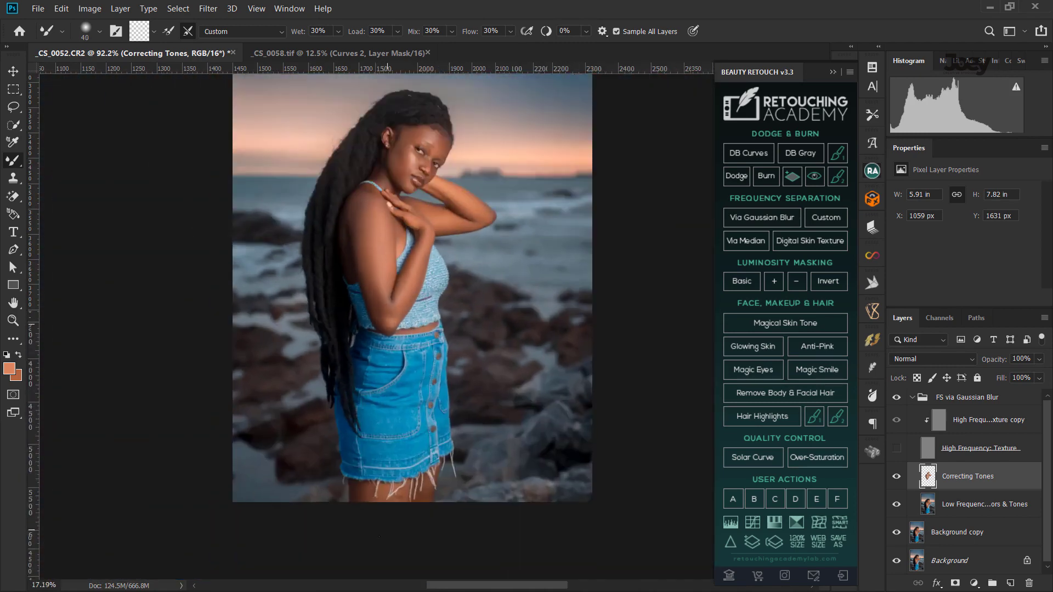
scroll(271, 394, up, 5)
key(bracketleft)
key(bracketright)
key(bracketright)
key(bracketright)
drag(254, 423, 238, 381)
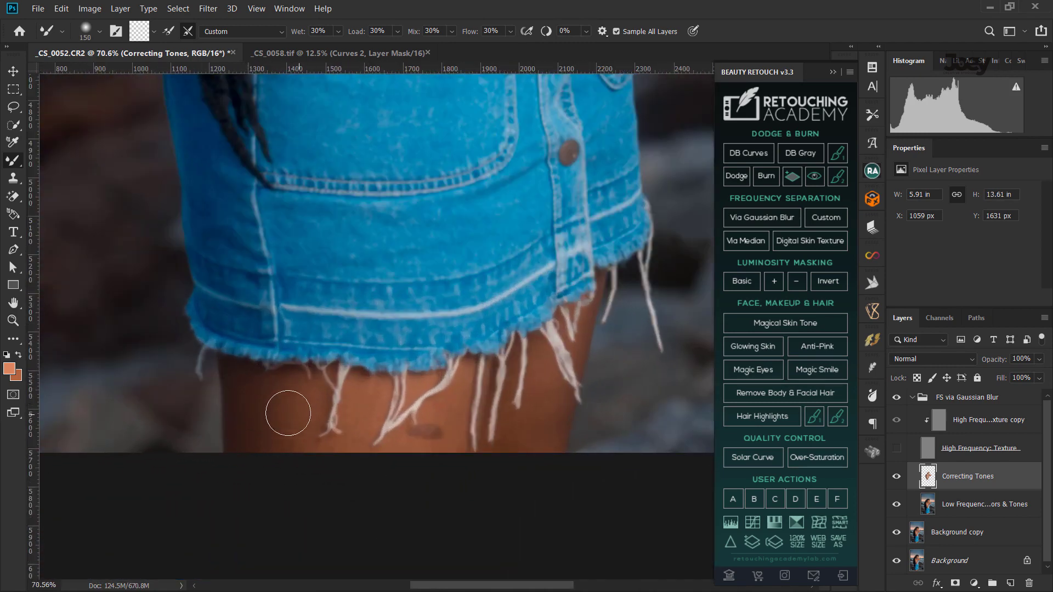
drag(344, 435, 334, 451)
Patch the dark thigh spot on High Frequency: Texture, then deselect, hide texture, and return to Mixer Brush.
click(925, 445)
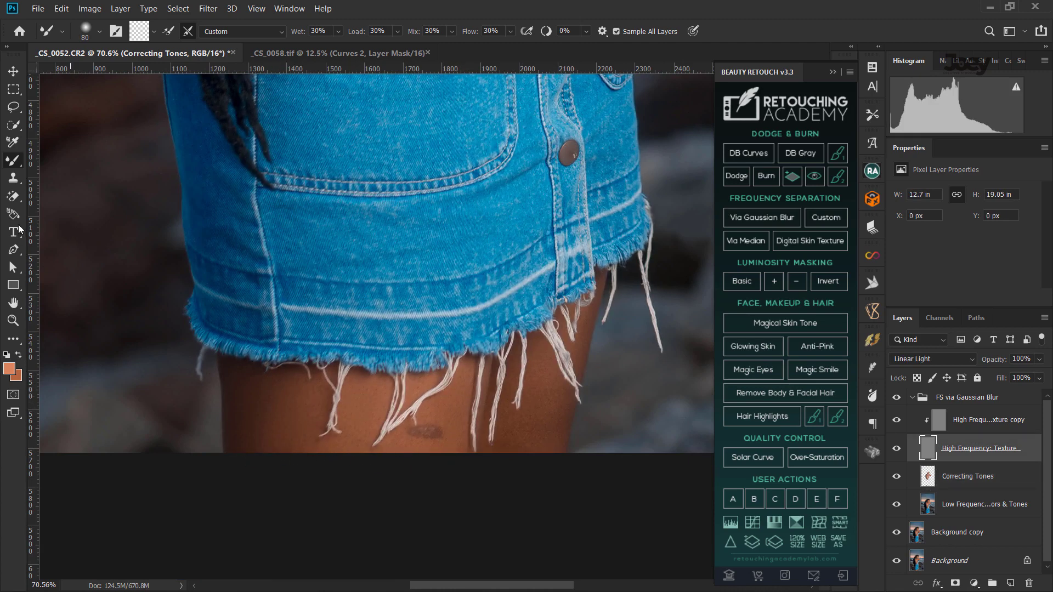
click(13, 339)
click(60, 431)
scroll(444, 434, up, 2)
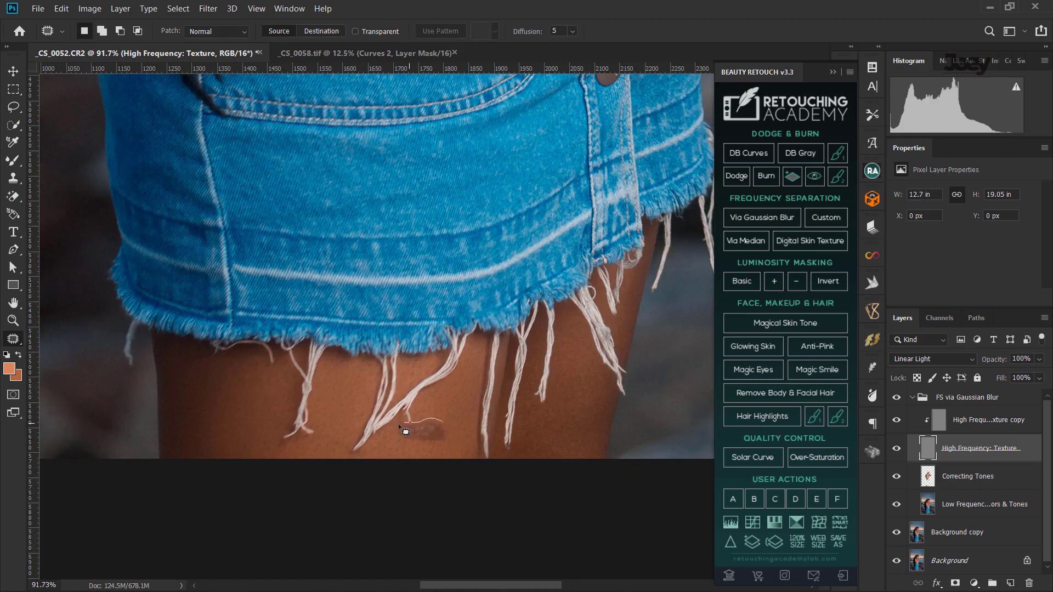
drag(440, 431, 454, 407)
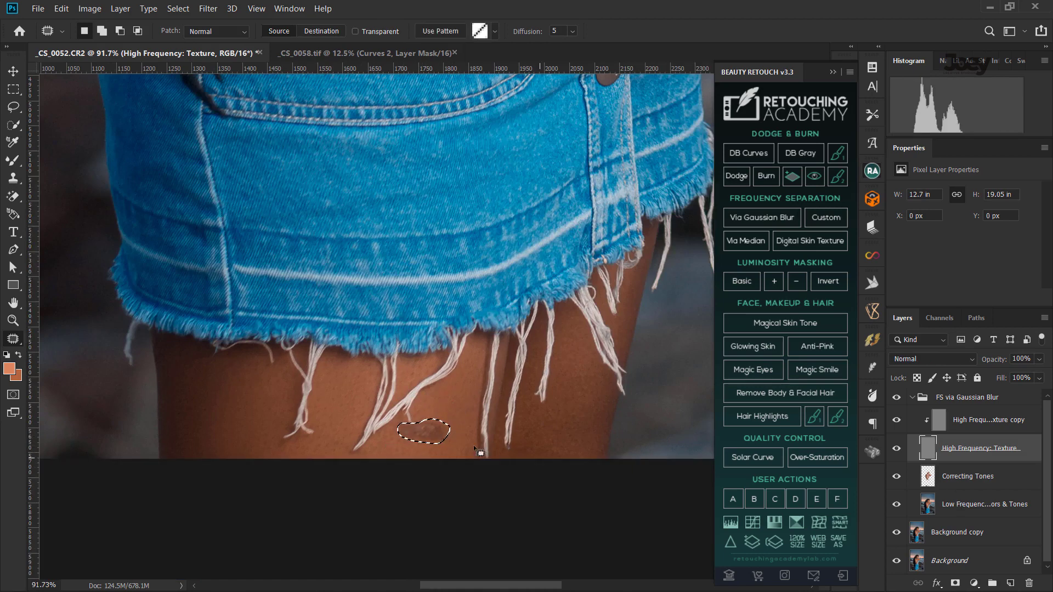
key(alt+bracketleft)
key(alt+bracketleft)
key(alt+bracketright)
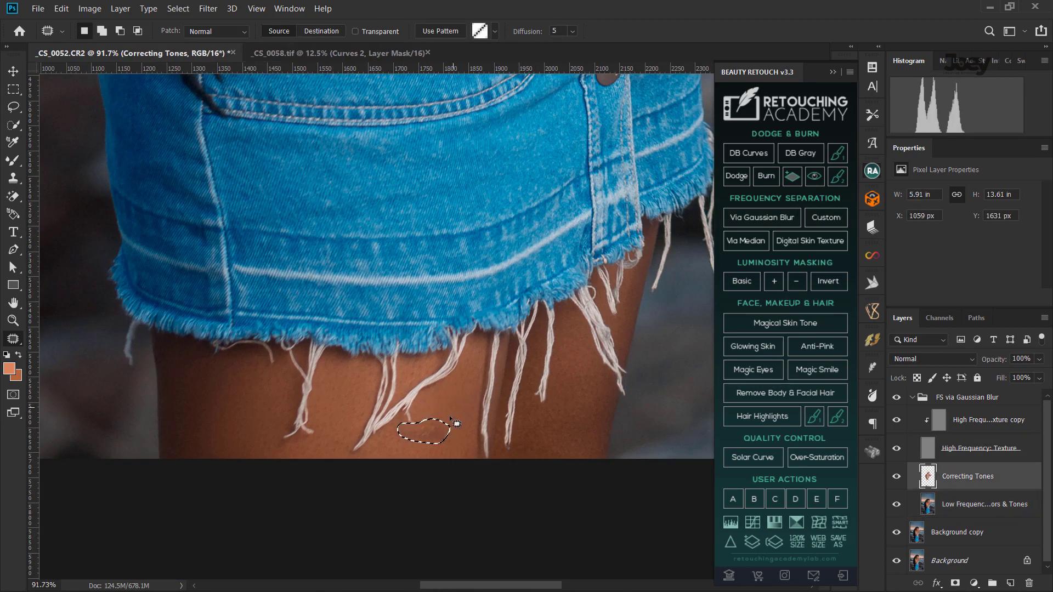
key(ctrl+d)
click(896, 448)
key(b)
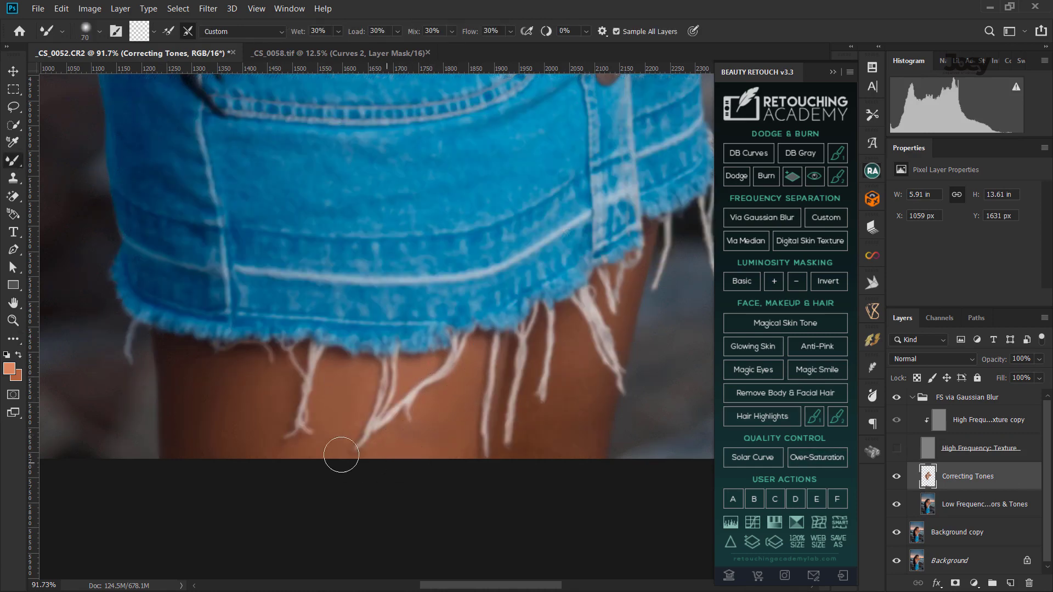
Fine-tune the Mixer Brush size, then collapse the FS via Gaussian Blur group.
key(bracketright)
key(bracketright)
key(bracketright)
key(bracketright)
key(bracketright)
key(bracketleft)
key(bracketleft)
key(bracketright)
key(bracketright)
key(bracketright)
key(bracketright)
key(bracketright)
key(bracketleft)
key(bracketleft)
key(bracketleft)
scroll(636, 277, down, 4)
scroll(569, 191, down, 2)
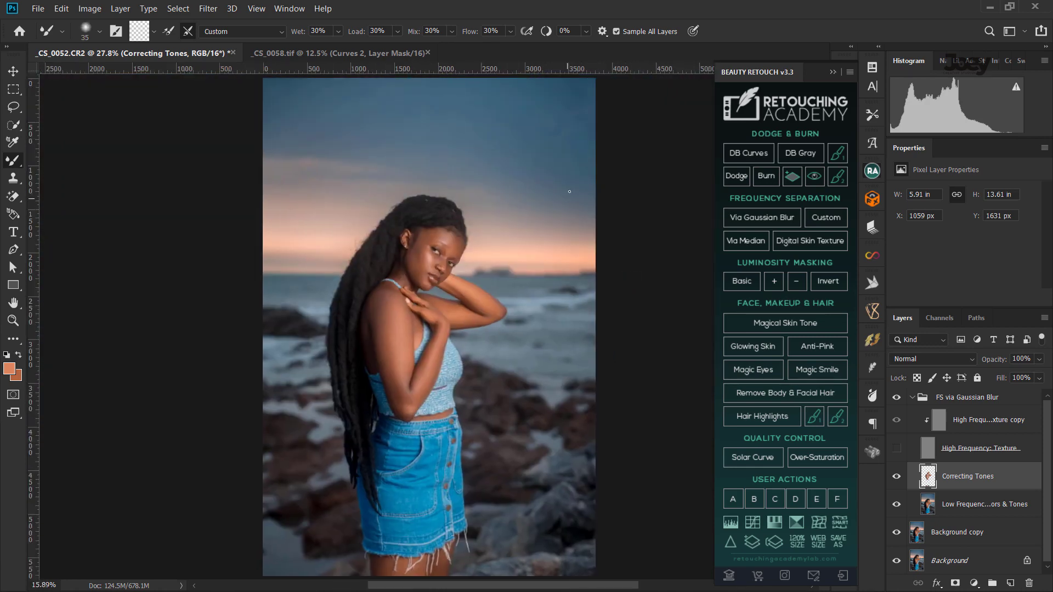
click(896, 399)
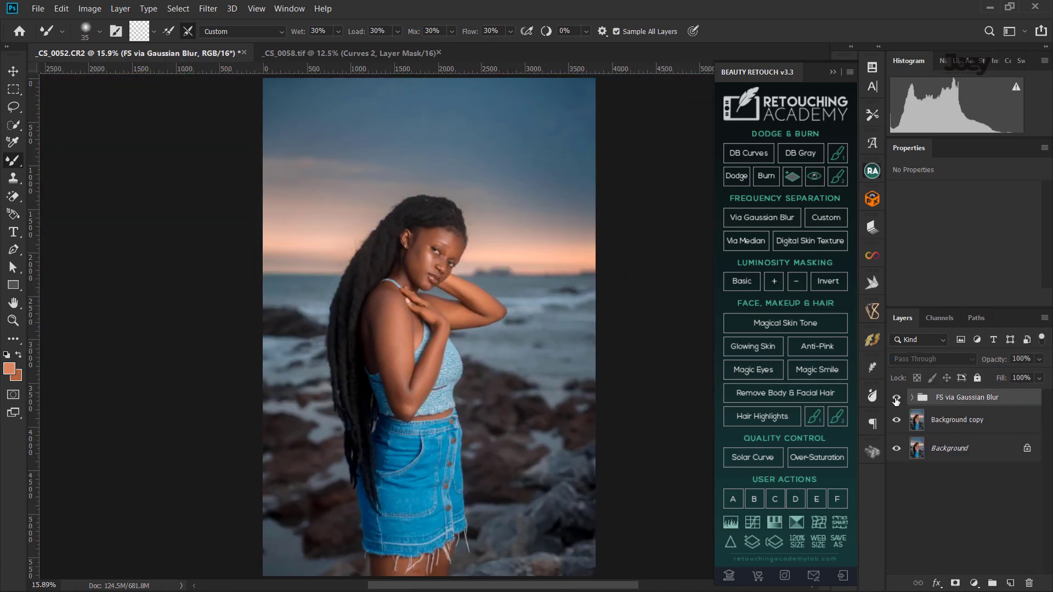
Show the FS via Gaussian Blur group again and expand it to reveal its layers.
scroll(446, 240, up, 4)
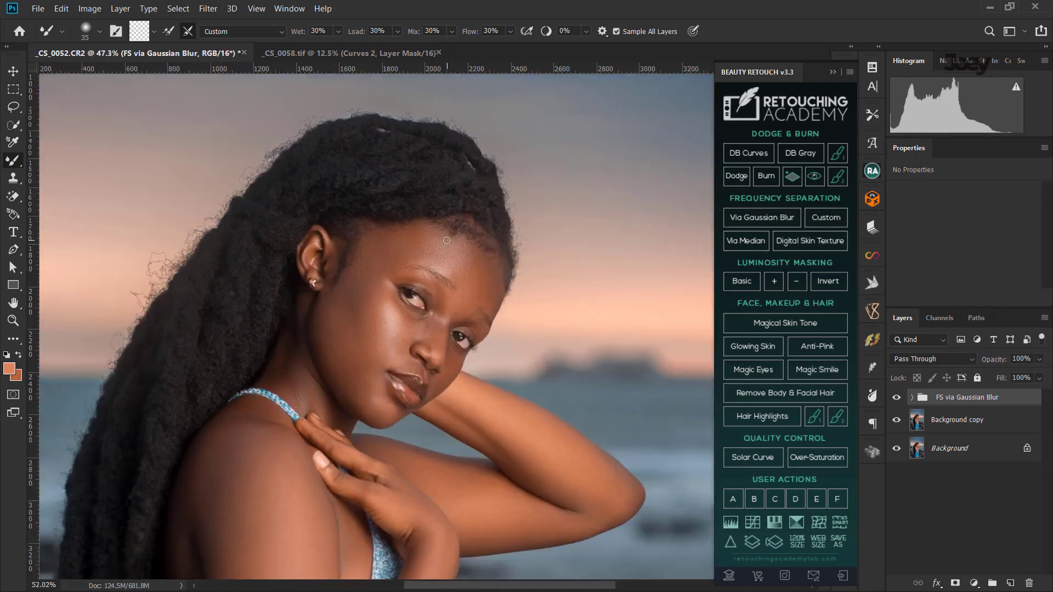
scroll(446, 241, up, 3)
click(896, 397)
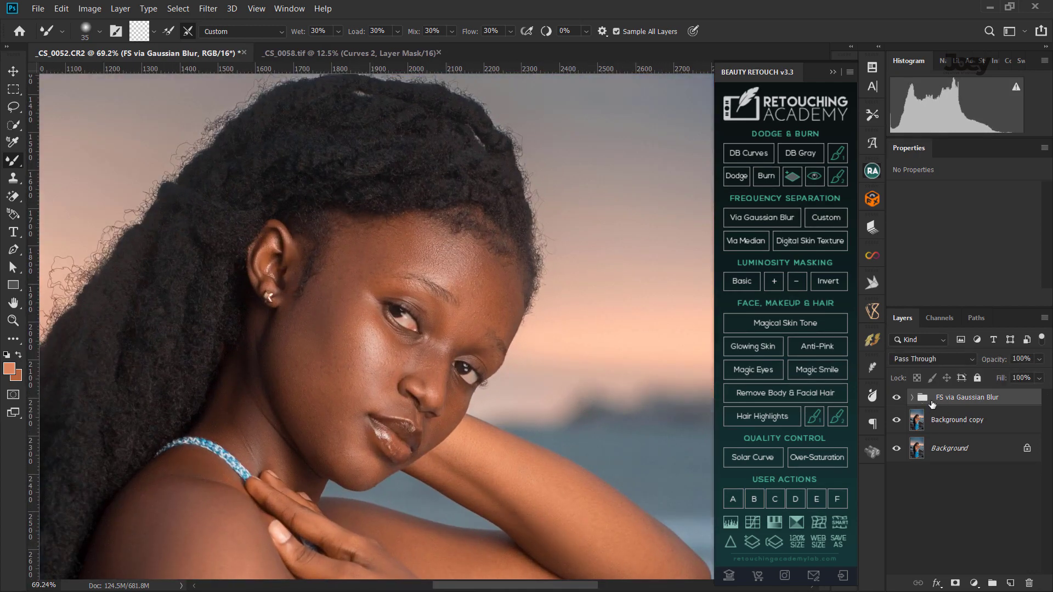
click(912, 397)
scroll(265, 264, up, 2)
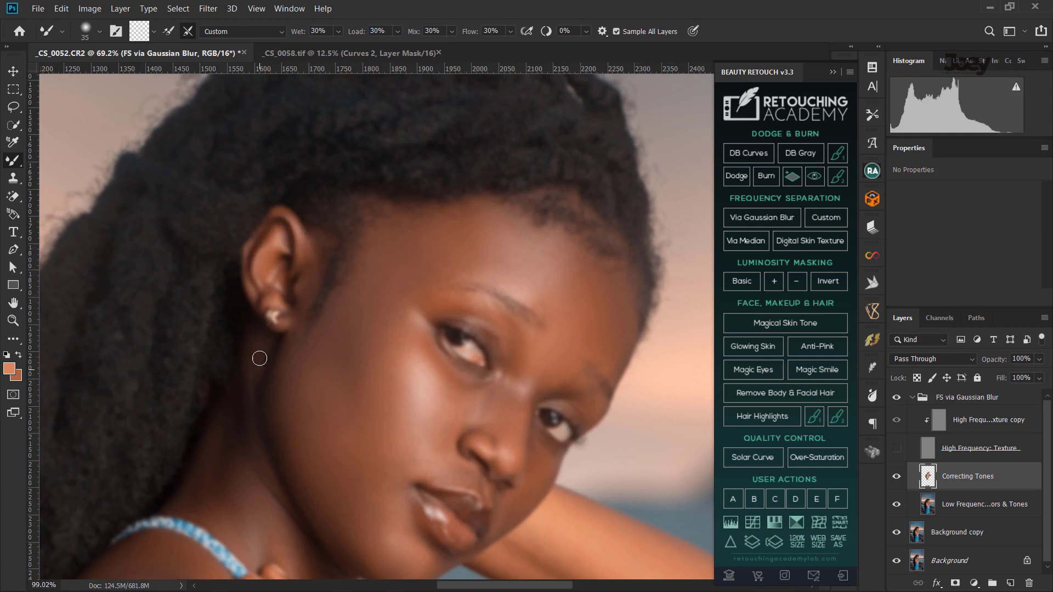
Adjust the brush size, fit the whole image in view, and show High Frequency: Texture.
key(bracketright)
key(bracketright)
key(bracketright)
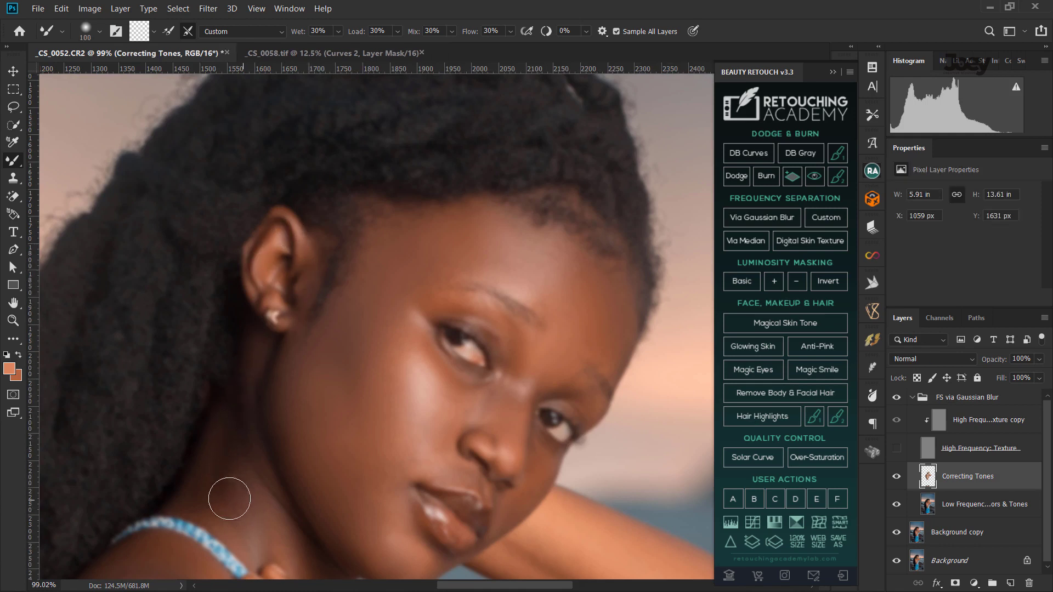
key(bracketleft)
key(bracketleft)
key(bracketright)
key(bracketright)
key(bracketright)
key(ctrl+0)
click(896, 448)
Step back in History to an earlier Mixer Brush state, undoing the last strokes.
click(832, 72)
click(845, 86)
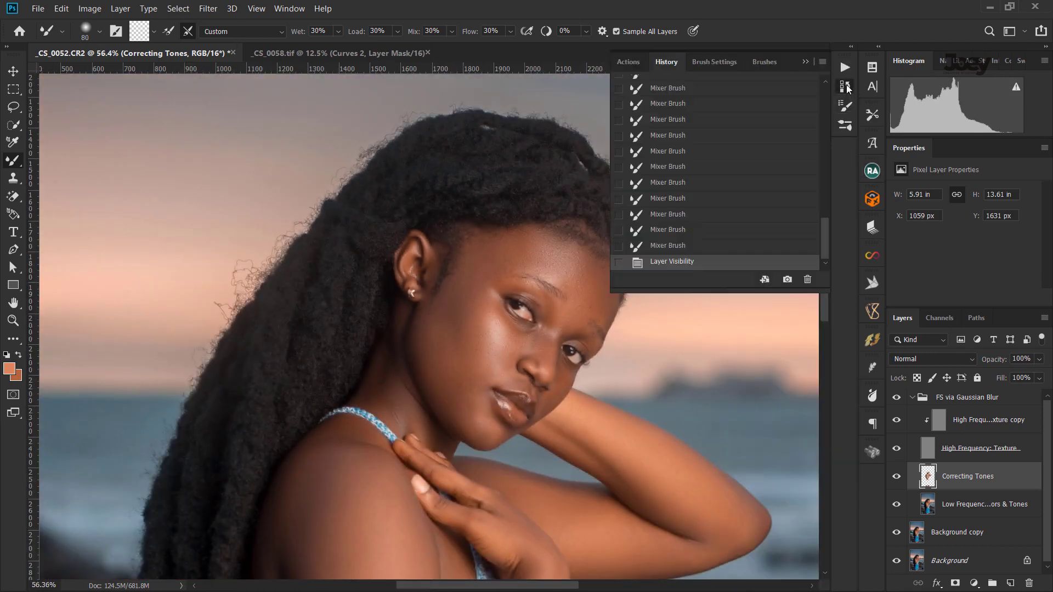
click(682, 200)
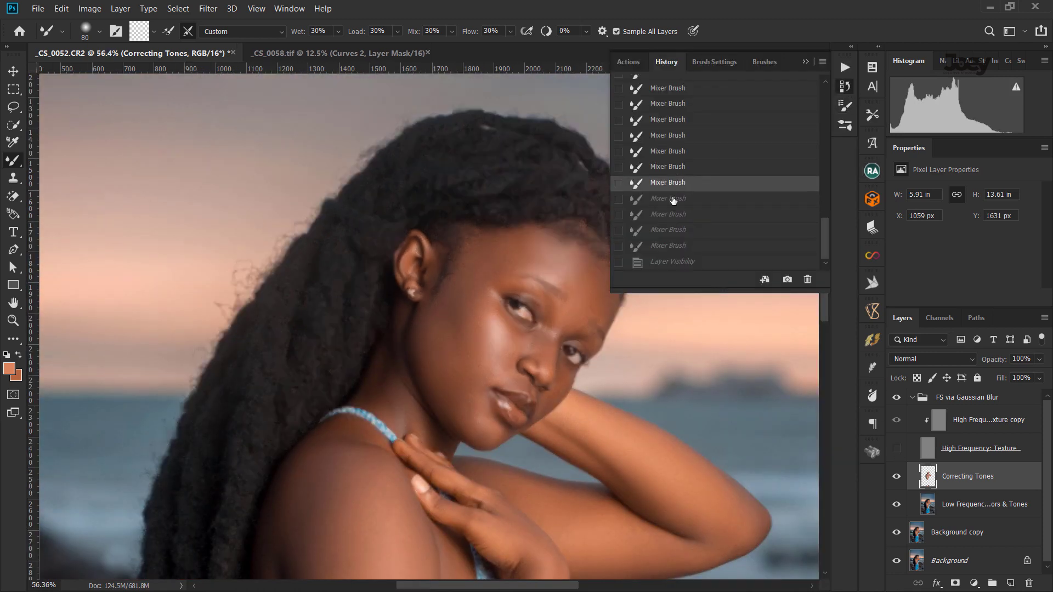
mouse_move(673, 200)
mouse_down()
mouse_move(675, 231)
mouse_move(674, 148)
mouse_move(663, 126)
mouse_up()
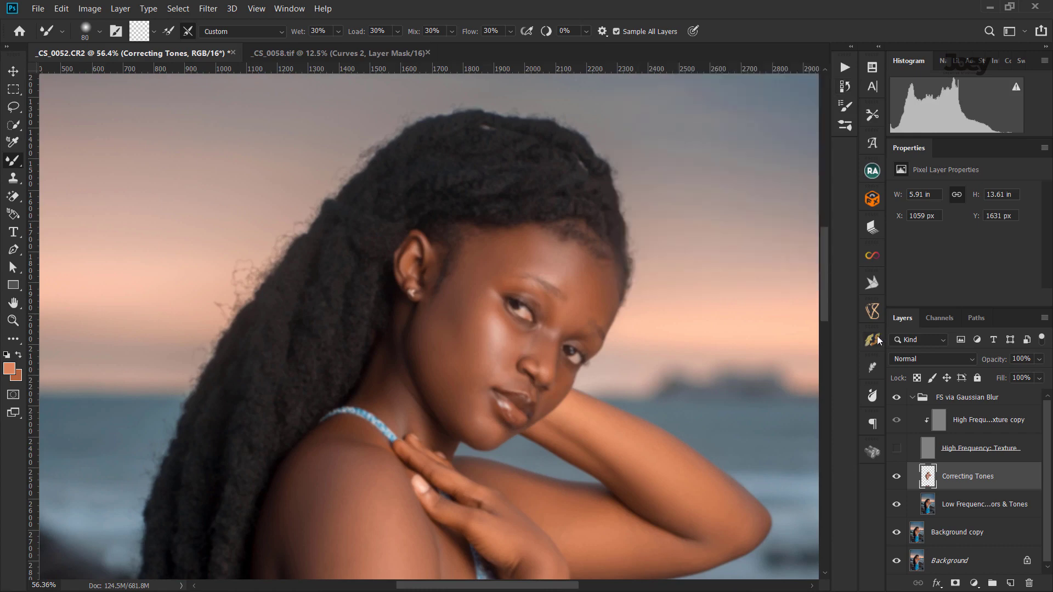
scroll(542, 364, down, 2)
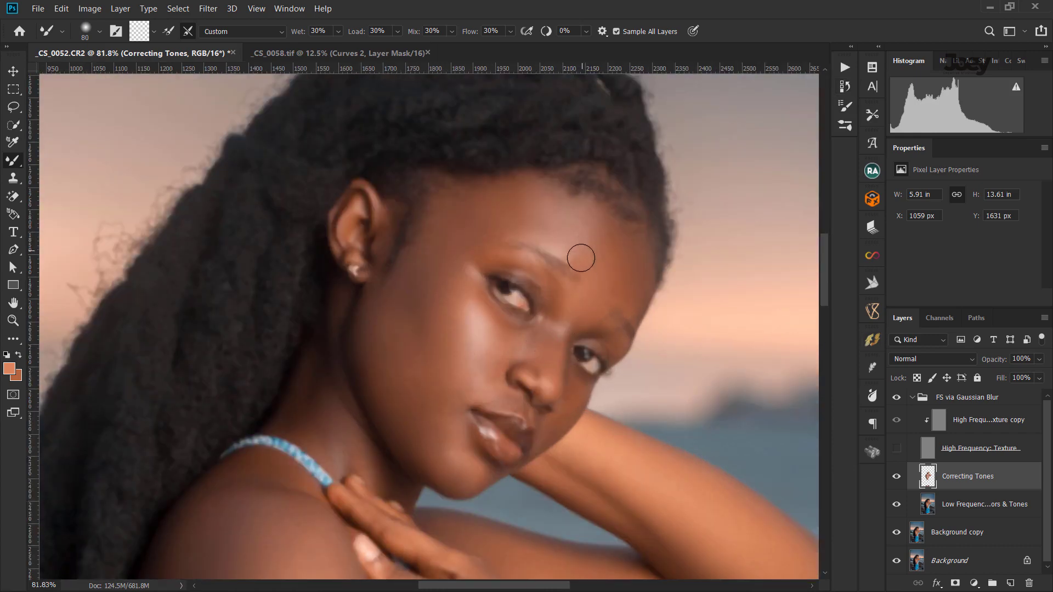
scroll(600, 248, down, 3)
scroll(630, 263, down, 2)
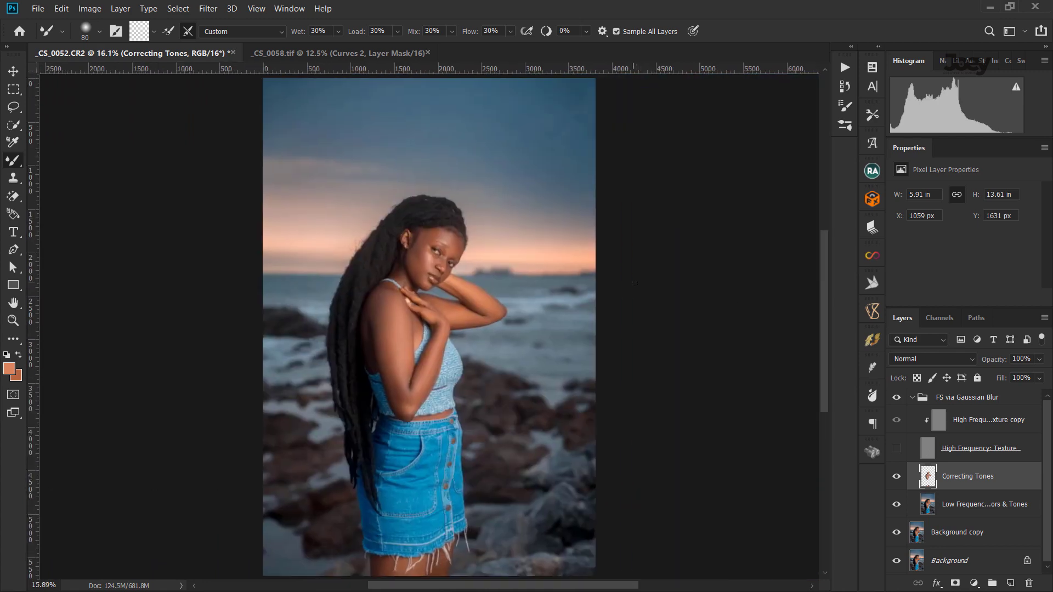
Show High Frequency: Texture and toggle the retouch group to compare before and after.
key(bracketleft)
key(bracketleft)
key(bracketleft)
scroll(452, 226, up, 2)
scroll(452, 225, up, 5)
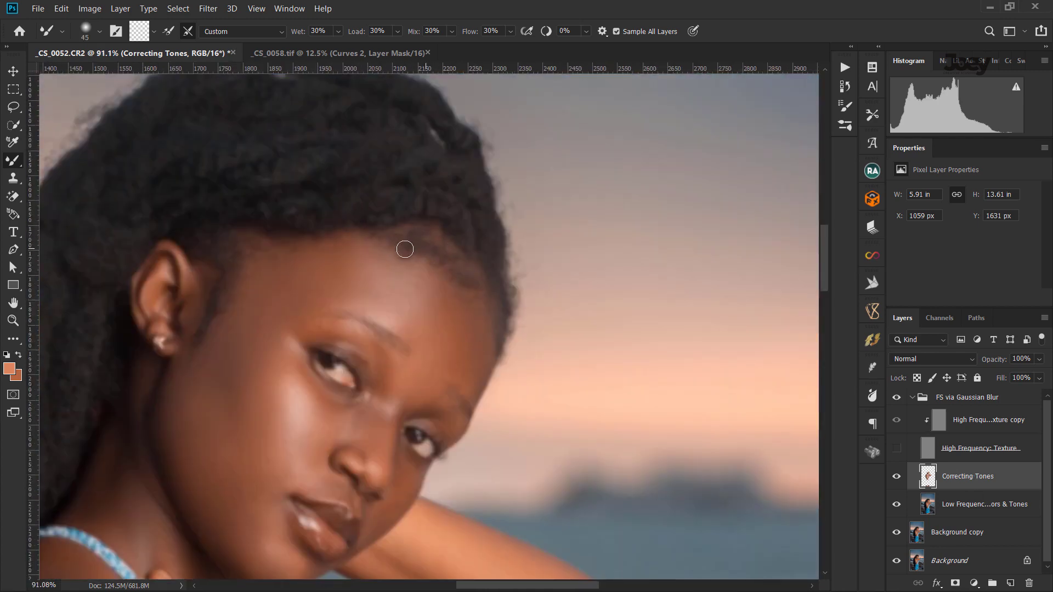
click(897, 448)
scroll(474, 317, down, 5)
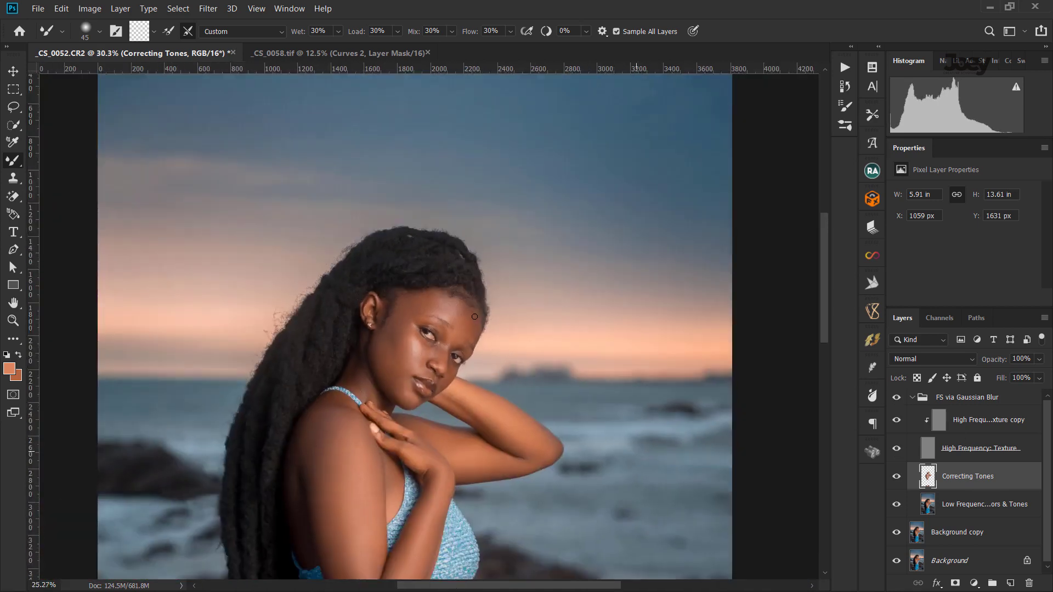
scroll(474, 316, down, 2)
click(897, 397)
scroll(557, 336, up, 1)
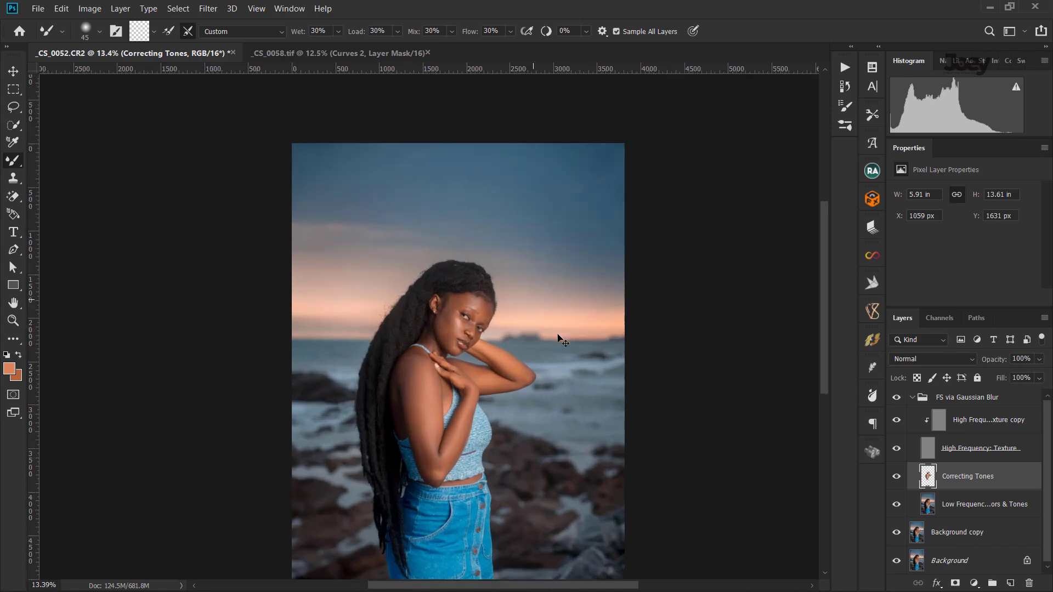
Glance at _CS_0058.tif, return to _CS_0052.CR2, and toggle the High Frequency: Texture layer.
click(285, 50)
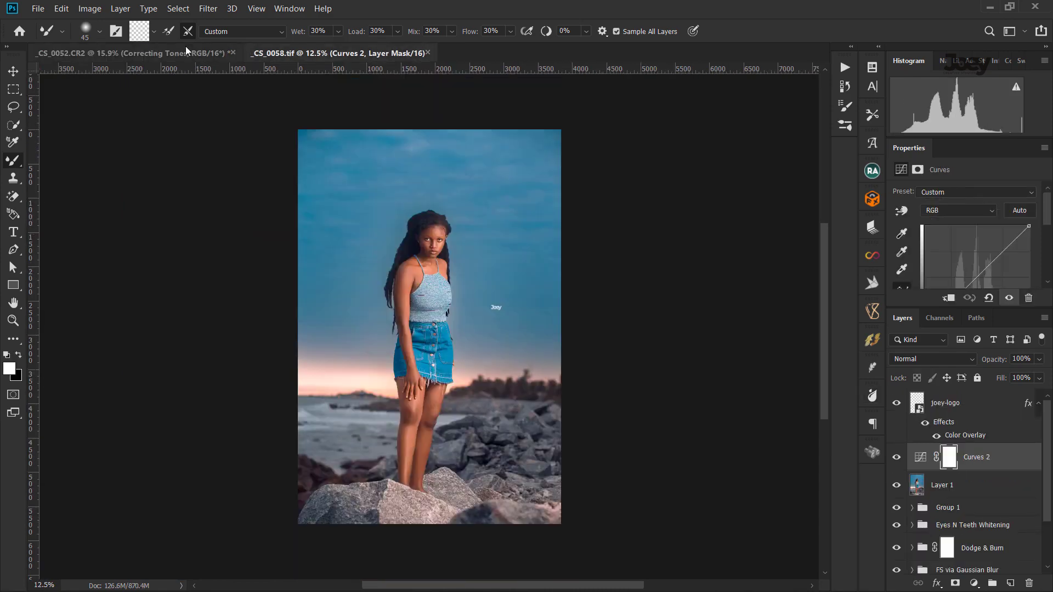
click(185, 51)
scroll(488, 385, up, 5)
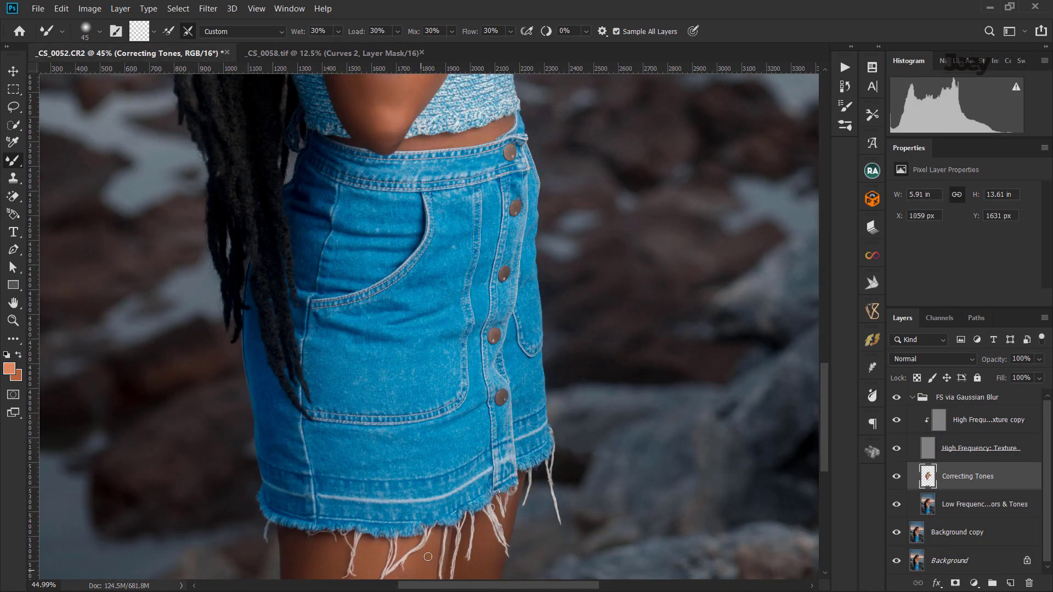
scroll(491, 454, up, 5)
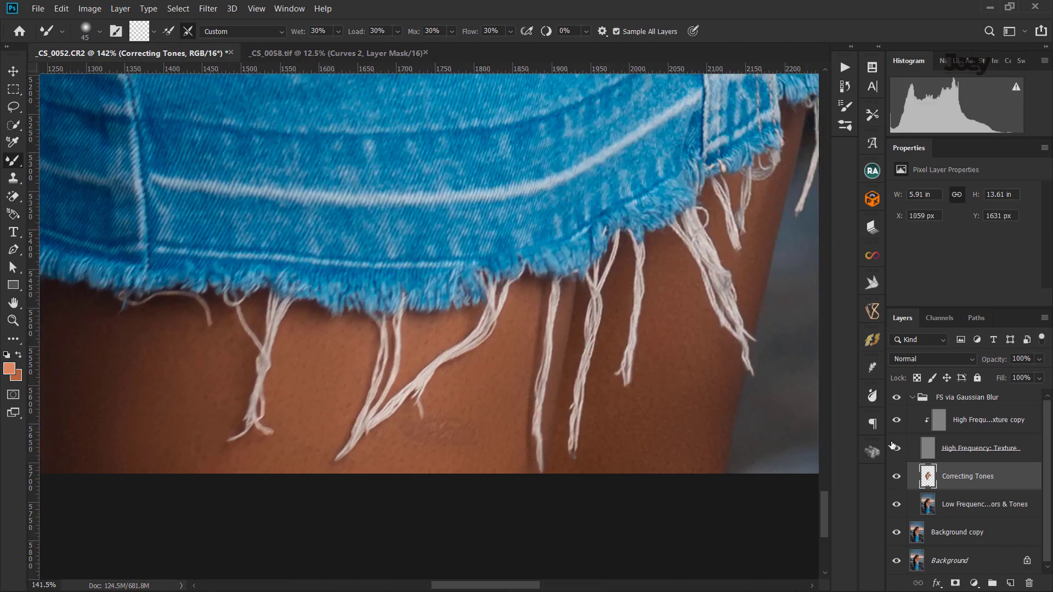
click(895, 446)
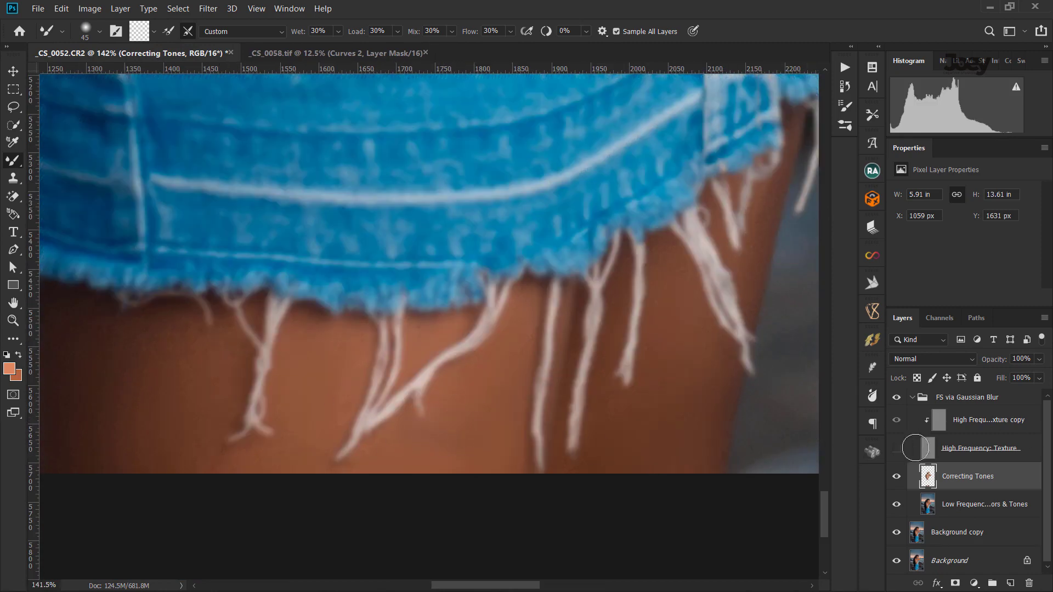
click(896, 448)
Patch the thigh blemish with nearby clean skin on Correcting Tones and deselect.
key(j)
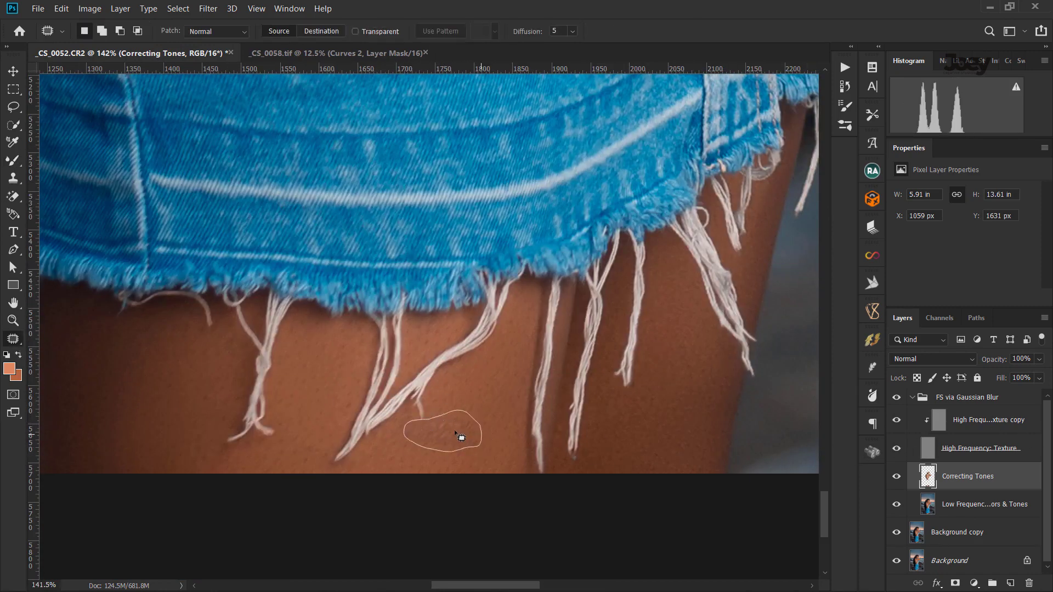
drag(437, 426, 449, 458)
key(alt+bracketleft)
drag(463, 423, 502, 383)
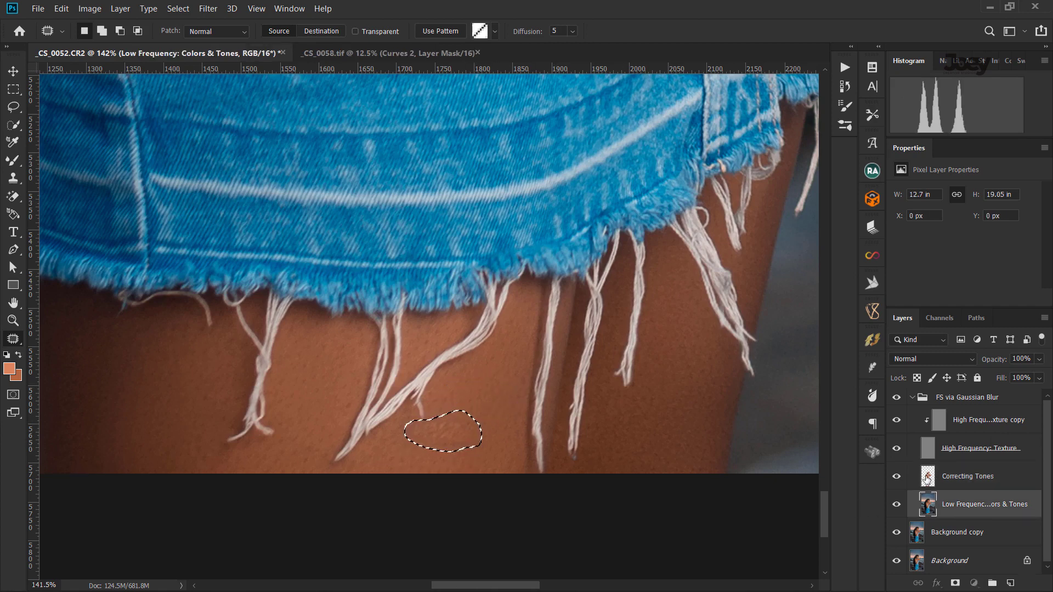
key(alt+bracketright)
drag(461, 438, 492, 380)
key(ctrl+d)
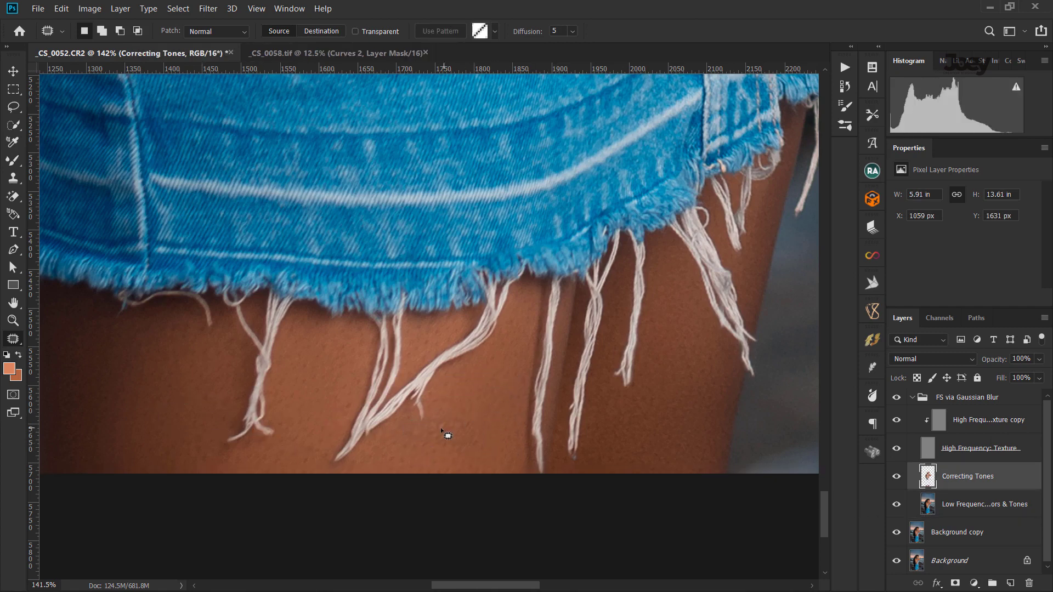
Patch another small thigh blemish, deselect, and fit the whole photo on screen.
drag(477, 447, 471, 444)
key(ctrl+d)
key(ctrl+0)
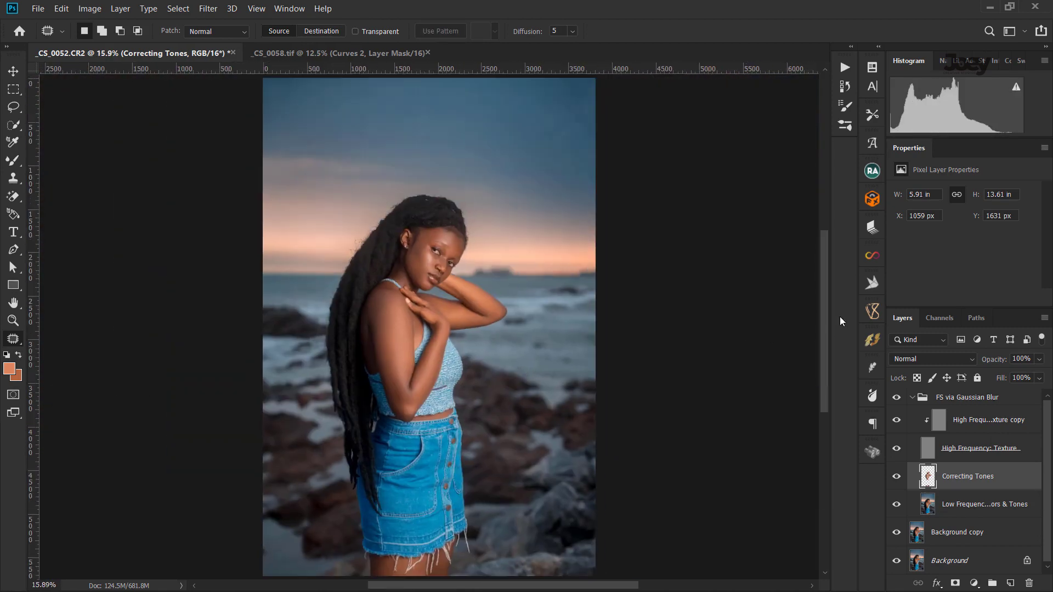
Collapse the FS via Gaussian Blur group, zoom in on the face, and expand it again.
click(912, 397)
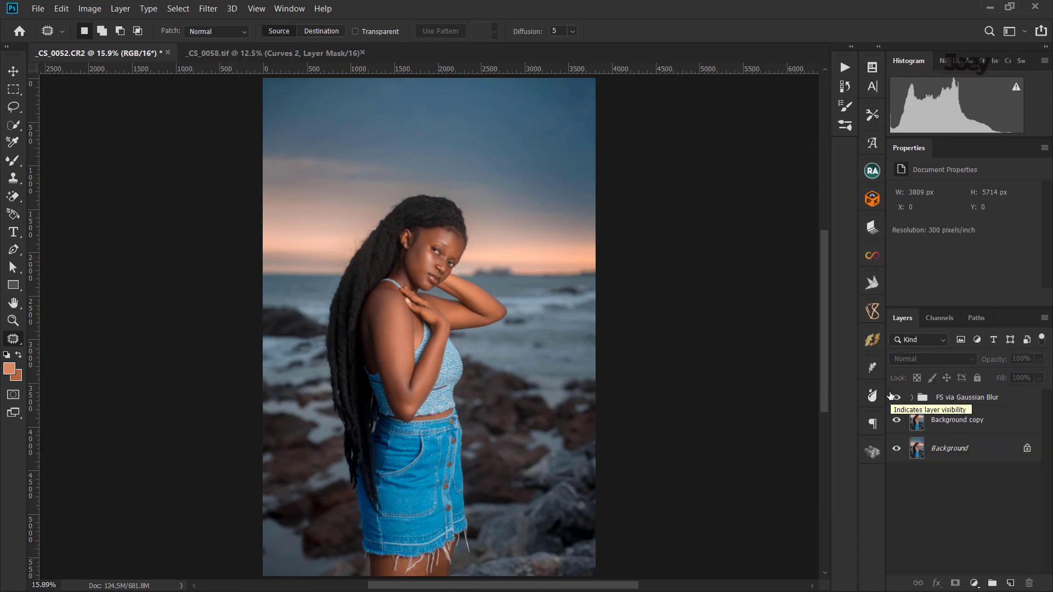
key(ctrl+plus)
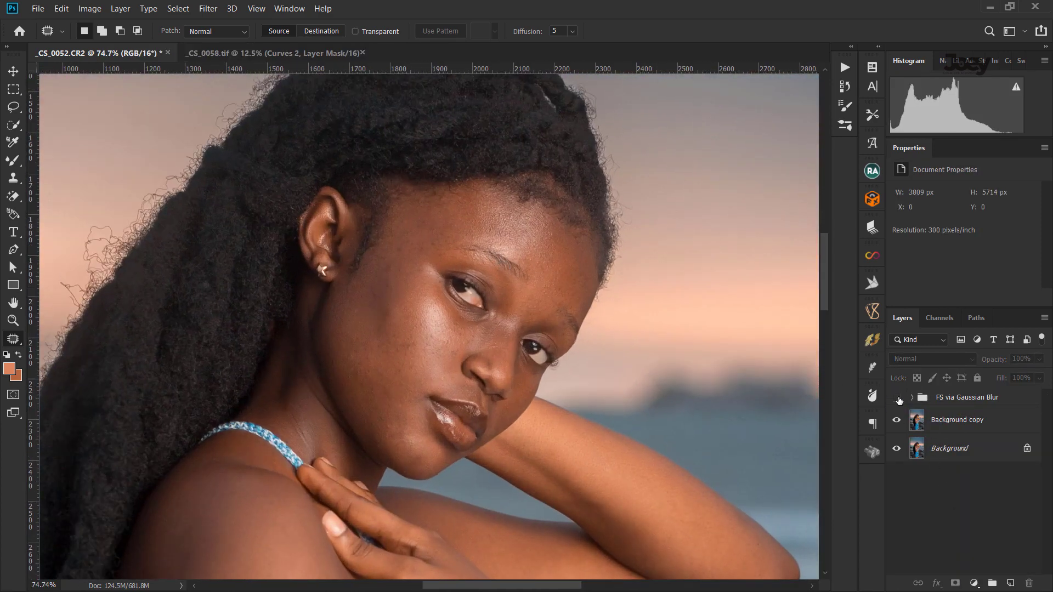
scroll(573, 397, down, 4)
click(913, 398)
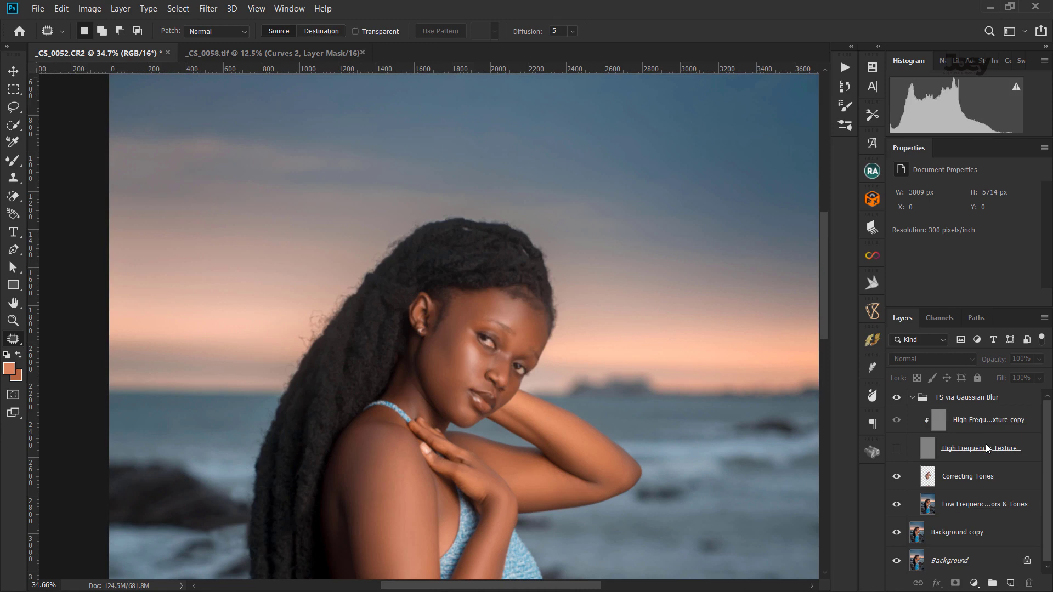
Select Correcting Tones and set the Mixer Brush to size 125.
click(935, 478)
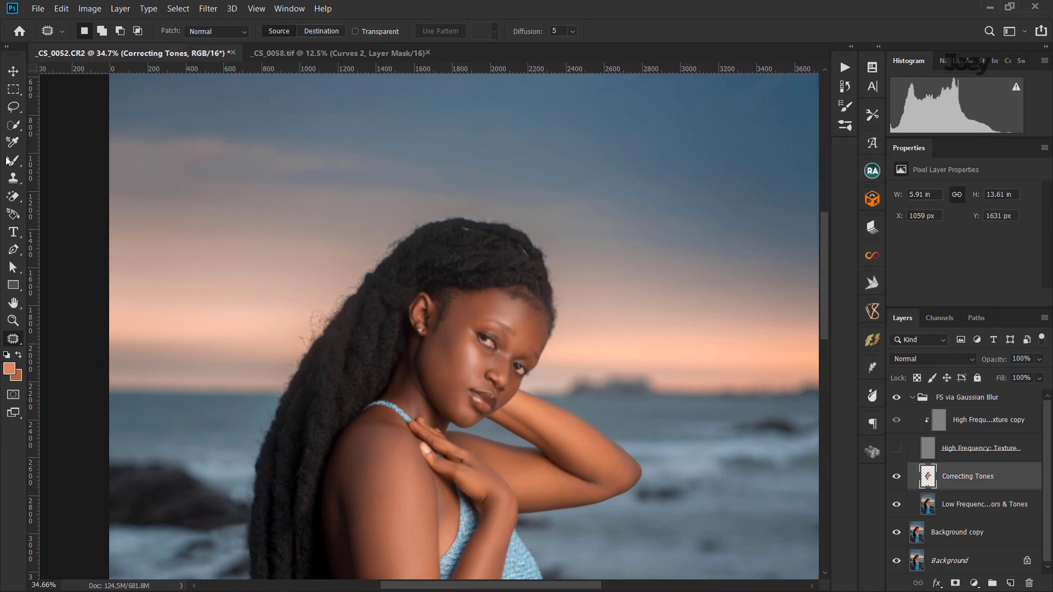
key(b)
scroll(442, 364, up, 3)
scroll(449, 310, up, 2)
key(bracketleft)
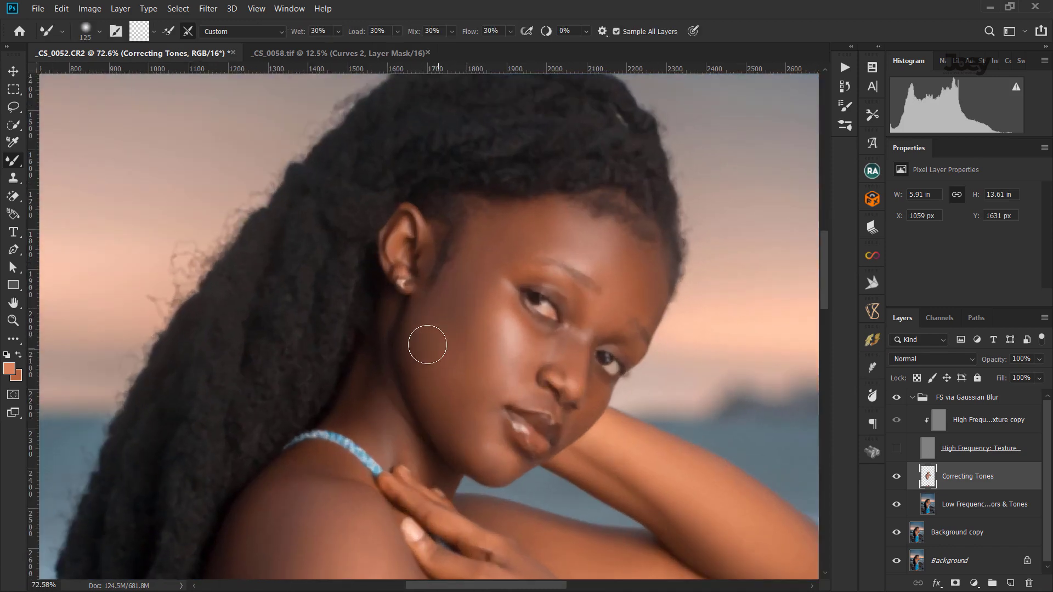
scroll(560, 366, down, 4)
scroll(560, 366, down, 2)
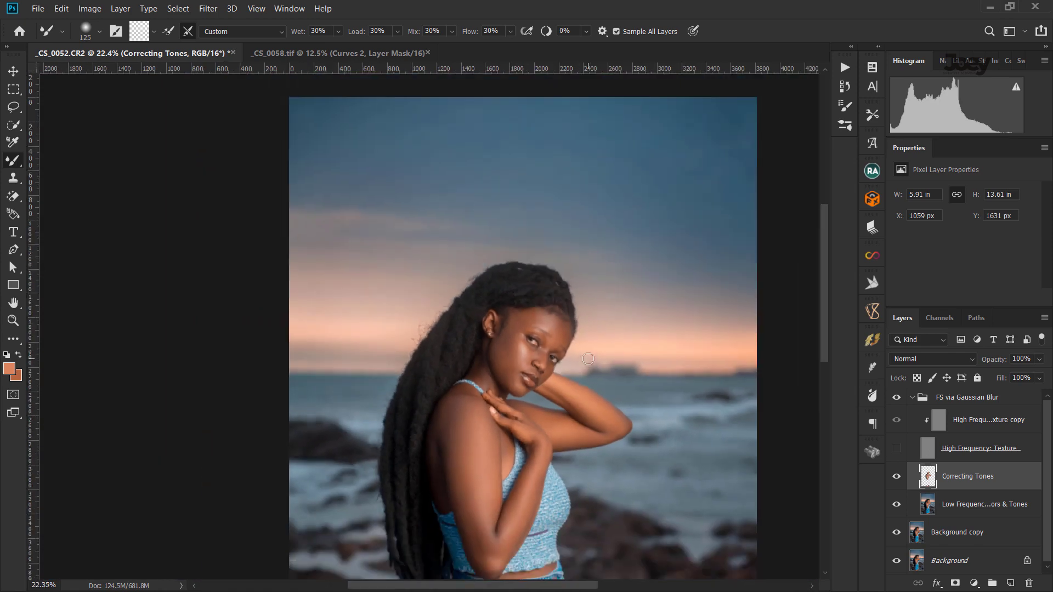
scroll(560, 366, down, 2)
Hide High Frequency: Texture and its copy to view tones only, toggling to compare.
click(896, 448)
scroll(417, 227, up, 7)
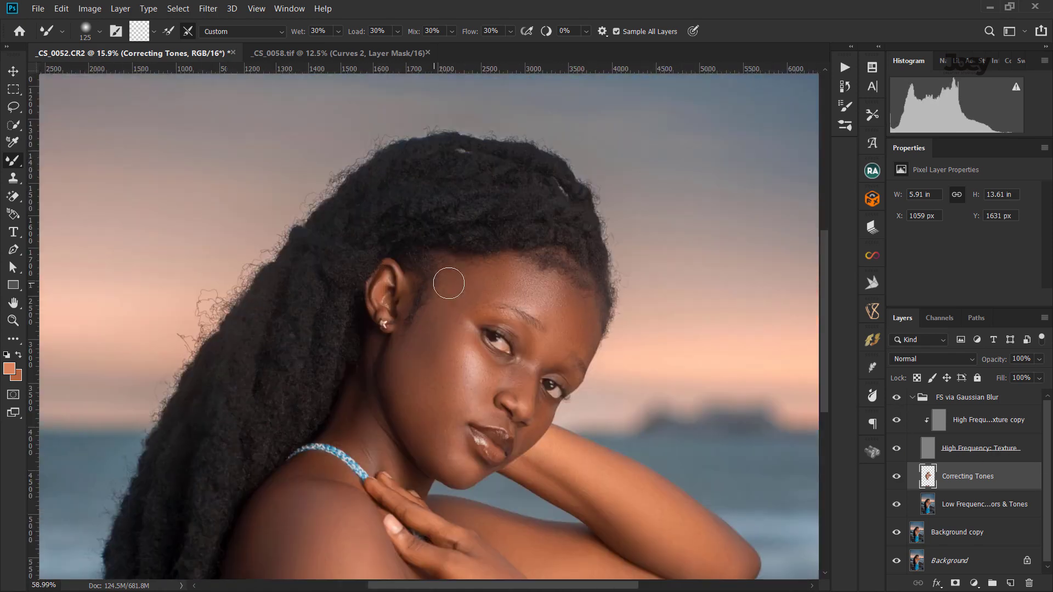
click(896, 420)
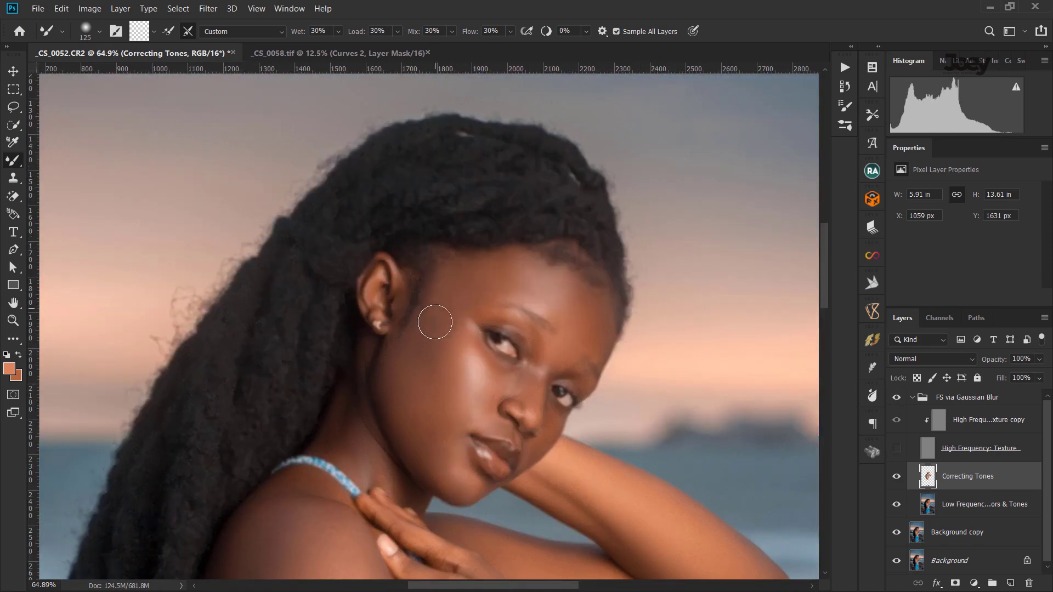
click(896, 449)
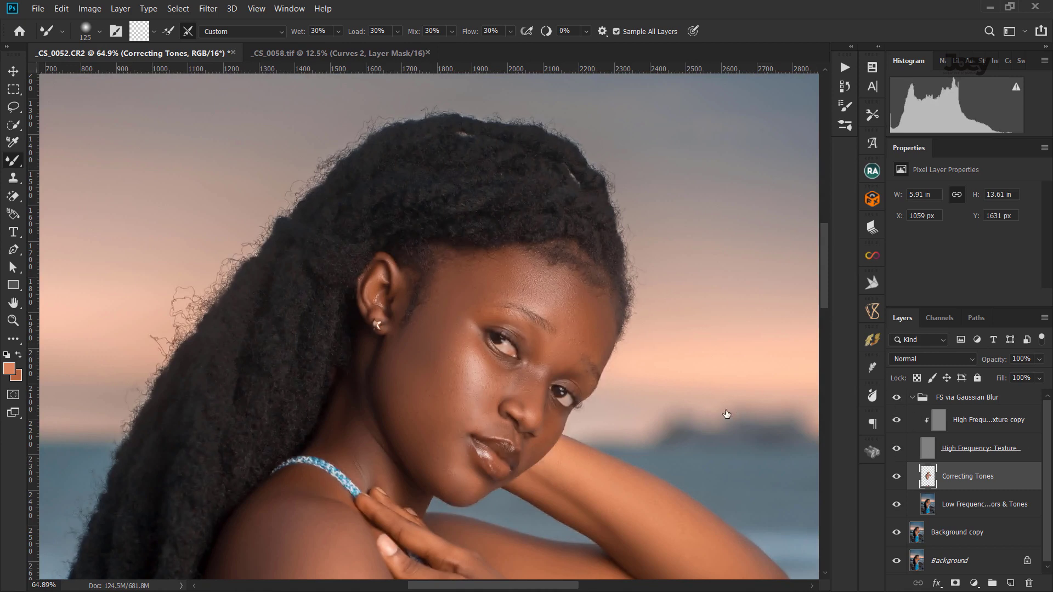
scroll(517, 406, down, 6)
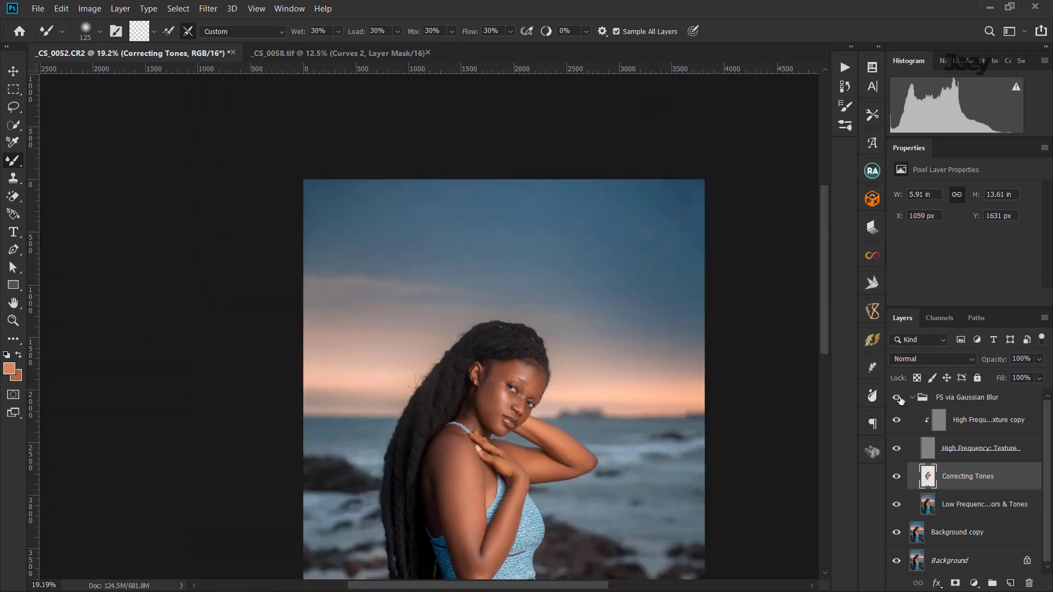
click(896, 448)
scroll(503, 416, up, 7)
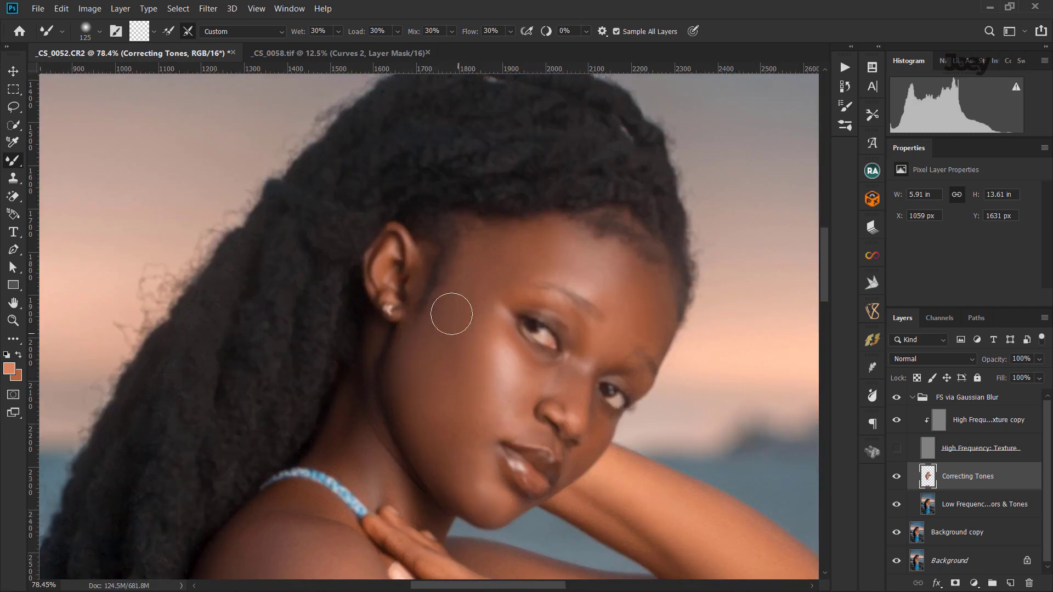
Toggle the FS via Gaussian Blur group on and off to compare, then collapse it.
scroll(460, 420, down, 3)
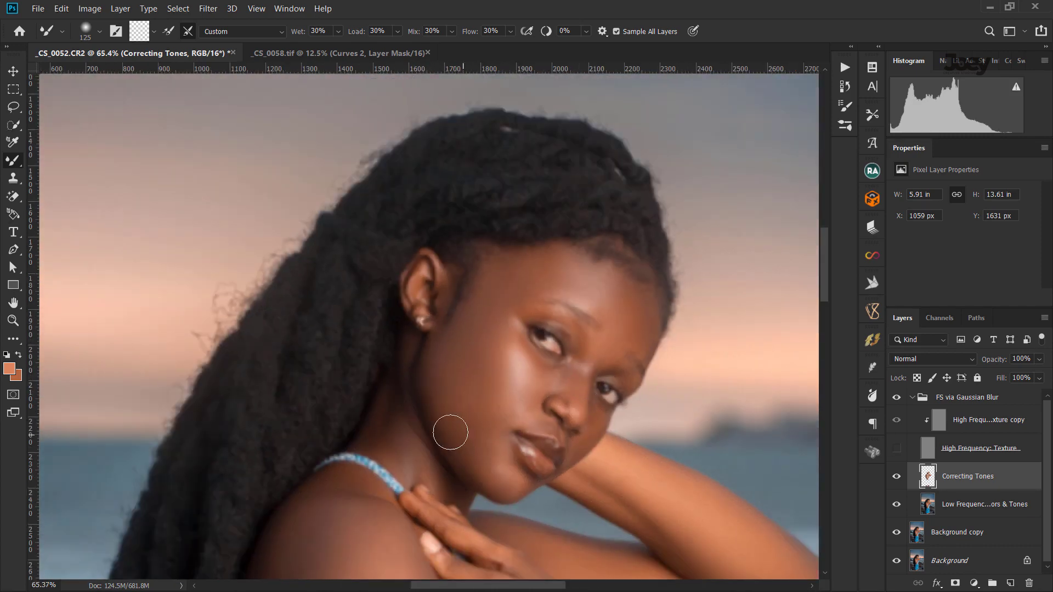
scroll(565, 412, down, 1)
scroll(564, 412, down, 2)
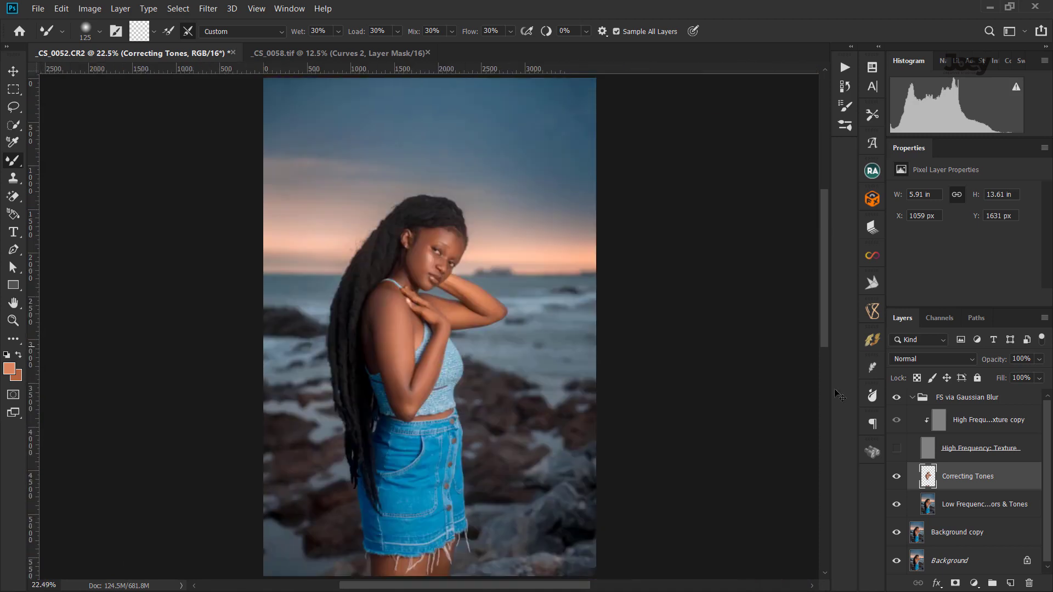
click(897, 399)
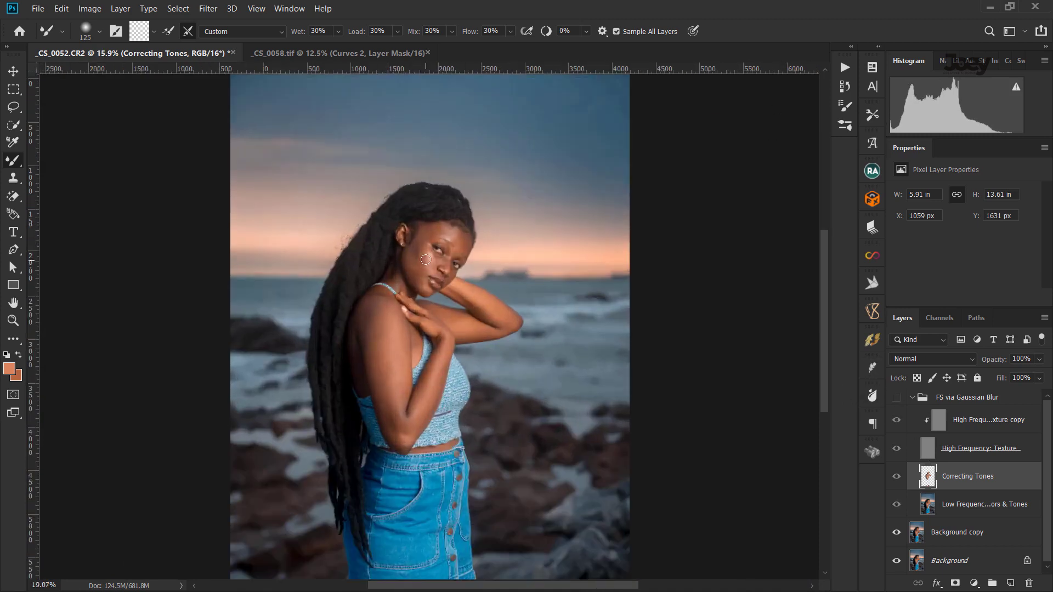
scroll(429, 263, up, 5)
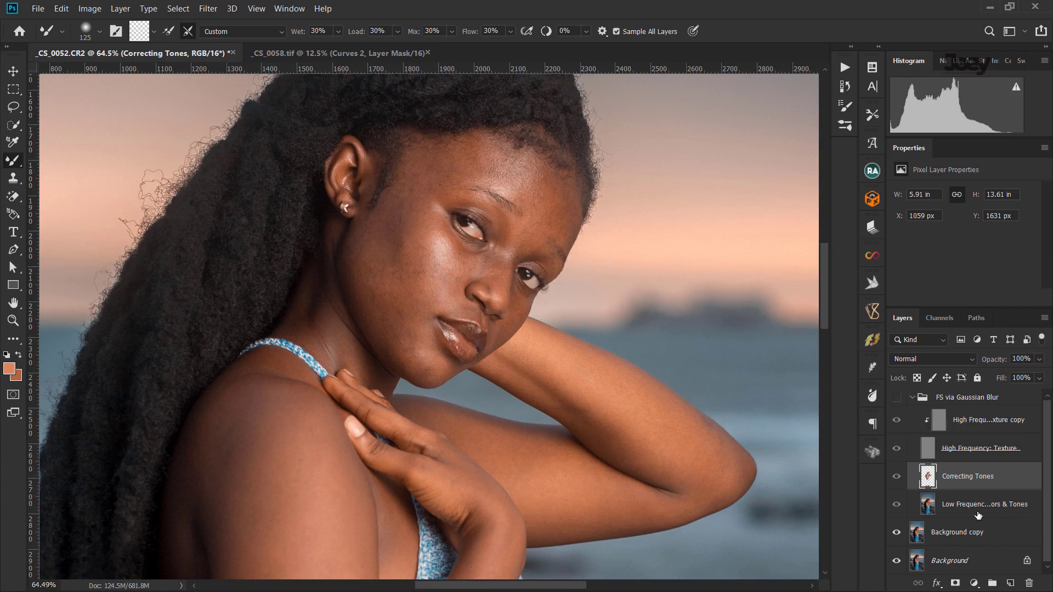
click(895, 399)
click(896, 399)
scroll(429, 307, down, 5)
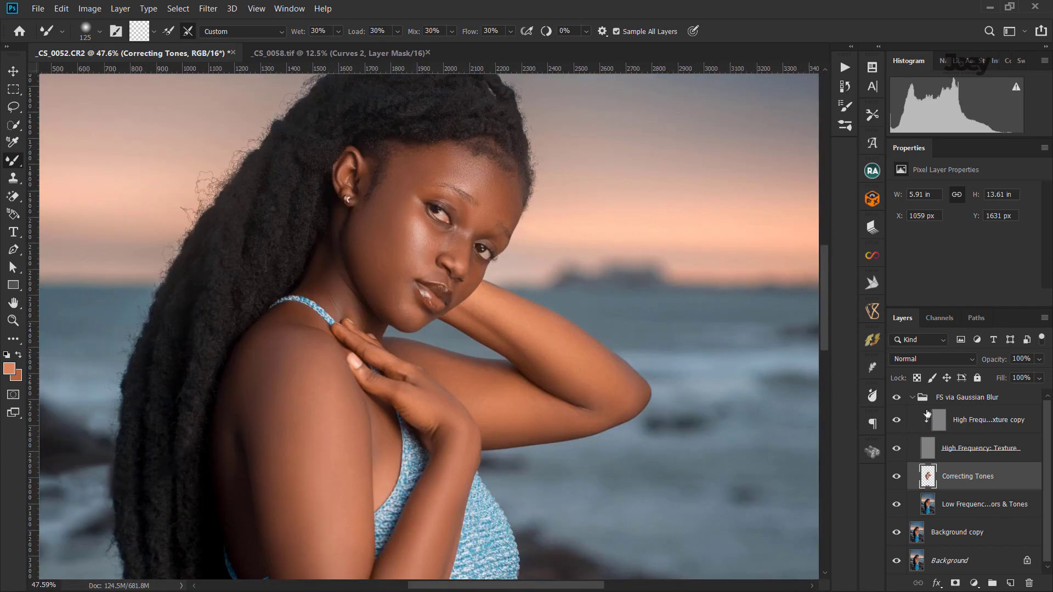
click(912, 397)
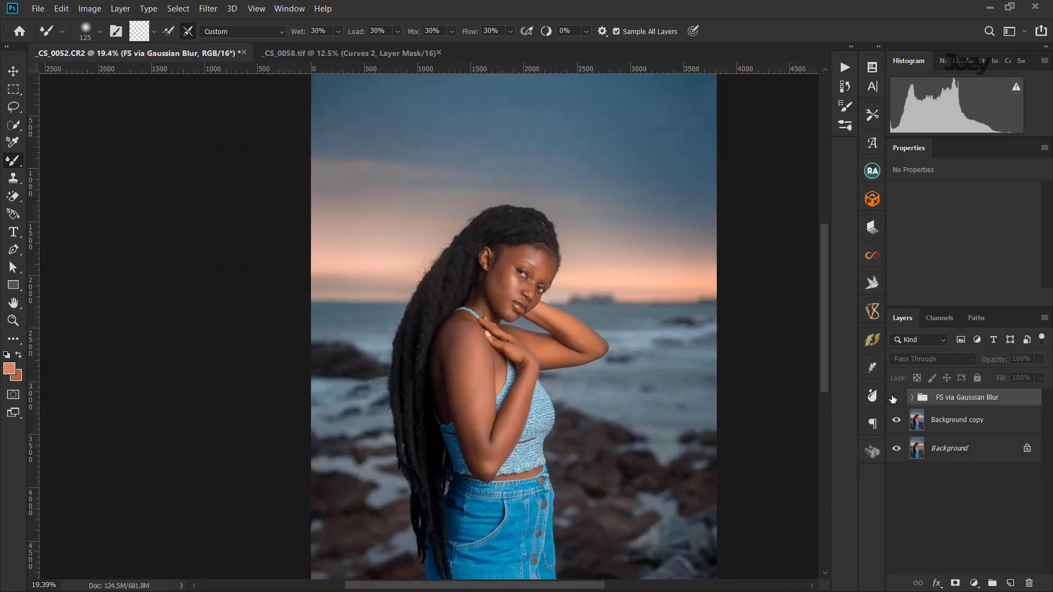
Make the FS via Gaussian Blur group visible and show the edit history.
scroll(492, 340, down, 3)
scroll(491, 340, up, 3)
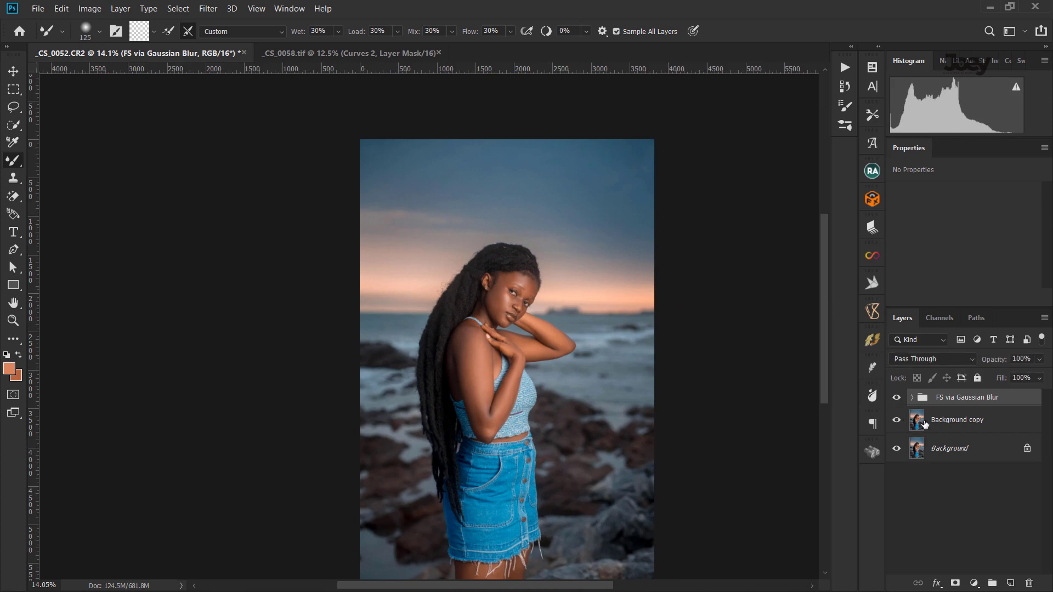
click(896, 398)
click(844, 87)
Step back through earlier brush-stroke and visibility history states to compare them.
scroll(718, 165, up, 5)
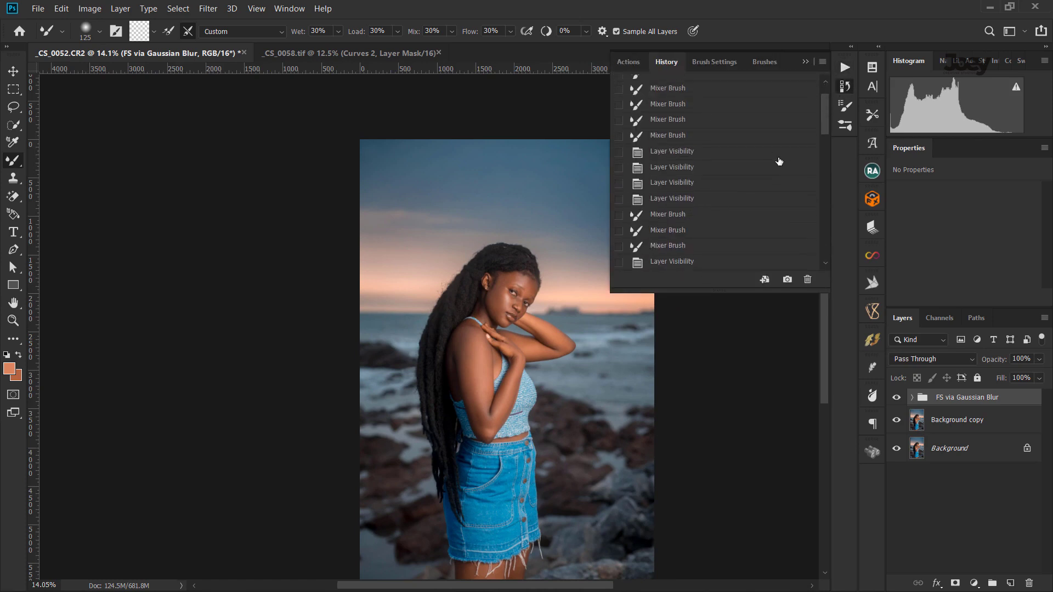
scroll(718, 114, up, 5)
click(718, 112)
click(695, 189)
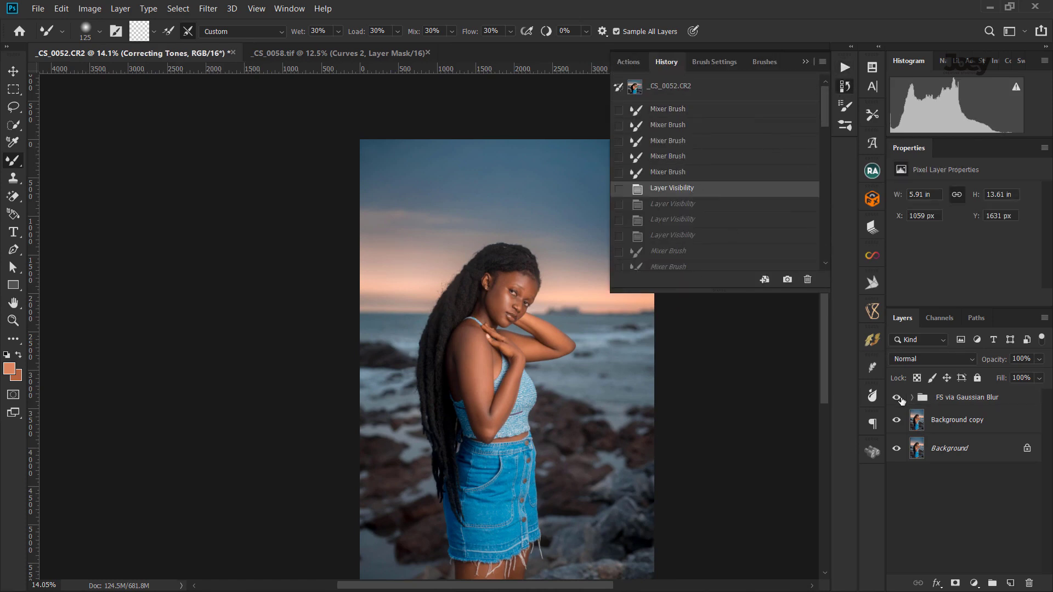
click(689, 205)
click(686, 205)
Return to the latest history state, deselect the retouch group, and open Beauty Retouch v3.3.
scroll(686, 205, down, 2)
click(685, 260)
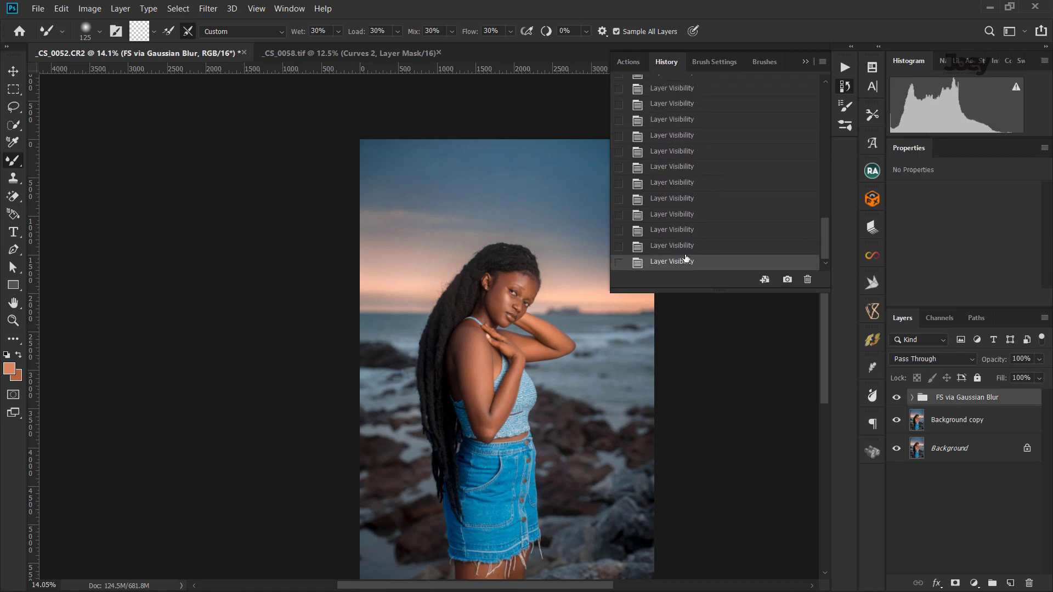
click(961, 382)
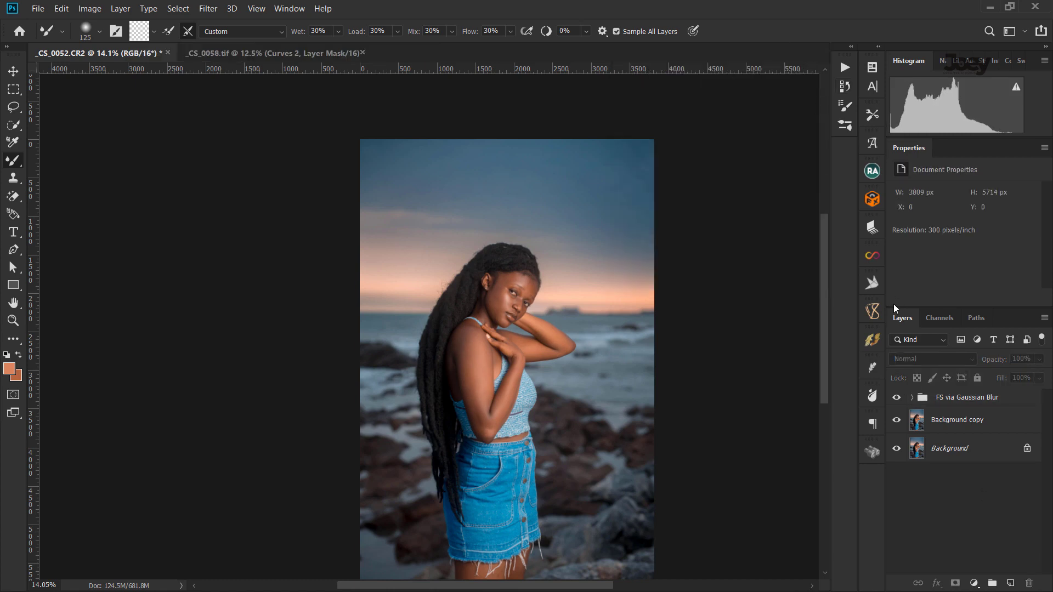
click(873, 170)
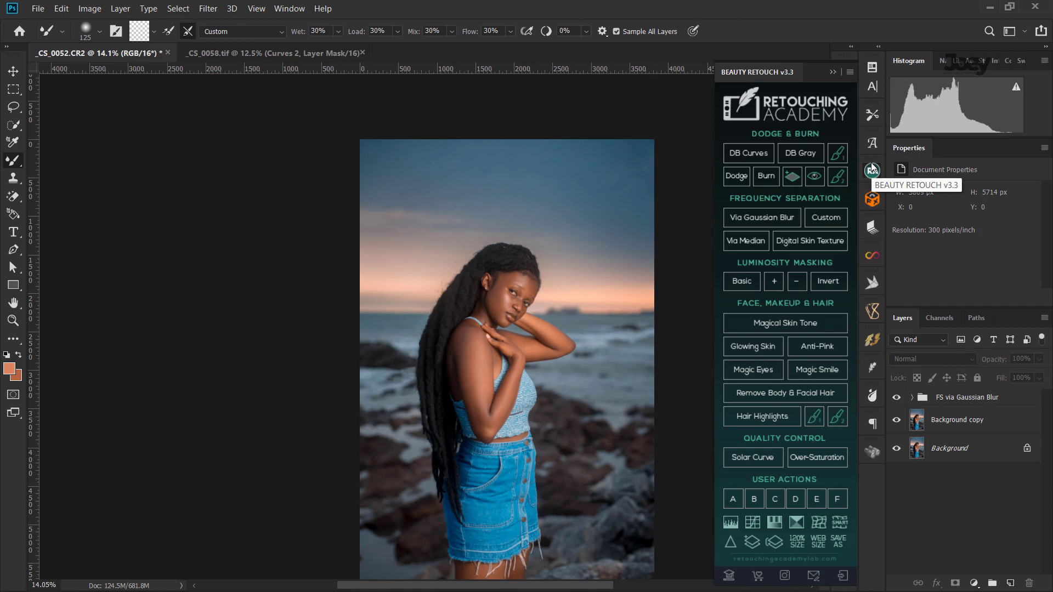
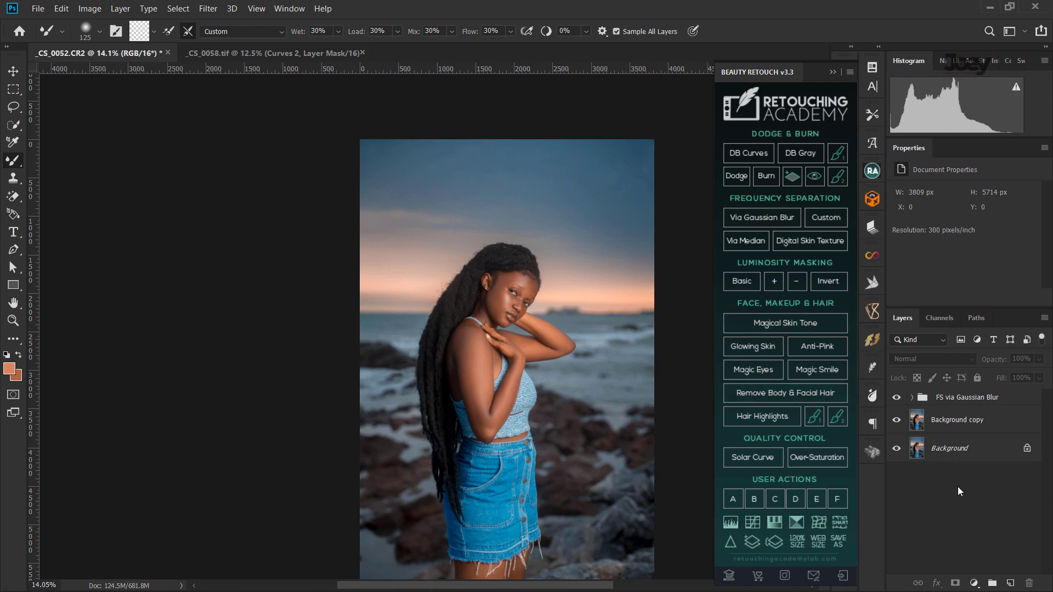
Add the DB Curves dodge-and-burn layers and the black-and-white Visual Aid - DELETE group.
click(765, 154)
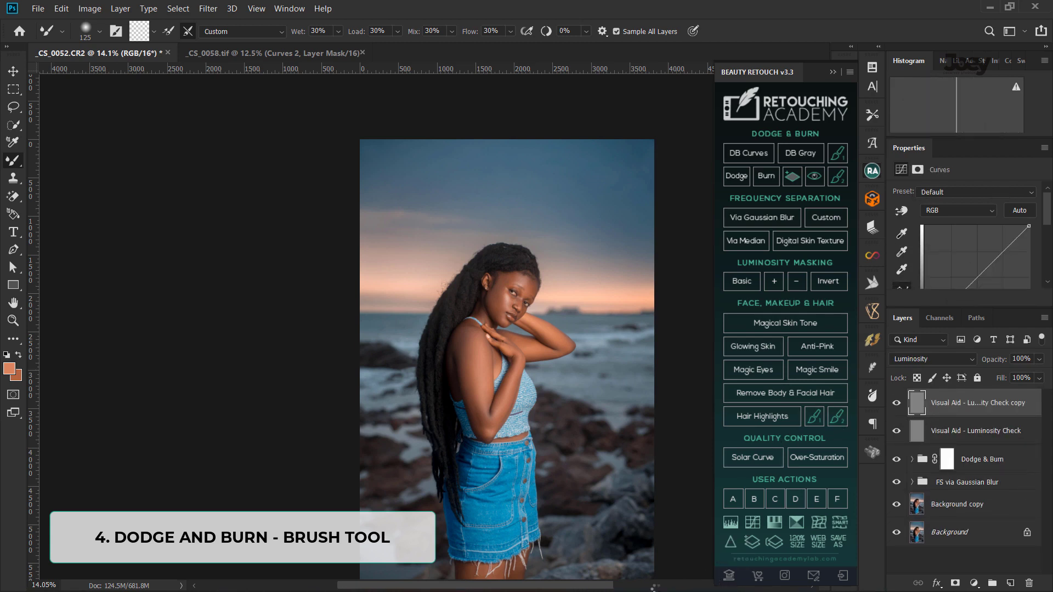
click(832, 71)
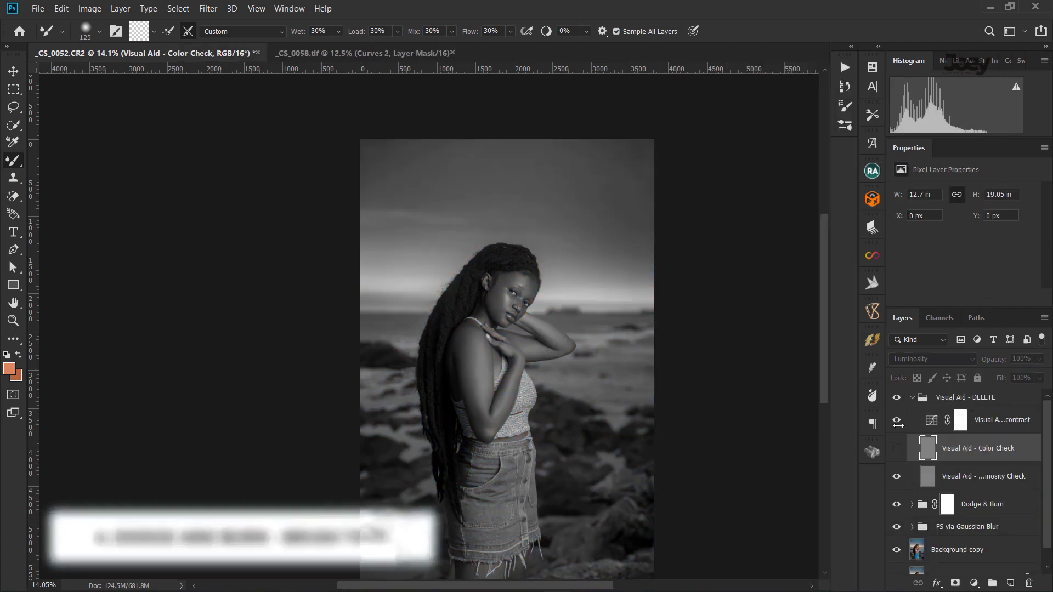
Collapse Visual Aid - DELETE and expand Dodge & Burn to show the Dodge Curve and Burn Curve layers.
click(910, 399)
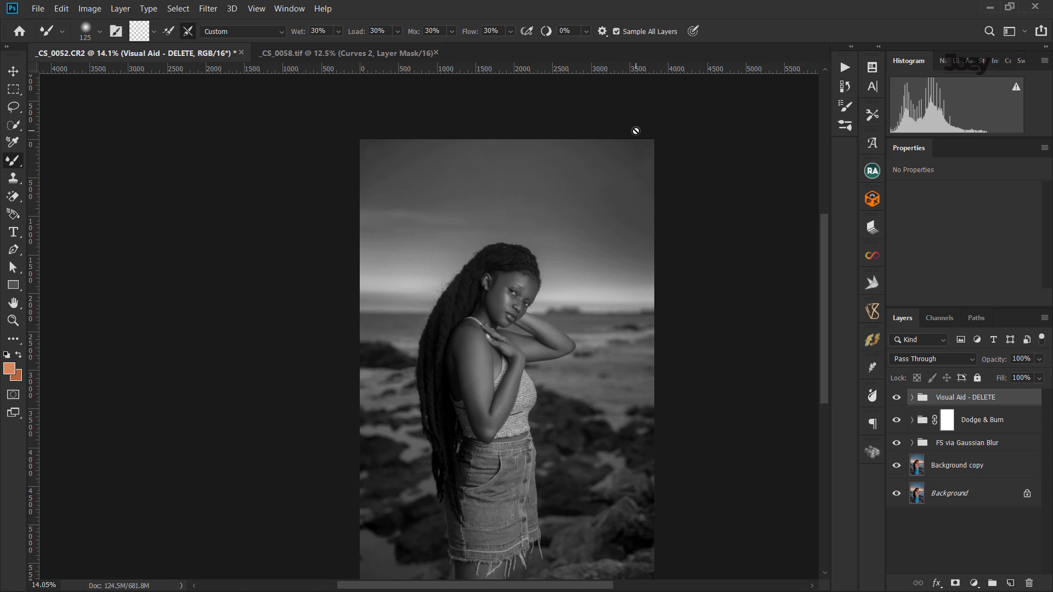
scroll(634, 129, up, 1)
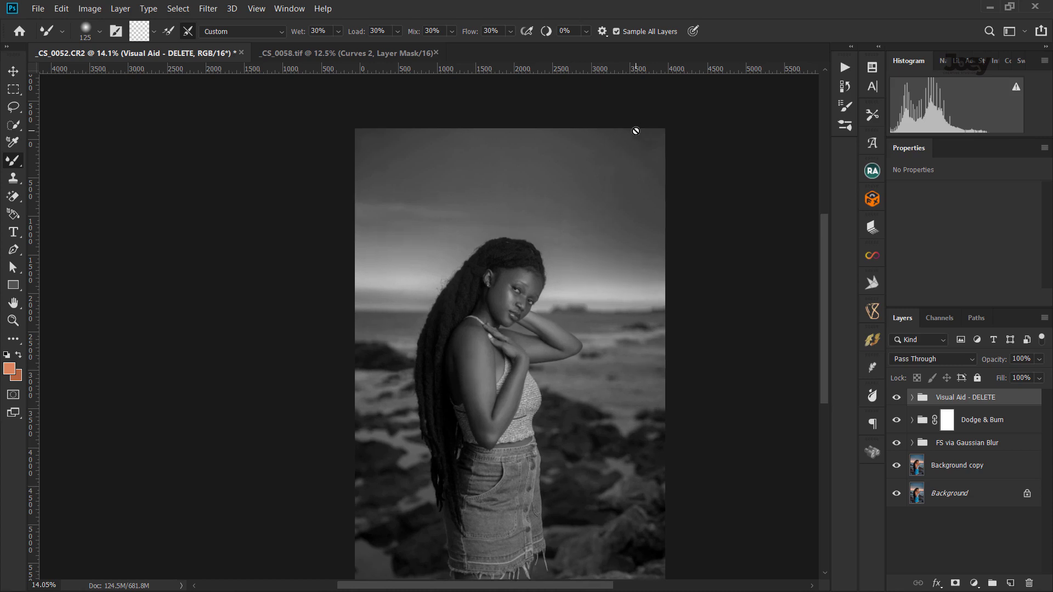
scroll(634, 129, up, 1)
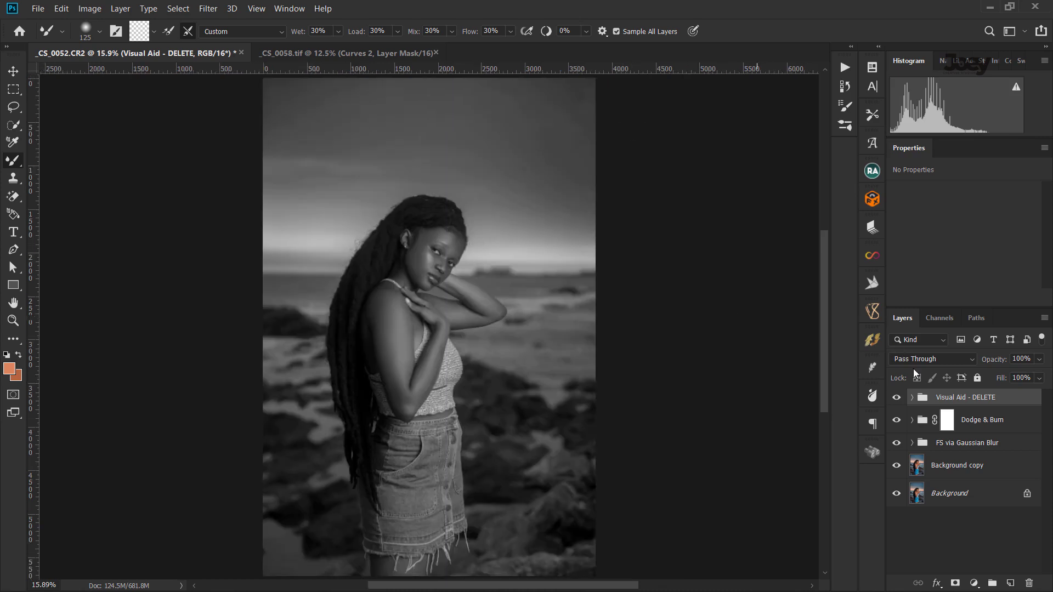
click(911, 420)
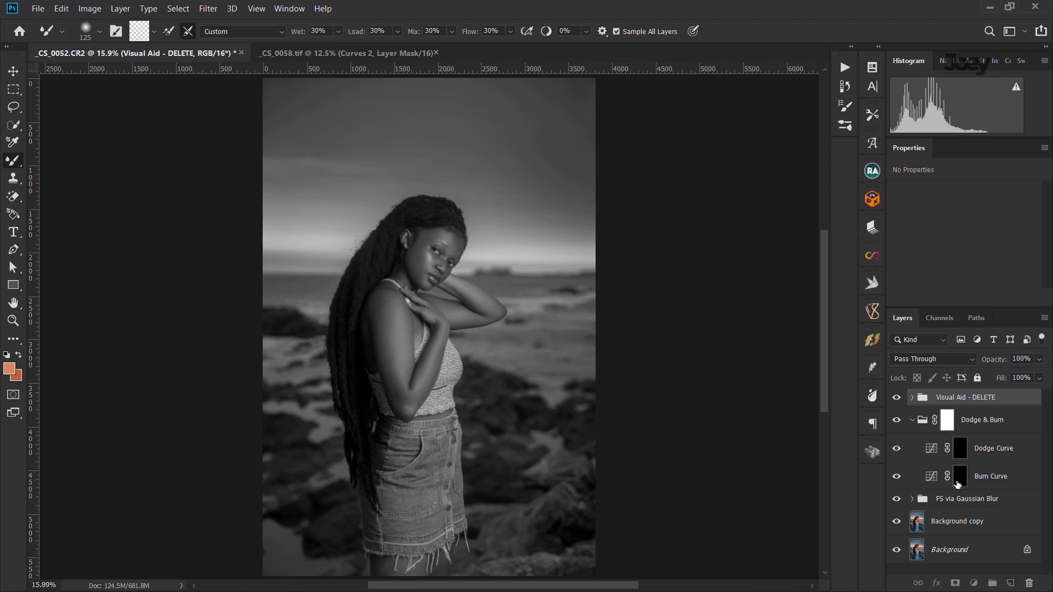
Target the Burn Curve mask with a larger standard Brush at 3% flow.
click(958, 481)
right_click(14, 161)
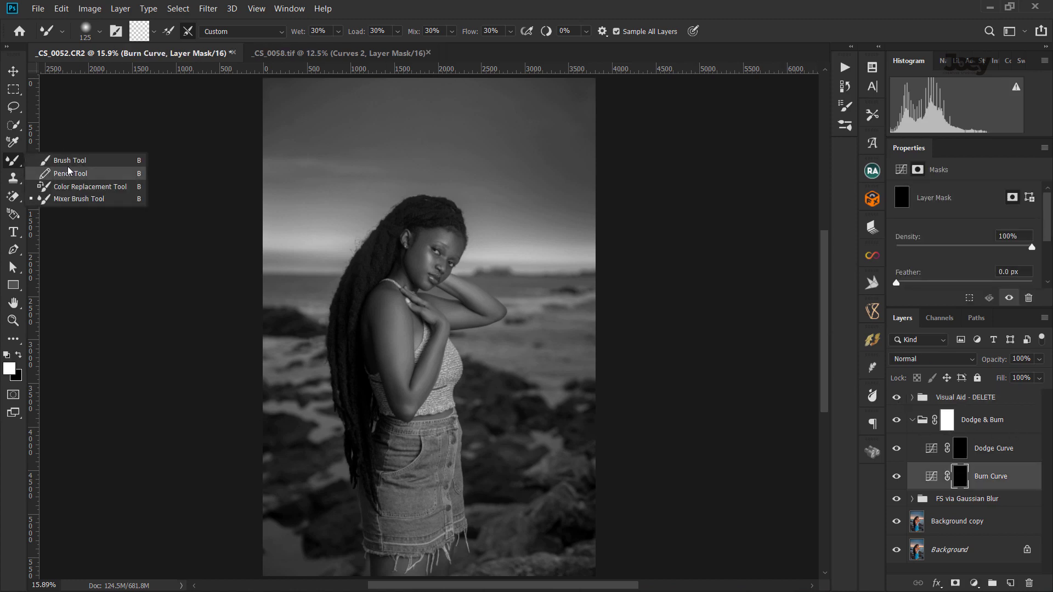
click(55, 160)
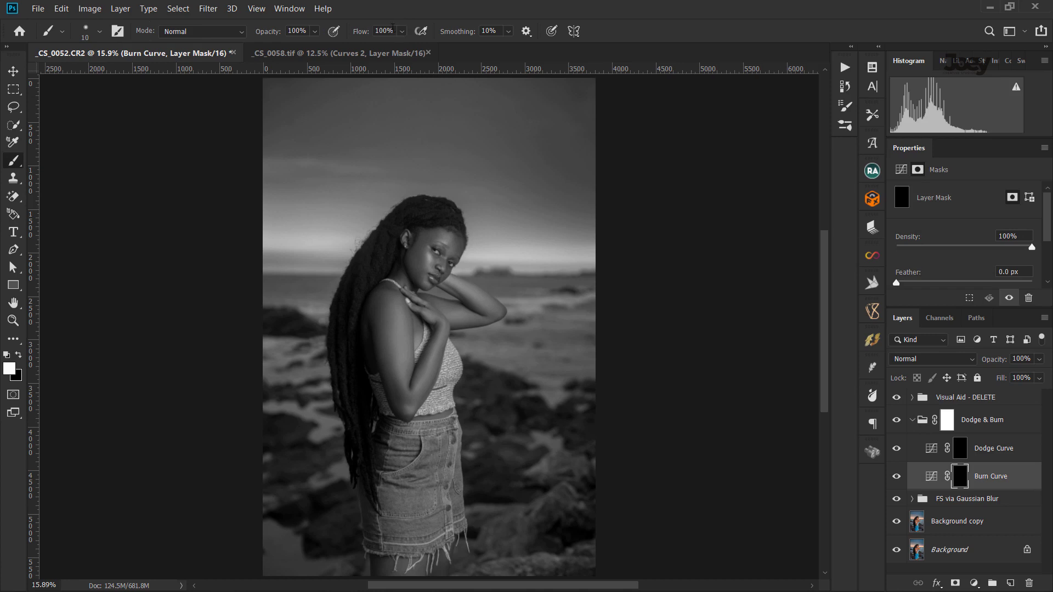
click(390, 31)
text(3)
key(Return)
key(bracketright)
key(bracketright)
key(bracketright)
key(bracketright)
key(bracketright)
key(bracketright)
Nudge the Visual Aid contrast curve steeper, then collapse the Visual Aid - DELETE group.
click(913, 397)
scroll(1014, 250, down, 2)
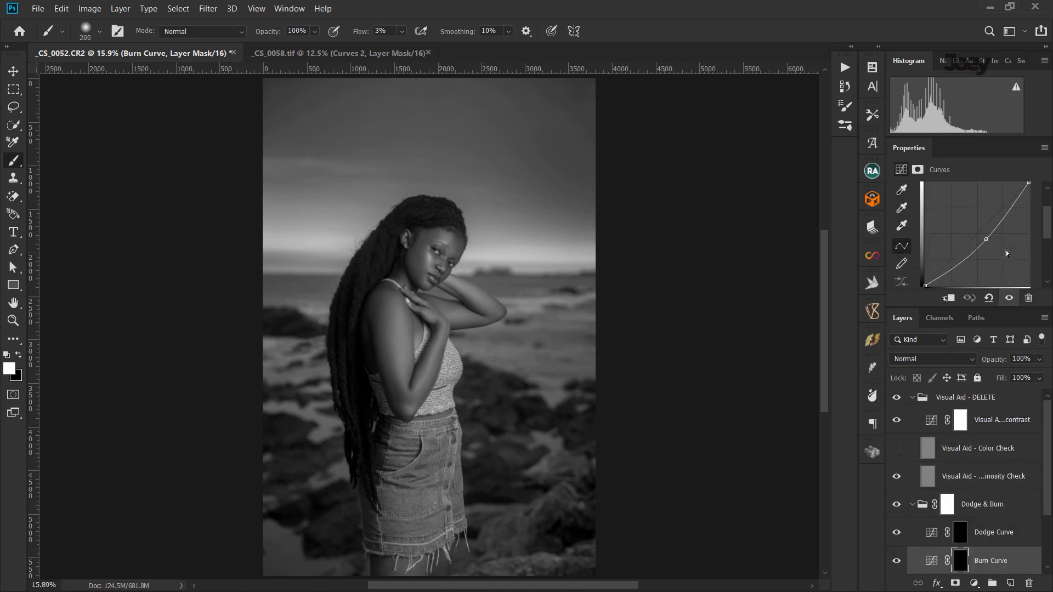
click(930, 421)
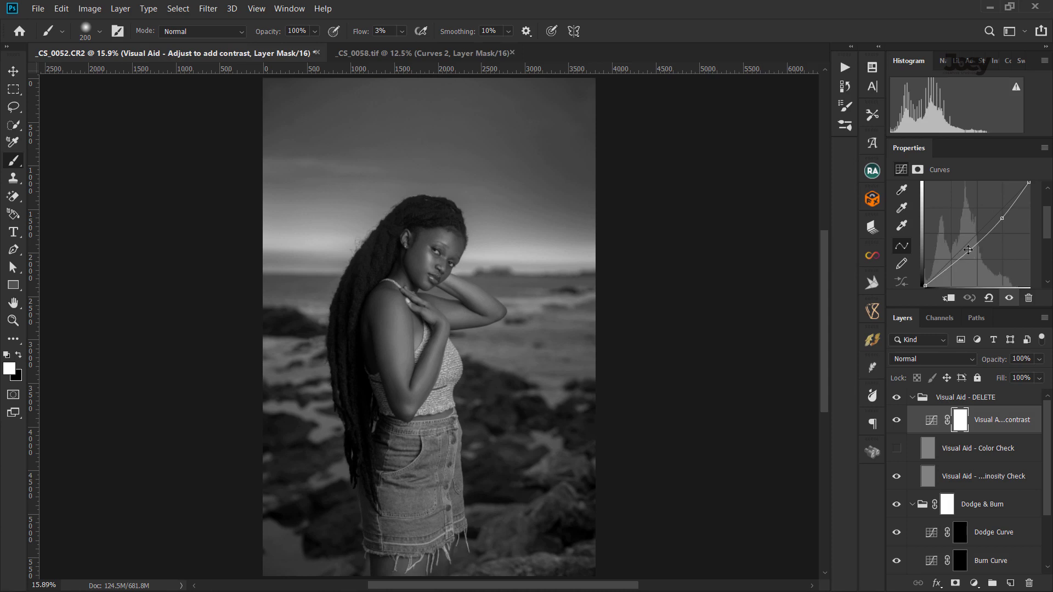
drag(969, 250, 972, 253)
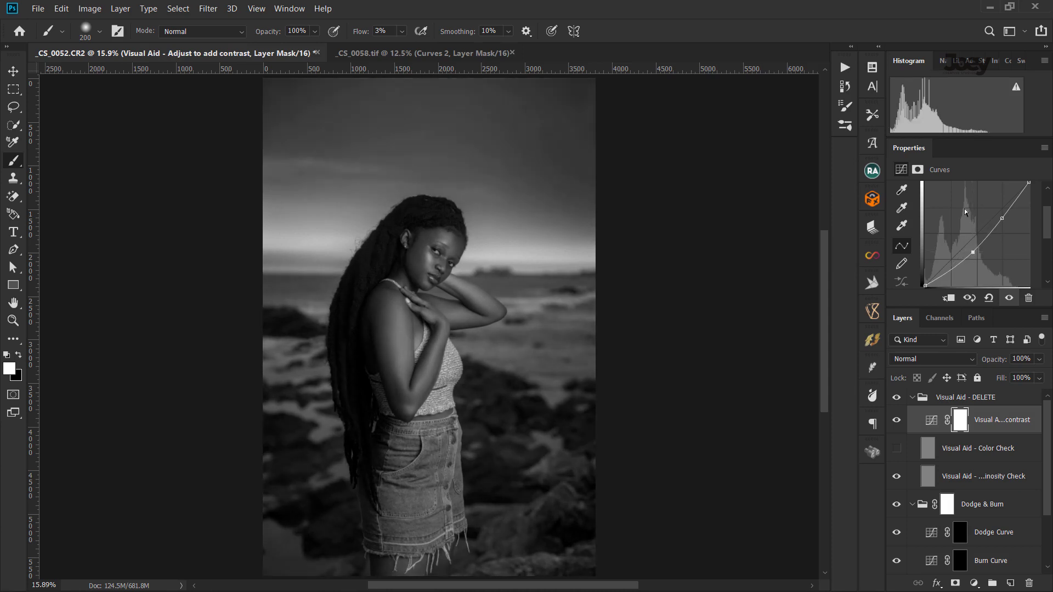
click(912, 398)
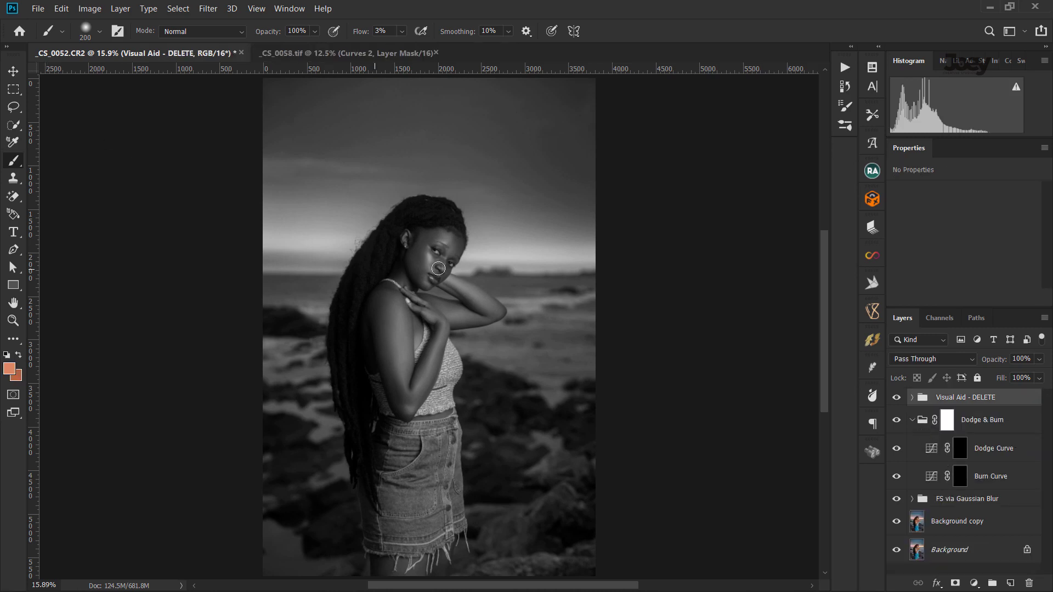
Burn along the cheek and up toward the forehead on the Burn Curve mask.
scroll(411, 236, up, 5)
click(990, 475)
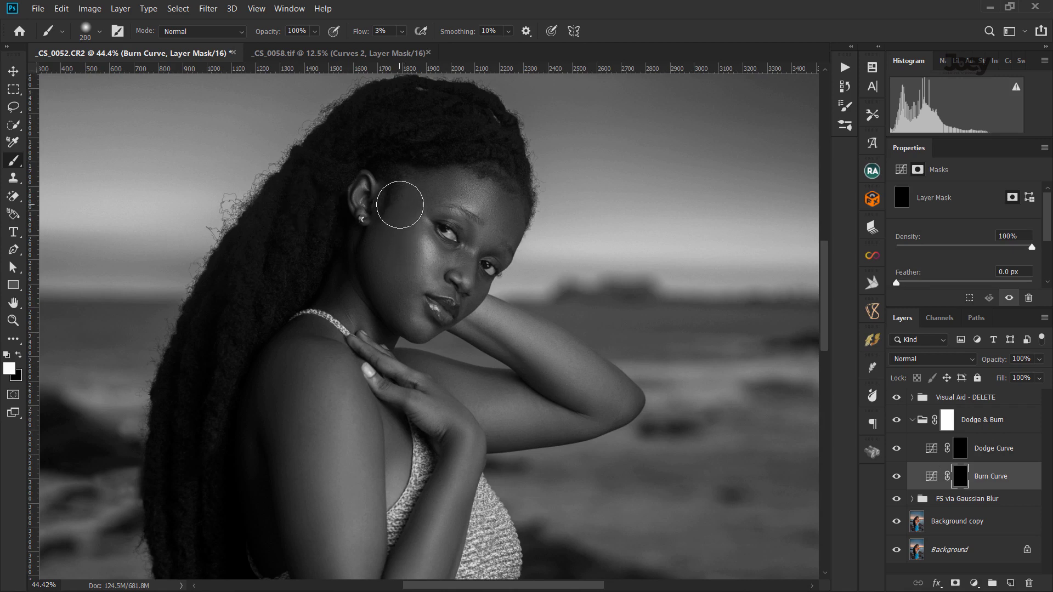
key(bracketleft)
mouse_move(409, 193)
mouse_down()
mouse_move(378, 249)
mouse_move(402, 244)
mouse_move(395, 302)
mouse_move(387, 225)
mouse_move(481, 237)
mouse_up()
key(bracketleft)
mouse_move(501, 200)
mouse_down()
mouse_move(496, 191)
mouse_move(510, 219)
mouse_move(515, 210)
mouse_move(505, 234)
mouse_up()
Dodge the forehead, under the eye and down the cheek on the Dodge Curve mask.
key(alt+bracketright)
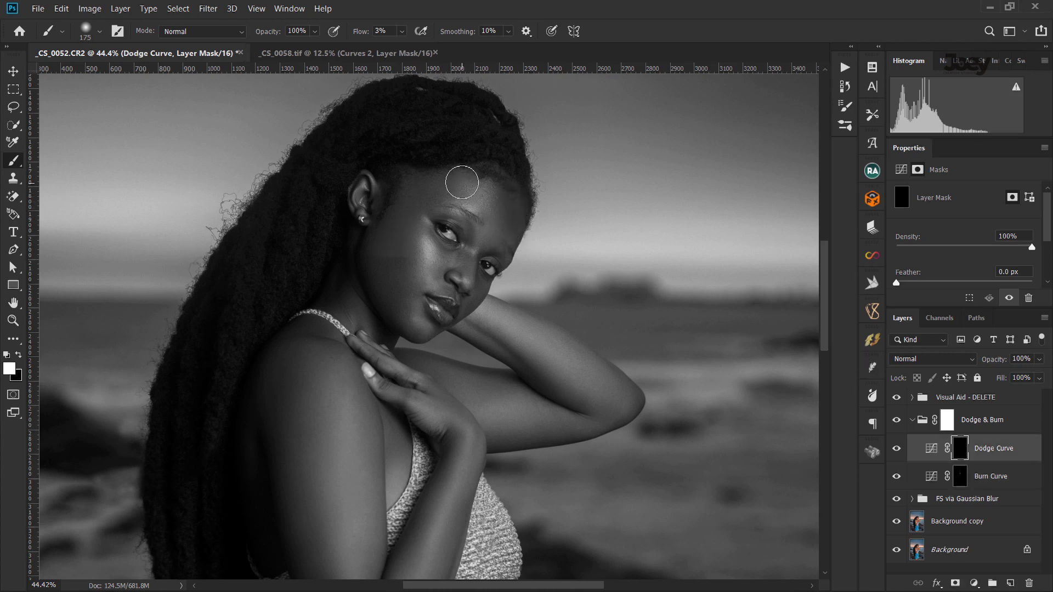
key(bracketright)
mouse_move(476, 204)
mouse_down()
mouse_move(458, 177)
mouse_move(480, 195)
mouse_up()
key(bracketleft)
key(bracketleft)
mouse_move(474, 266)
mouse_down()
mouse_move(475, 254)
mouse_move(470, 281)
mouse_move(425, 242)
mouse_up()
key(bracketleft)
key(bracketleft)
key(bracketleft)
key(bracketright)
key(bracketright)
key(bracketright)
key(bracketleft)
drag(426, 242, 427, 278)
Lighten the chin and lips on the Dodge Curve mask with a resized brush.
key(bracketleft)
key(bracketleft)
key(bracketleft)
key(bracketright)
key(bracketright)
key(bracketright)
mouse_move(416, 321)
mouse_down()
mouse_move(429, 331)
mouse_move(432, 307)
mouse_move(449, 305)
mouse_up()
key(bracketleft)
key(bracketleft)
key(bracketleft)
Alternate between the Burn Curve and Dodge Curve masks with larger brushes, then zoom out to the whole figure.
click(927, 467)
scroll(461, 259, up, 4)
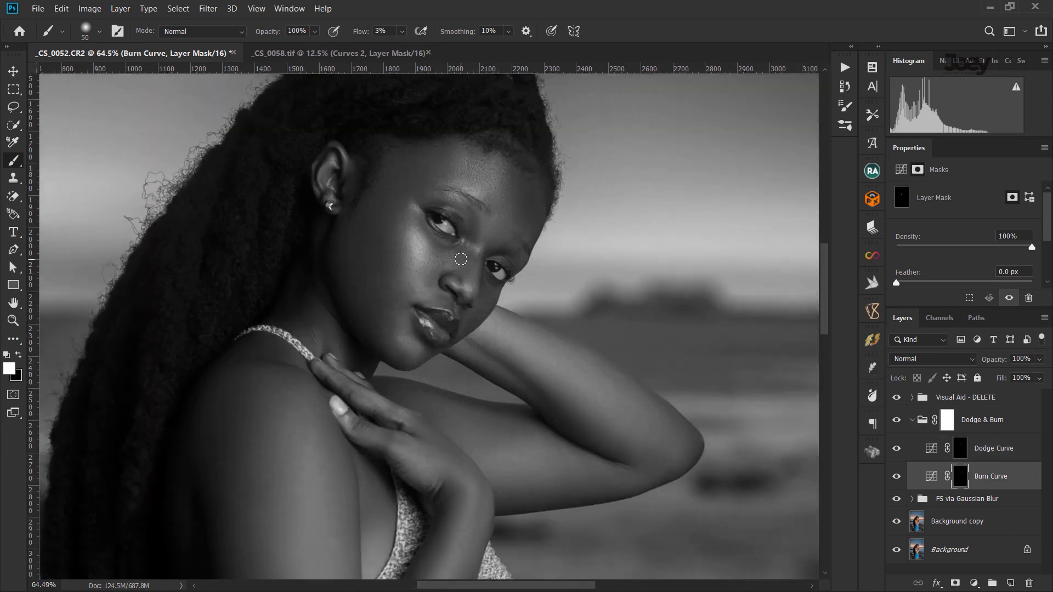
scroll(461, 259, up, 1)
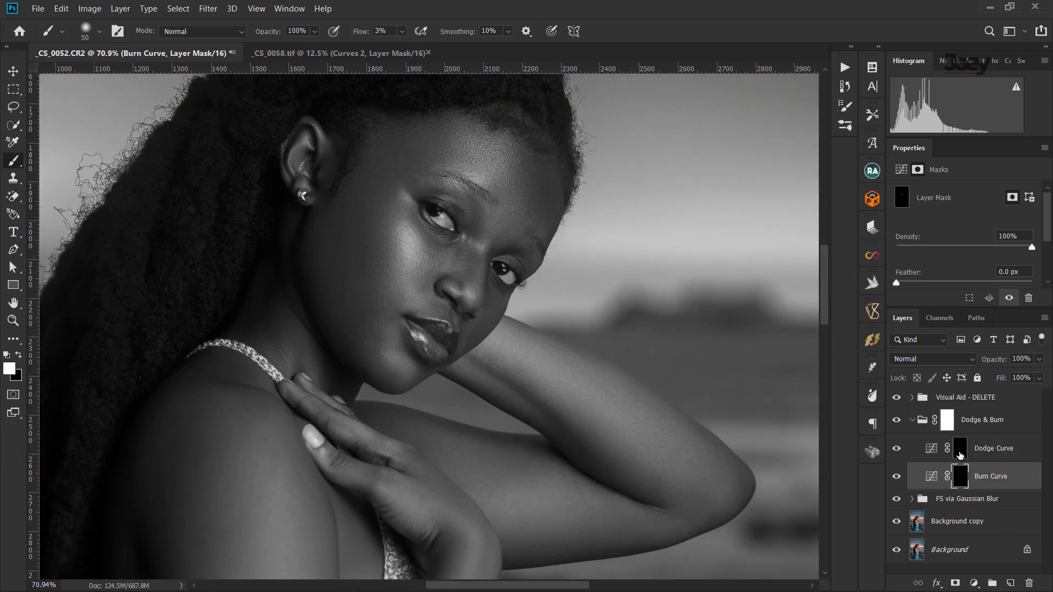
click(959, 455)
key(bracketright)
key(bracketright)
key(bracketright)
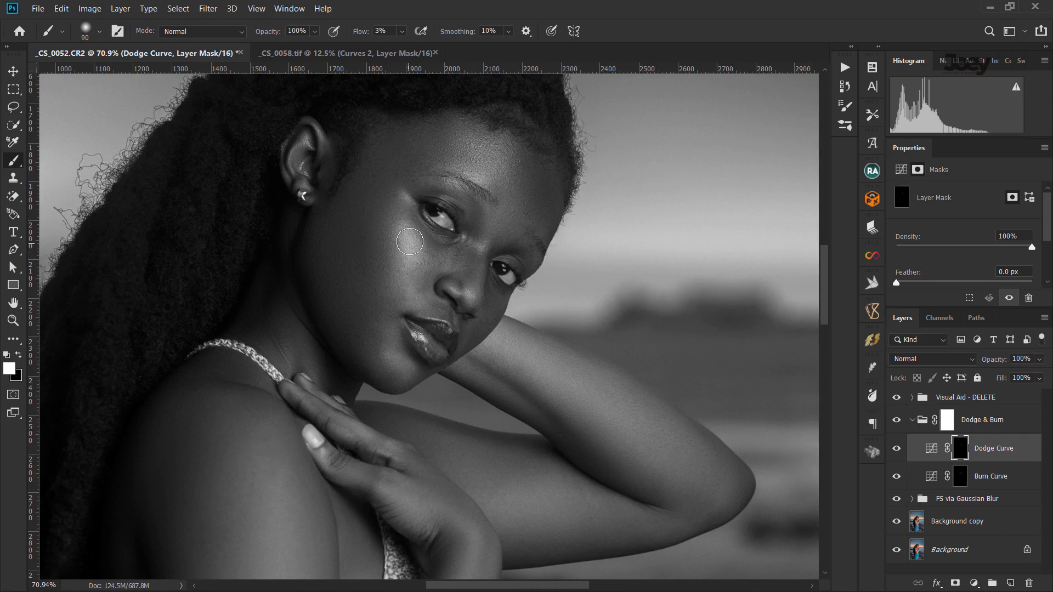
key(alt+bracketleft)
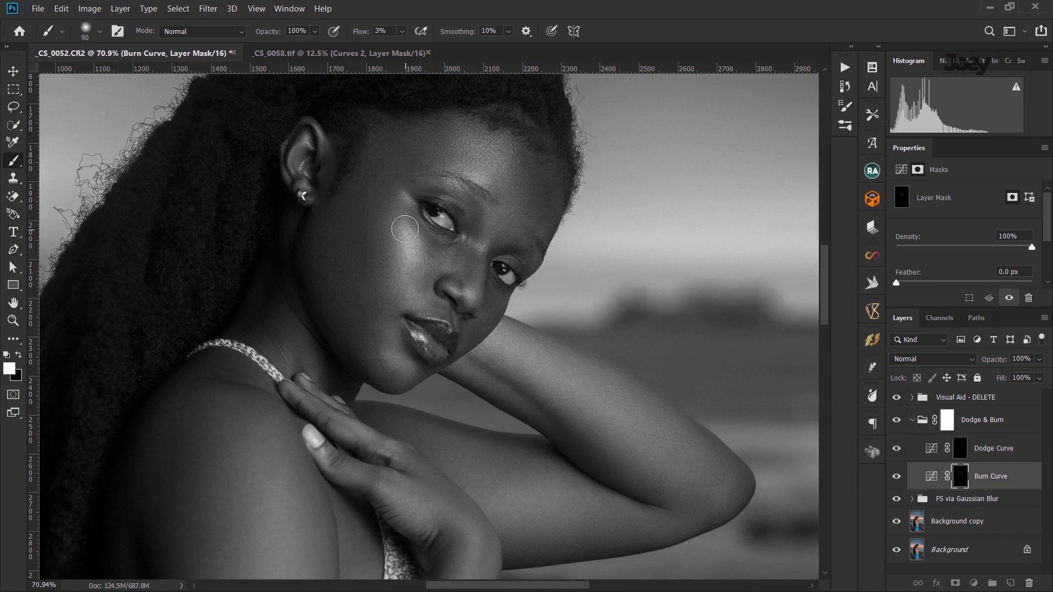
key(alt+bracketright)
key(bracketright)
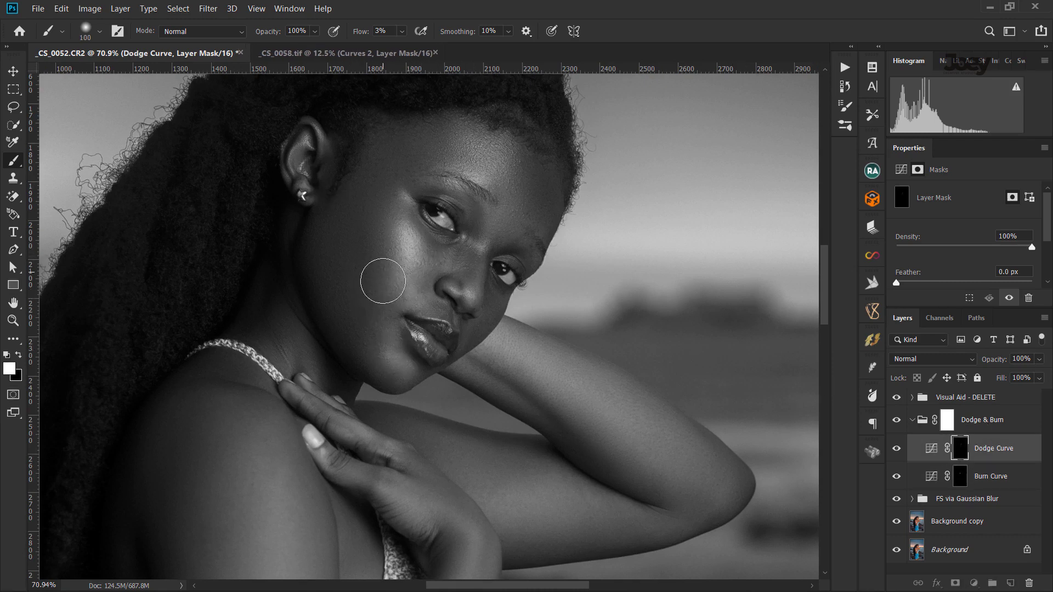
key(alt+bracketleft)
scroll(515, 259, down, 5)
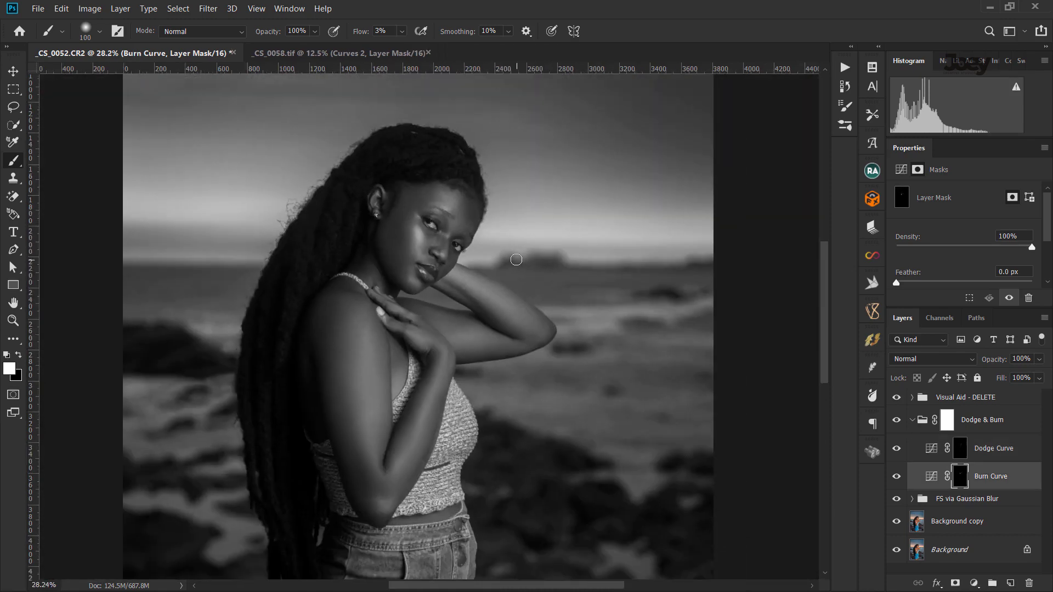
scroll(516, 259, down, 2)
Compare the retouch in colour by toggling the visual aid, then step back and forth through recent edits.
click(896, 397)
click(912, 419)
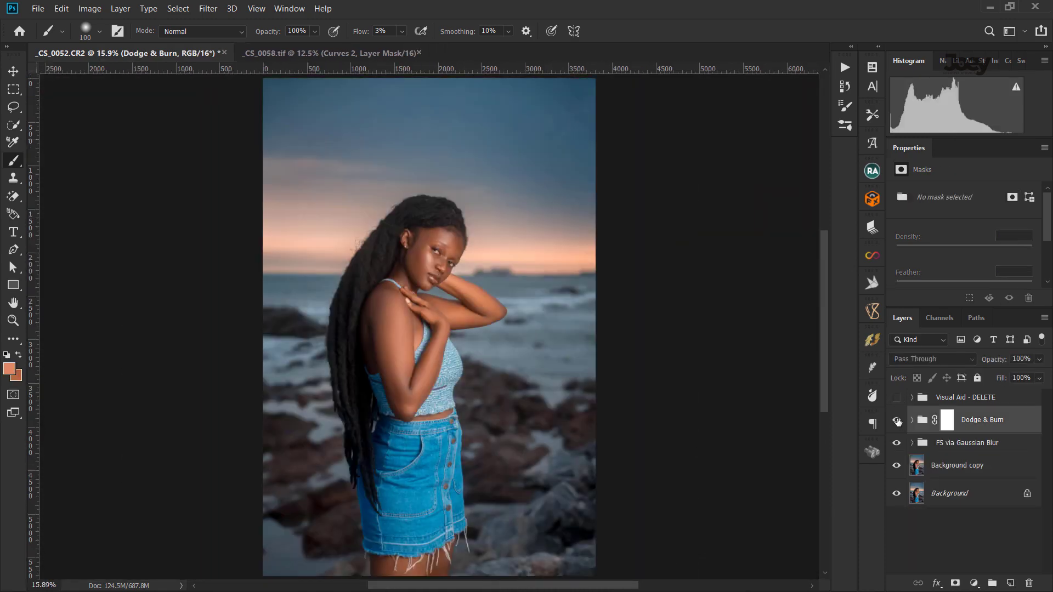
click(896, 397)
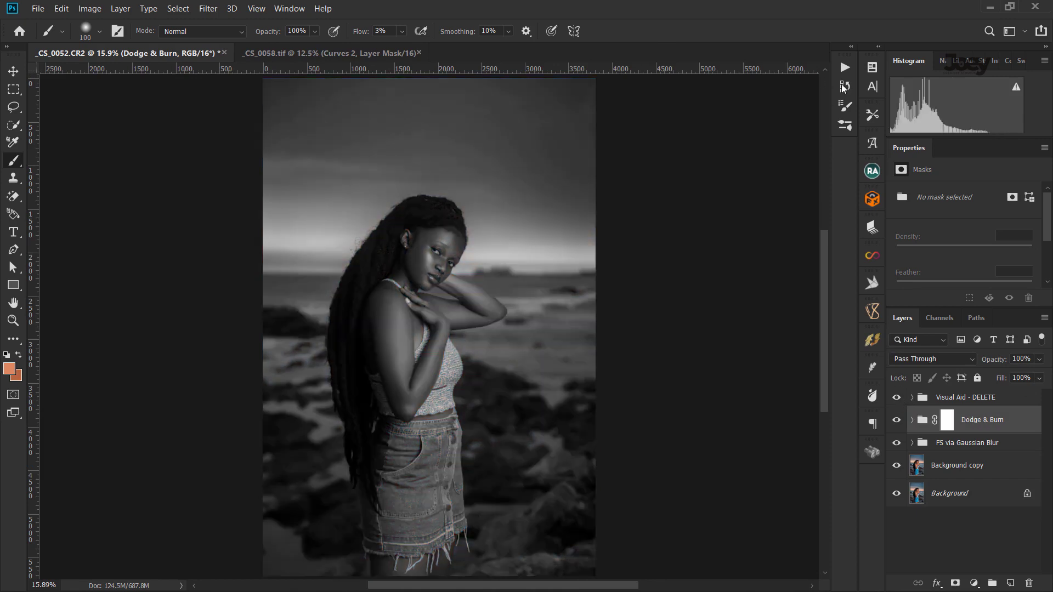
click(844, 86)
key(ctrl+alt+z)
key(ctrl+alt+z)
key(ctrl+alt+z)
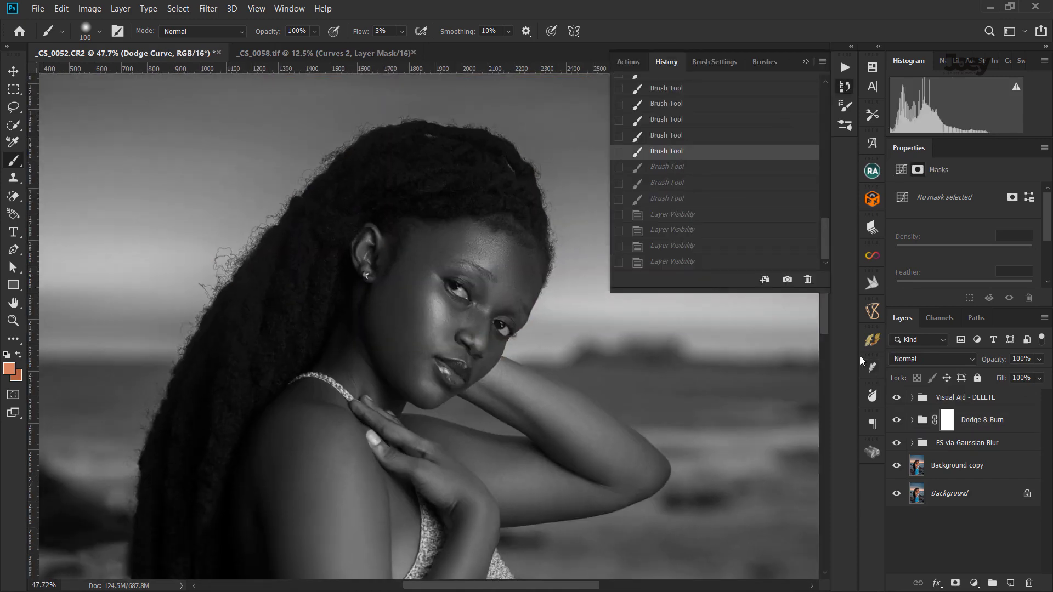
key(ctrl+shift+z)
key(ctrl+shift+z)
key(ctrl+alt+z)
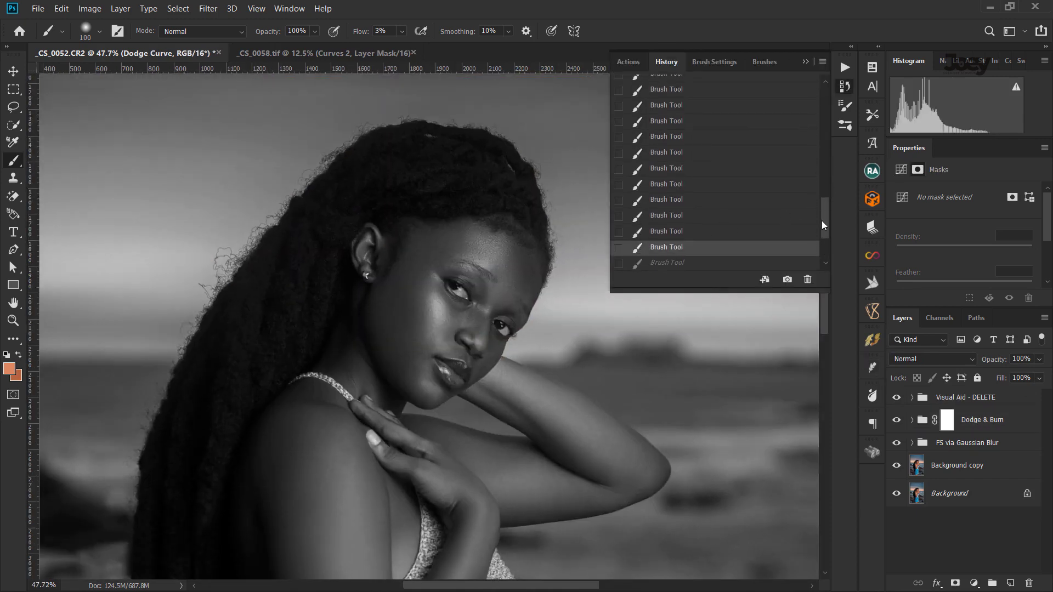
Settle on the preferred earlier Brush Tool state in History and re-expand the Dodge & Burn group.
click(670, 217)
click(675, 152)
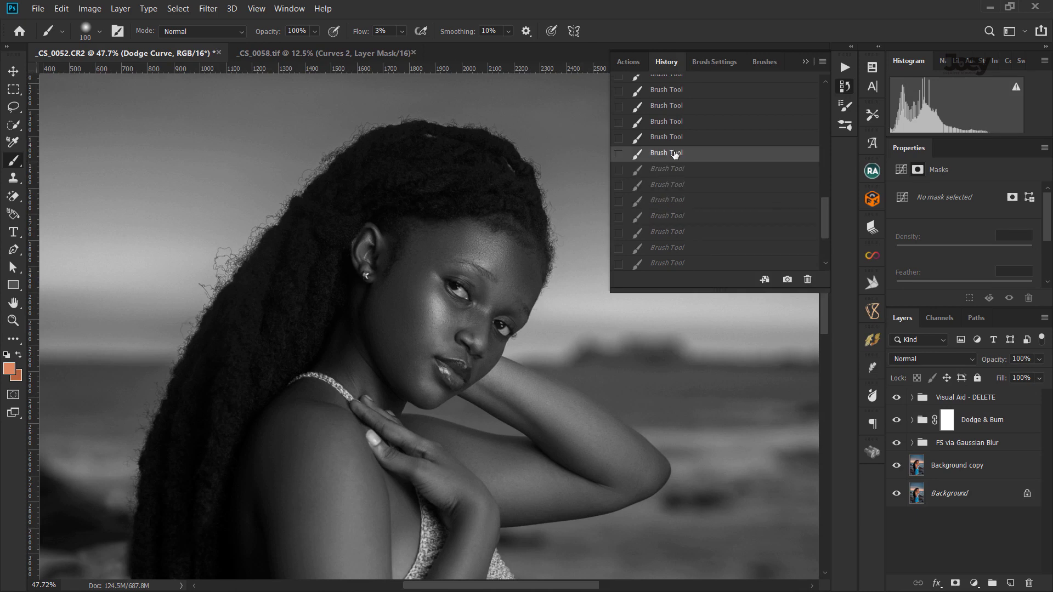
click(675, 233)
click(678, 238)
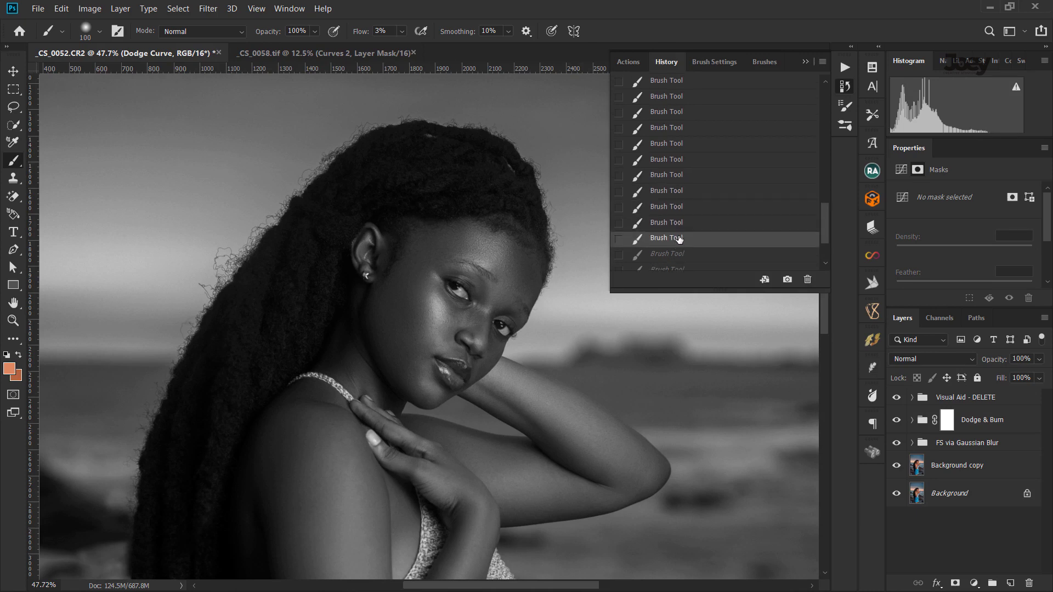
scroll(680, 241, down, 1)
click(684, 206)
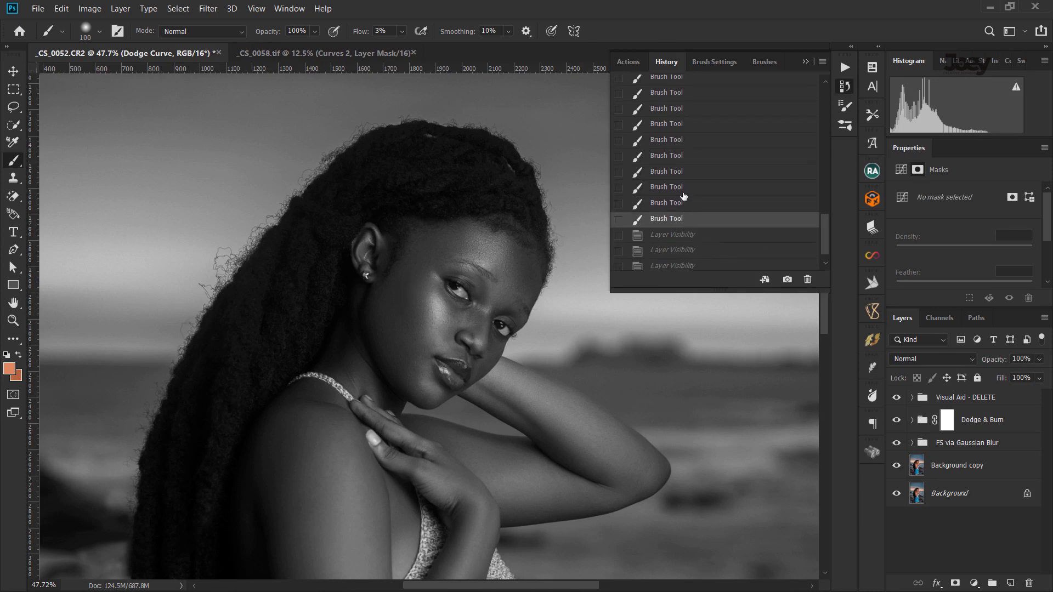
click(683, 189)
click(681, 176)
click(680, 186)
click(804, 62)
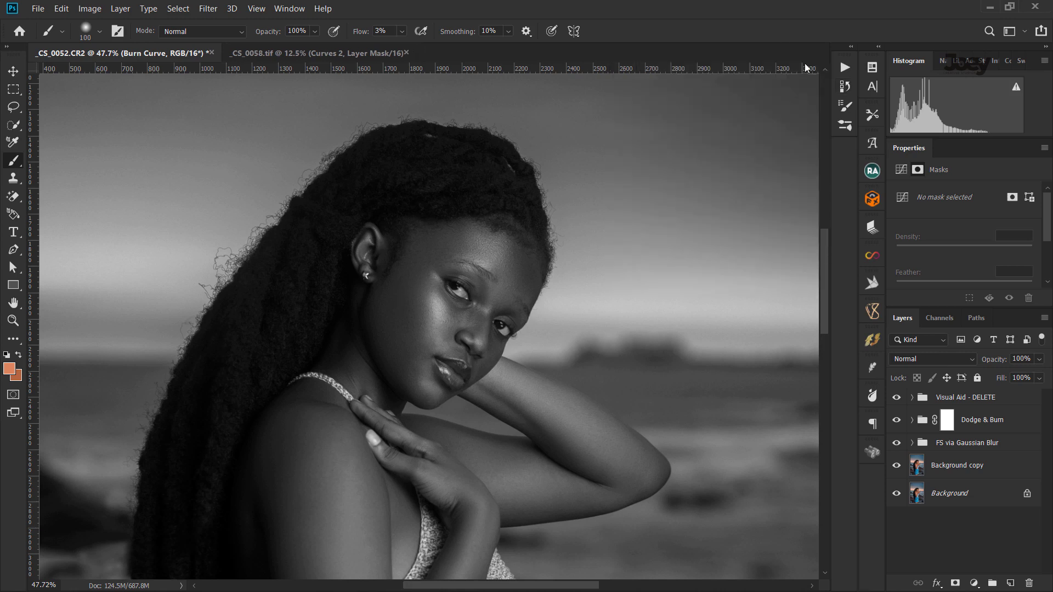
click(912, 420)
Dodge the arm and ear on the Dodge Curve mask with brush sizes 150, 50, 300 and 175.
click(959, 476)
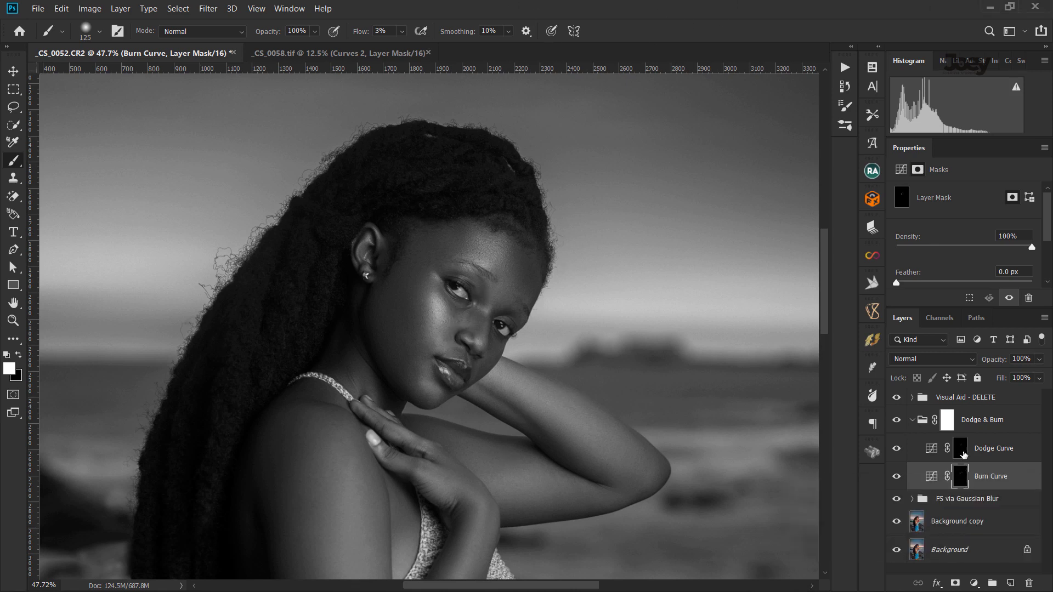
key(alt+bracketright)
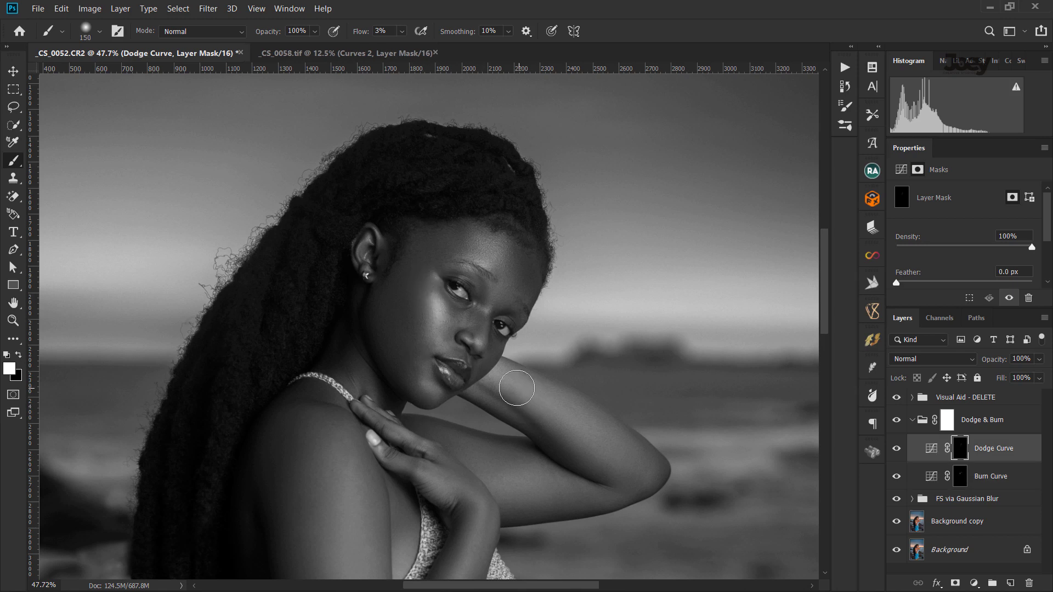
key(bracketright)
key(bracketleft)
key(bracketleft)
key(bracketleft)
key(bracketright)
key(bracketright)
key(bracketright)
key(bracketright)
key(bracketright)
key(bracketright)
alt+scroll(336, 479, down, 1)
scroll(335, 384, down, 3)
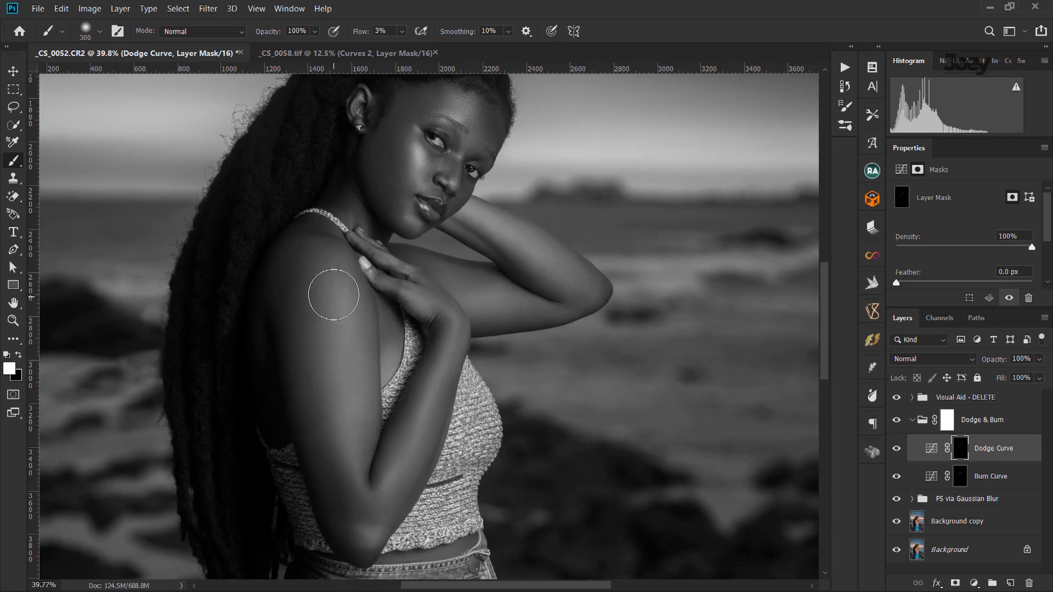
key(bracketleft)
key(bracketleft)
key(bracketleft)
Refine facial detail, alternating Burn Curve and Dodge Curve masks with brushes around 70–90.
key(alt+bracketleft)
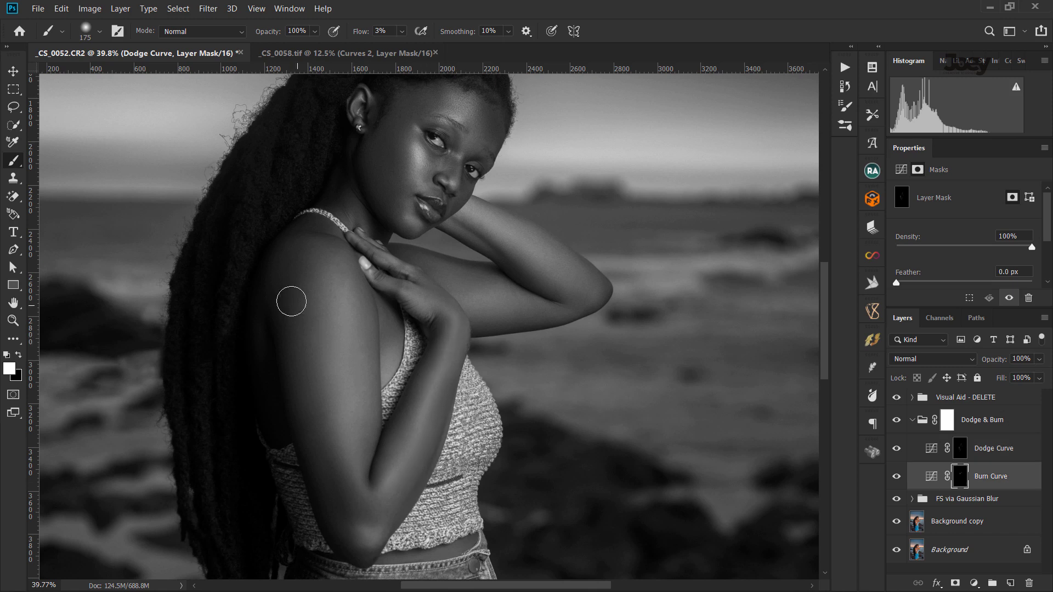
key(bracketright)
key(bracketright)
key(bracketright)
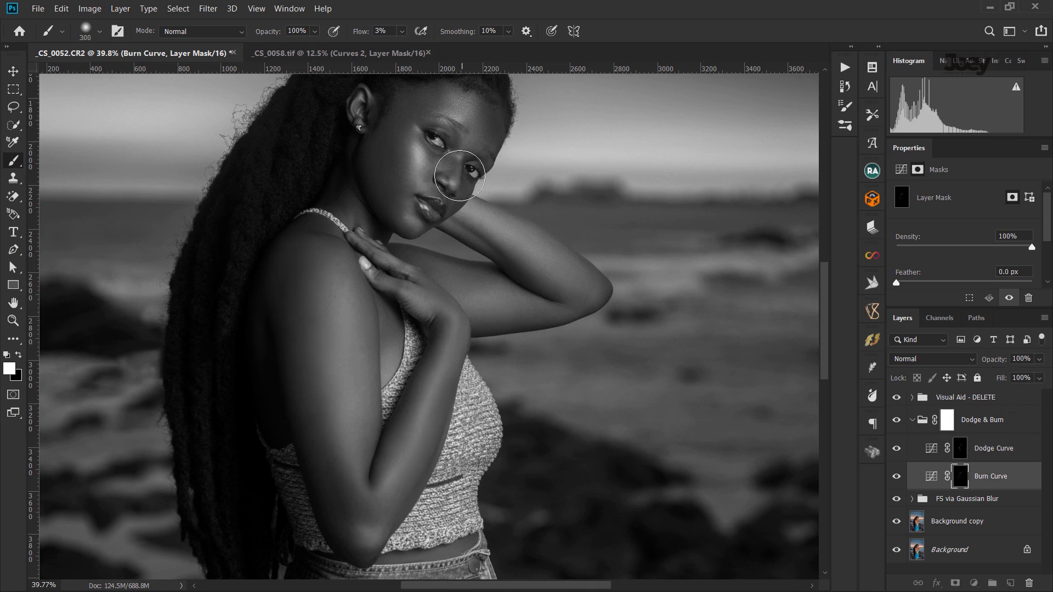
key(alt+bracketright)
key(bracketleft)
key(bracketleft)
key(bracketleft)
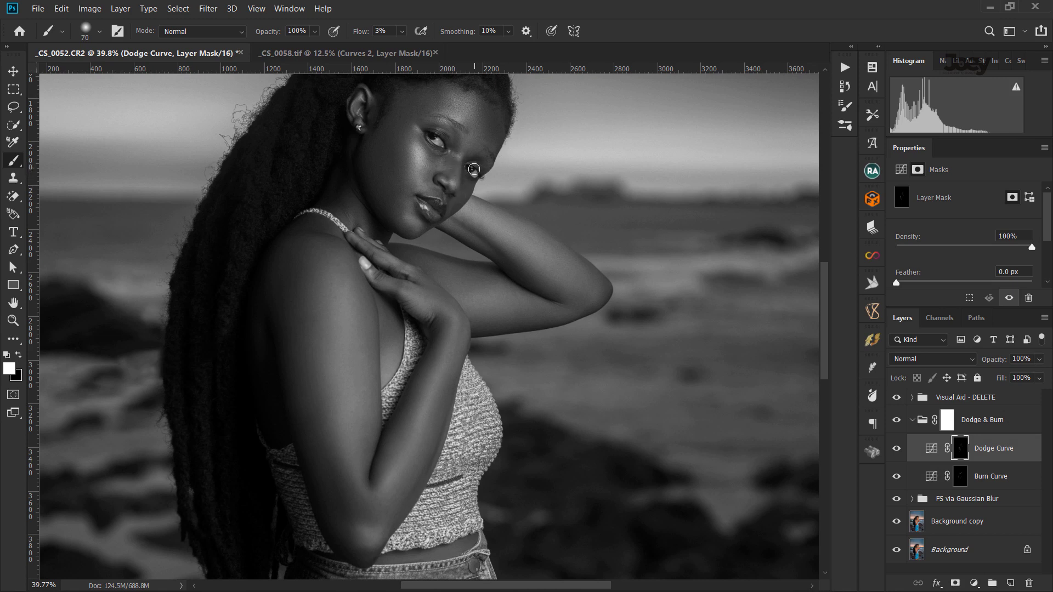
key(alt+bracketleft)
key(bracketleft)
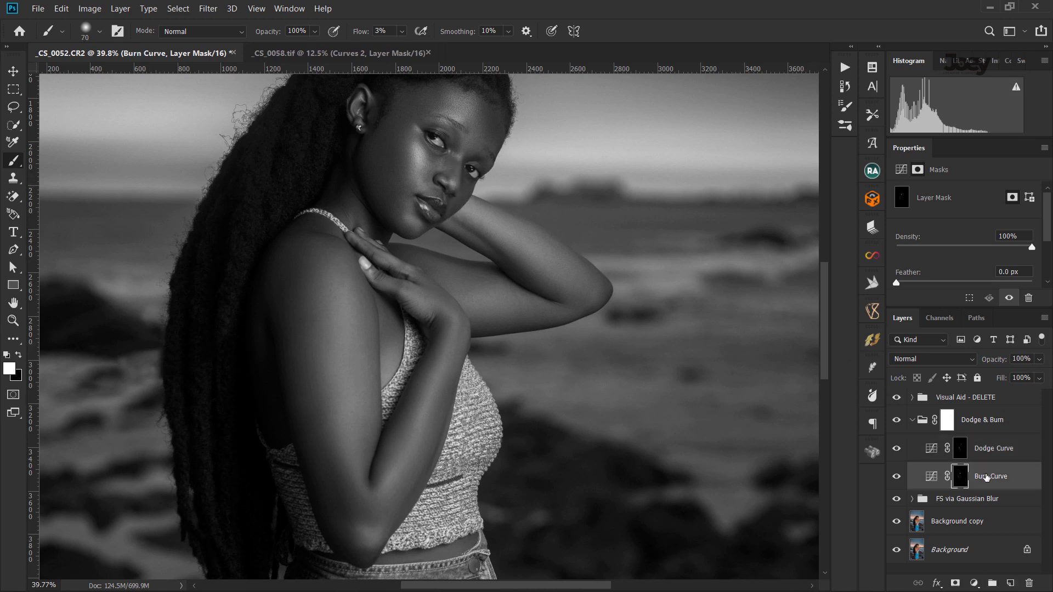
key(alt+bracketright)
key(bracketright)
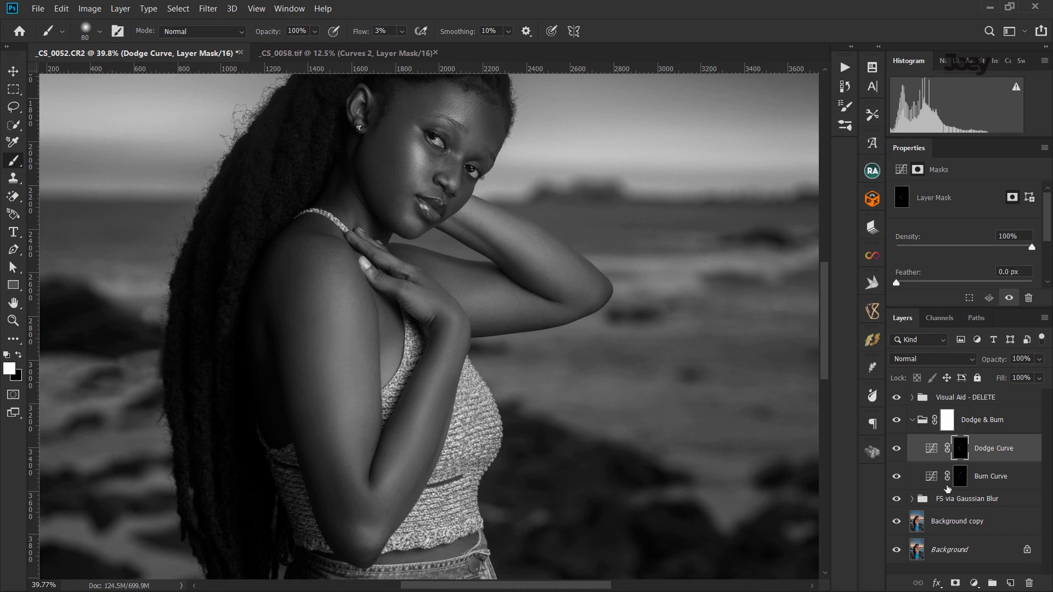
key(alt+bracketleft)
key(bracketright)
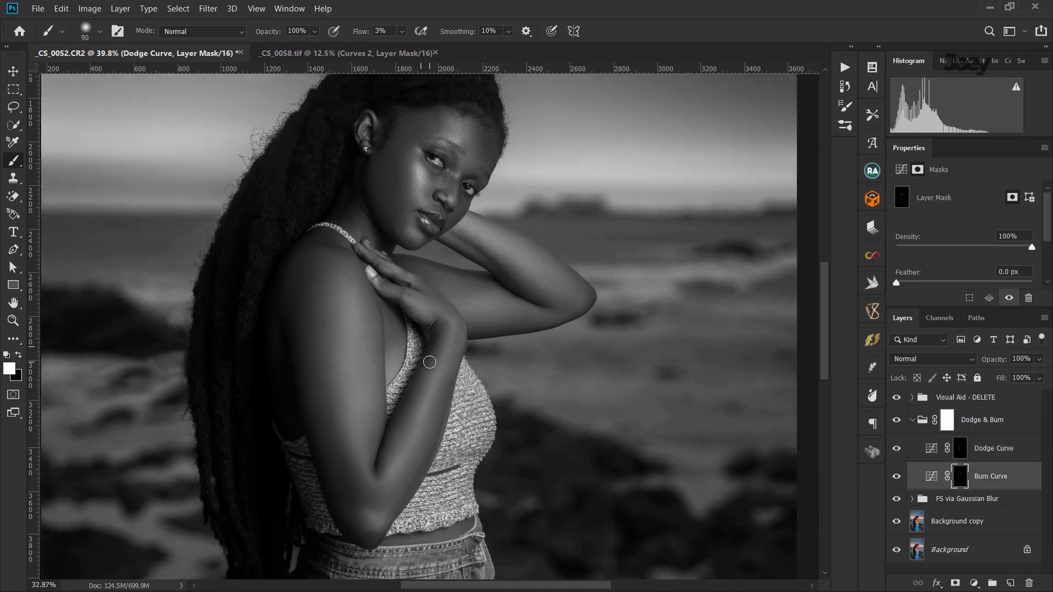
scroll(449, 473, up, 3)
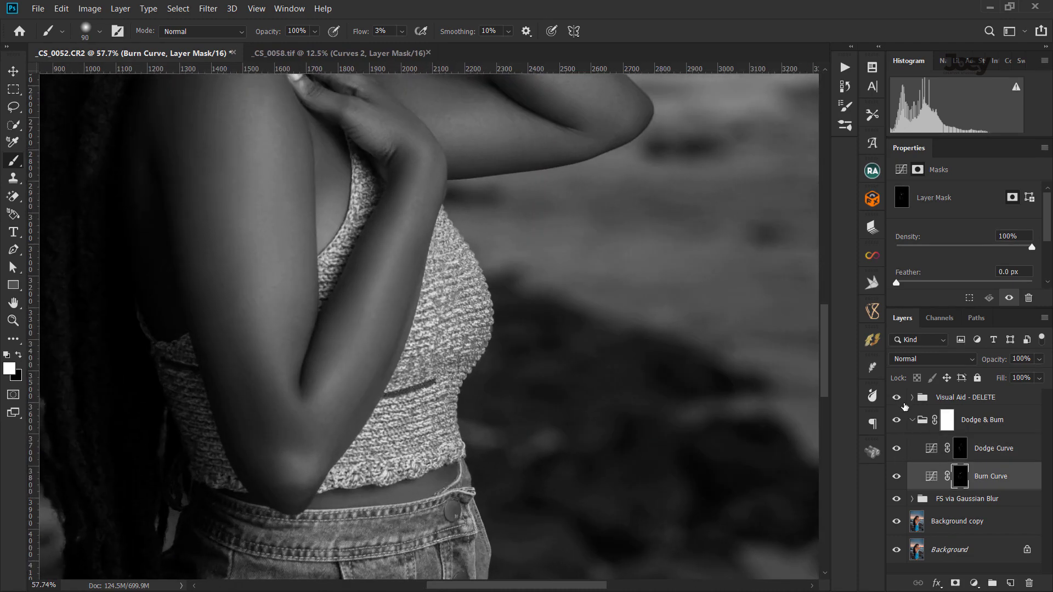
Hide Visual Aid - DELETE to view colour and expand the Dodge & Burn group.
click(896, 398)
scroll(603, 440, down, 1)
scroll(600, 442, down, 2)
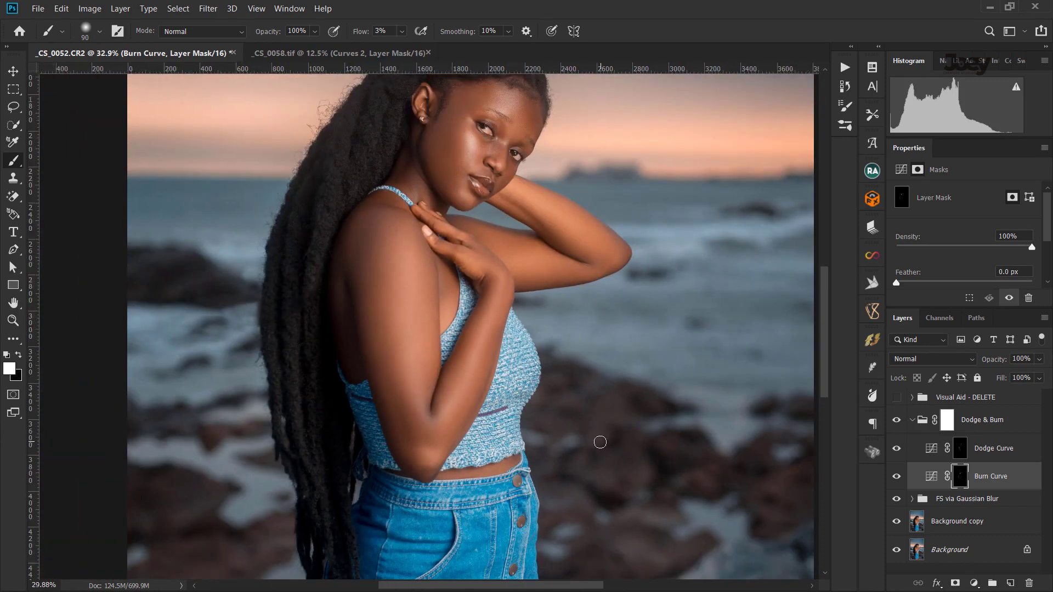
scroll(600, 442, down, 2)
click(912, 420)
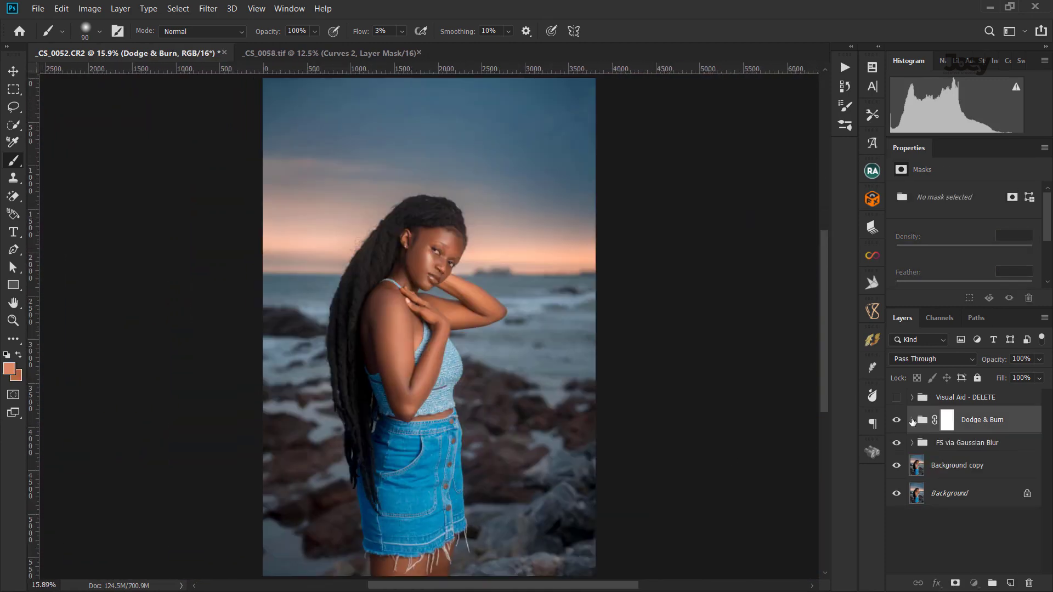
click(913, 420)
Touch up on the Dodge Curve and Burn Curve masks with a 200–300 brush.
click(960, 448)
key(bracketright)
key(bracketright)
key(bracketright)
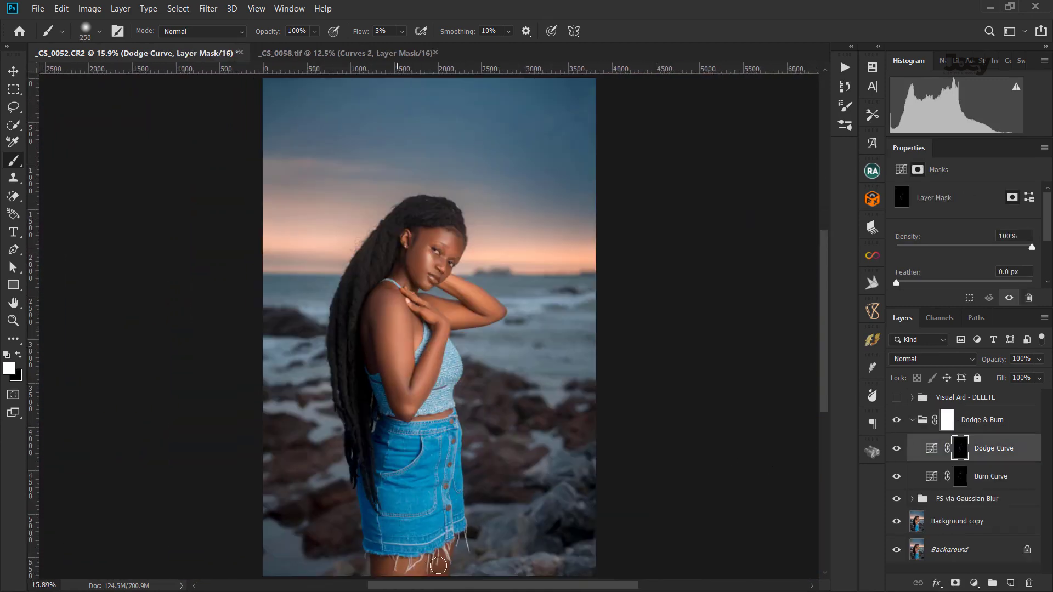
key(bracketright)
key(alt+bracketleft)
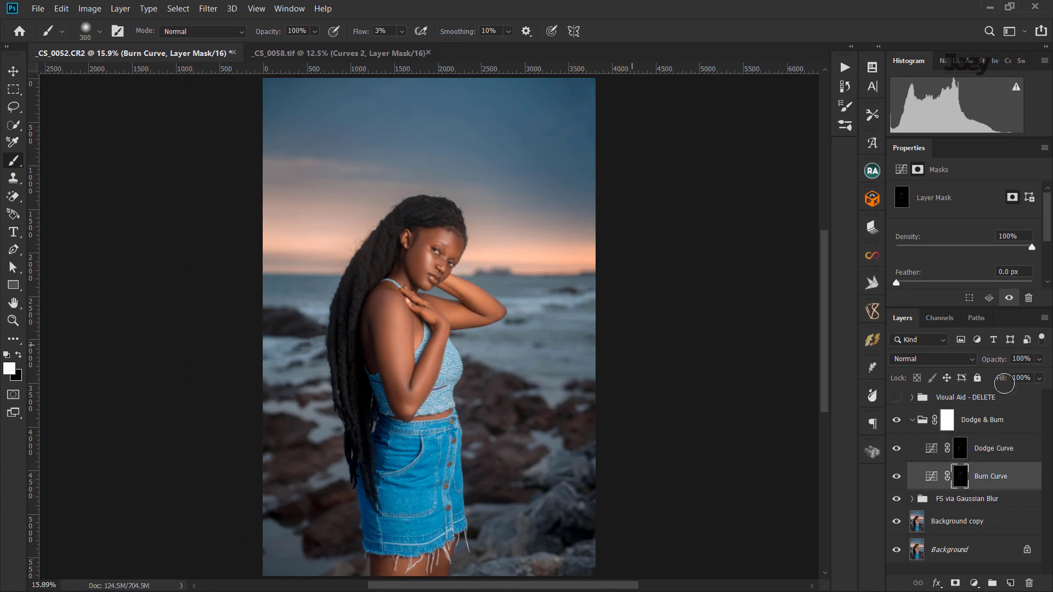
key(bracketleft)
key(bracketleft)
key(alt+bracketright)
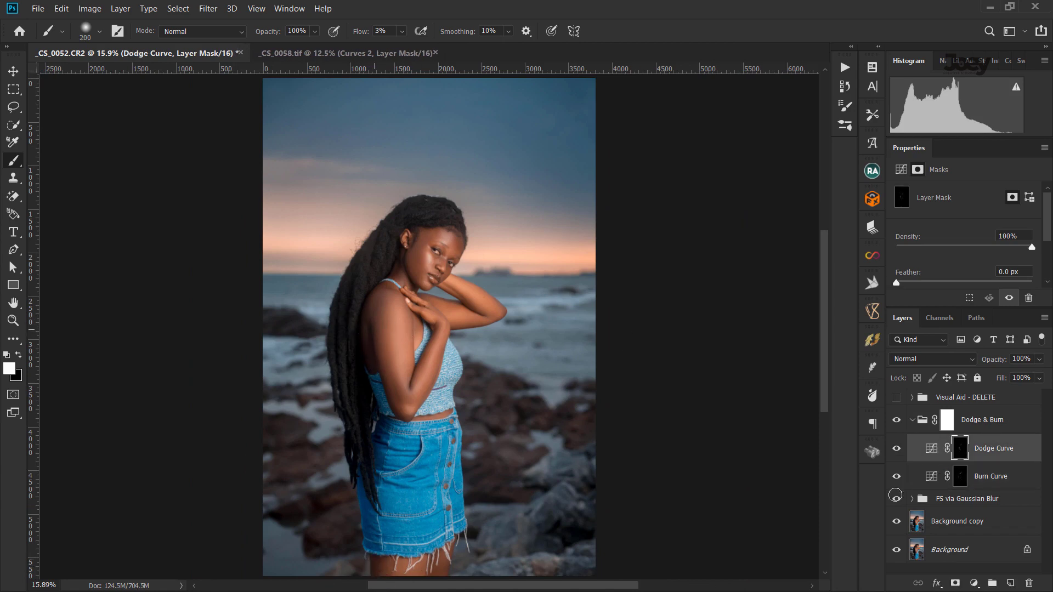
key(bracketright)
key(bracketright)
key(alt+bracketleft)
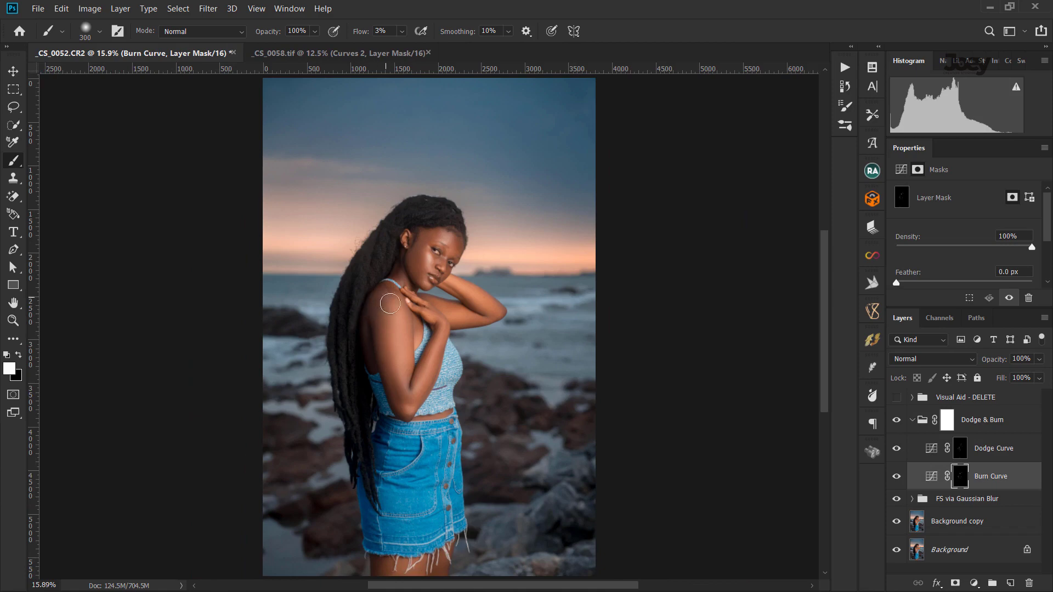
Hide Dodge & Burn and High Frequency: Texture, selecting Correcting Tones in FS via Gaussian Blur.
scroll(424, 430, up, 10)
click(912, 420)
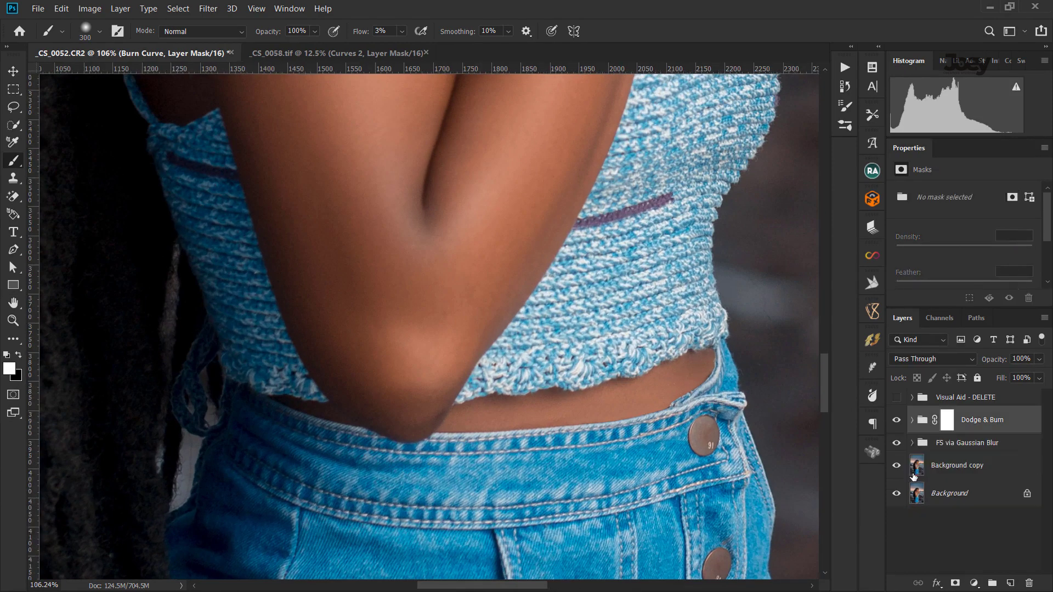
click(911, 443)
click(967, 521)
click(896, 420)
click(897, 493)
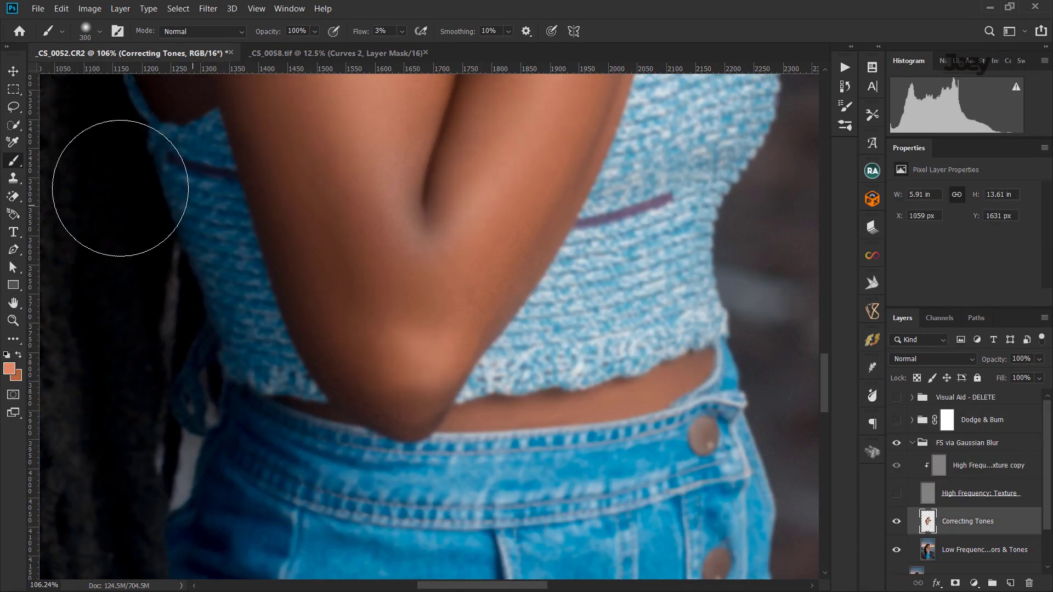
Switch to the Mixer Brush at size 70 and zoom in on the face.
right_click(13, 160)
click(61, 200)
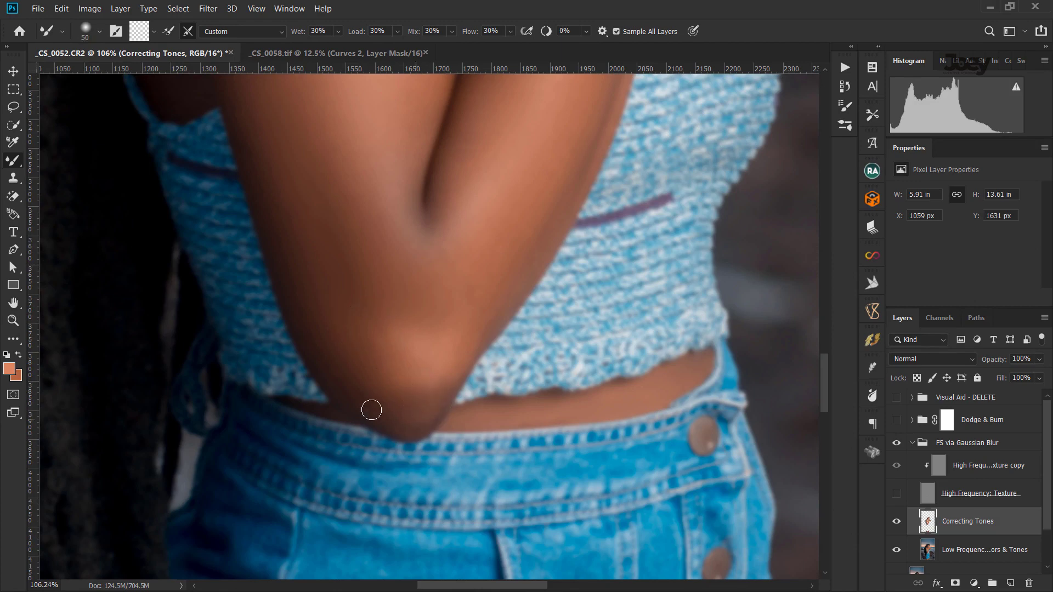
key(bracketright)
key(bracketright)
drag(469, 232, 279, 557)
mouse_move(329, 449)
mouse_down()
mouse_move(552, 228)
mouse_move(536, 284)
mouse_up()
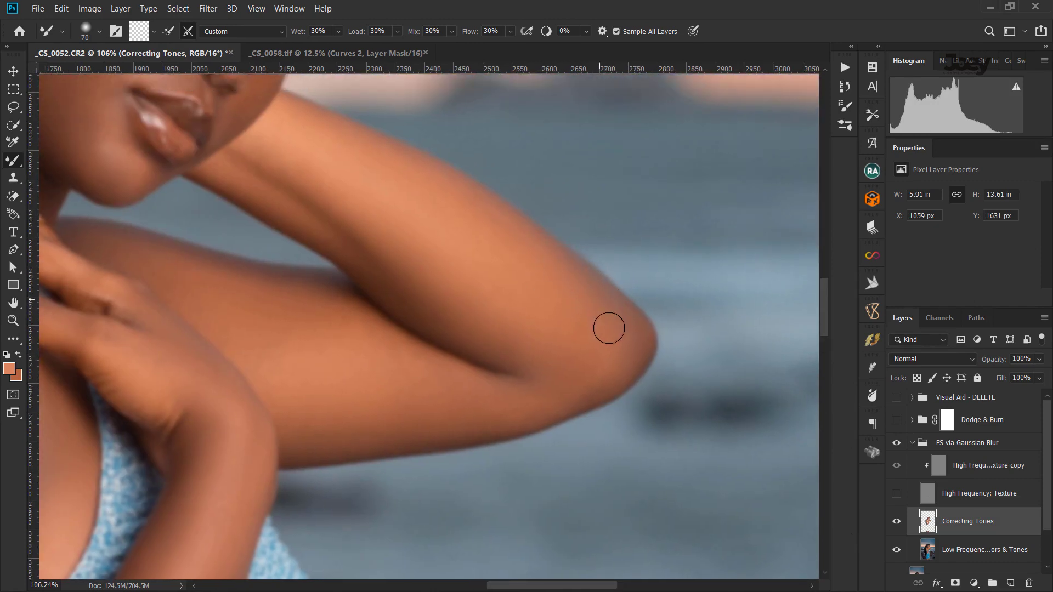
key(ctrl+0)
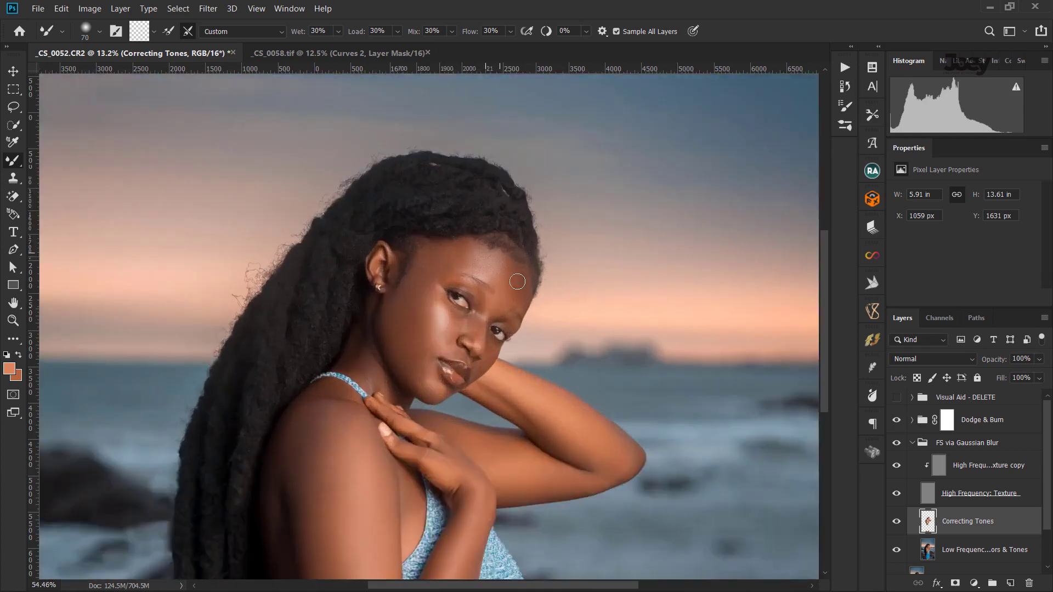
key(ctrl+plus)
Compare with Dodge & Burn, then target the Burn Curve mask with a black size-200 brush.
click(897, 420)
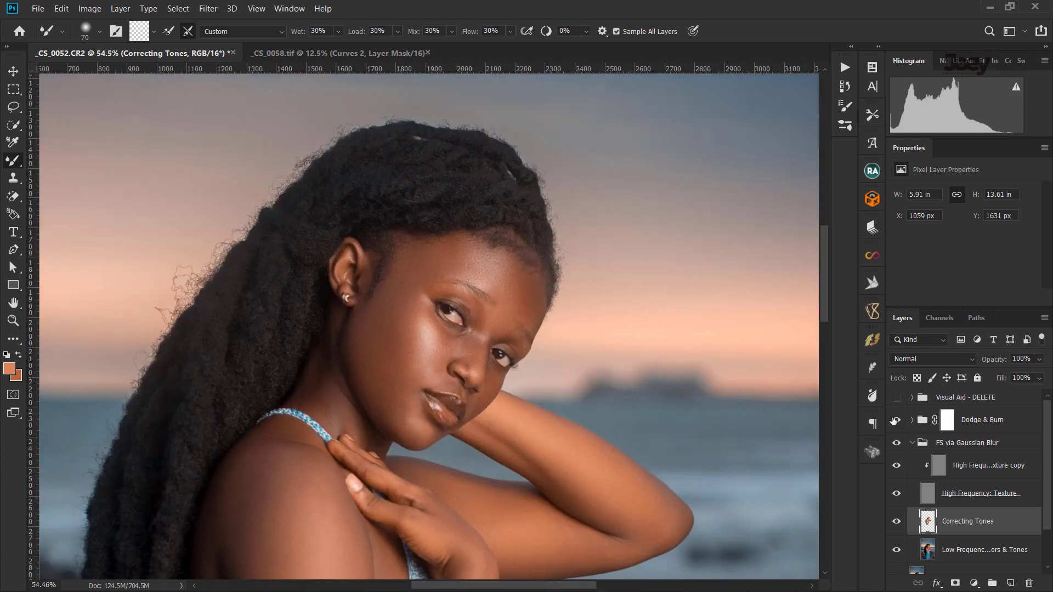
click(913, 421)
click(959, 476)
right_click(14, 161)
click(55, 157)
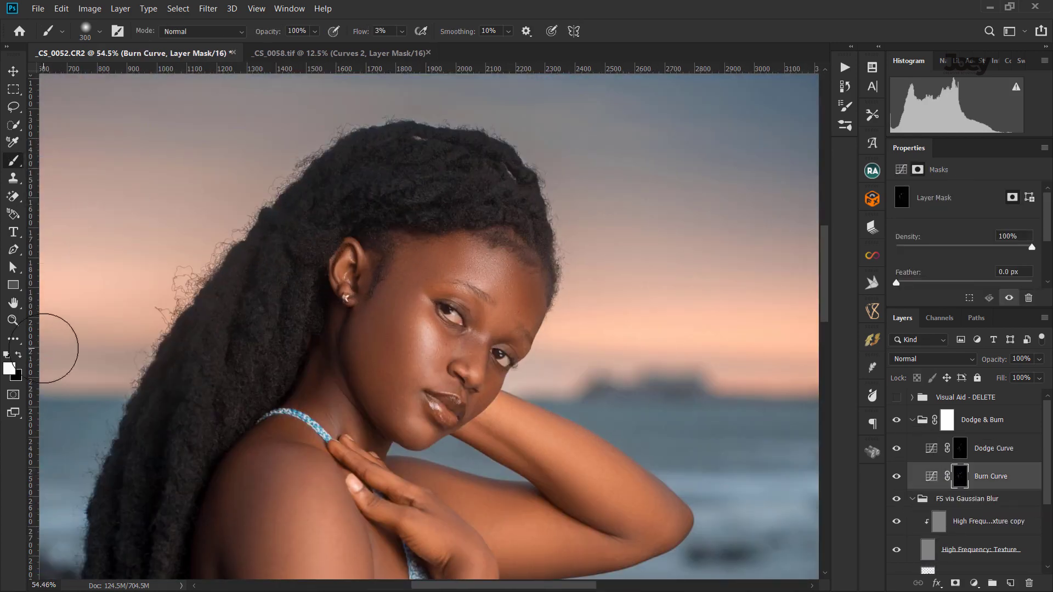
key(x)
key(bracketleft)
key(bracketleft)
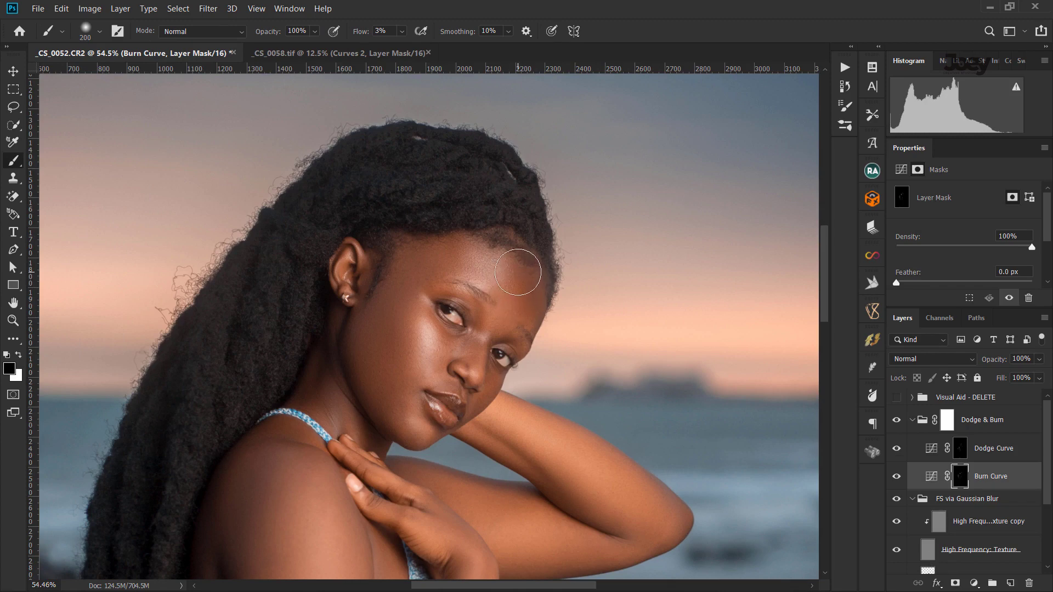
Change the paint colour to white and shrink the brush to 90.
scroll(563, 279, down, 3)
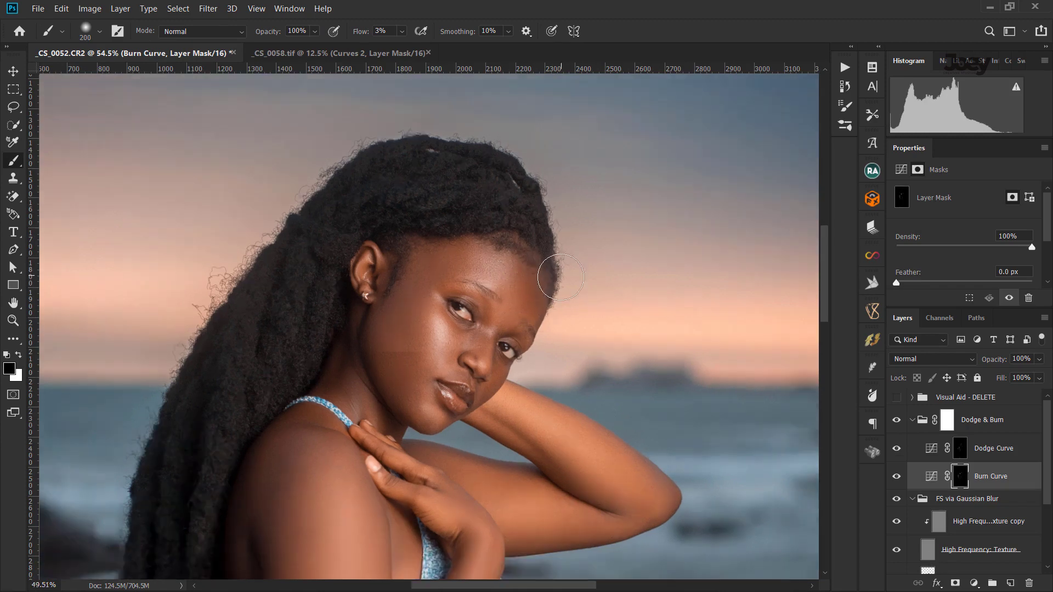
scroll(598, 314, up, 4)
key(x)
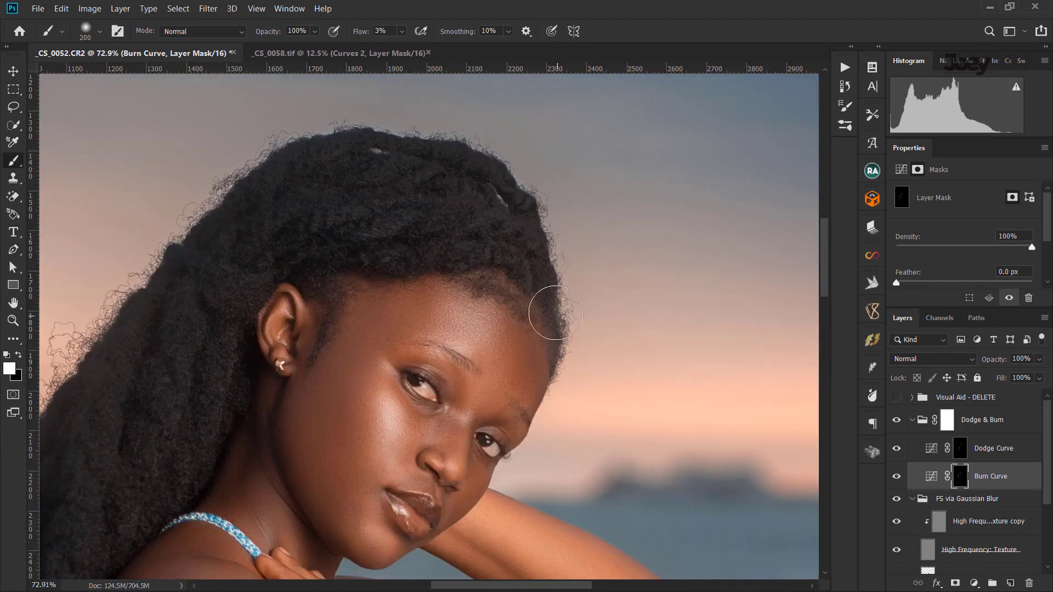
key(bracketleft)
key(bracketleft)
key(bracketleft)
scroll(550, 341, down, 3)
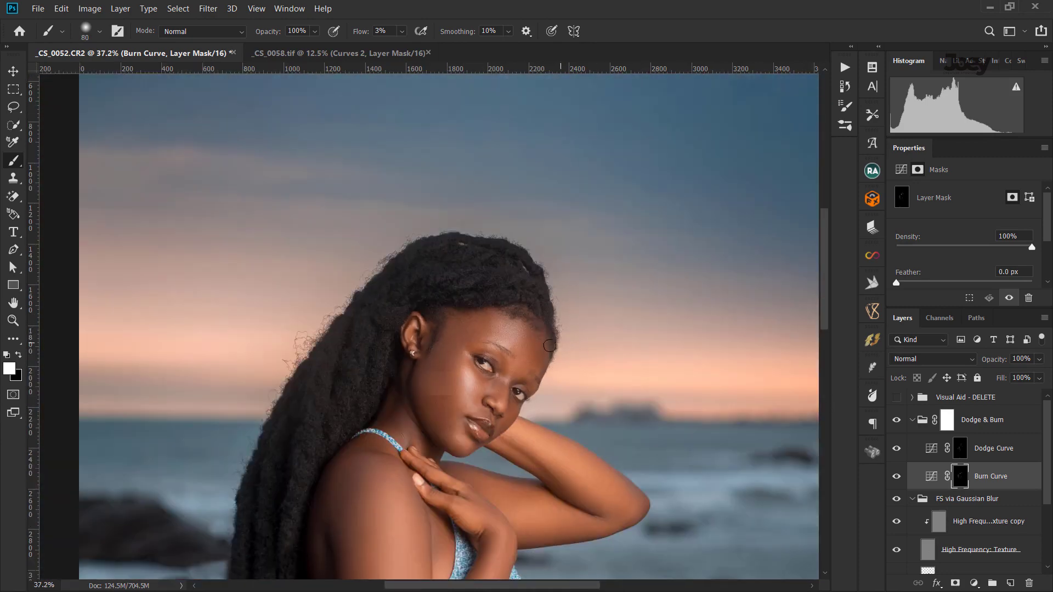
scroll(584, 393, down, 3)
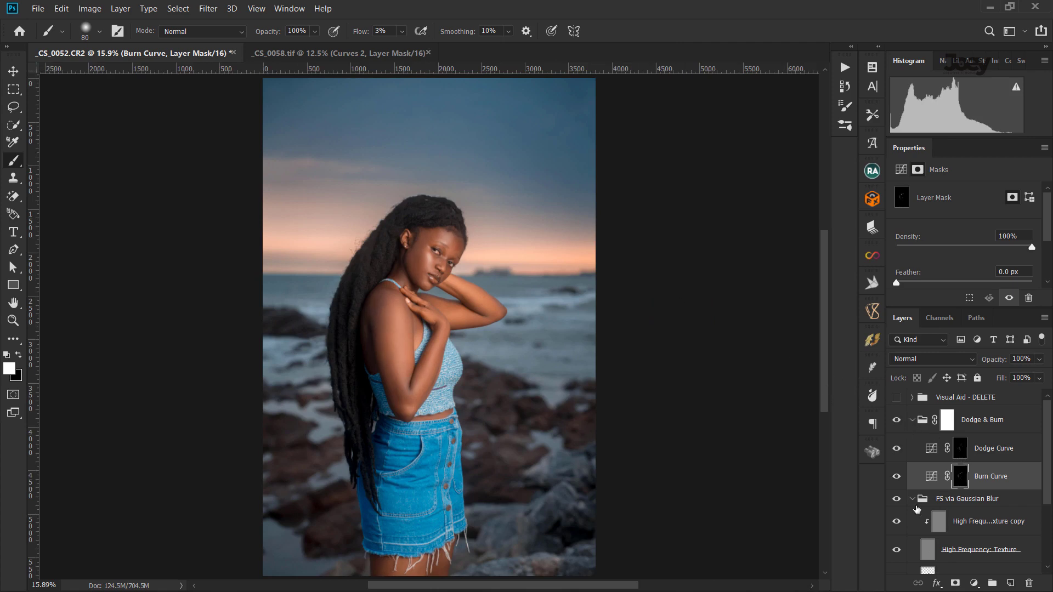
Hide Dodge & Burn and High Frequency: Texture, select Correcting Tones, brush size 125.
click(896, 420)
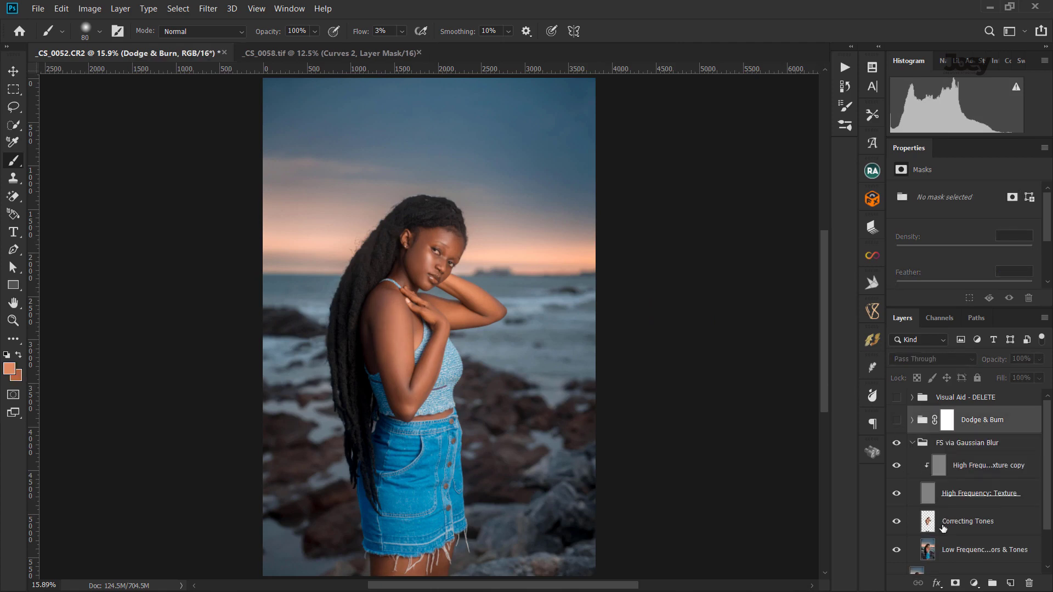
click(928, 522)
click(896, 493)
scroll(419, 239, up, 5)
key(bracketright)
key(bracketright)
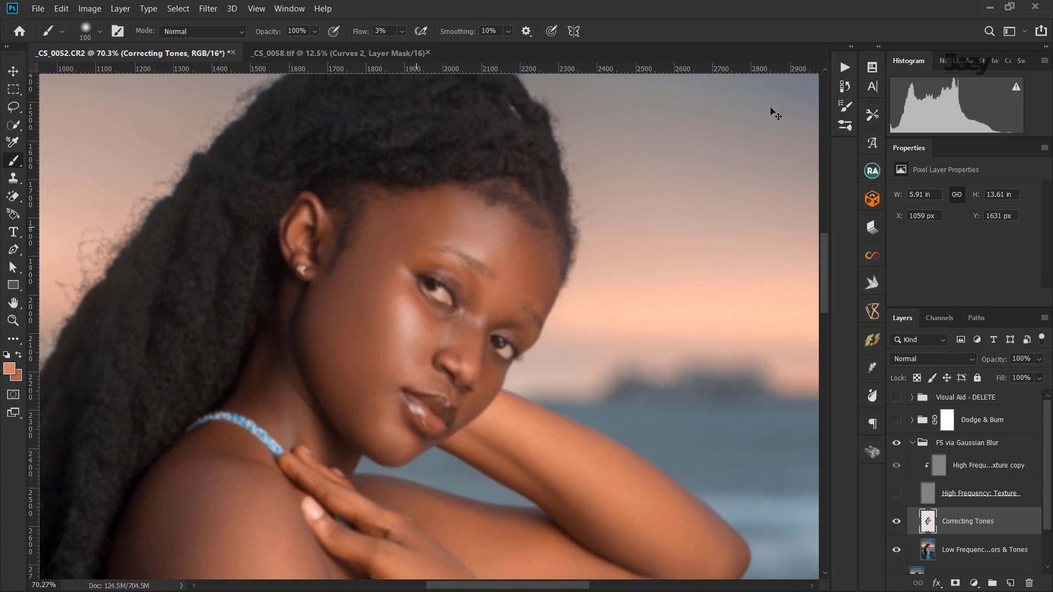
click(845, 86)
key(bracketright)
Re-show Texture and Dodge & Burn and burn darker tone onto the forehead's Burn Curve mask.
click(896, 492)
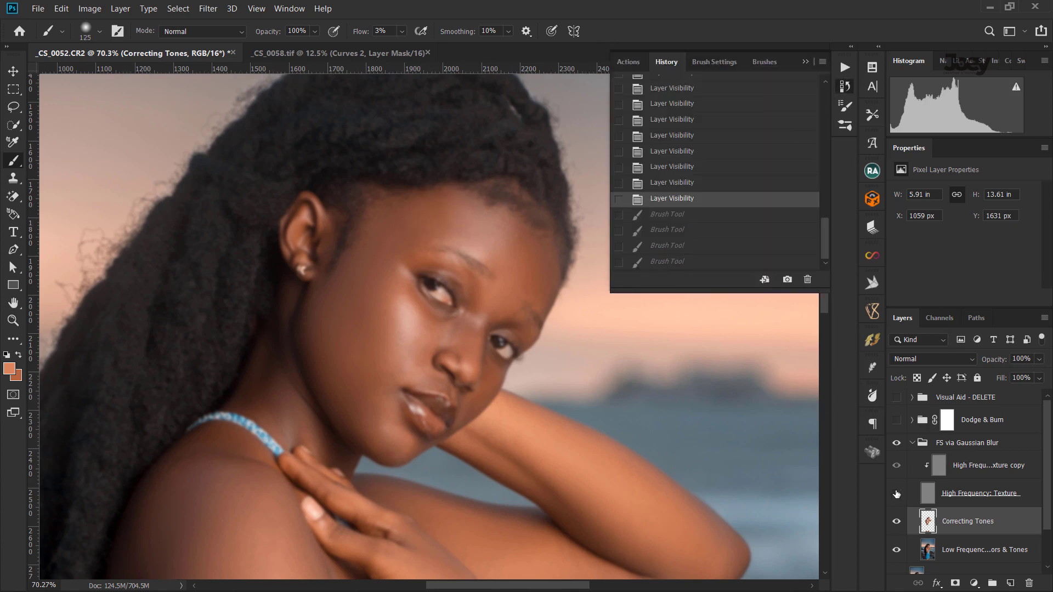
click(896, 420)
click(959, 476)
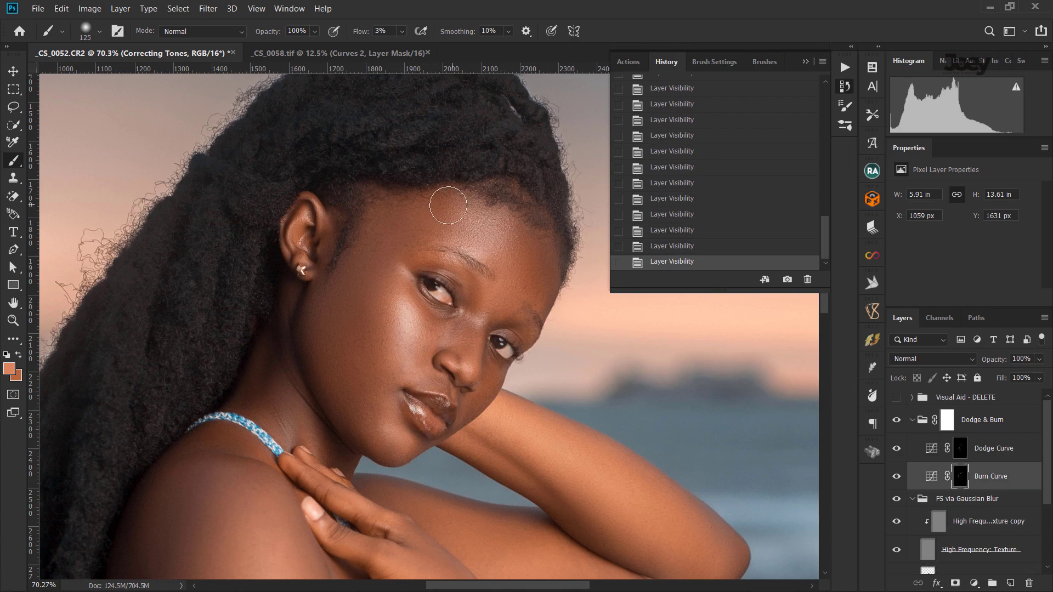
mouse_move(449, 204)
mouse_down()
mouse_move(449, 192)
mouse_move(444, 219)
mouse_up()
key(d)
scroll(490, 292, down, 5)
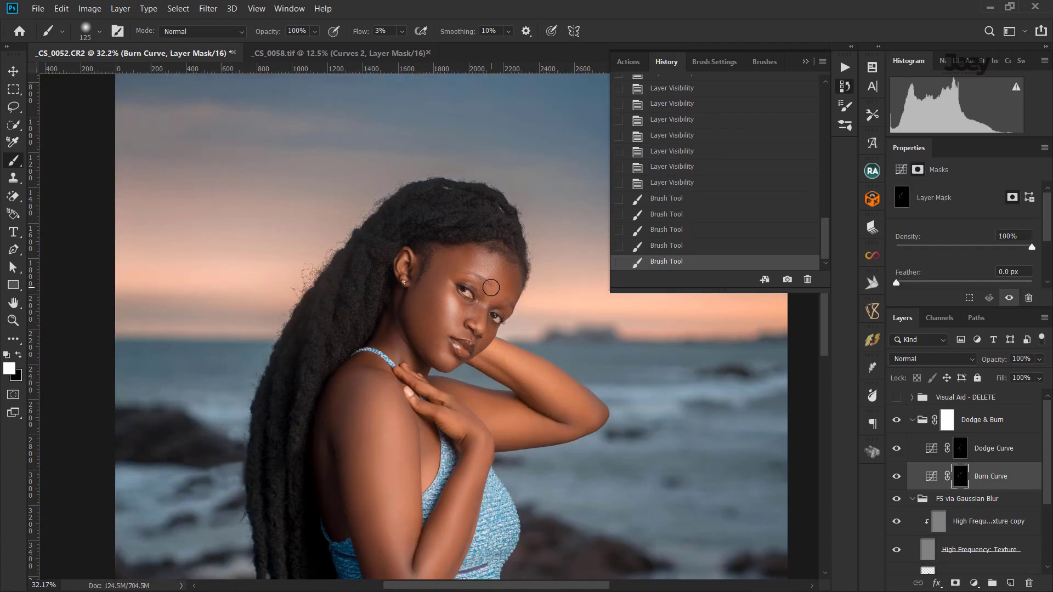
click(803, 62)
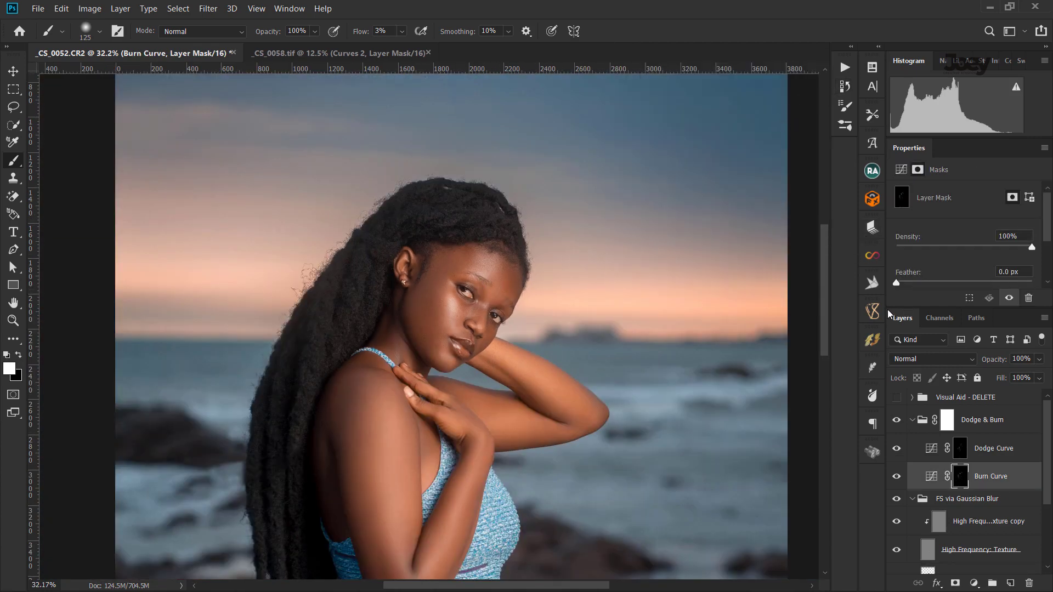
Revert the burn strokes in History and hide Dodge & Burn and High Frequency: Texture.
click(845, 86)
click(672, 208)
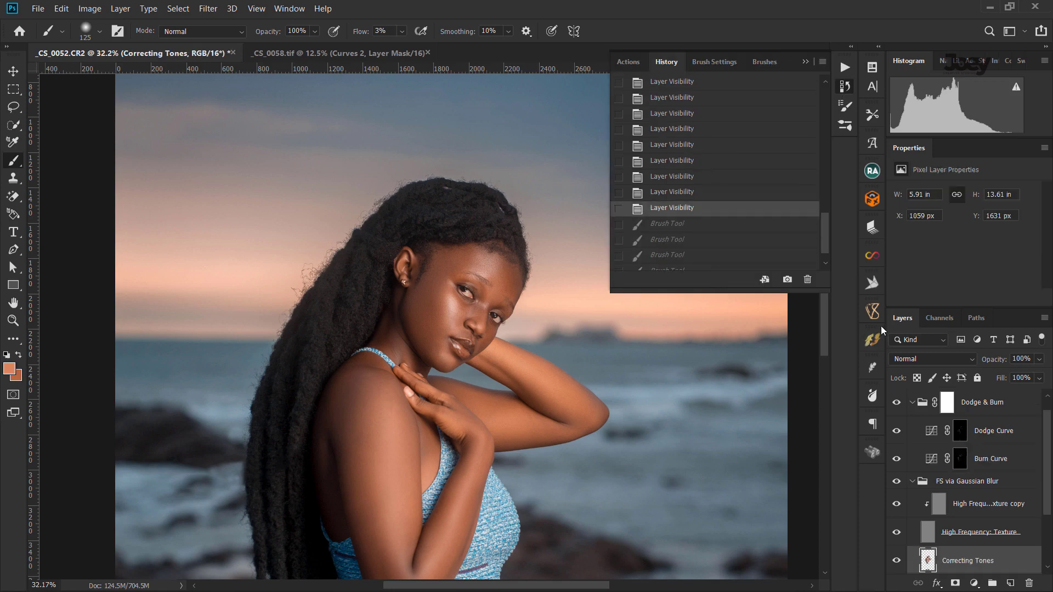
click(896, 402)
click(895, 532)
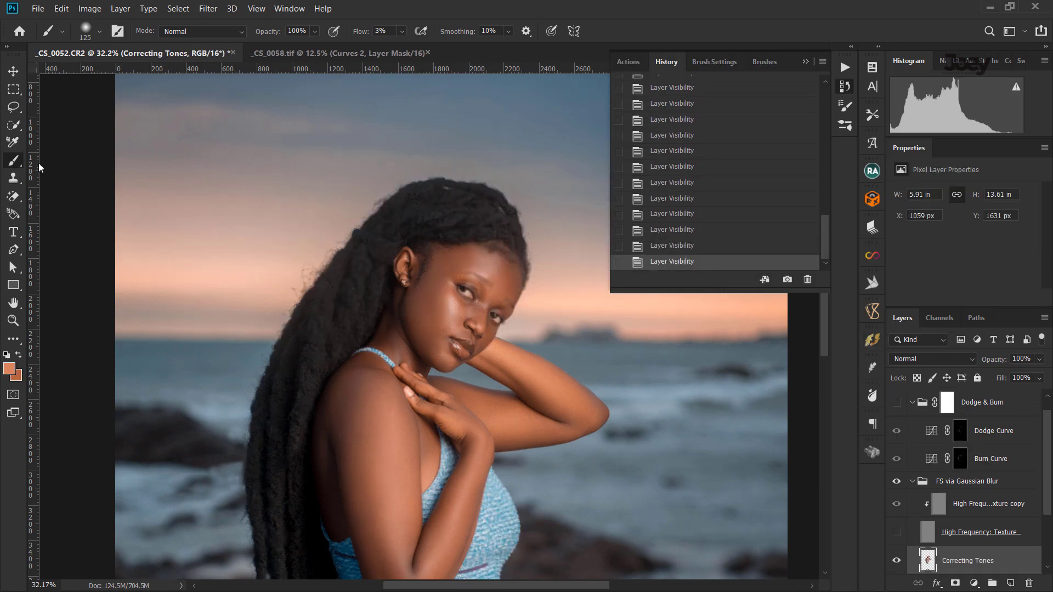
Blend the forehead tones with the Mixer Brush, then delete the Visual Aid - DELETE group.
right_click(15, 160)
click(78, 199)
alt+scroll(474, 238, up, 3)
mouse_move(477, 235)
mouse_down()
mouse_move(488, 235)
mouse_move(477, 248)
mouse_up()
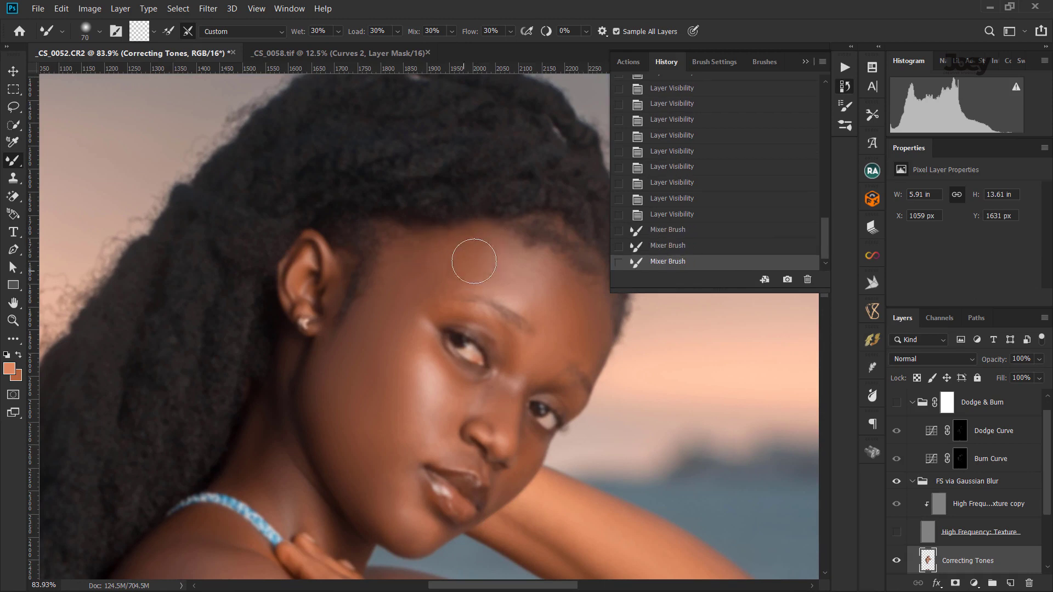
scroll(580, 296, down, 3)
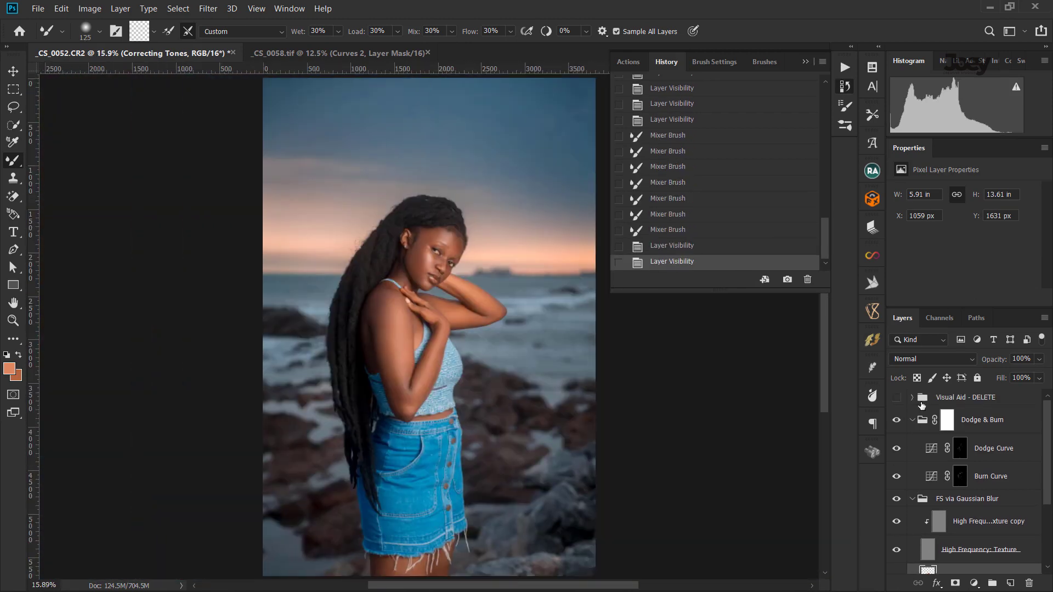
click(921, 406)
key(Delete)
Collapse the groups, adjust Dodge & Burn opacity, and toggle it to compare before and after.
click(912, 402)
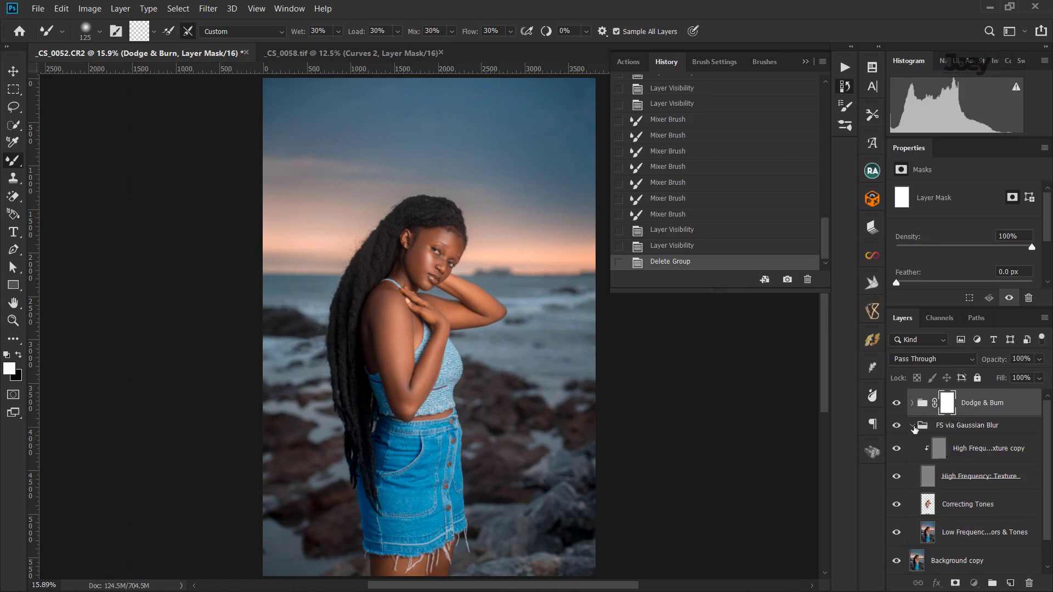
click(912, 425)
click(896, 403)
click(896, 403)
click(897, 403)
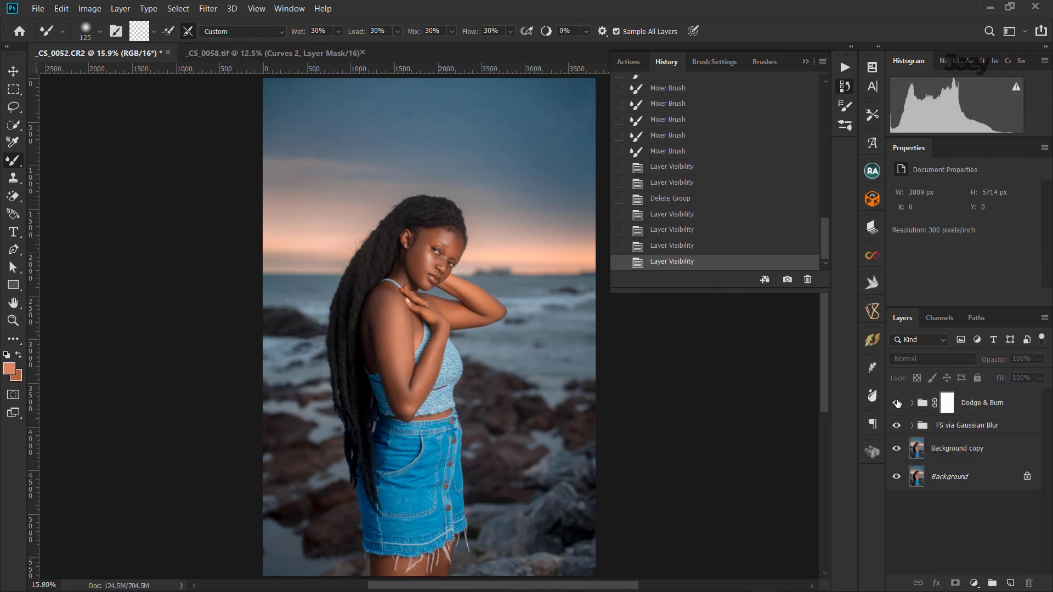
click(981, 406)
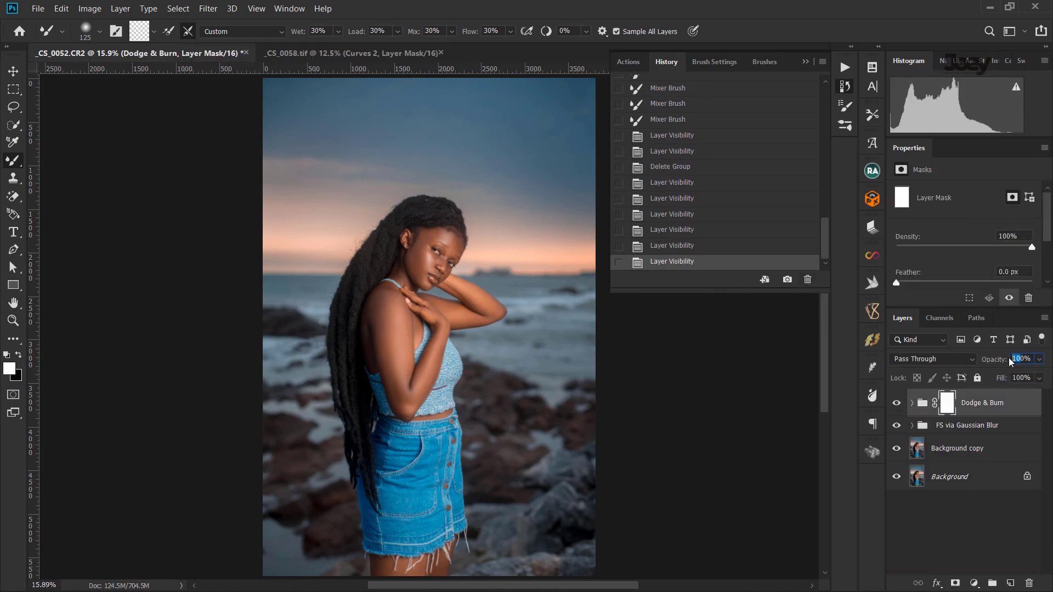
click(1021, 359)
text(80)
click(983, 518)
click(896, 403)
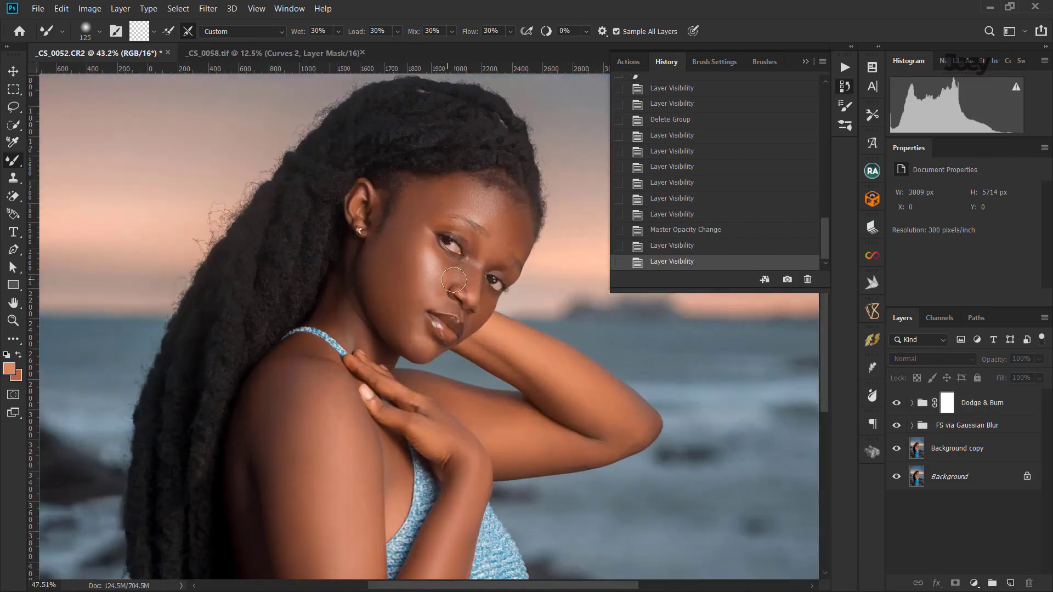
Patch small blemishes around the eyes and forehead, then fit the photo and collapse FS via Gaussian Blur.
key(j)
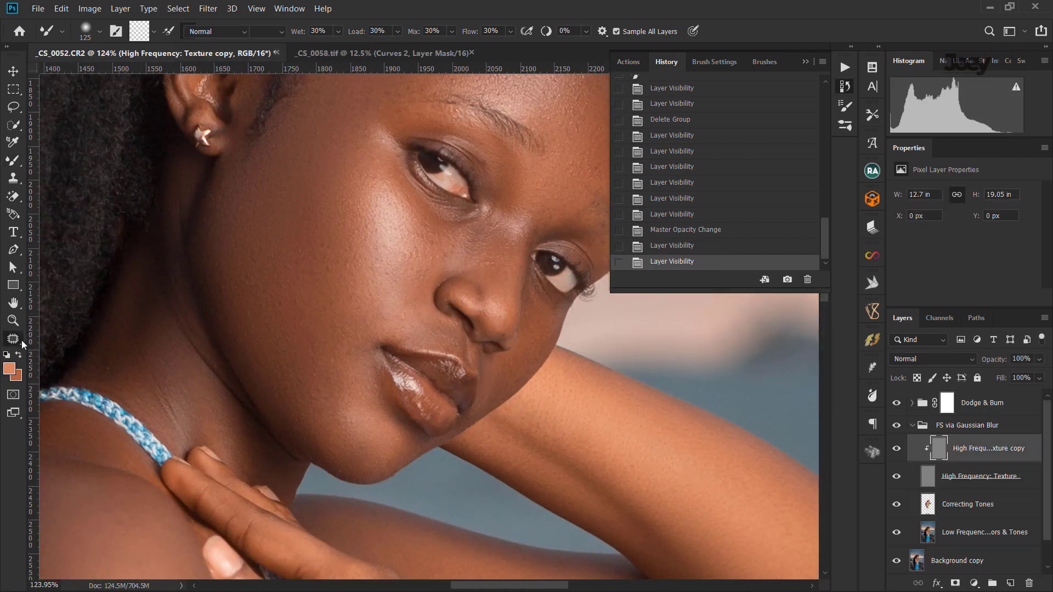
scroll(477, 268, up, 4)
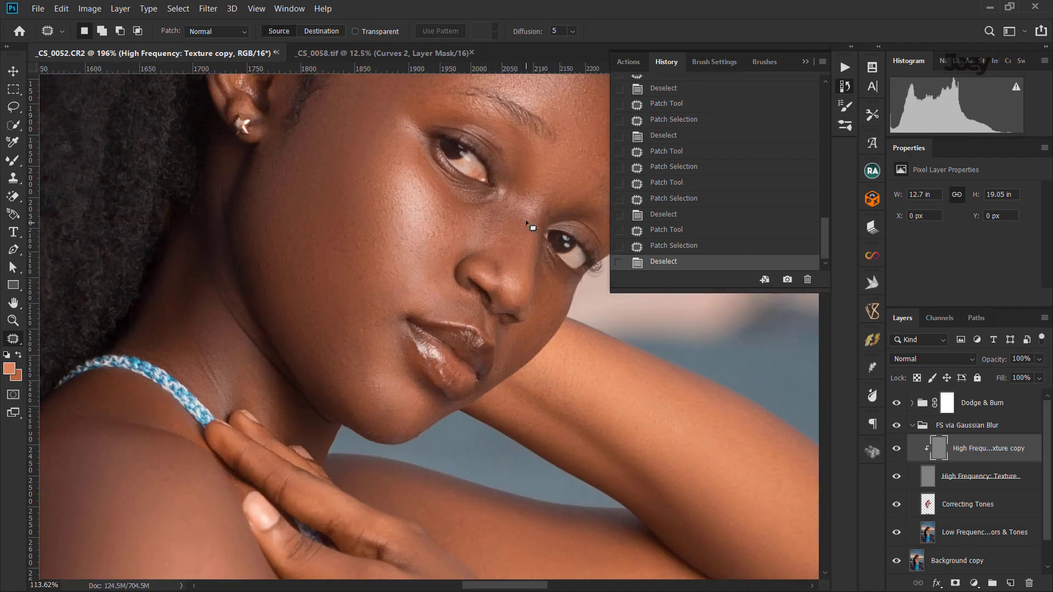
scroll(459, 220, up, 2)
scroll(461, 241, up, 2)
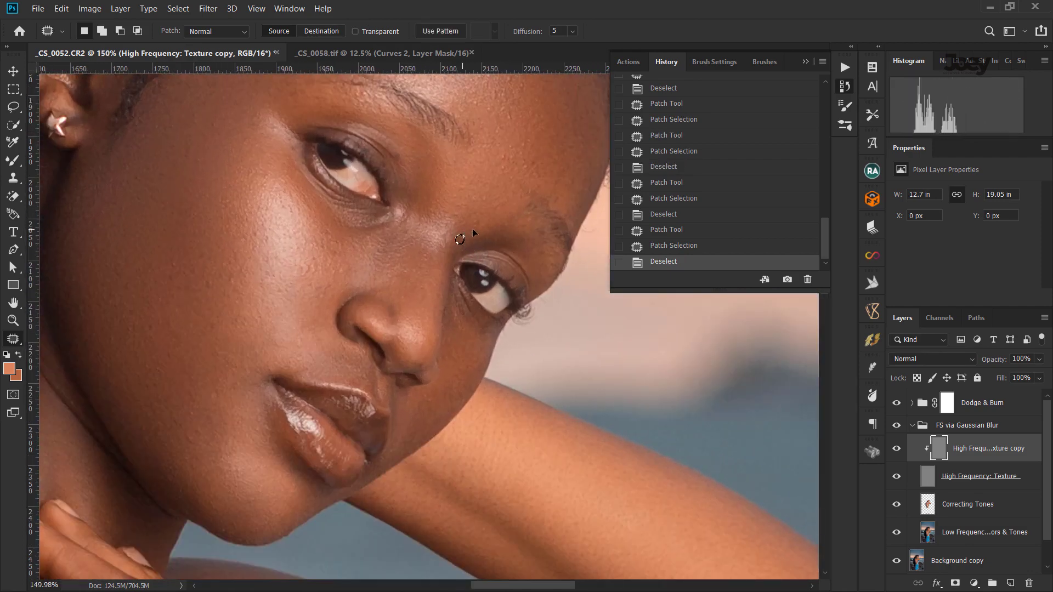
scroll(439, 244, down, 2)
scroll(433, 246, down, 2)
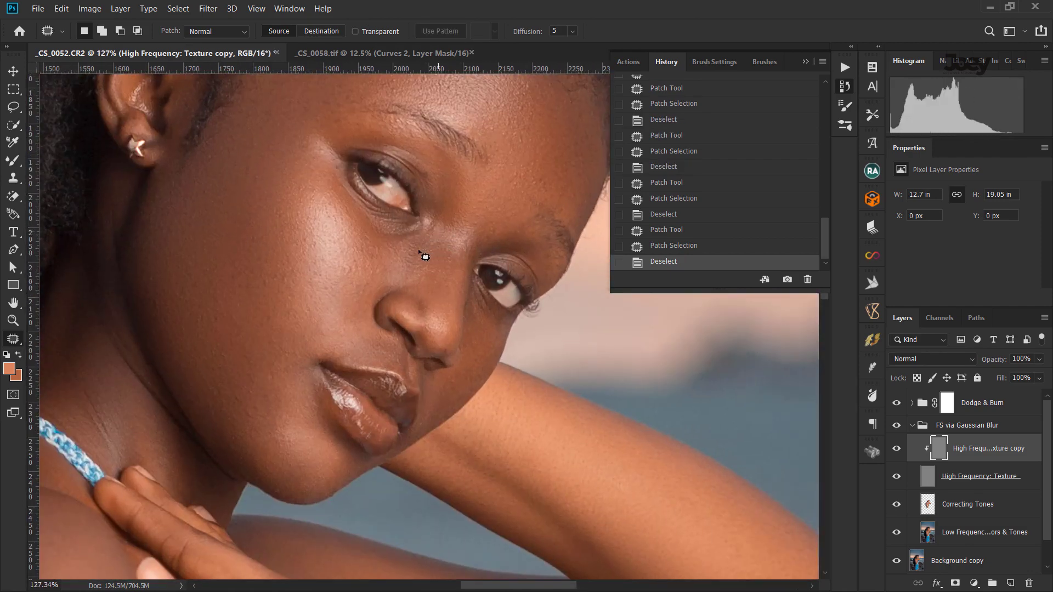
scroll(427, 257, down, 2)
scroll(428, 258, down, 1)
scroll(457, 384, up, 4)
scroll(457, 384, up, 4)
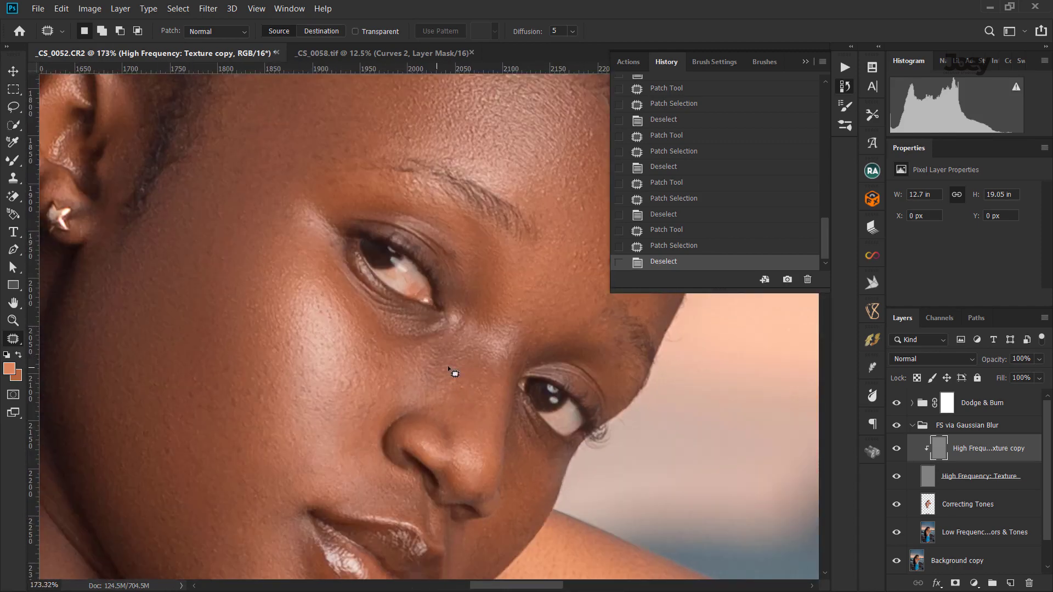
scroll(436, 367, down, 3)
scroll(460, 266, up, 5)
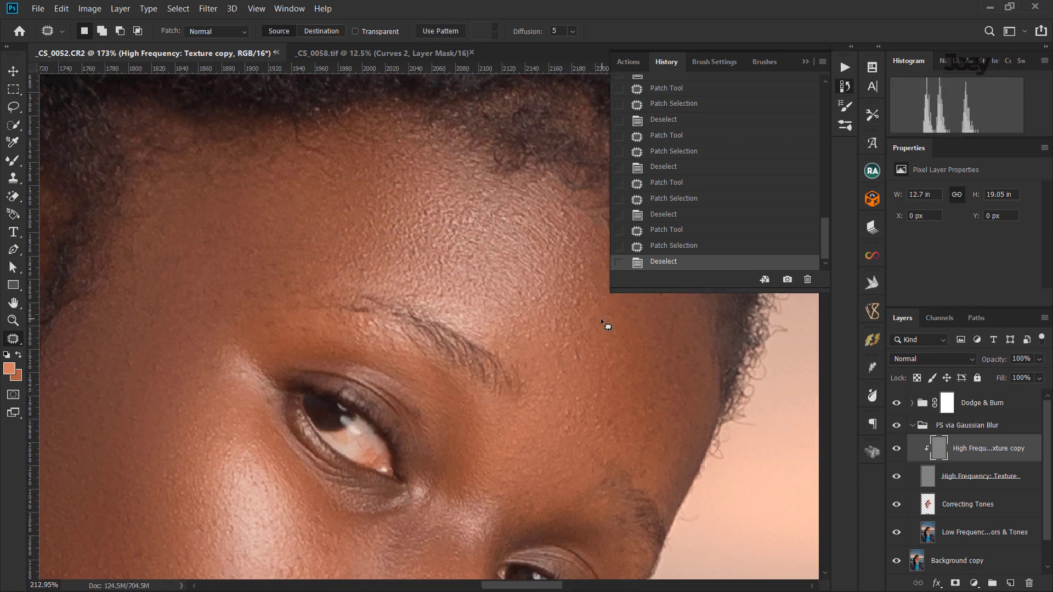
key(ctrl+0)
click(911, 425)
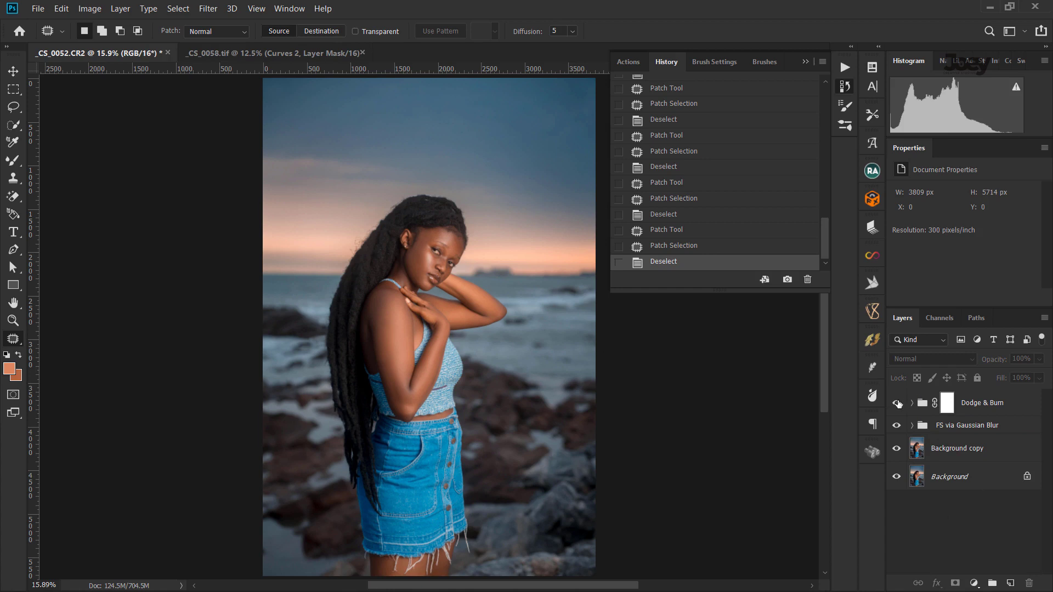
Run the Eyes N Teeth Whitening action.
click(845, 86)
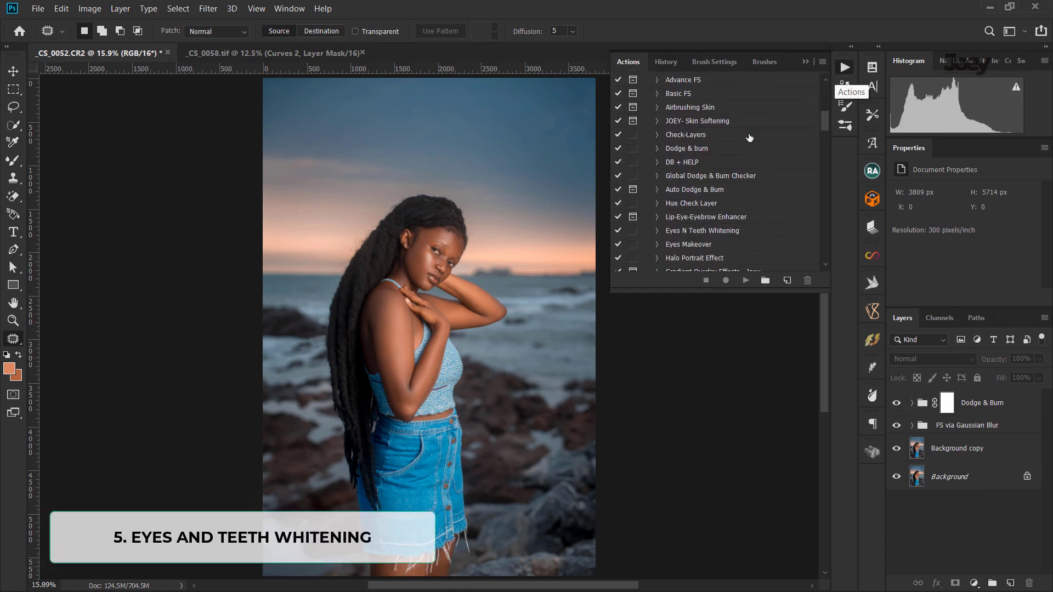
scroll(749, 137, down, 1)
click(725, 202)
click(745, 280)
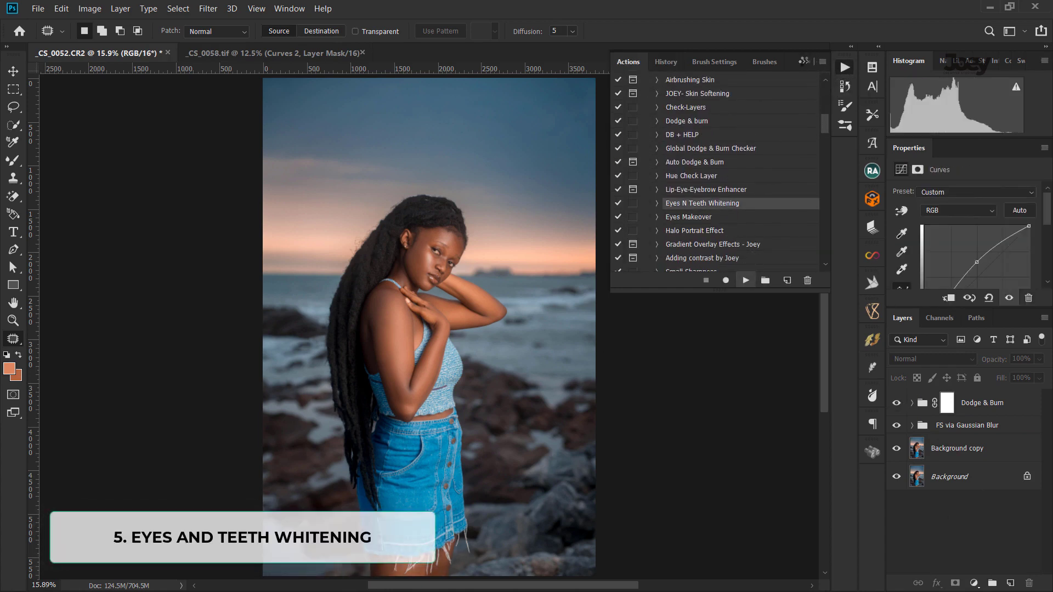
click(845, 67)
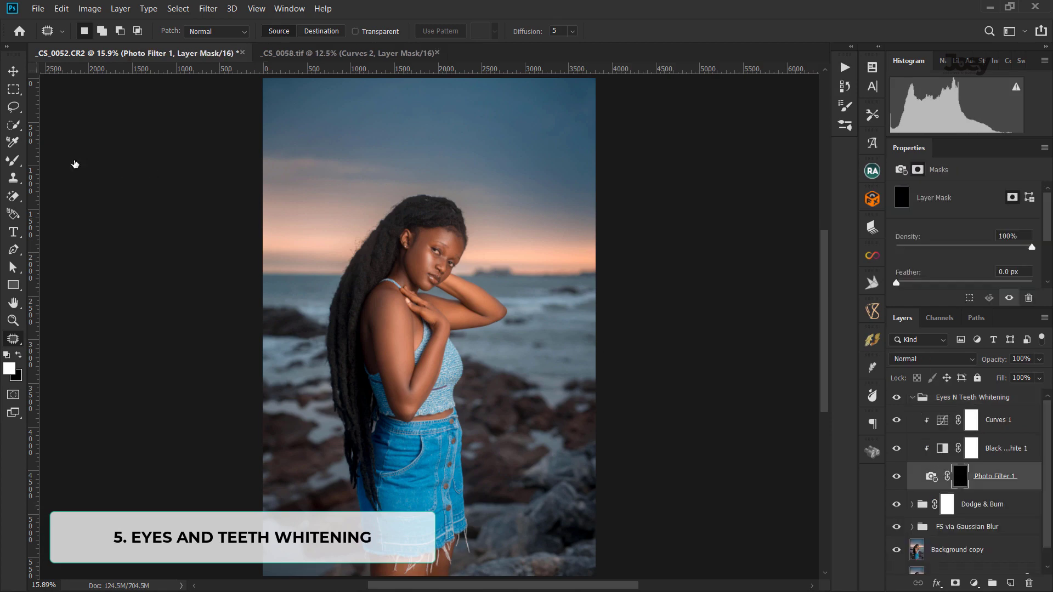
Paint white at 100% with a small brush over both eye whites on the Photo Filter mask.
click(13, 160)
text(100)
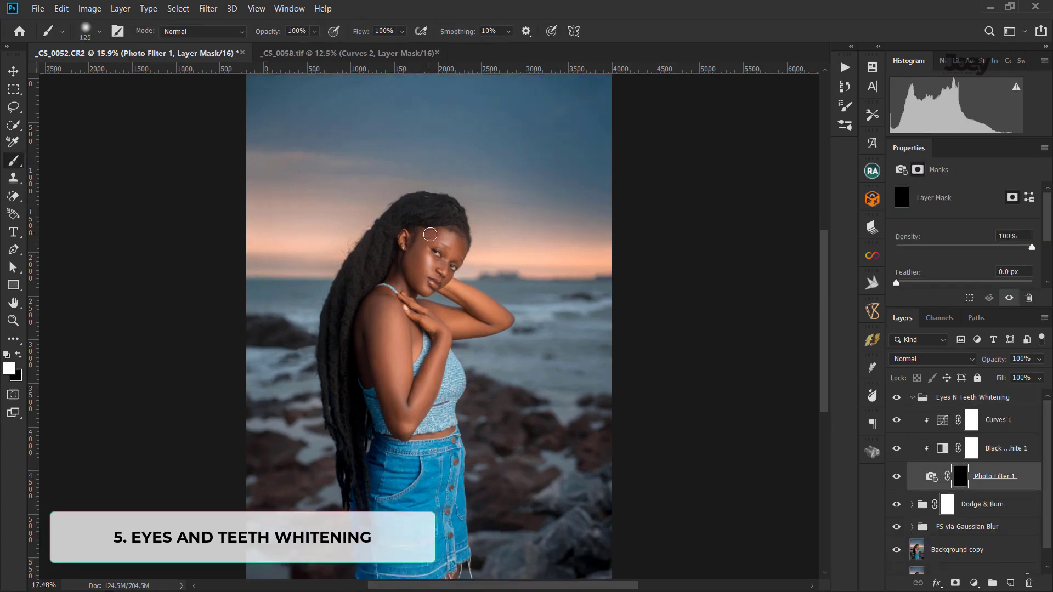
scroll(440, 272, up, 8)
key(bracketleft)
key(bracketleft)
key(bracketleft)
scroll(440, 272, up, 1)
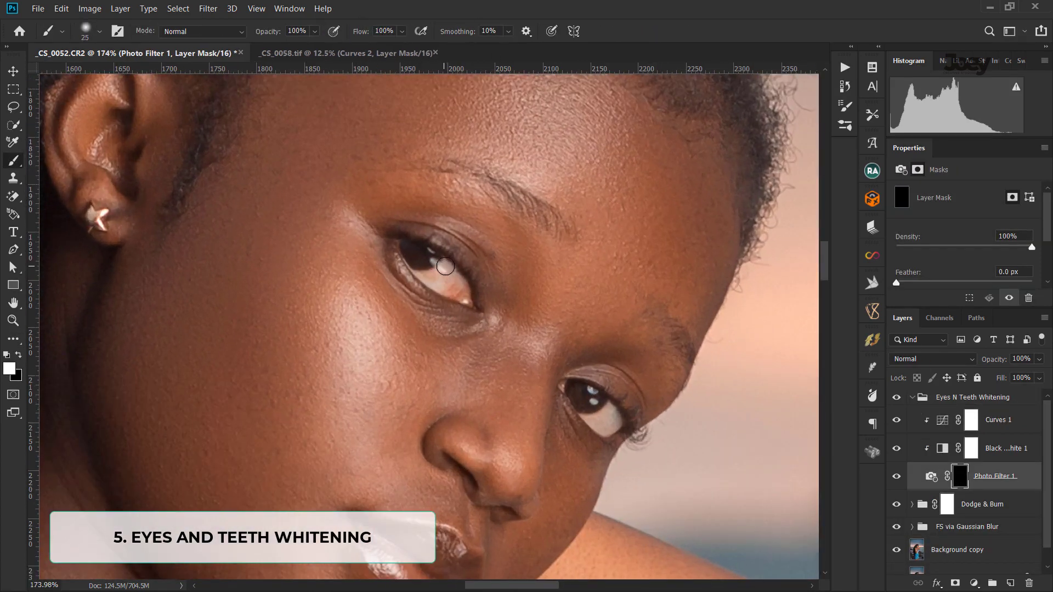
mouse_move(442, 267)
mouse_down()
mouse_move(433, 277)
mouse_move(463, 296)
mouse_up()
key(bracketleft)
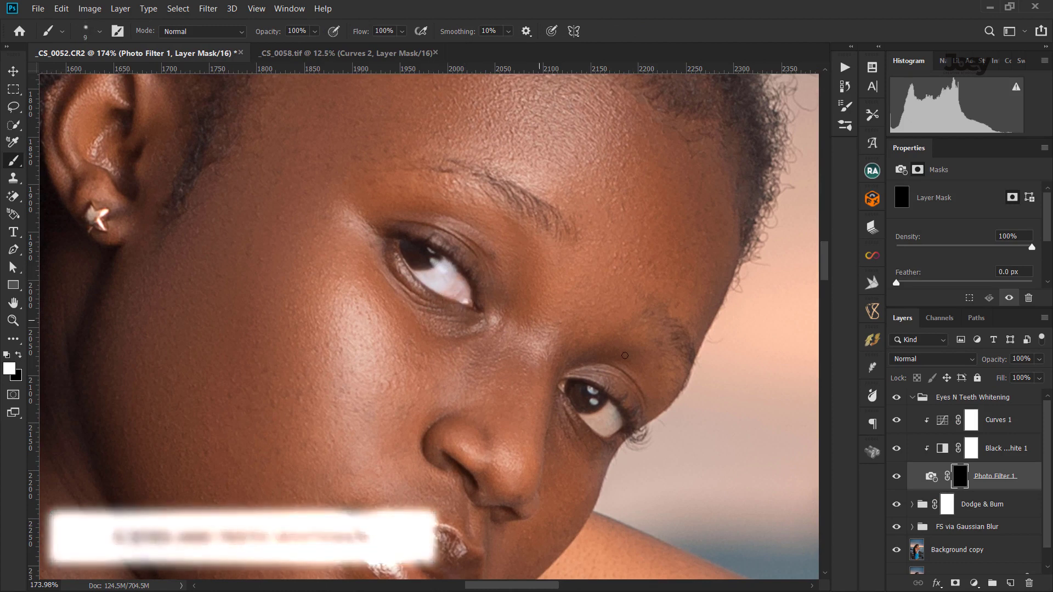
key(bracketleft)
key(bracketleft)
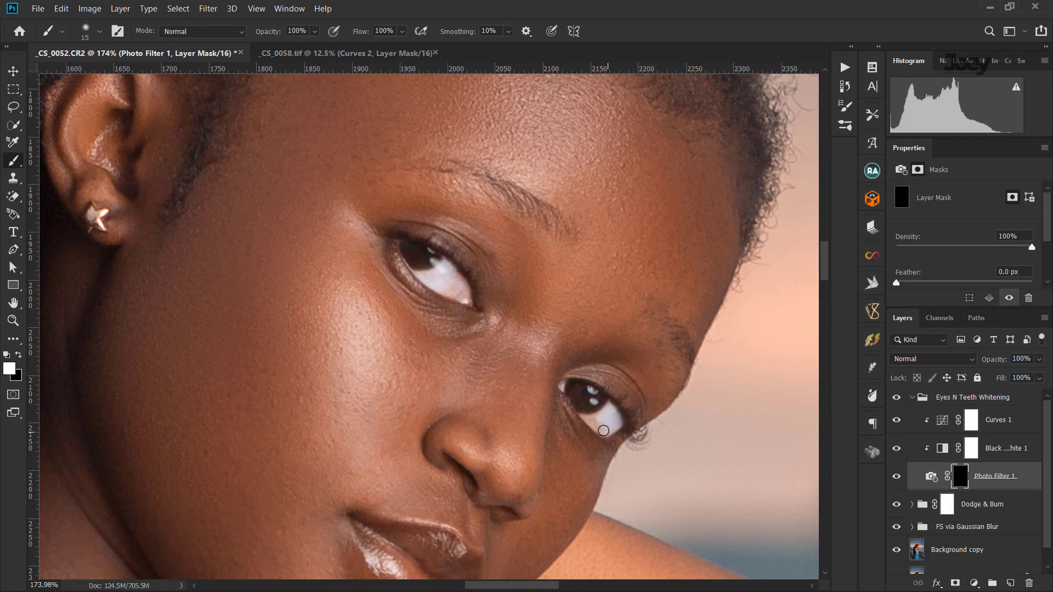
drag(603, 430, 597, 416)
key(ctrl+0)
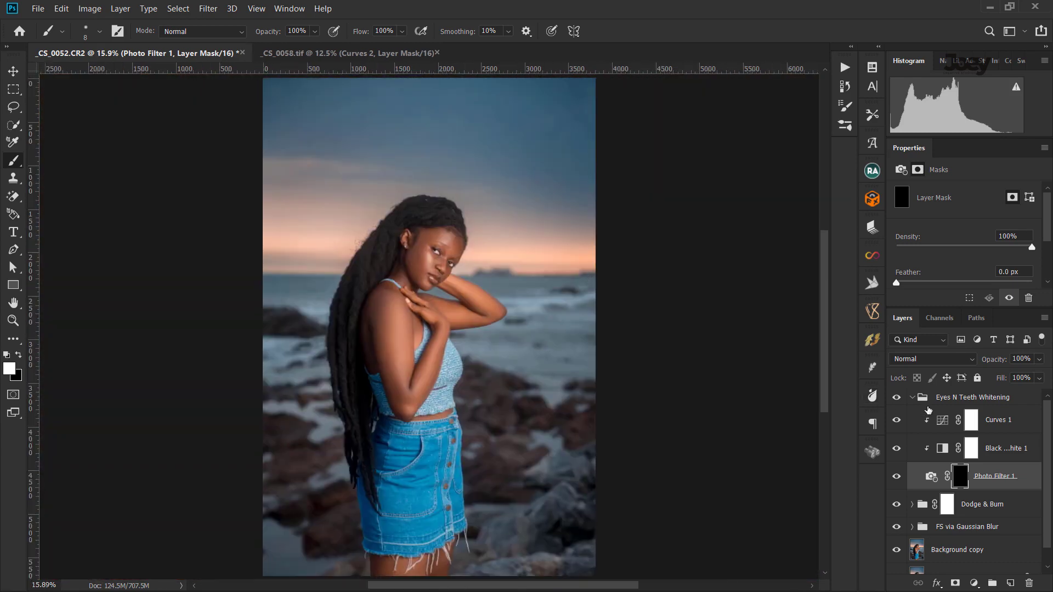
Collapse and deselect Eyes N Teeth Whitening, fit the photo, and expand FS via Gaussian Blur.
click(911, 397)
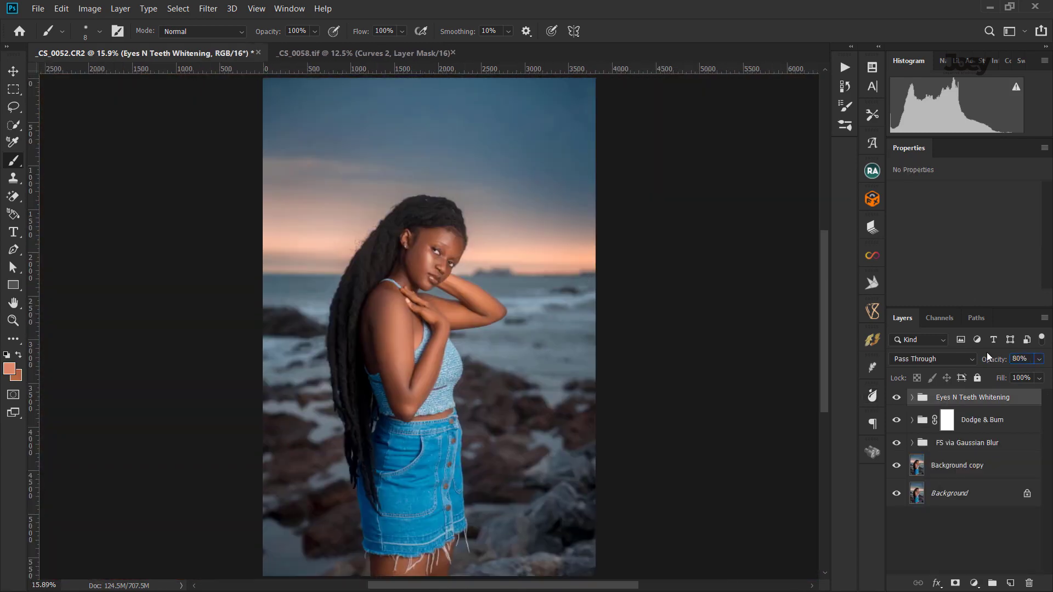
scroll(505, 306, up, 3)
scroll(504, 306, up, 3)
scroll(505, 306, down, 5)
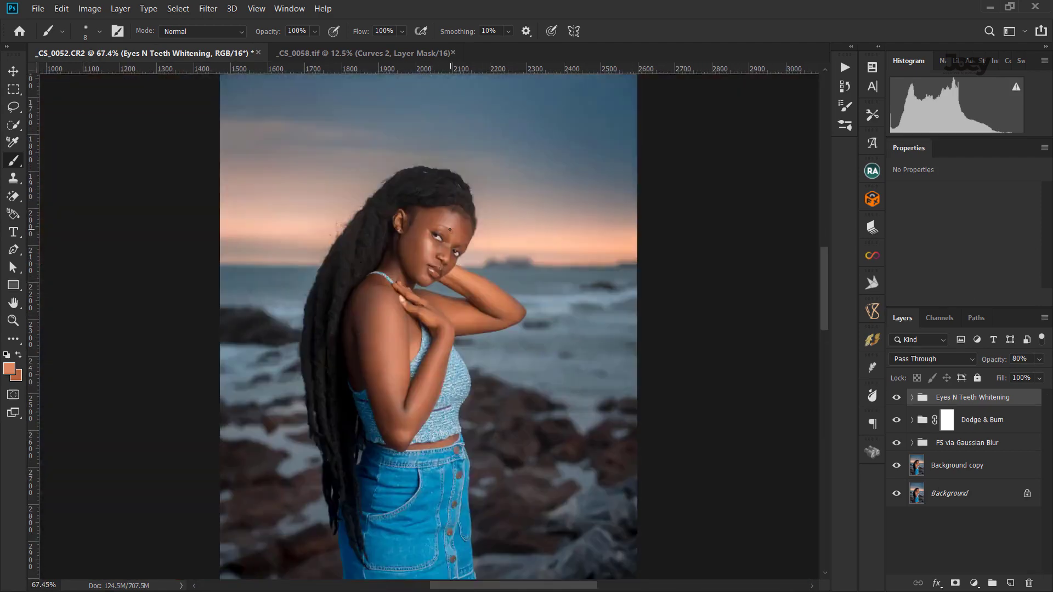
scroll(504, 306, down, 3)
key(ctrl+0)
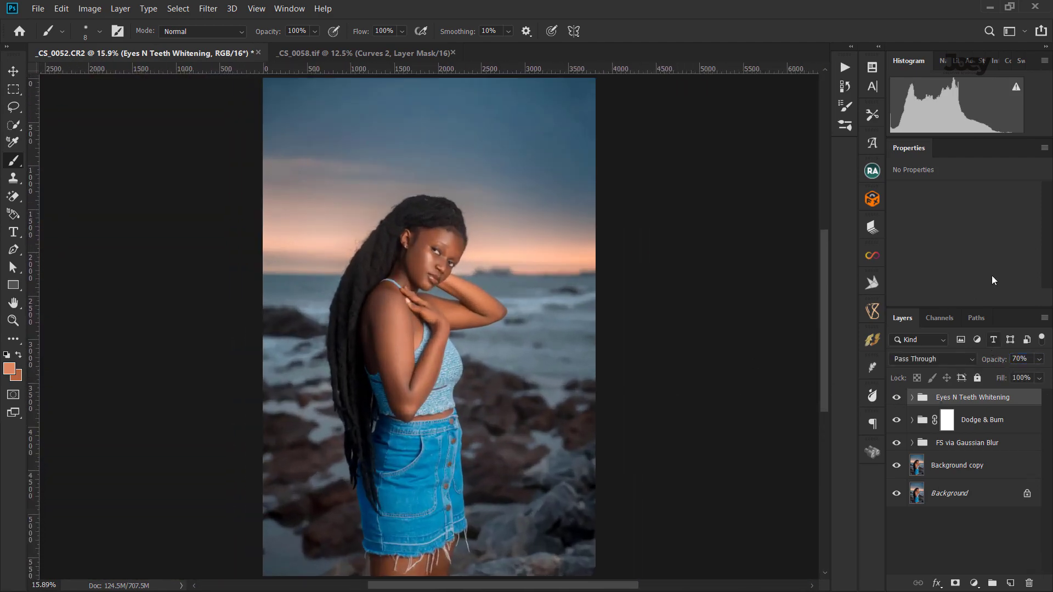
click(1007, 486)
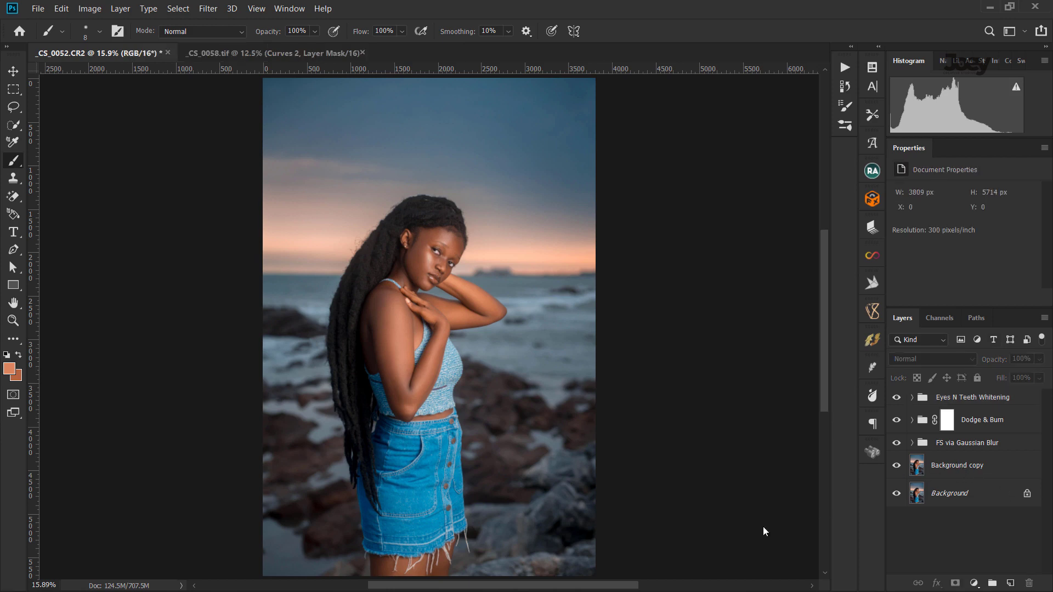
scroll(448, 414, up, 3)
scroll(448, 414, down, 3)
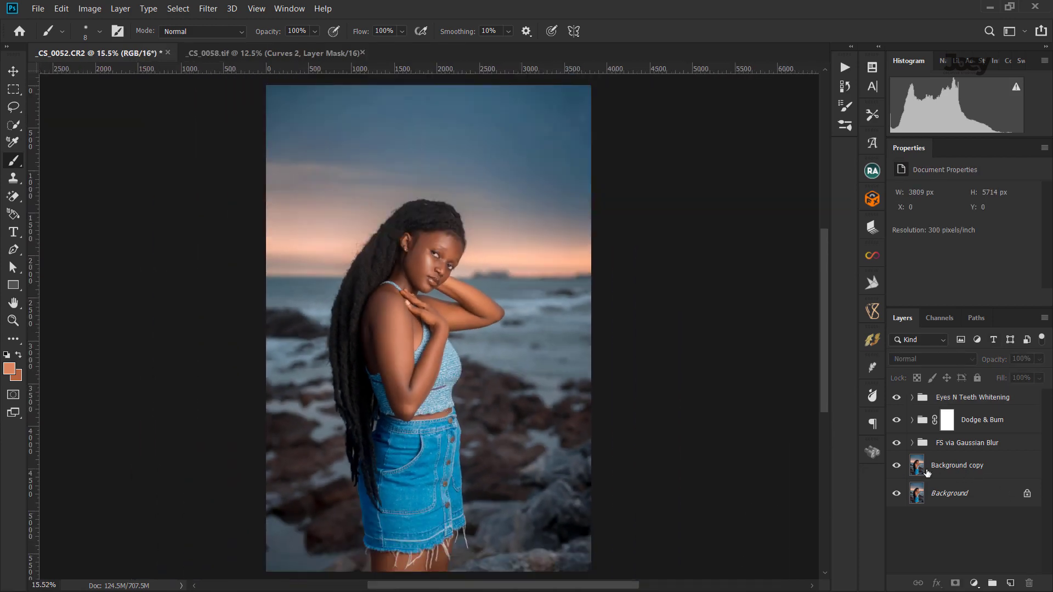
click(911, 443)
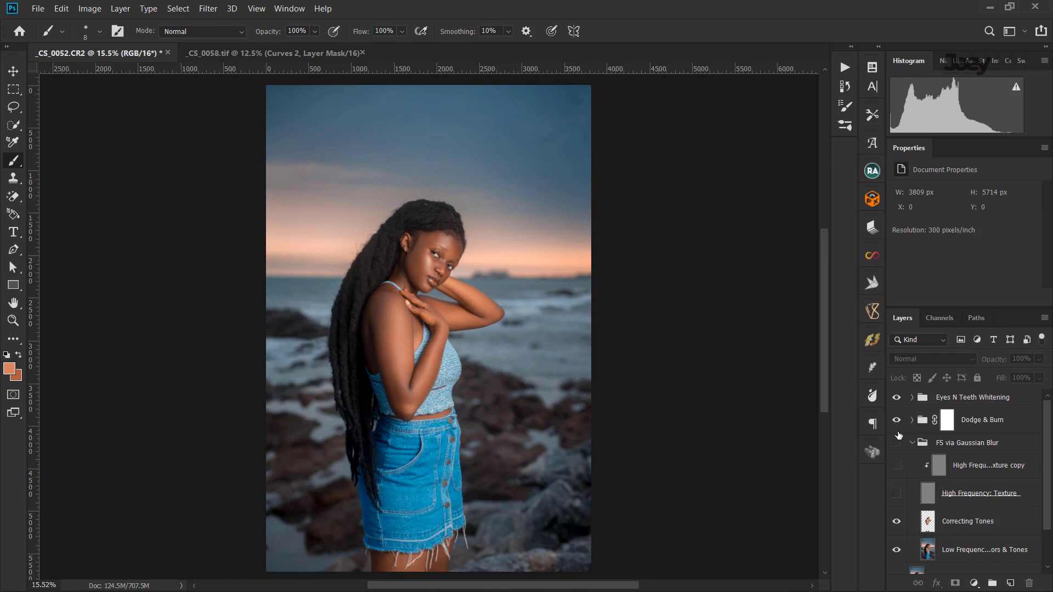
Blend the upper arm's blotchy tones with the Mixer Brush on Correcting Tones, then collapse FS via Gaussian Blur.
drag(897, 420, 896, 397)
click(967, 521)
right_click(13, 160)
click(55, 201)
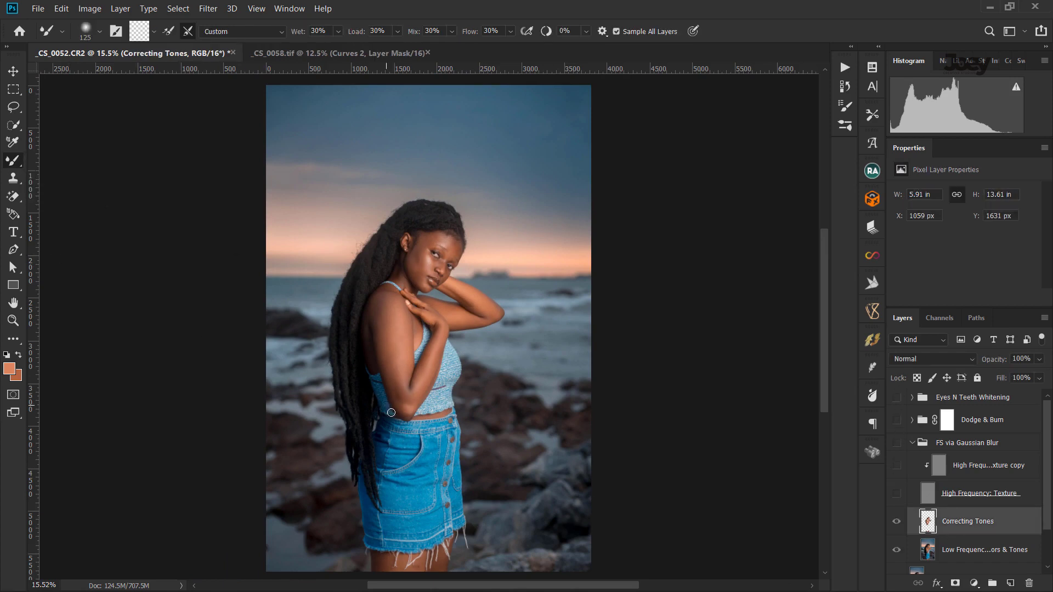
scroll(391, 412, up, 3)
key(bracketright)
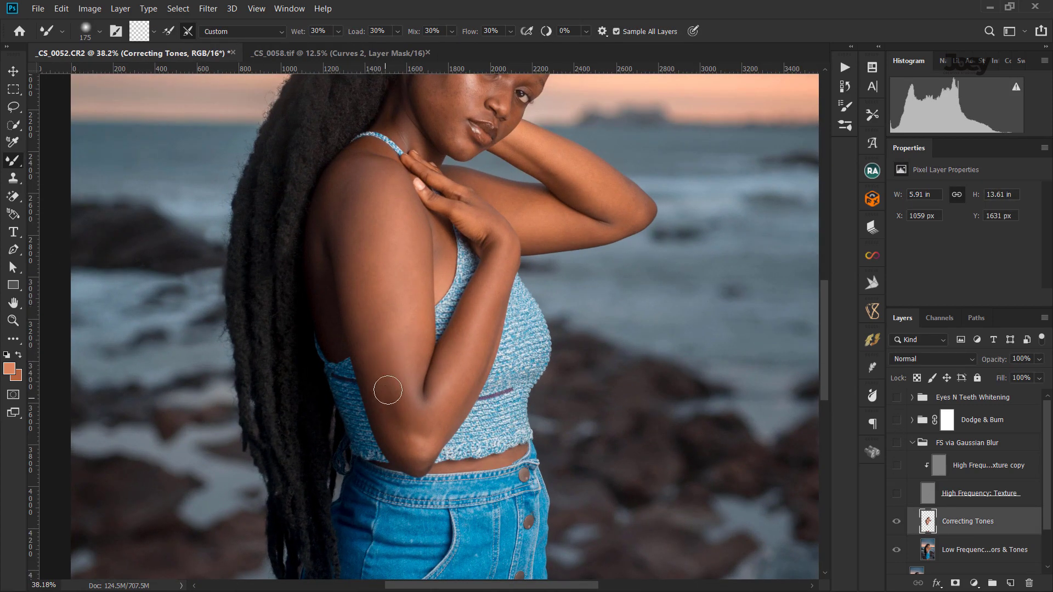
key(bracketright)
click(896, 519)
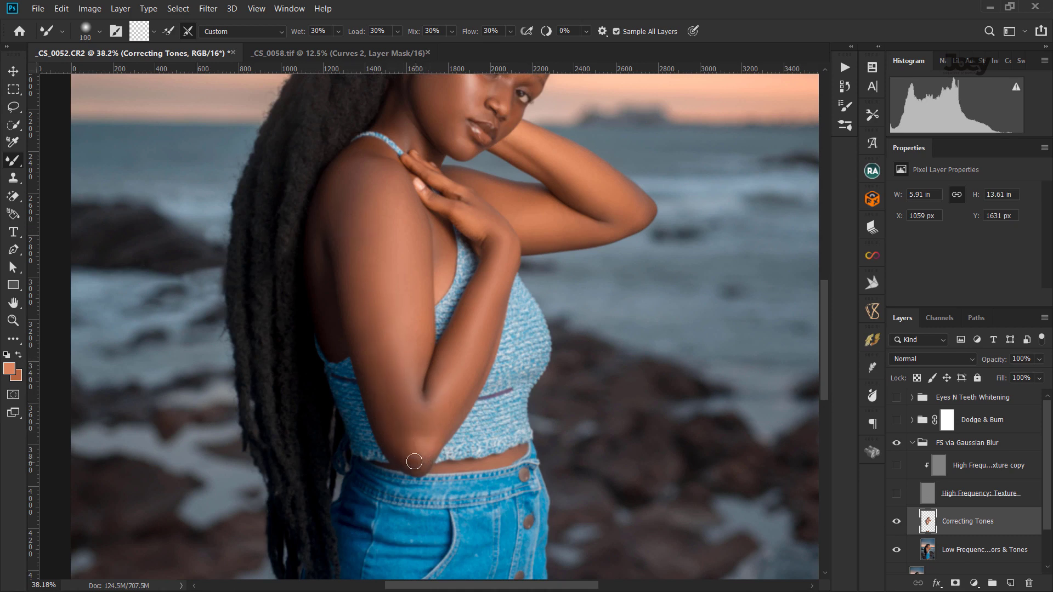
key(bracketleft)
key(bracketleft)
key(ctrl+0)
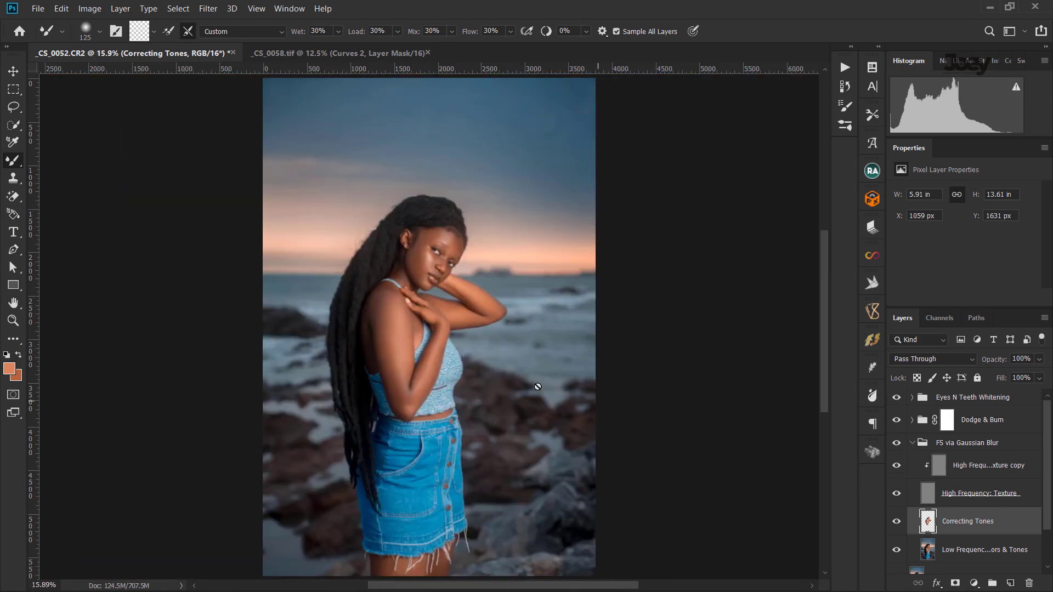
click(912, 442)
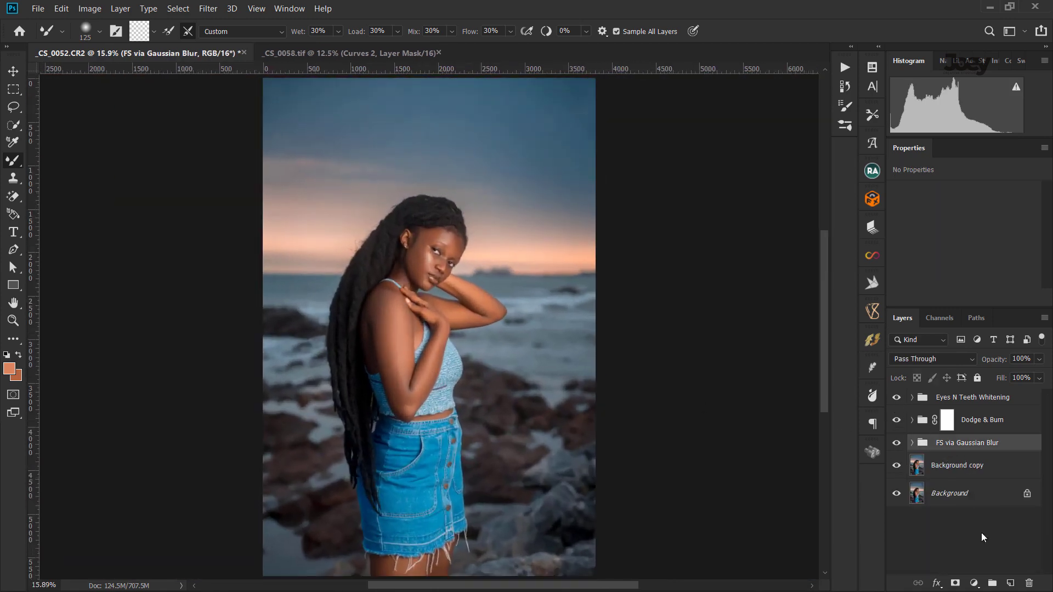
click(981, 532)
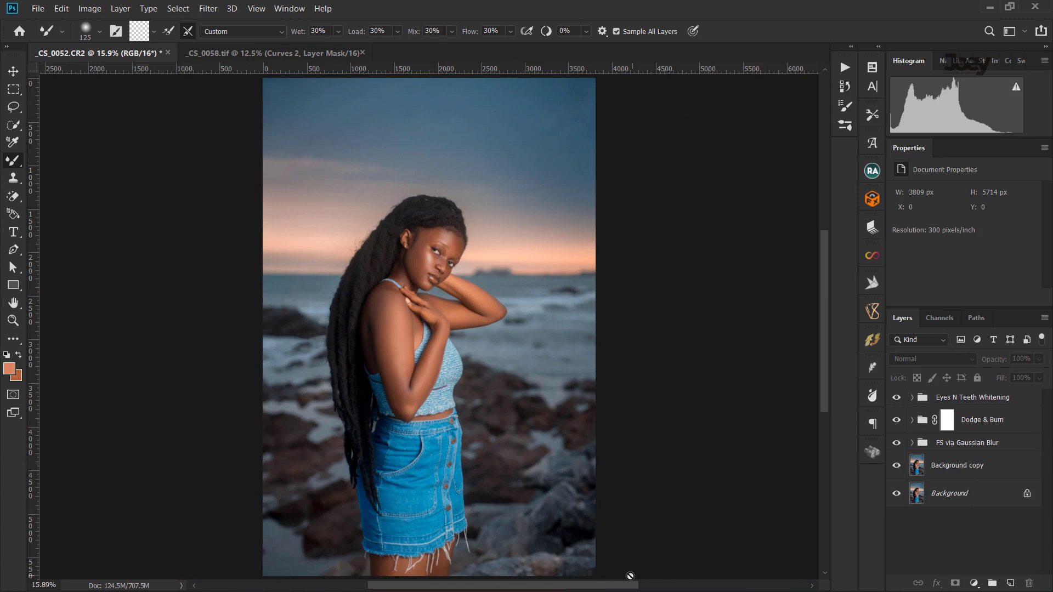
key(super)
click(795, 576)
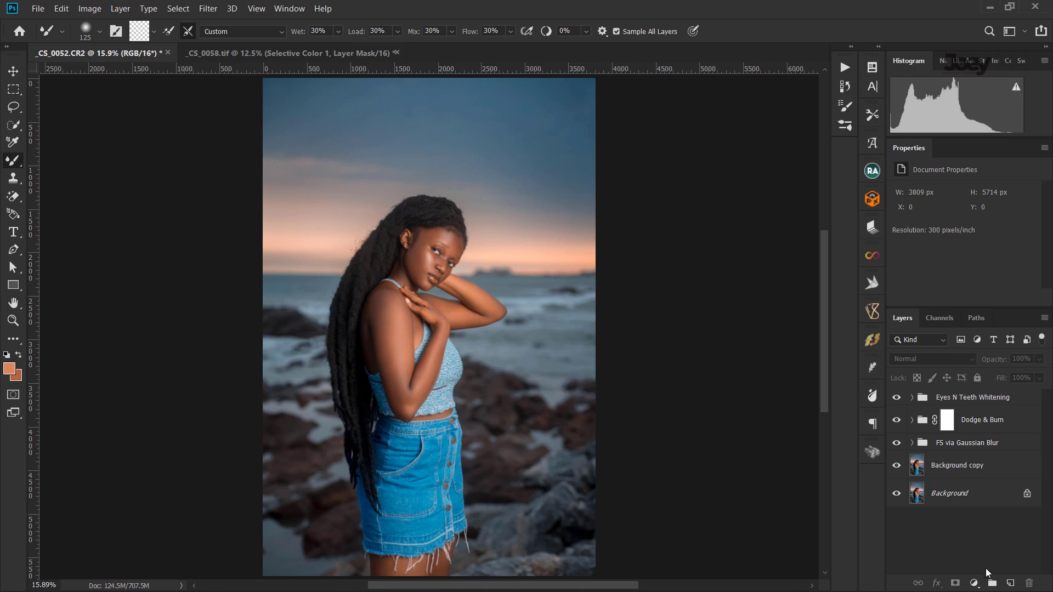
Add a Gradient Map 1 adjustment layer and open its gradient in the Gradient Editor.
click(975, 583)
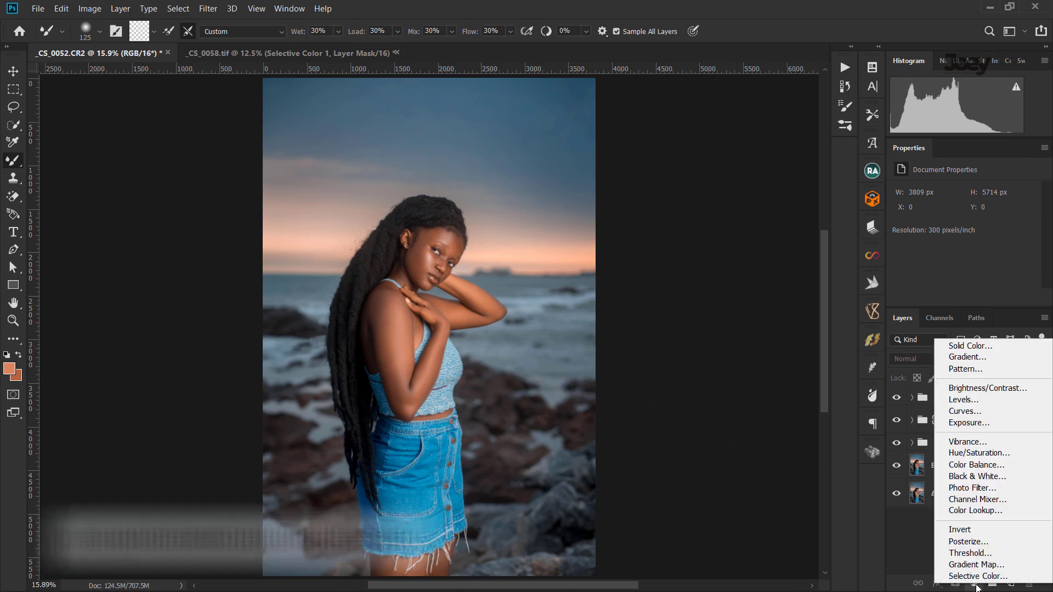
click(546, 348)
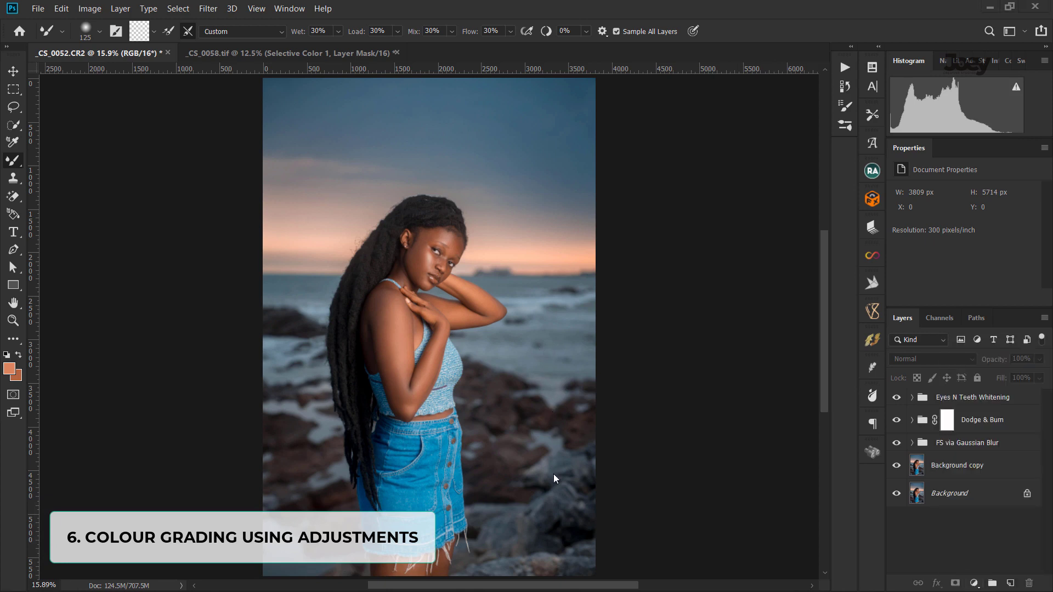
click(975, 584)
click(981, 561)
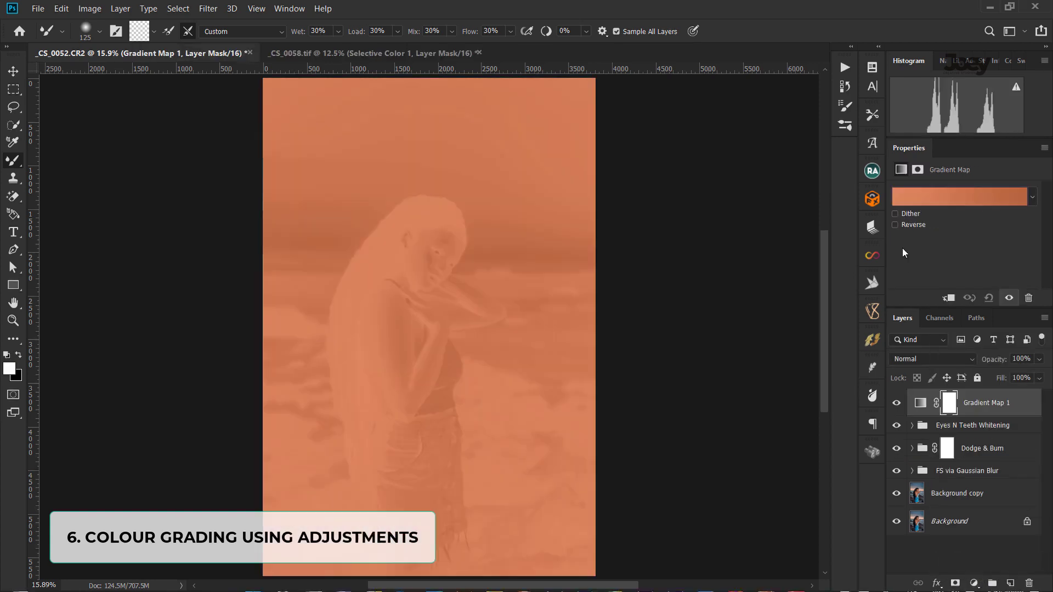
click(960, 197)
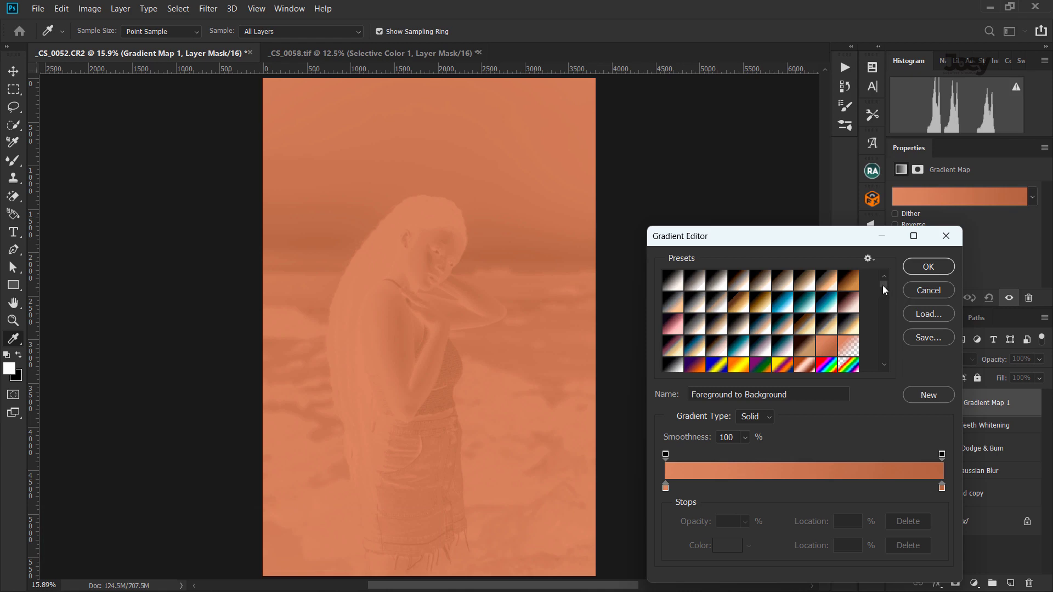
Choose a light orange skin-tone gradient preset and confirm it.
drag(883, 285, 863, 367)
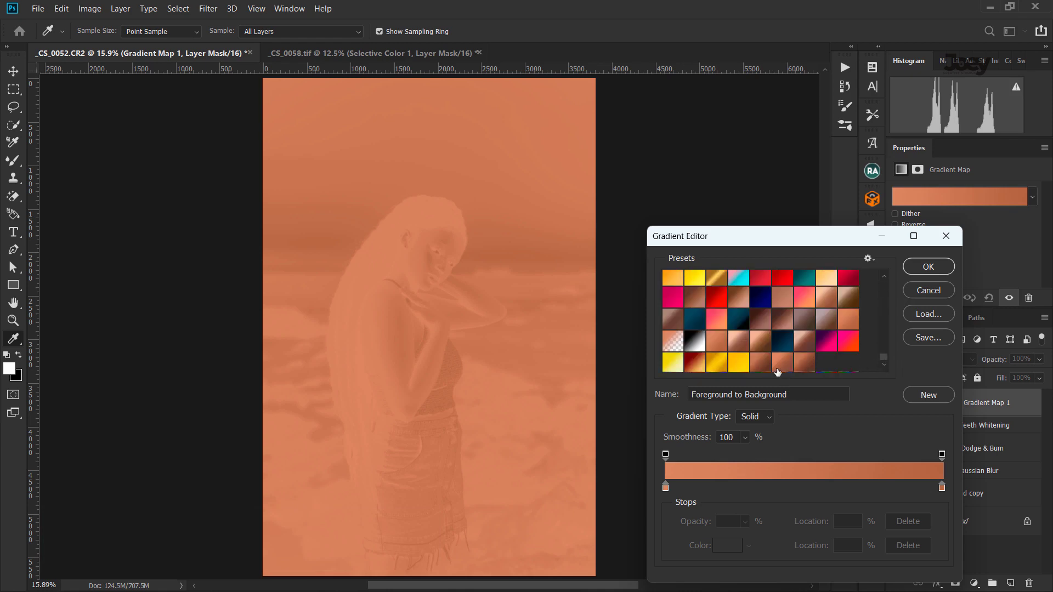
click(793, 364)
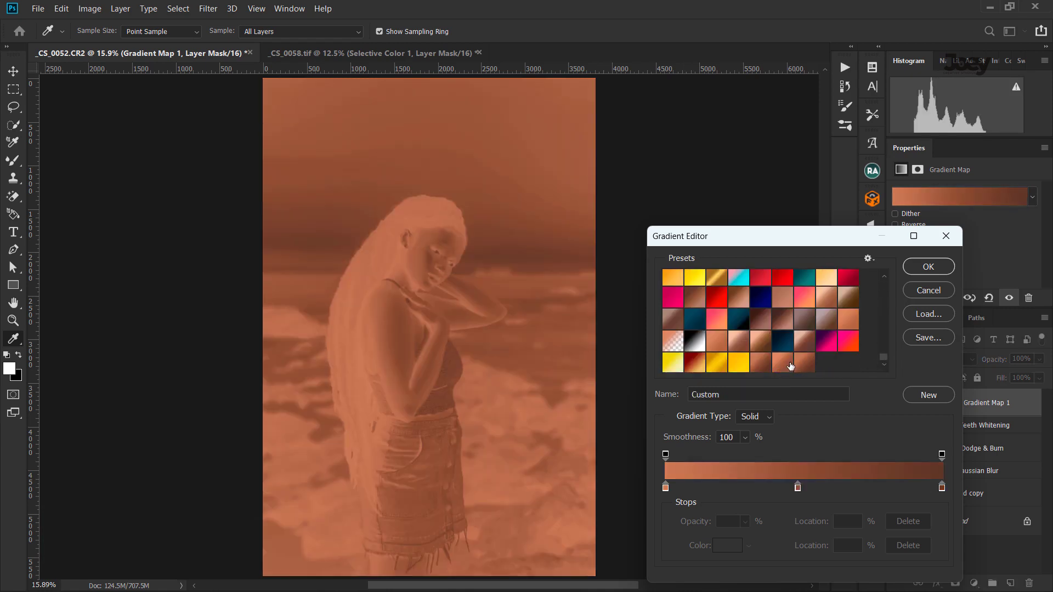
click(790, 365)
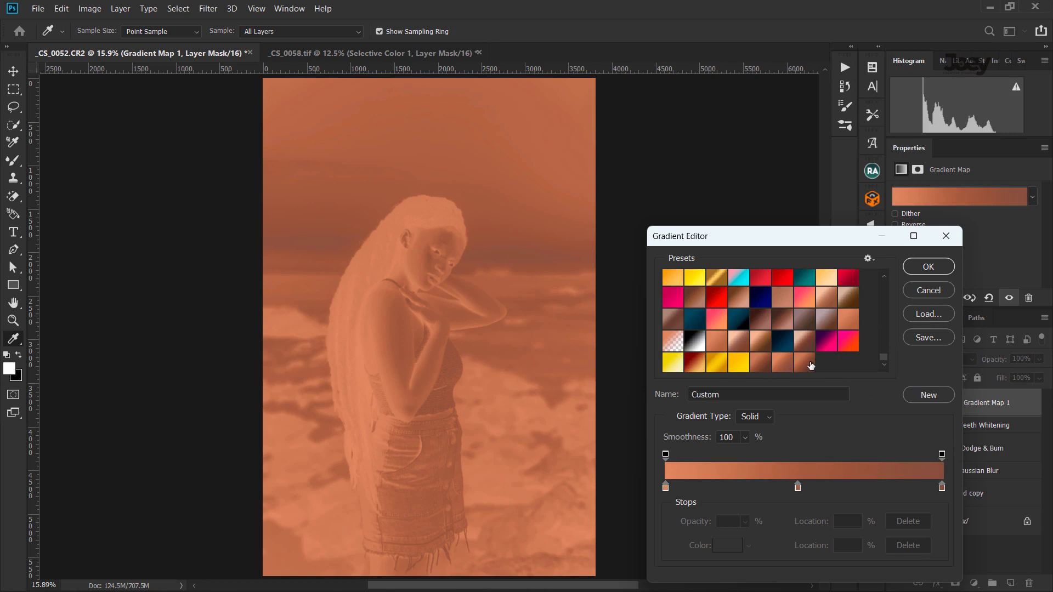
click(928, 266)
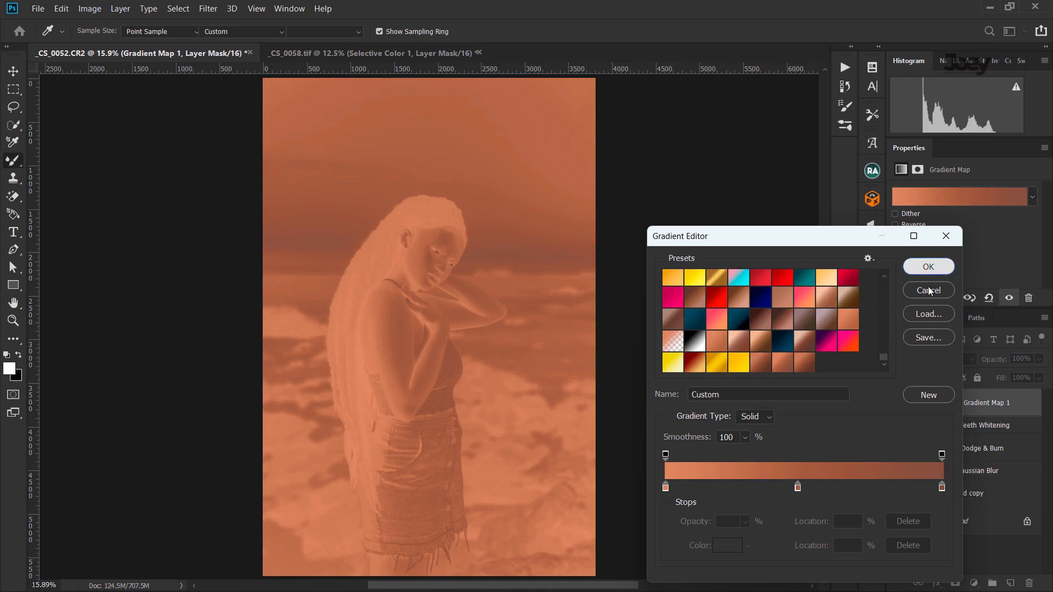
Set the Gradient Map layer to Color blend mode at 10% opacity.
click(943, 359)
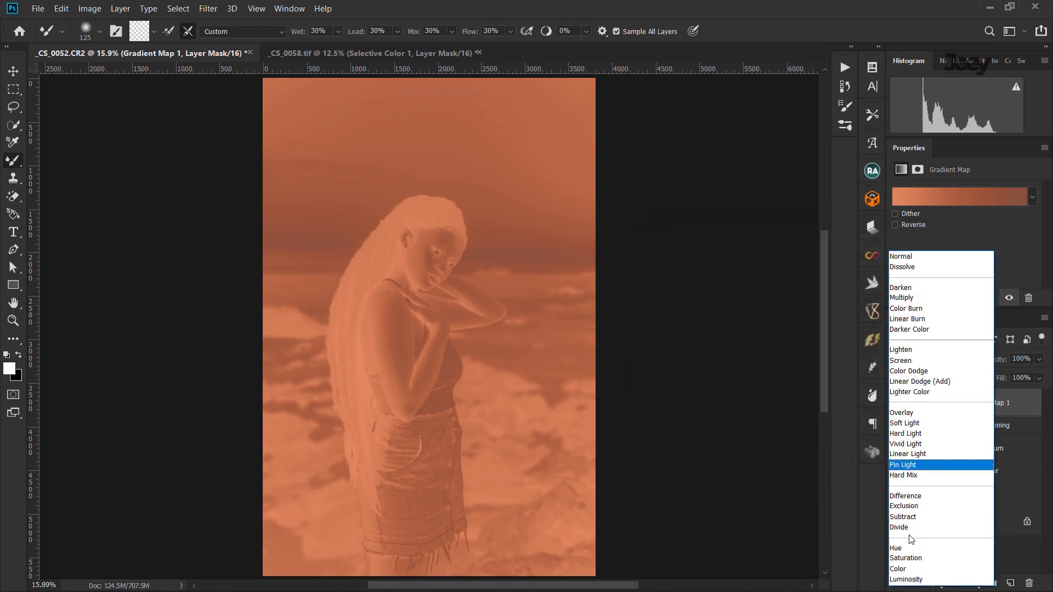
click(903, 573)
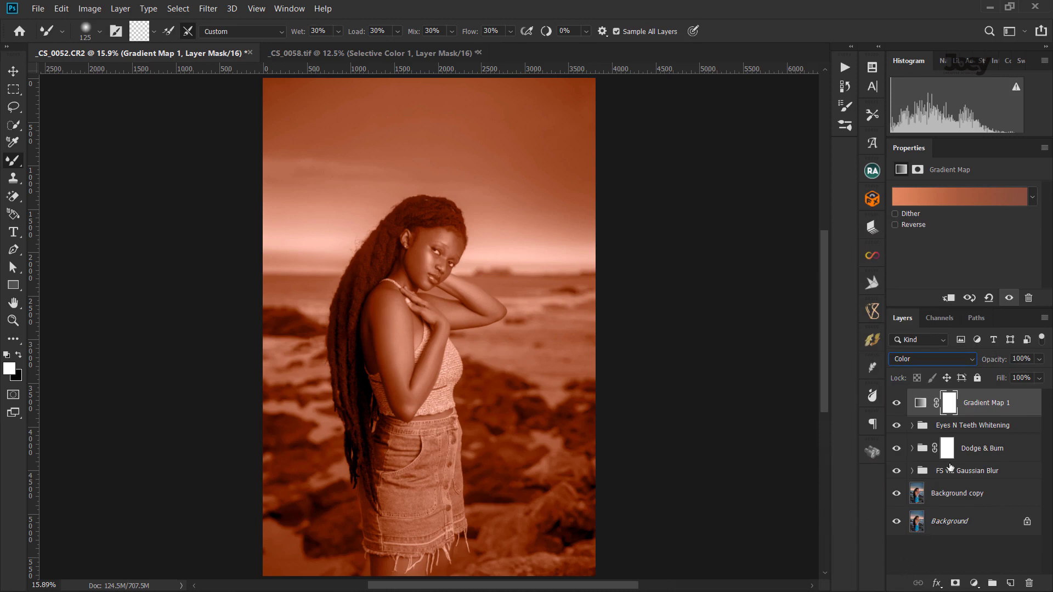
click(1025, 360)
text(1)
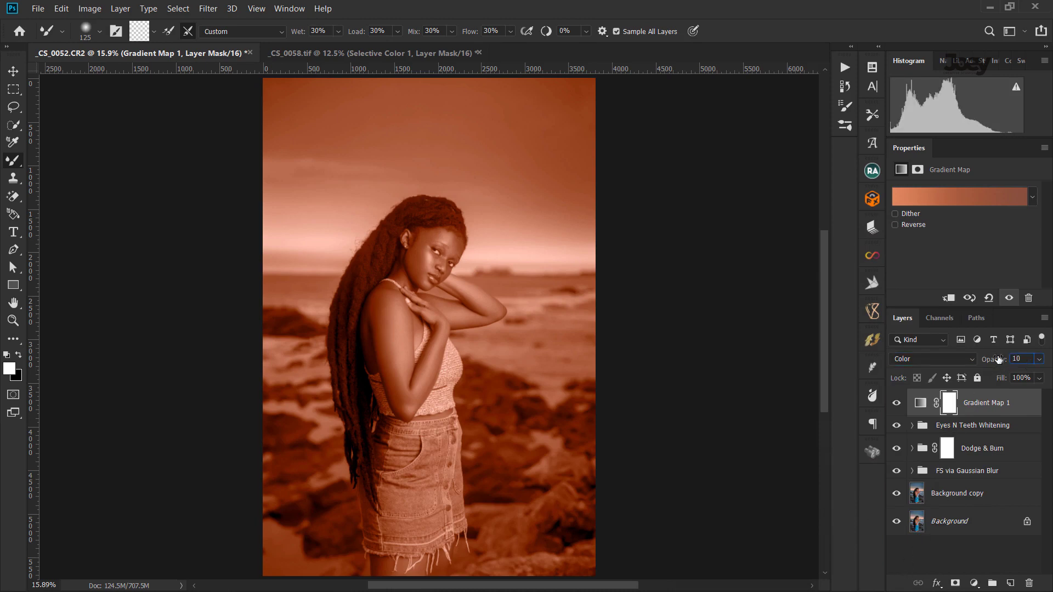
text(0)
key(Return)
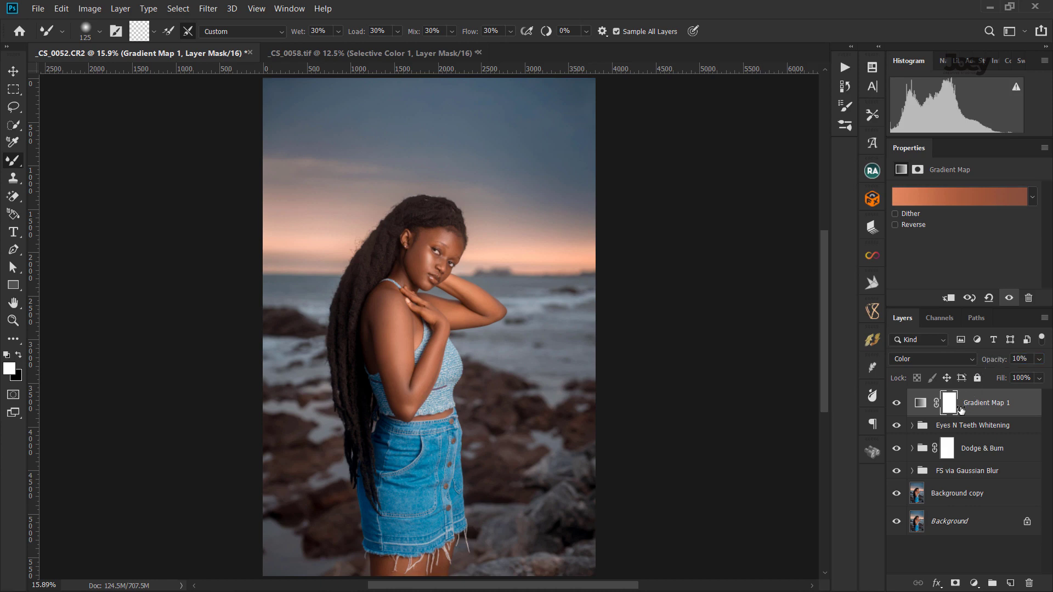
Reopen the gradient, compare several skin-tone presets, and confirm the three-stop brown one.
click(955, 198)
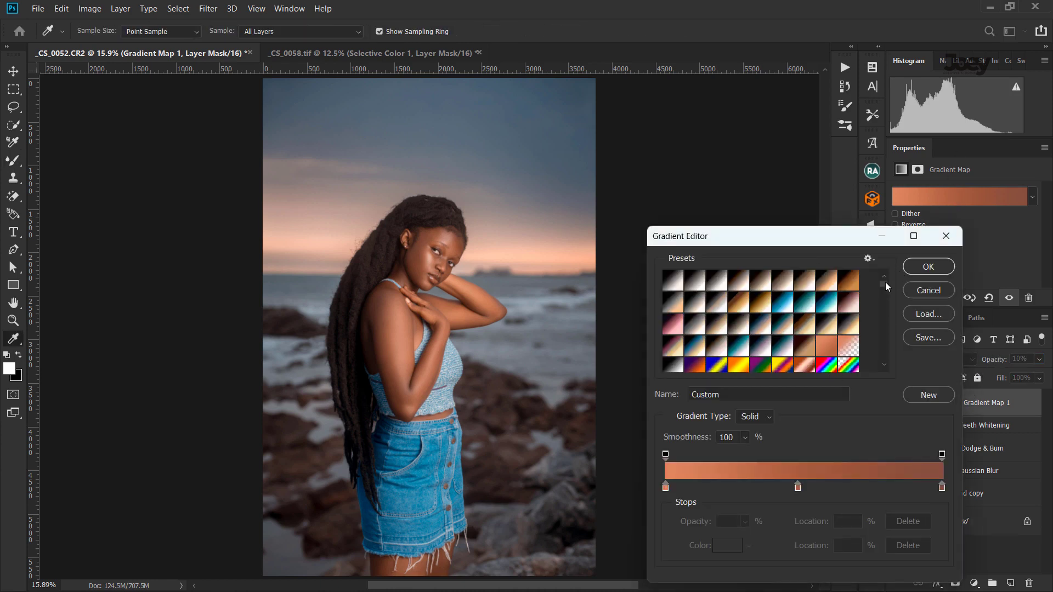
drag(884, 284, 880, 365)
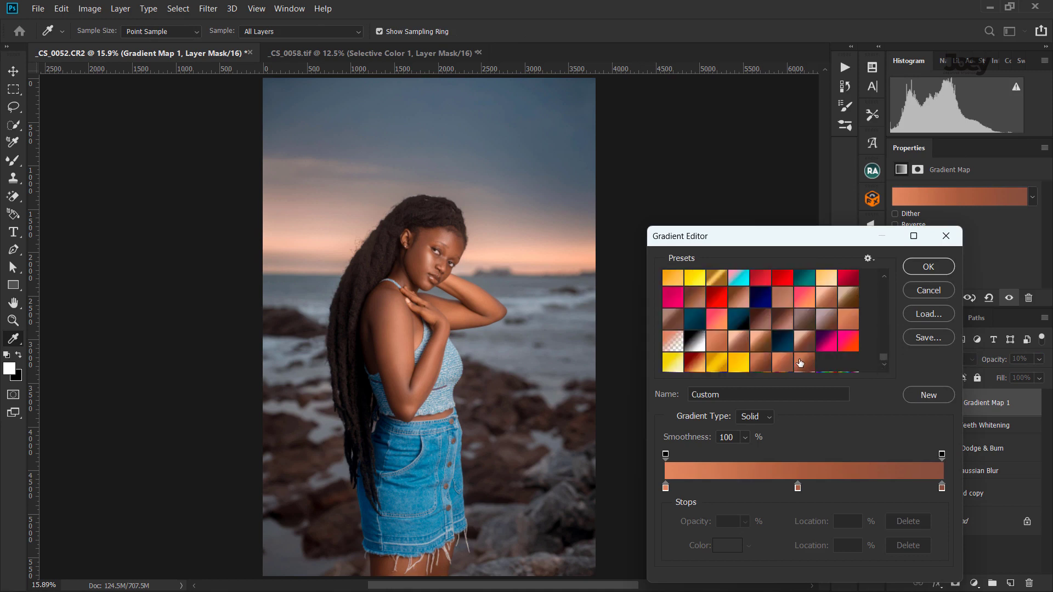
click(800, 362)
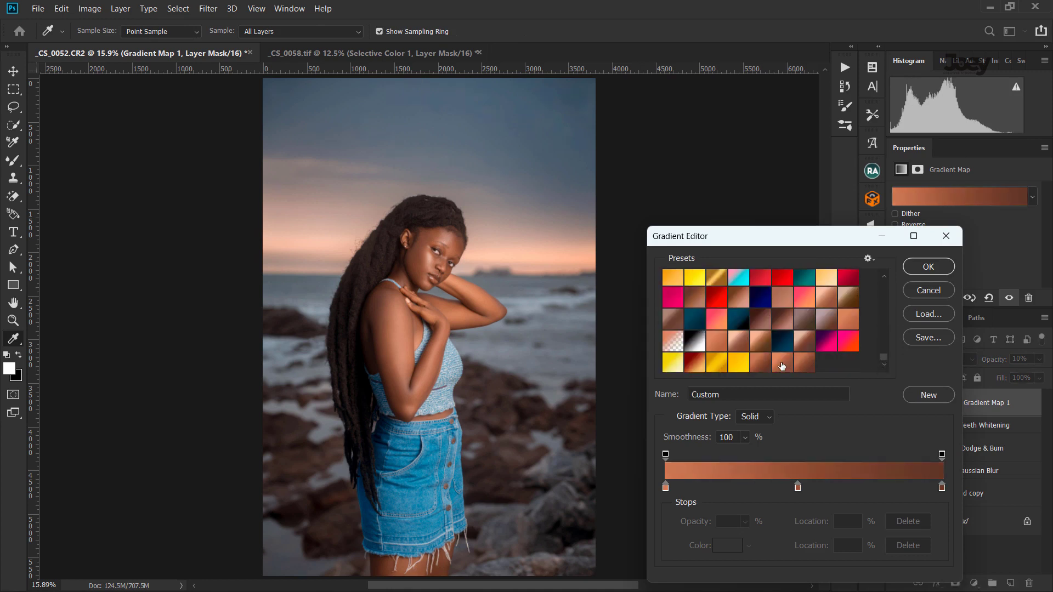
click(782, 366)
click(760, 366)
click(833, 322)
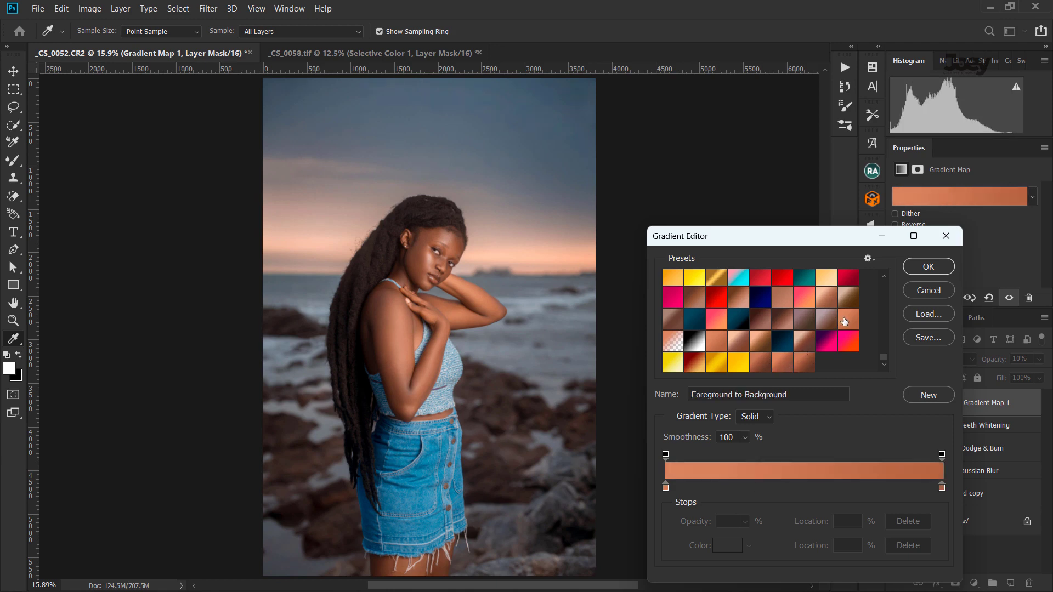
click(800, 365)
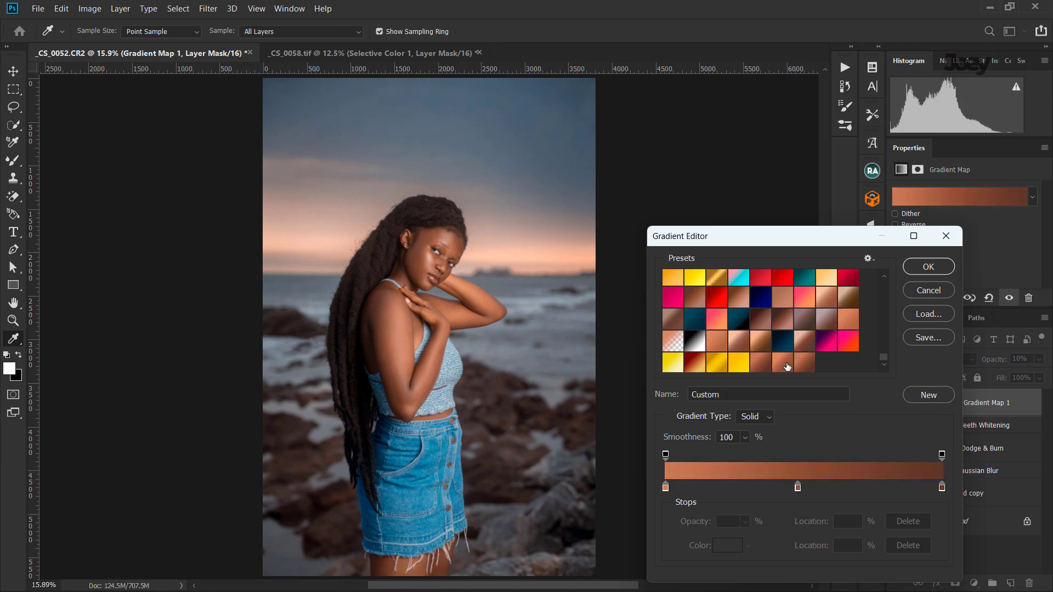
click(787, 366)
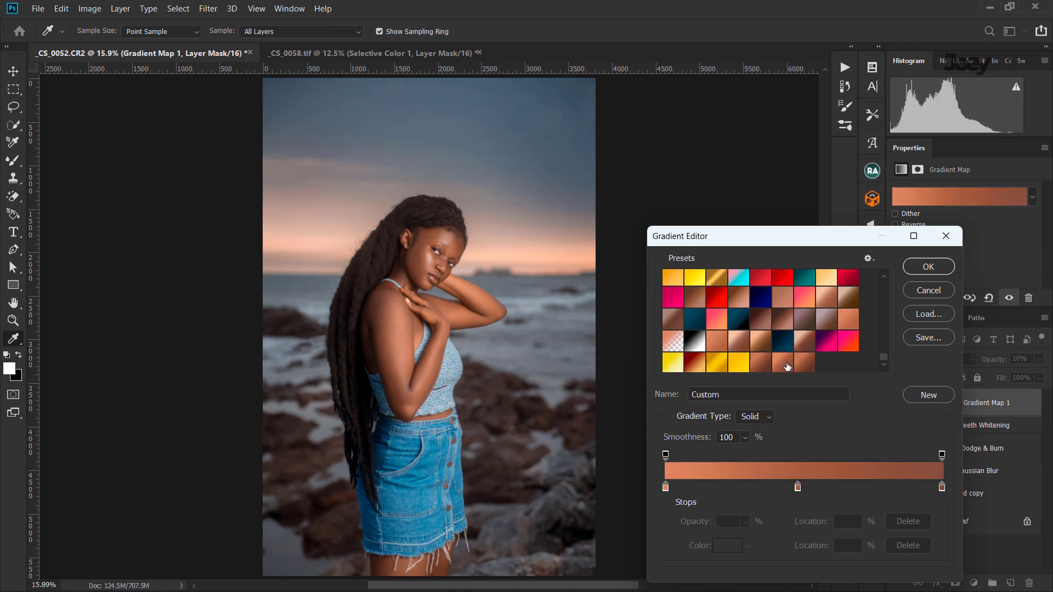
click(926, 267)
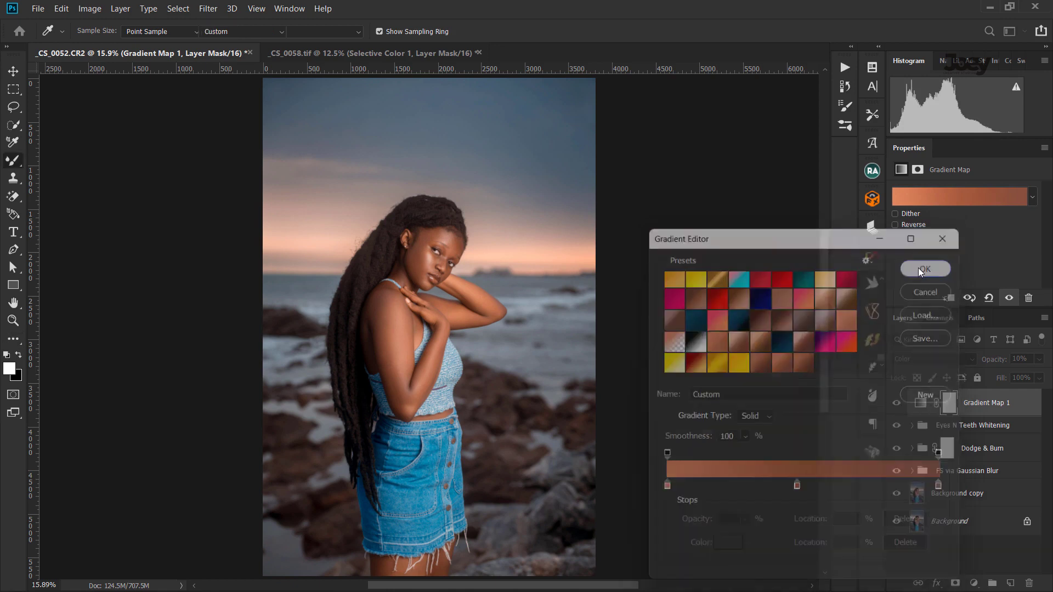
Invert the Gradient Map 1 mask to black, then reopen its gradient for editing.
click(952, 409)
key(ctrl+i)
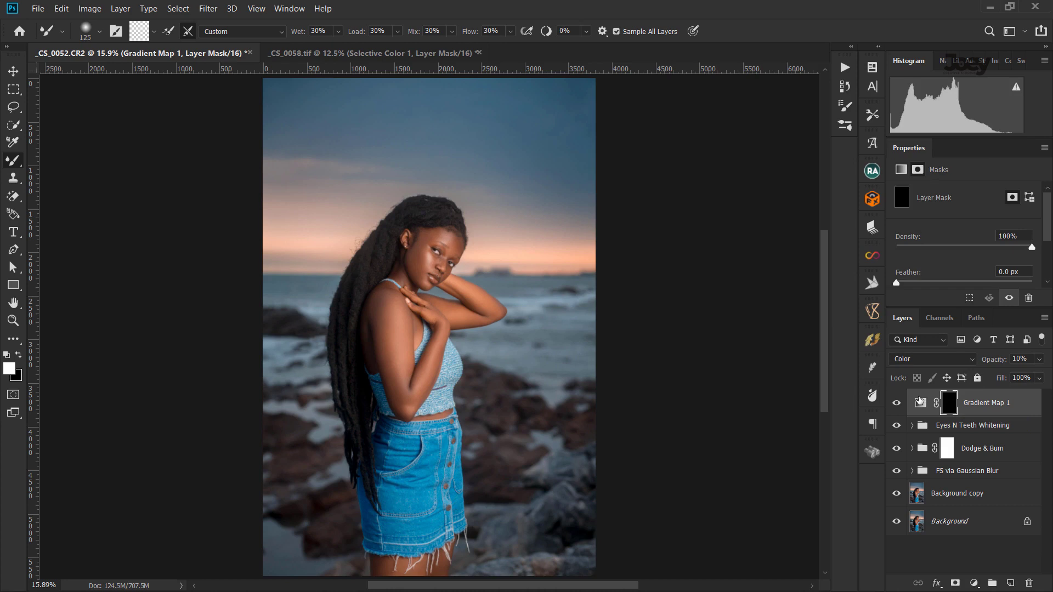
click(919, 402)
click(966, 200)
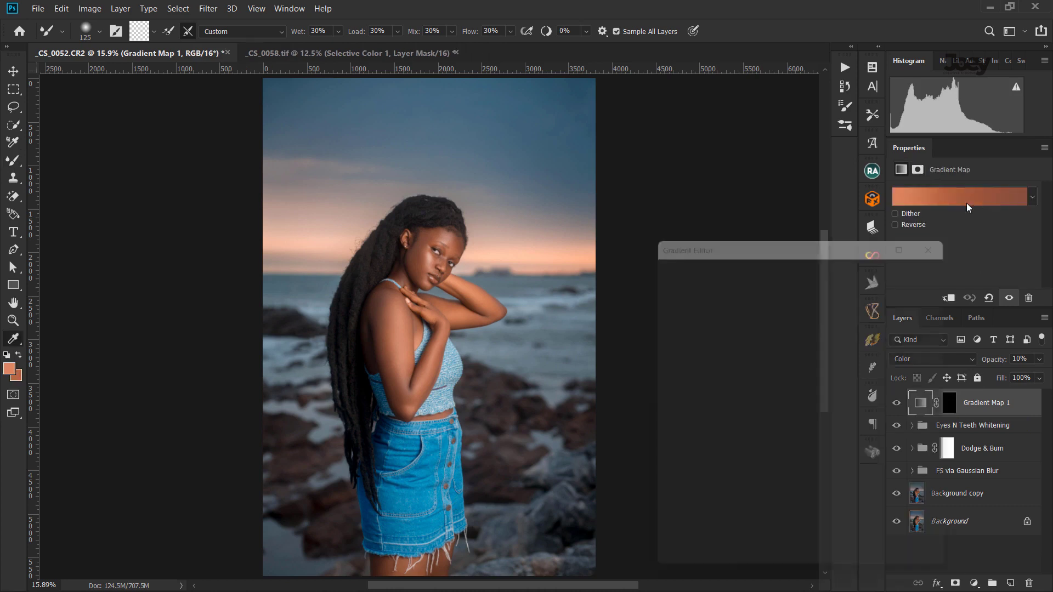
Recolour the left gradient stop with a skin tone sampled from the face.
double_click(666, 487)
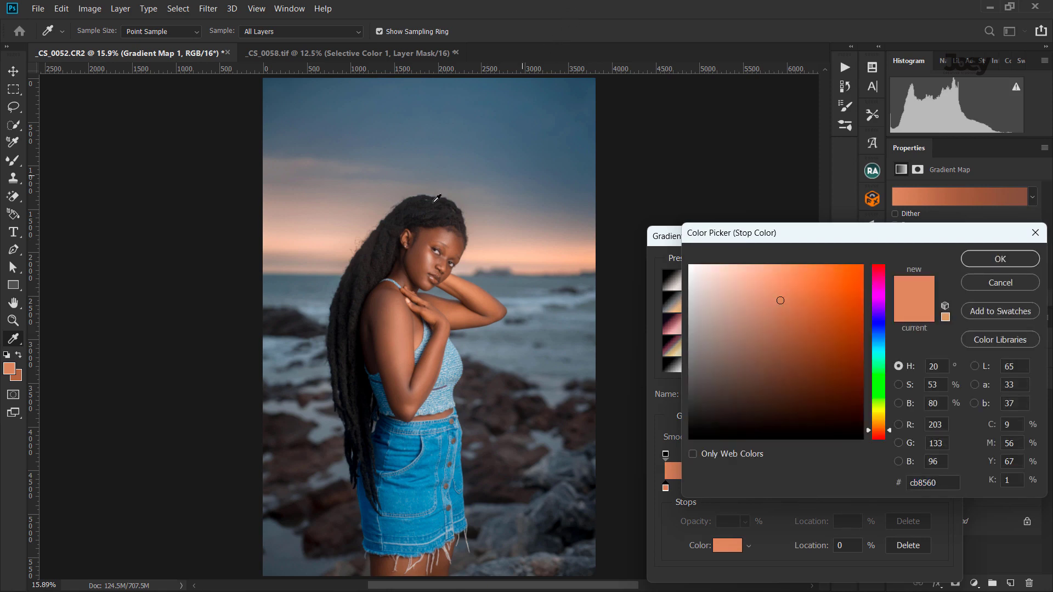
scroll(408, 293, up, 1)
scroll(408, 293, up, 1)
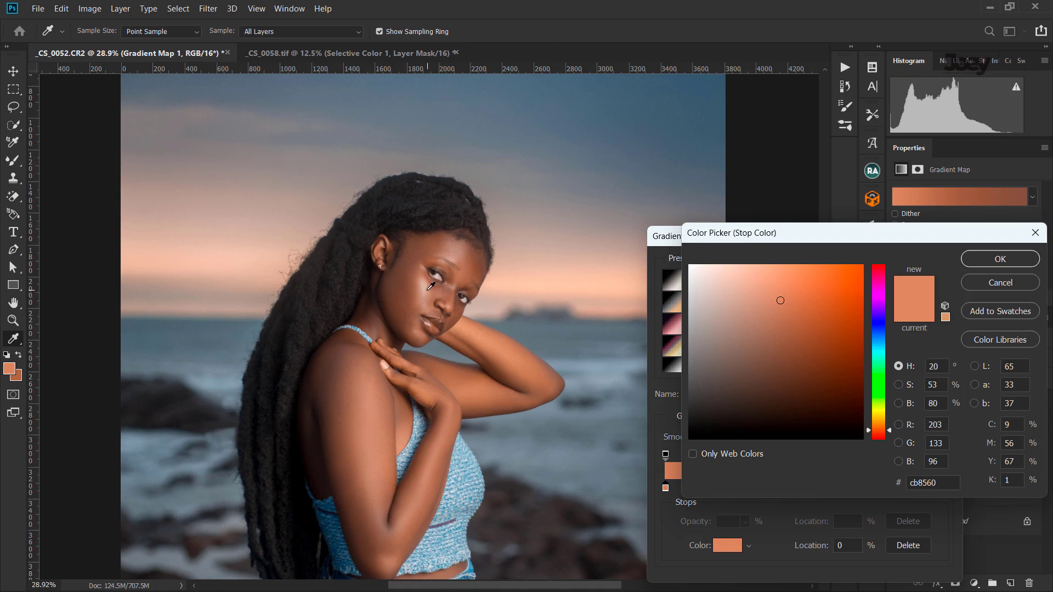
click(424, 293)
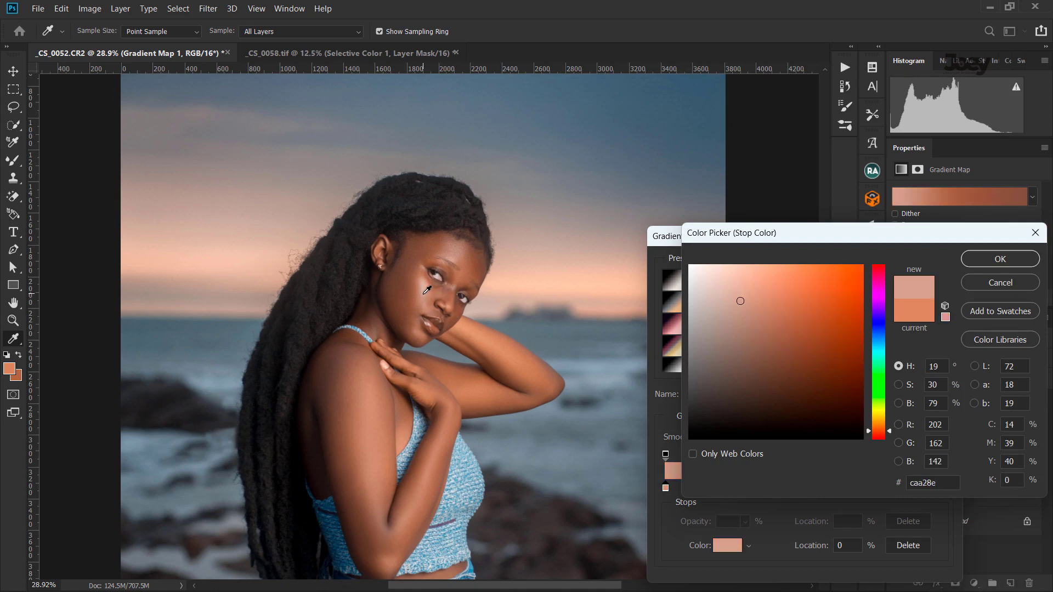
click(429, 286)
click(981, 260)
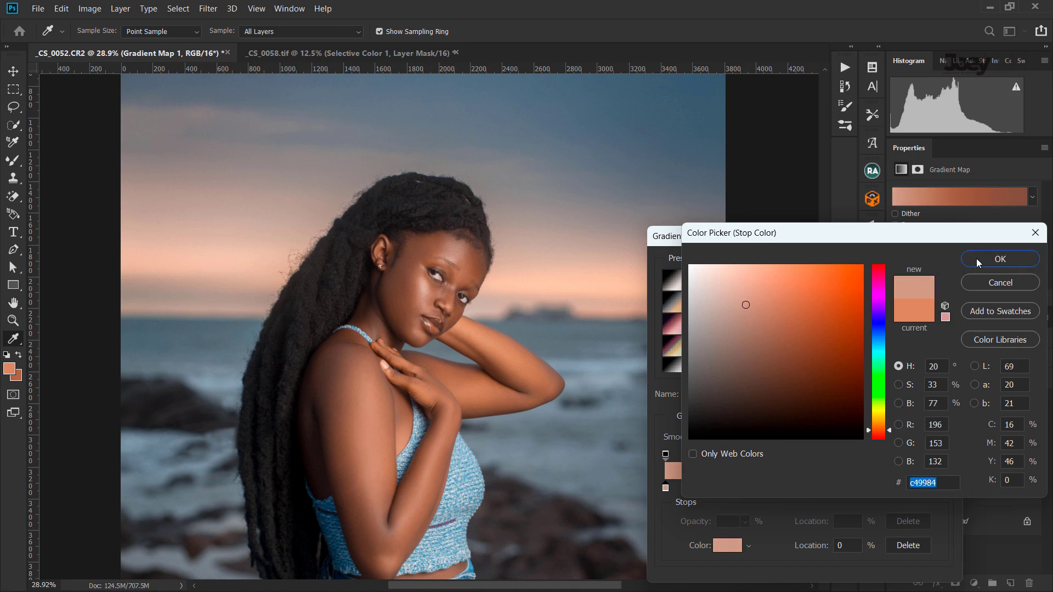
Recolour the middle gradient stop with a mid skin tone sampled from the face.
double_click(797, 486)
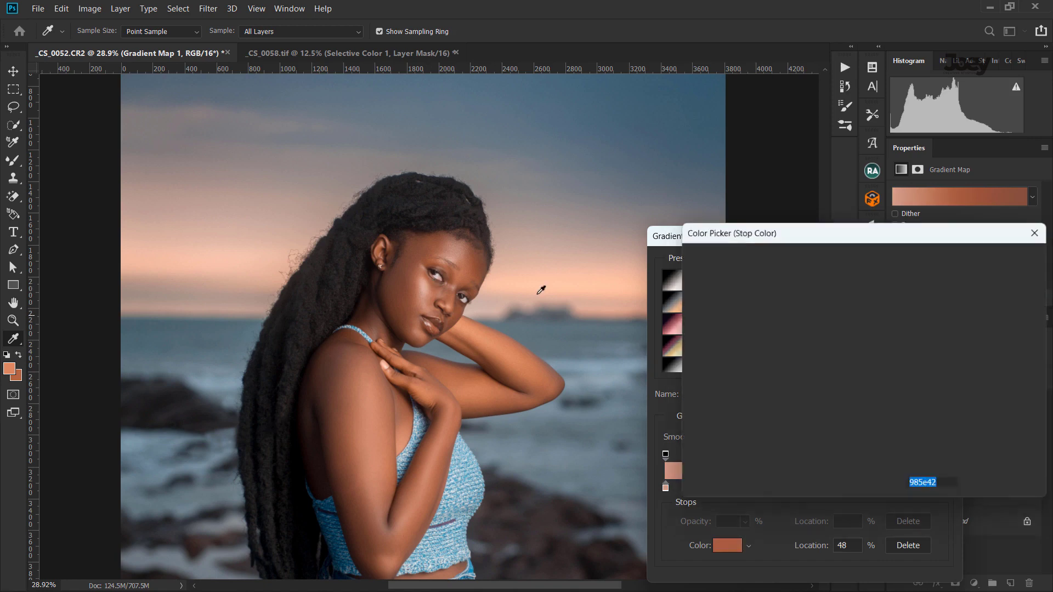
click(416, 302)
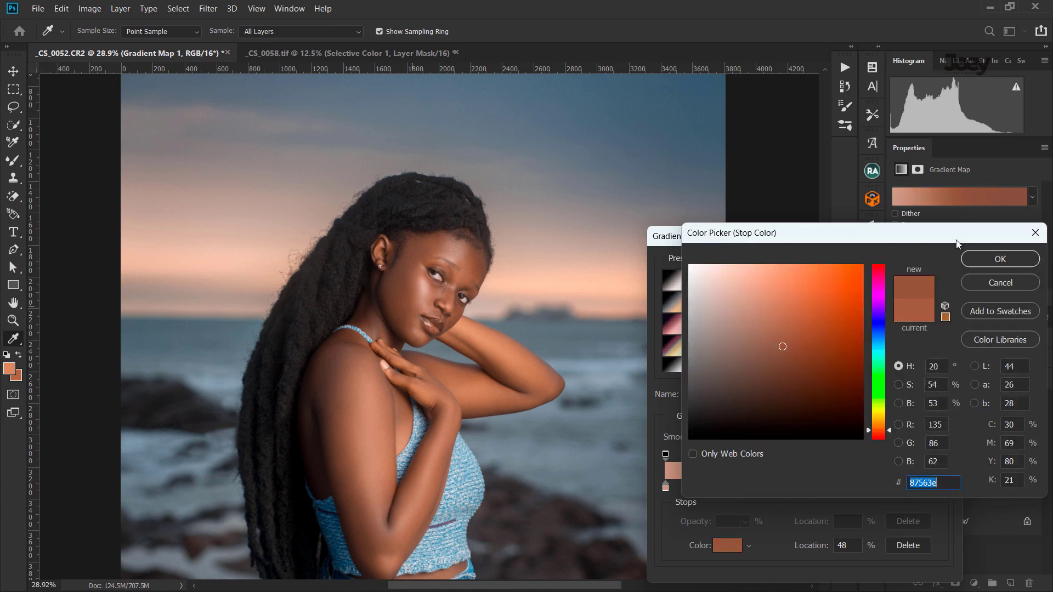
click(472, 254)
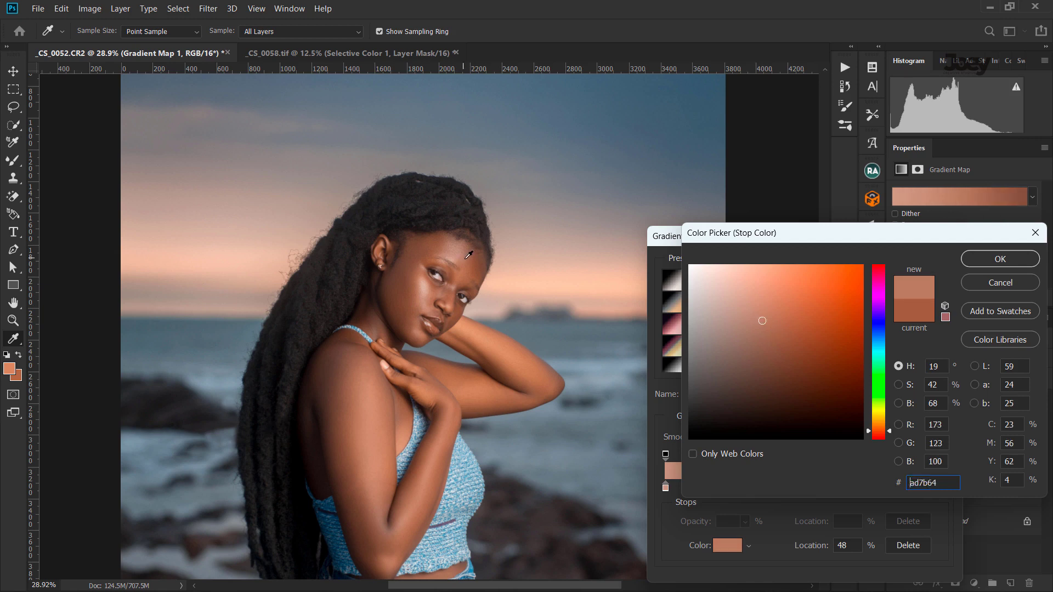
click(466, 257)
click(463, 257)
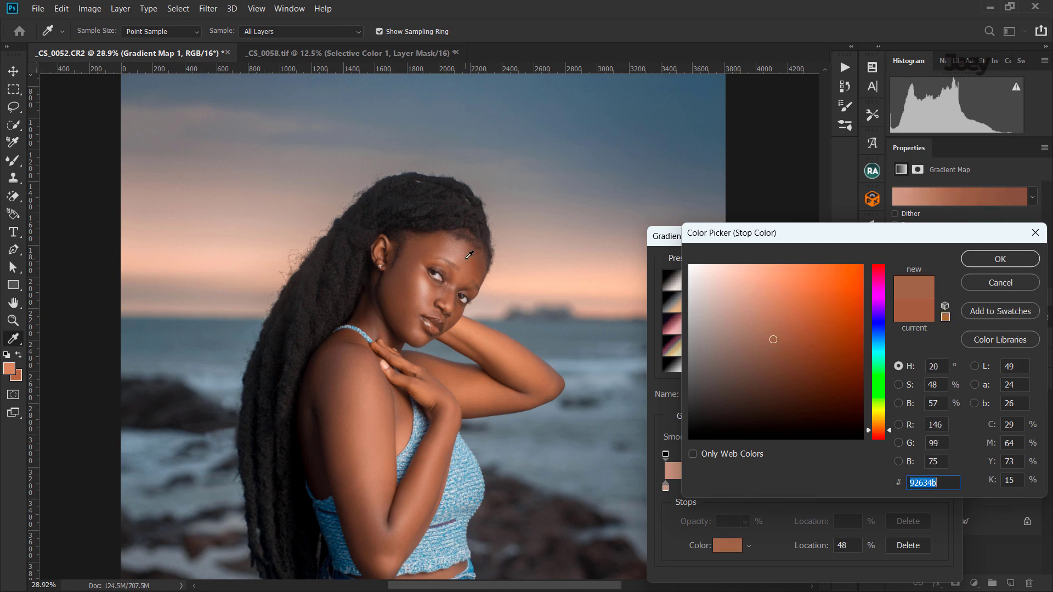
click(463, 257)
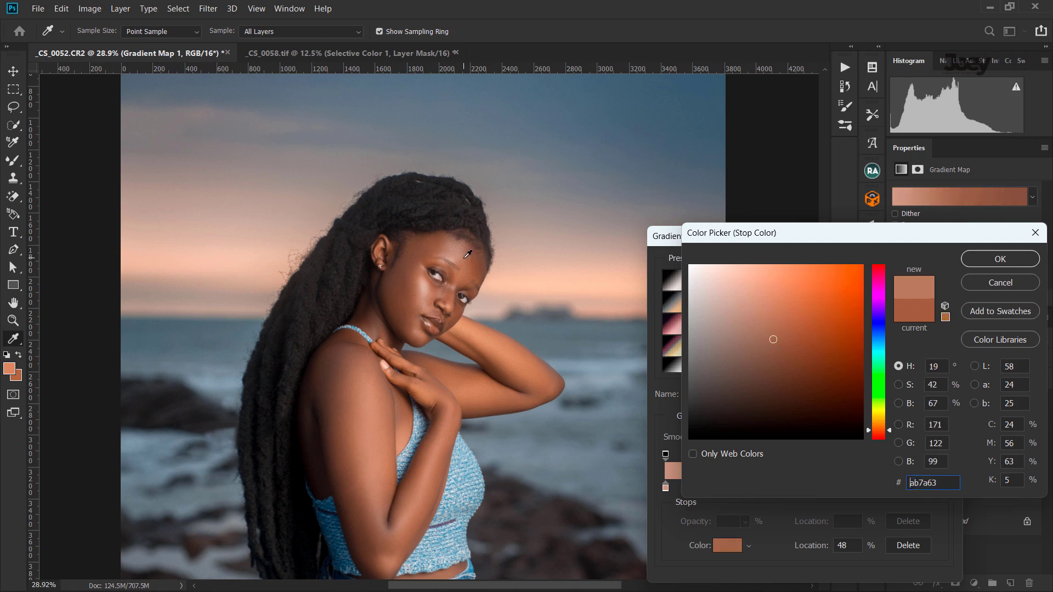
click(966, 259)
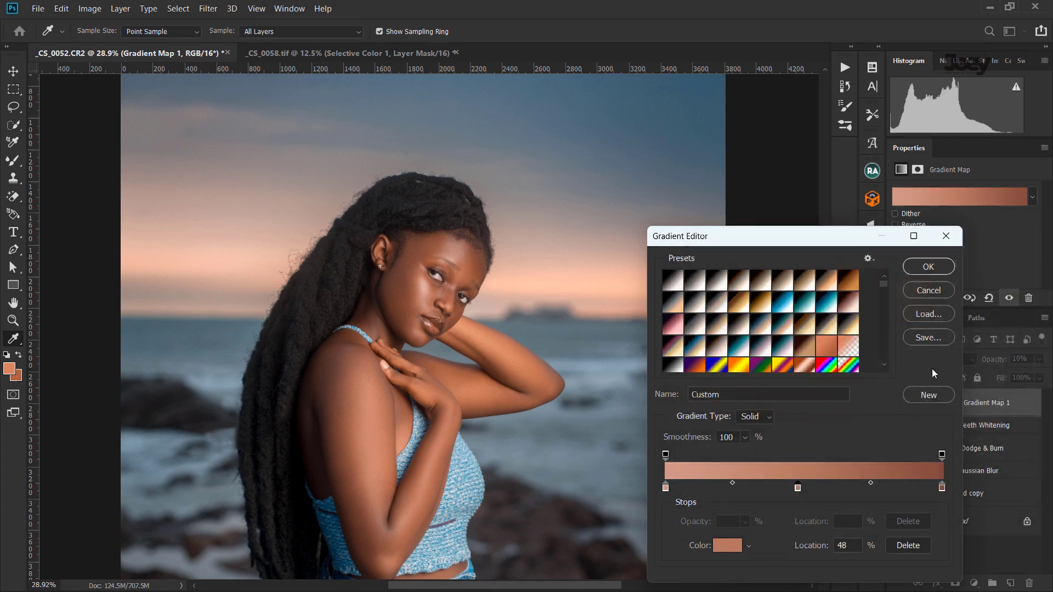
Resample the left stop from face and arm, settling on face tone #b58772.
double_click(665, 488)
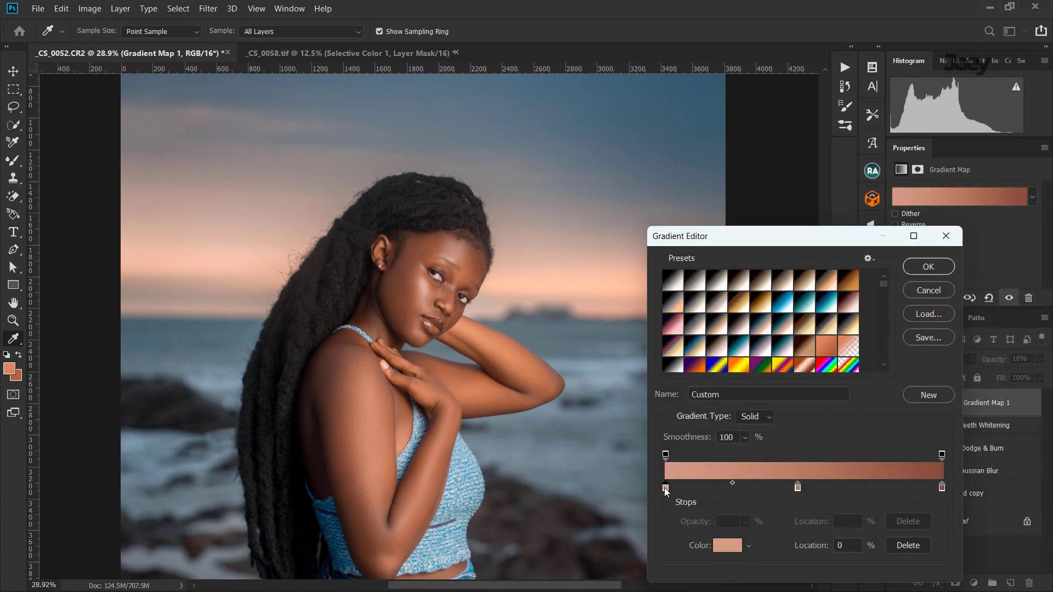
click(458, 251)
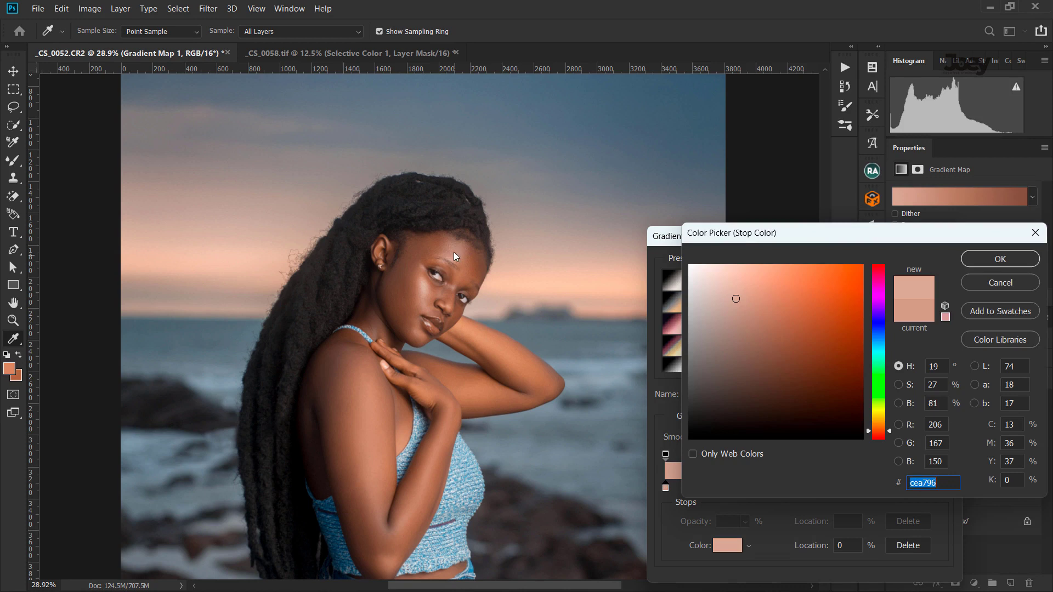
click(459, 246)
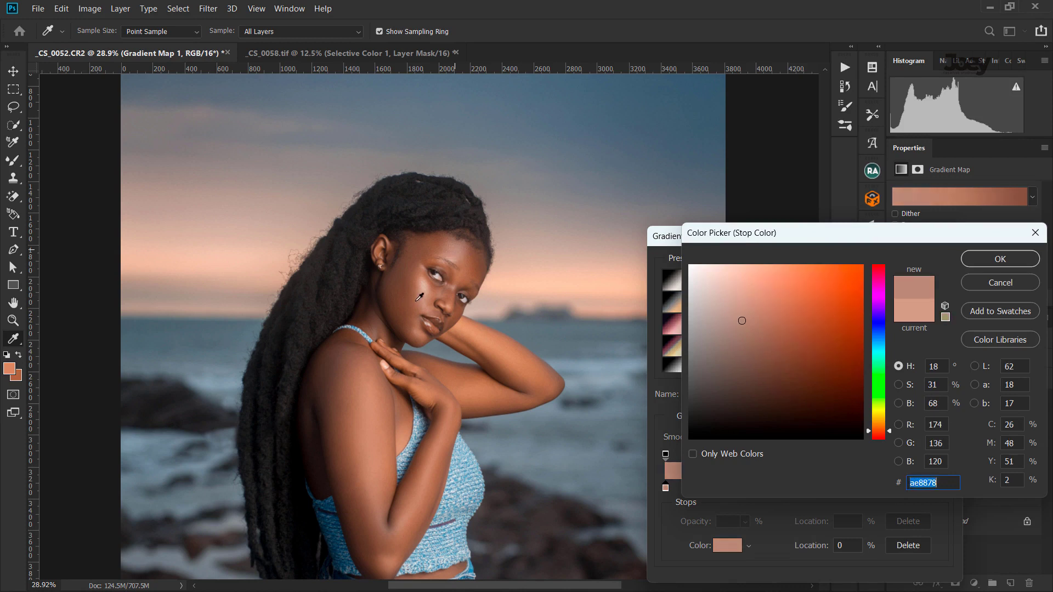
drag(431, 291, 425, 297)
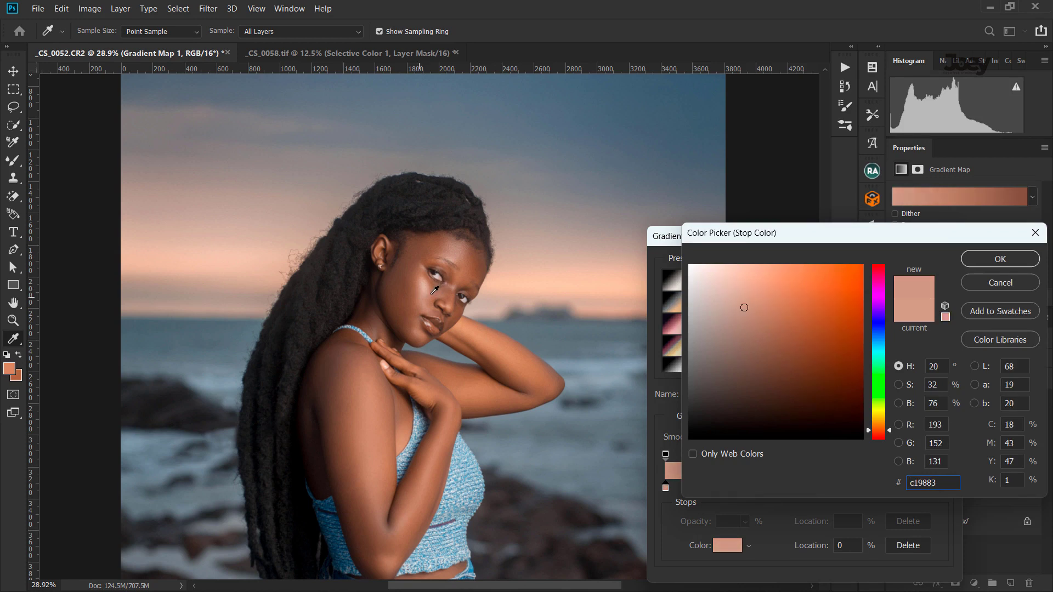
click(480, 331)
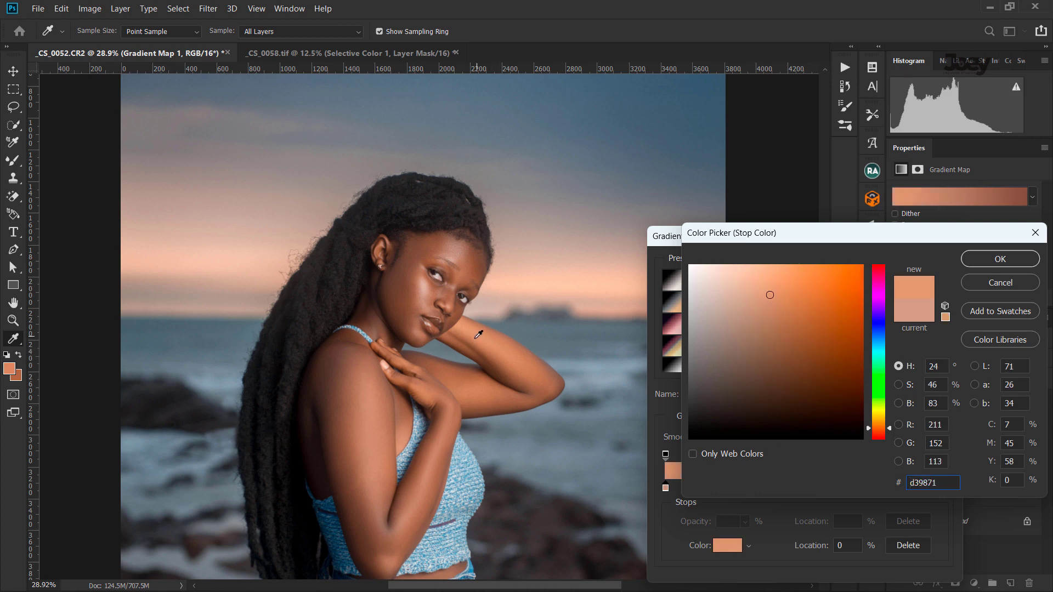
click(482, 340)
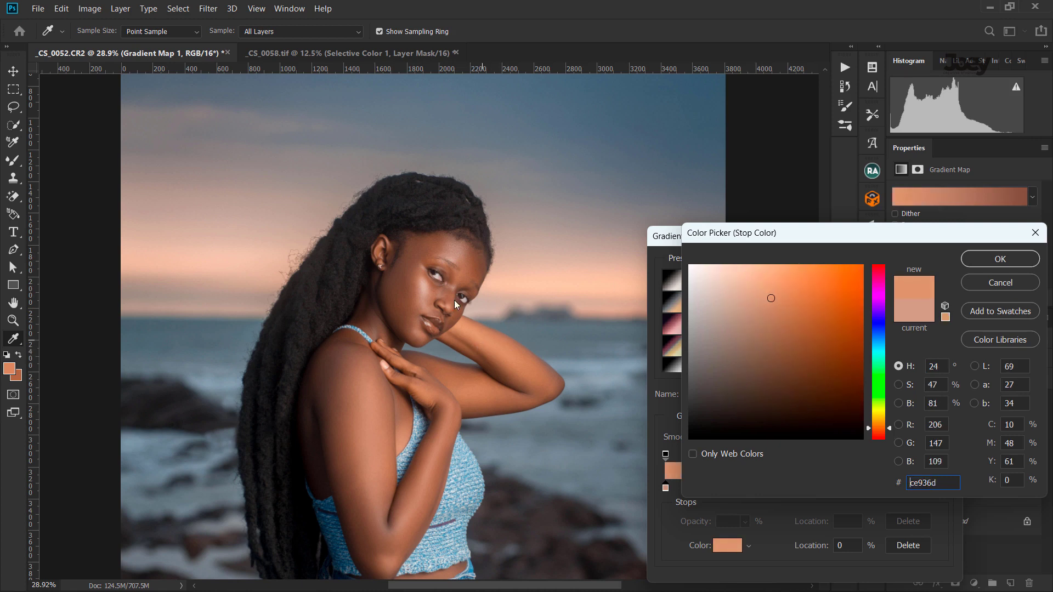
click(429, 296)
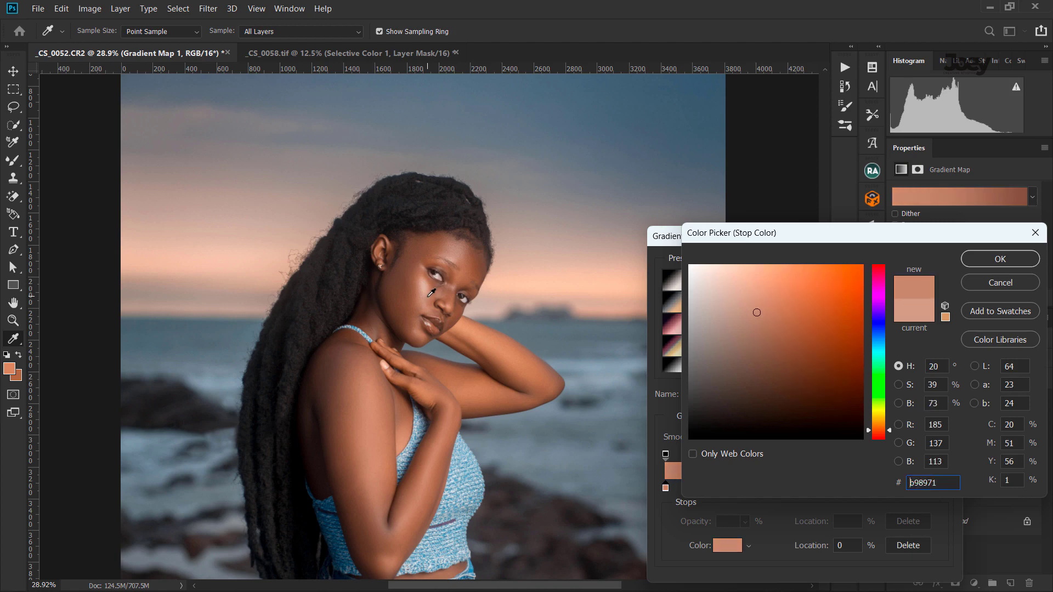
click(969, 263)
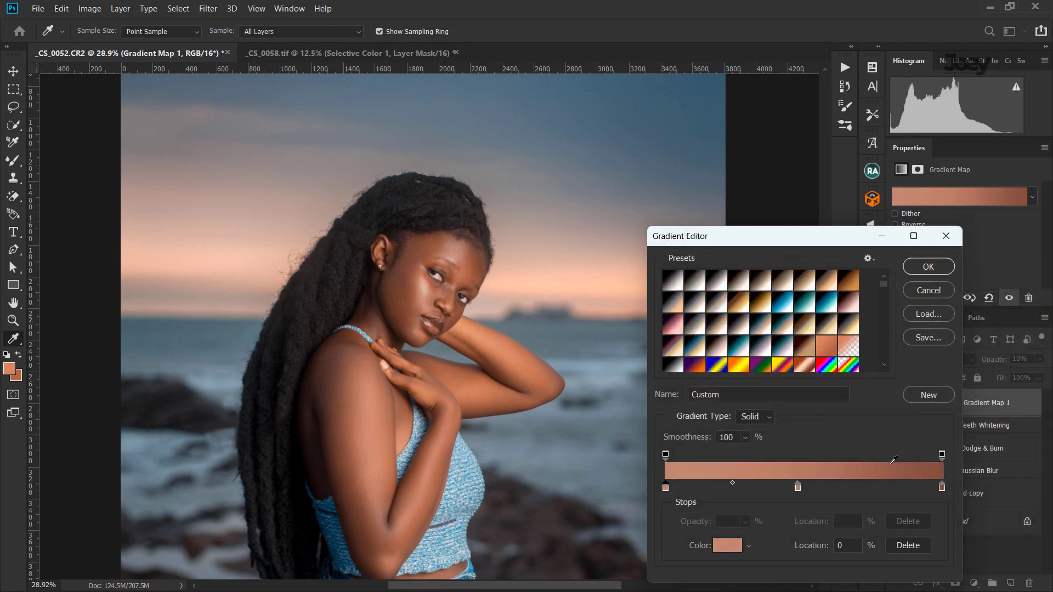
Set the right gradient stop to a dark skin tone, starting from #5f3c2c.
double_click(942, 487)
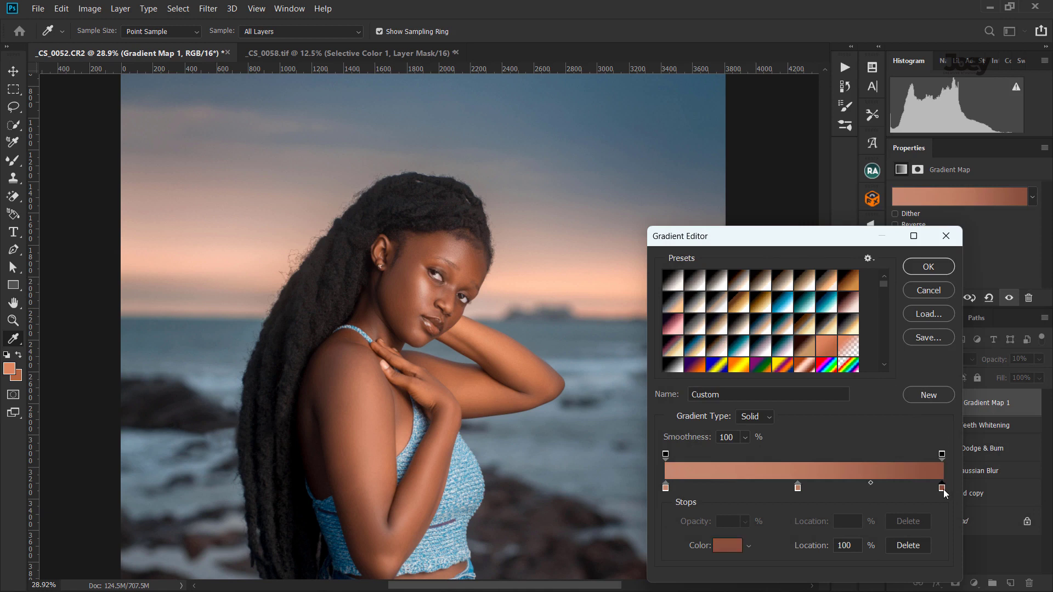
text(5f3c2c)
click(397, 284)
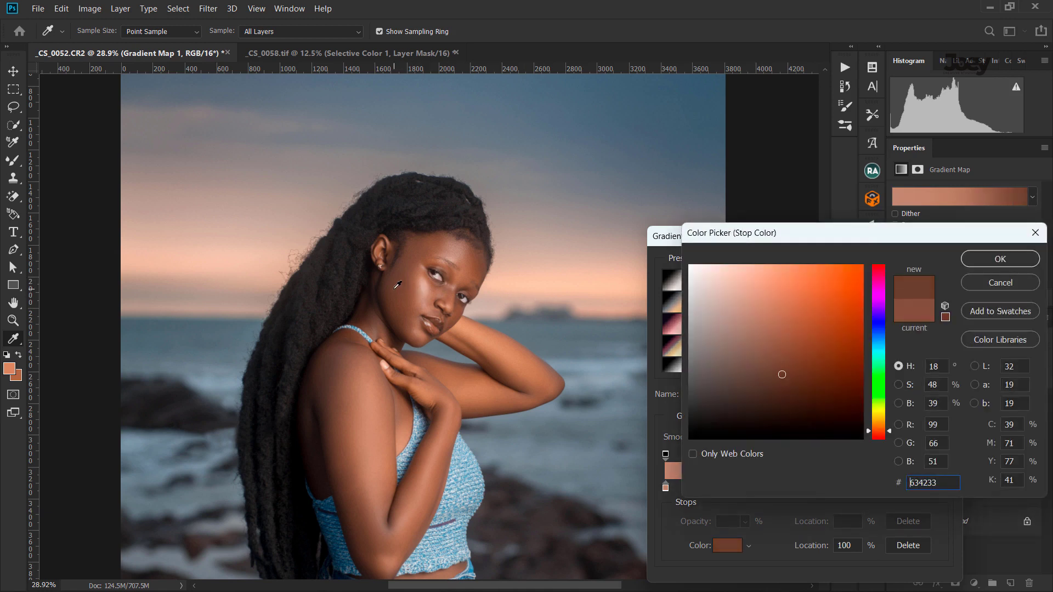
click(983, 261)
click(920, 387)
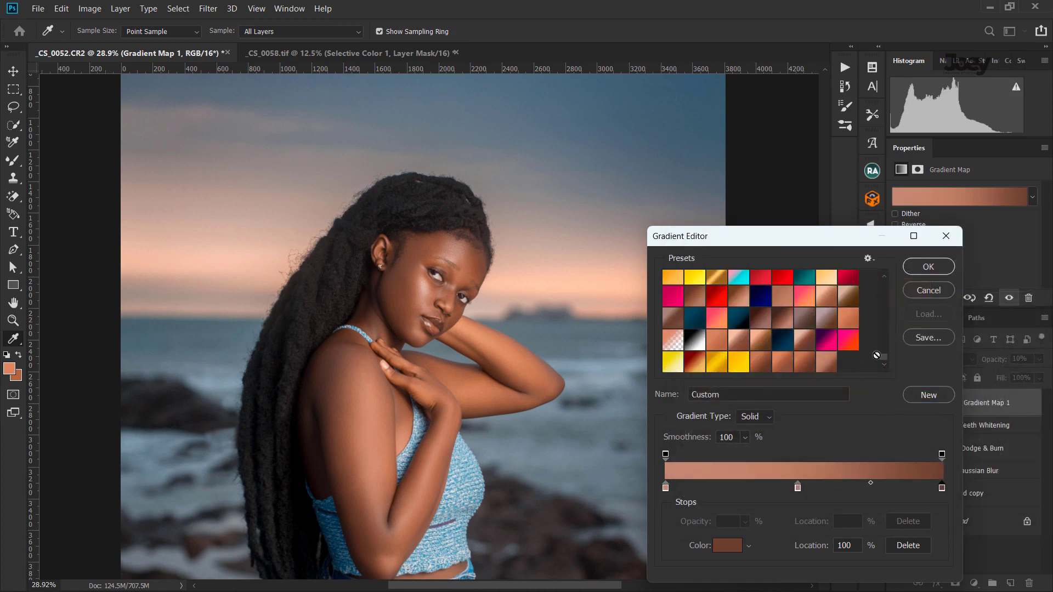
Darken the middle stop to face-sampled brown #8b583f.
double_click(798, 487)
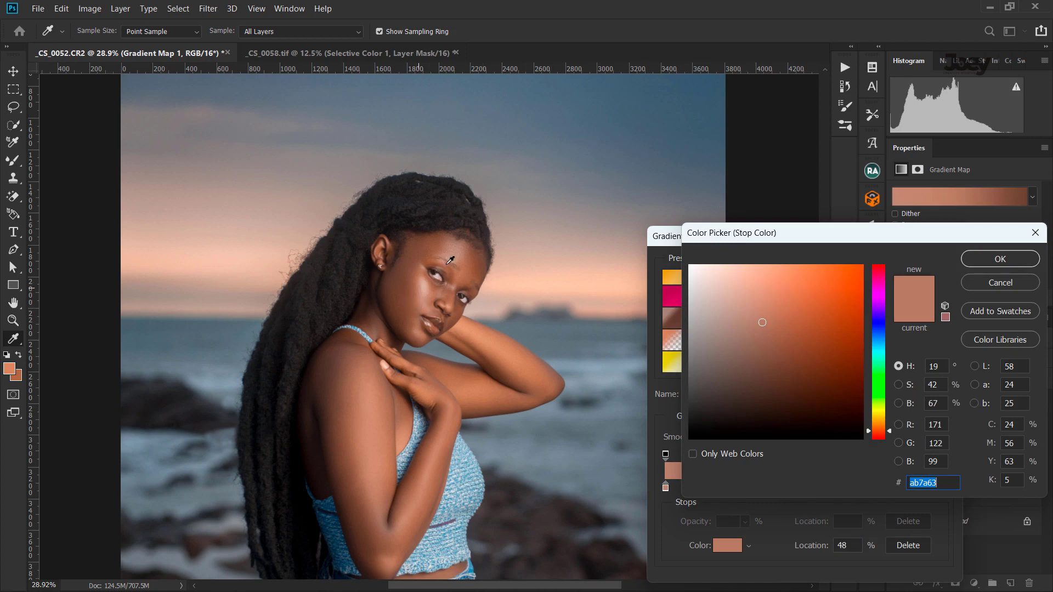
click(478, 263)
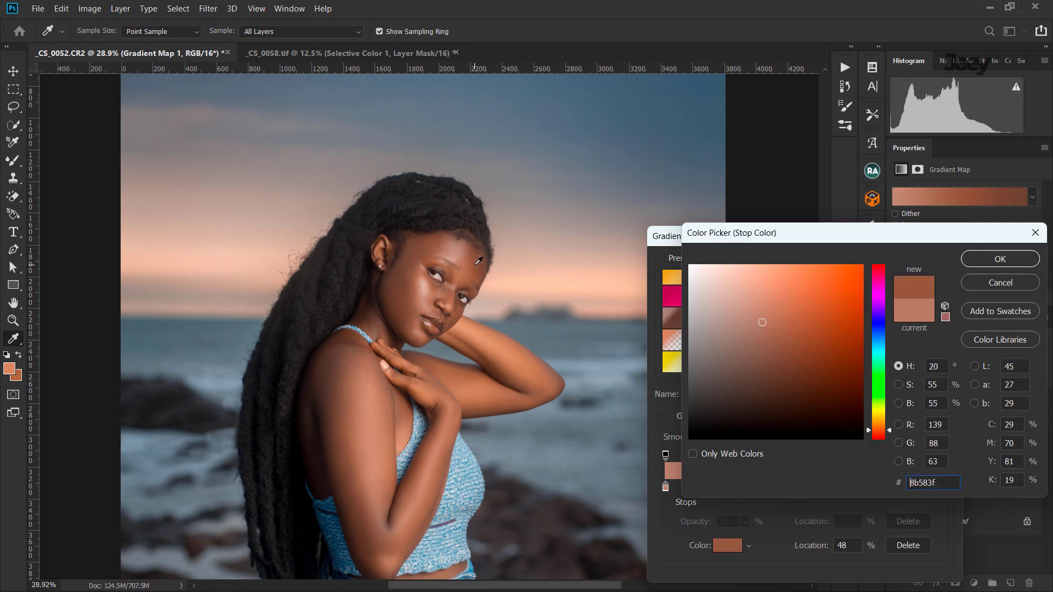
click(999, 259)
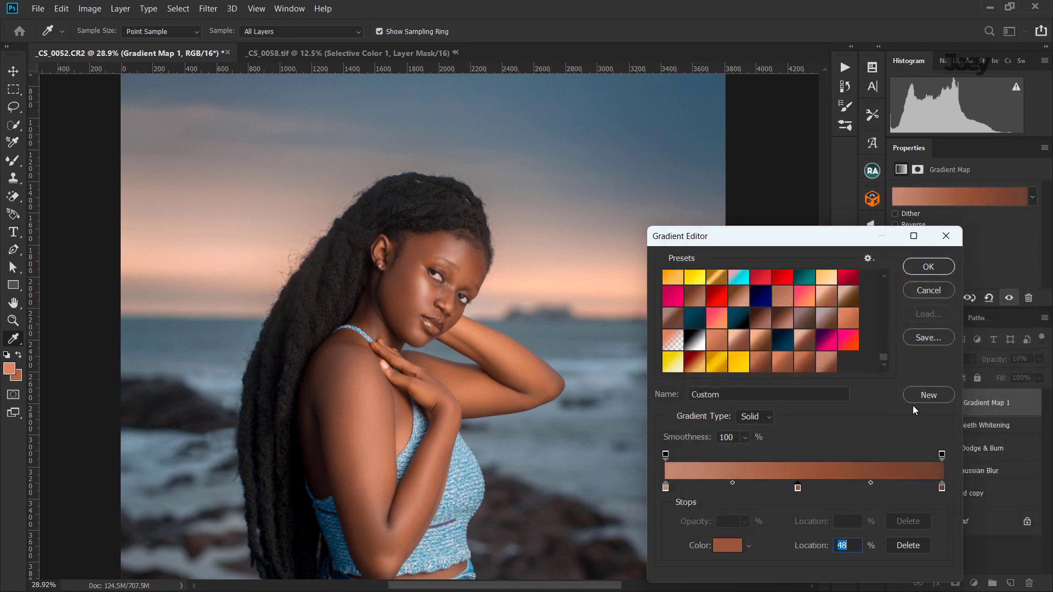
Delete an unwanted gradient preset and apply the custom skin-tone gradient.
click(922, 392)
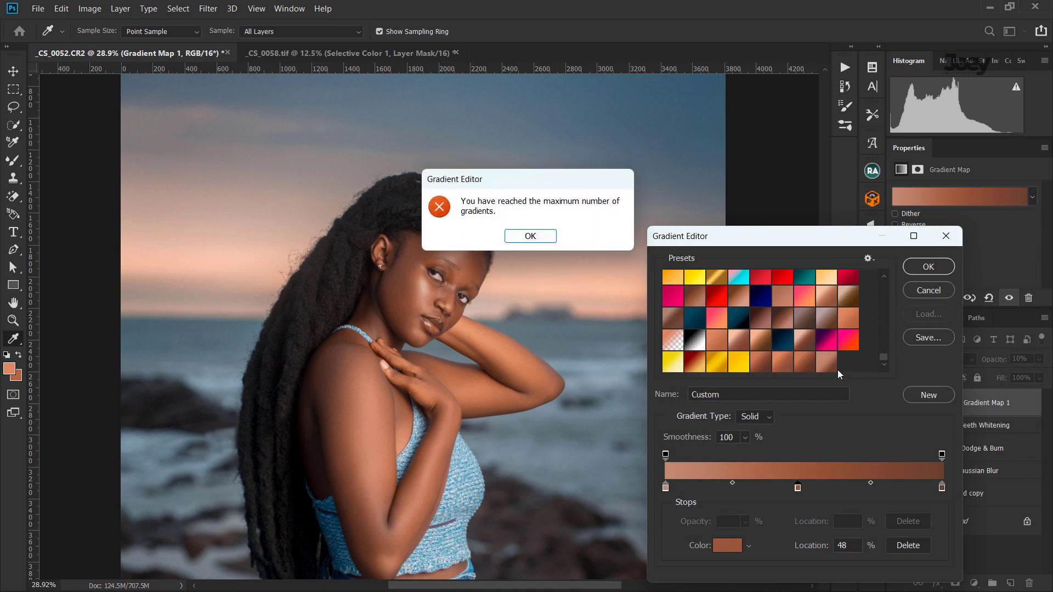
click(531, 237)
right_click(830, 363)
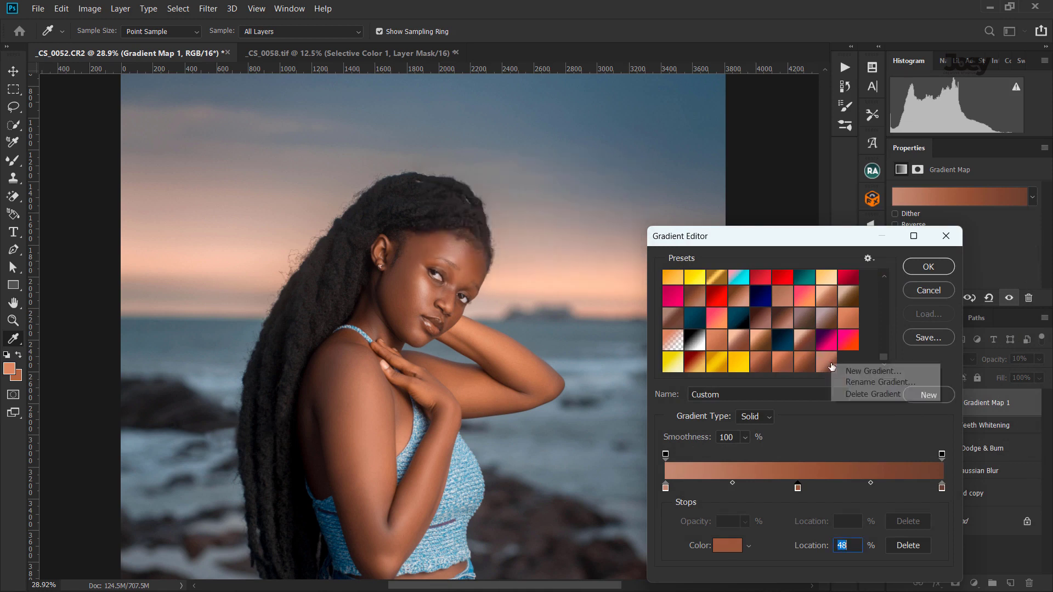
click(869, 393)
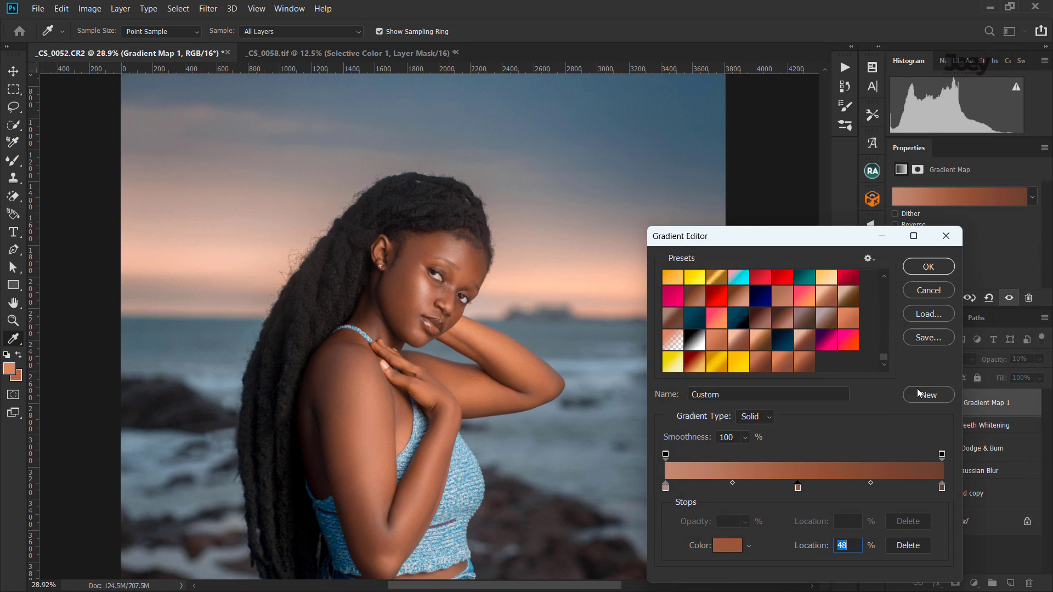
click(926, 267)
Invert Gradient Map 1's mask to black, hiding the effect.
click(947, 404)
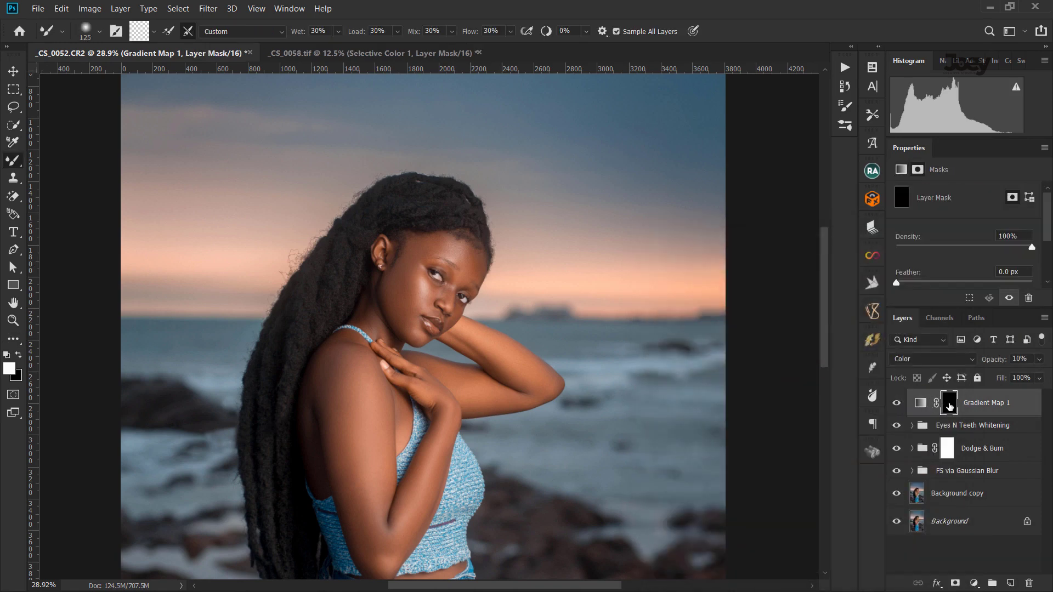
key(ctrl+i)
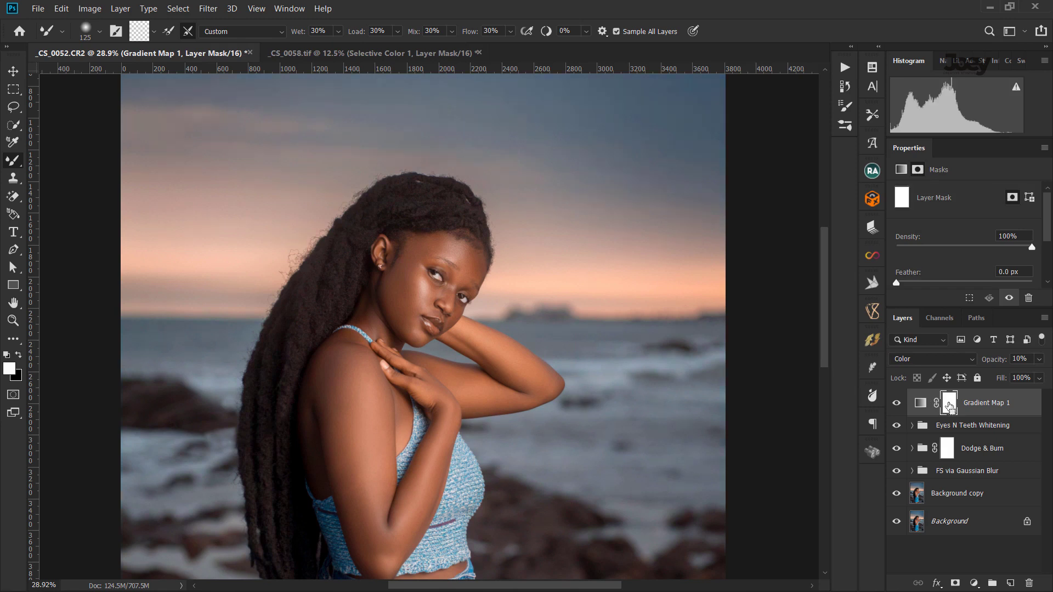
key(ctrl+i)
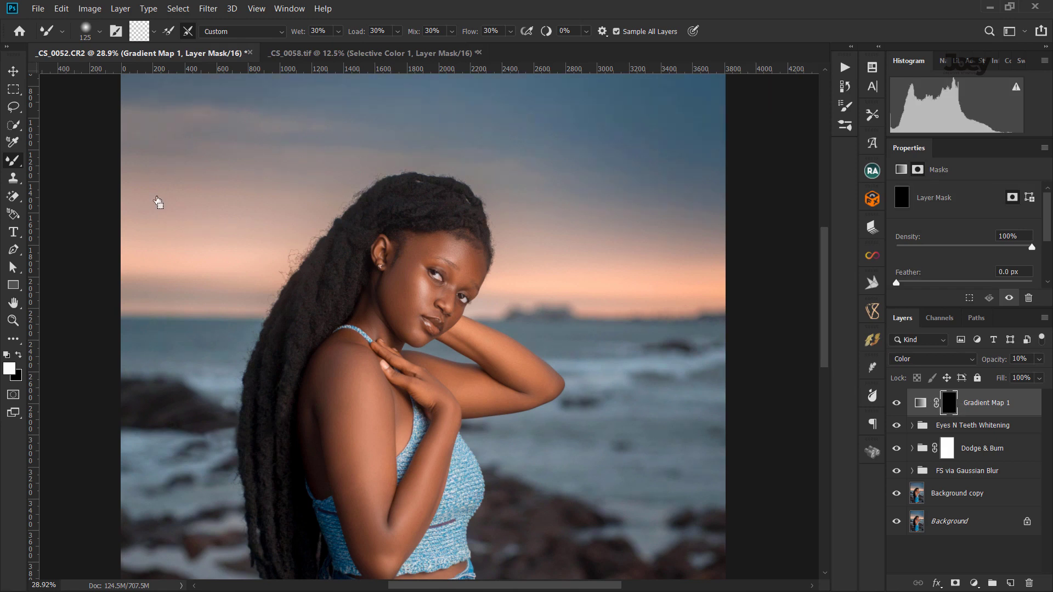
Paint the gradient map back onto the face and ear with a white brush.
right_click(19, 164)
click(61, 158)
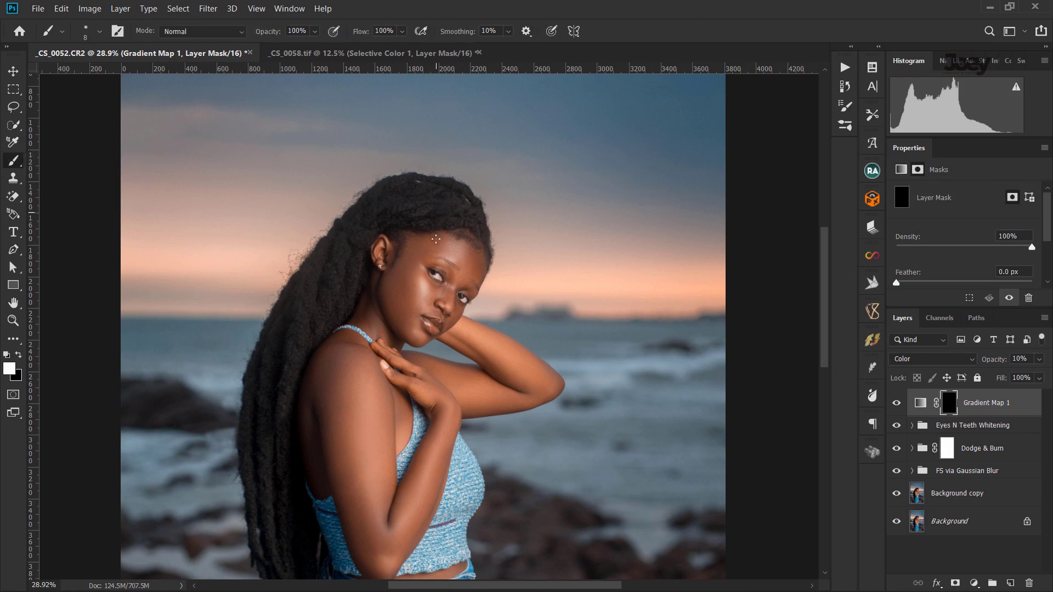
scroll(438, 126, up, 3)
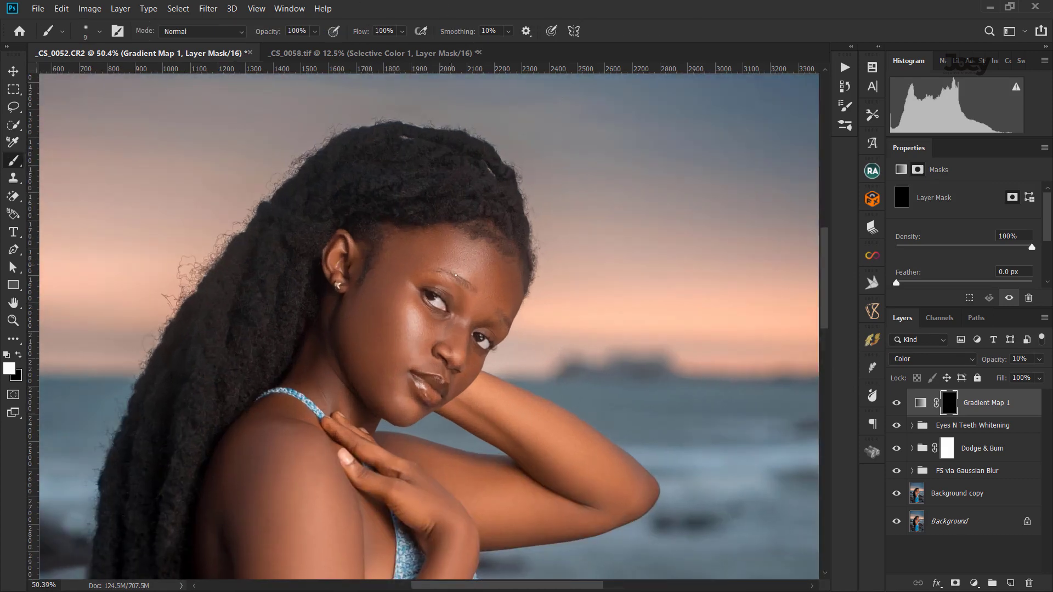
key(bracketright)
key(bracketright)
key(bracketright)
key(bracketright)
key(bracketright)
key(bracketright)
key(bracketright)
key(bracketright)
key(bracketright)
key(bracketright)
key(bracketright)
key(bracketright)
key(bracketleft)
key(bracketleft)
key(bracketleft)
drag(335, 262, 333, 252)
drag(341, 346, 364, 214)
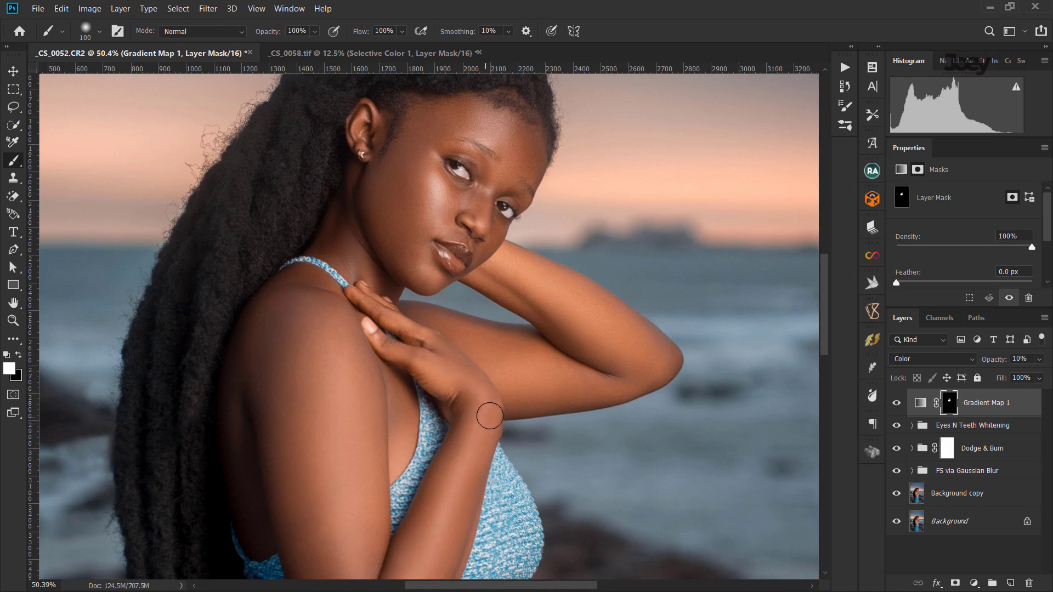
key(bracketright)
key(bracketright)
Paint the forearm and upper arm into the mask with a 175–200 brush.
scroll(453, 431, down, 3)
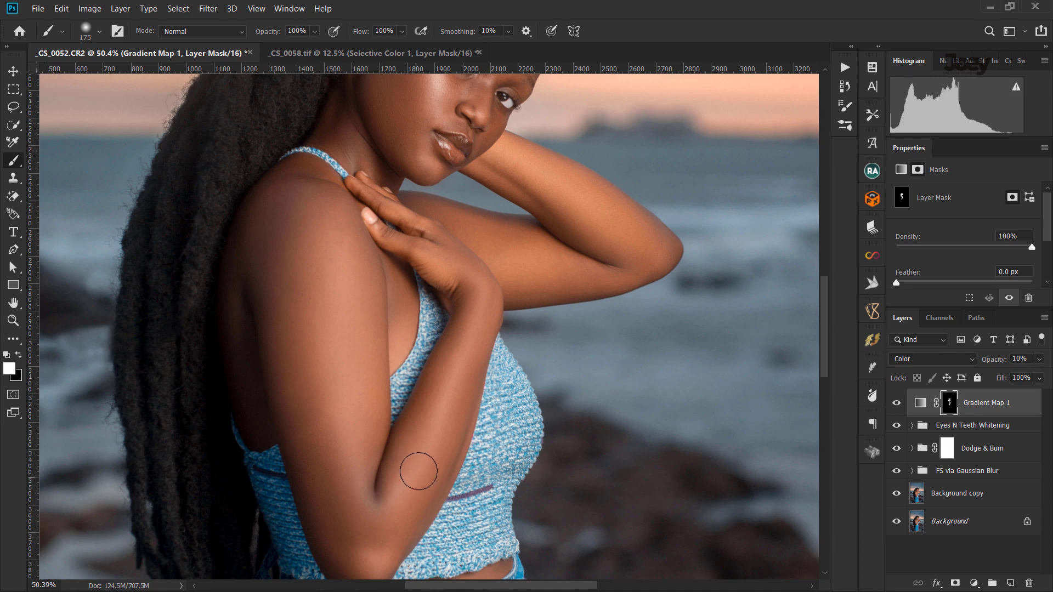
key(bracketright)
key(bracketright)
key(bracketright)
key(bracketleft)
key(bracketleft)
key(bracketleft)
key(bracketleft)
key(bracketleft)
key(bracketright)
key(bracketright)
key(bracketright)
key(bracketright)
Zoom to the waistline and paint the midriff into the mask with a 45 brush.
scroll(519, 407, down, 1)
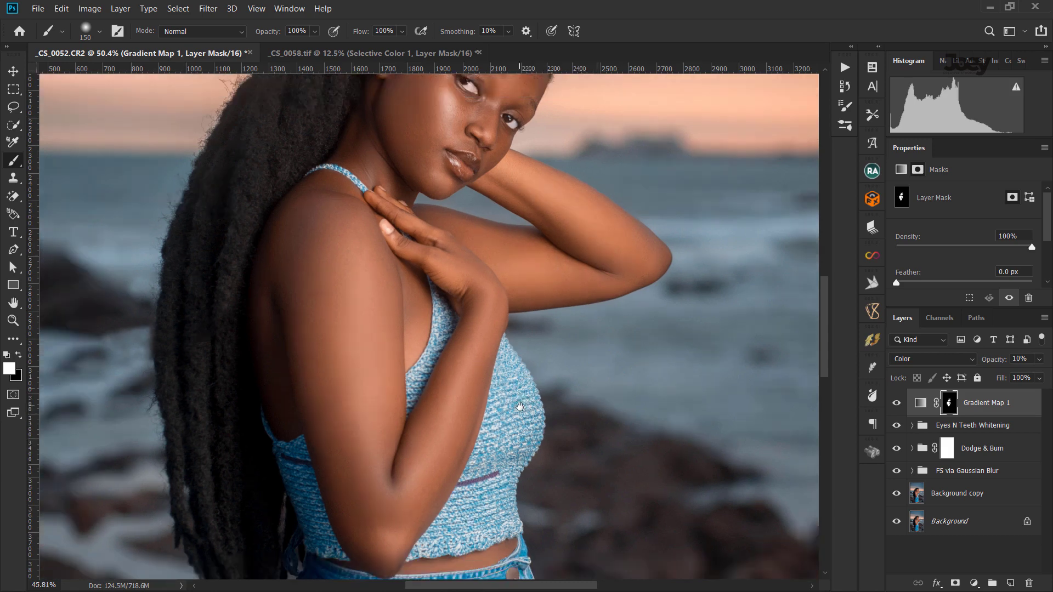
scroll(519, 407, down, 3)
scroll(606, 298, up, 2)
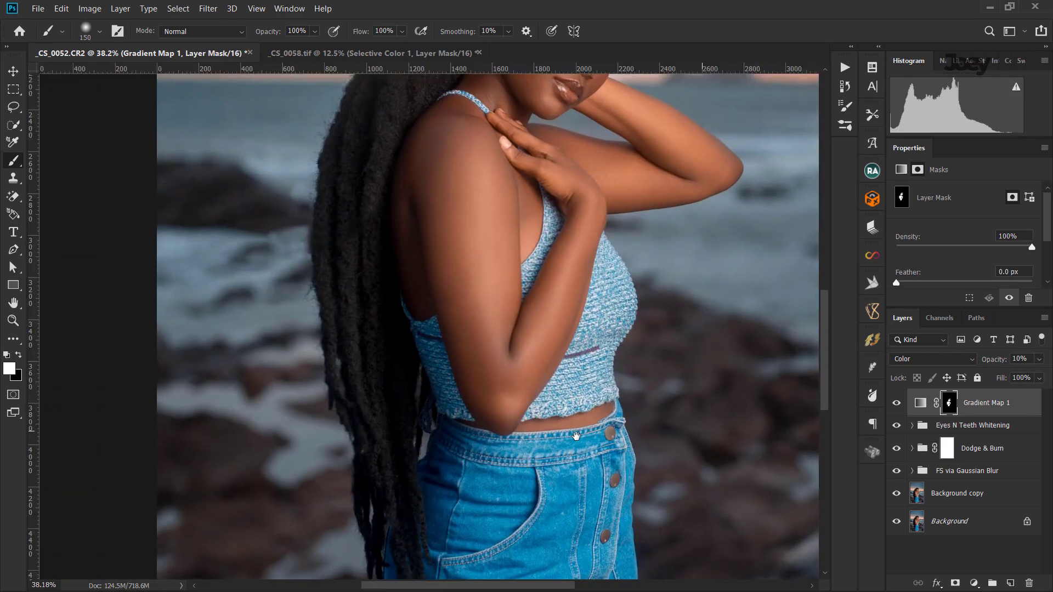
scroll(576, 436, up, 2)
scroll(548, 431, up, 1)
scroll(526, 425, up, 1)
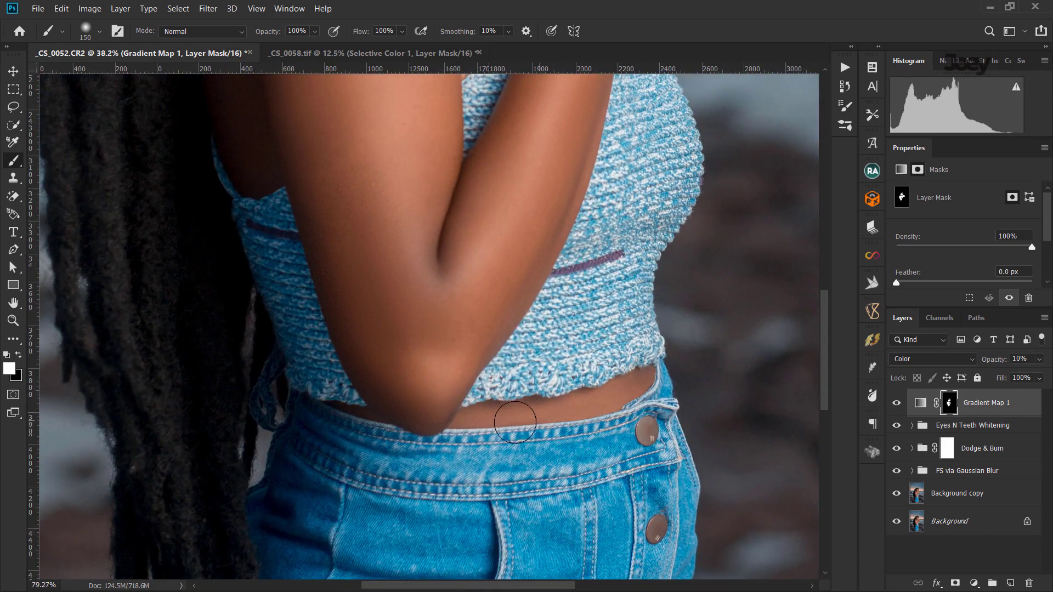
key(bracketleft)
key(bracketleft)
key(bracketleft)
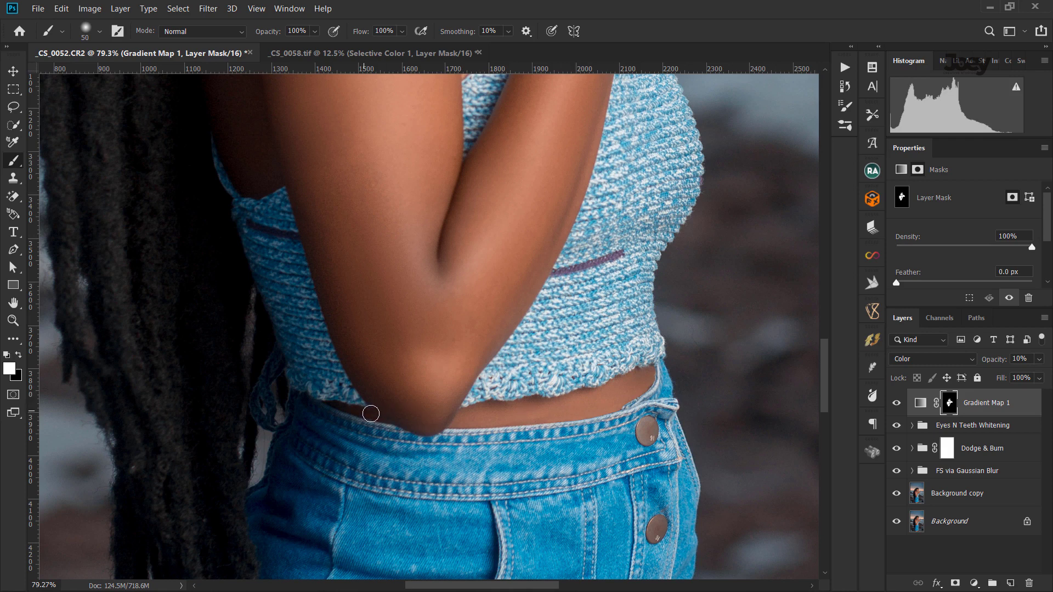
Paint the thighs below the denim skirt at brush 100–125, then fit the photo.
scroll(370, 413, down, 3)
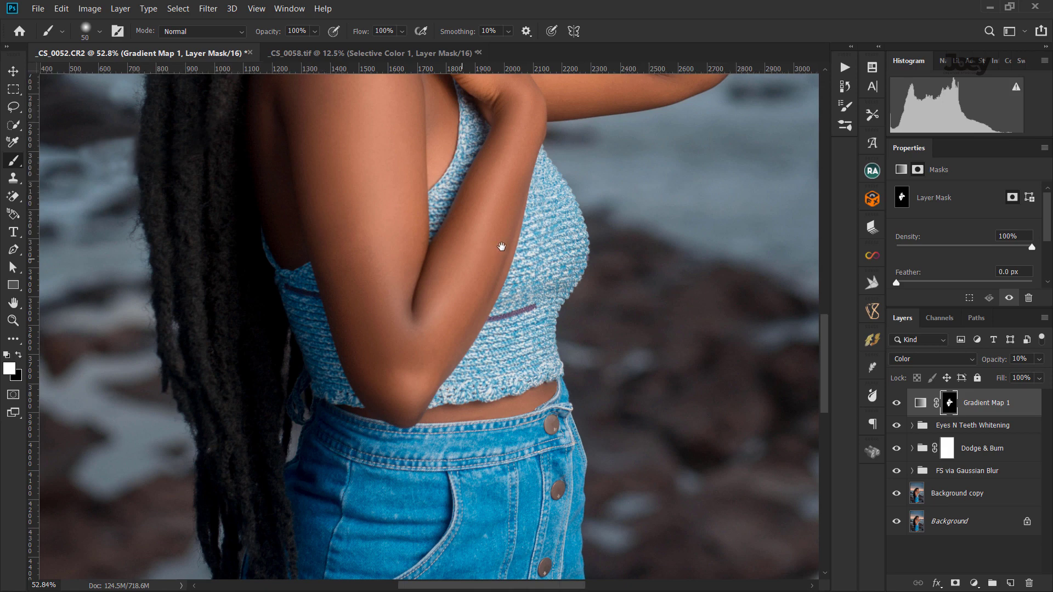
drag(501, 247, 515, 106)
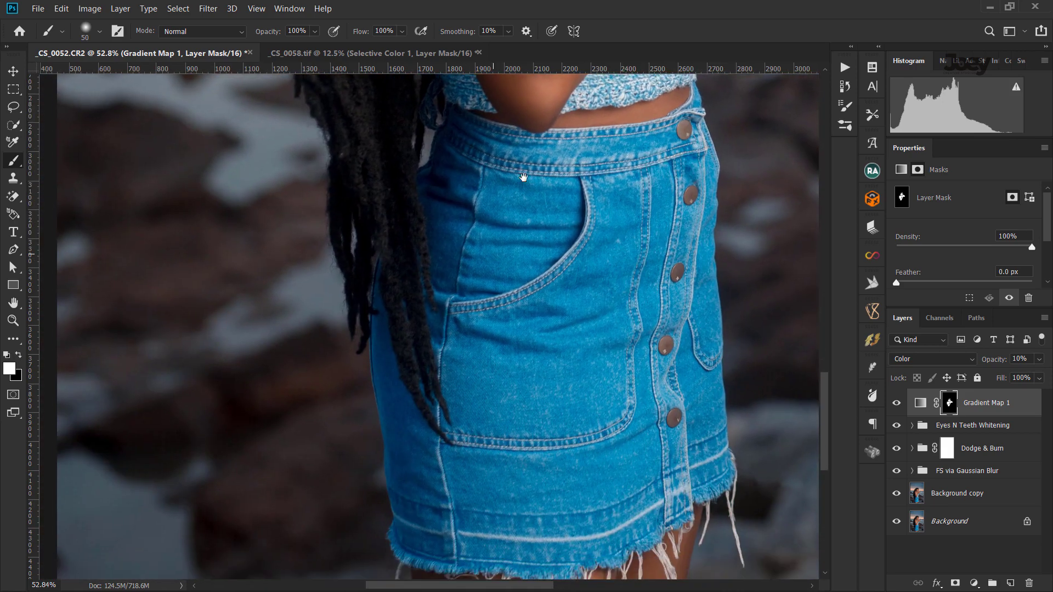
scroll(532, 147, down, 5)
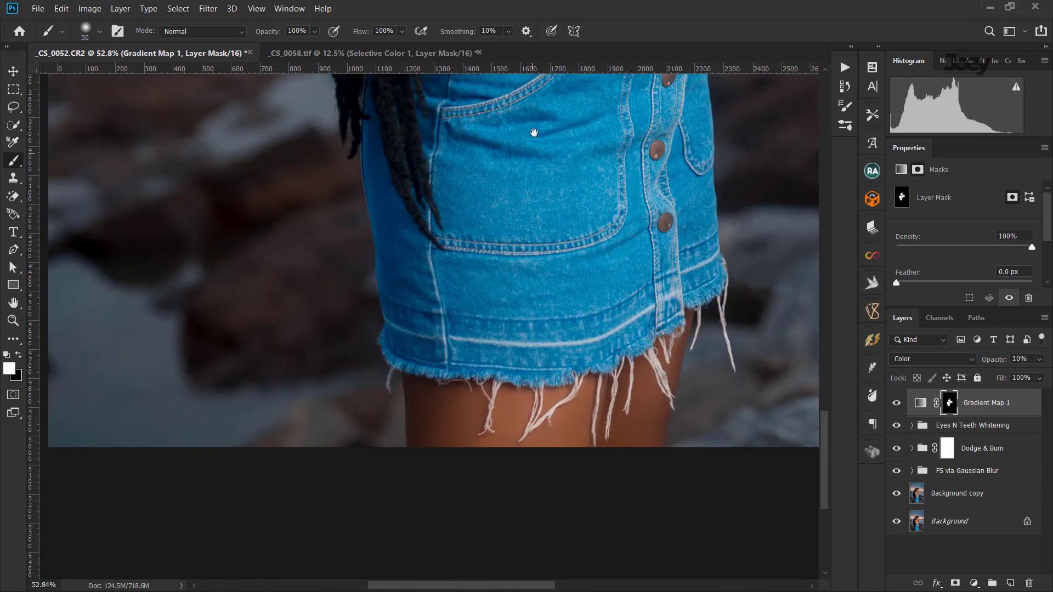
scroll(535, 137, down, 1)
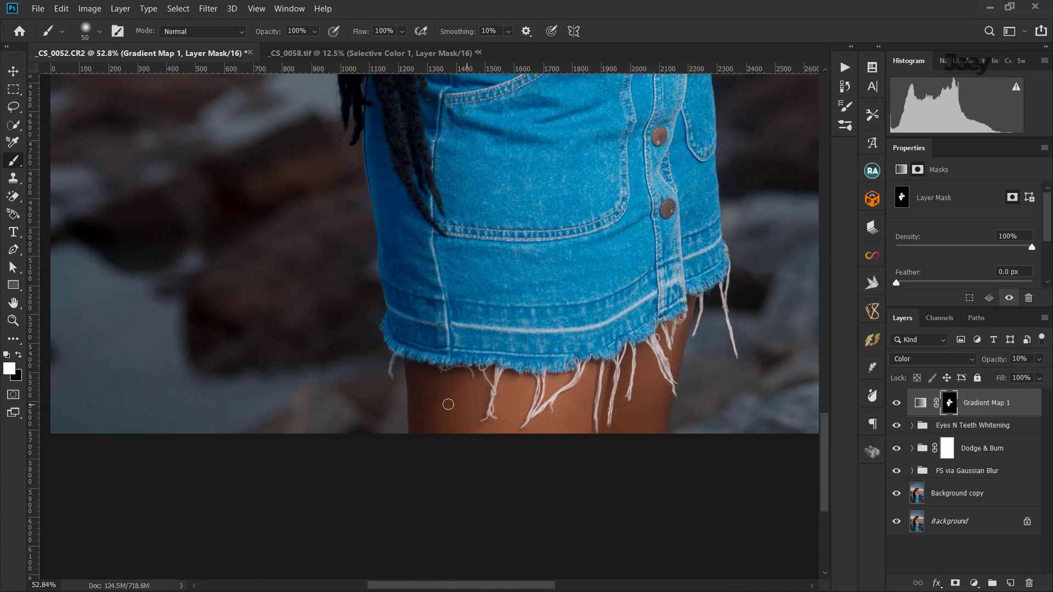
key(bracketright)
key(bracketright)
key(bracketright)
key(bracketleft)
key(bracketleft)
key(bracketleft)
key(ctrl+0)
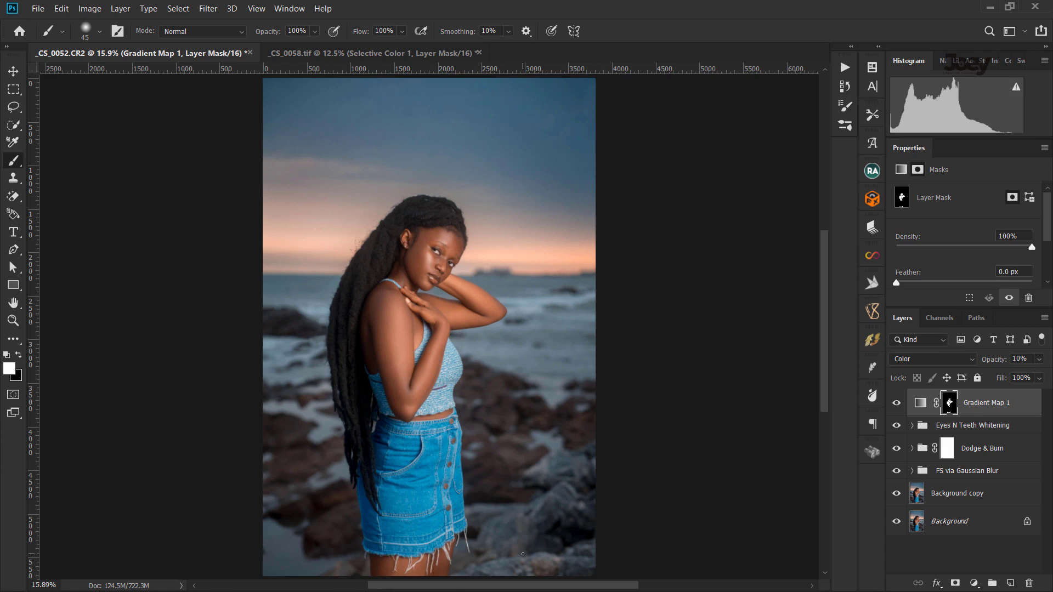
Hide Gradient Map 1 and the High Frequency: Texture layer to compare the base skin.
key(super)
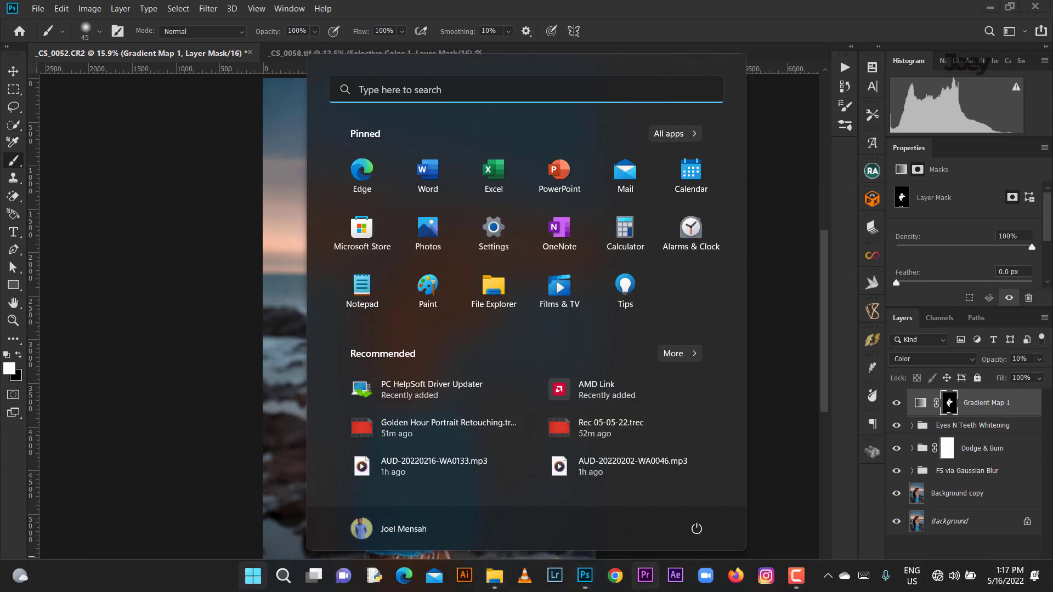
click(898, 402)
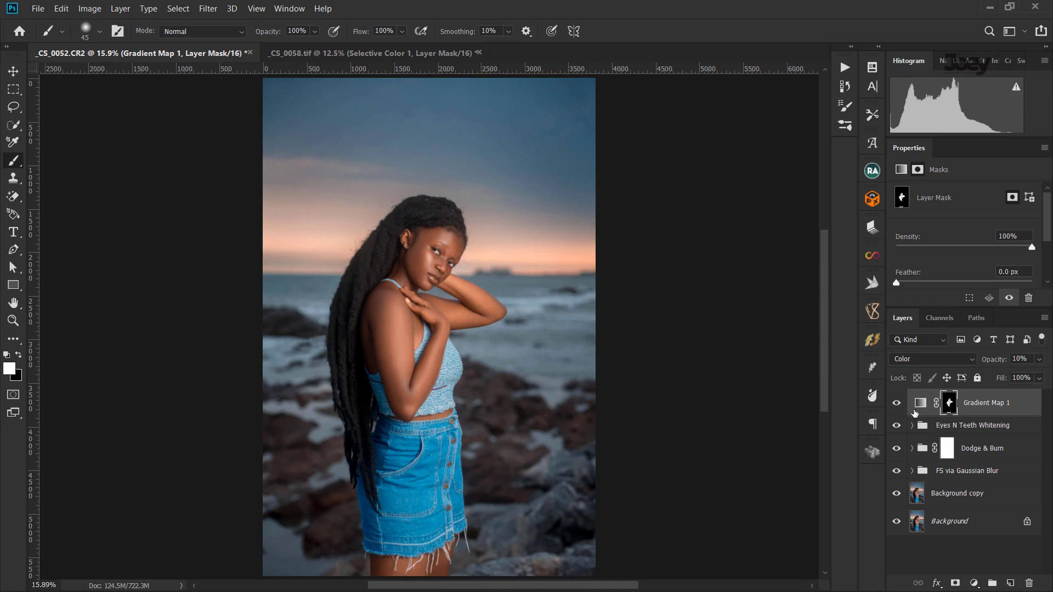
scroll(485, 408, up, 1)
scroll(479, 402, up, 1)
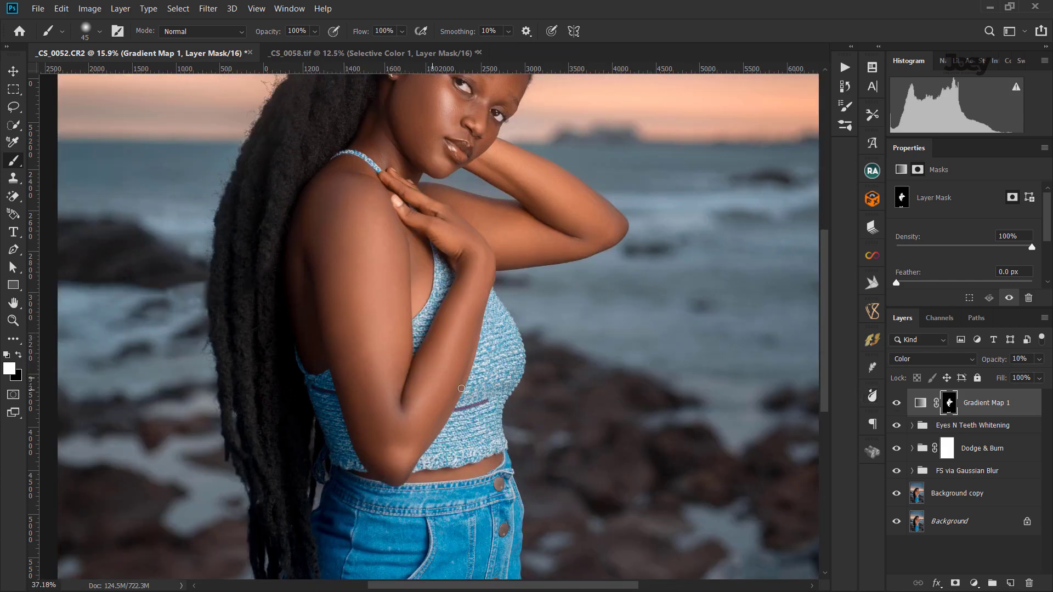
scroll(474, 395, up, 1)
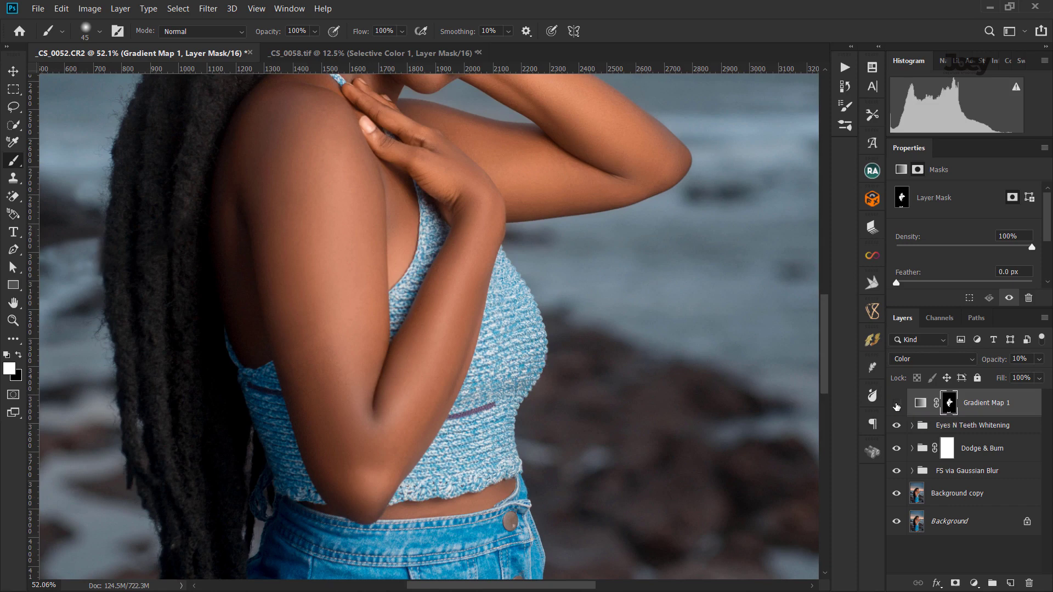
click(896, 405)
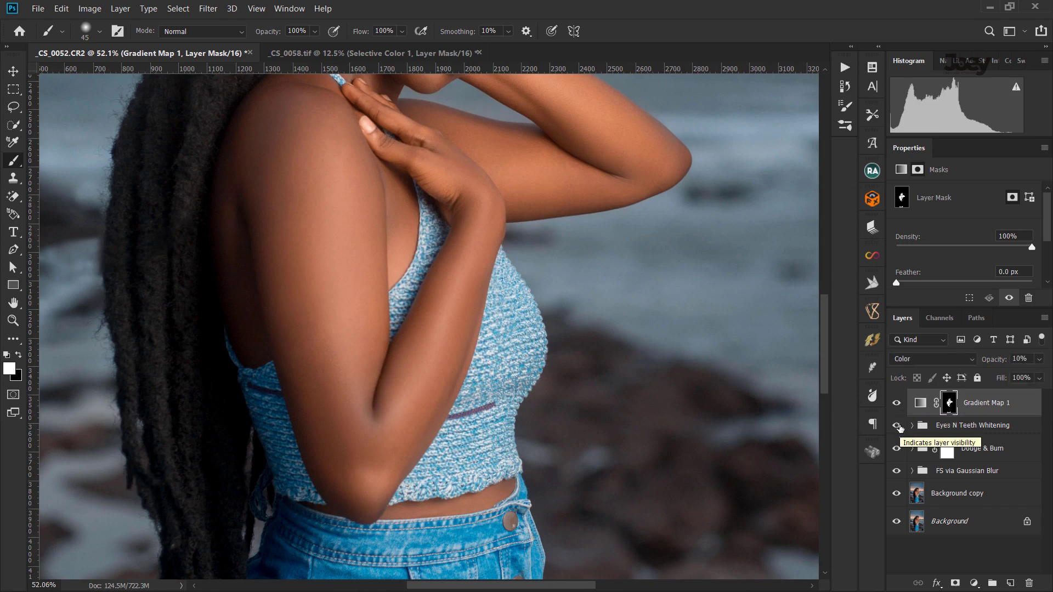
click(896, 403)
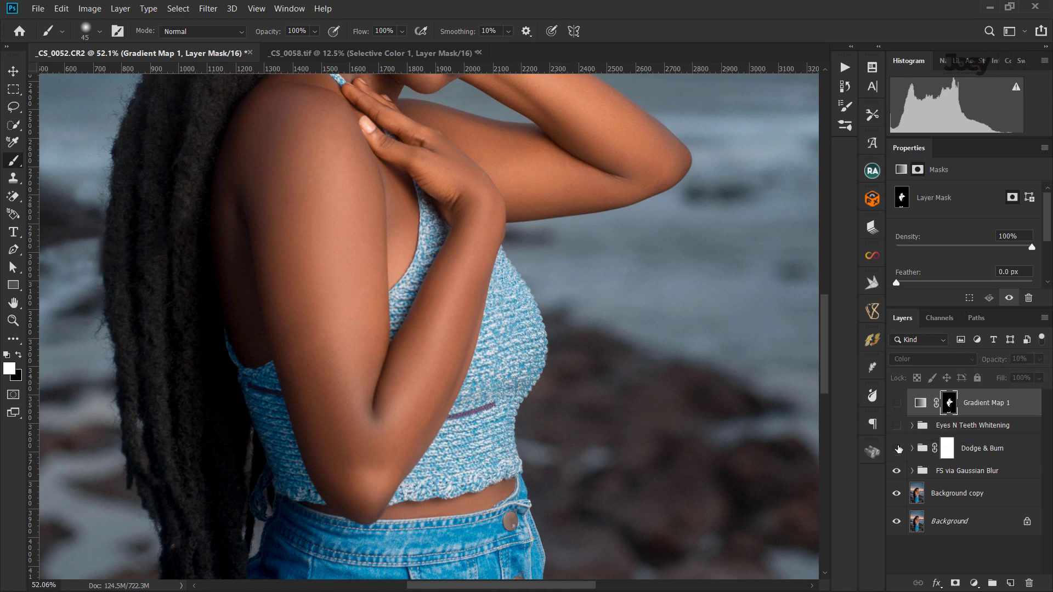
click(911, 471)
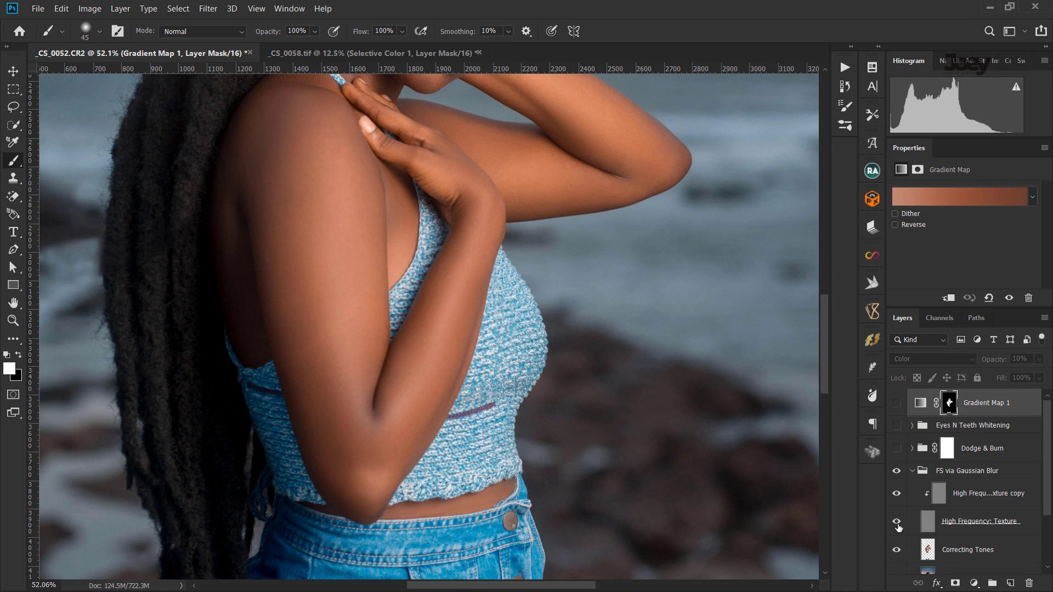
click(897, 521)
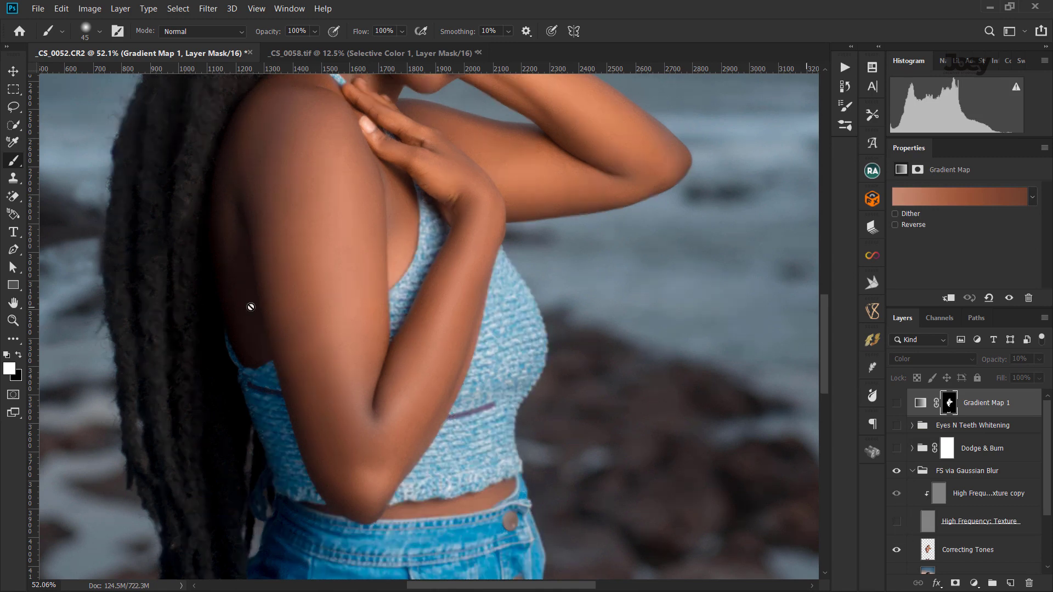
Use the Mixer Brush on the Correcting Tones layer at size 80–90.
key(shift+b)
right_click(18, 164)
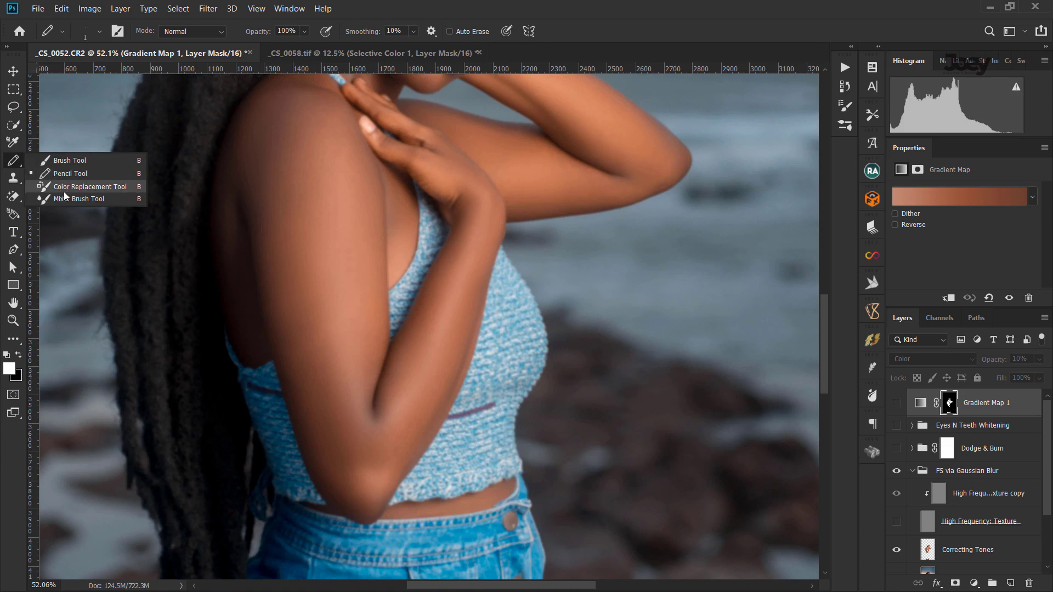
click(66, 201)
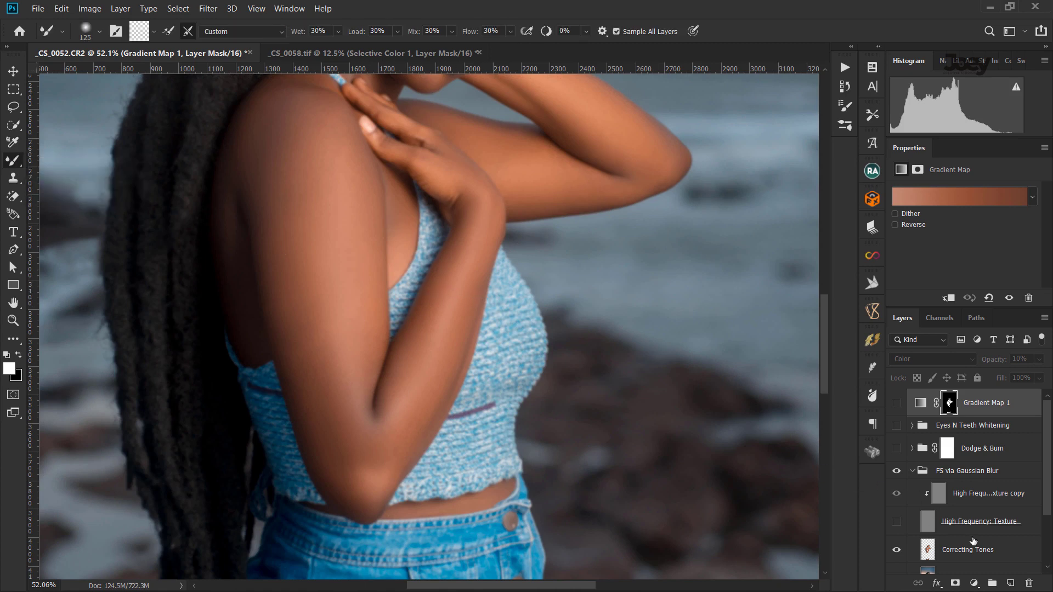
click(957, 550)
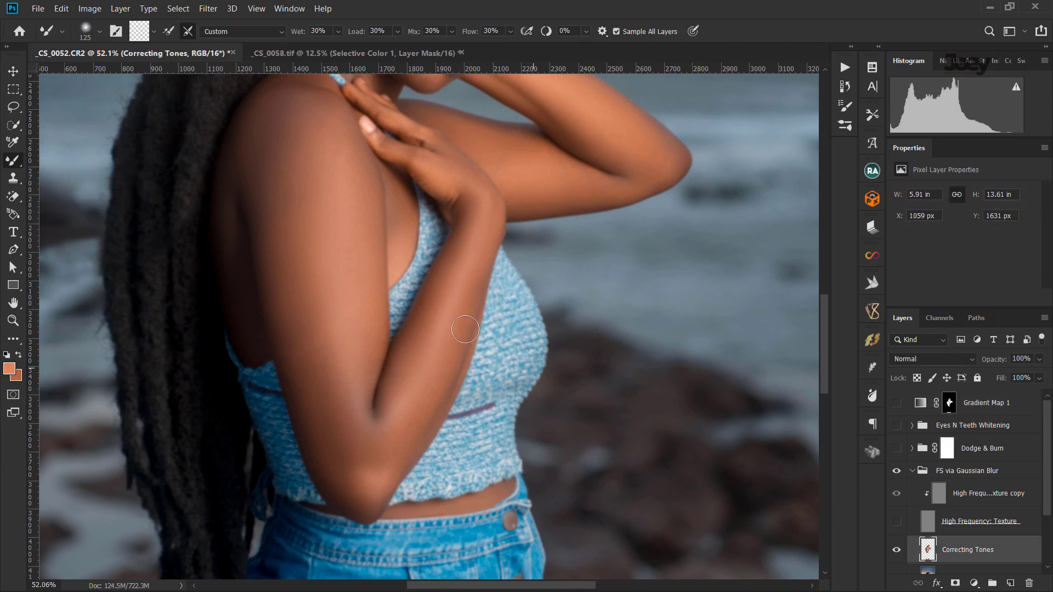
key(bracketleft)
key(bracketleft)
key(bracketright)
key(bracketleft)
key(bracketright)
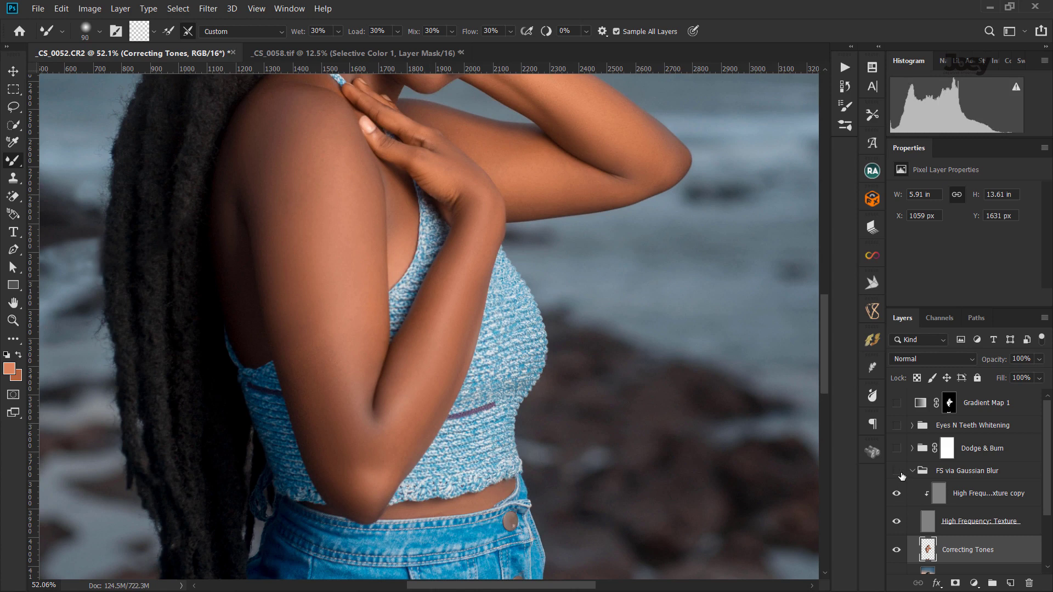
Show FS via Gaussian Blur again and target the Burn Curve mask in Dodge & Burn.
click(897, 472)
click(912, 449)
click(961, 503)
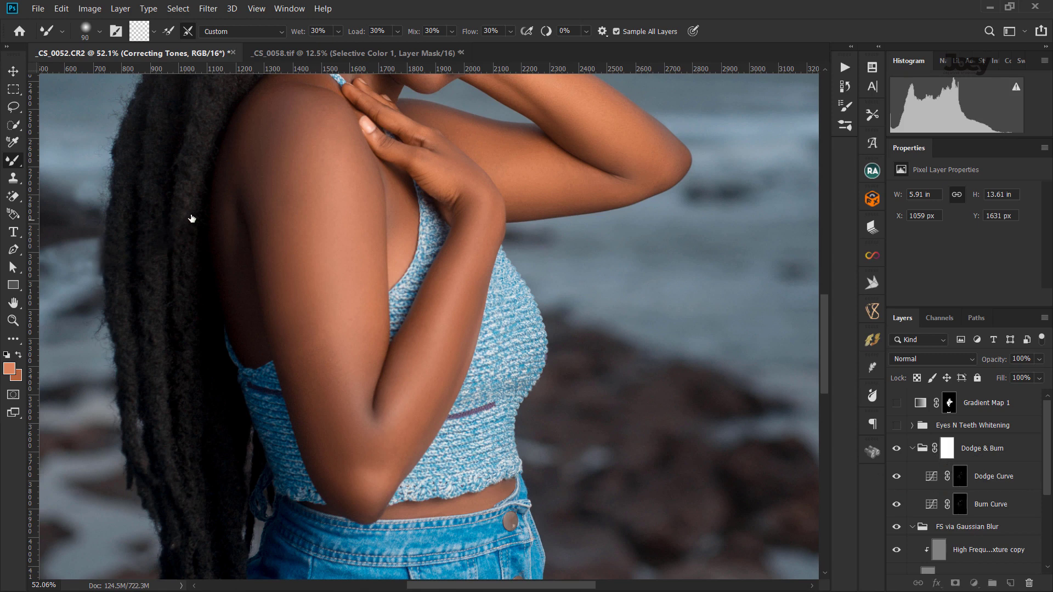
Set up an enlarged Pencil with 3% opacity.
right_click(15, 159)
click(66, 173)
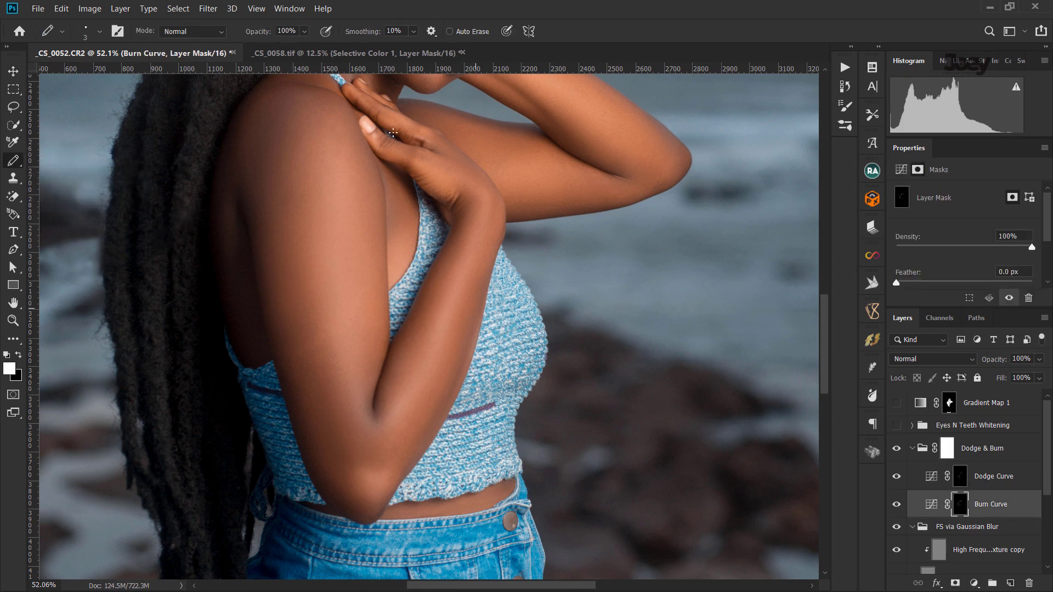
key(bracketright)
key(bracketright)
key(bracketright)
click(286, 32)
text(3)
key(Return)
key(bracketright)
key(bracketright)
key(bracketright)
key(bracketright)
key(bracketright)
key(bracketright)
Switch to a large soft Brush with 3% flow.
right_click(14, 160)
click(55, 158)
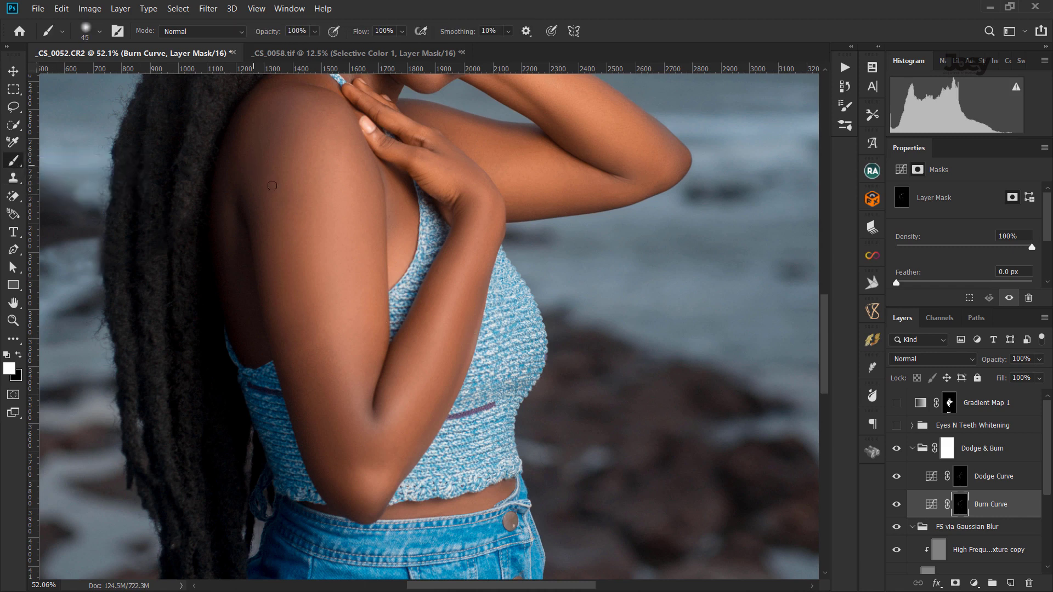
click(391, 31)
text(3)
key(Return)
key(bracketright)
key(bracketright)
Show Eyes N Teeth Whitening and Gradient Map 1, select Gradient Map 1, and collapse all groups.
scroll(467, 364, down, 1)
scroll(468, 364, down, 5)
scroll(493, 351, down, 2)
scroll(519, 335, up, 1)
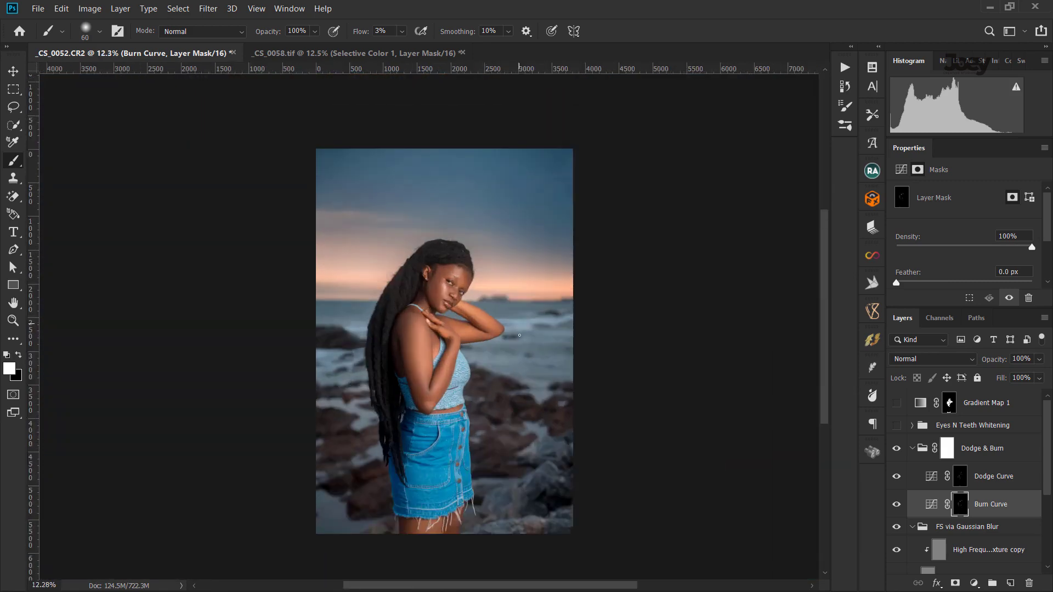
scroll(519, 335, up, 1)
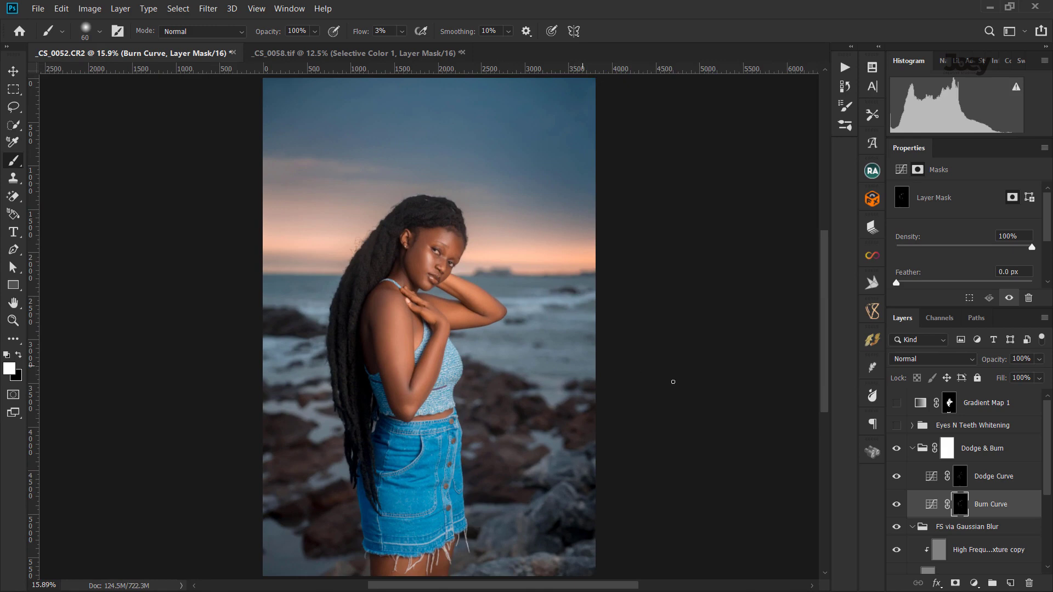
click(912, 447)
click(896, 425)
click(896, 403)
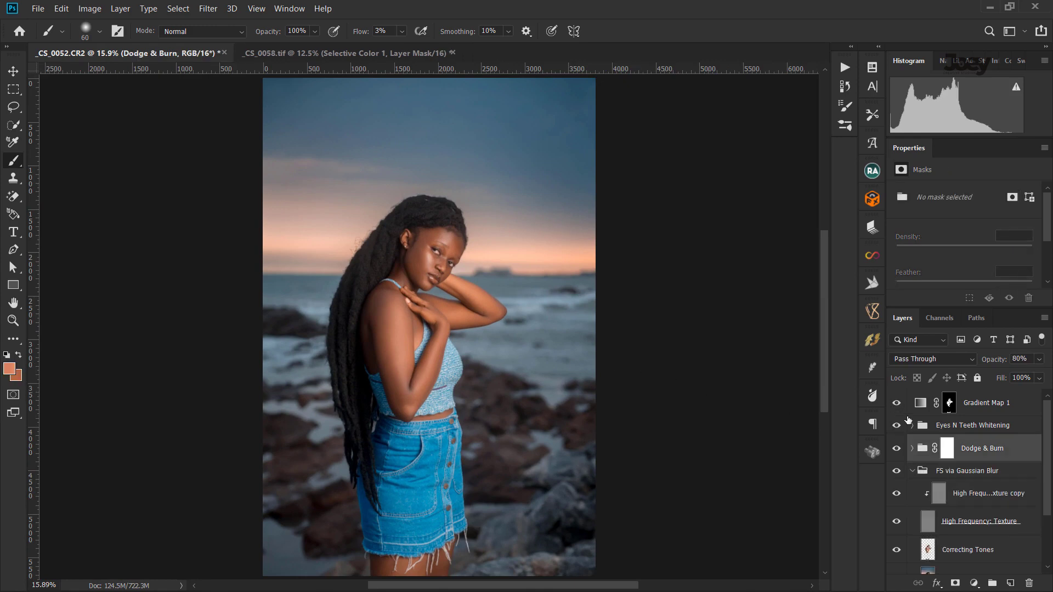
click(984, 406)
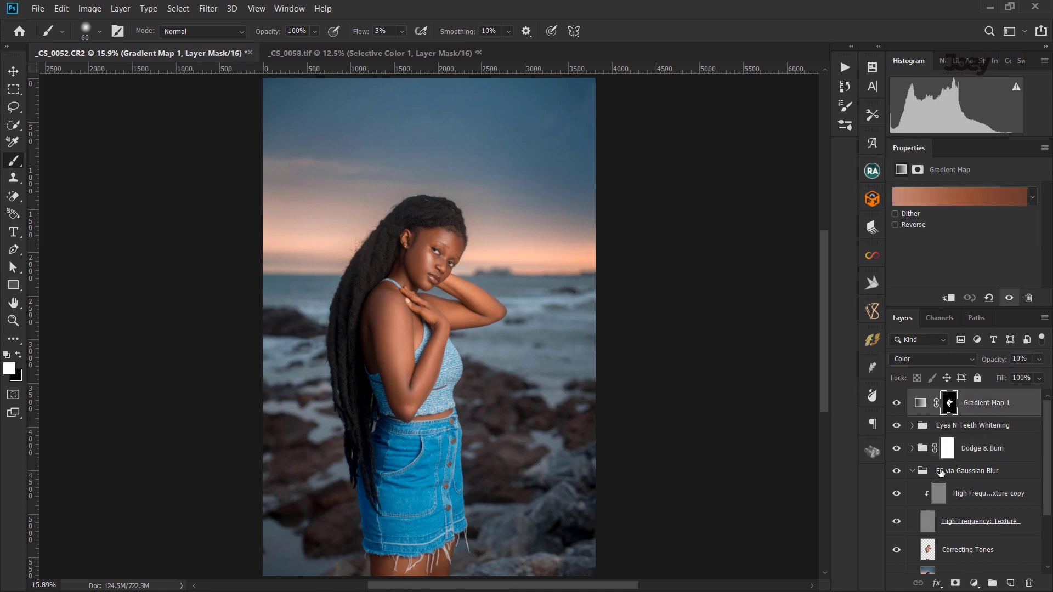
click(912, 470)
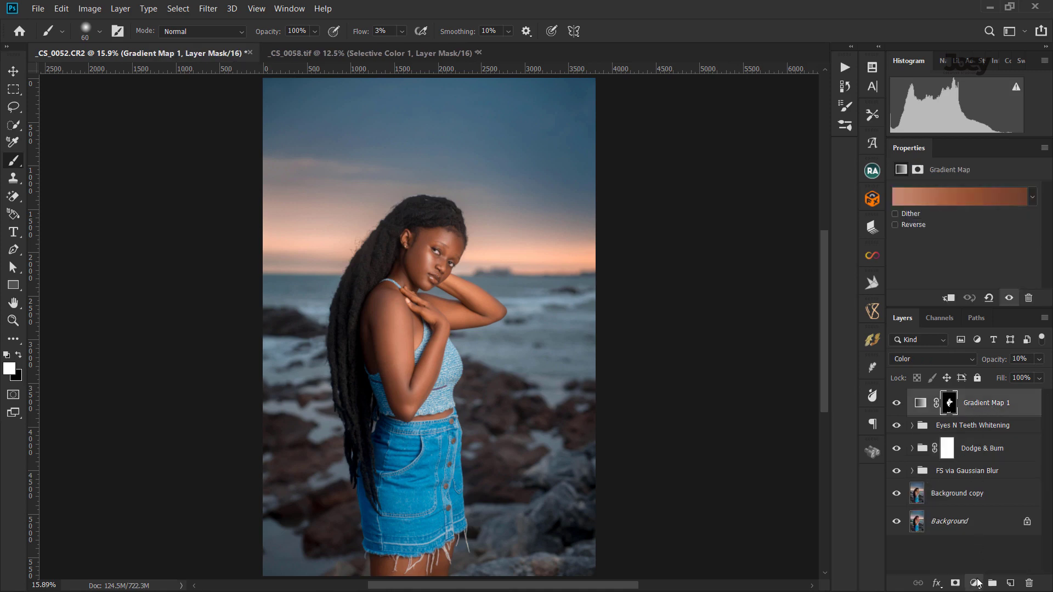
click(973, 583)
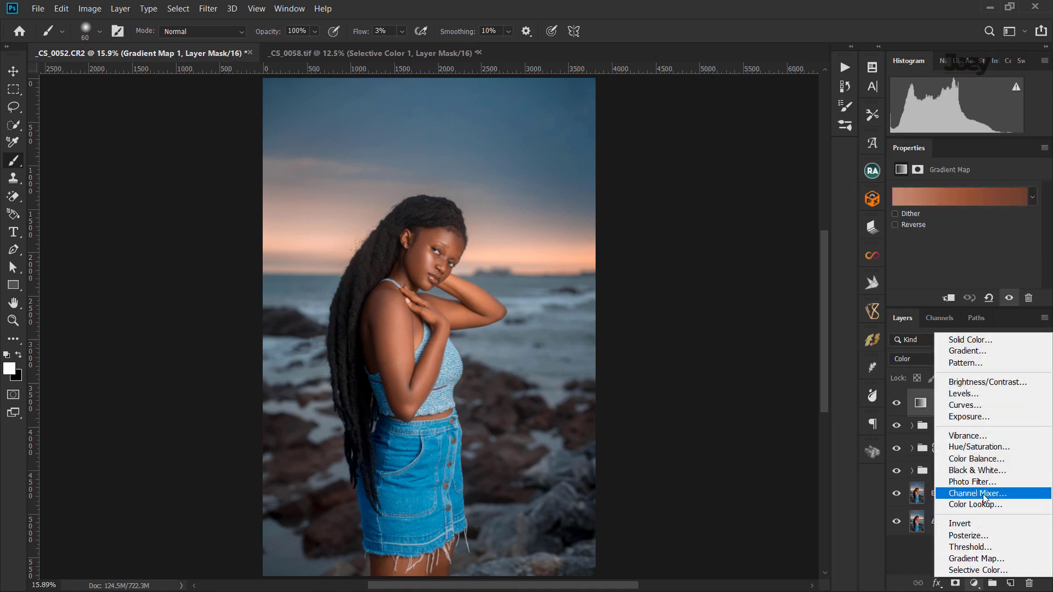
Add a Color Balance layer with Shadows at Cyan/Red +1 and Yellow/Blue -2.
click(976, 458)
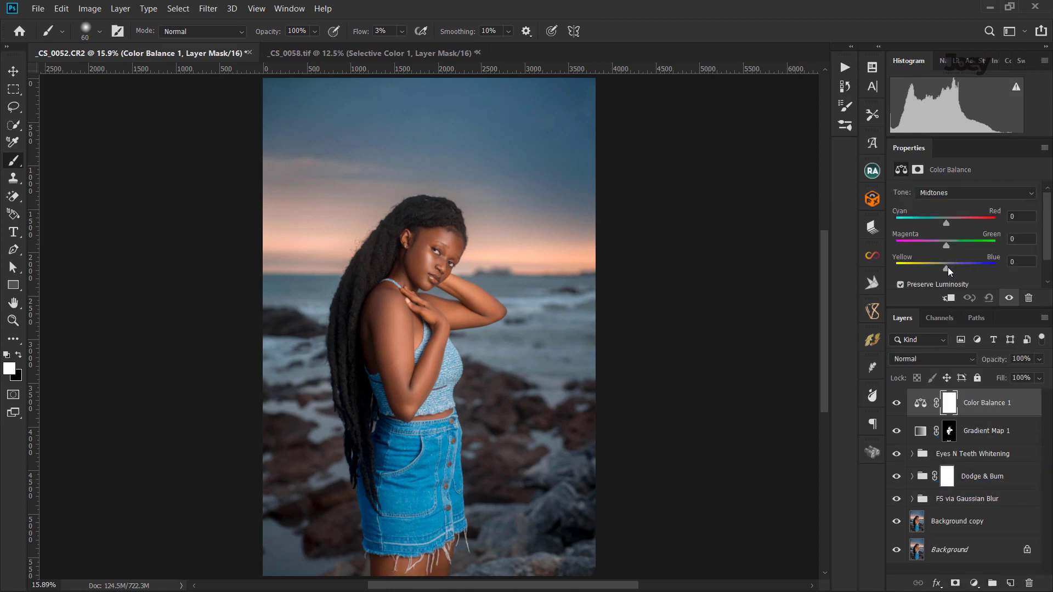
drag(946, 269, 947, 267)
click(945, 193)
drag(948, 269, 947, 269)
click(1013, 262)
text(-2)
drag(945, 222, 947, 227)
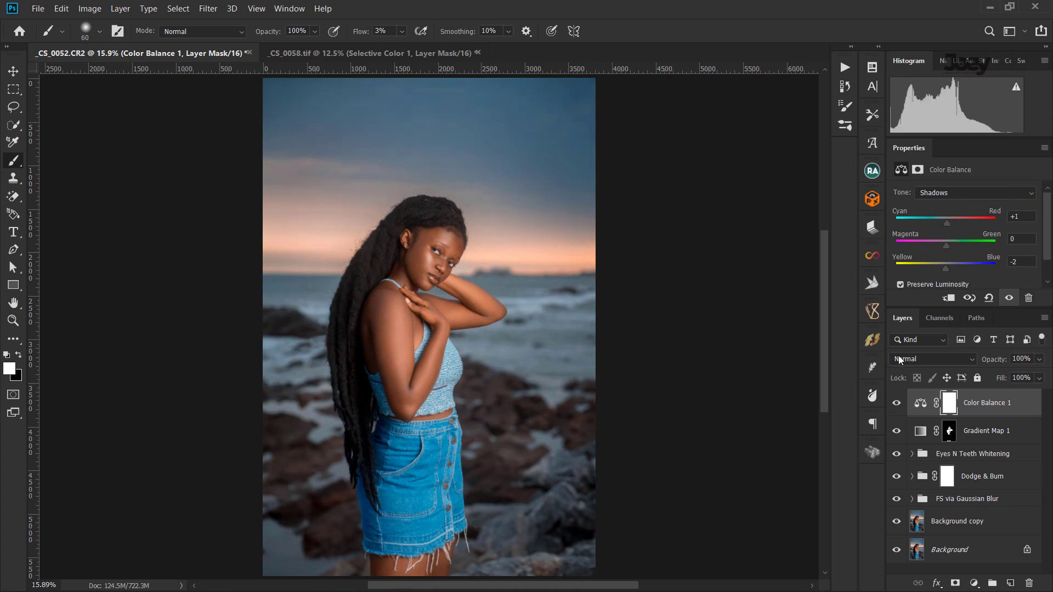
Toggle Color Balance 1 on and off to compare the grade.
click(897, 403)
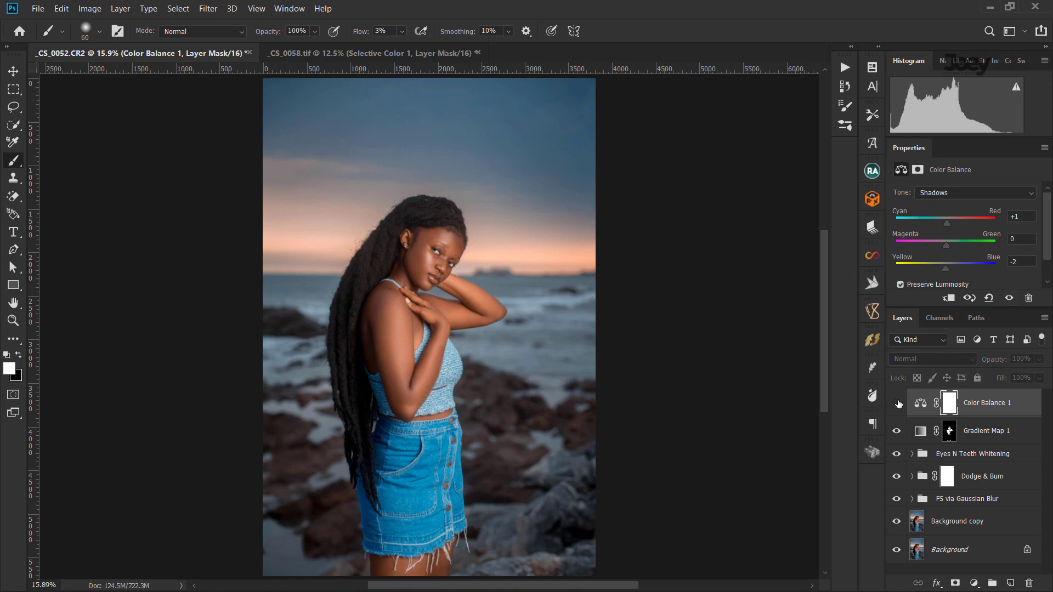
click(897, 403)
click(897, 403)
Set Highlights Yellow/Blue to -3, keeping Cyan/Red at 0.
click(958, 192)
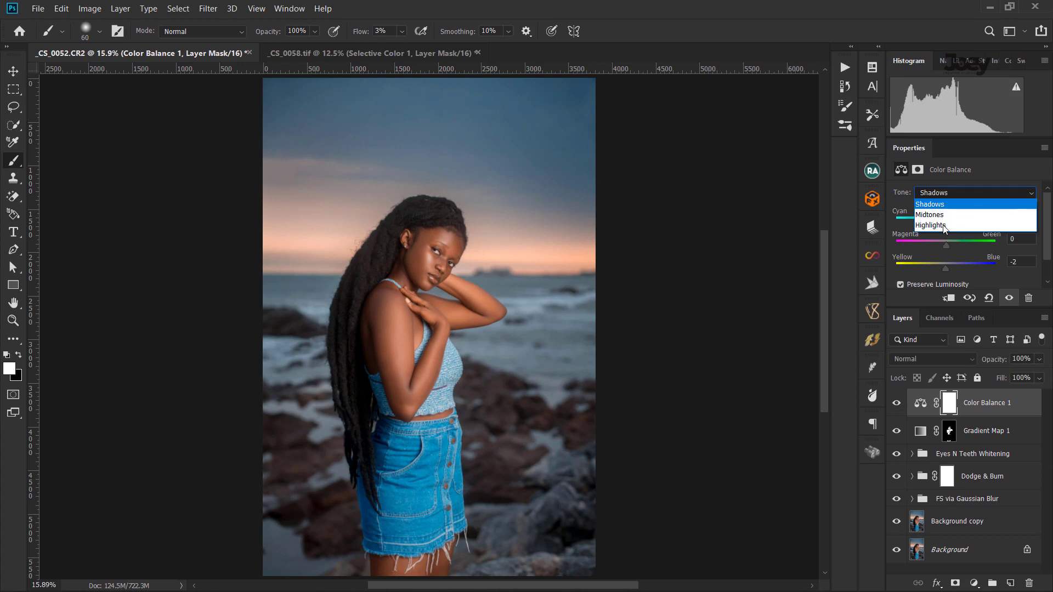
click(947, 222)
drag(946, 268, 946, 271)
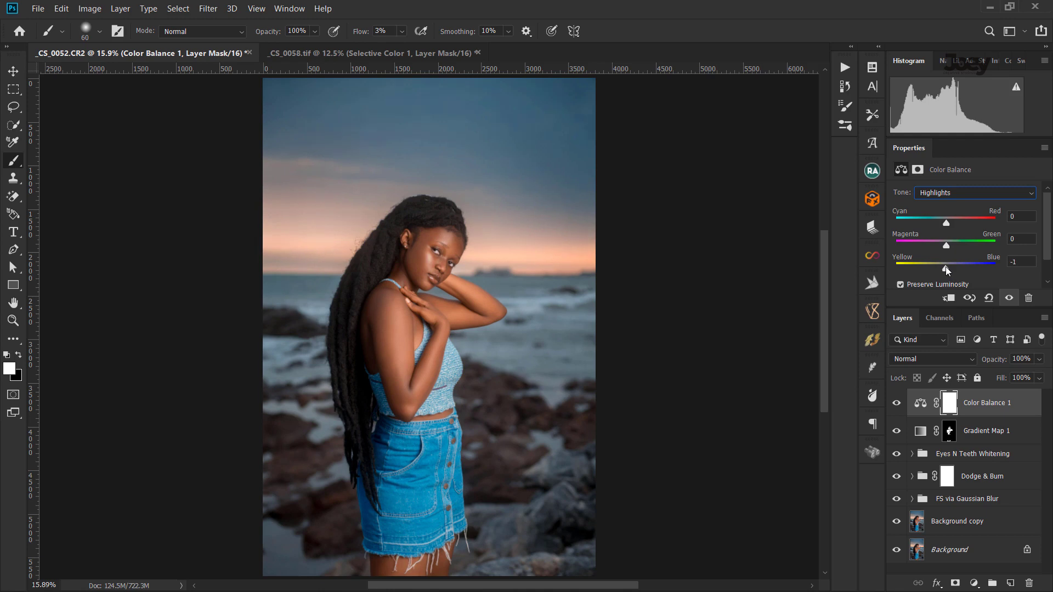
click(1020, 262)
text(-3)
click(998, 216)
text(3)
click(1016, 216)
text(0)
click(965, 192)
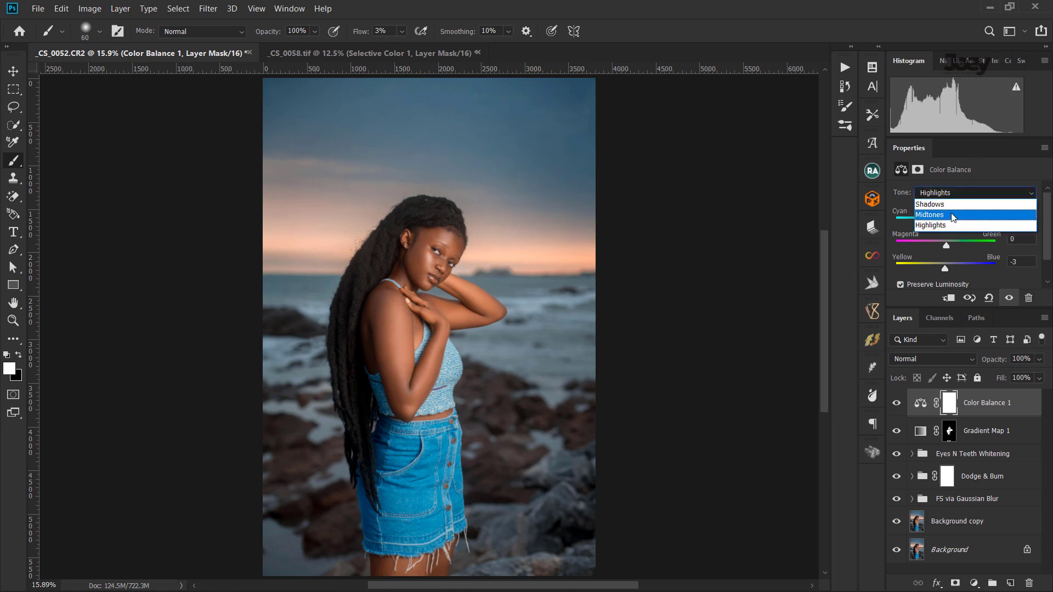
Set Color Balance 1 midtones to Cyan/Red 0 and Yellow/Blue +5, then toggle it off and on to compare.
click(960, 209)
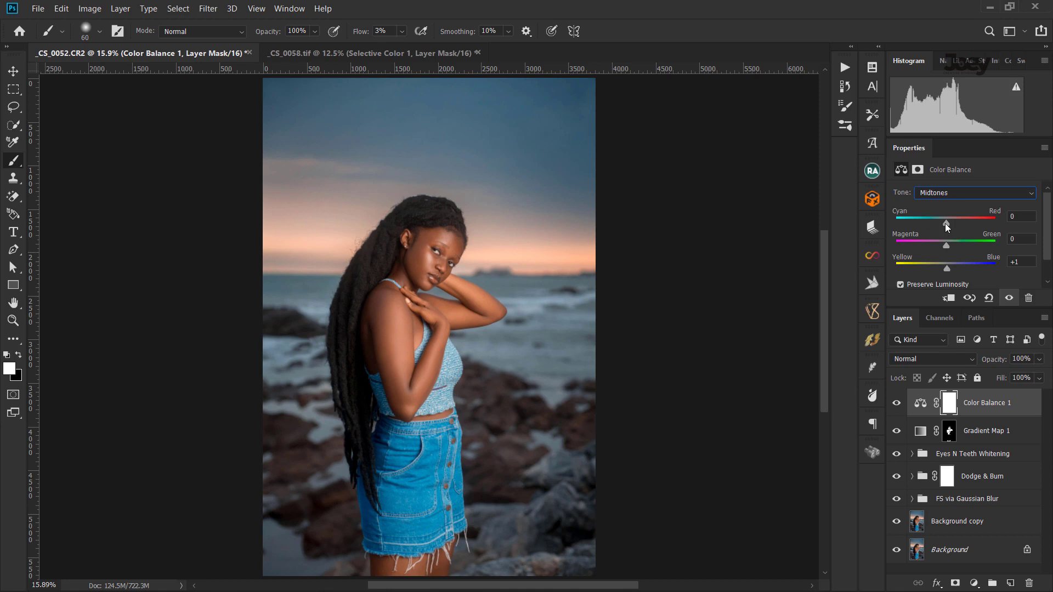
drag(945, 224, 947, 227)
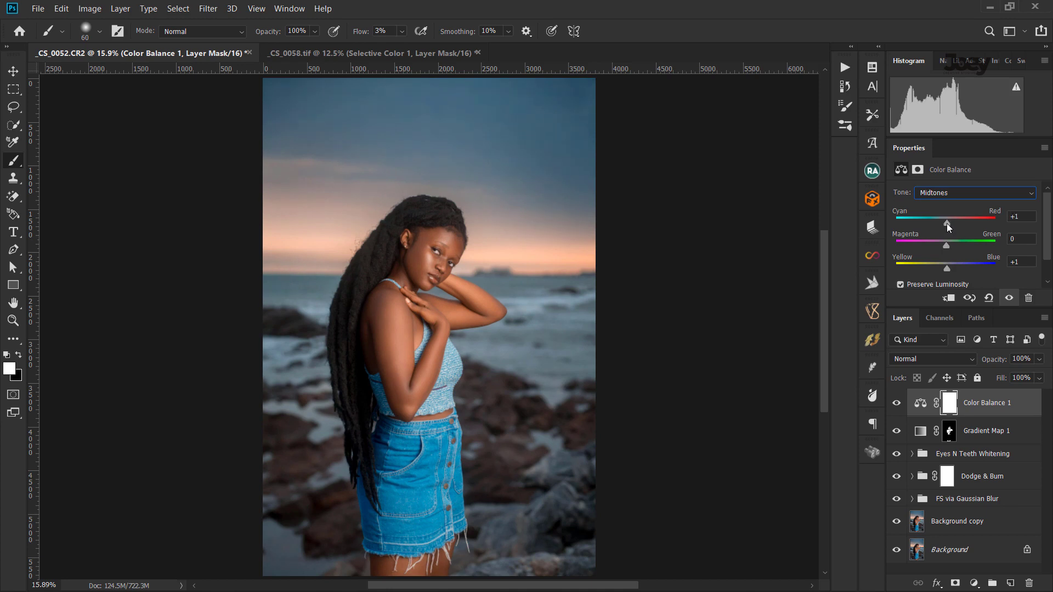
click(1014, 216)
text(0)
drag(950, 268, 951, 273)
click(1006, 259)
key(Down)
key(Down)
click(897, 404)
click(897, 404)
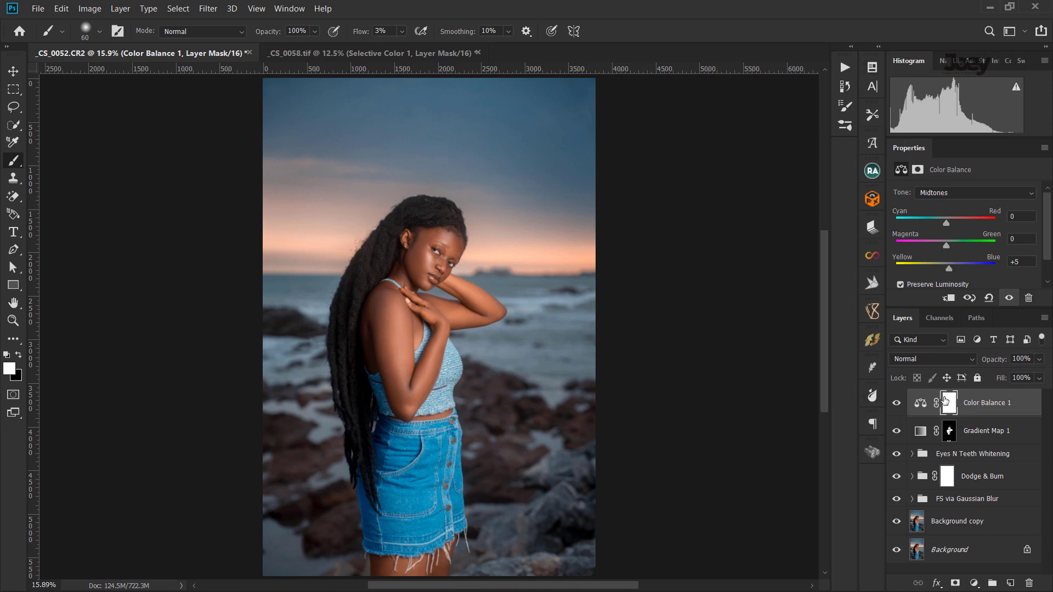
Compare the Color Balance grade on and off, then nudge the Shadows slightly toward cyan.
click(893, 404)
click(893, 404)
click(893, 405)
click(896, 403)
click(895, 403)
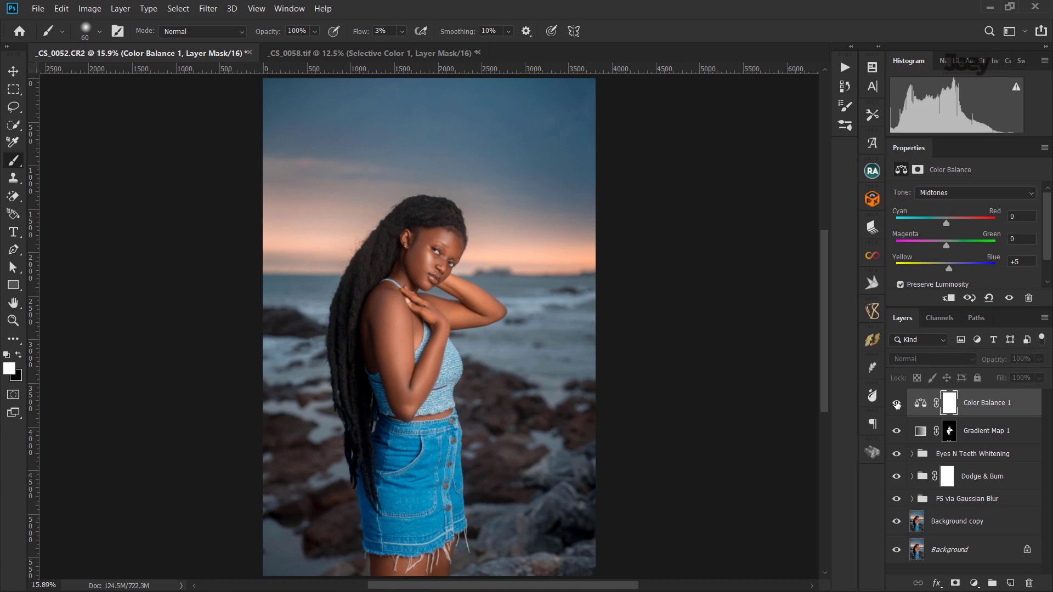
click(974, 194)
click(958, 193)
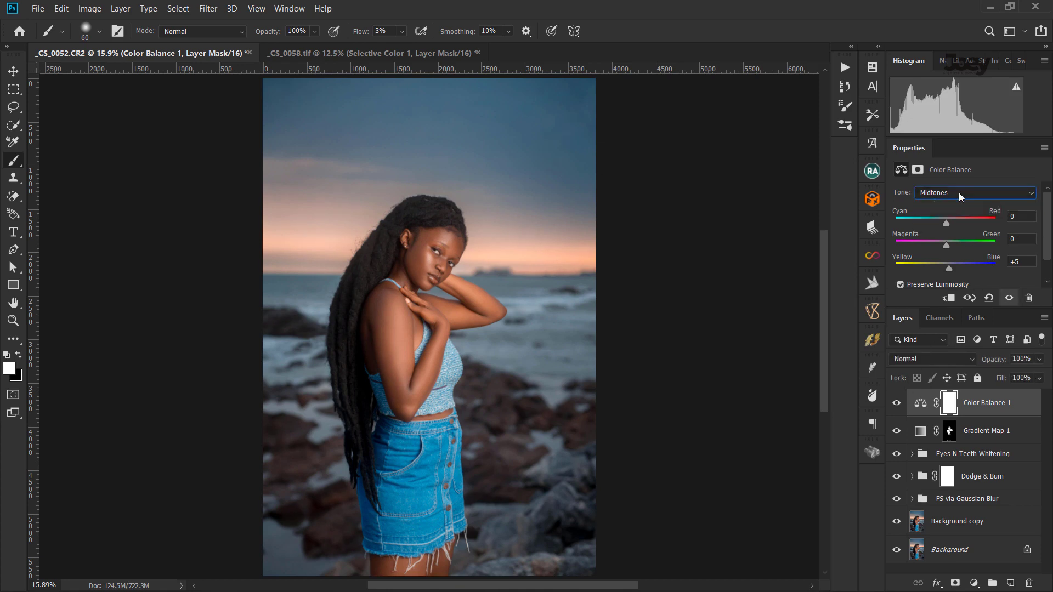
click(962, 201)
drag(946, 223, 946, 227)
Recheck the grade against the ungraded image and set Shadows Cyan/Red to -2.
click(897, 403)
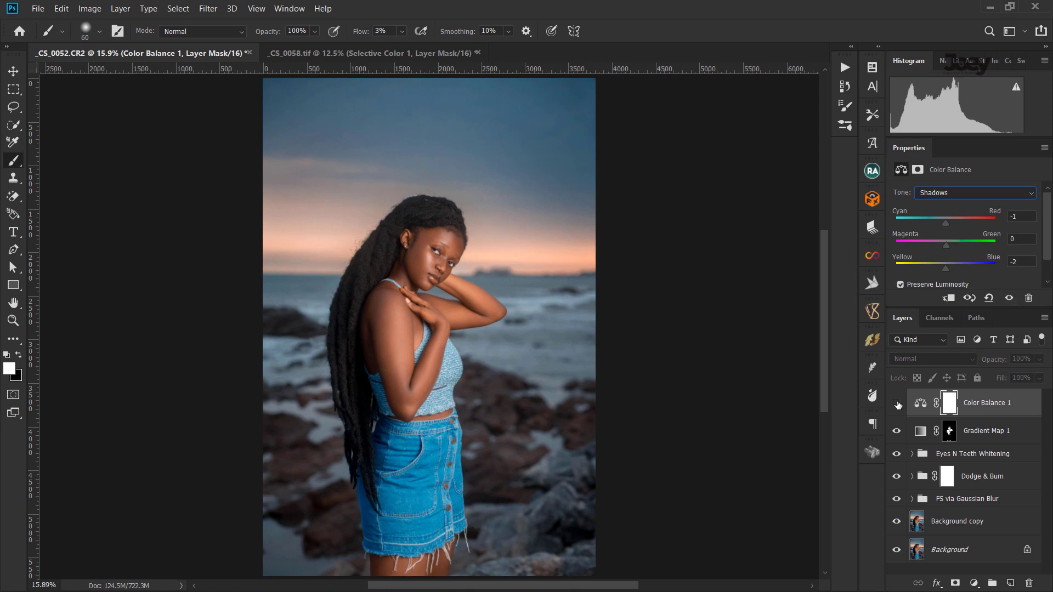
click(897, 403)
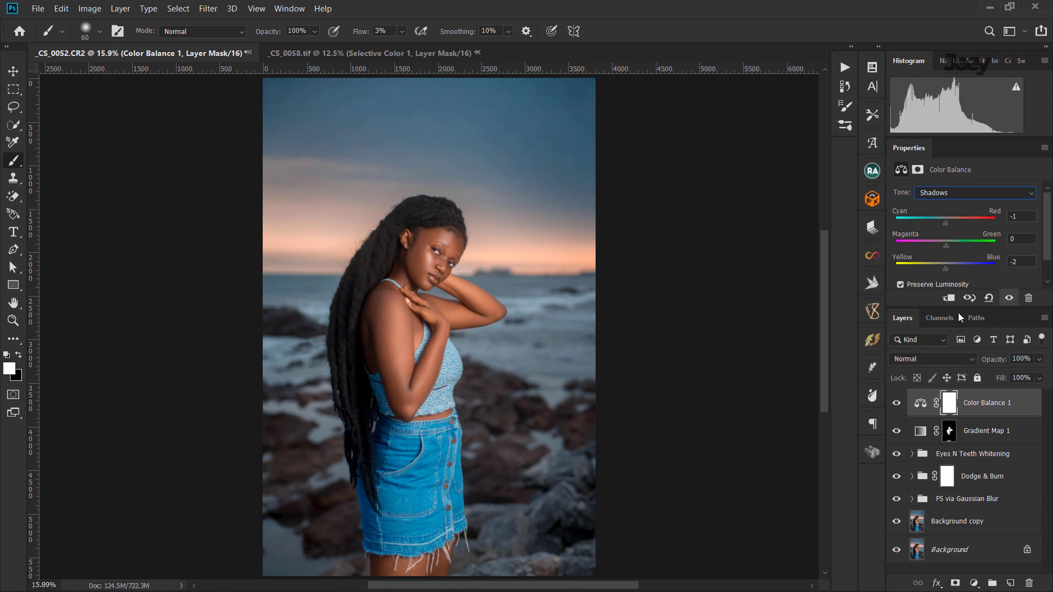
click(897, 403)
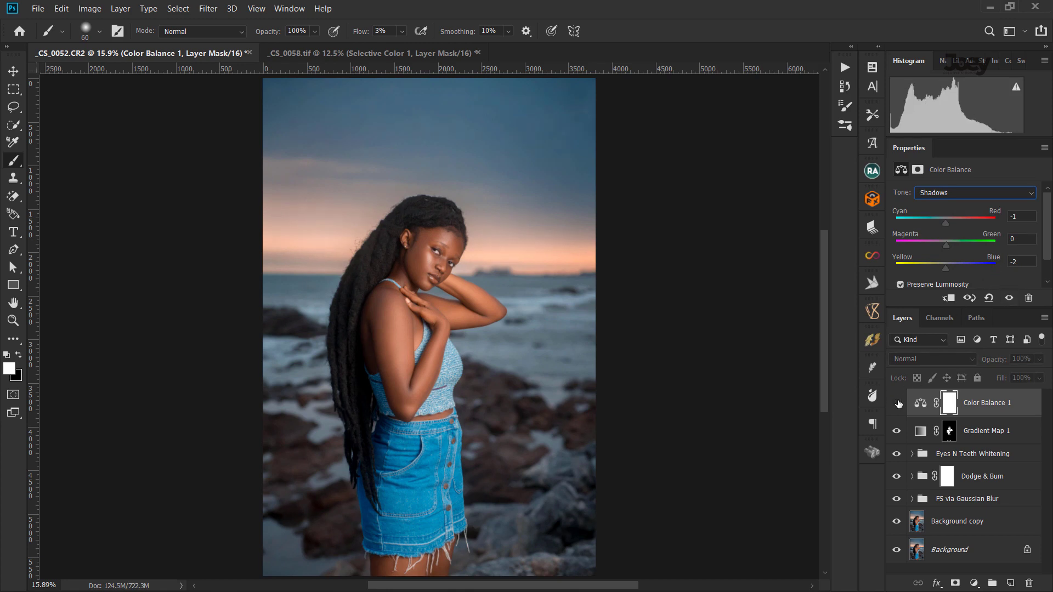
click(897, 404)
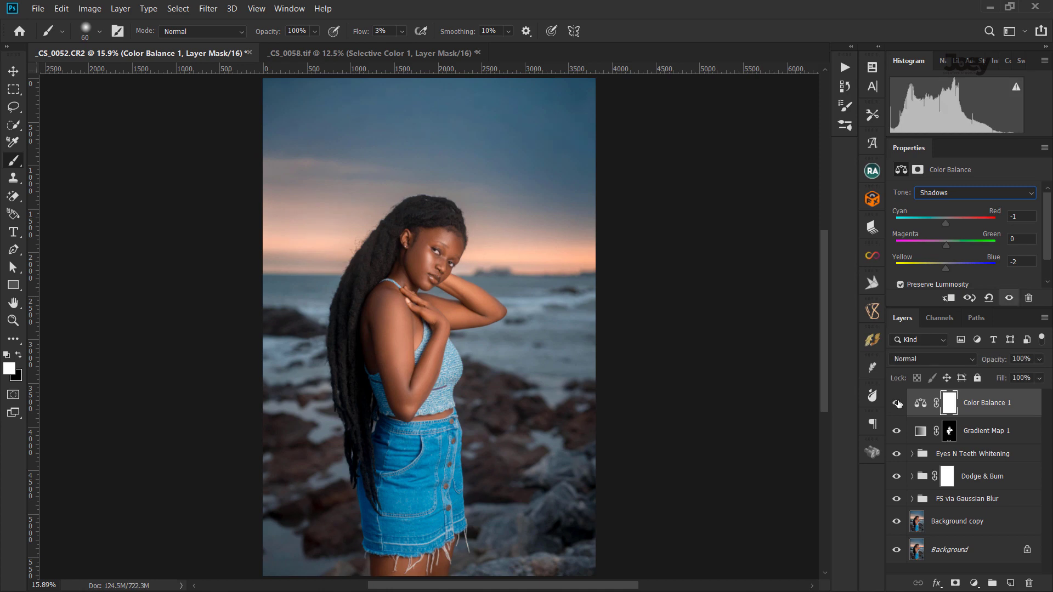
click(897, 404)
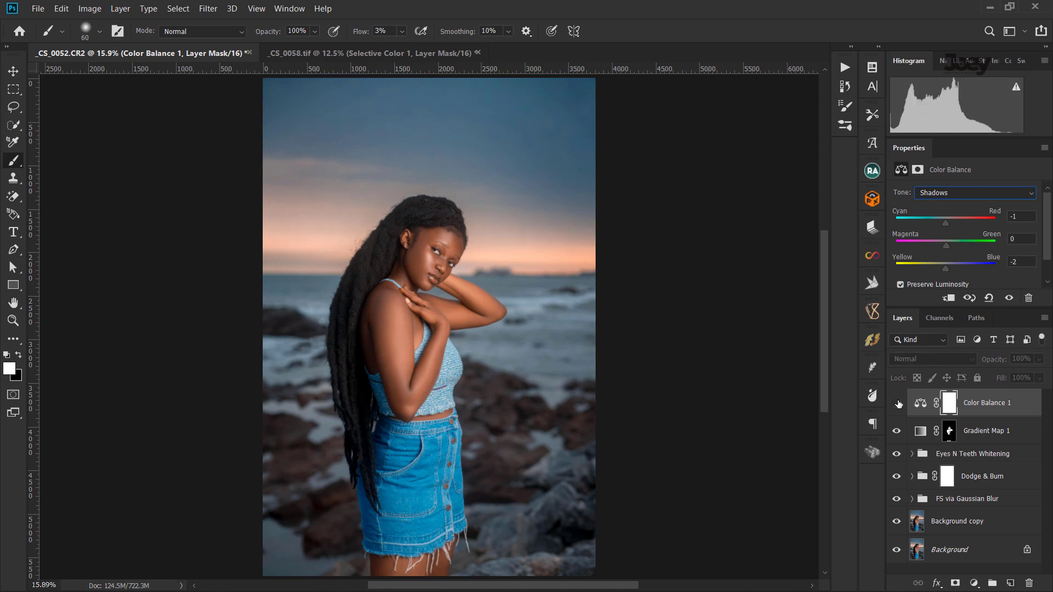
click(897, 404)
click(897, 404)
click(898, 403)
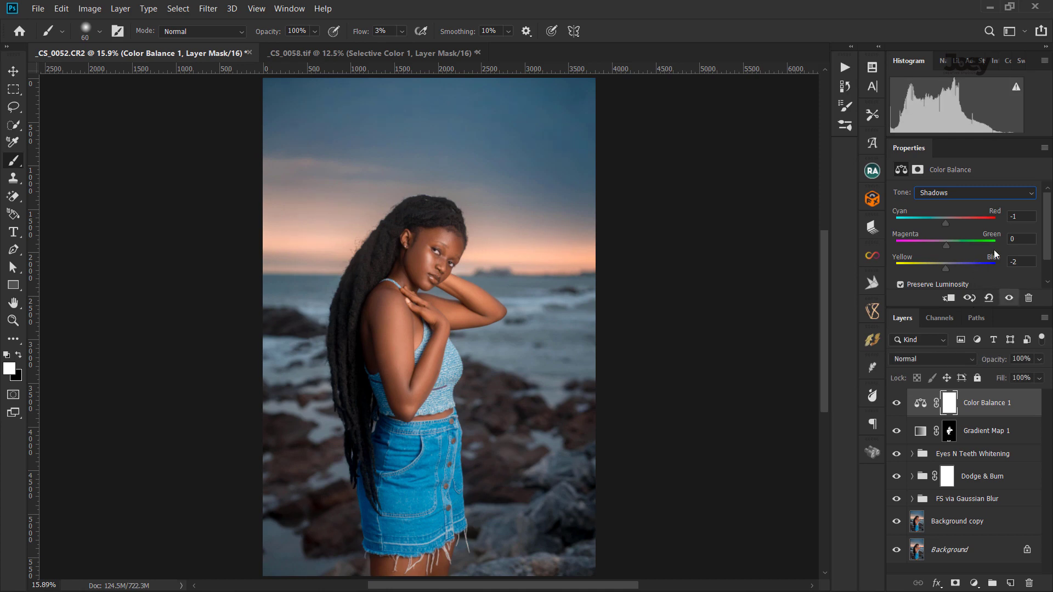
click(1013, 216)
text(-2)
Warm the Highlights by setting their Cyan/Red to +2.
click(1001, 193)
click(950, 226)
drag(947, 223, 949, 225)
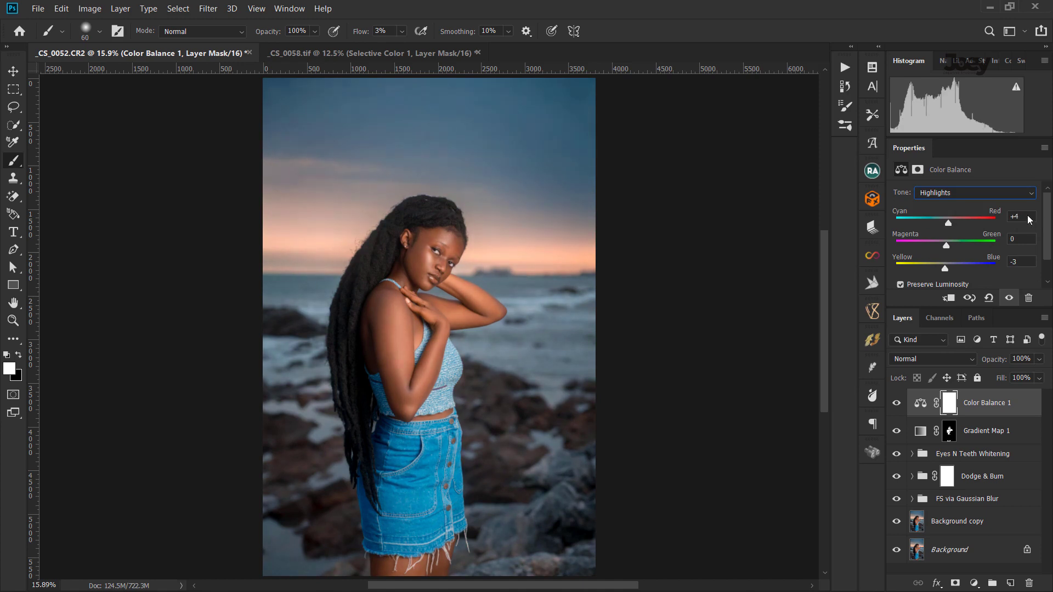
text(2)
key(Return)
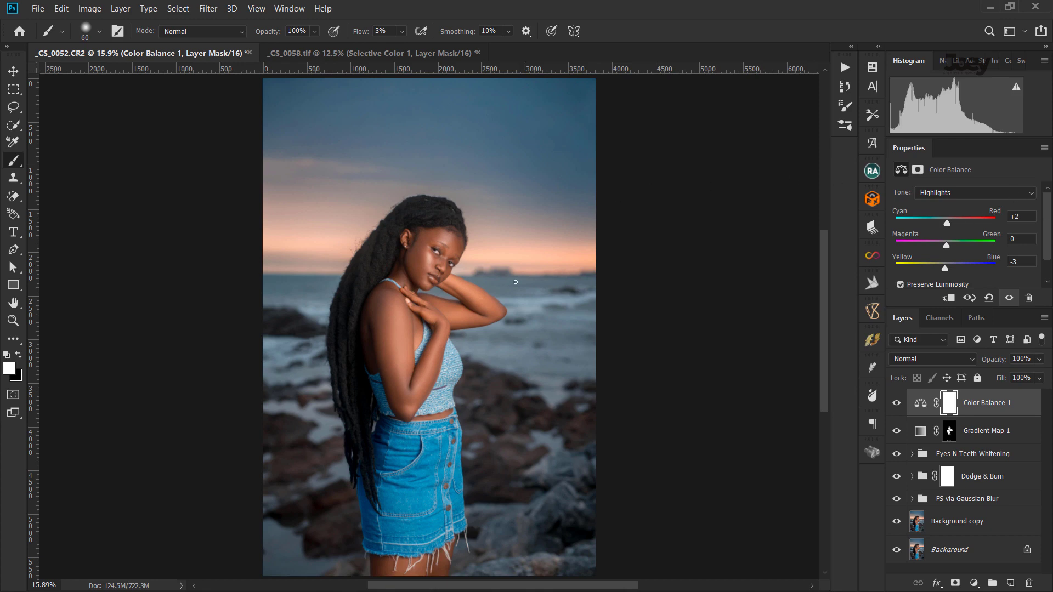
Compare the photo with and without Color Balance 1, then add a Selective Color layer.
click(897, 402)
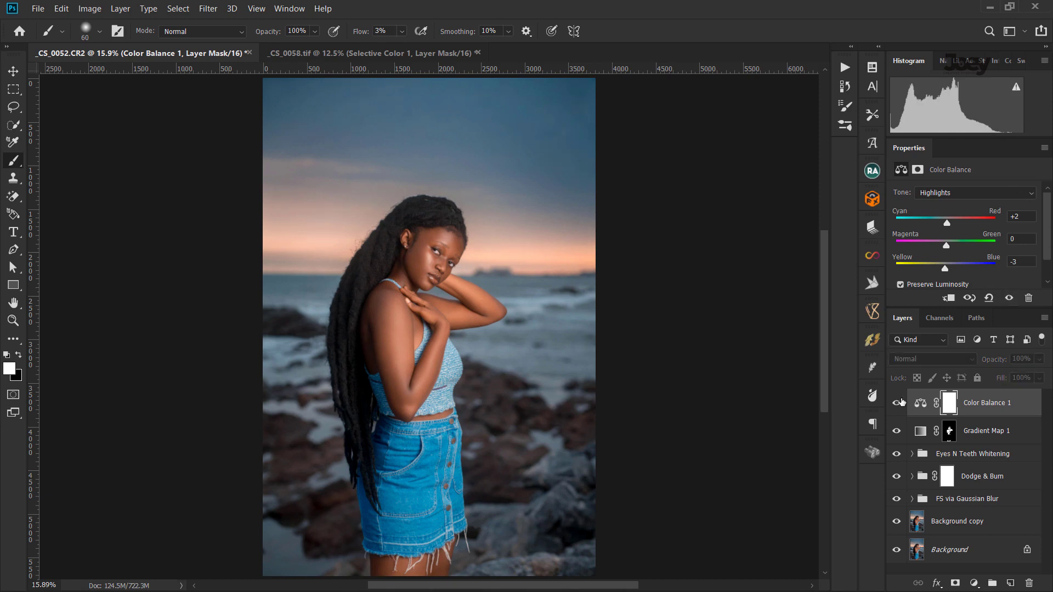
click(897, 403)
click(973, 583)
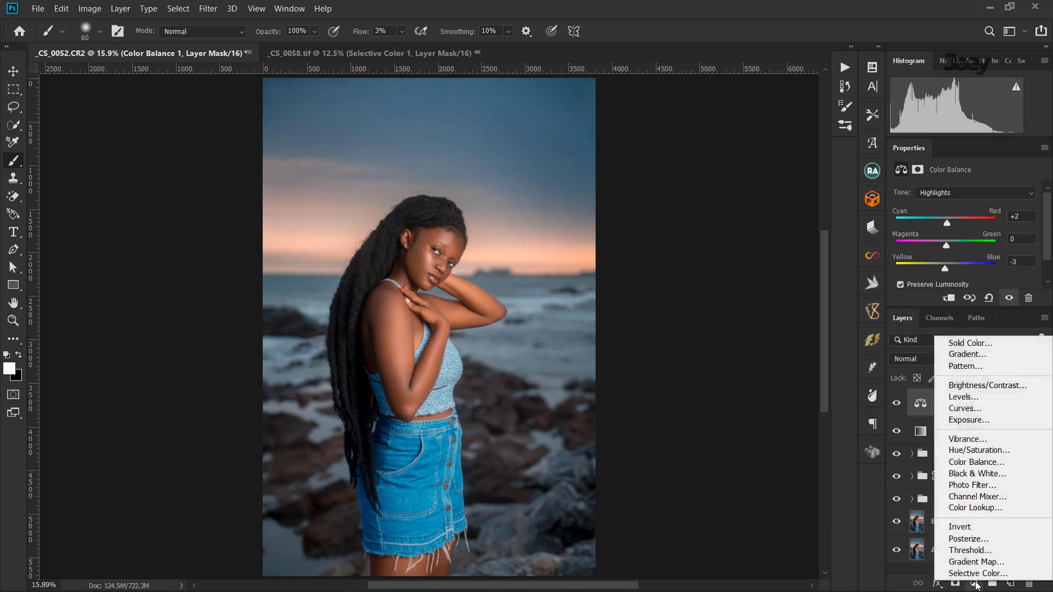
click(965, 571)
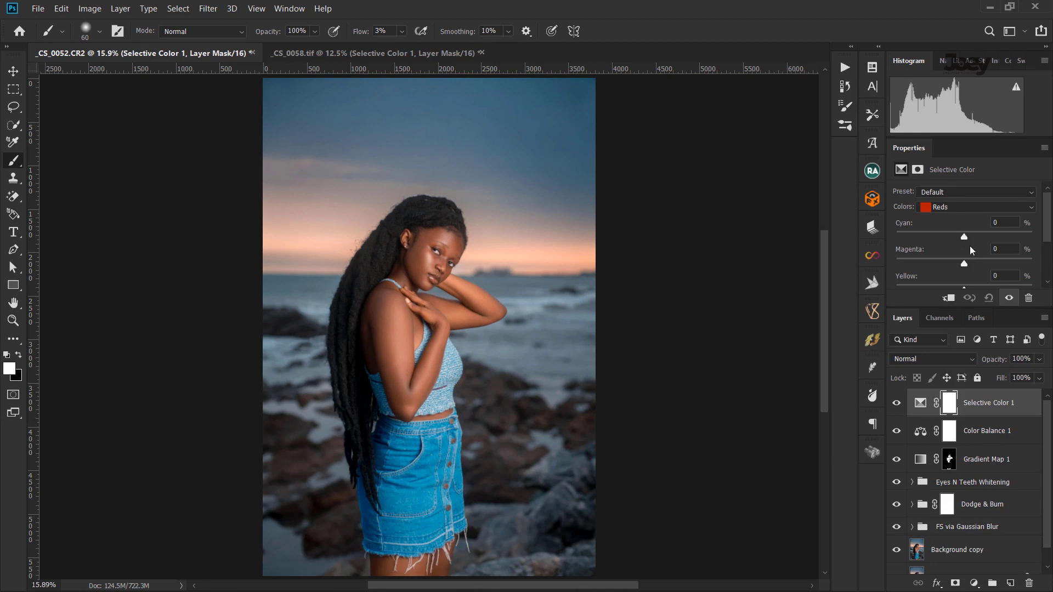
Tune the Reds to Cyan -14, Magenta +1, Yellow +10 and Black -11.
drag(963, 235, 953, 236)
mouse_move(964, 262)
mouse_down()
mouse_move(953, 262)
mouse_move(963, 261)
mouse_up()
drag(953, 237, 957, 236)
scroll(972, 267, down, 1)
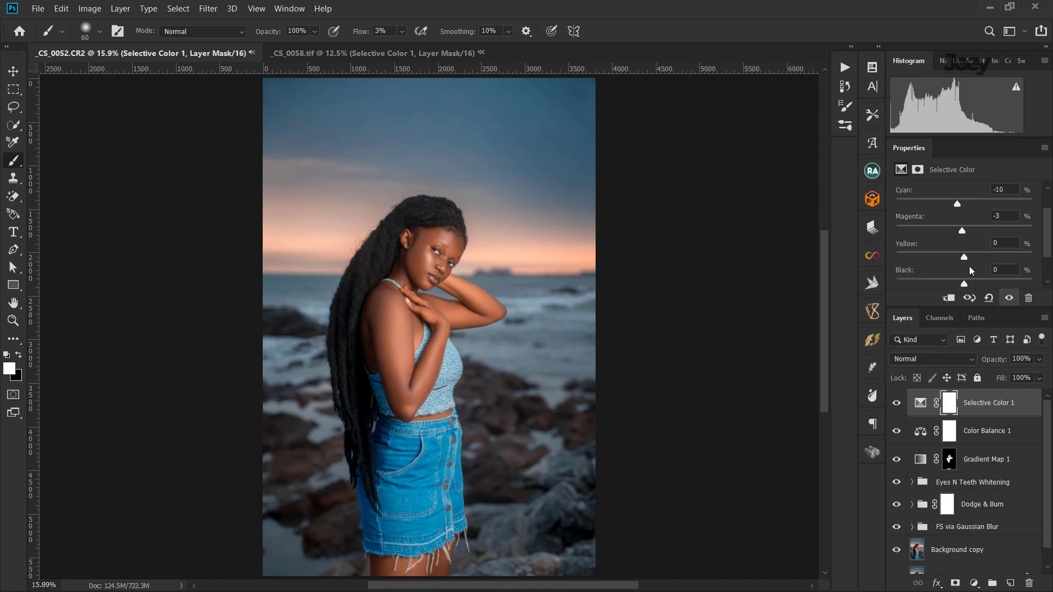
drag(965, 257, 968, 258)
drag(970, 258, 955, 206)
drag(969, 259, 958, 283)
drag(957, 283, 958, 283)
scroll(1018, 211, up, 2)
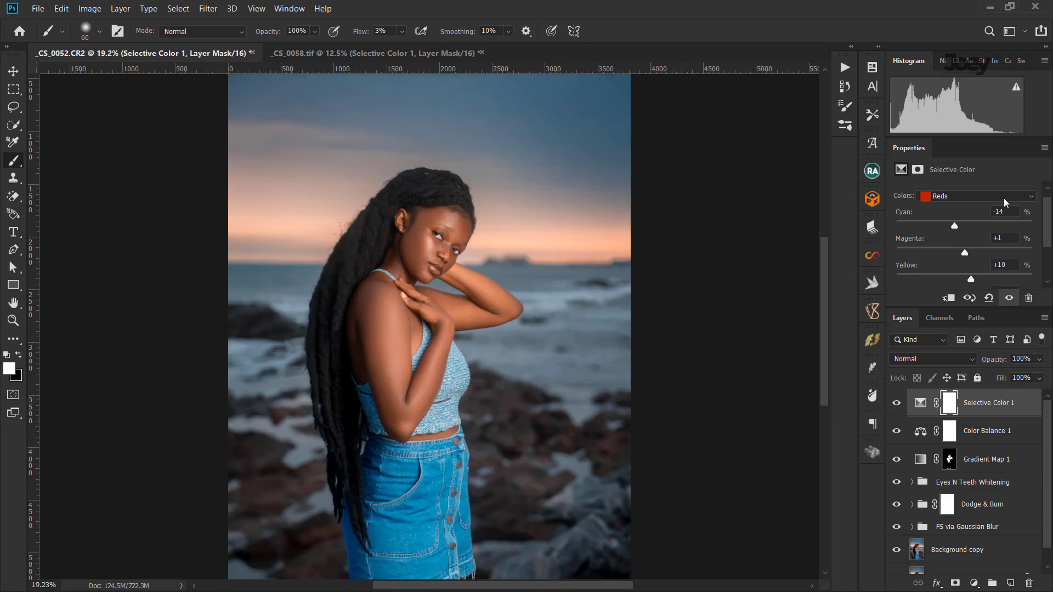
click(1006, 196)
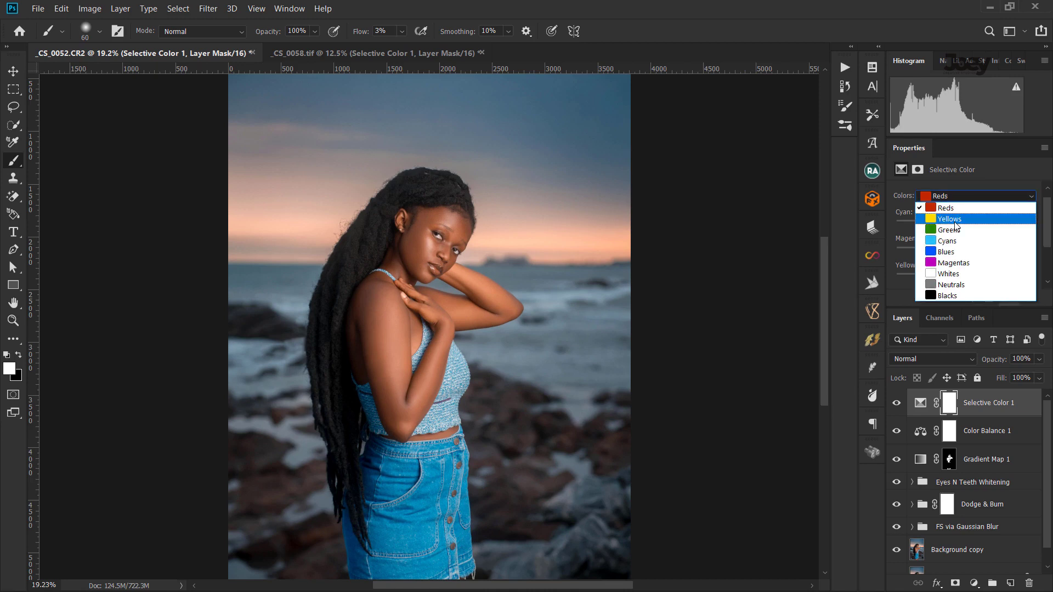
Switch to the Yellows and set Cyan -17, Magenta +2 and Yellow -5.
click(954, 219)
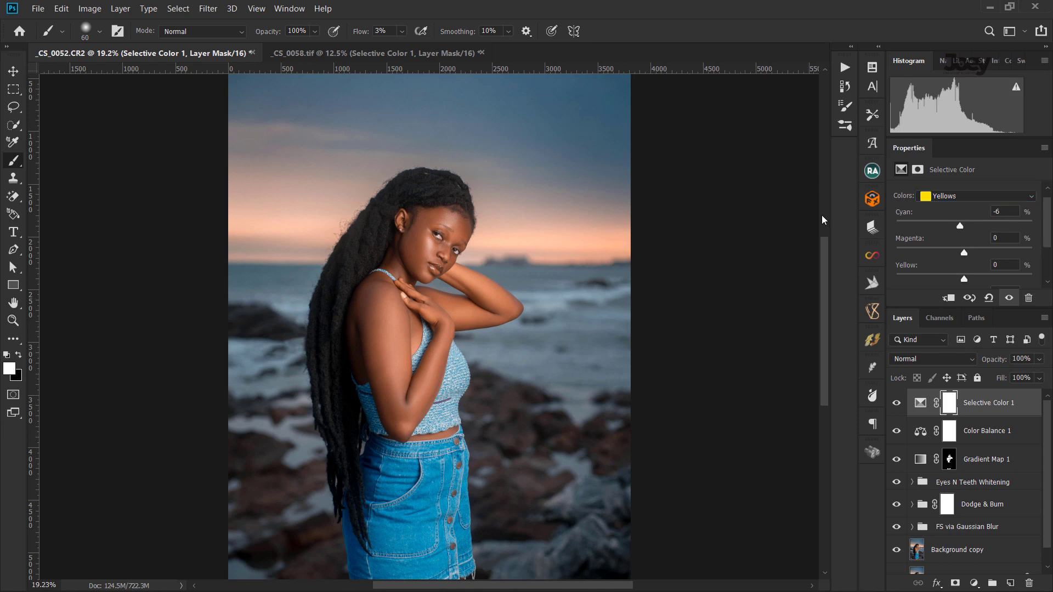
key(ctrl+minus)
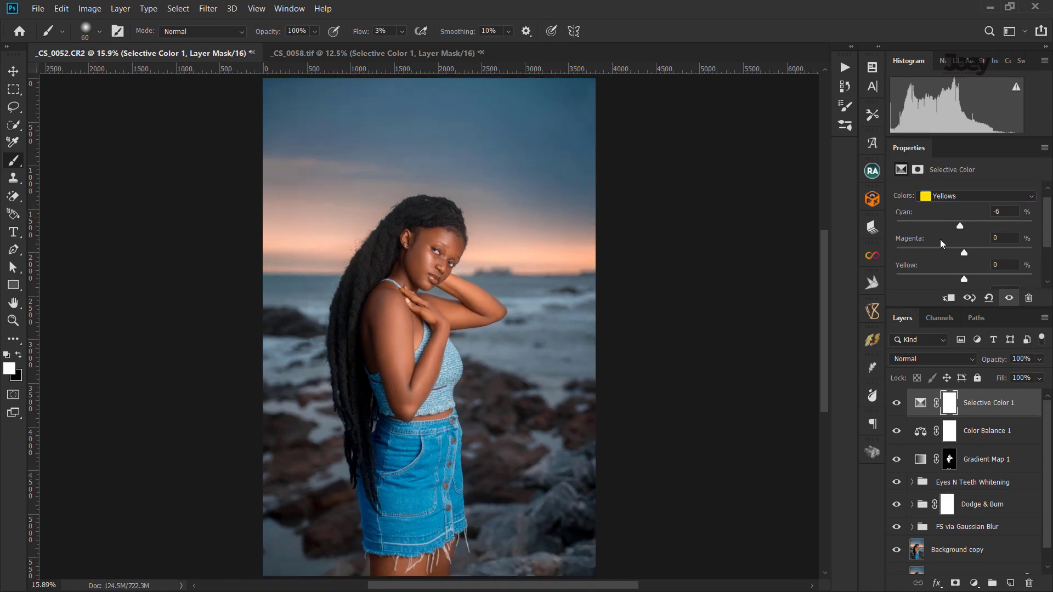
scroll(580, 274, up, 1)
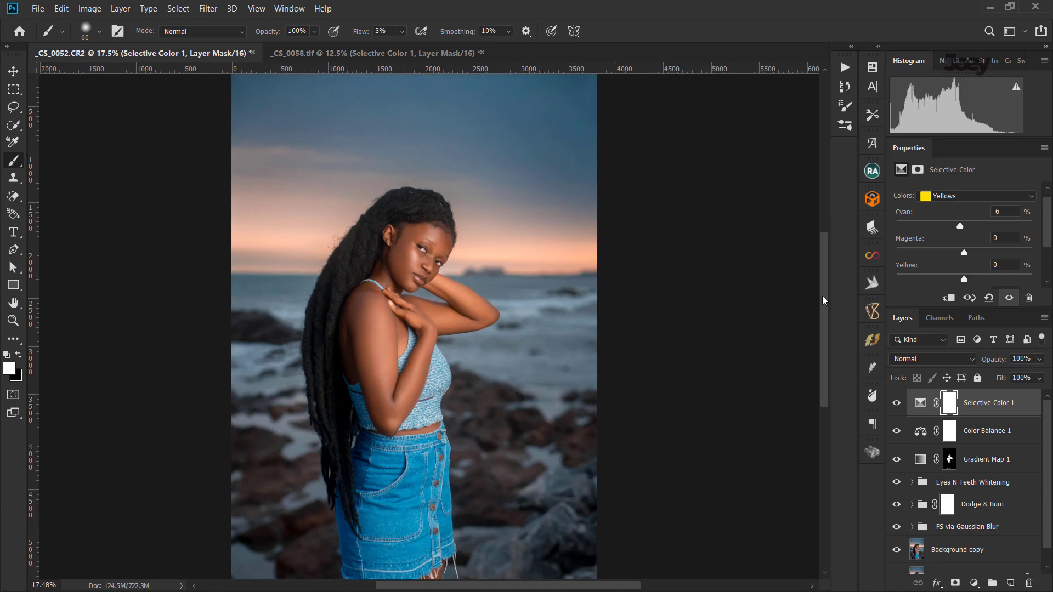
scroll(823, 303, down, 1)
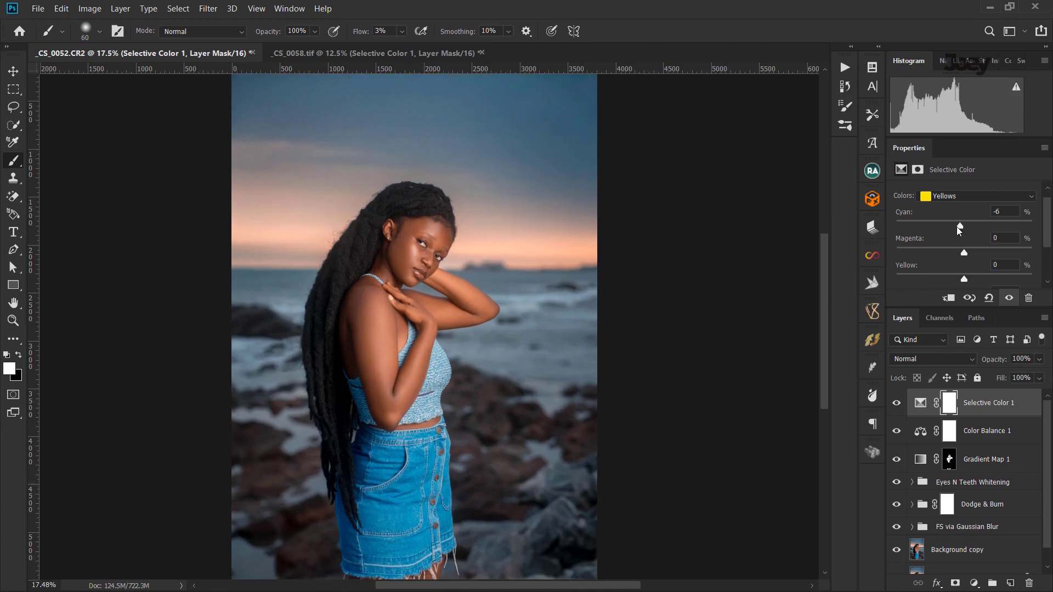
drag(959, 226, 952, 227)
drag(963, 279, 961, 279)
drag(963, 253, 965, 253)
Compare with and without Selective Color 1, then lower the Yellows Black to -5.
click(896, 402)
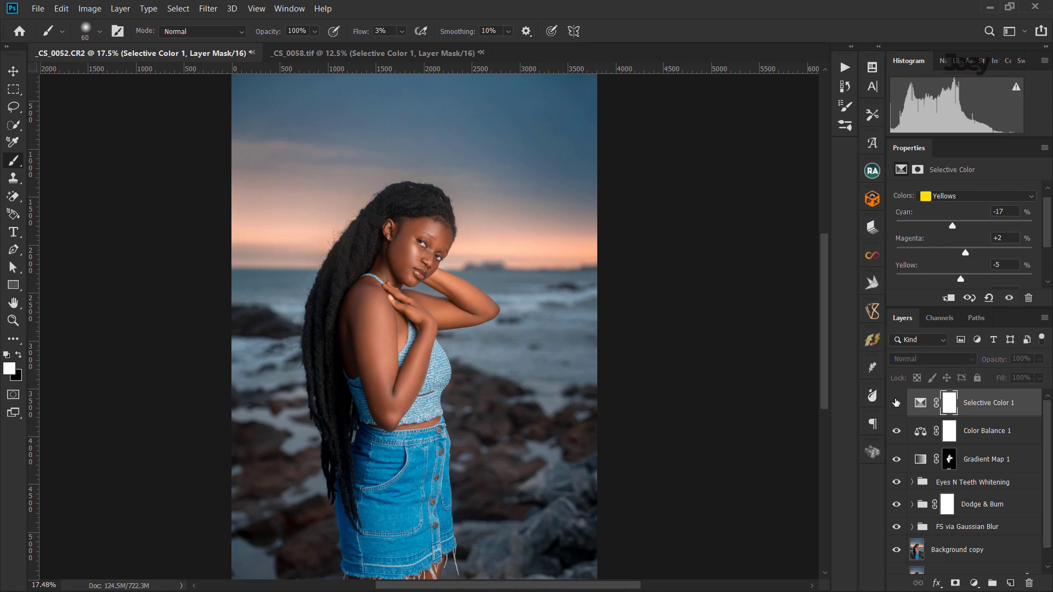
click(896, 402)
click(895, 403)
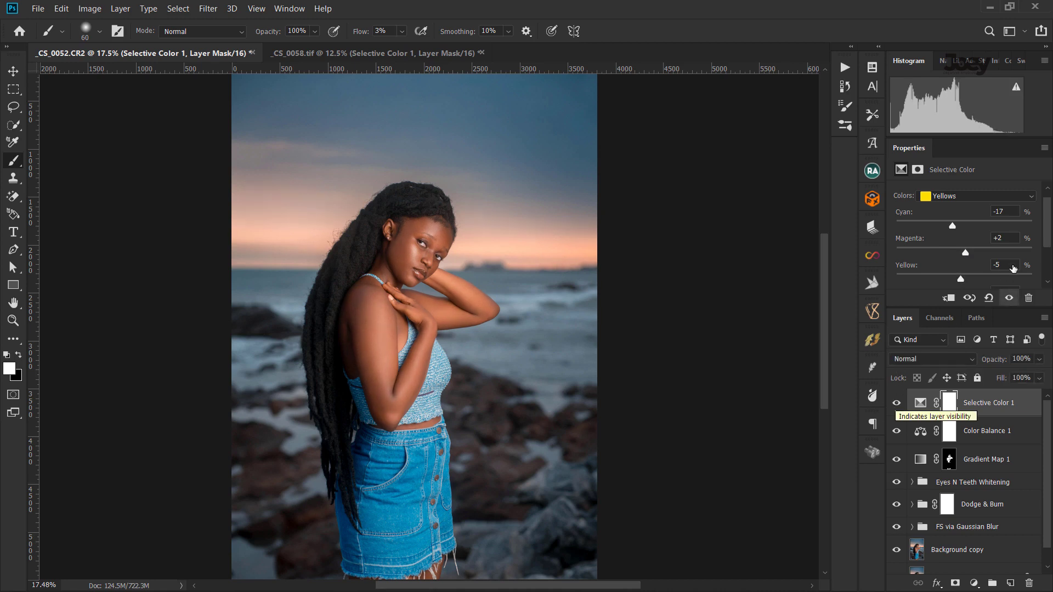
scroll(1044, 264, down, 1)
drag(963, 273, 961, 273)
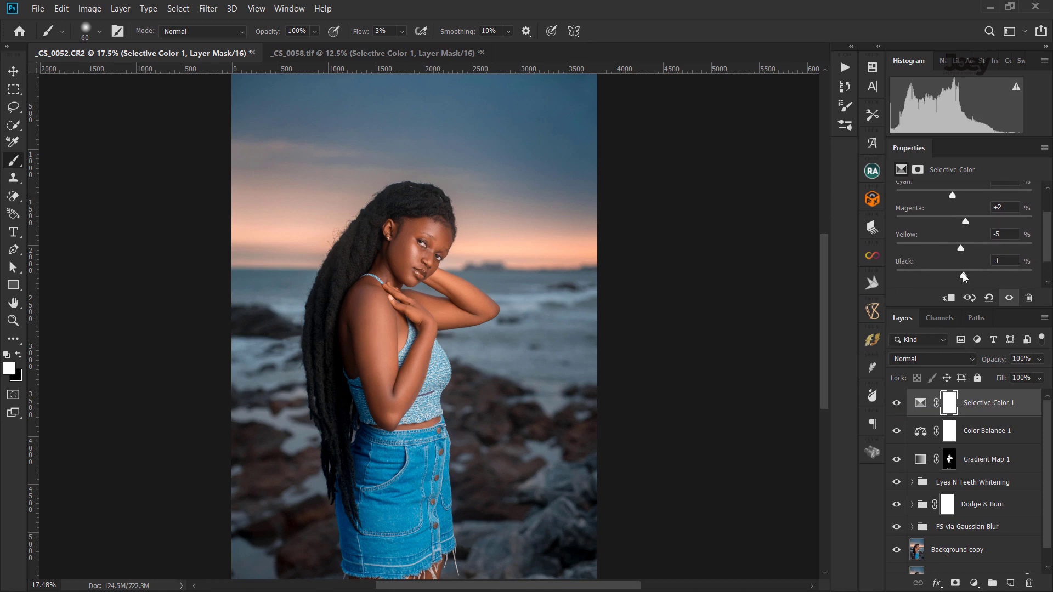
click(997, 430)
Add a Hue/Saturation layer above Gradient Map 1 with Reds saturation at -5.
click(995, 459)
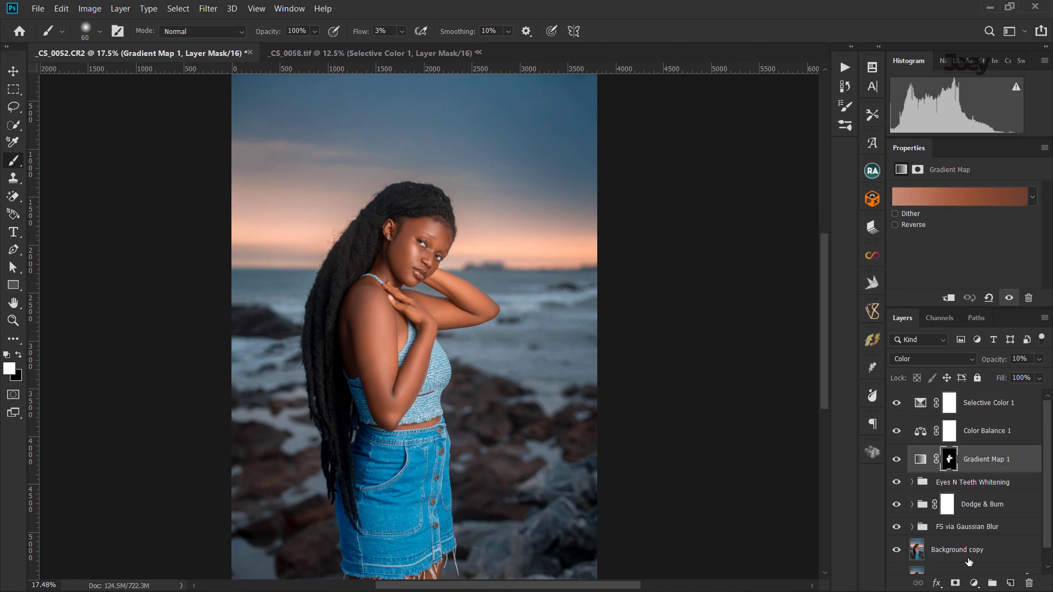
click(973, 583)
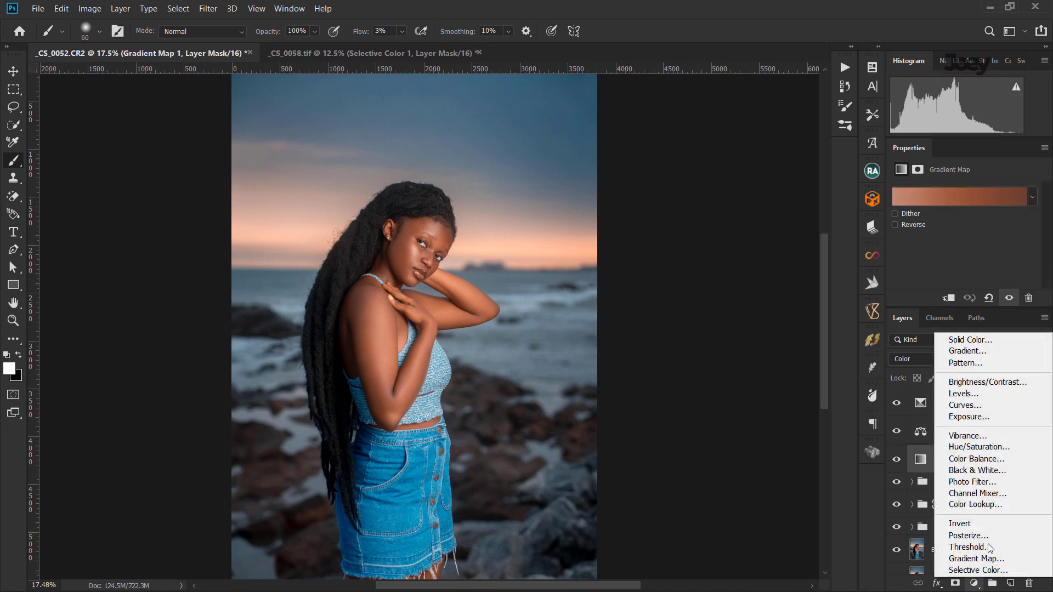
click(979, 447)
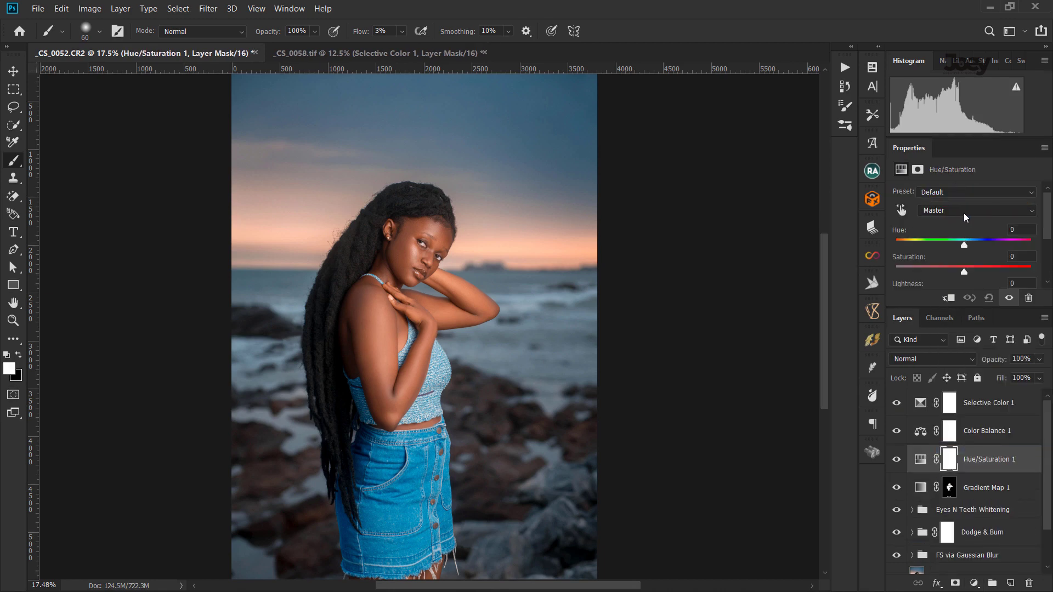
click(962, 212)
click(951, 233)
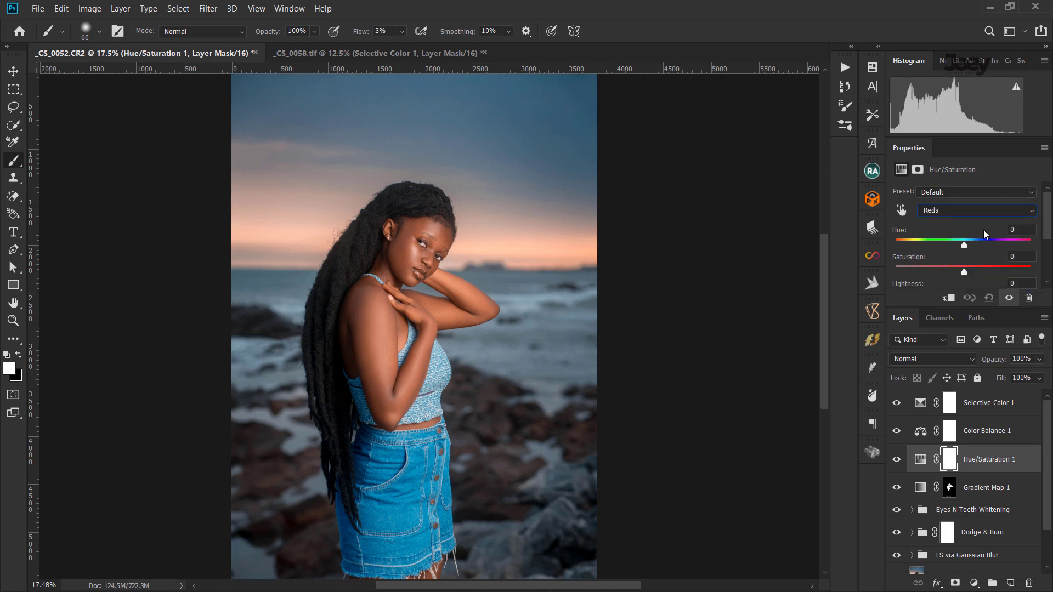
click(1020, 256)
text(-5)
Set the Yellows saturation to -5 and hide the layer to see the before.
click(987, 213)
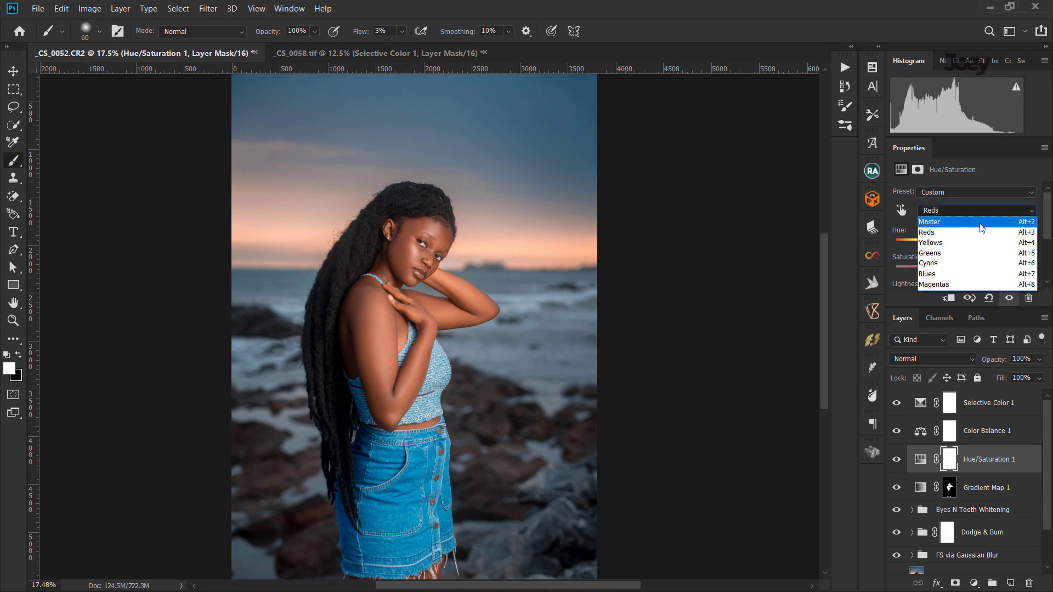
click(984, 242)
key(Tab)
key(Tab)
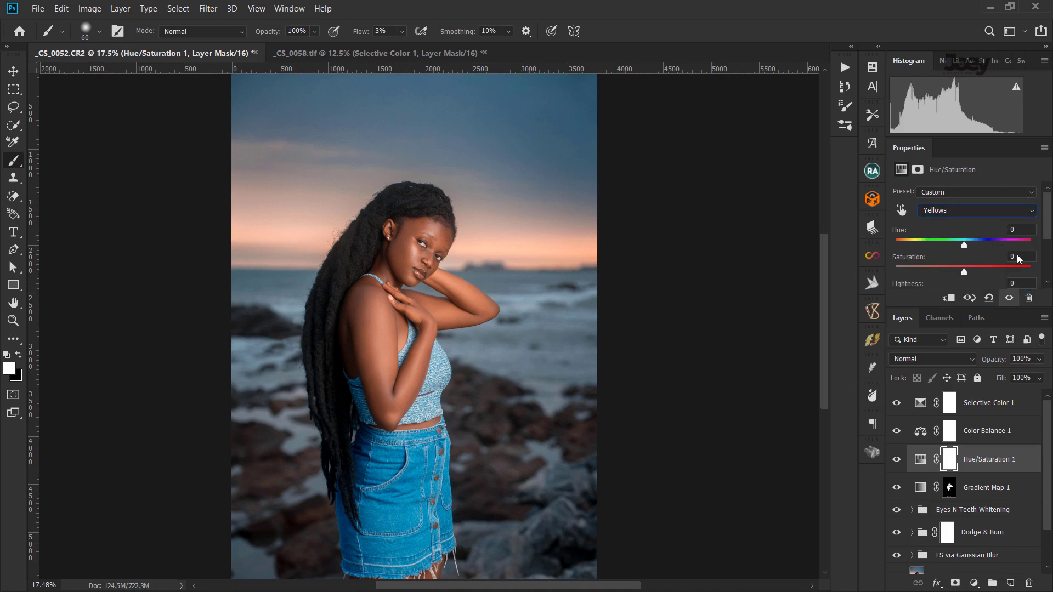
text(-5)
click(896, 459)
click(1020, 257)
Retune the Reds saturation to -2 and compare with and without Hue/Saturation 1.
click(966, 210)
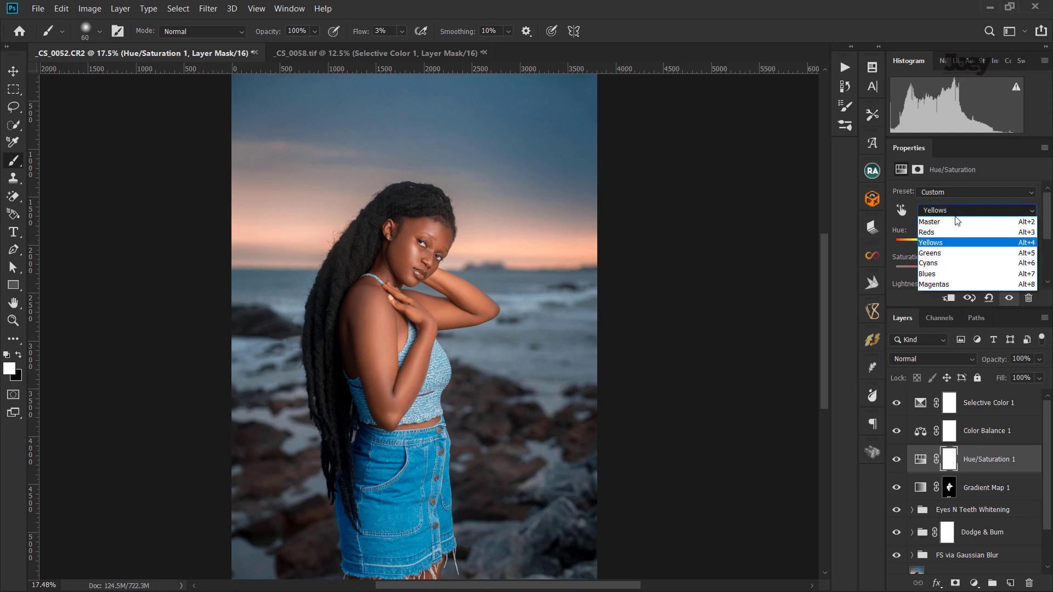
click(942, 230)
click(1015, 256)
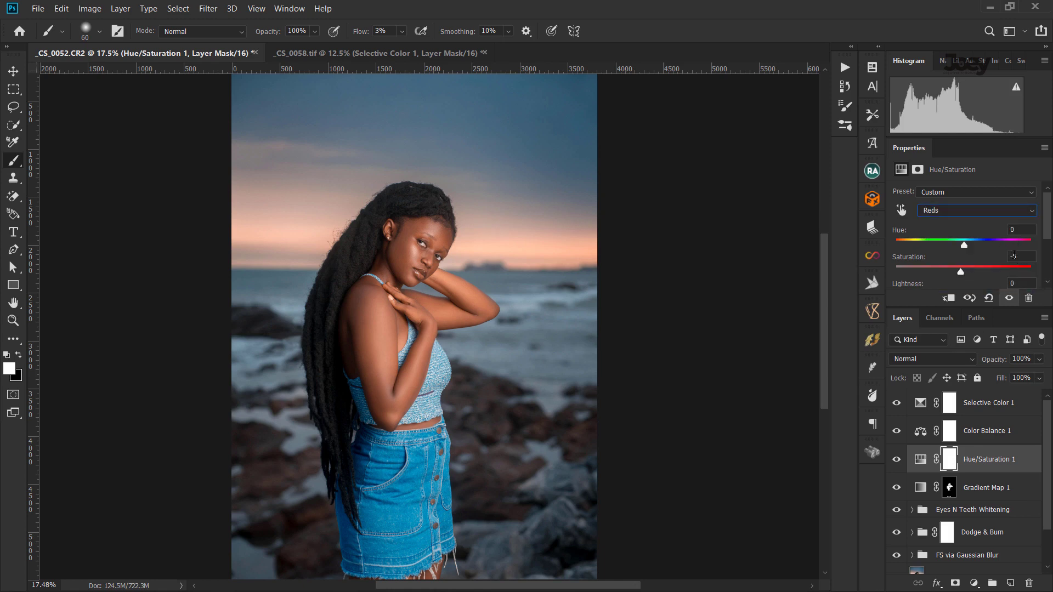
text(-3)
click(1013, 257)
text(-2)
key(Return)
click(896, 460)
click(978, 406)
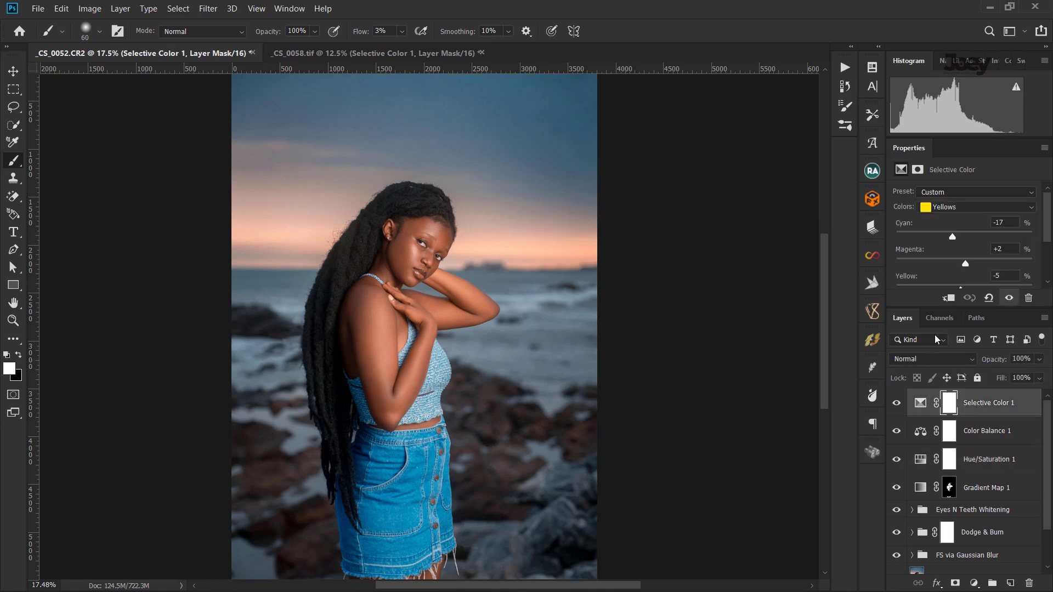
Lower the Yellows Black to -7, set the Reds Cyan to -16, and compare.
scroll(987, 261, down, 1)
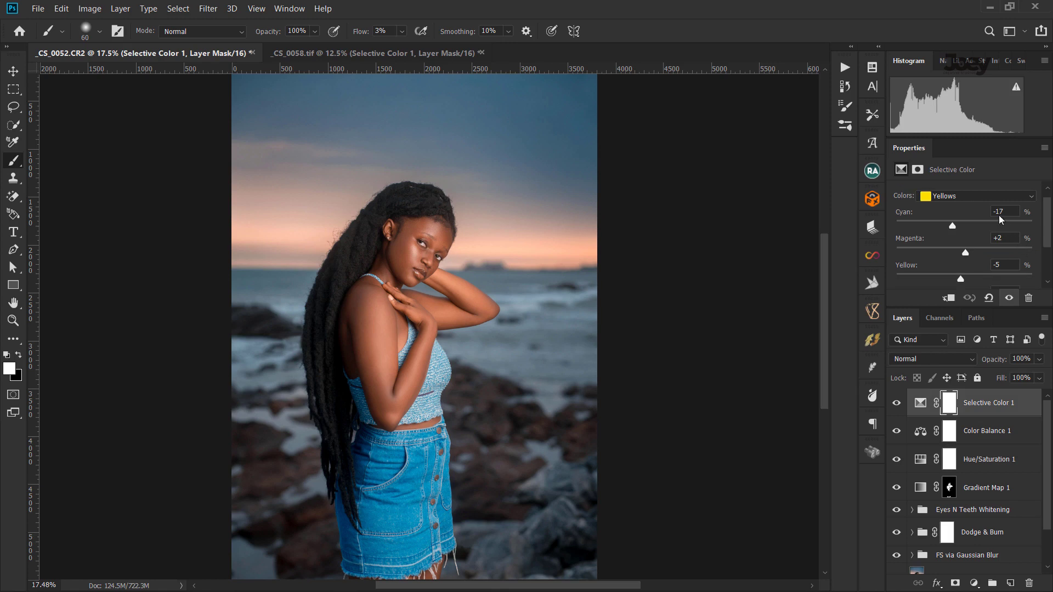
scroll(975, 271, down, 2)
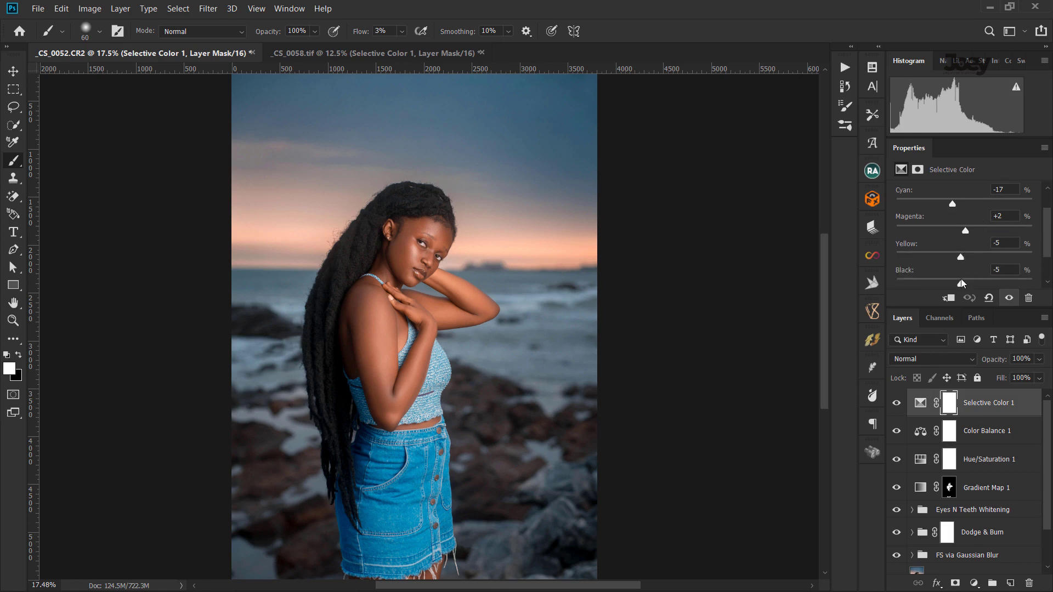
drag(960, 283, 959, 283)
scroll(986, 204, up, 3)
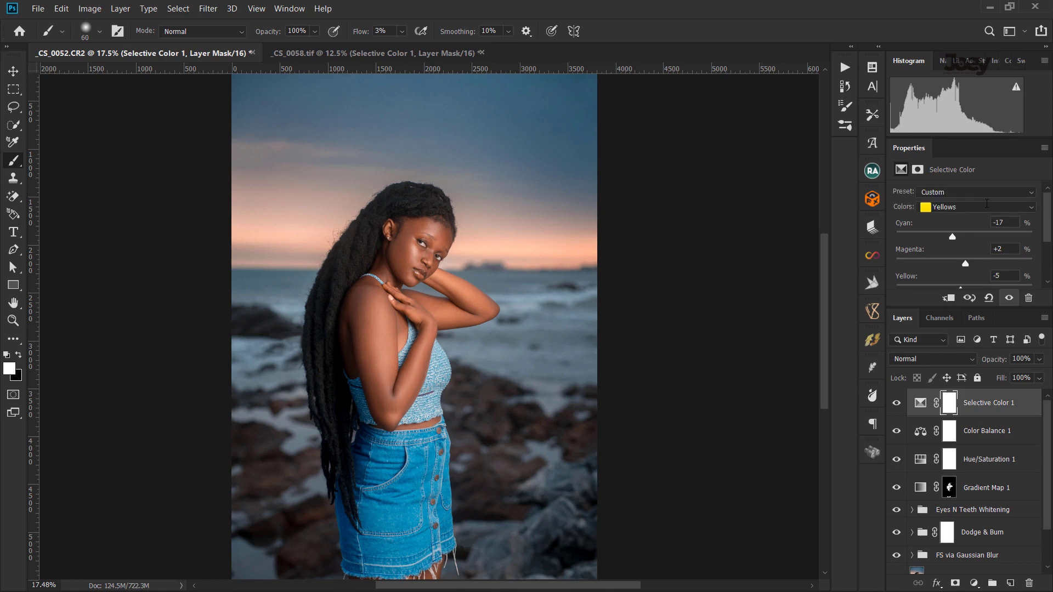
click(986, 204)
click(956, 221)
drag(955, 236, 953, 237)
click(896, 403)
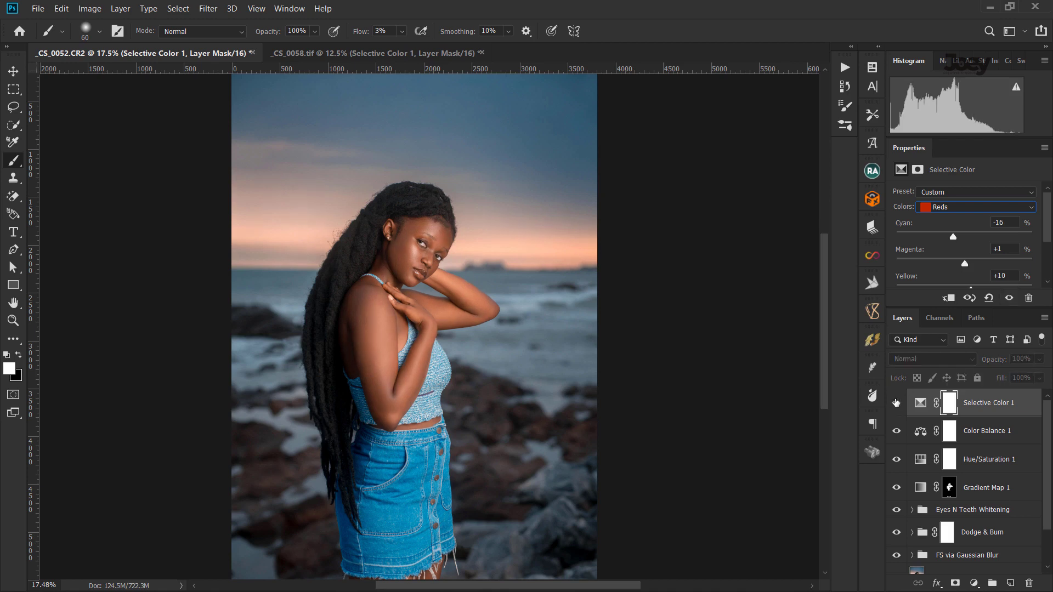
click(895, 403)
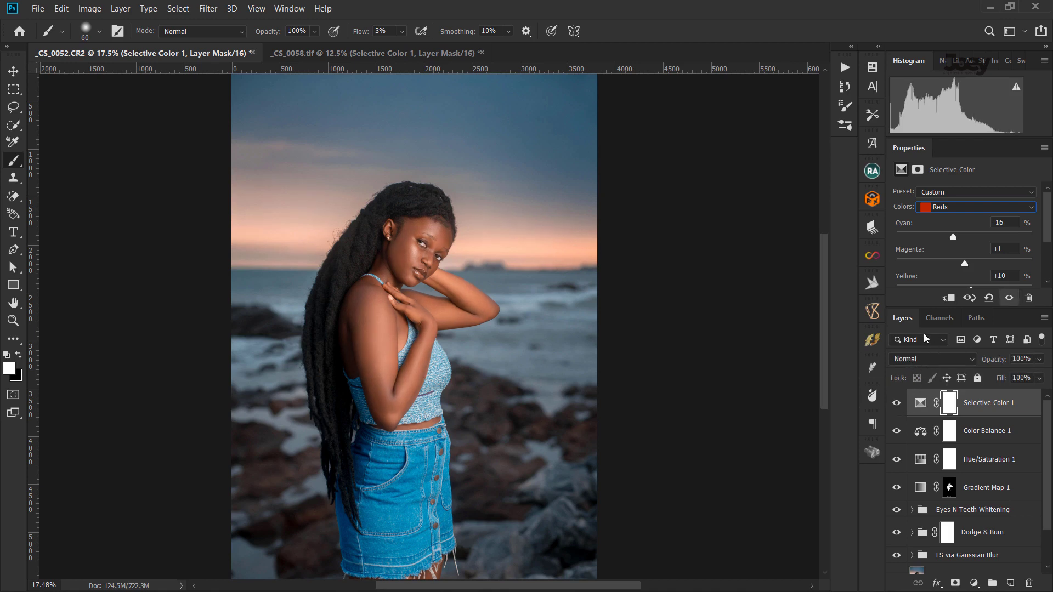
Enter +12 as the Reds Yellow value in Selective Color 1.
click(986, 275)
double_click(1001, 272)
text(10)
key(Return)
text(12)
key(Return)
scroll(507, 380, down, 1)
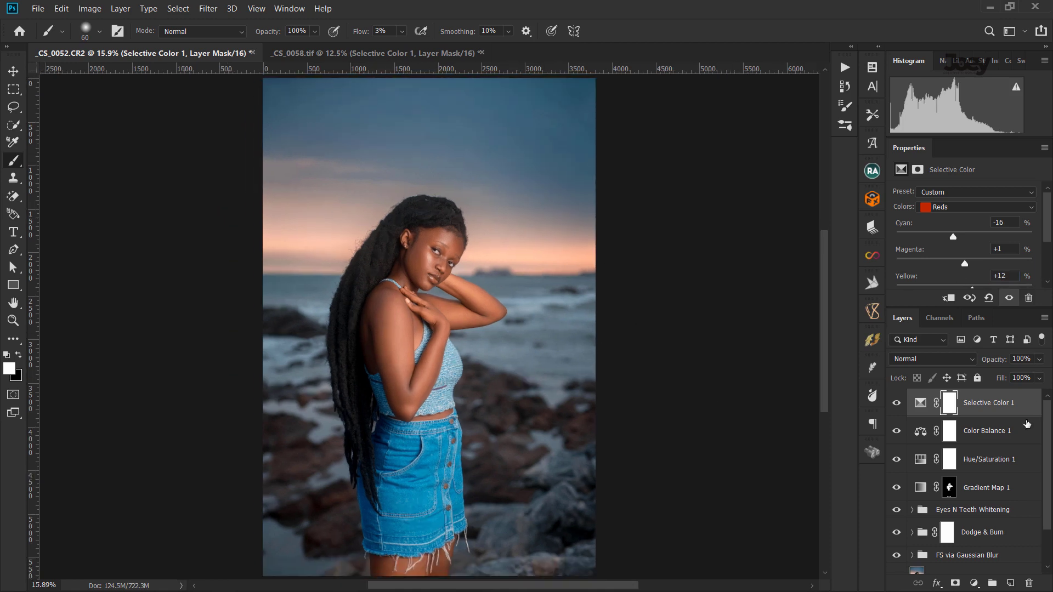
Open the list of new adjustment layers.
click(974, 583)
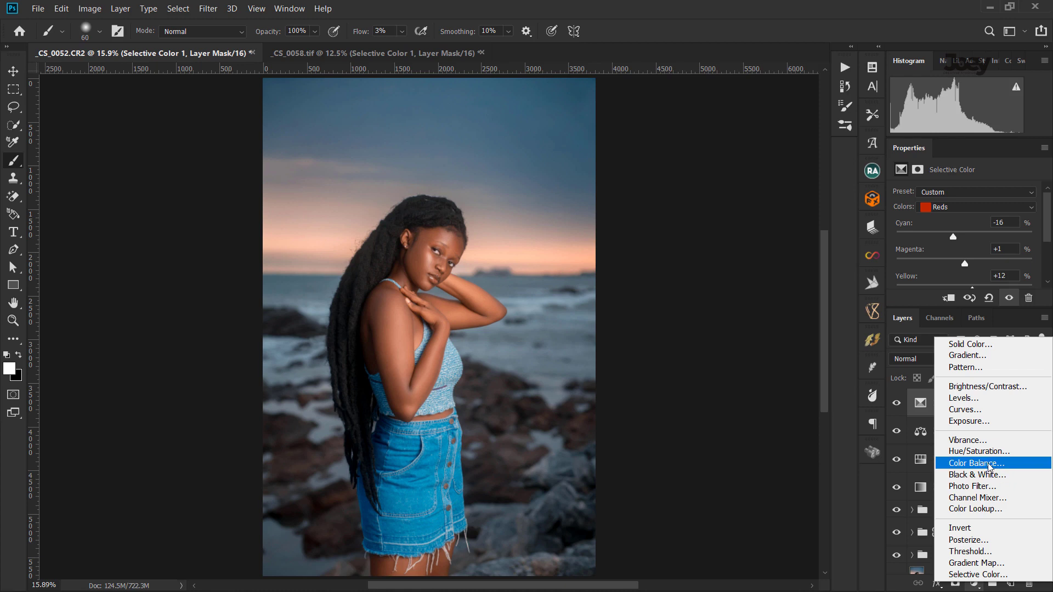
key(Escape)
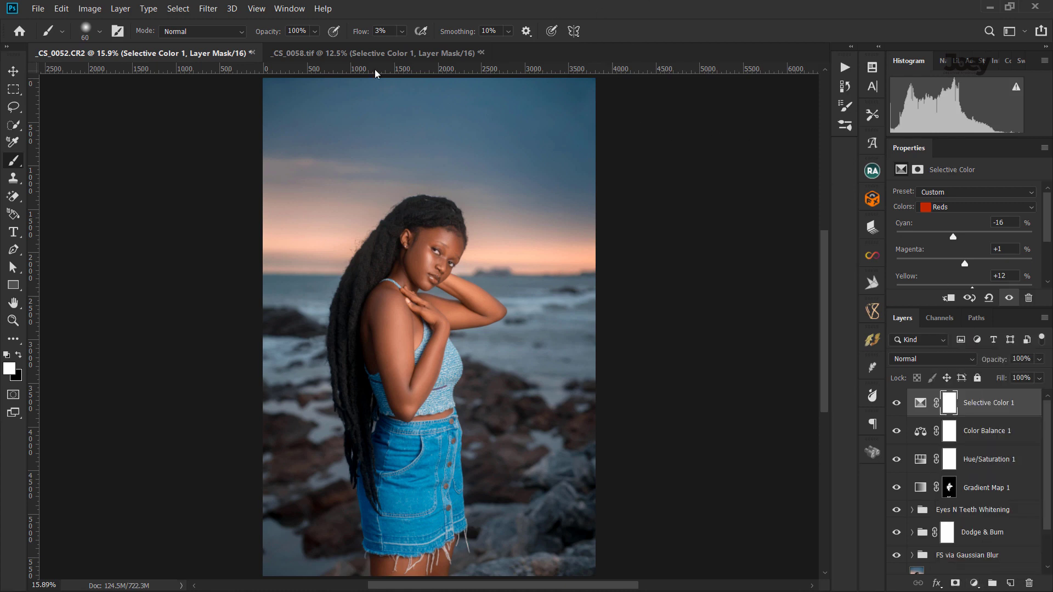
click(375, 59)
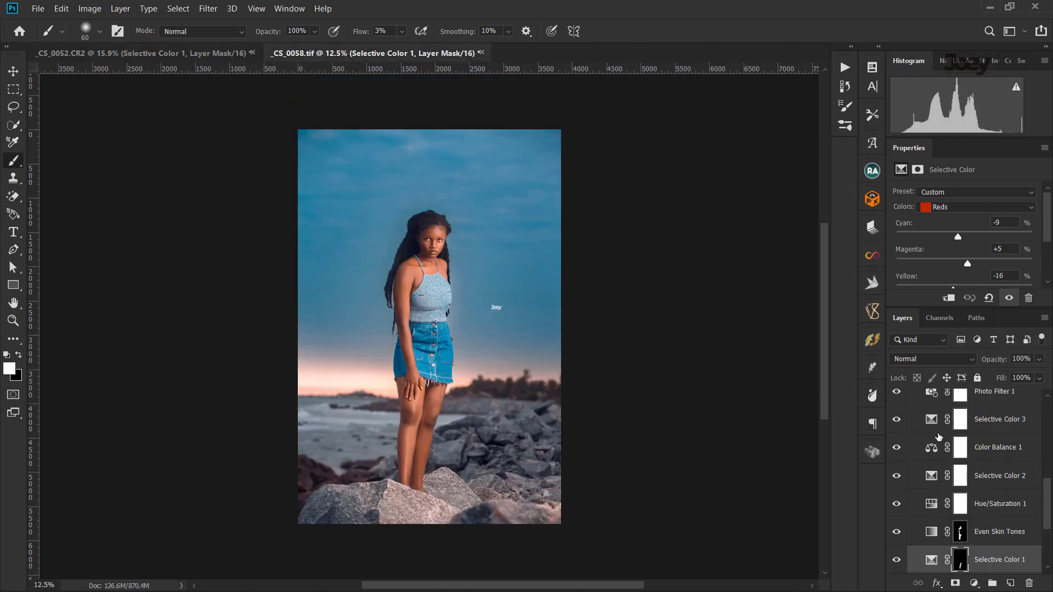
click(1012, 481)
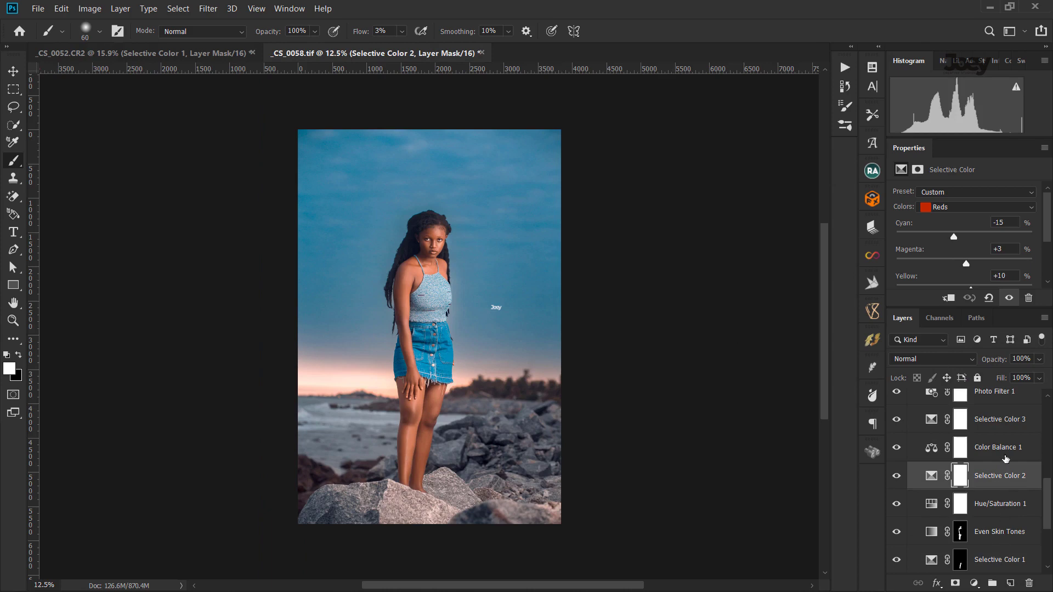
click(998, 425)
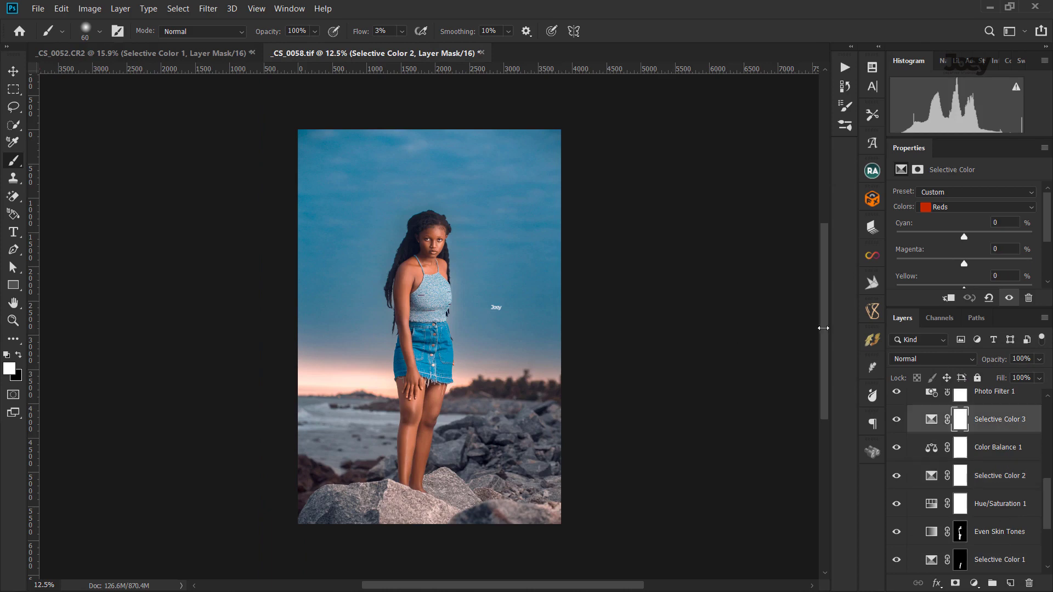
click(932, 208)
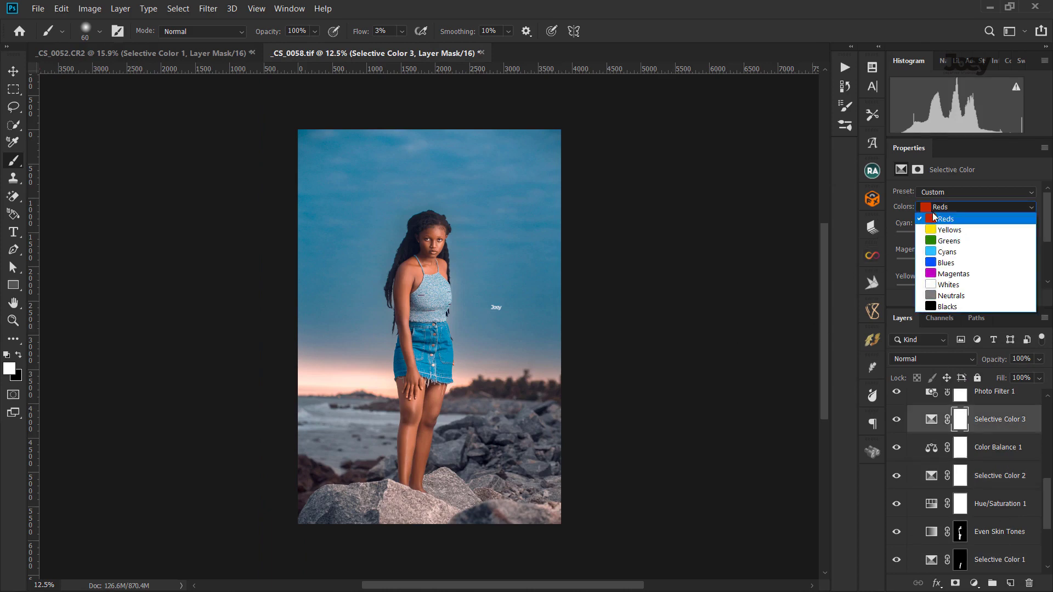
click(945, 307)
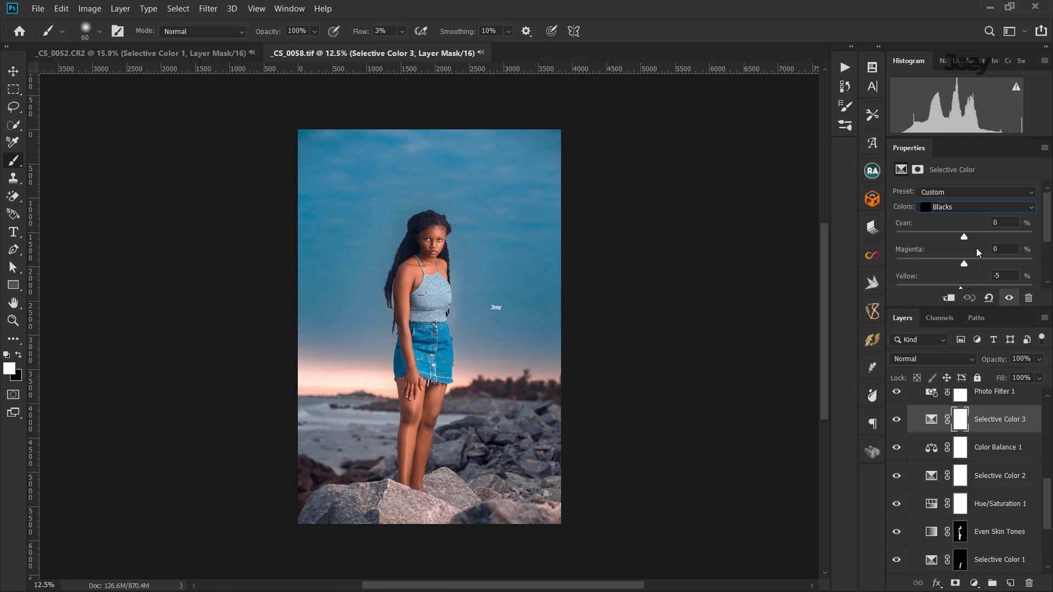
click(211, 52)
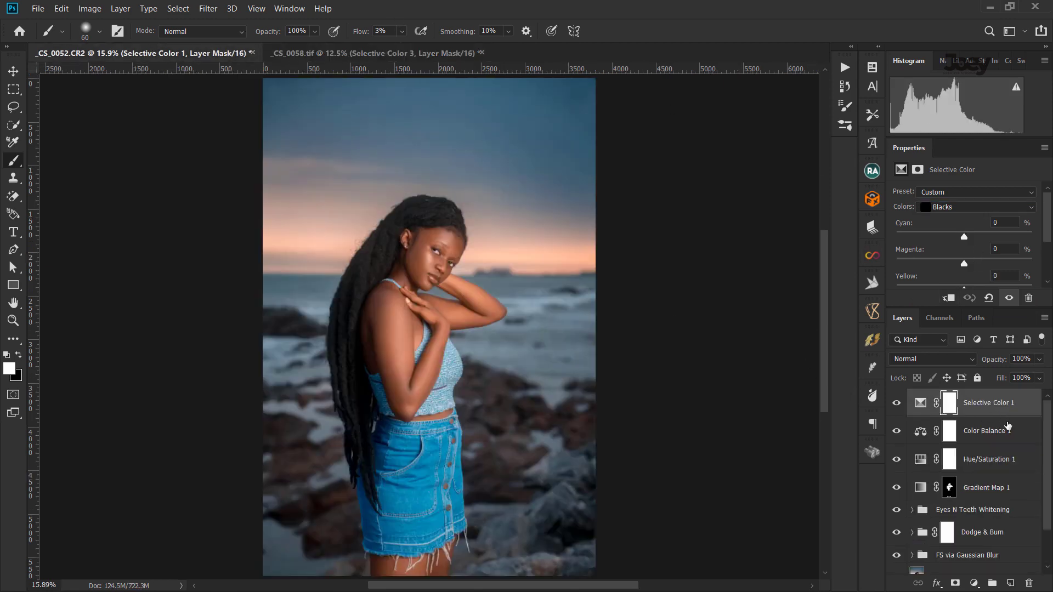
Add a Selective Color 2 layer with the Blacks Yellow set to -5.
click(975, 581)
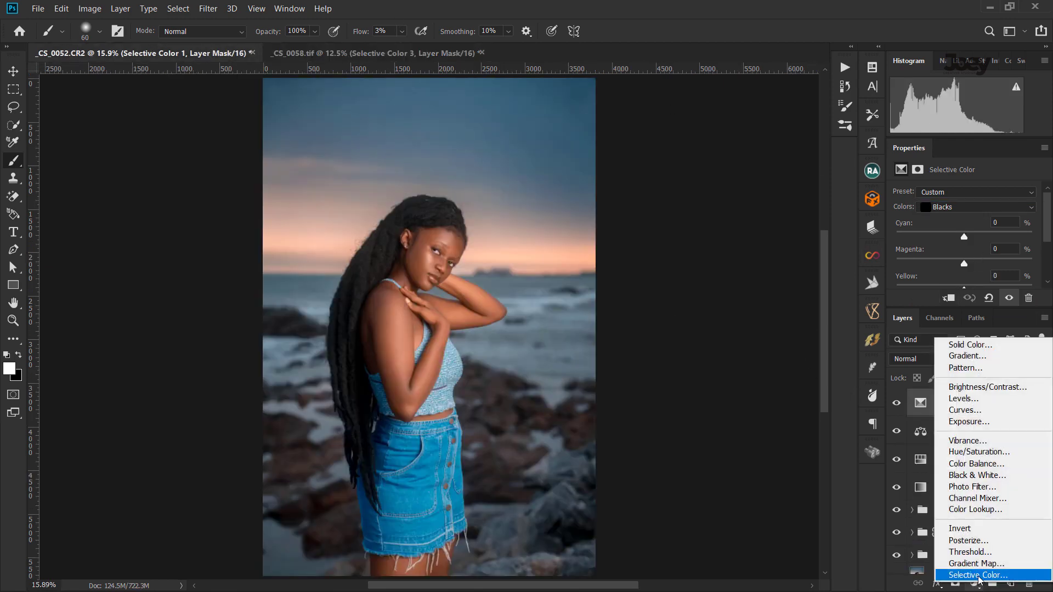
click(979, 576)
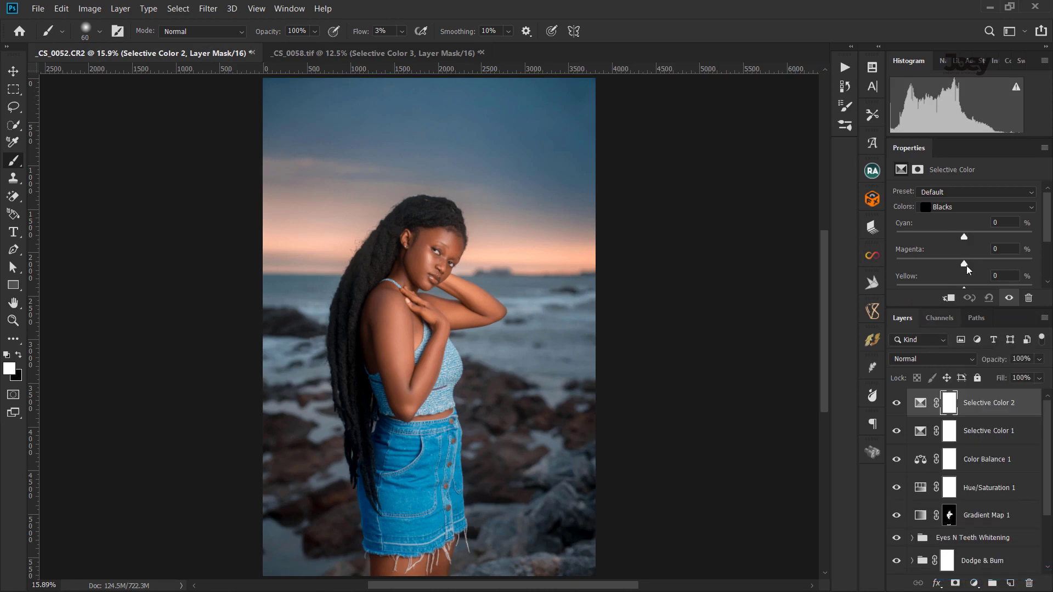
click(1007, 276)
text(5)
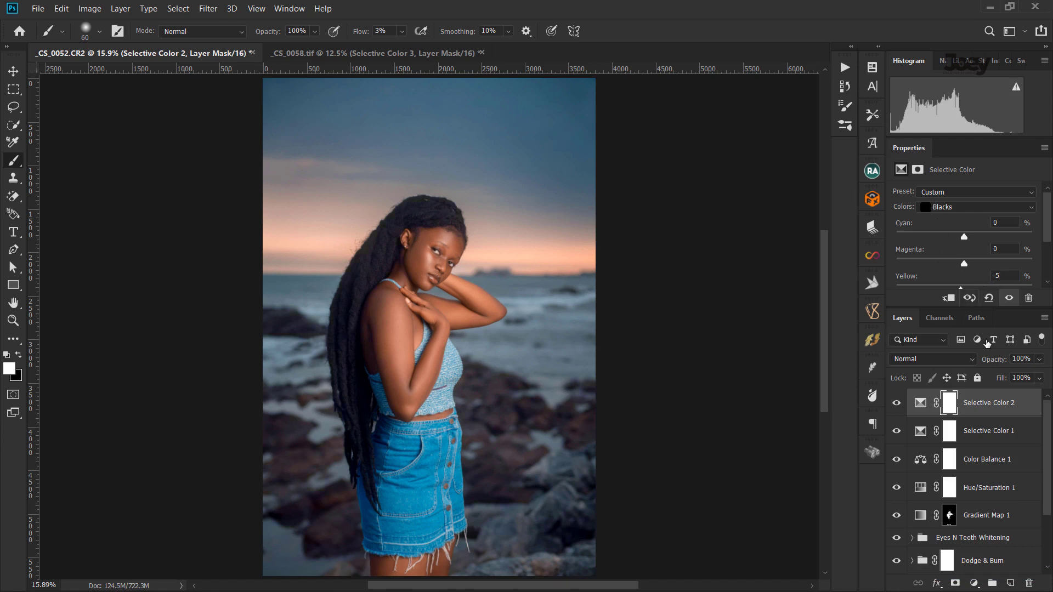
click(999, 432)
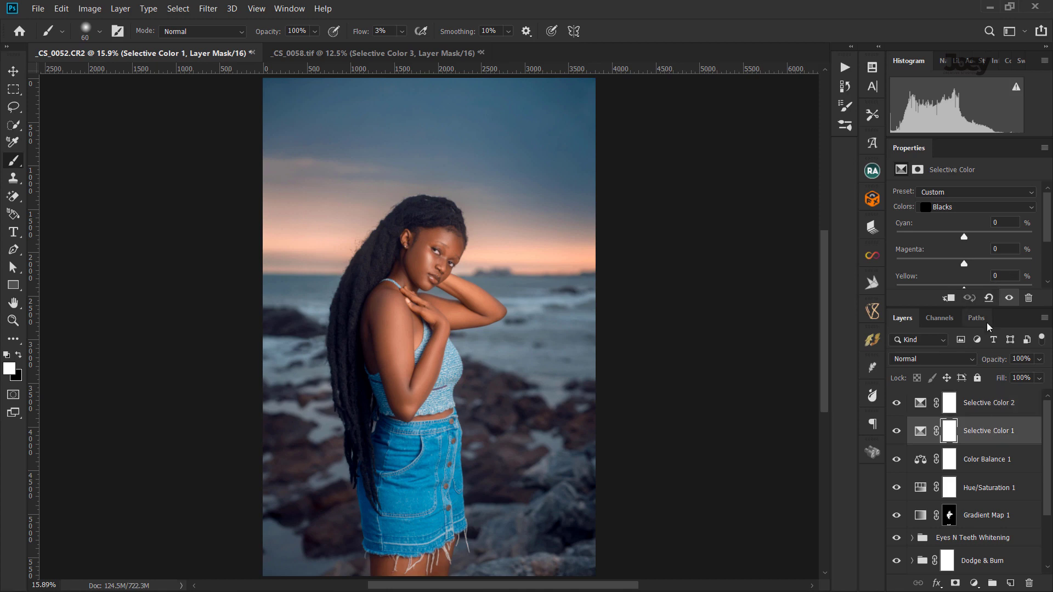
Set Selective Color 1's Reds to Yellow +10 and Black -10.
click(968, 207)
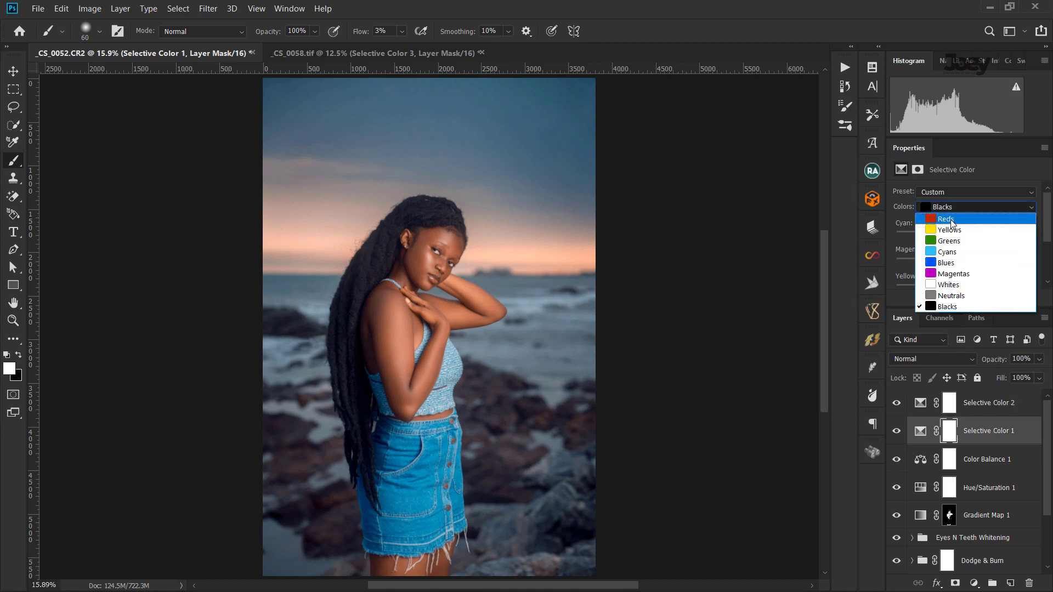
click(941, 217)
click(1007, 276)
text(10)
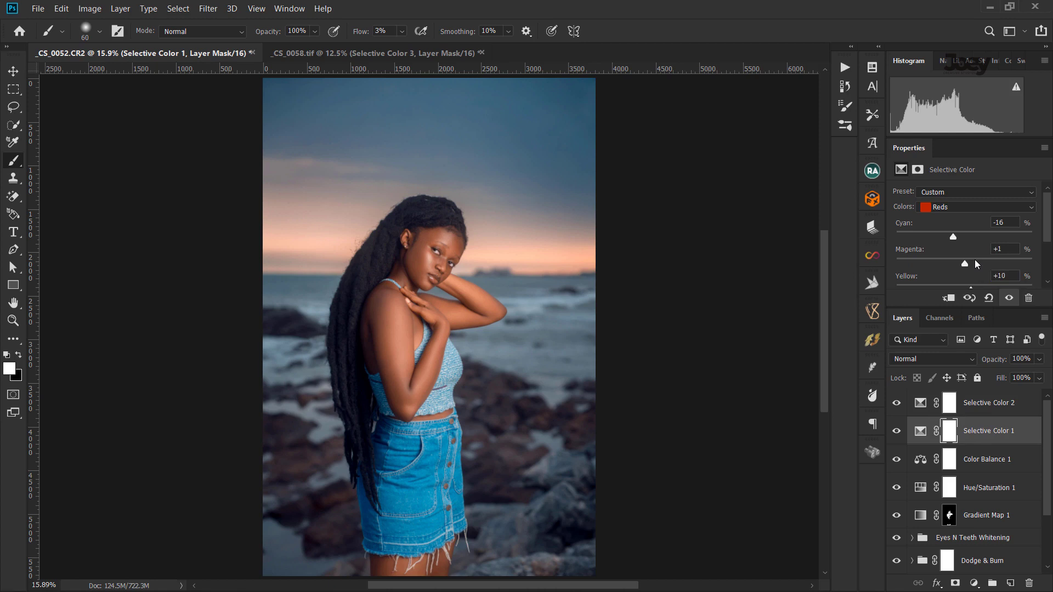
key(Tab)
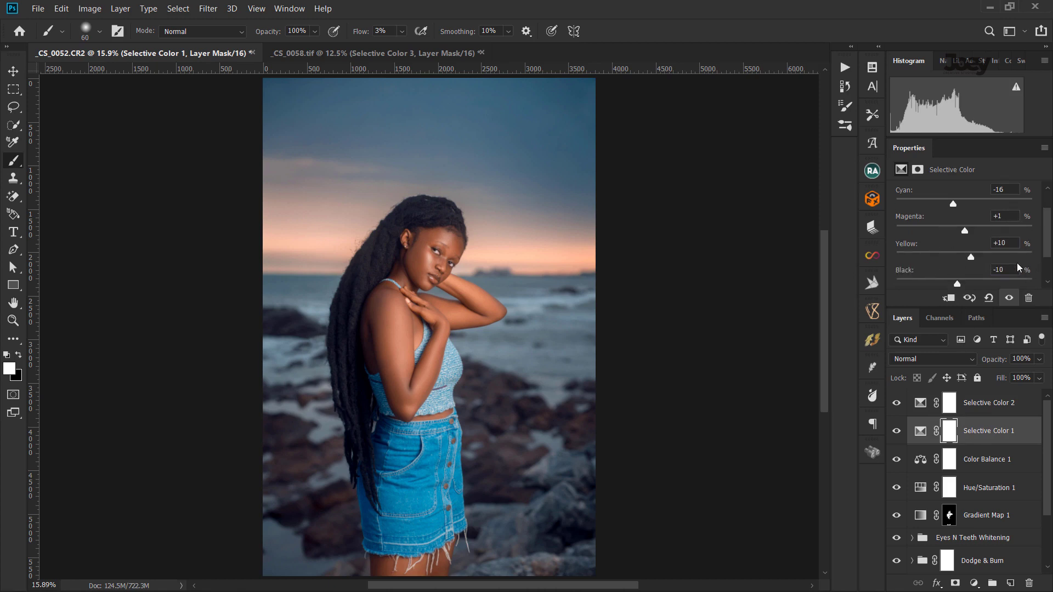
text(-10)
scroll(973, 199, up, 3)
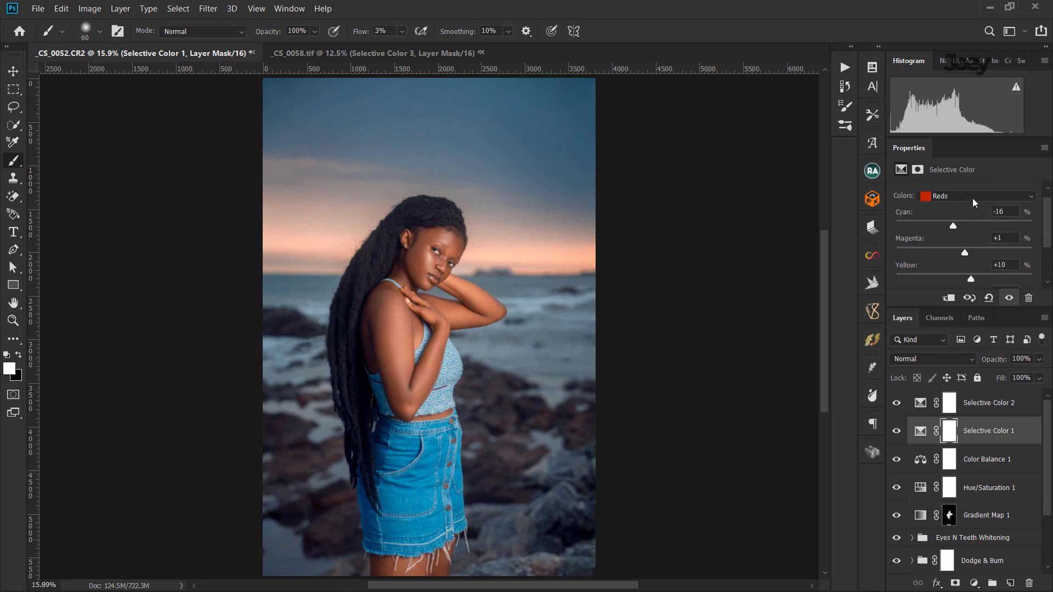
Set the Yellows to Black -12 and Yellow -10.
click(972, 198)
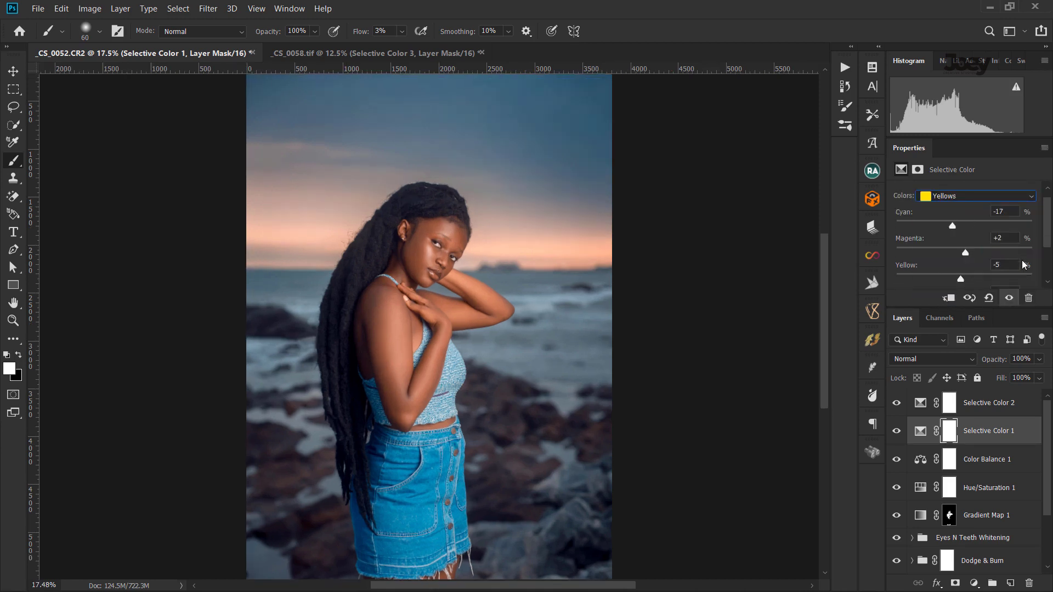
scroll(1022, 262, down, 1)
scroll(998, 277, down, 1)
click(997, 269)
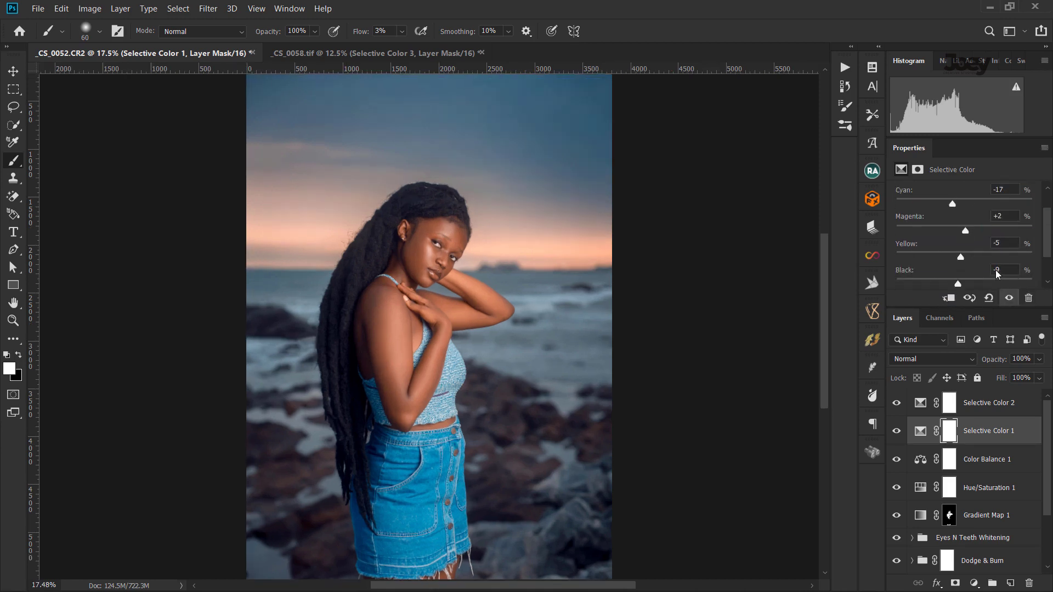
text(-1)
text(2)
drag(960, 257, 958, 259)
scroll(556, 249, down, 1)
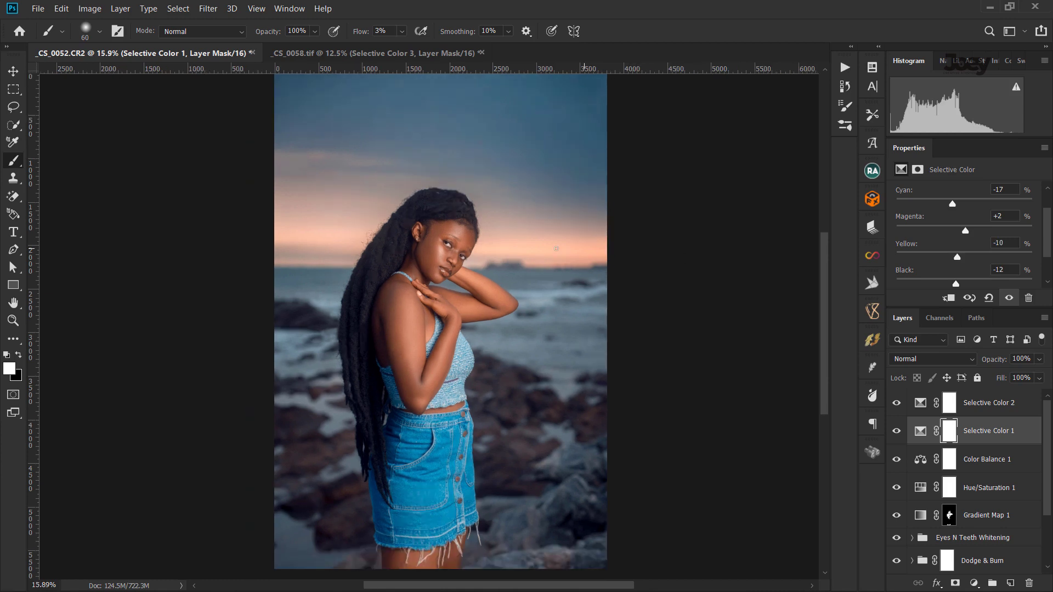
scroll(555, 247, up, 1)
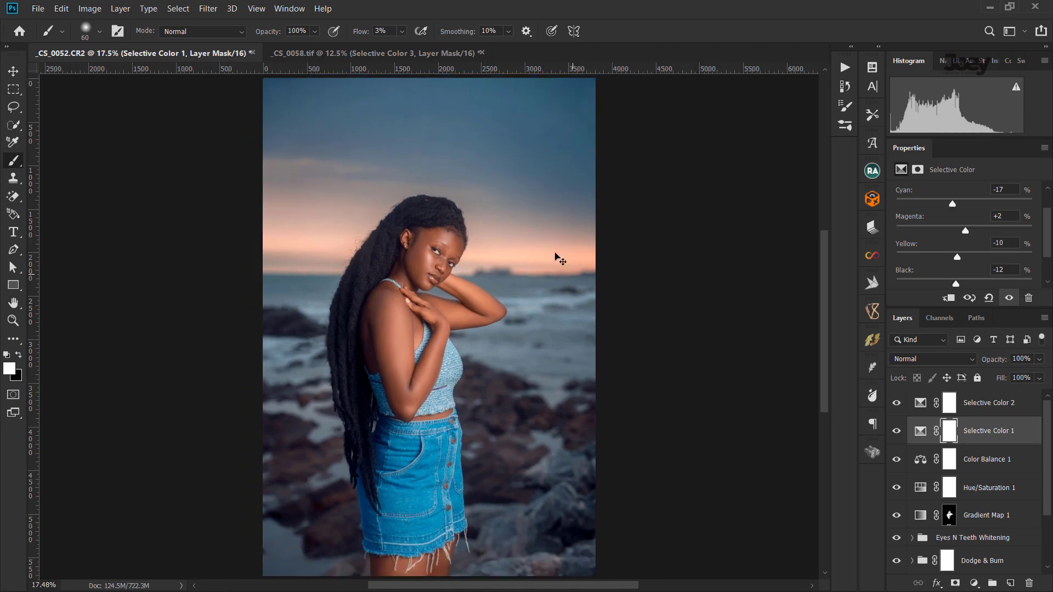
scroll(932, 527, down, 3)
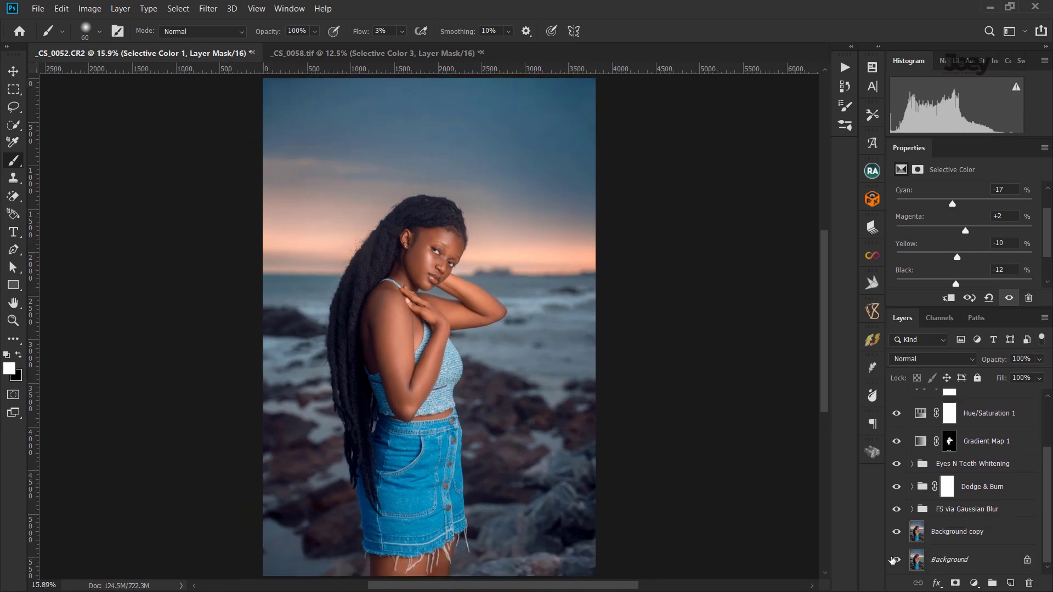
View the original photo alone for comparison, then restore all layers and select Selective Color 2.
alt+click(897, 560)
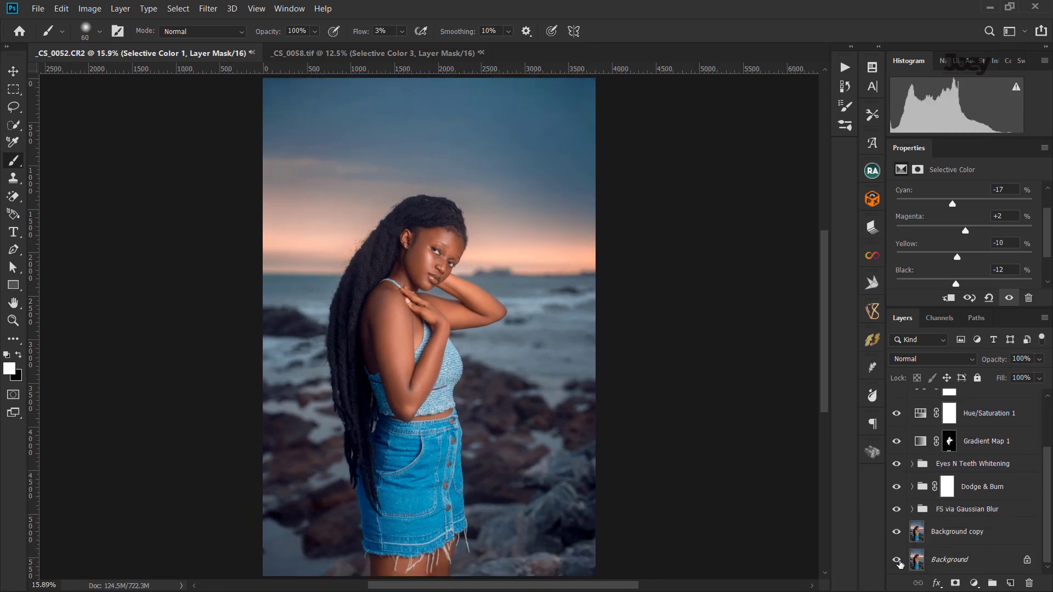
alt+click(899, 561)
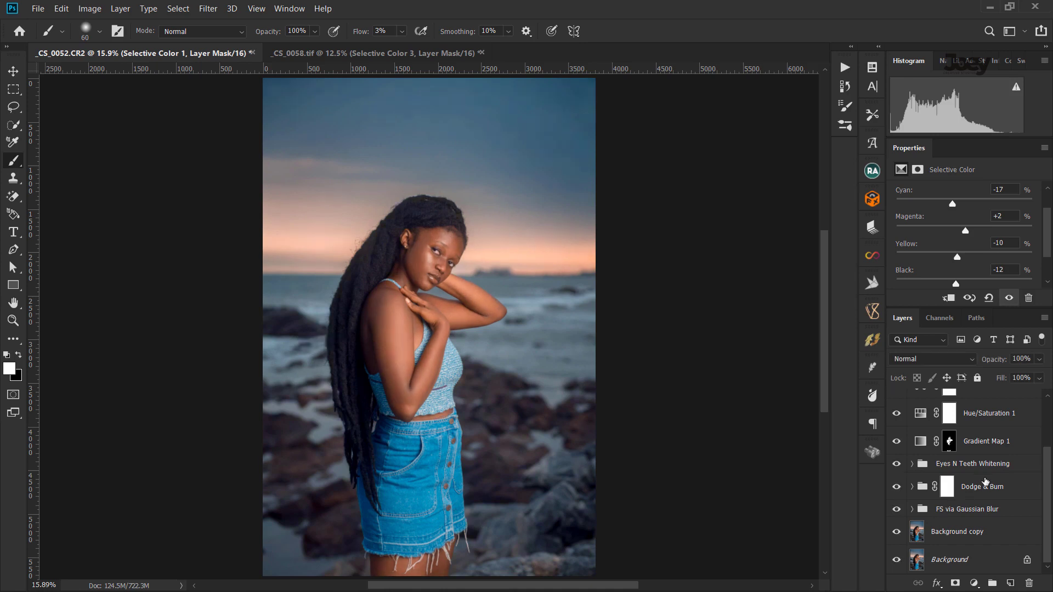
scroll(992, 449, up, 2)
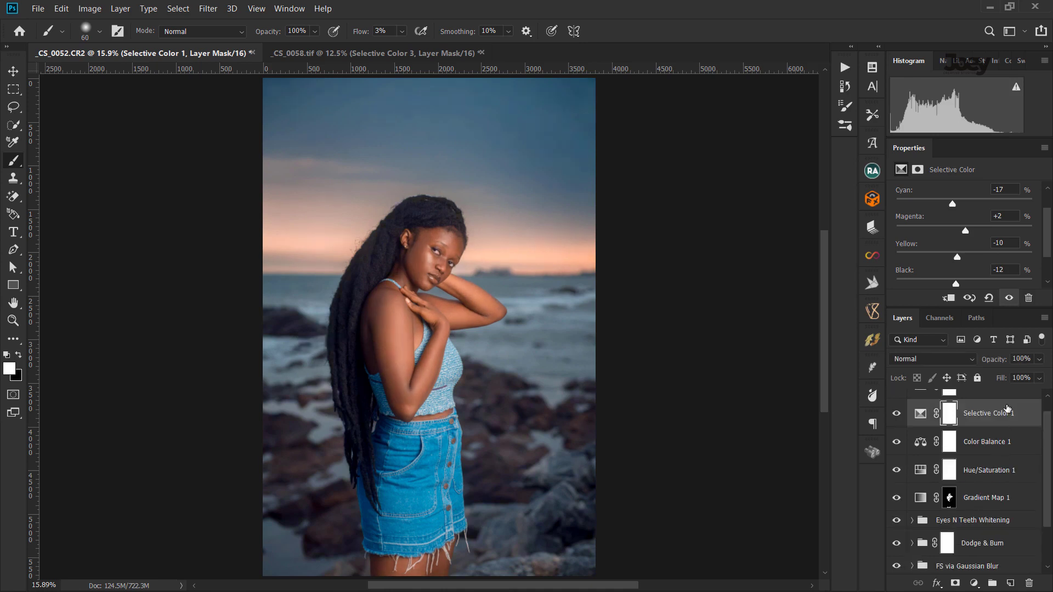
scroll(1006, 417, up, 1)
click(997, 414)
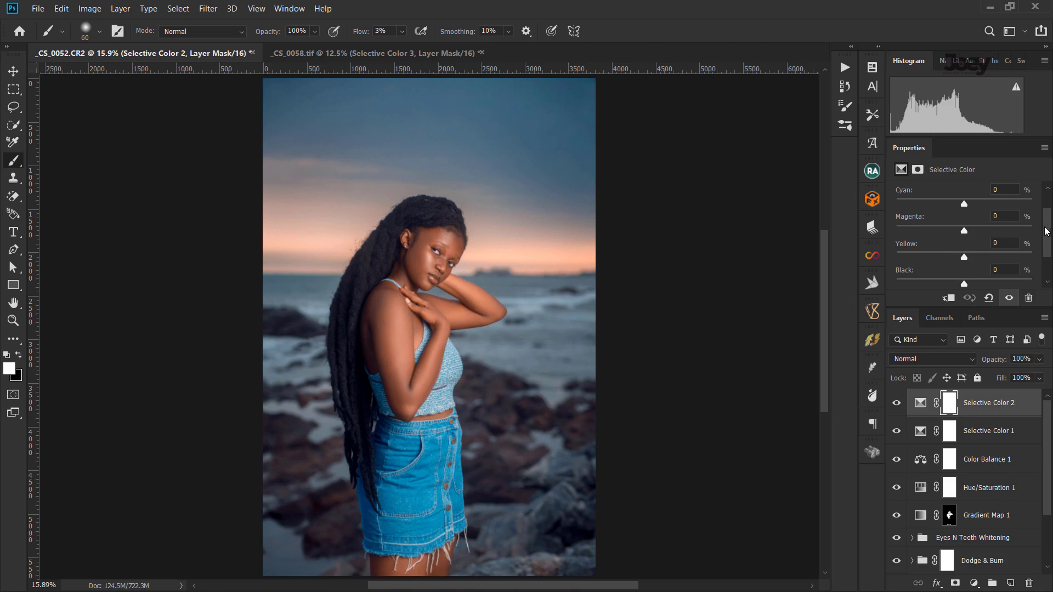
scroll(1045, 231, up, 2)
Experiment with the Cyans range, pushing its Cyan and Yellow sliders to extremes.
click(990, 204)
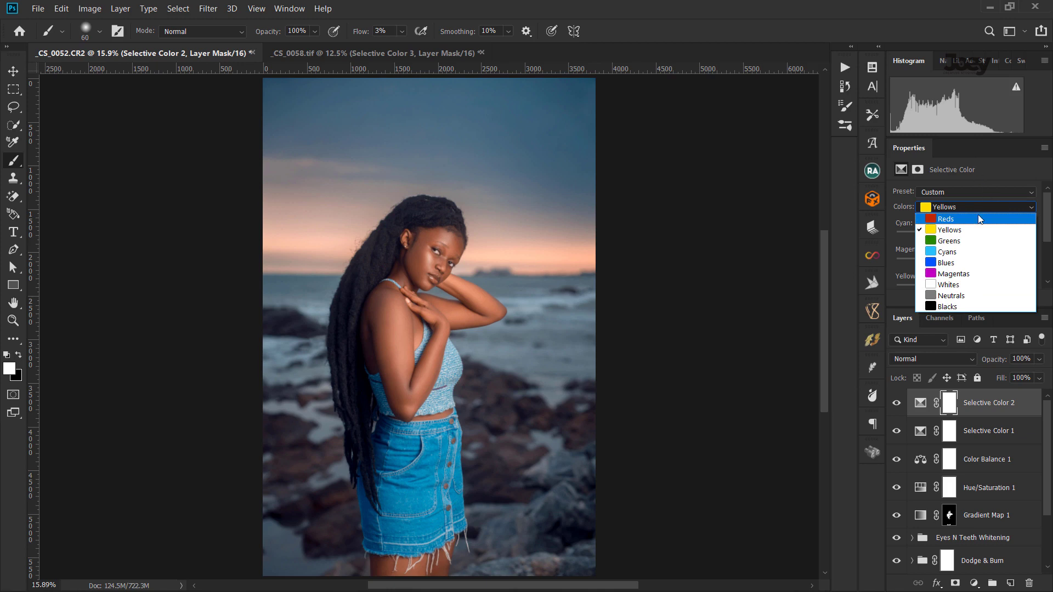
click(959, 251)
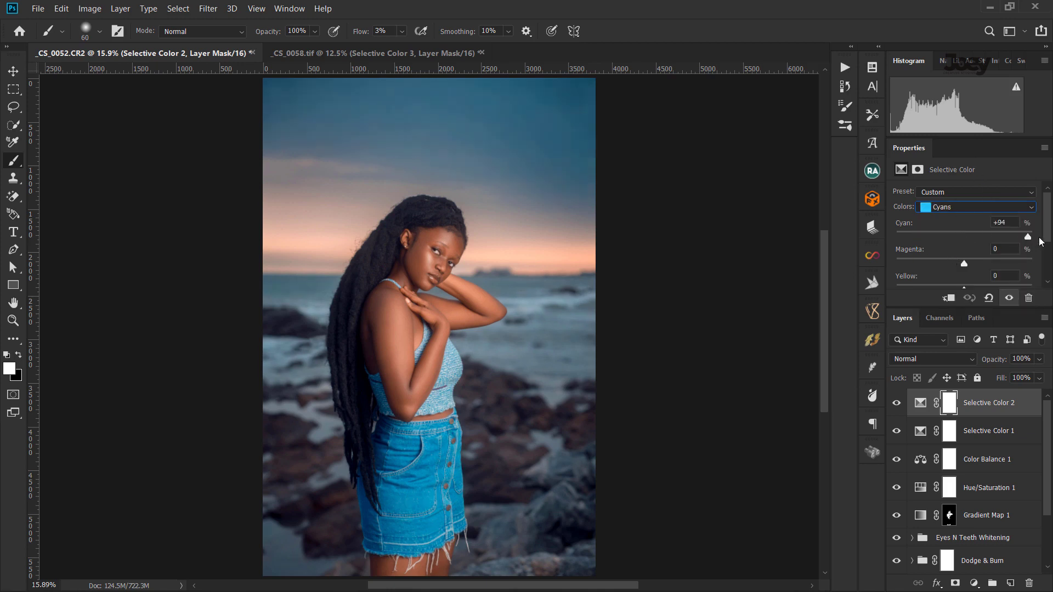
drag(964, 237, 1039, 238)
key(backslash)
mouse_move(964, 237)
mouse_down()
mouse_move(1016, 265)
mouse_move(968, 265)
mouse_up()
drag(1046, 243, 1047, 255)
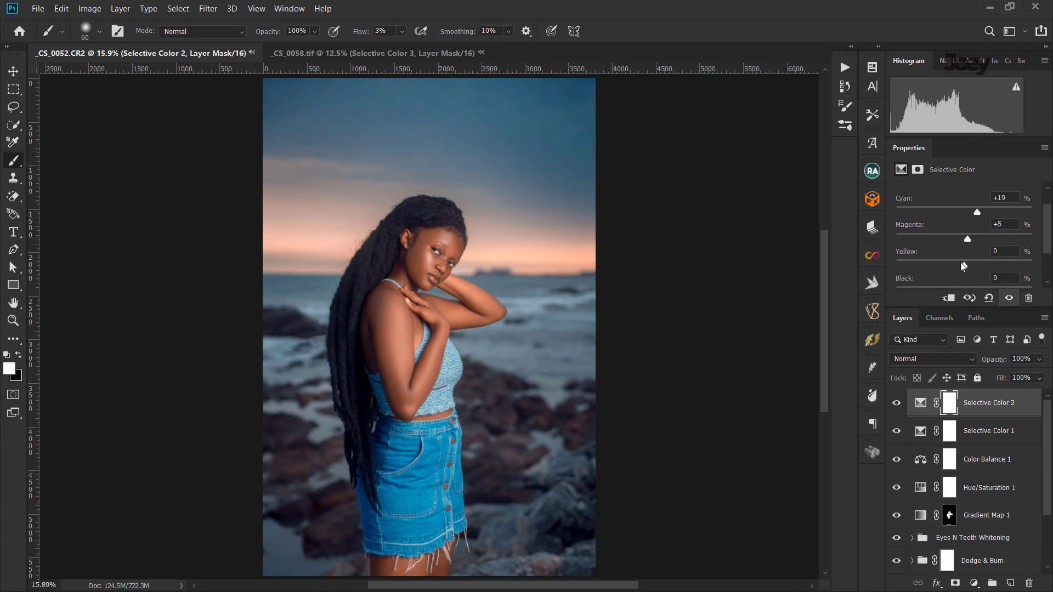
drag(964, 267, 895, 266)
mouse_move(895, 265)
mouse_down()
mouse_move(1031, 267)
mouse_move(971, 272)
mouse_up()
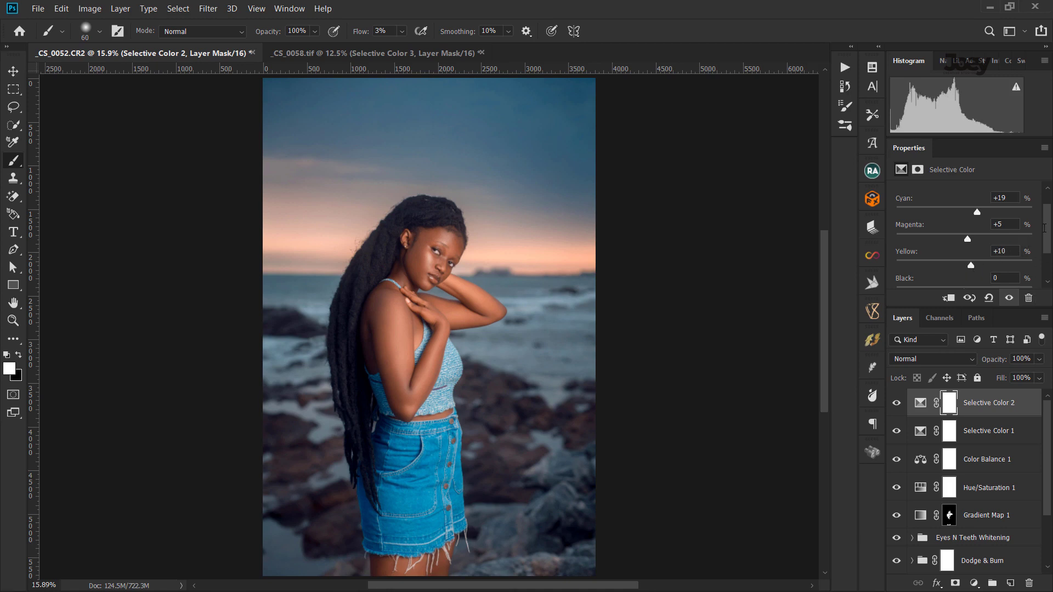
Set Selective Color 2's Blues to Cyan +15 and Yellow -9.
scroll(1044, 228, up, 2)
click(984, 206)
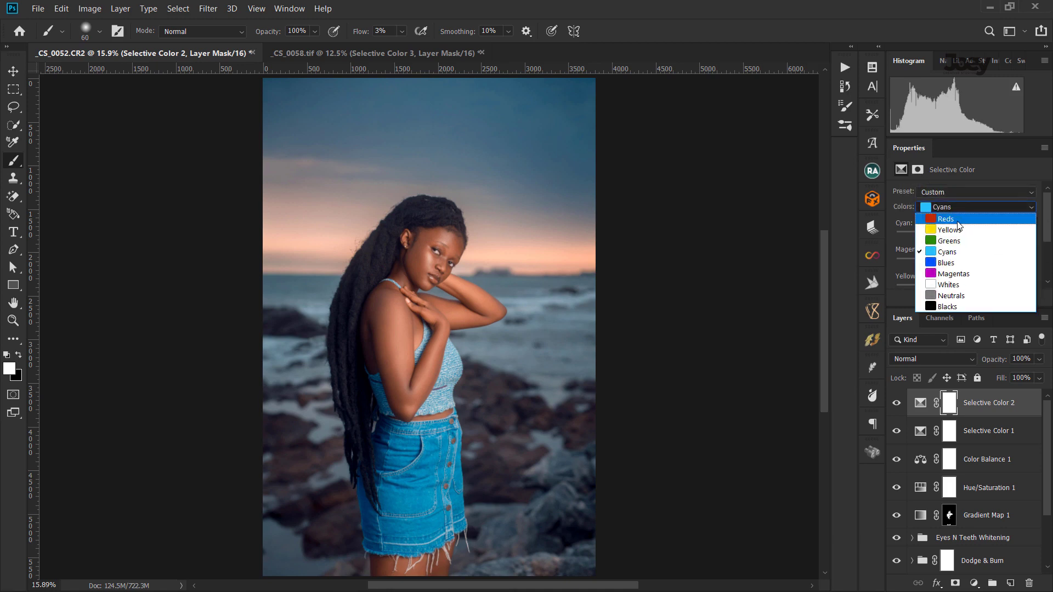
click(955, 263)
drag(962, 237, 1031, 237)
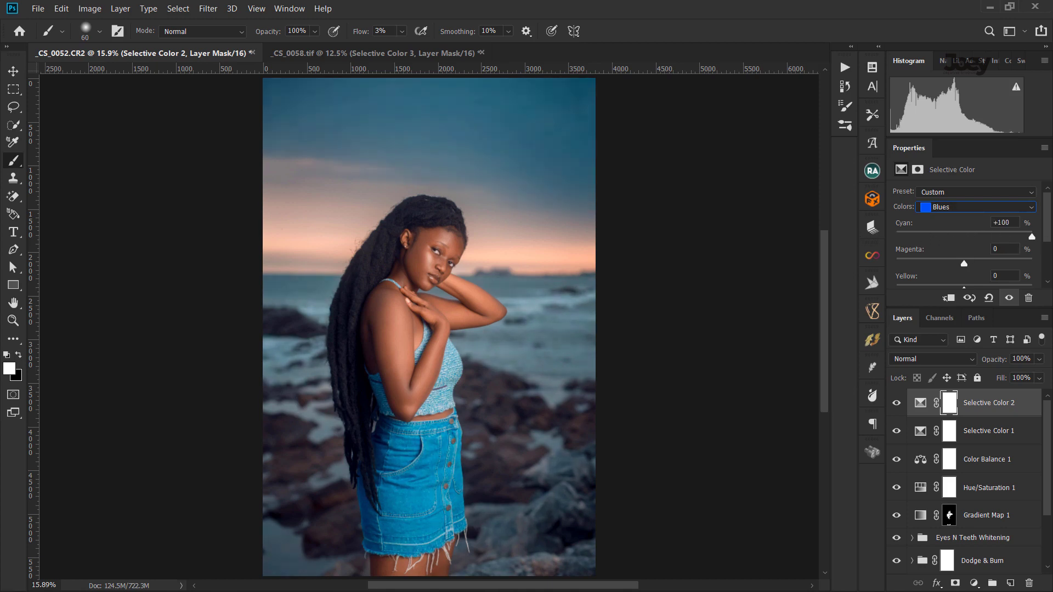
drag(1014, 242, 843, 238)
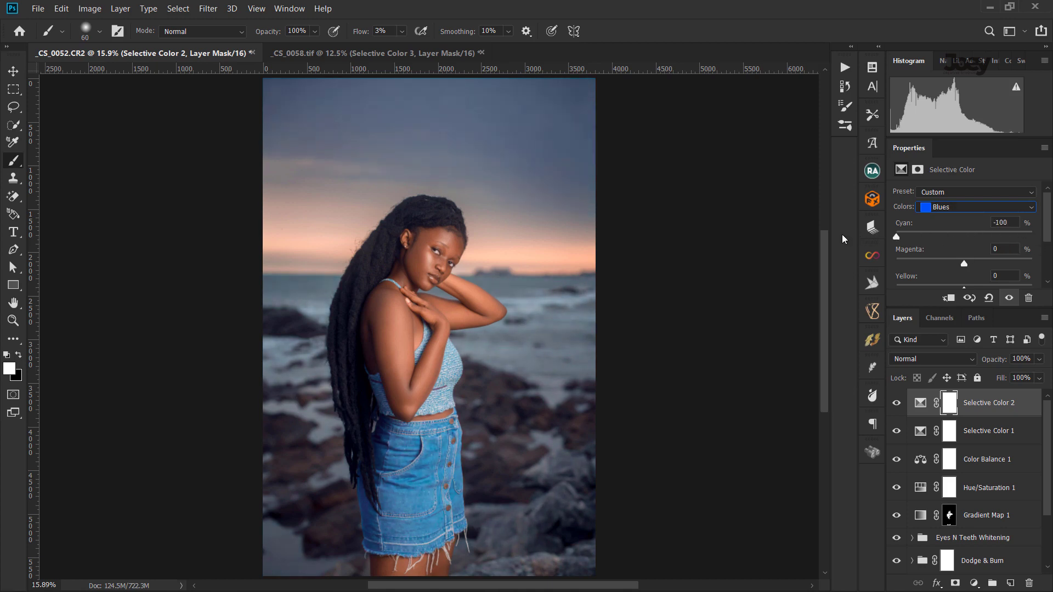
drag(906, 234, 972, 244)
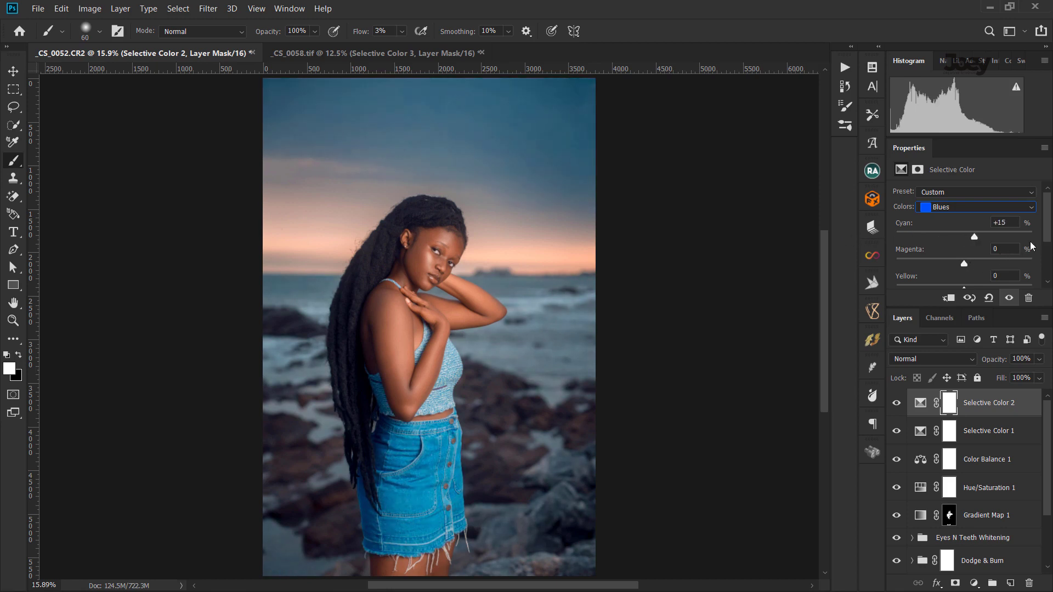
scroll(1049, 241, down, 2)
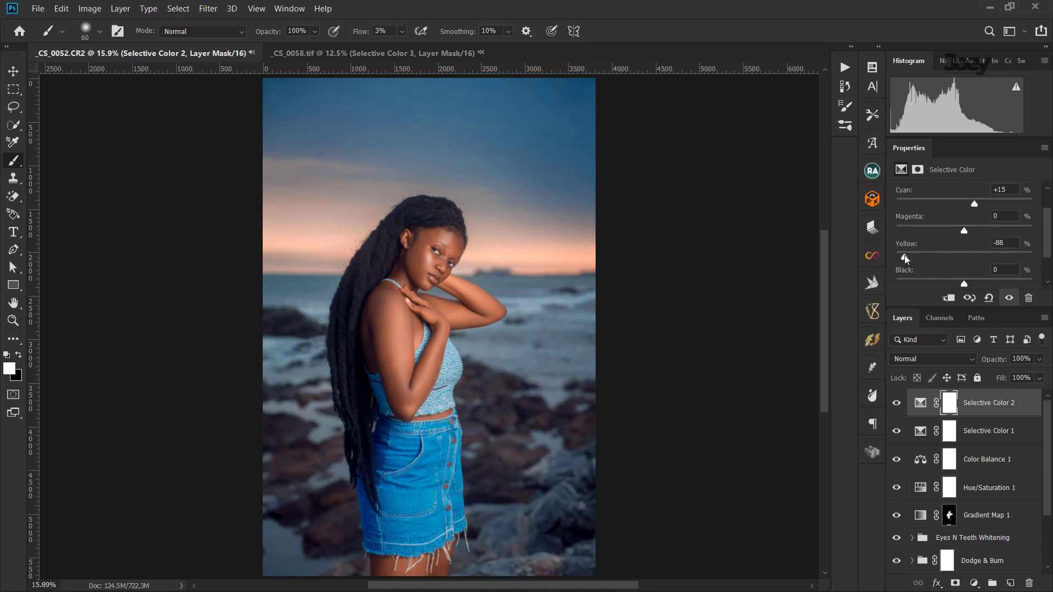
mouse_move(963, 258)
mouse_down()
mouse_move(995, 261)
mouse_move(959, 262)
mouse_up()
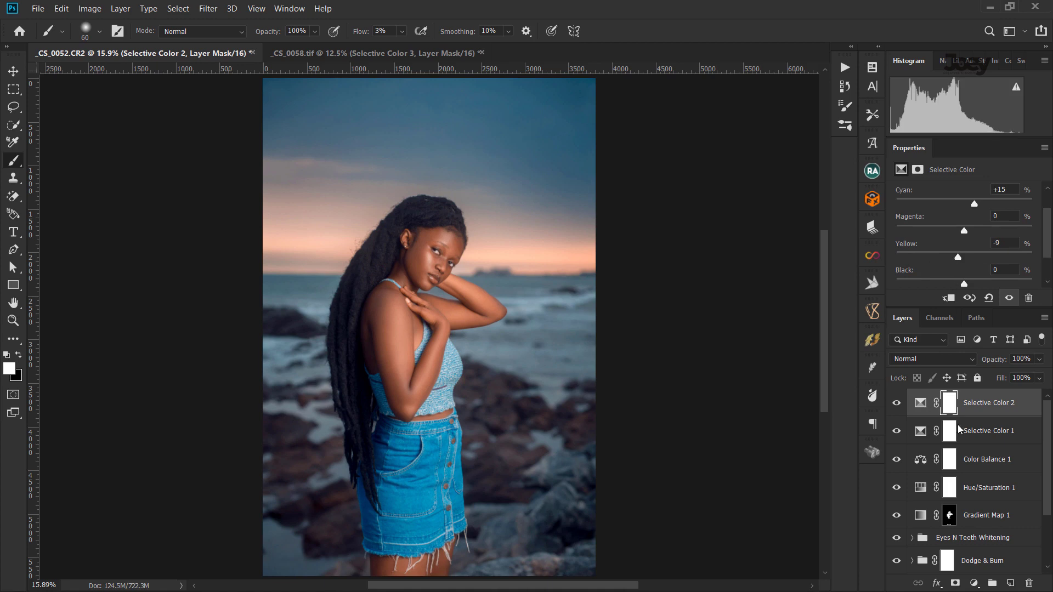
click(975, 433)
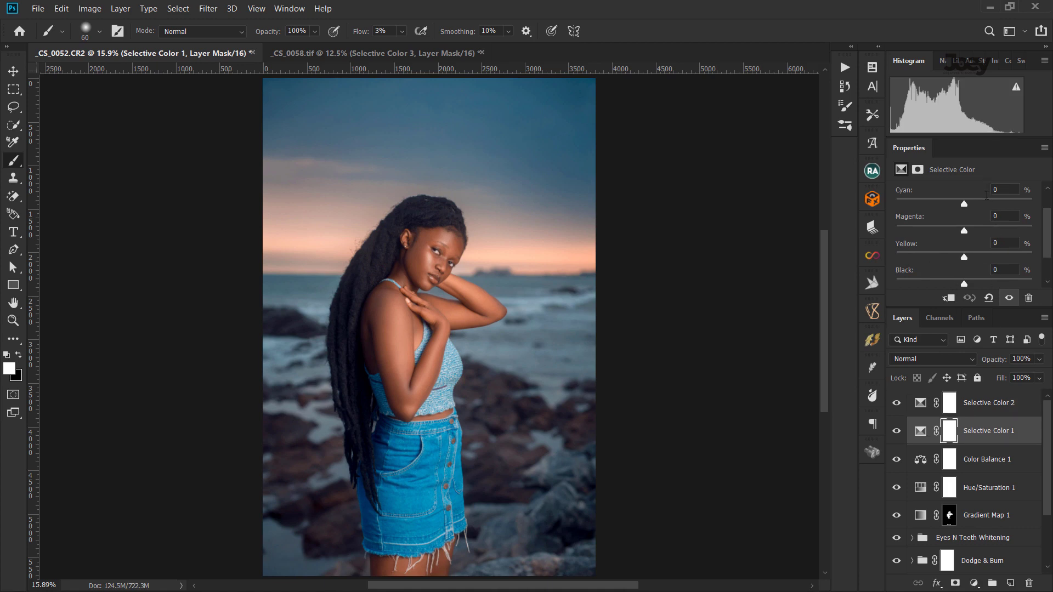
Switch the colour range to Blacks and review the Color Balance 1 settings.
scroll(975, 197, up, 2)
click(976, 206)
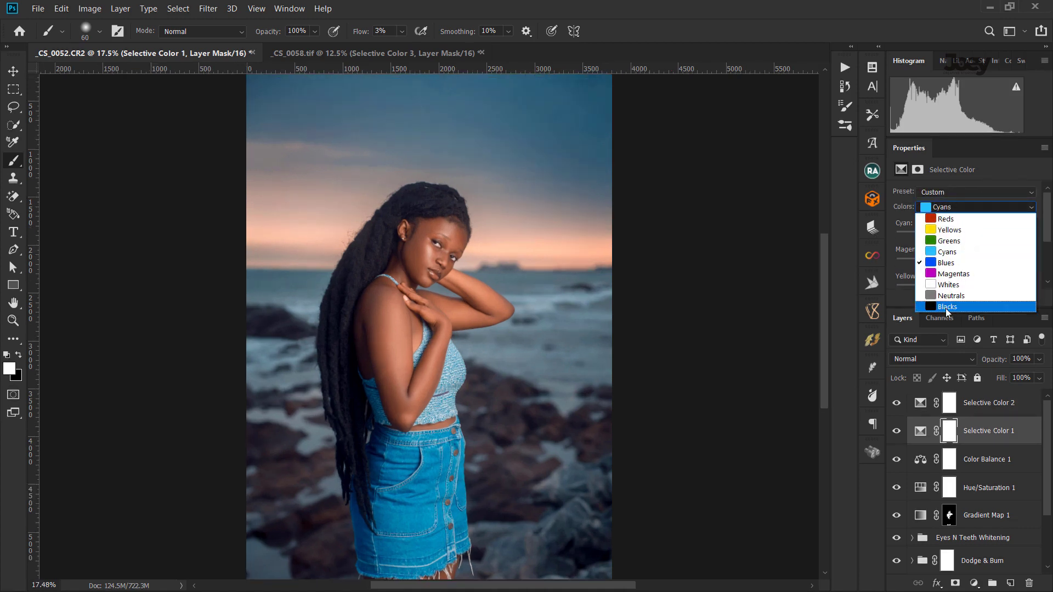
click(946, 307)
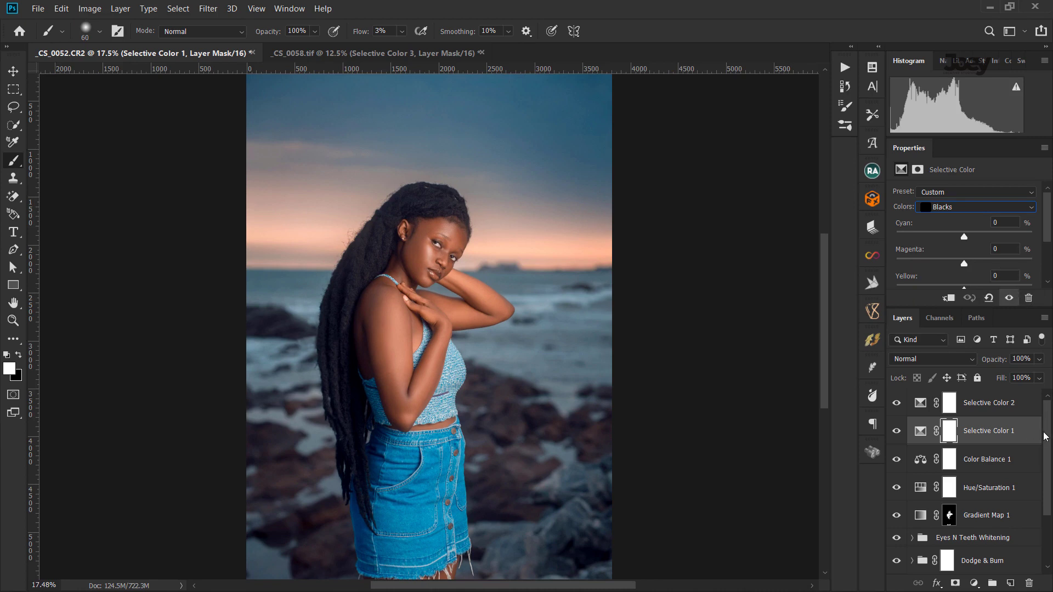
scroll(1043, 260, down, 2)
scroll(1043, 261, up, 1)
scroll(1044, 258, up, 1)
click(993, 463)
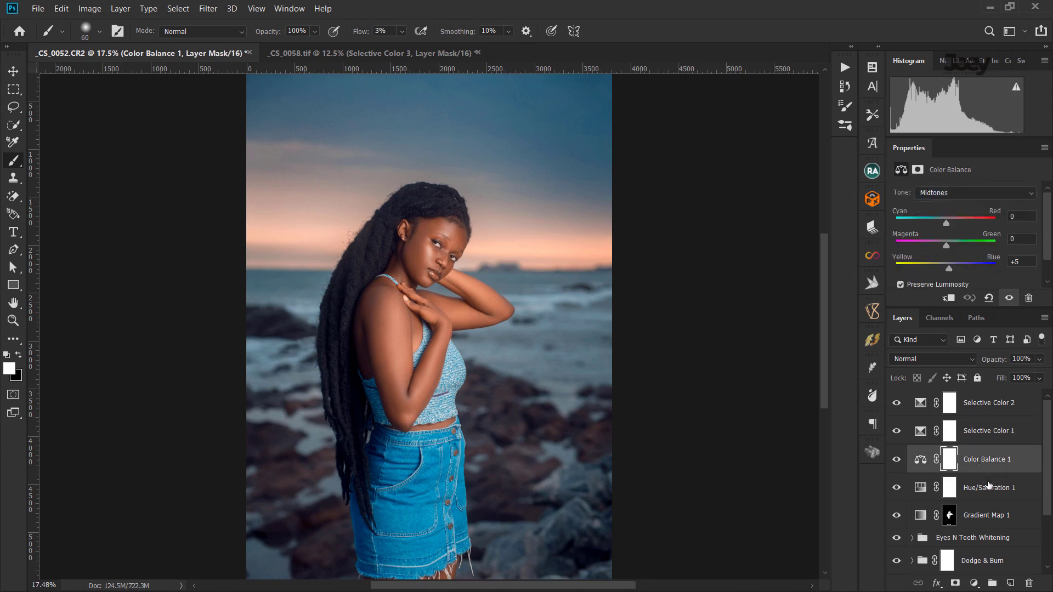
click(999, 432)
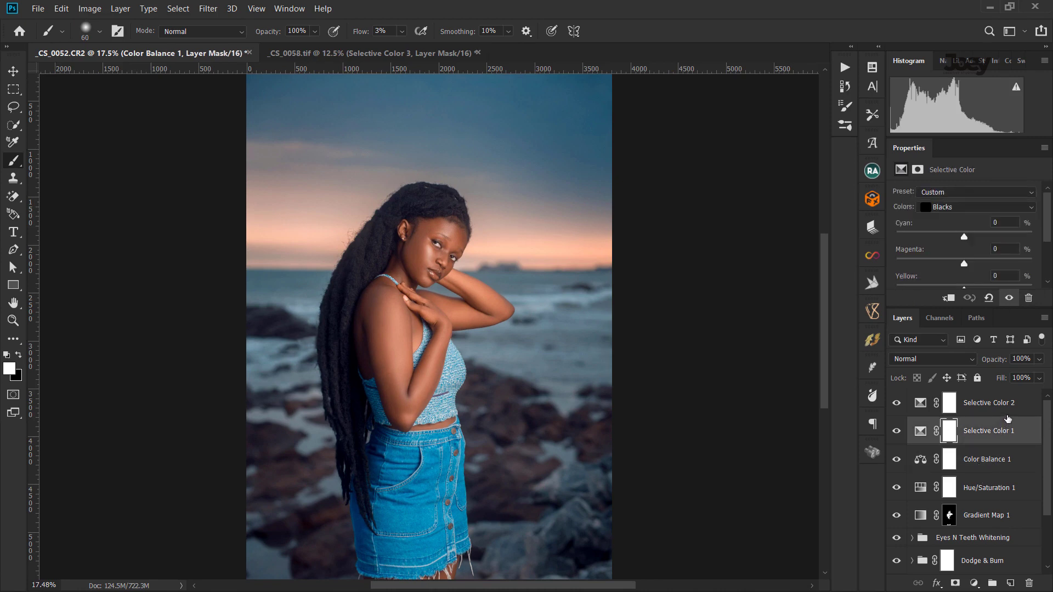
On Selective Color 2, set the Blacks Yellow to -2.
key(alt+bracketright)
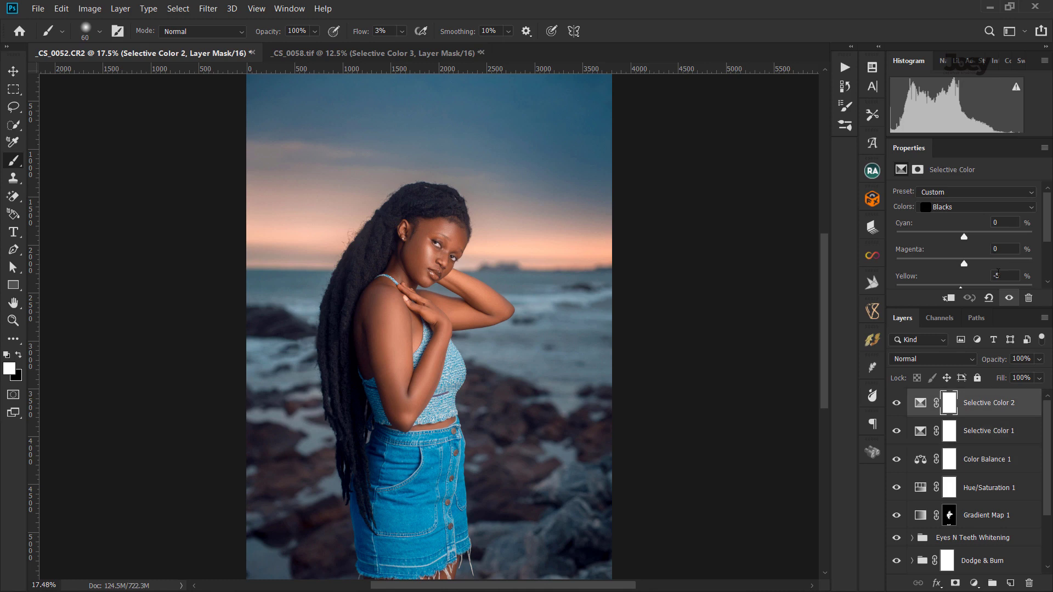
text(-3)
text(1)
text(0)
click(998, 275)
text(2)
scroll(477, 246, down, 1)
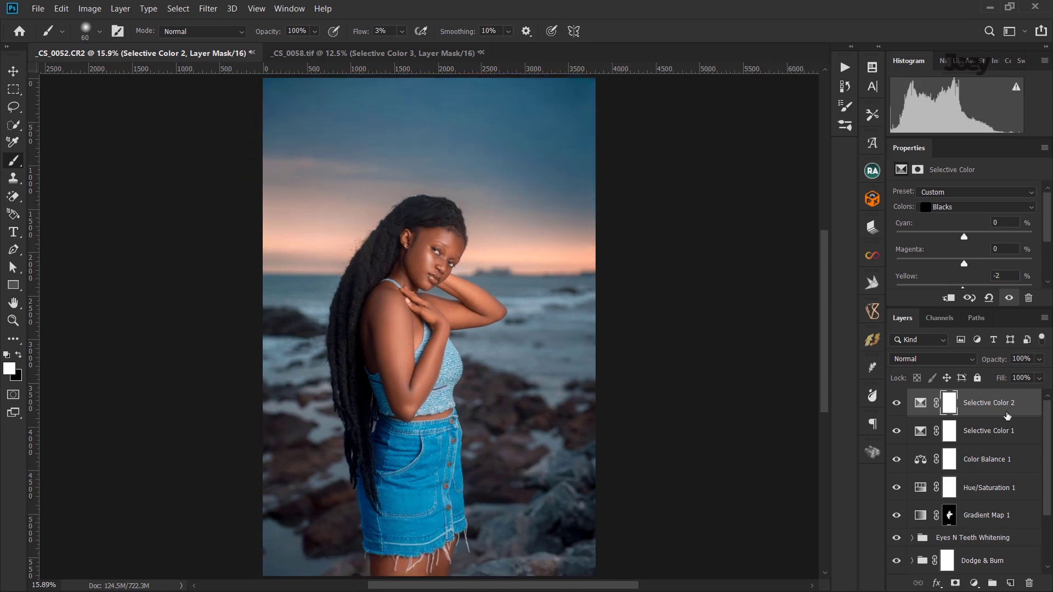
key(ctrl+2)
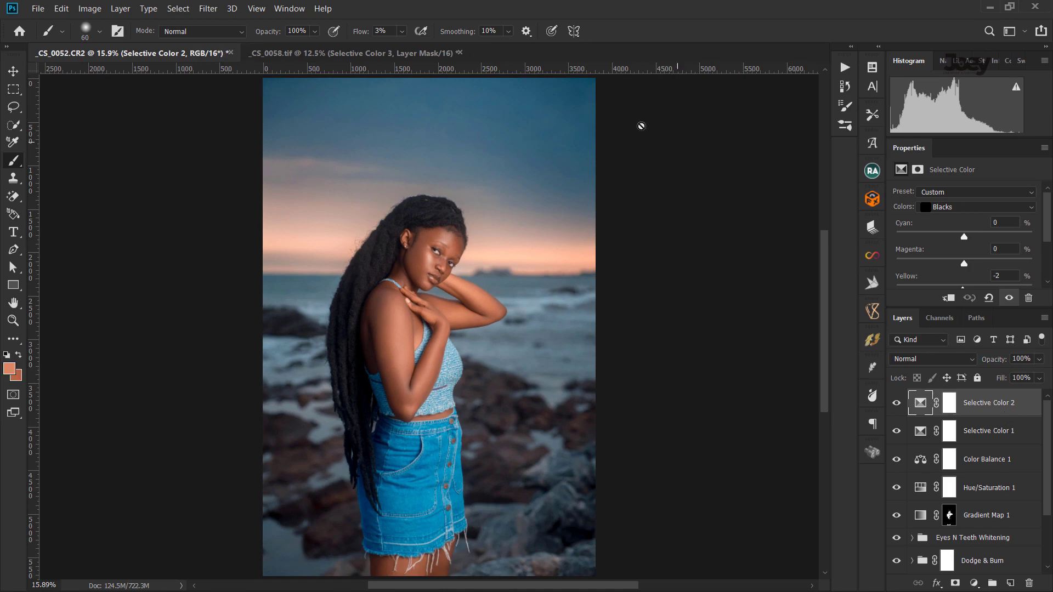
click(359, 54)
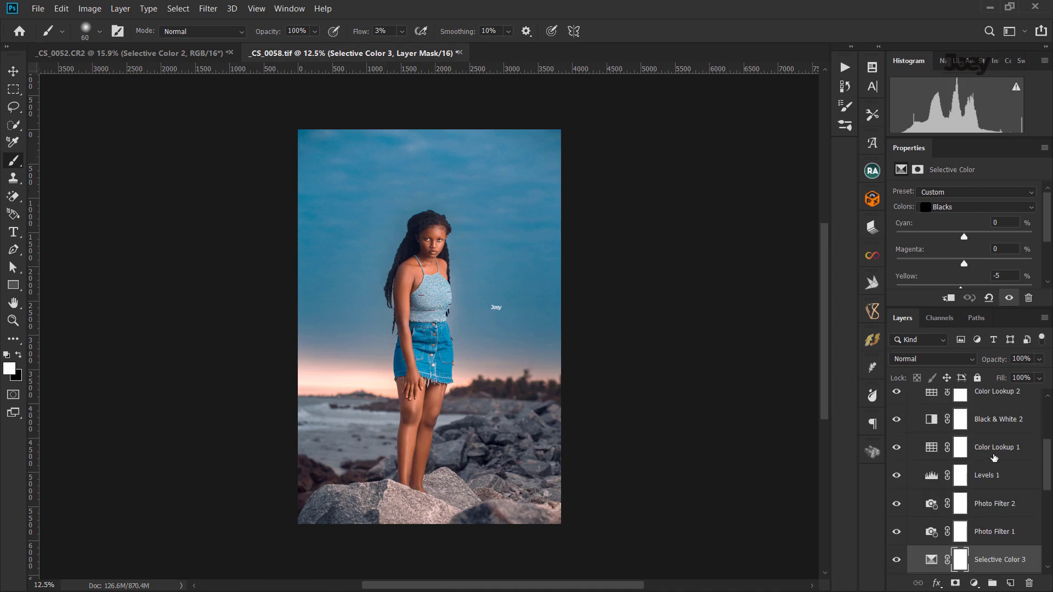
click(994, 452)
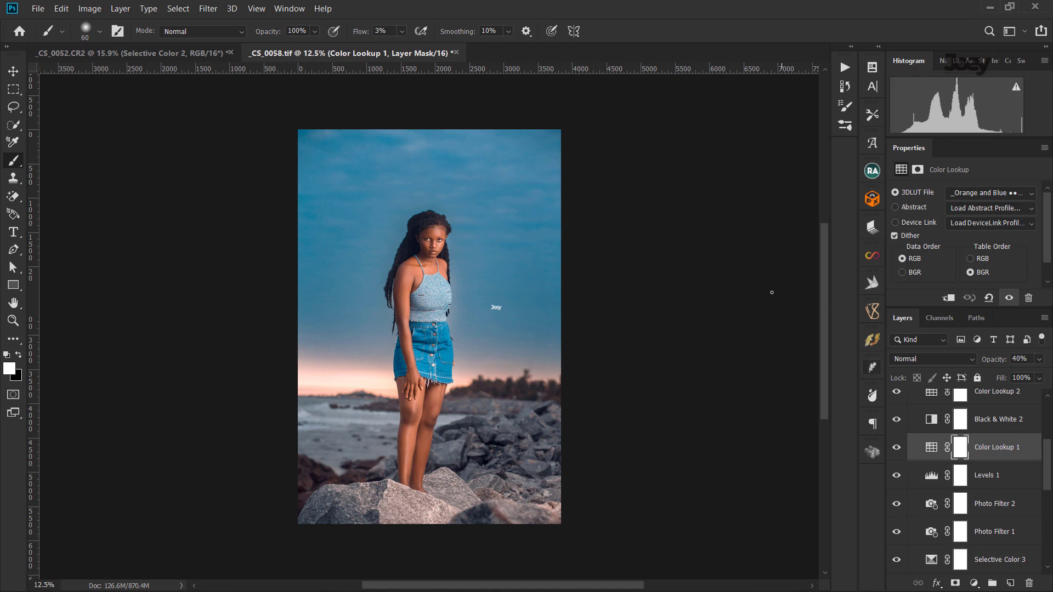
click(176, 50)
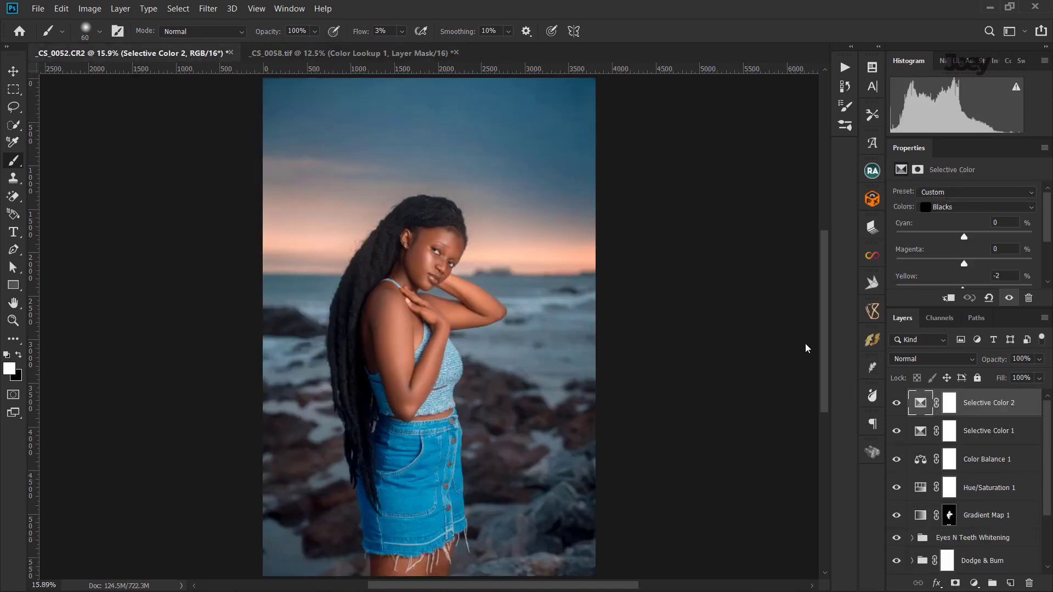
alt+click(505, 293)
Add a Warming Filter (85) photo filter at 30% opacity and compare it on and off.
click(974, 582)
click(971, 487)
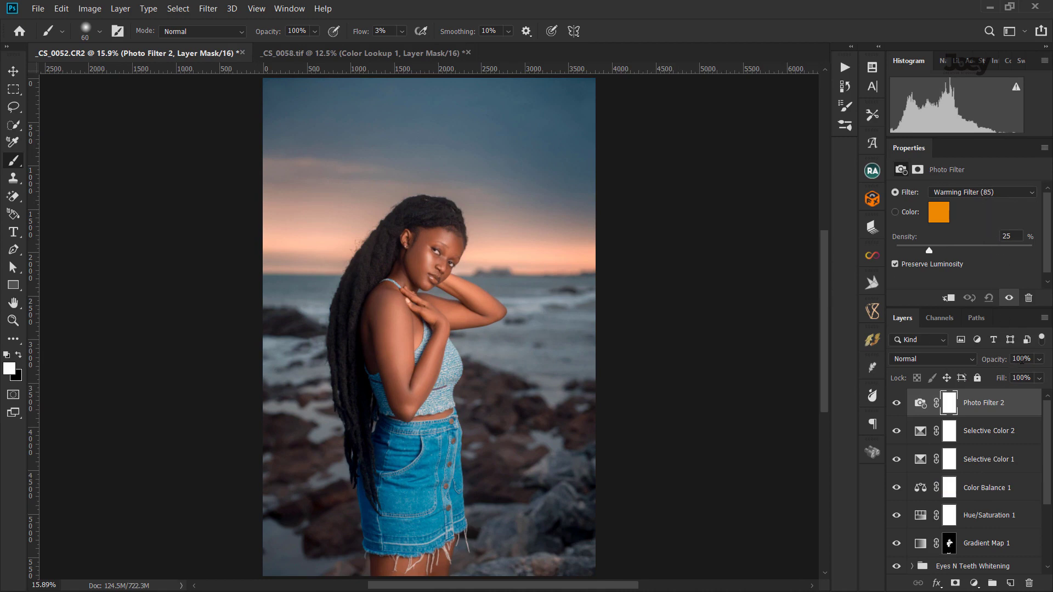
click(1021, 359)
text(30)
key(Return)
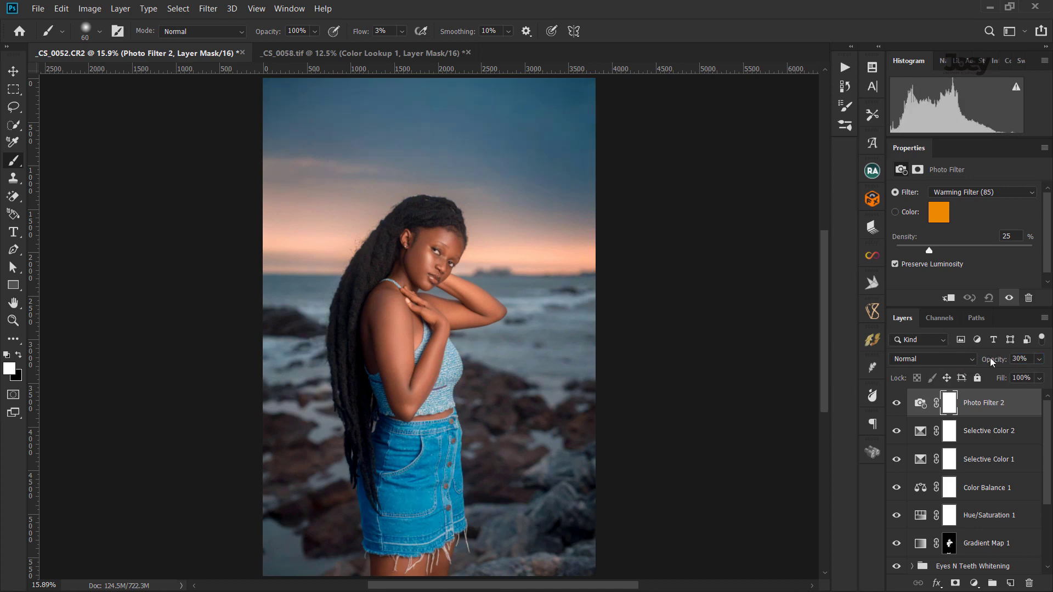
click(897, 403)
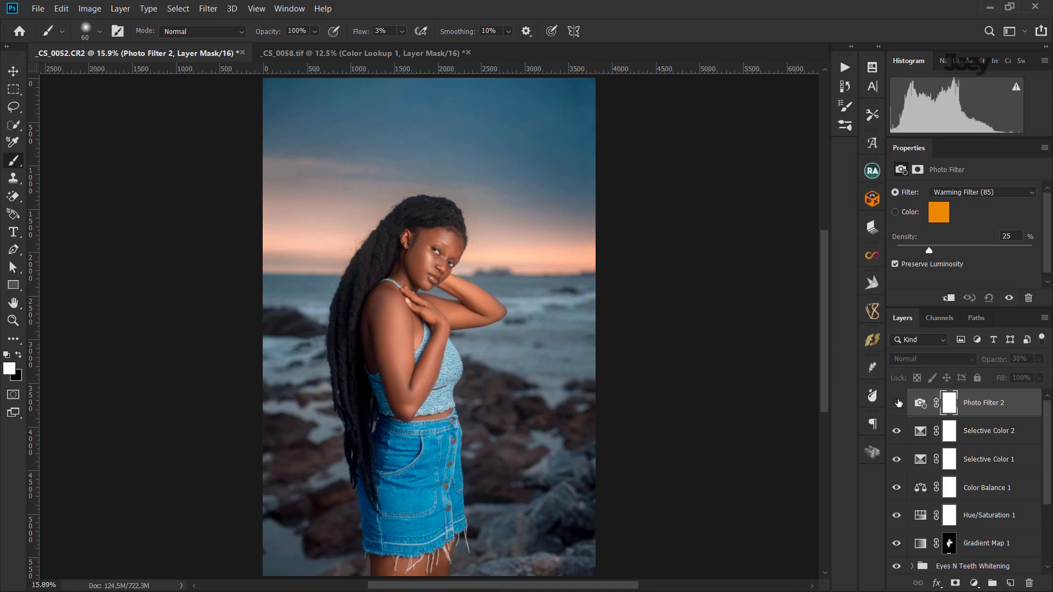
click(897, 403)
click(896, 403)
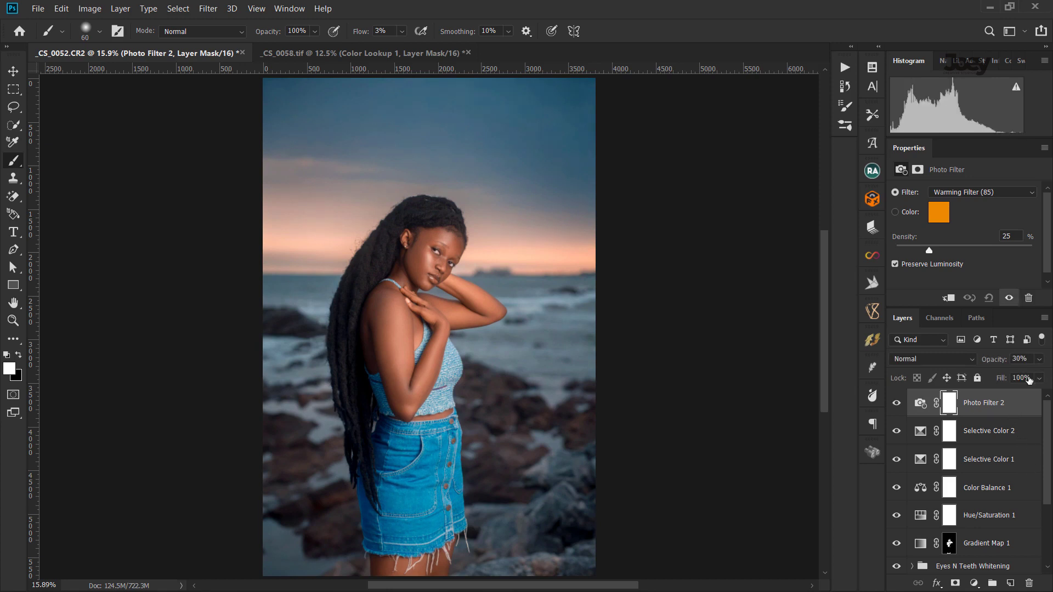
click(974, 582)
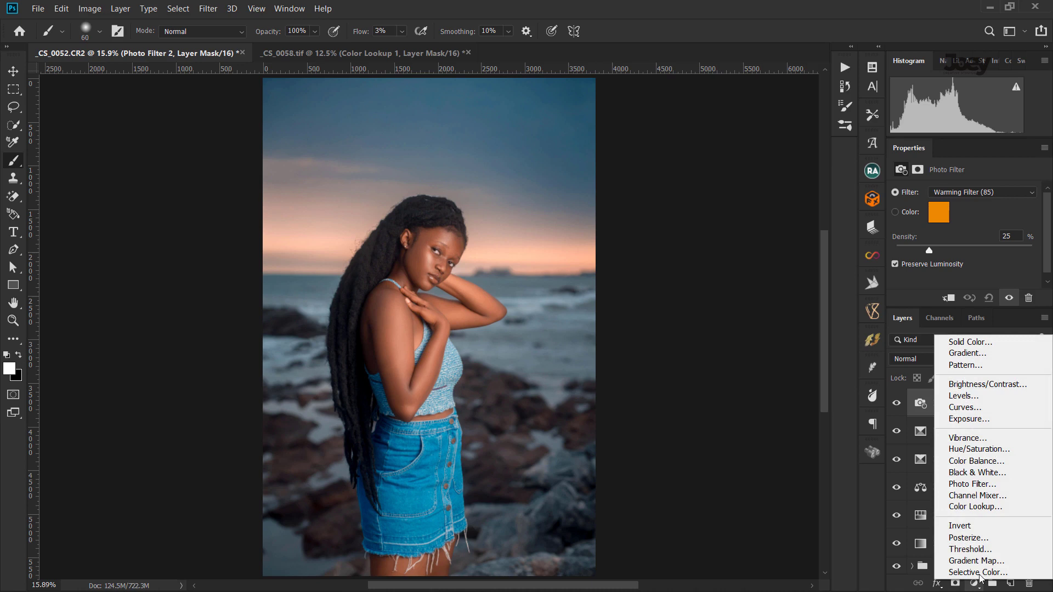
Add a Photo Filter 3 layer using the Cooling Filter (LBB) at 20% opacity.
click(995, 484)
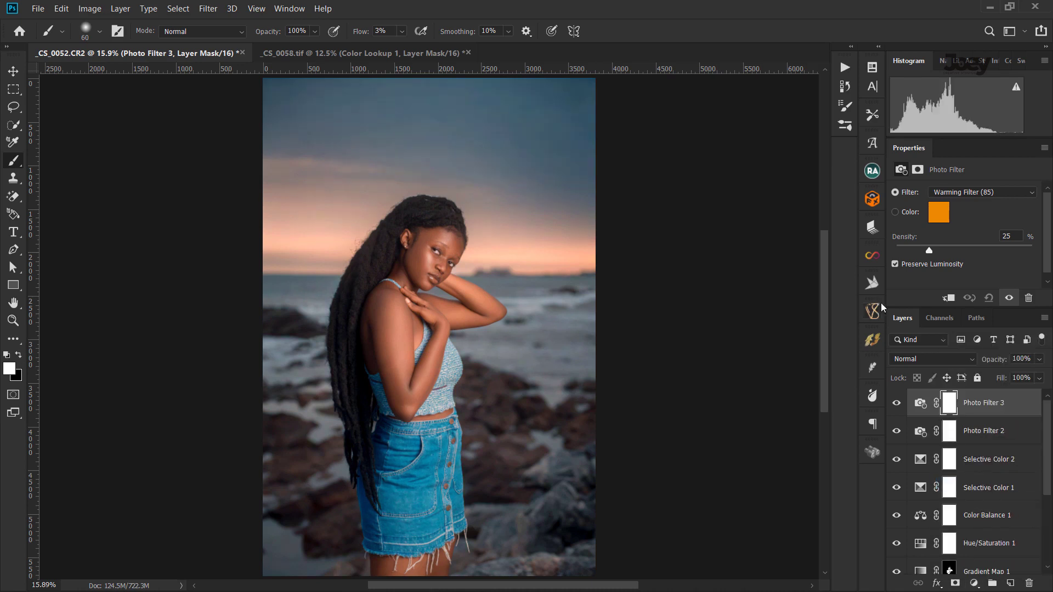
click(981, 193)
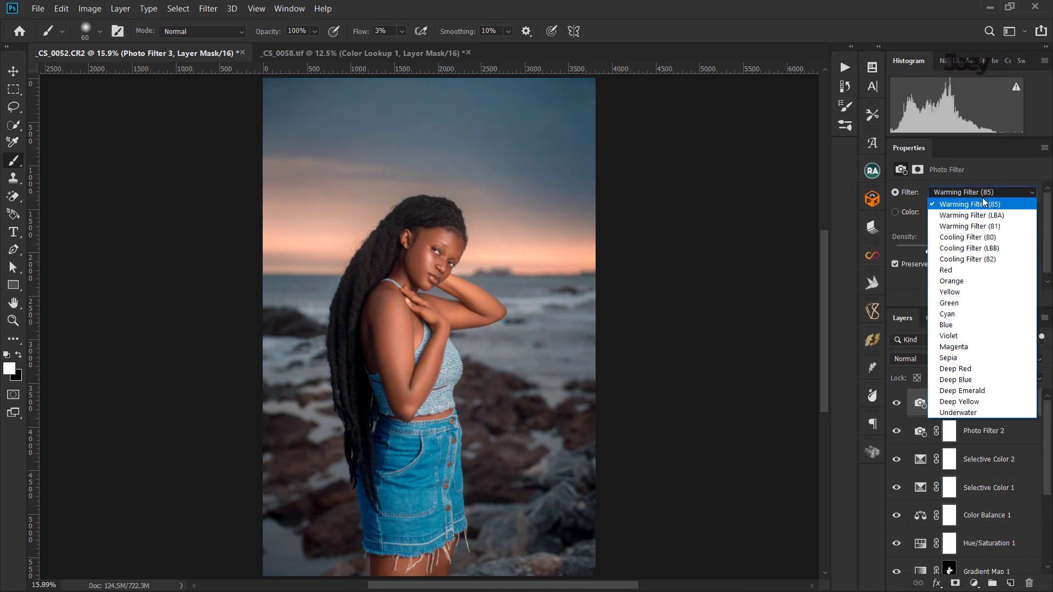
click(969, 248)
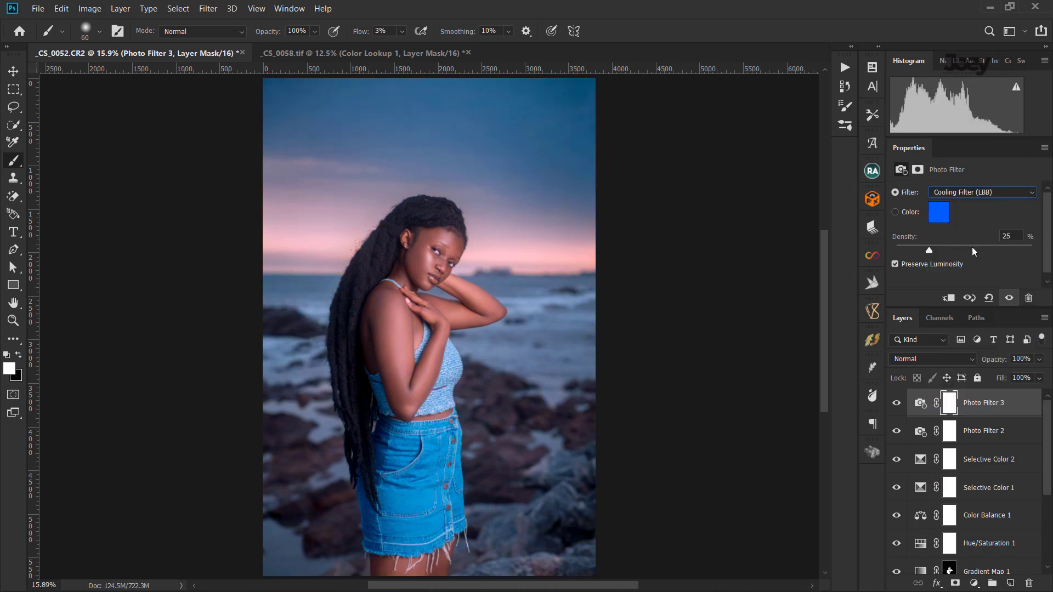
click(1023, 359)
text(20)
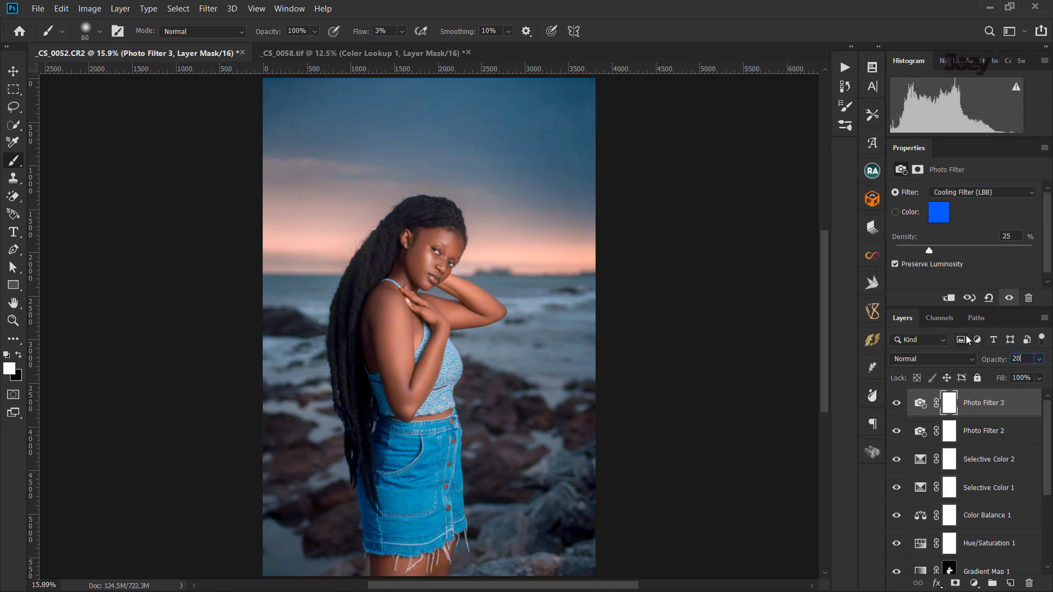
key(Return)
Lower Photo Filter 3 to 10% opacity, comparing it hidden and shown.
text(30)
click(896, 402)
click(896, 403)
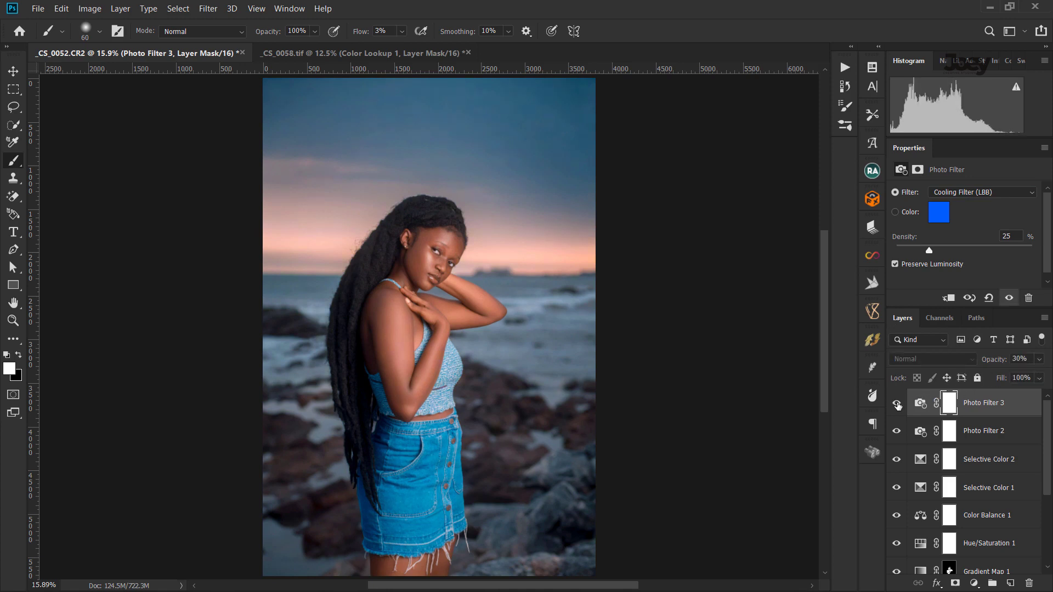
click(1020, 360)
text(1)
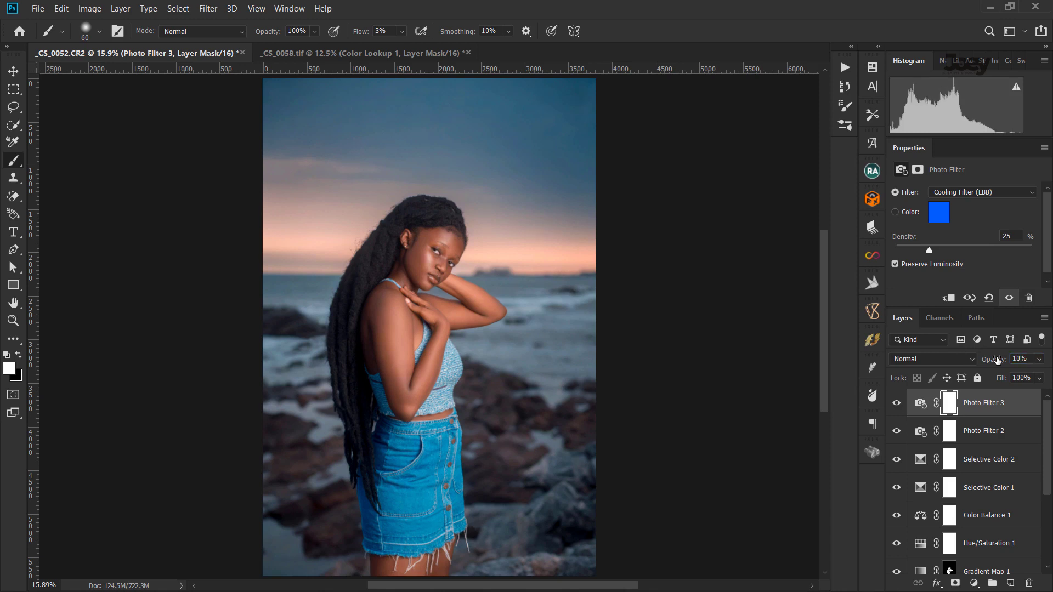
click(897, 406)
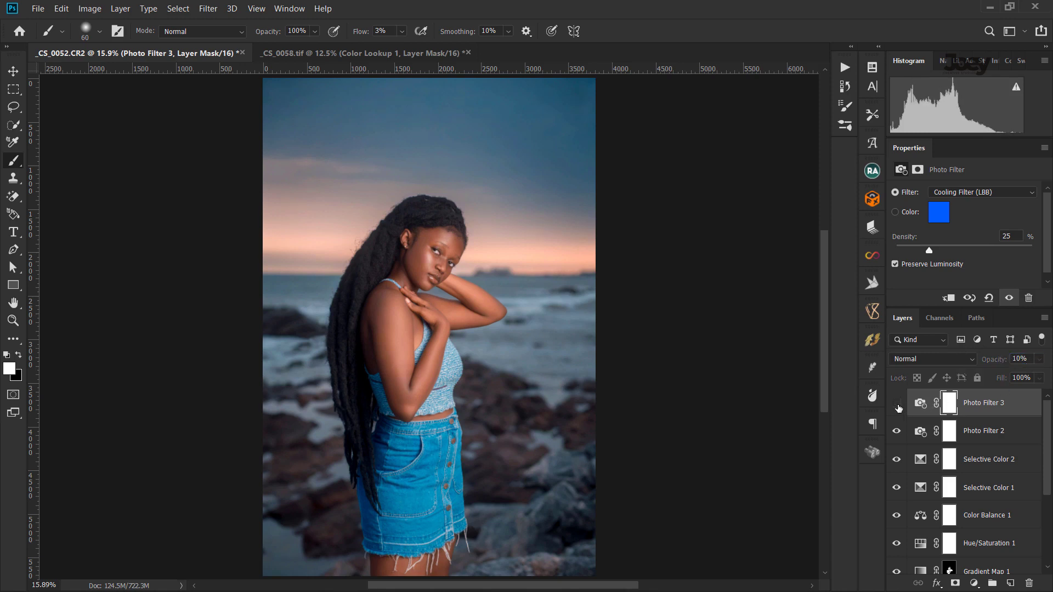
click(897, 405)
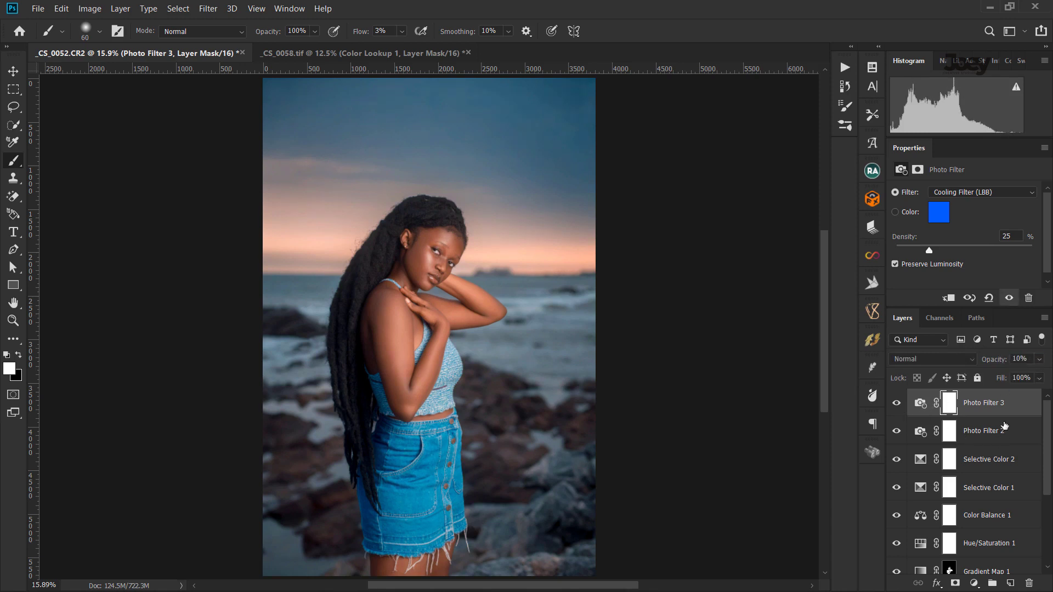
Compare the warming Photo Filter 2 on and off and set its opacity to 30%.
click(1004, 426)
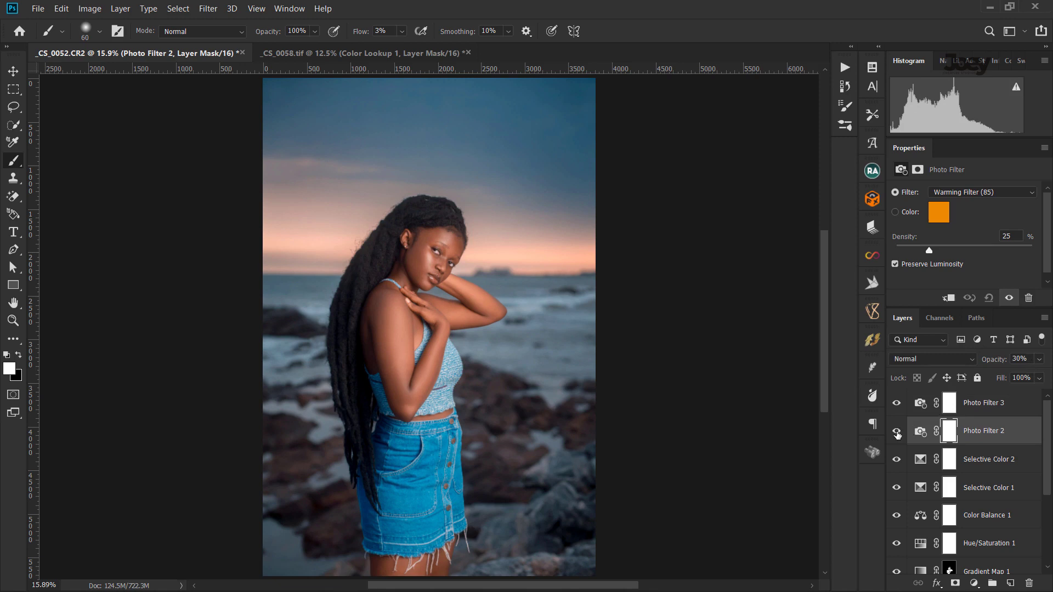
click(897, 433)
click(897, 432)
drag(993, 359, 1044, 364)
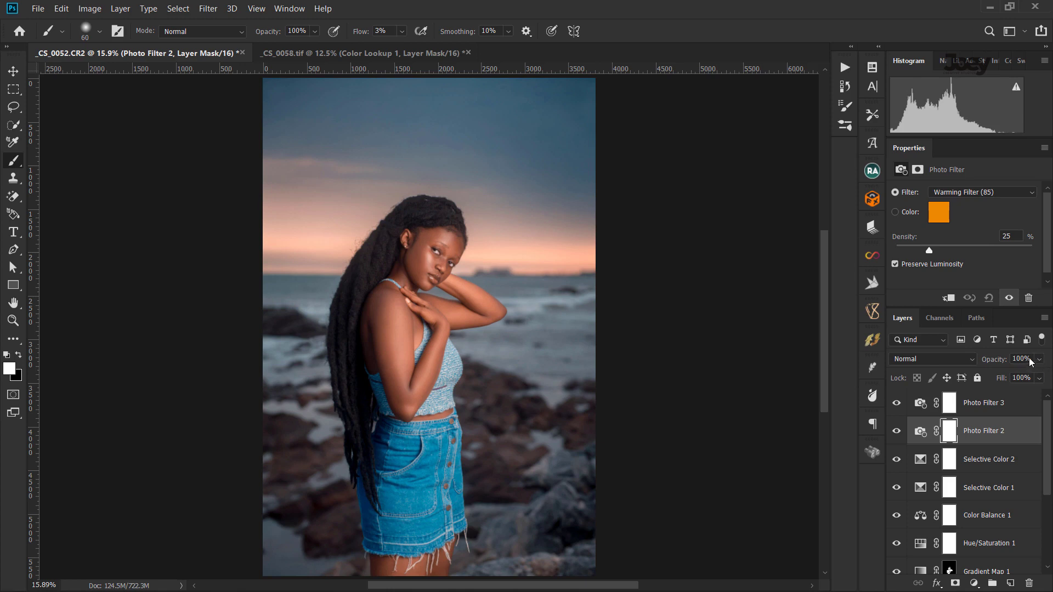
click(995, 356)
text(20)
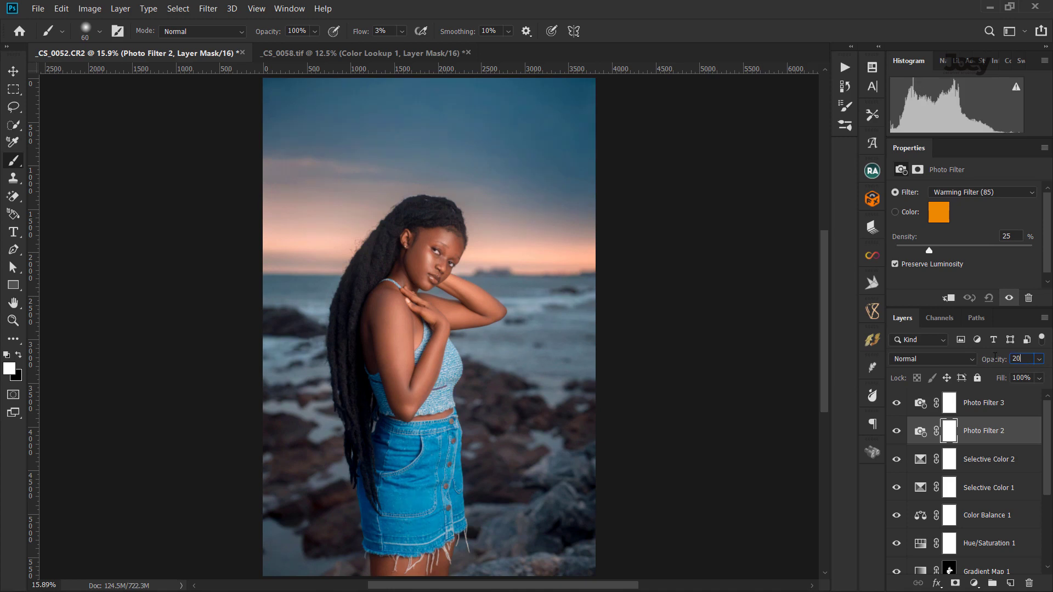
key(shift+Up)
key(Return)
click(1008, 411)
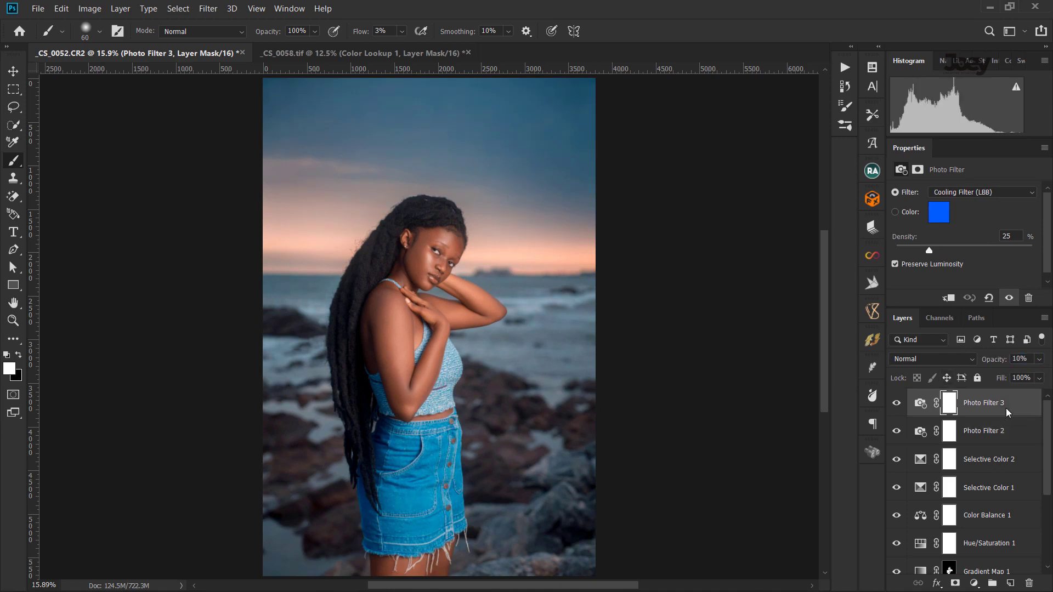
click(974, 584)
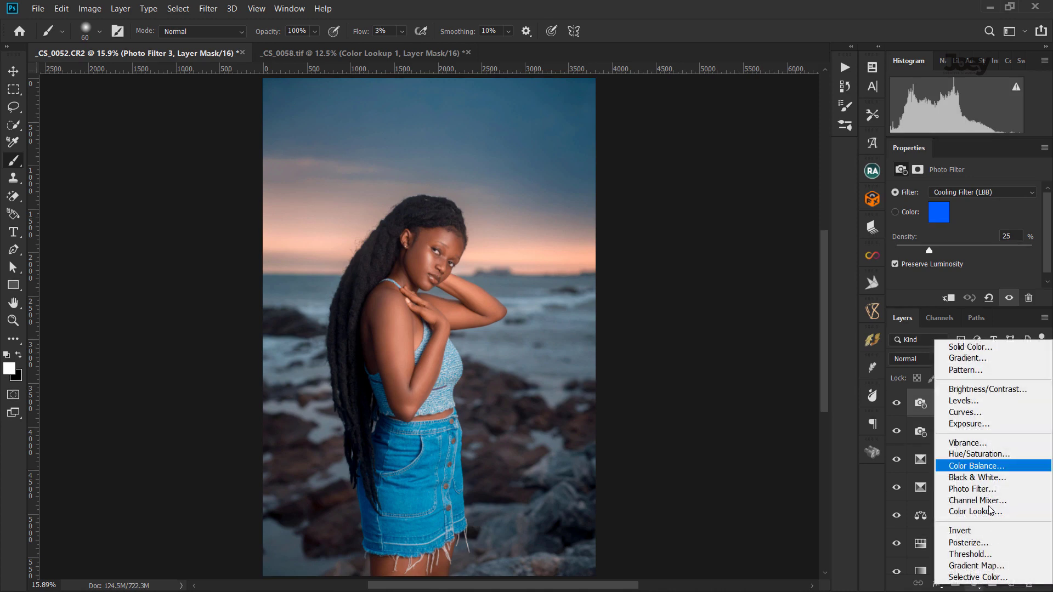
Add a Color Lookup layer with the Orange and Blue 3DLUT at 30% opacity, comparing it on and off.
click(990, 512)
click(1001, 192)
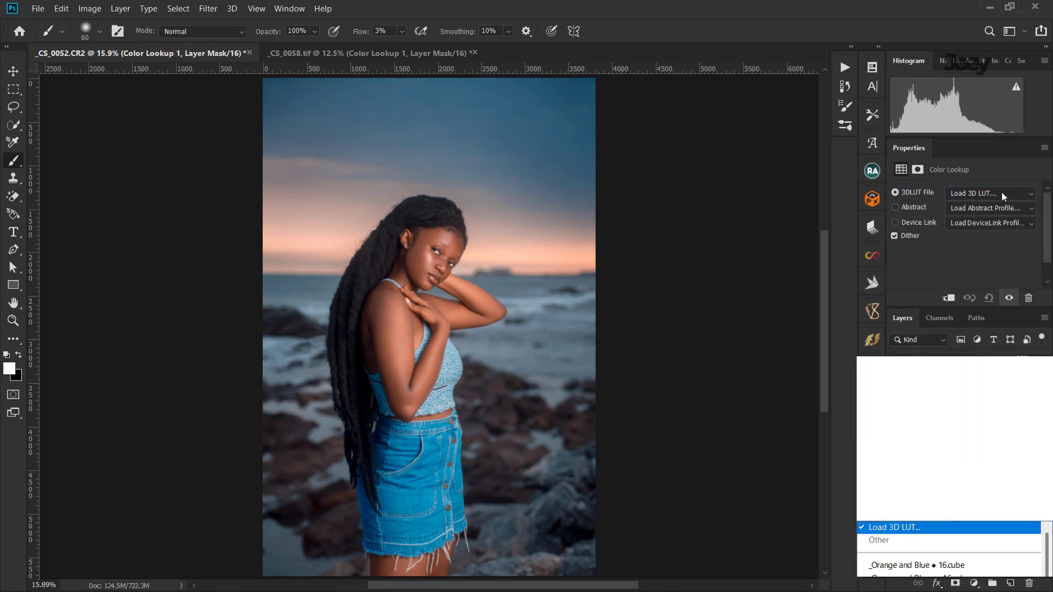
click(948, 43)
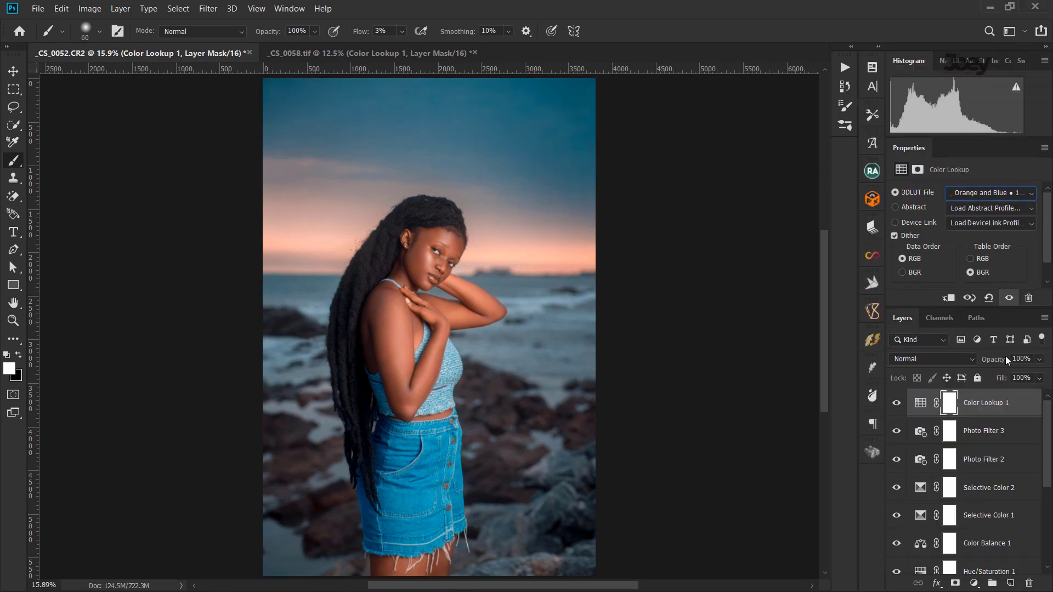
click(1021, 359)
text(3)
click(896, 404)
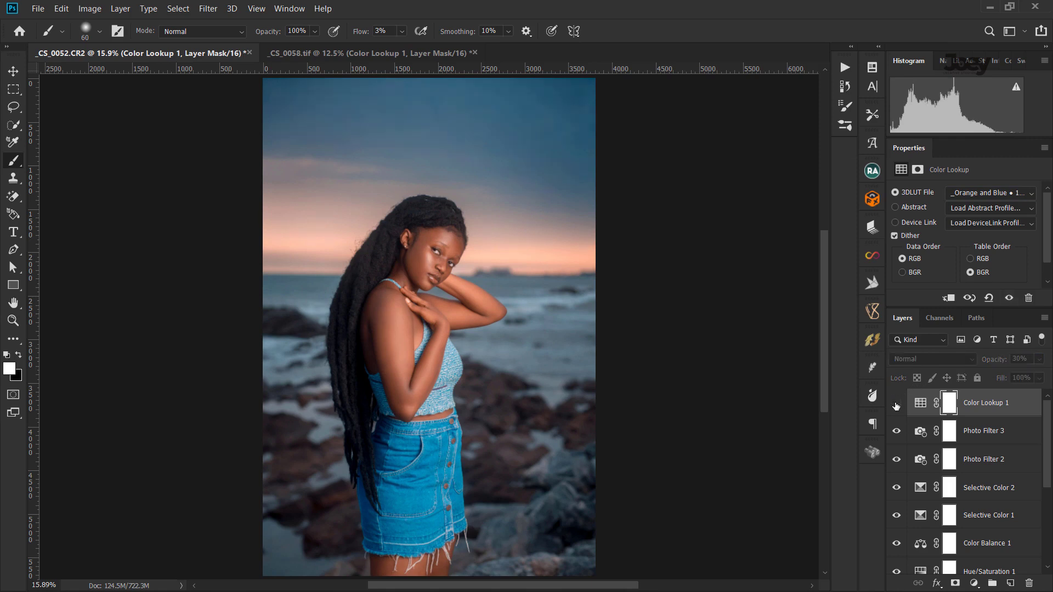
click(896, 405)
click(895, 404)
click(896, 404)
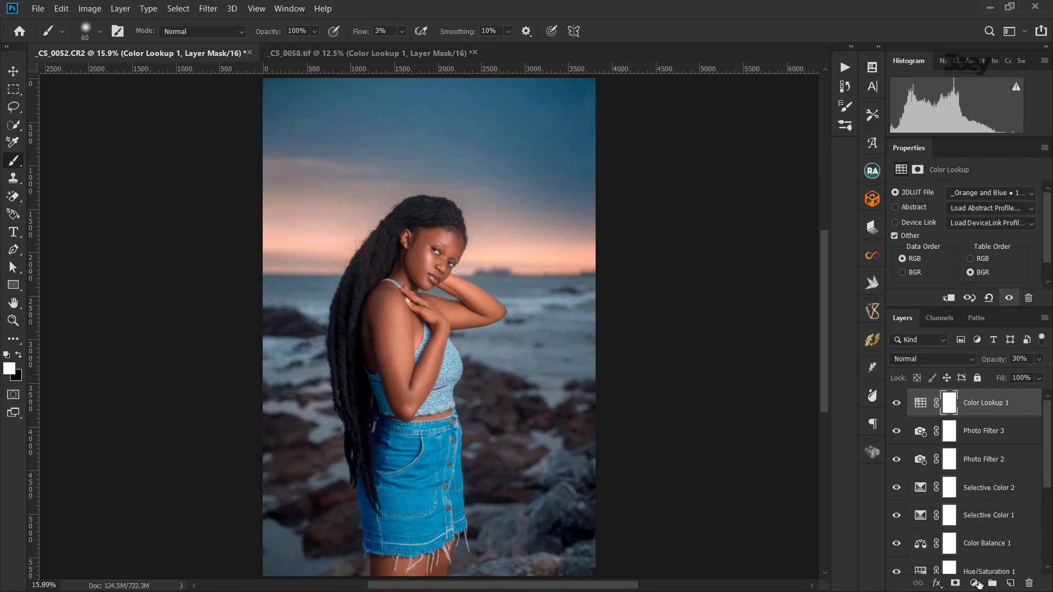
click(975, 584)
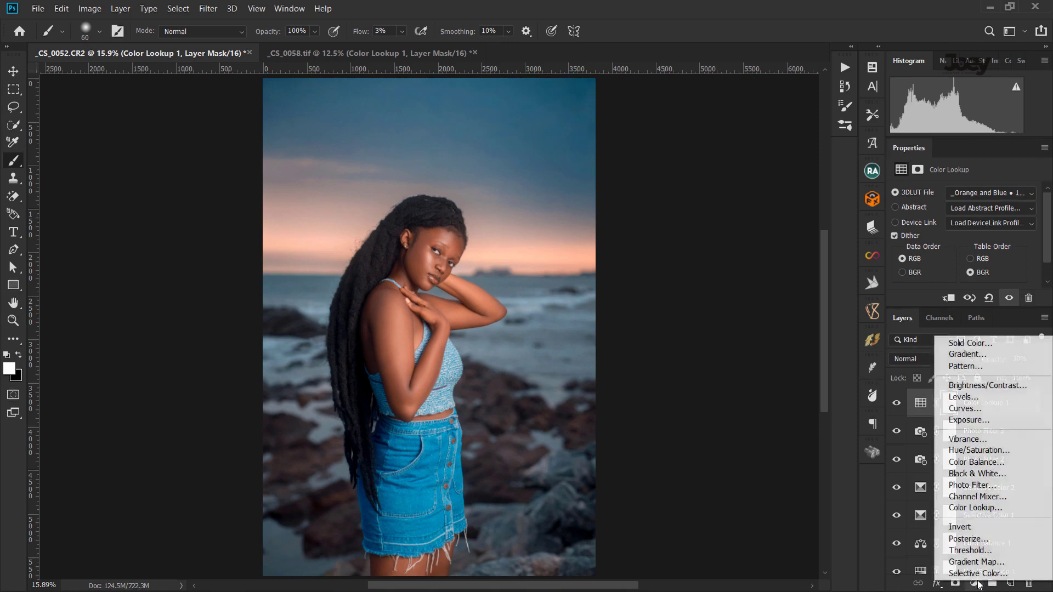
Add a Hue/Saturation layer with Reds saturation lowered to -3.
click(986, 451)
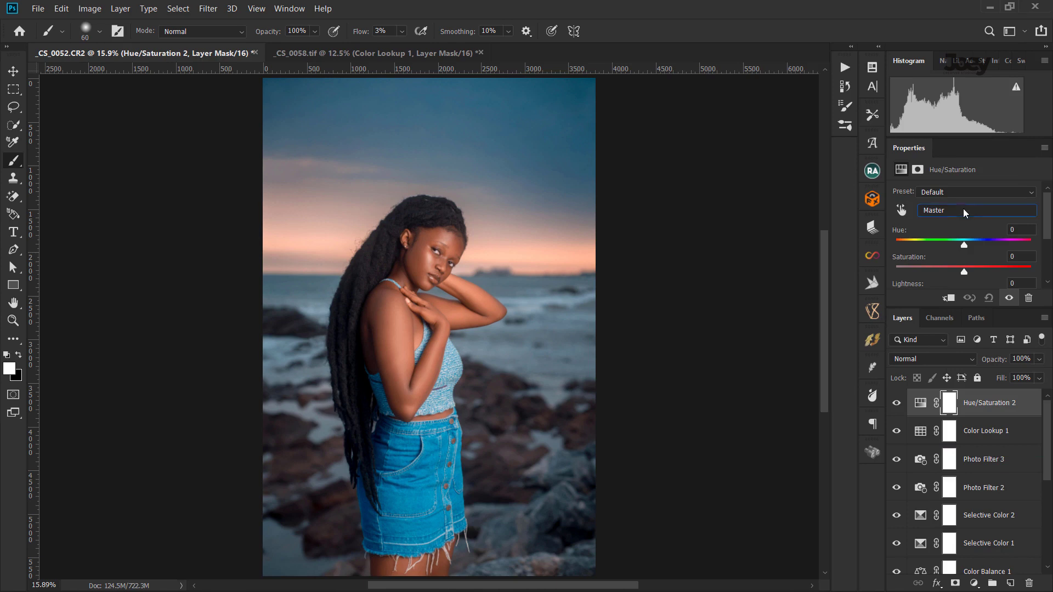
click(964, 211)
click(1004, 256)
text(3)
Lower the Yellows saturation to -3 as well, comparing the layer on and off.
click(984, 213)
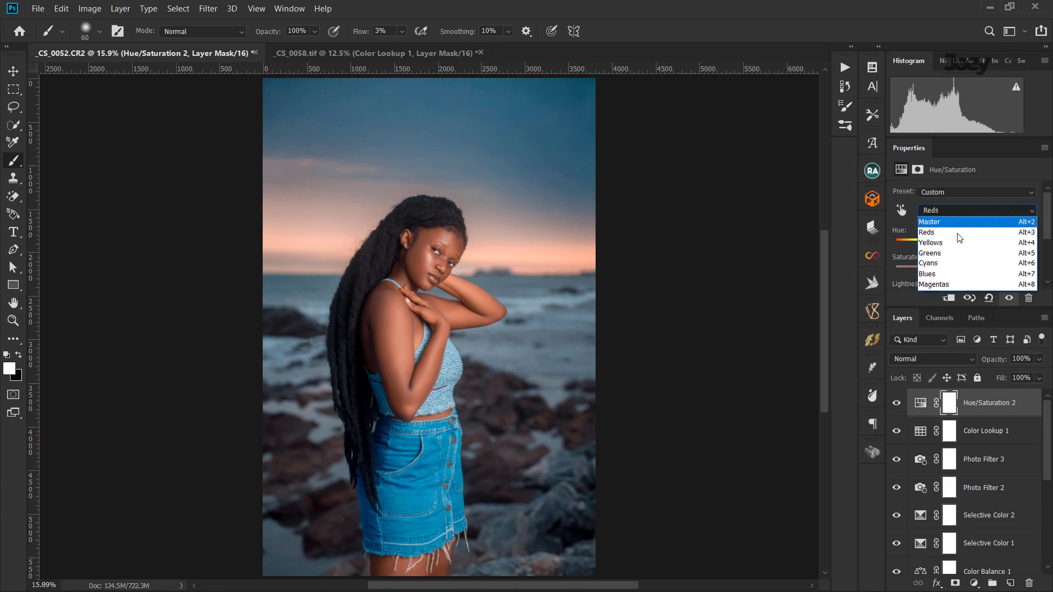
click(959, 227)
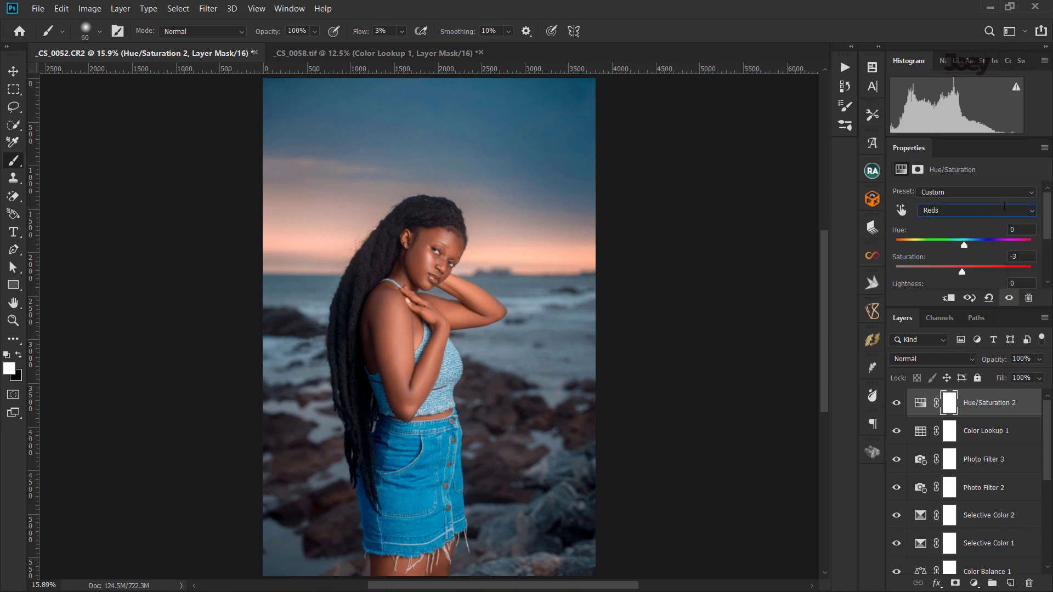
click(1004, 210)
click(964, 242)
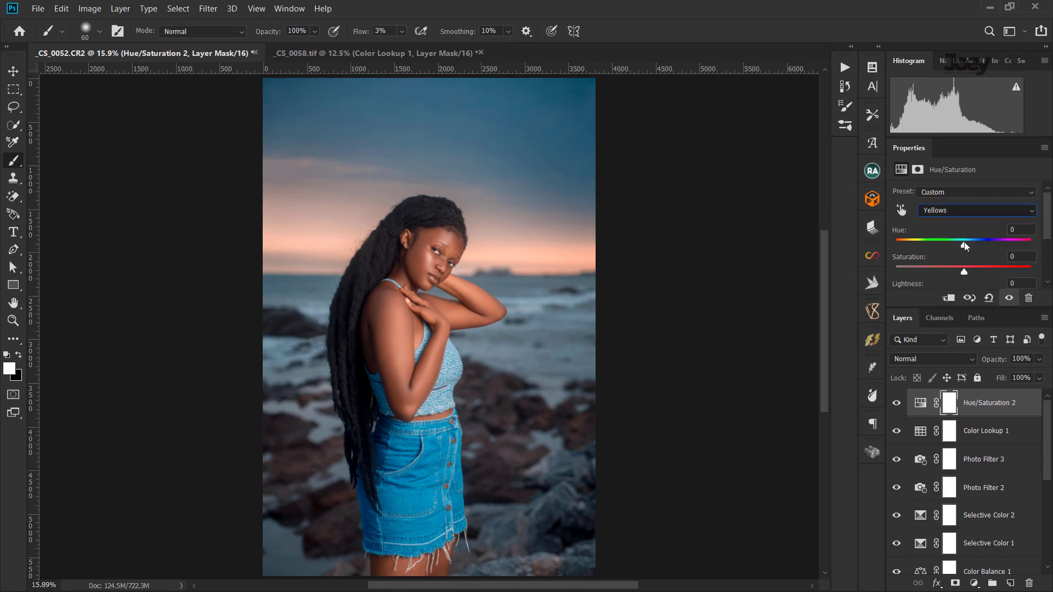
click(1019, 257)
text(3)
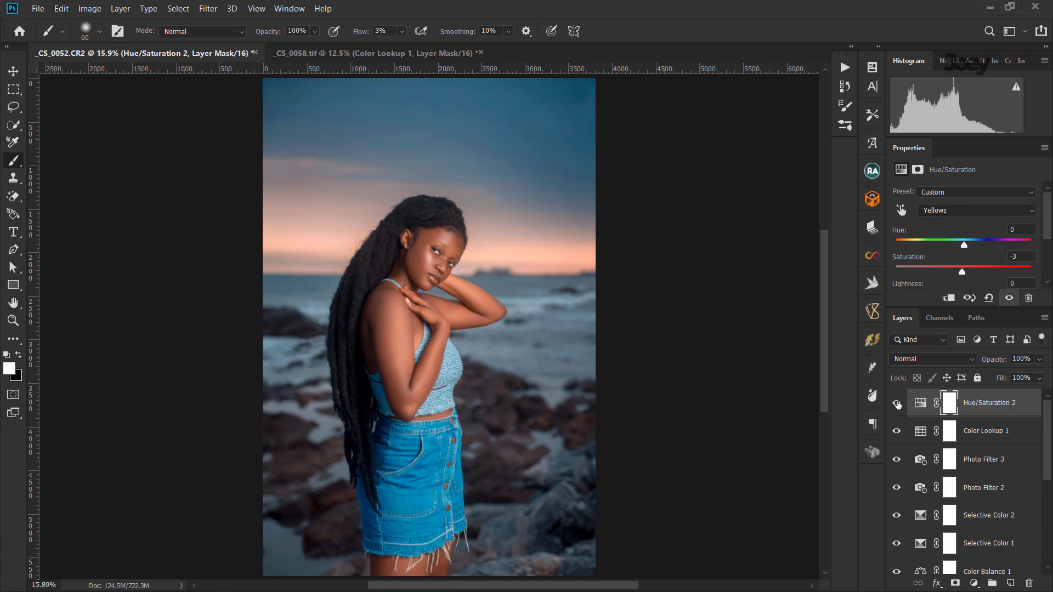
click(896, 404)
key(ctrl+comma)
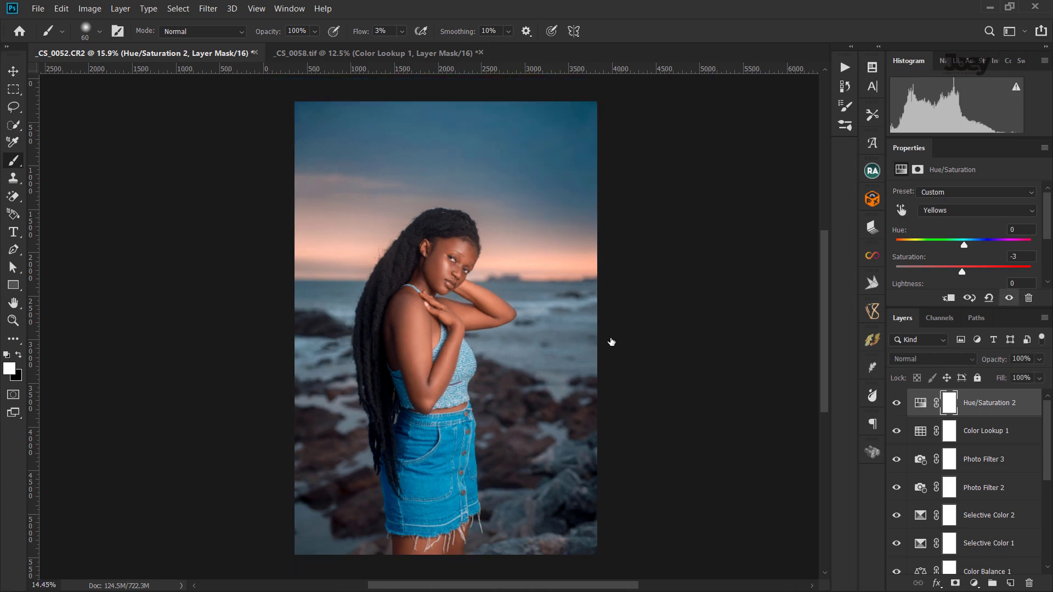
key(ctrl+comma)
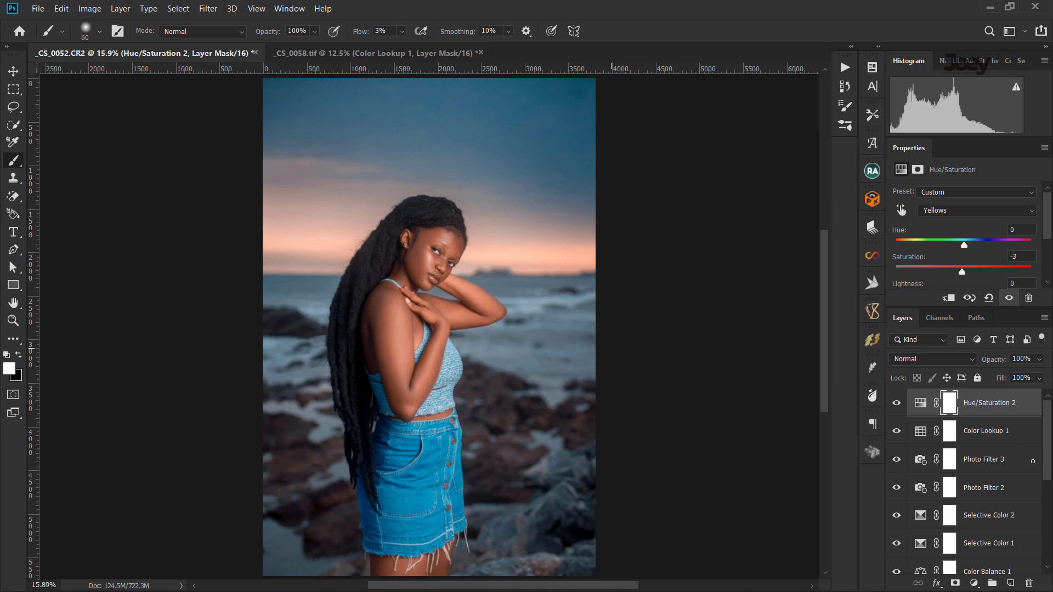
click(974, 583)
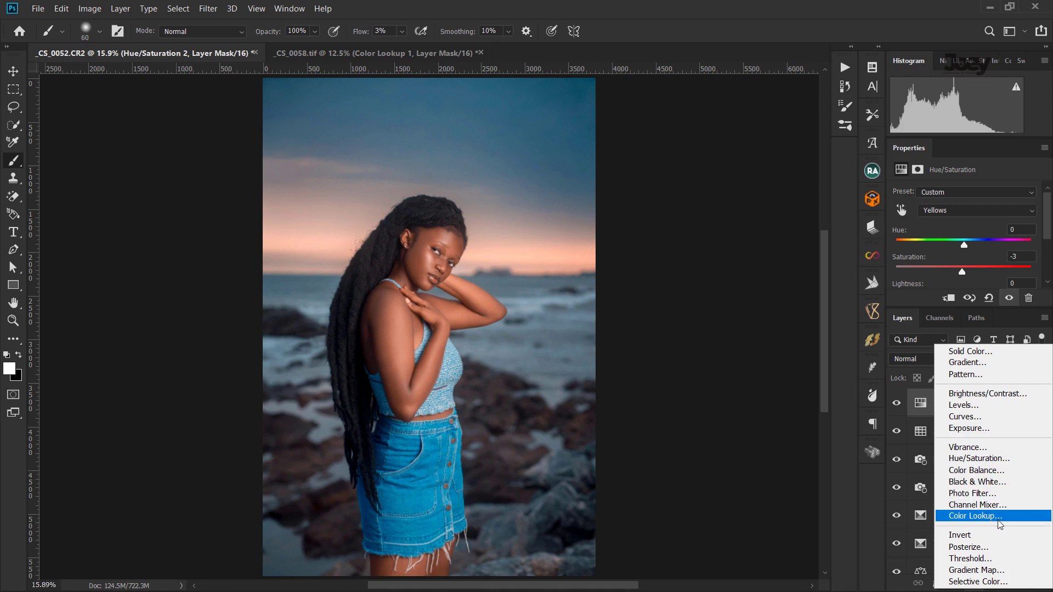
Add a Levels layer and pull its white input point down to about 248.
click(969, 407)
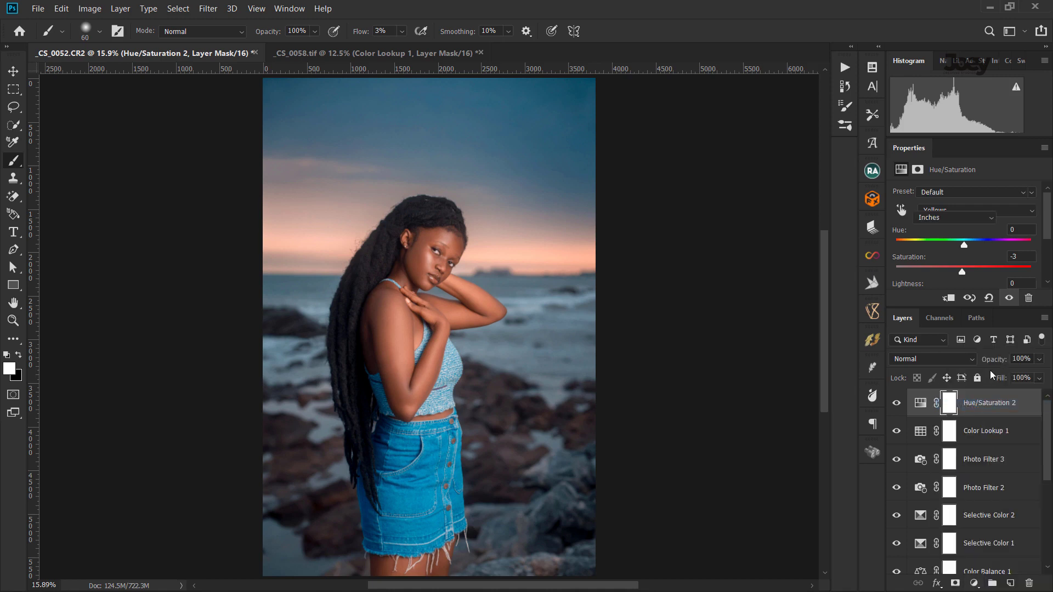
scroll(982, 254, down, 2)
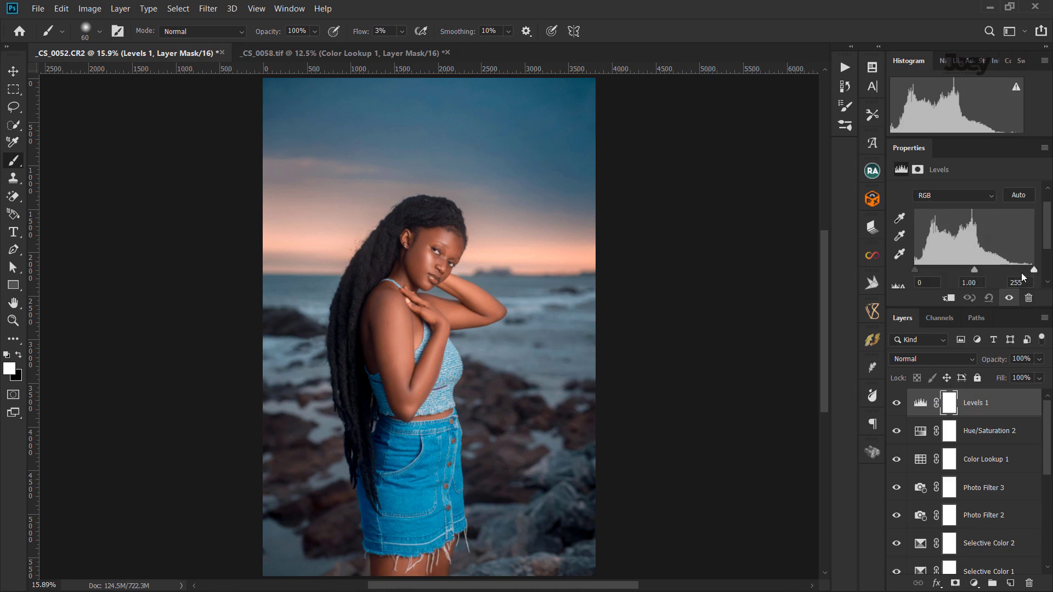
drag(1033, 269, 1030, 269)
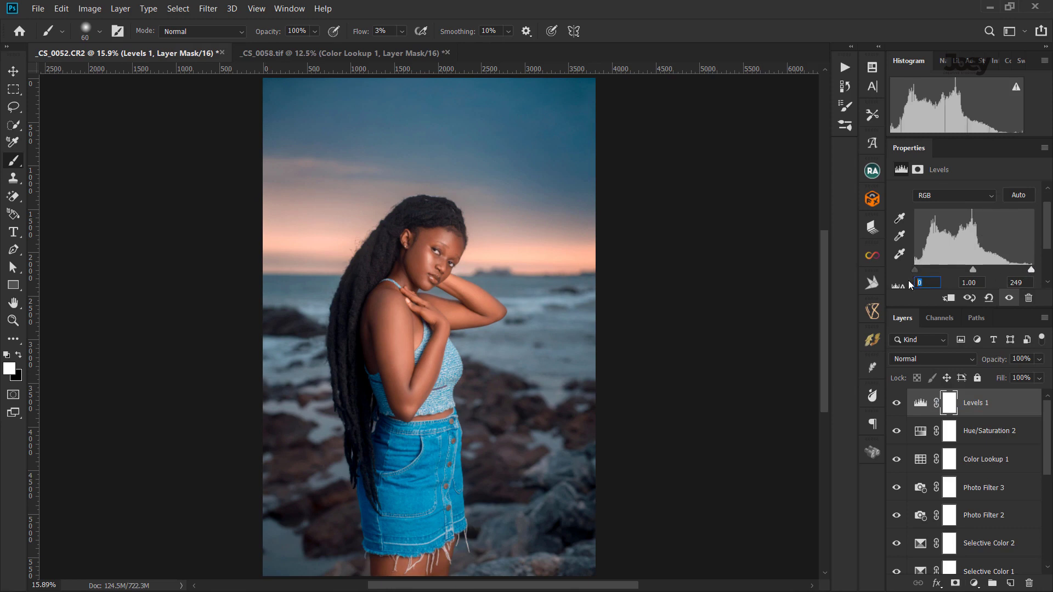
text(2)
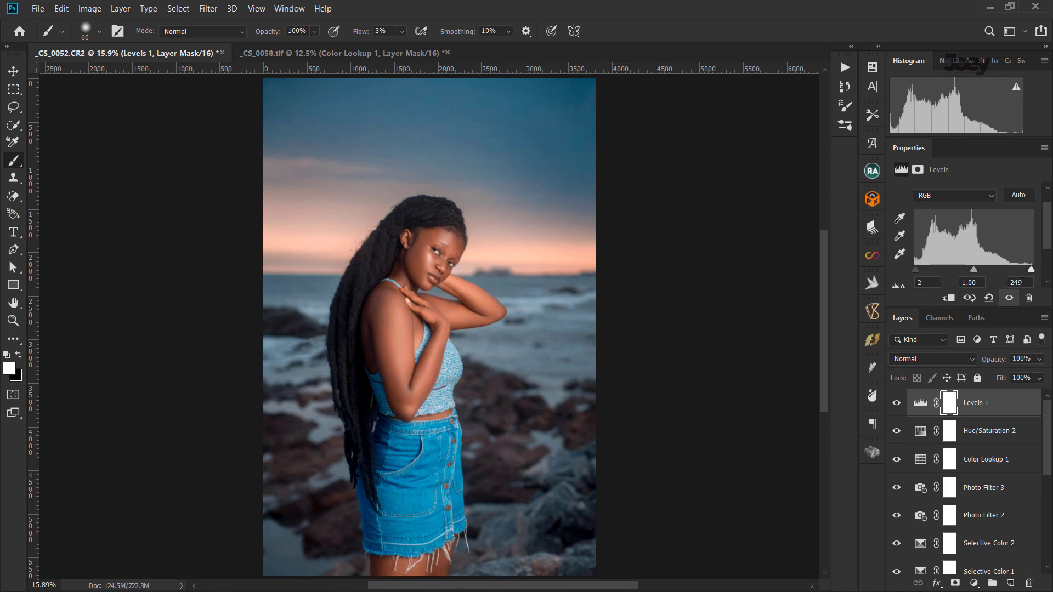
click(910, 280)
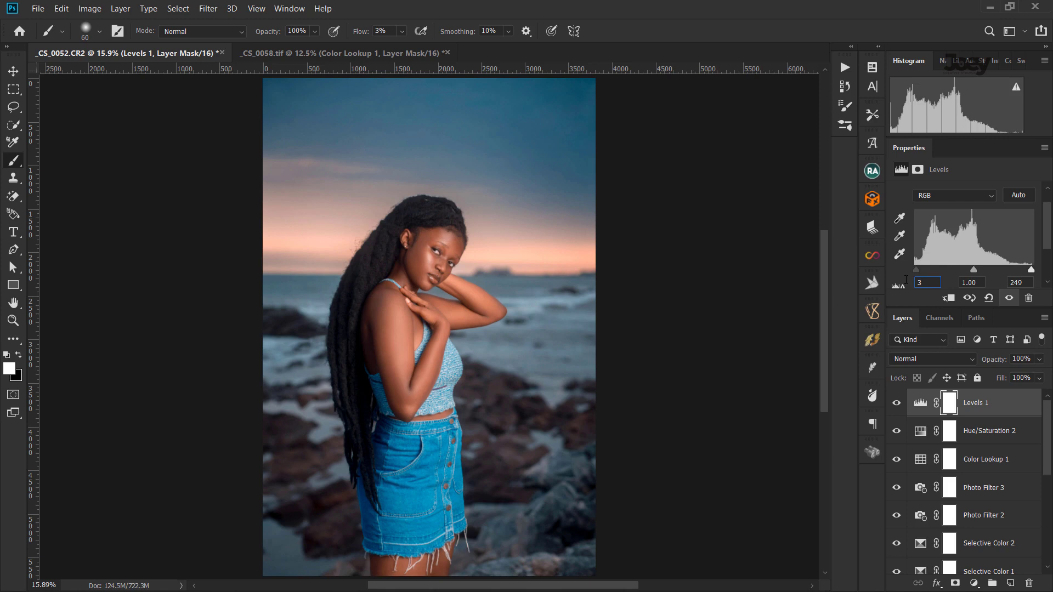
text(2)
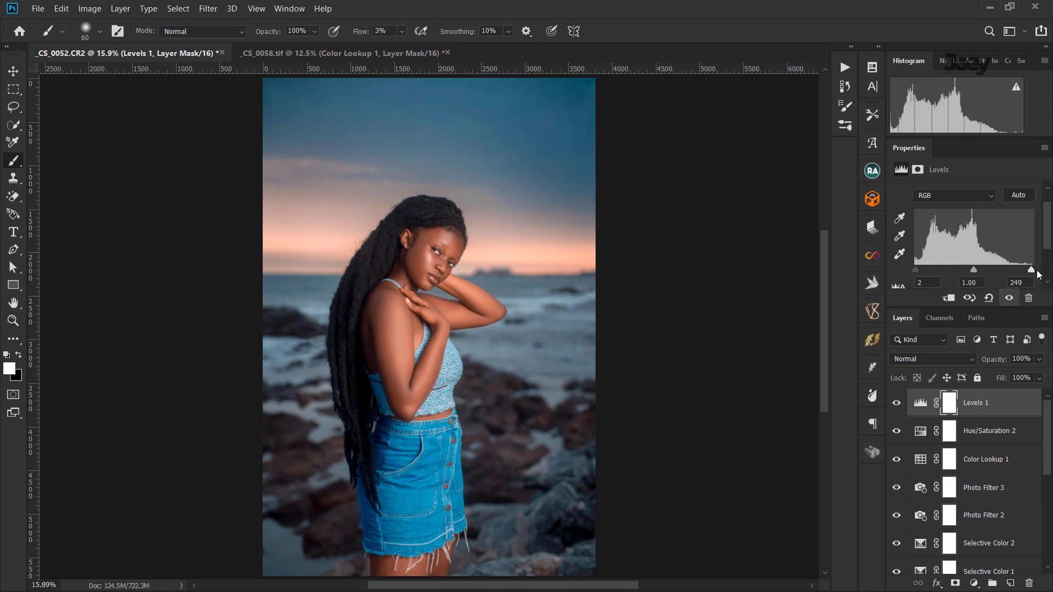
drag(1031, 271, 1030, 271)
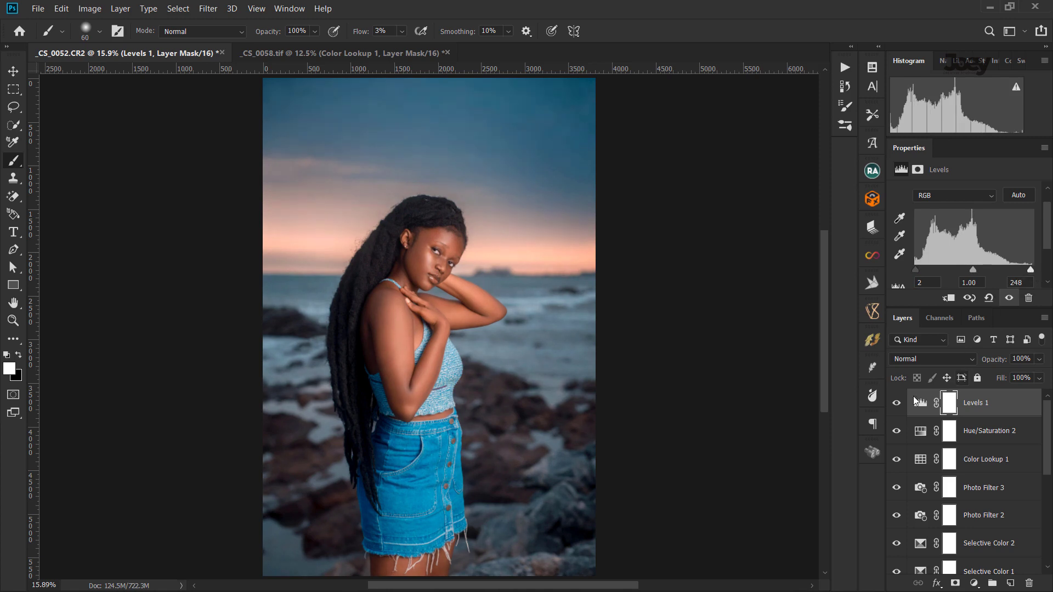
Compare Levels 1 on and off, then set its black input to 3.
click(896, 404)
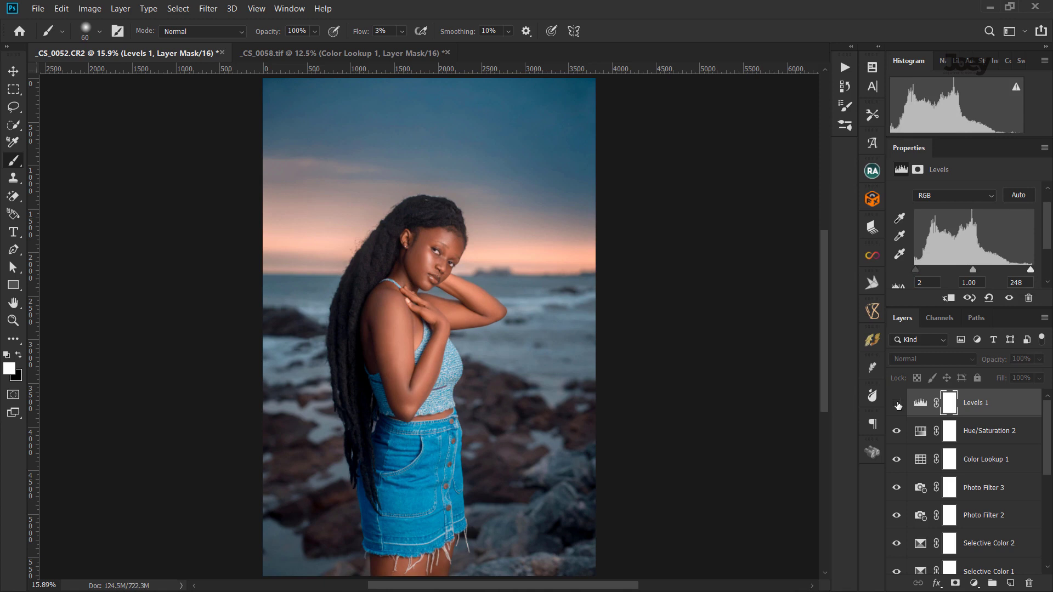
click(896, 404)
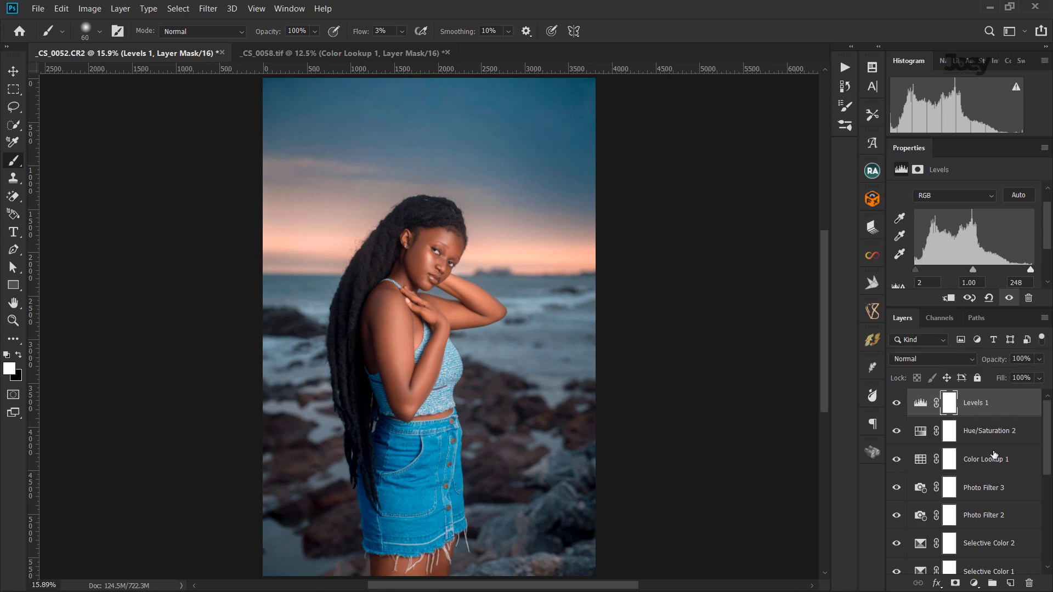
click(923, 285)
text(3)
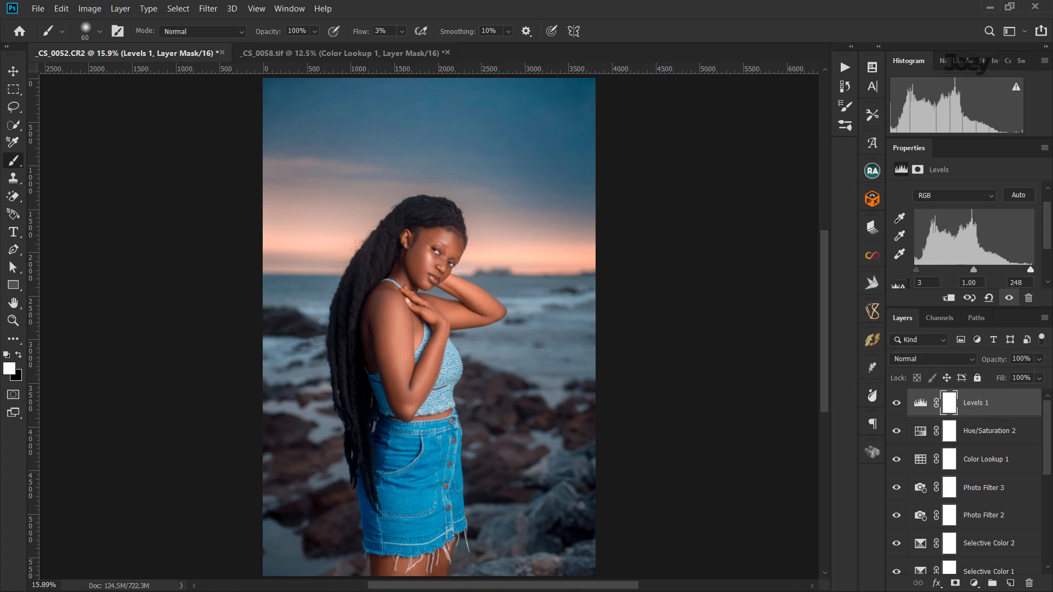
click(973, 583)
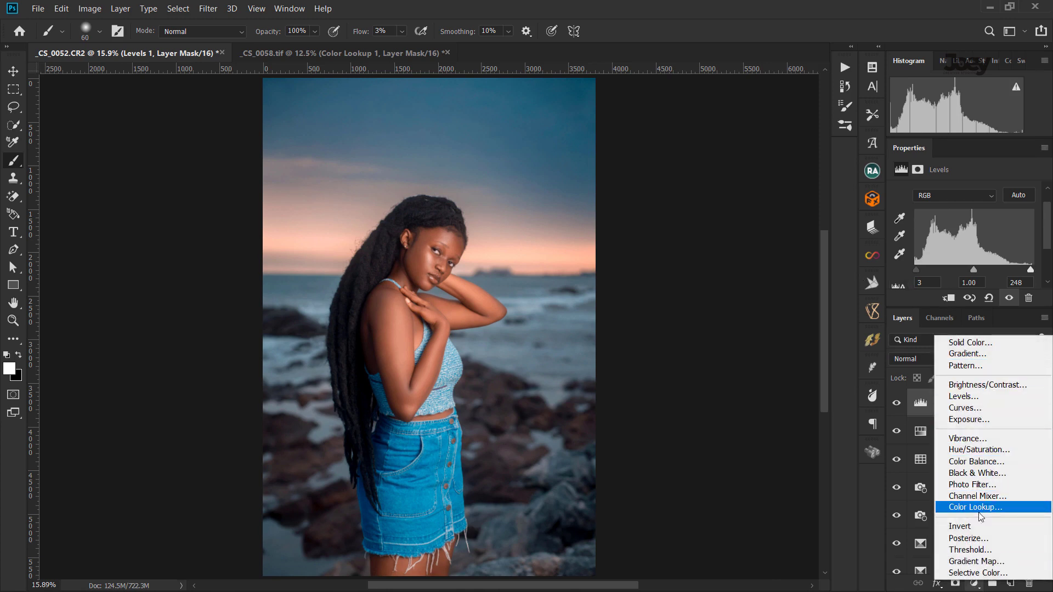
Add a Curves 2 layer with a midtone point pulled slightly lower, comparing it on and off.
click(974, 408)
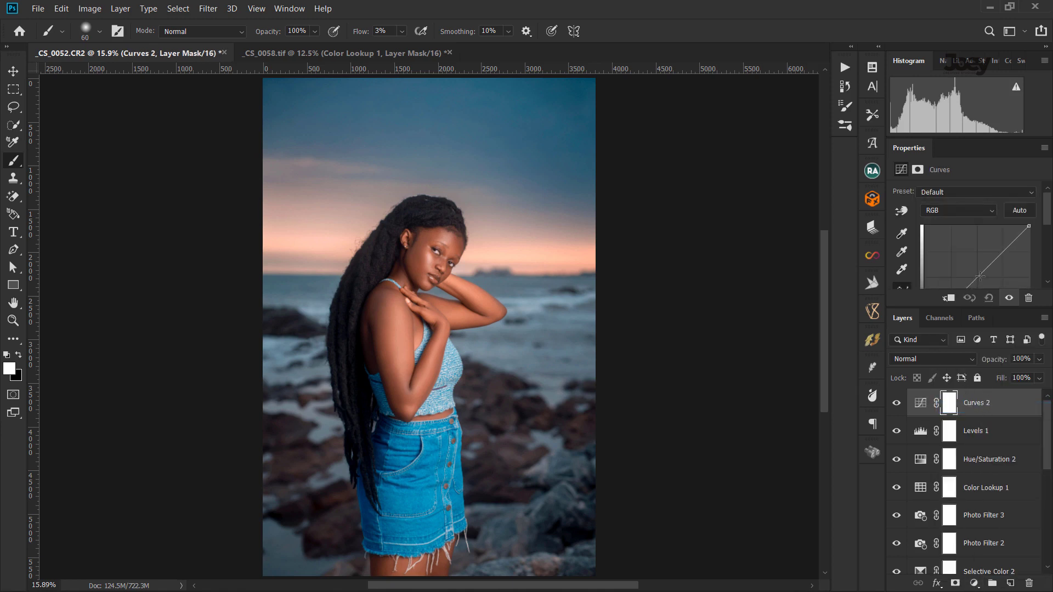
click(976, 275)
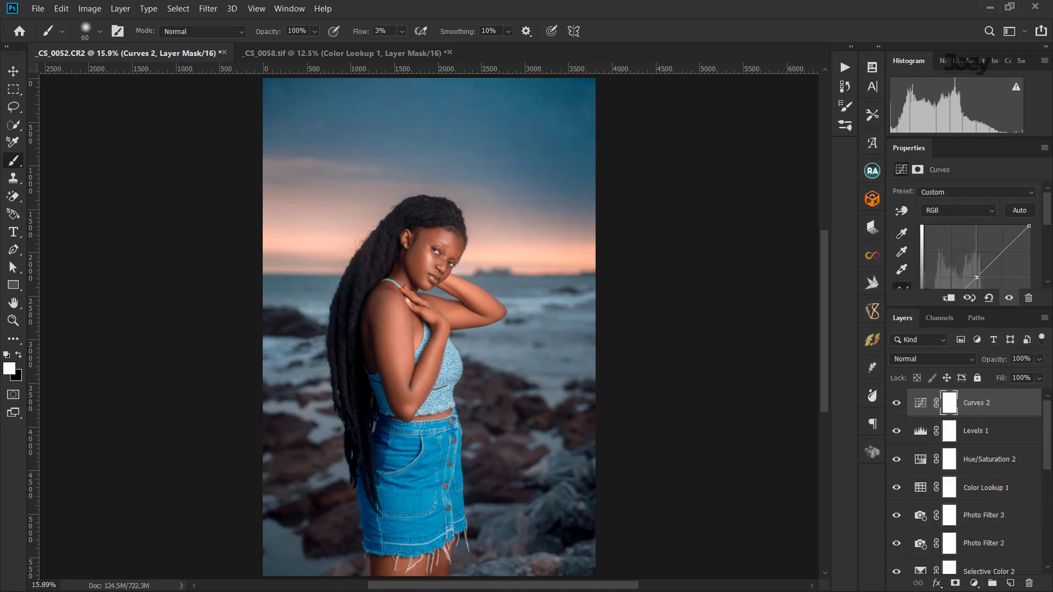
drag(977, 276, 978, 279)
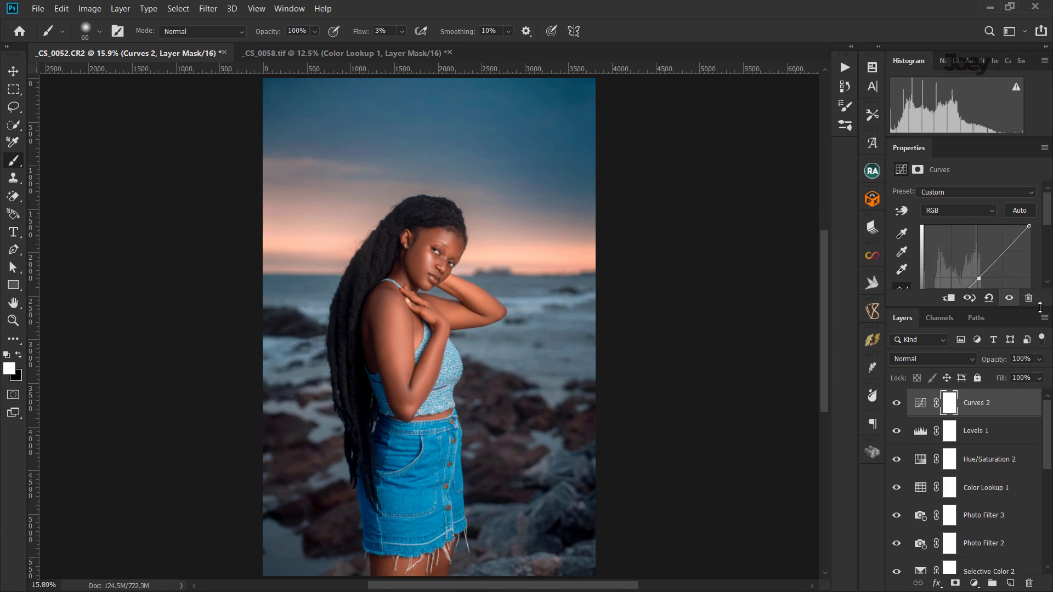
click(897, 404)
click(897, 404)
Fine-tune the Curves 2 curve with a tiny point nudge and make the adjustment active.
scroll(596, 314, down, 1)
scroll(596, 314, down, 1)
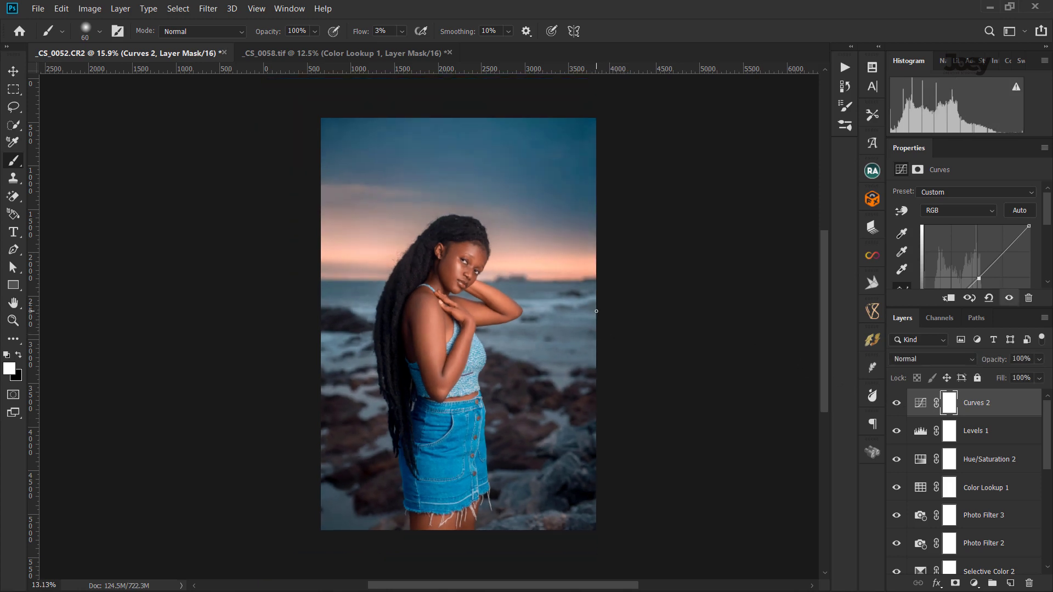
scroll(596, 311, up, 1)
scroll(600, 313, up, 1)
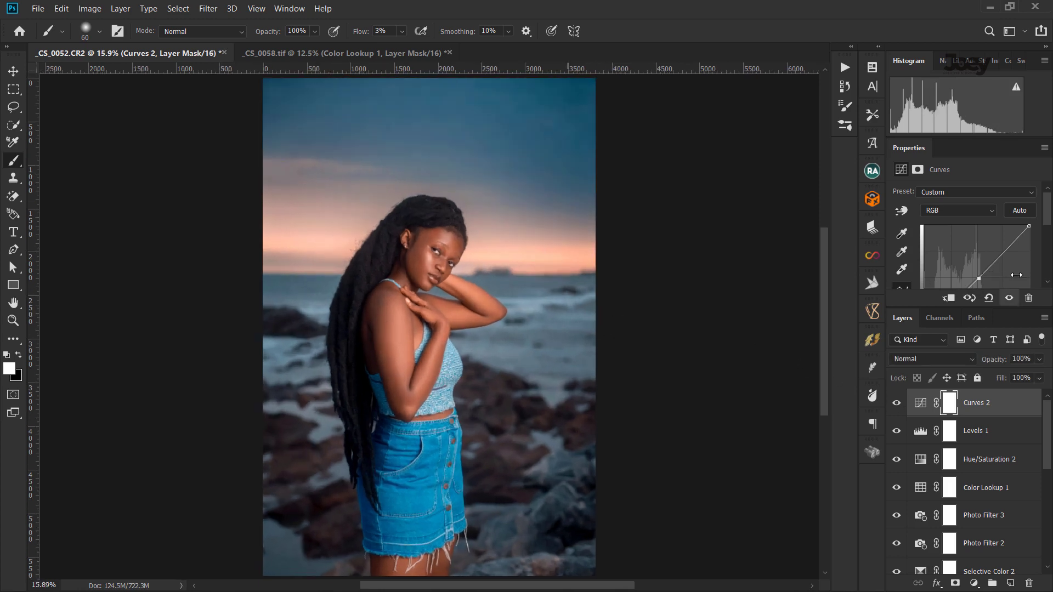
mouse_move(1046, 225)
mouse_down()
mouse_move(1048, 239)
mouse_move(1046, 220)
mouse_up()
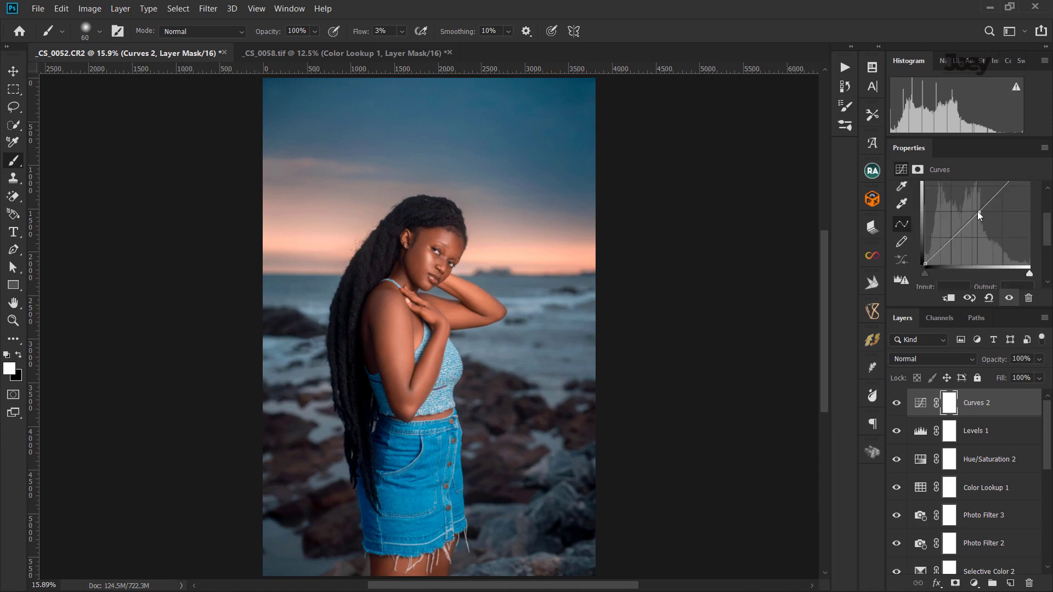
click(979, 213)
drag(979, 213, 979, 213)
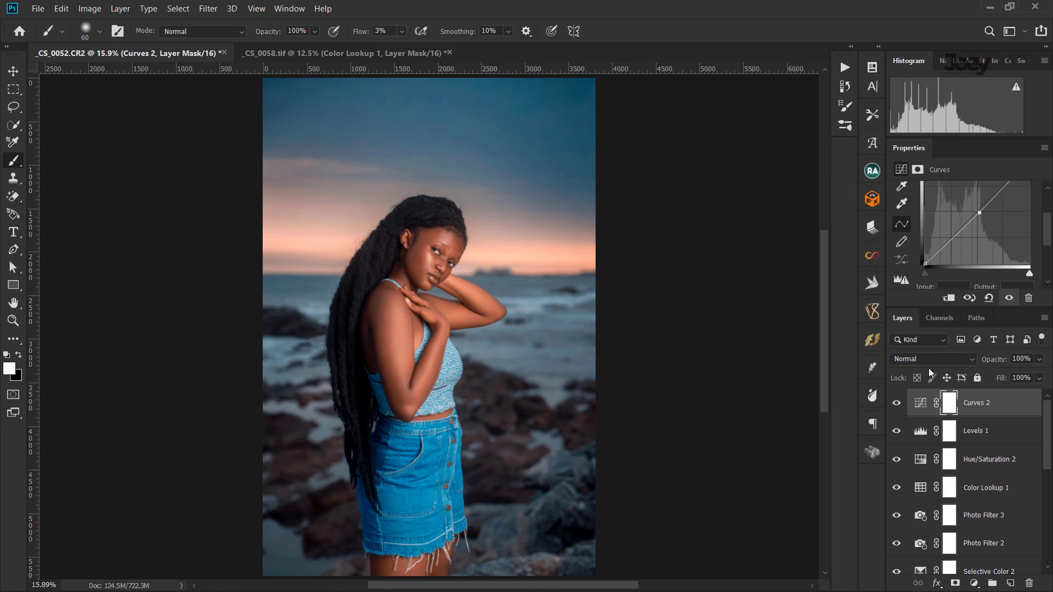
click(897, 403)
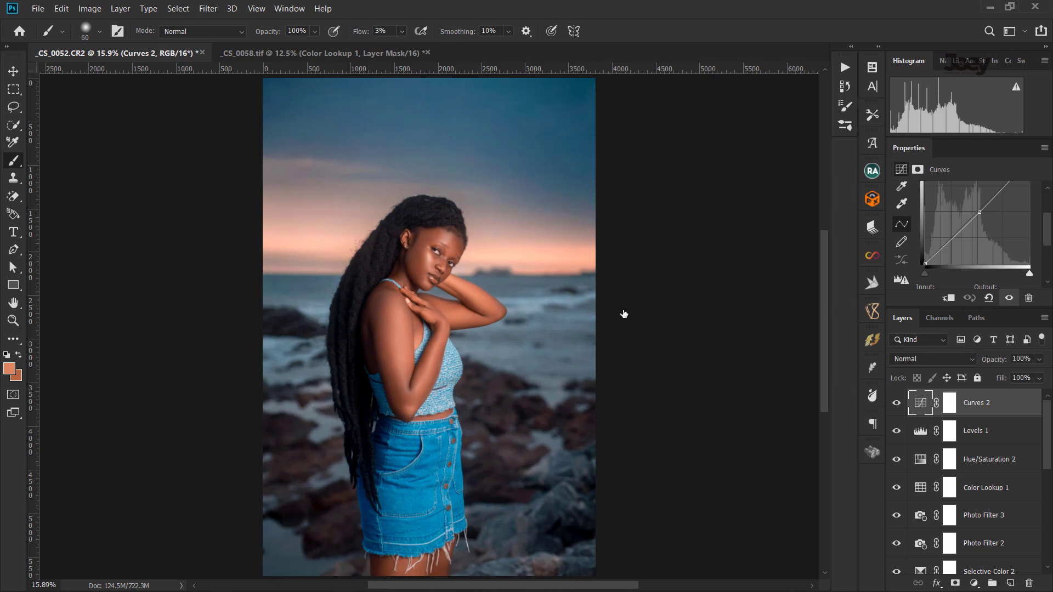
scroll(622, 309, down, 2)
scroll(622, 309, up, 1)
scroll(440, 254, up, 3)
scroll(441, 254, up, 2)
scroll(440, 249, up, 1)
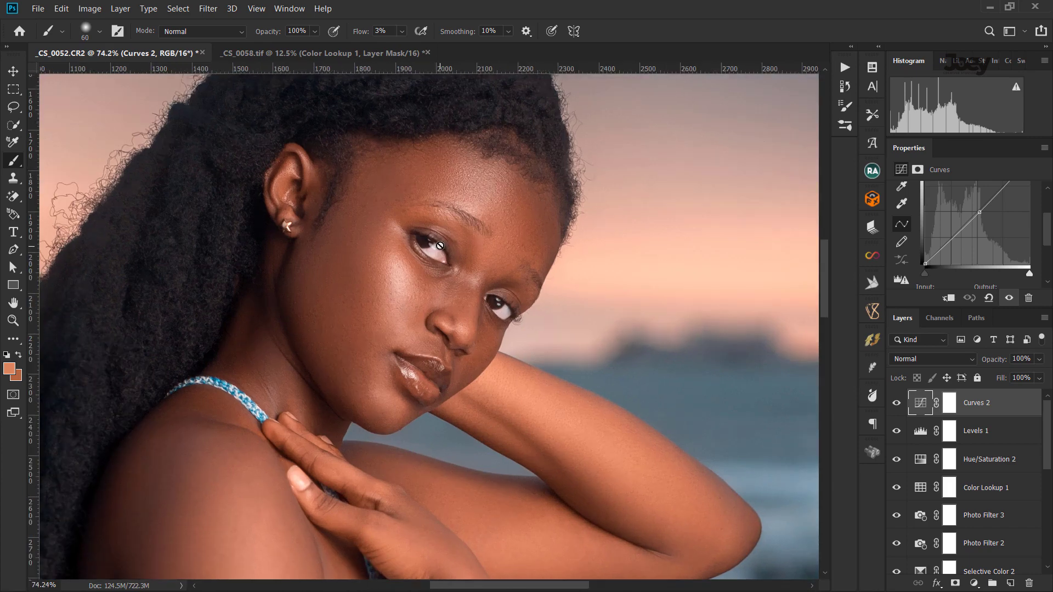
scroll(439, 246, down, 1)
scroll(439, 246, down, 2)
scroll(439, 246, down, 2)
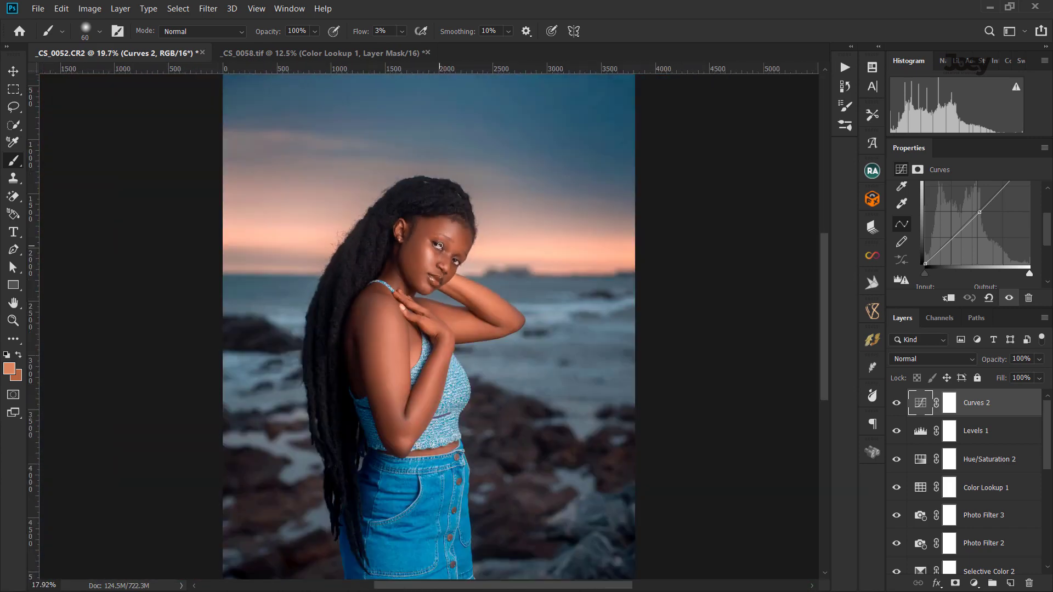
scroll(439, 246, down, 2)
scroll(440, 246, up, 1)
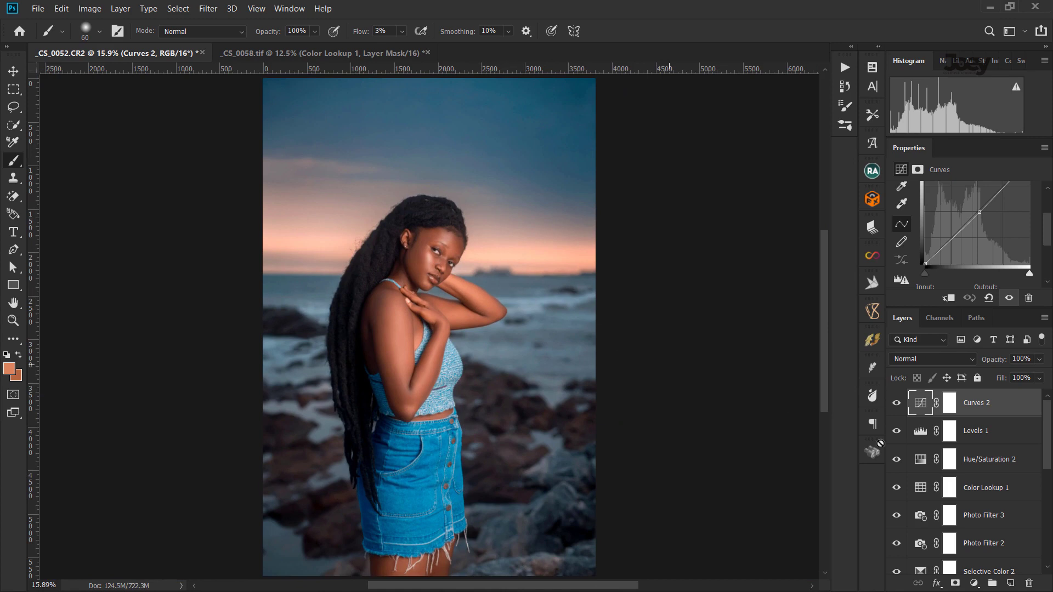
scroll(995, 524, down, 2)
scroll(996, 526, down, 2)
scroll(996, 527, down, 1)
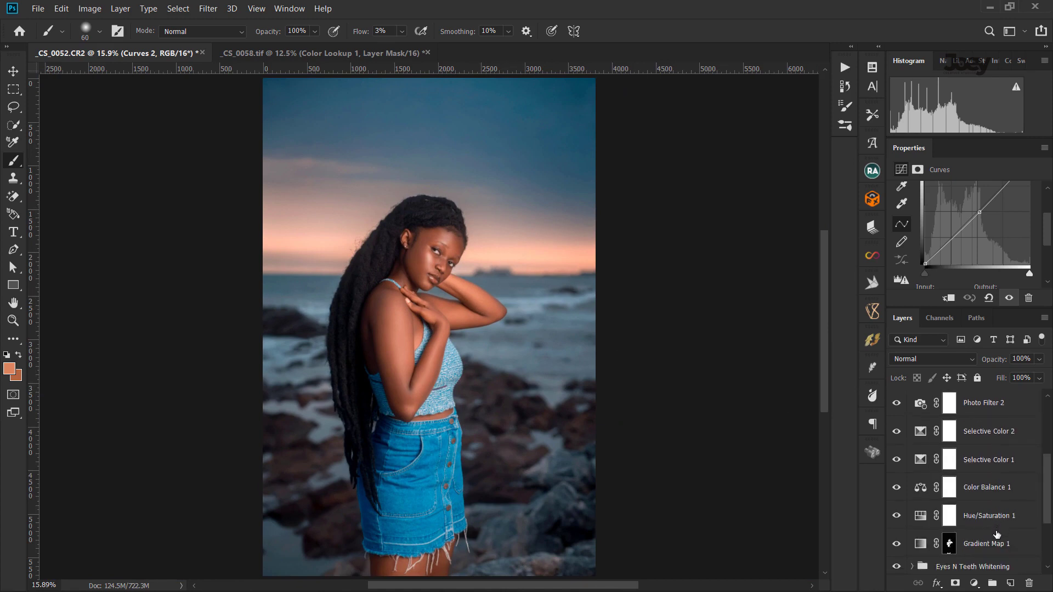
Group the selected colour adjustment layers and name the group 'Colour grading'.
shift+click(995, 548)
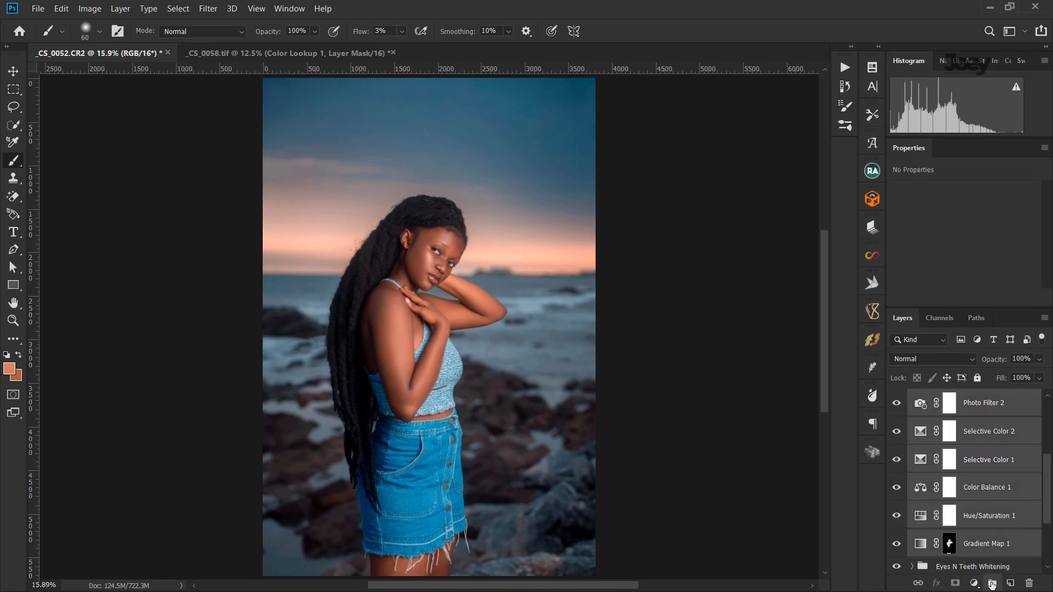
click(991, 583)
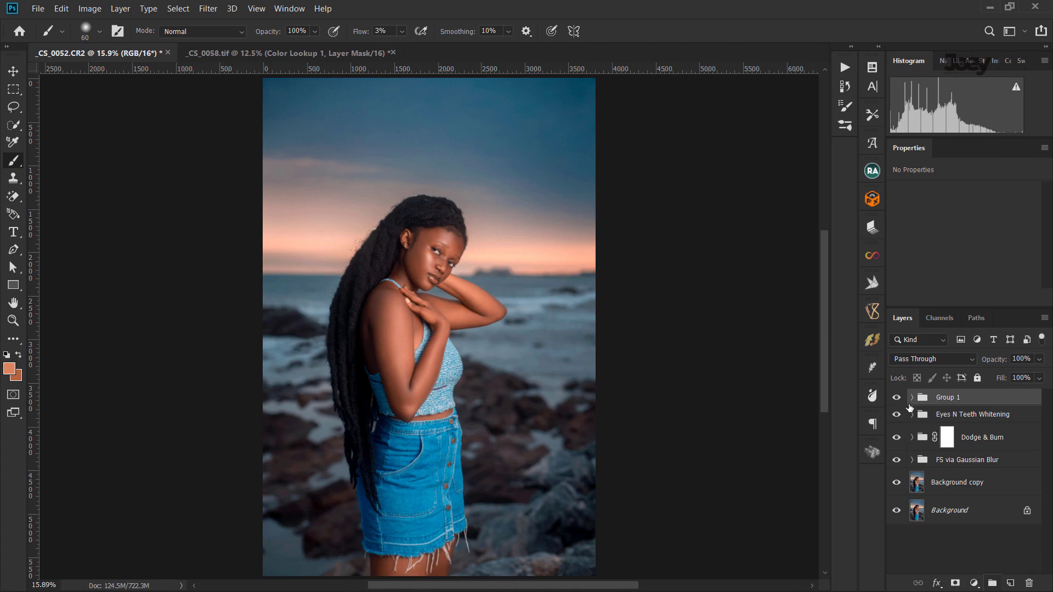
double_click(952, 398)
text(Colour gradi)
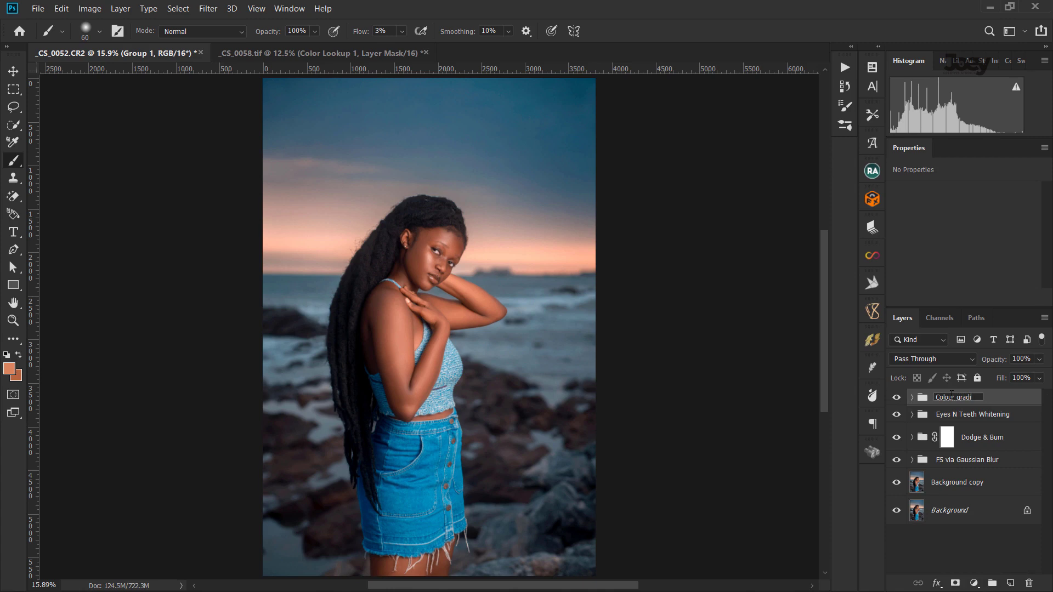
text(ng)
key(Return)
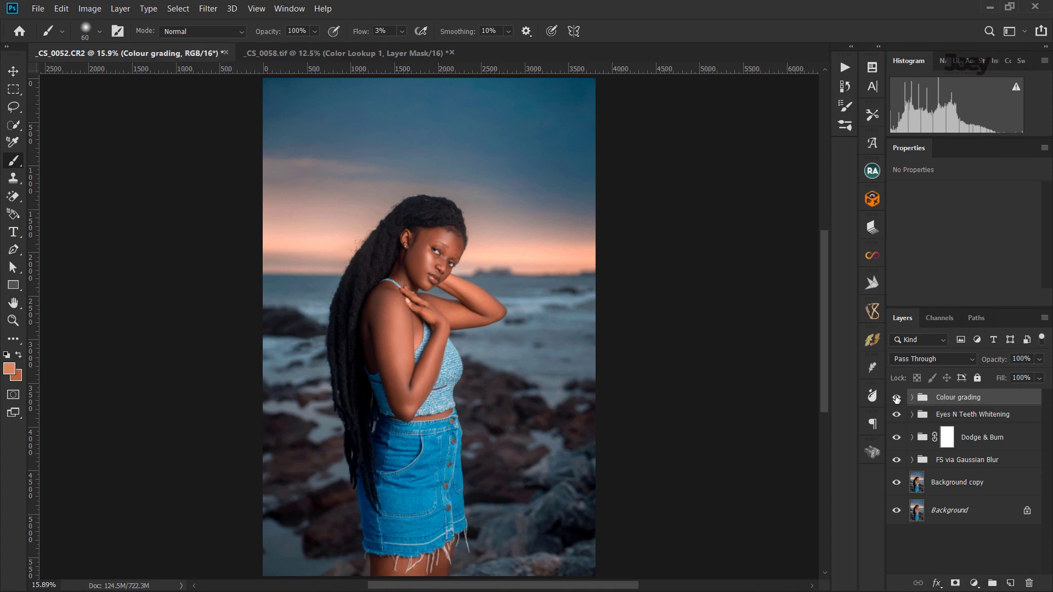
Toggle the Colour grading group off and on three times to compare, then expand it.
click(895, 397)
click(897, 398)
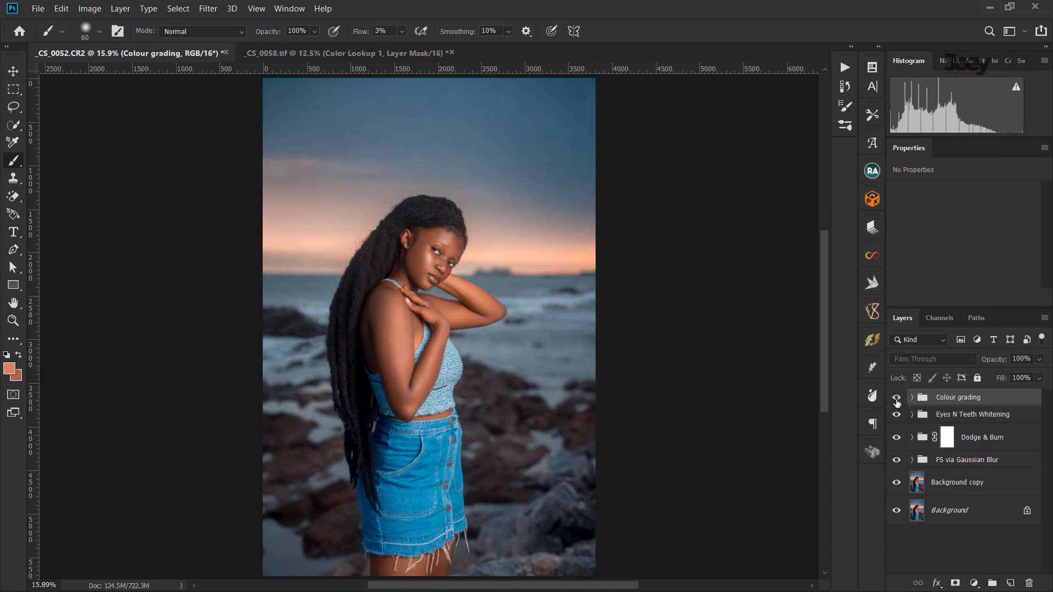
click(895, 398)
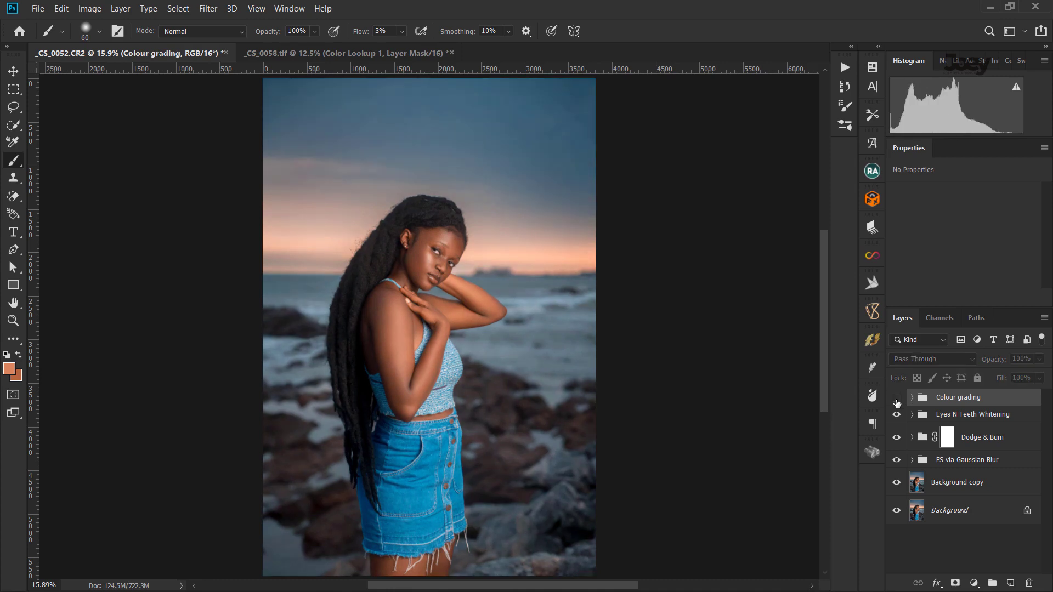
click(896, 398)
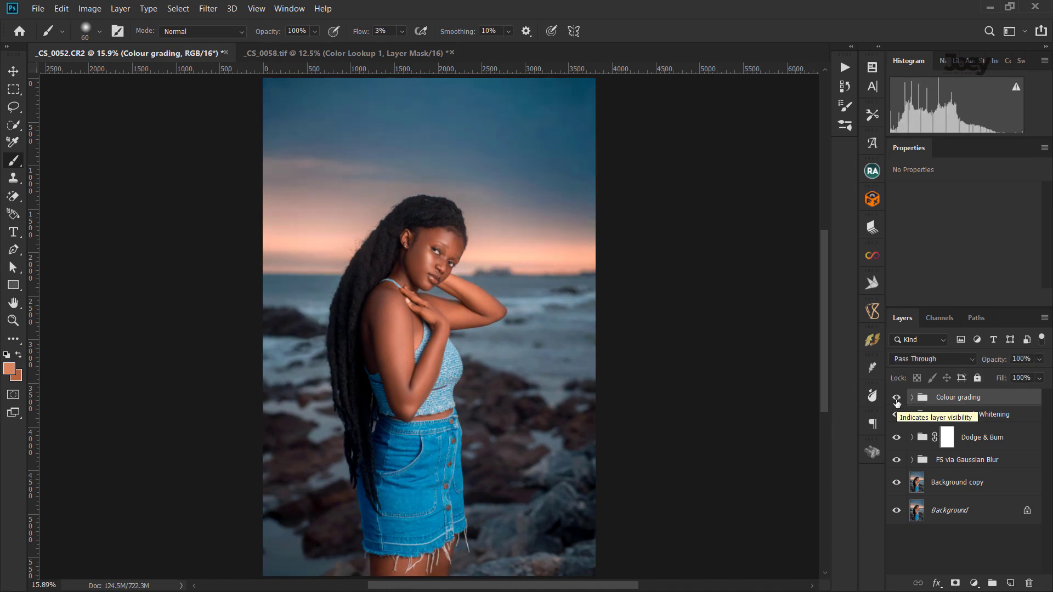
click(896, 398)
click(896, 399)
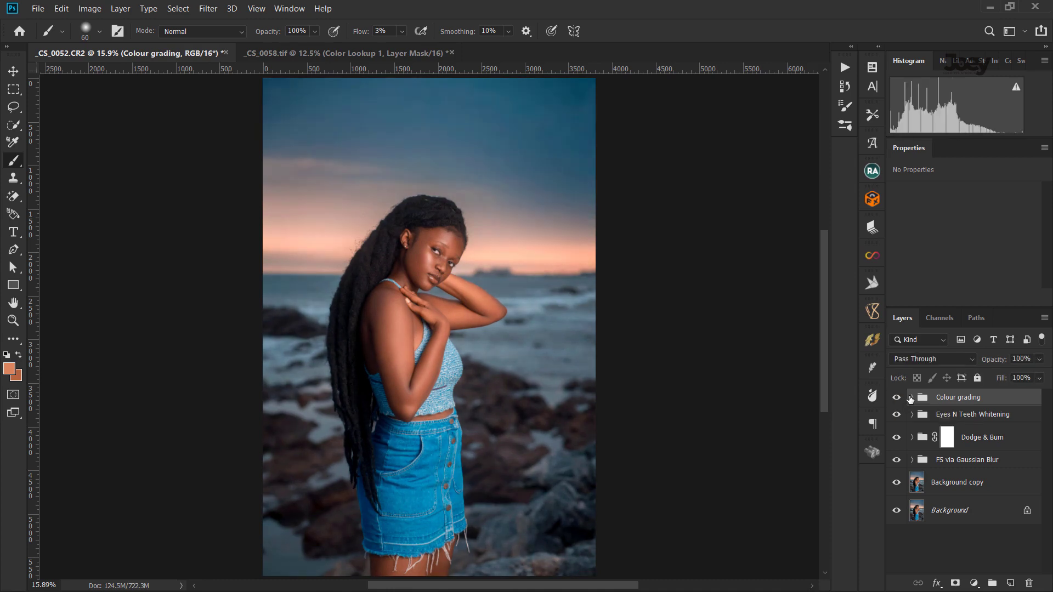
click(912, 399)
scroll(1011, 510, down, 1)
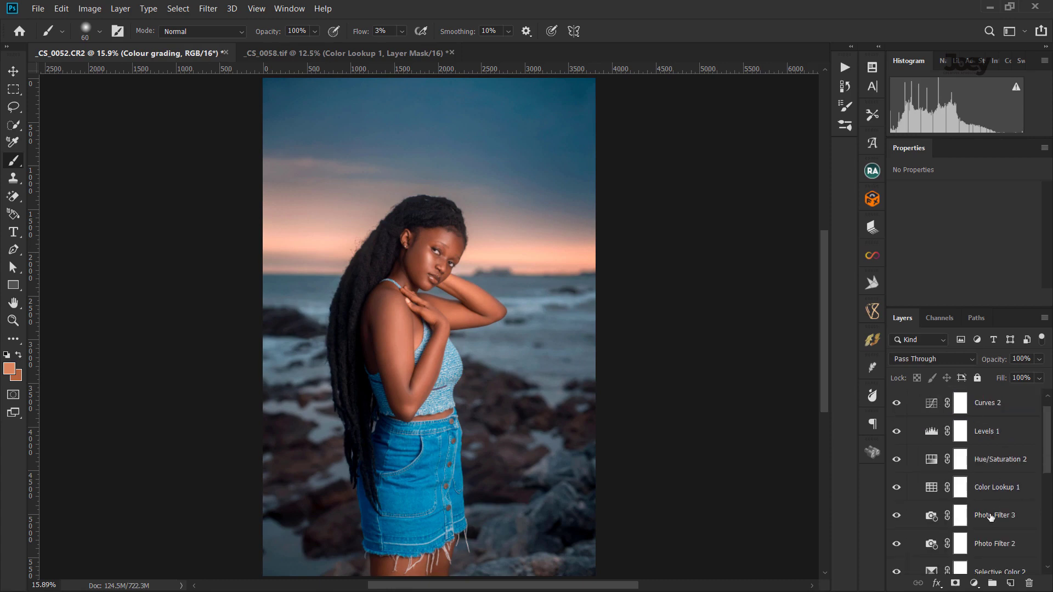
Inspect Photo Filter 3 by hiding and showing it.
click(998, 517)
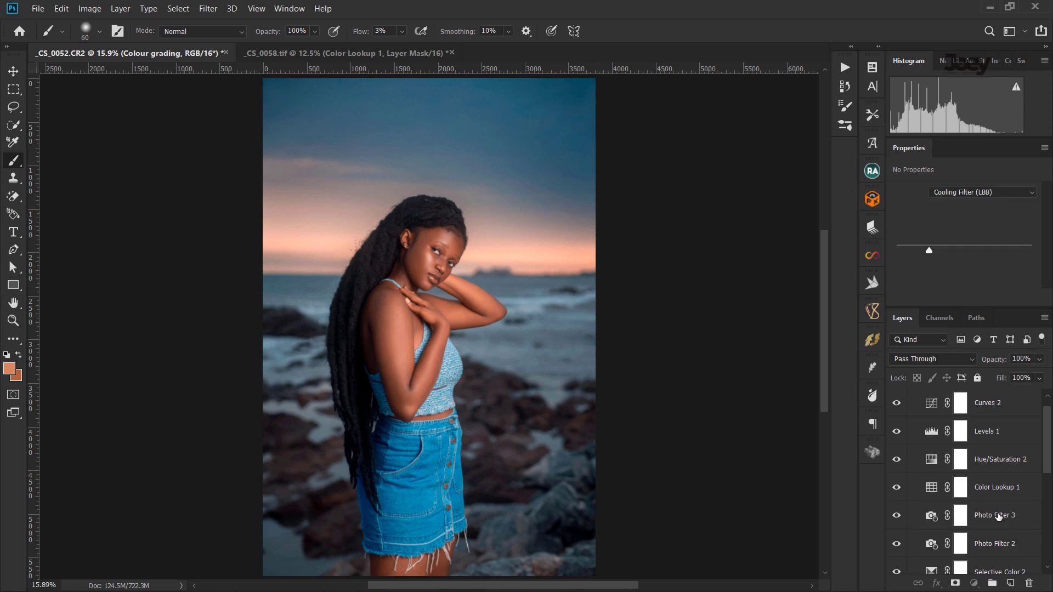
click(897, 515)
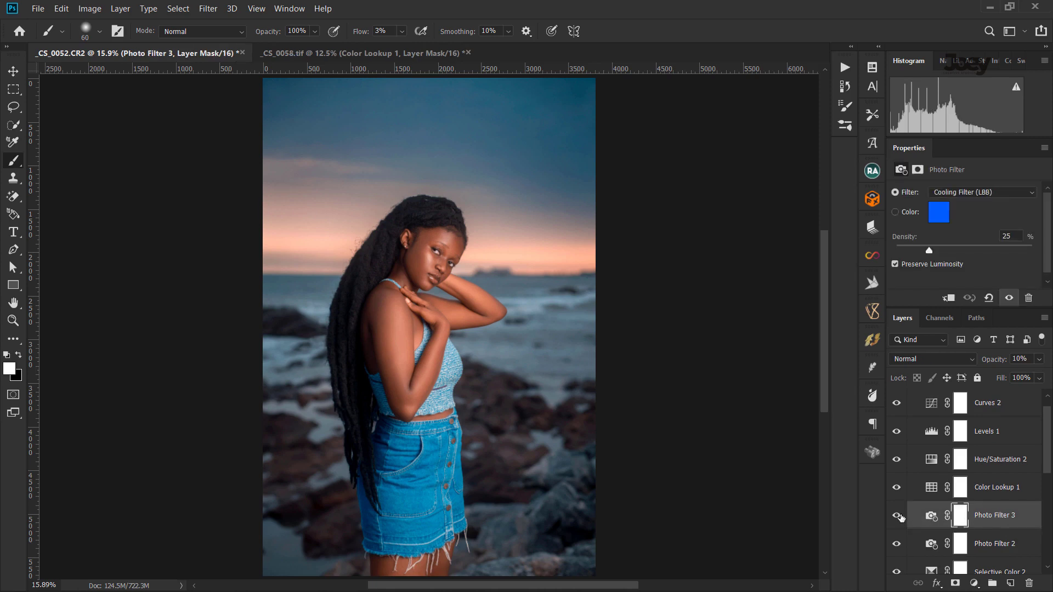
click(896, 515)
scroll(998, 496, down, 1)
scroll(1003, 520, down, 1)
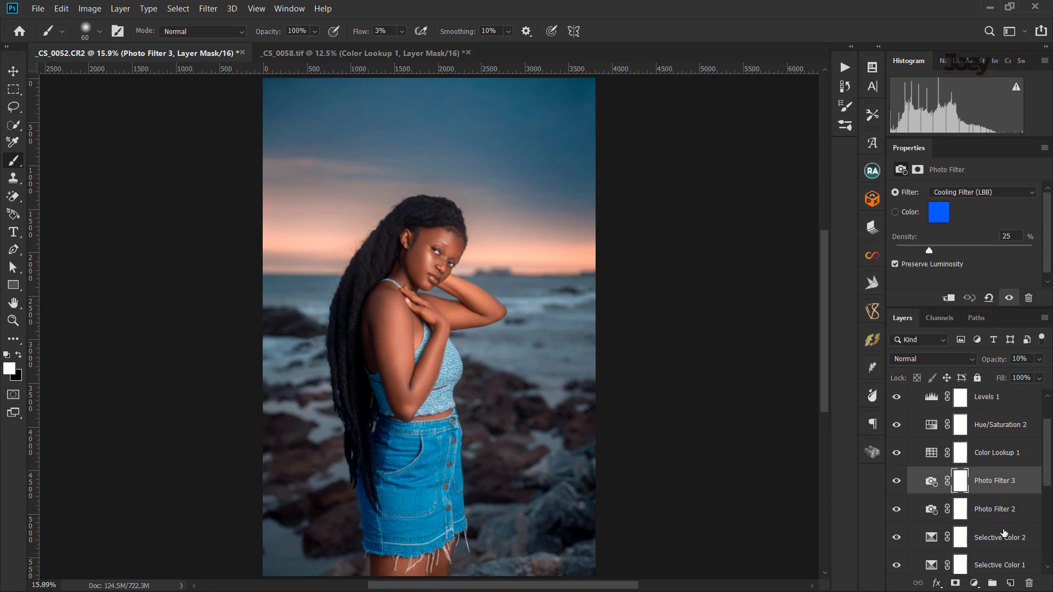
scroll(1005, 536, down, 1)
Set Selective Color 1's Reds Yellow amount to +12 and compare the Colour grading group.
click(1005, 548)
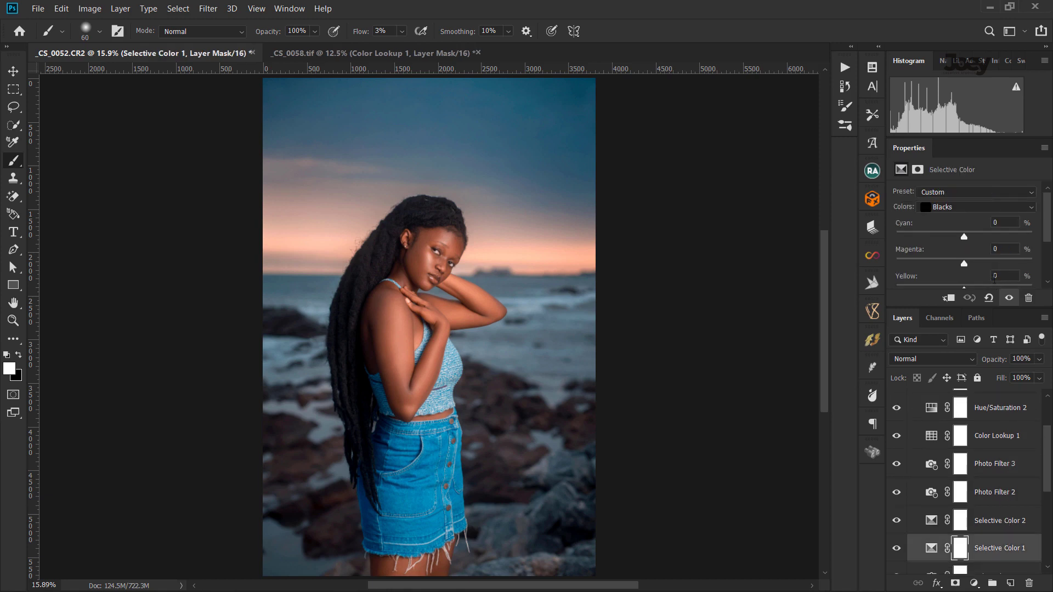
click(984, 209)
click(968, 229)
click(973, 206)
click(961, 221)
click(1003, 276)
key(Return)
scroll(973, 443, up, 3)
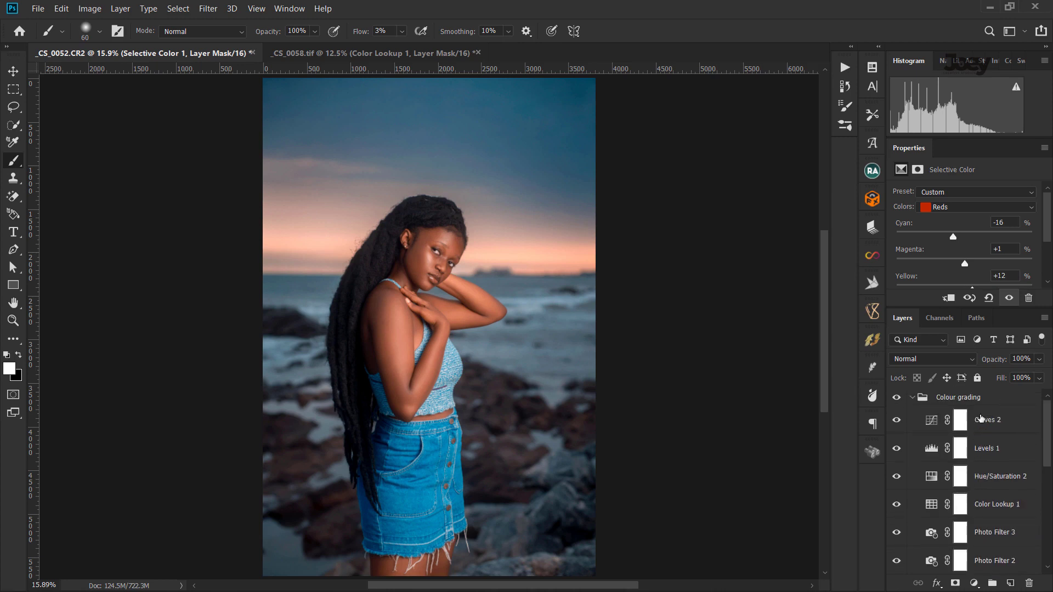
click(897, 397)
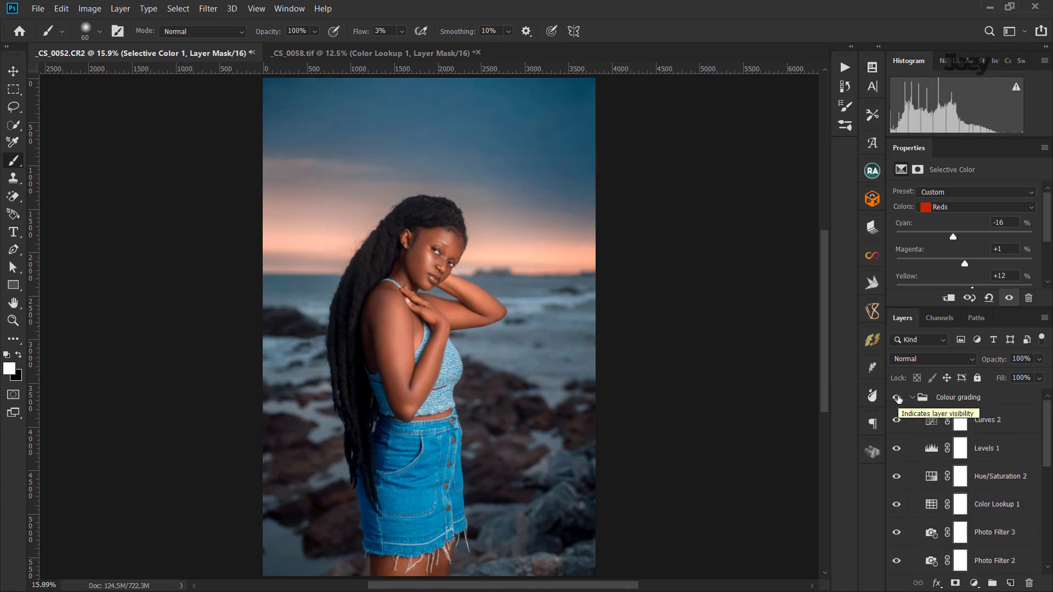
Set Levels 1 input levels to a black point of 2 and white point of 250.
click(987, 449)
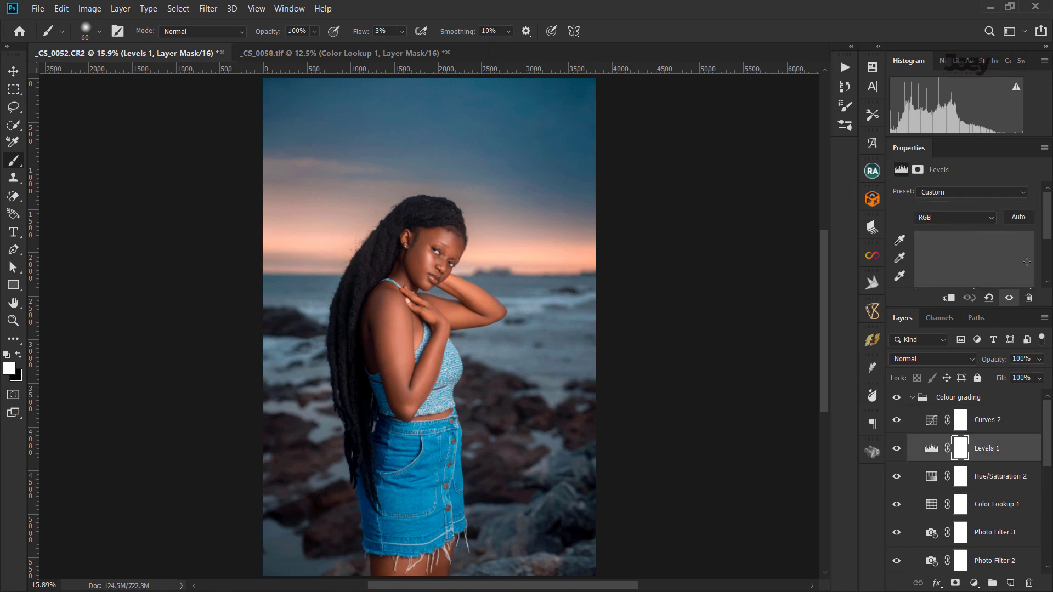
scroll(1020, 258, down, 1)
click(1014, 272)
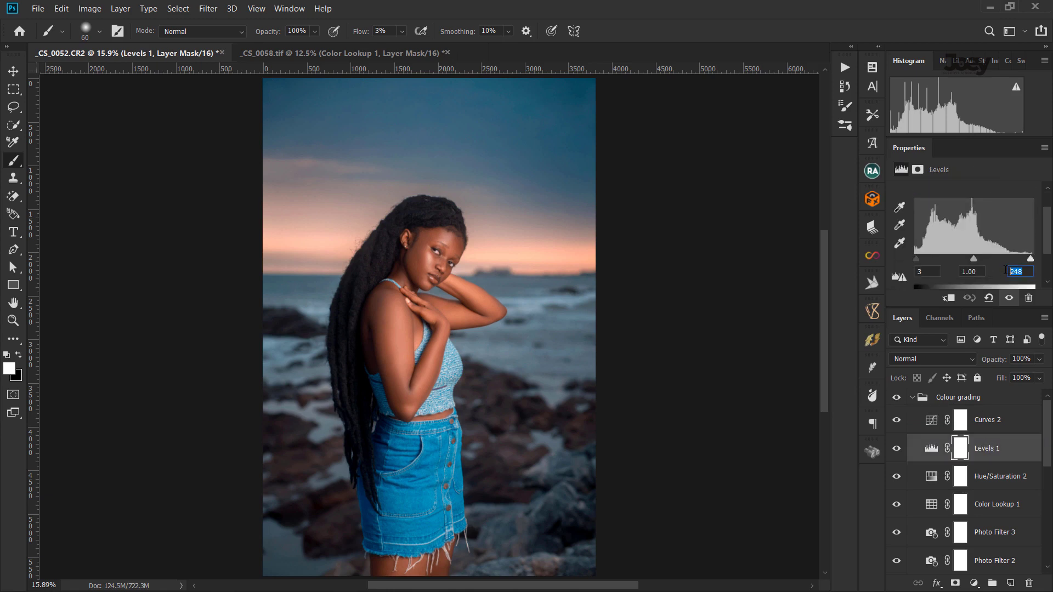
text(25)
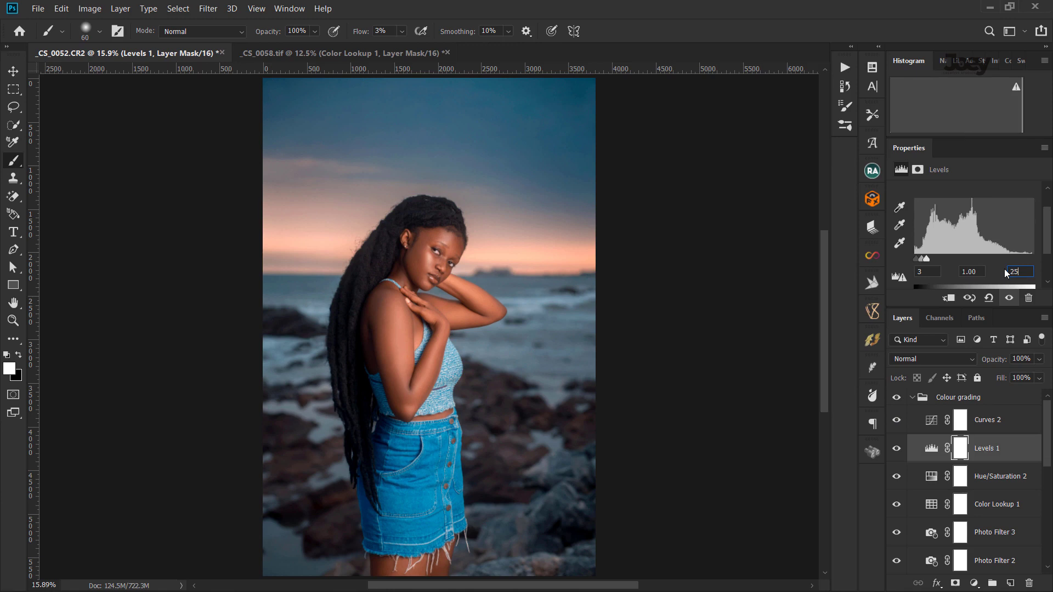
text(0)
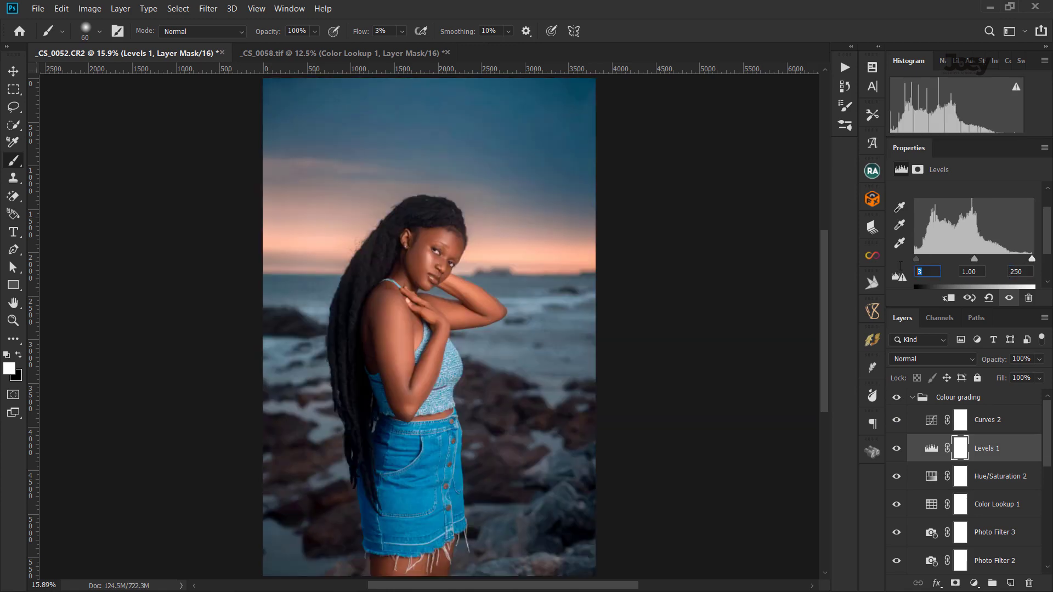
text(2)
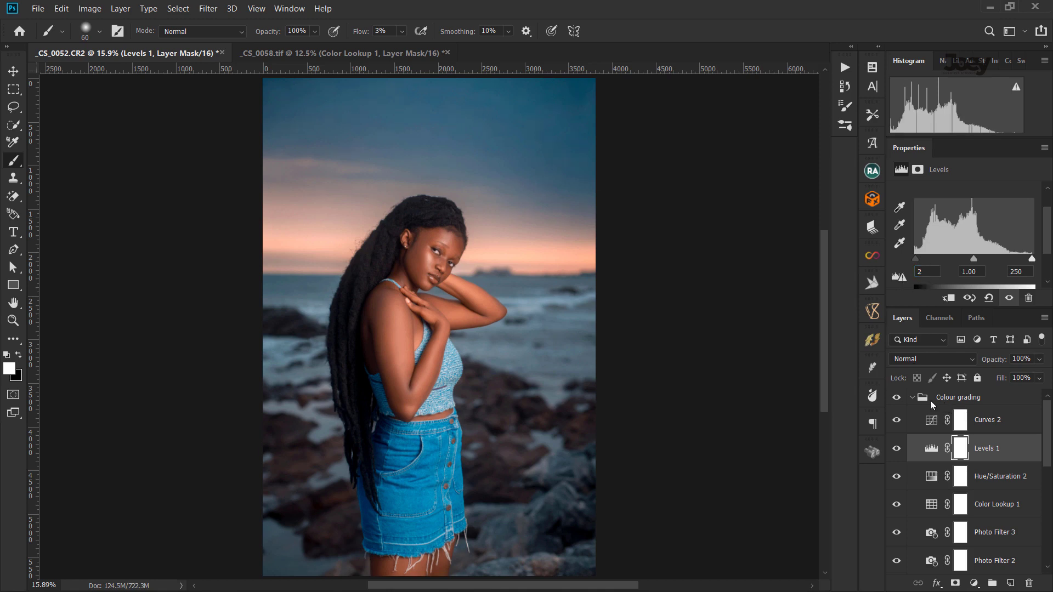
Compare the Colour grading group off and on, then expand it again.
click(913, 398)
click(896, 398)
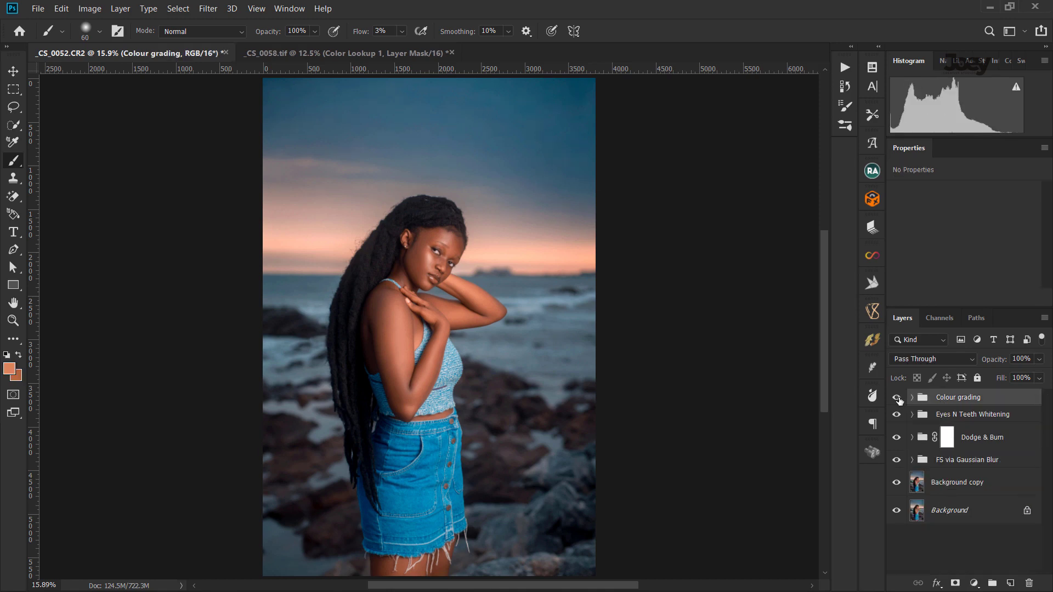
click(897, 398)
click(897, 398)
click(897, 398)
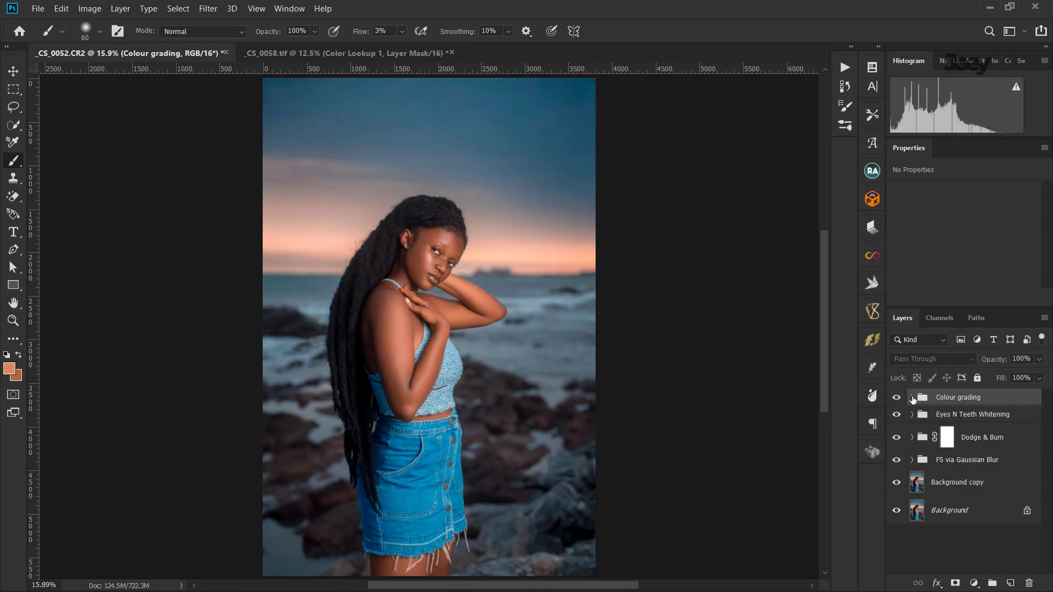
click(912, 398)
click(996, 431)
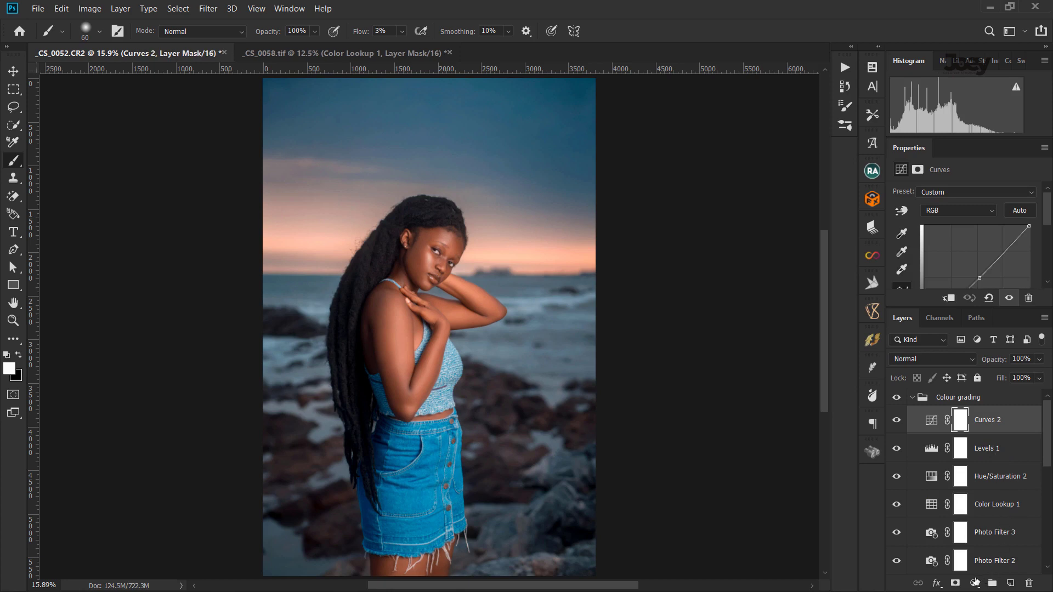
Add a Black & White 2 layer with Reds 68, Multiply blend and 10% opacity.
click(973, 583)
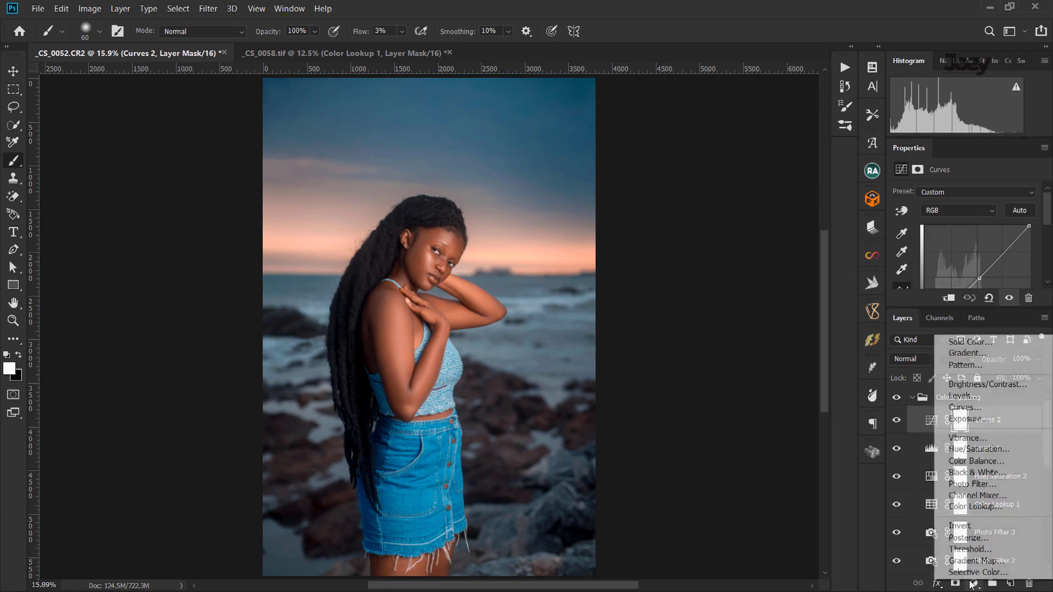
click(981, 473)
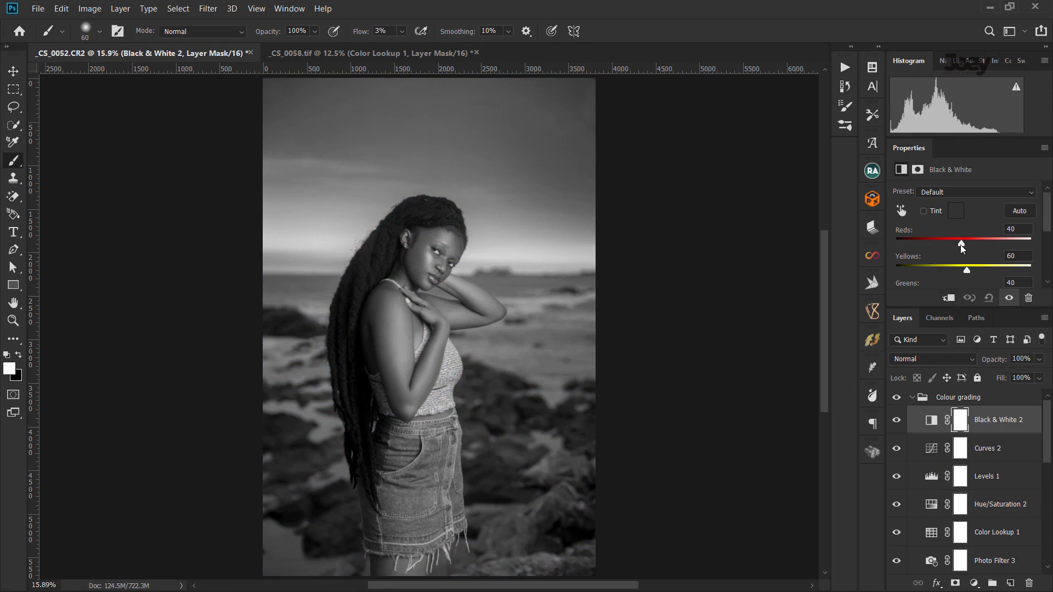
drag(961, 243, 968, 242)
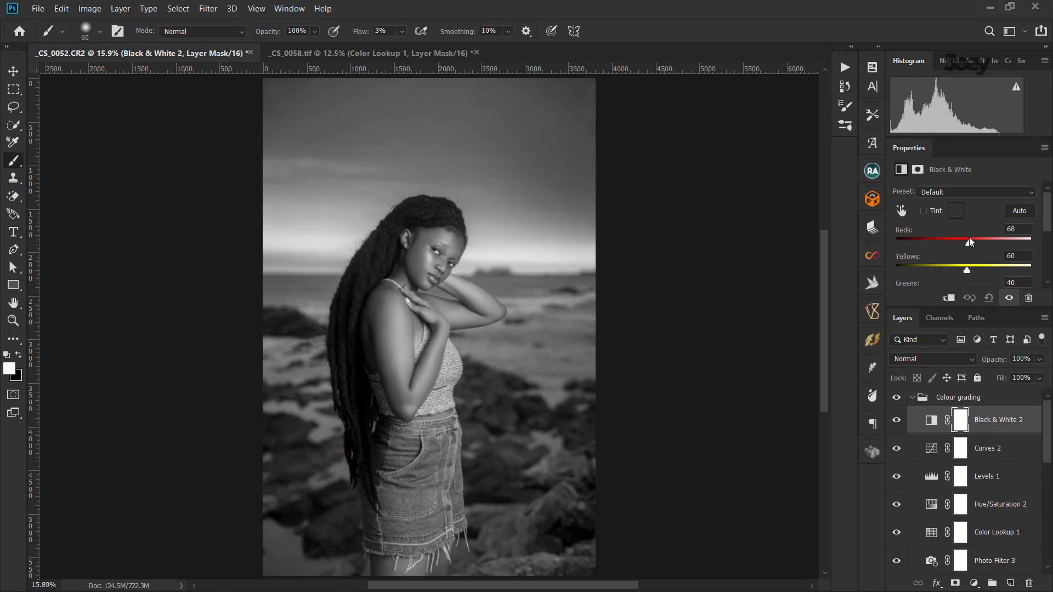
click(939, 357)
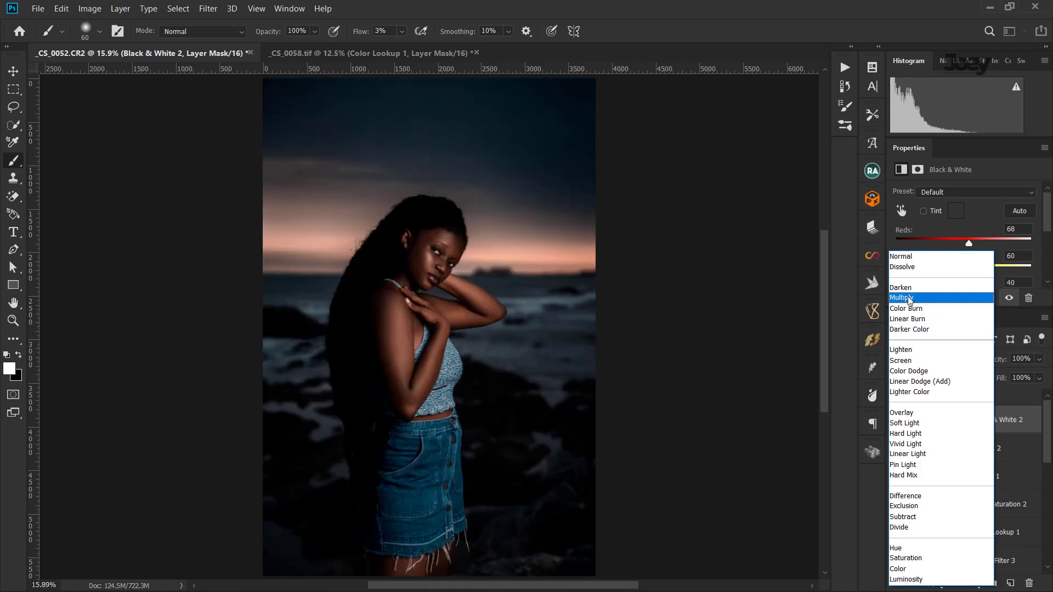
click(908, 298)
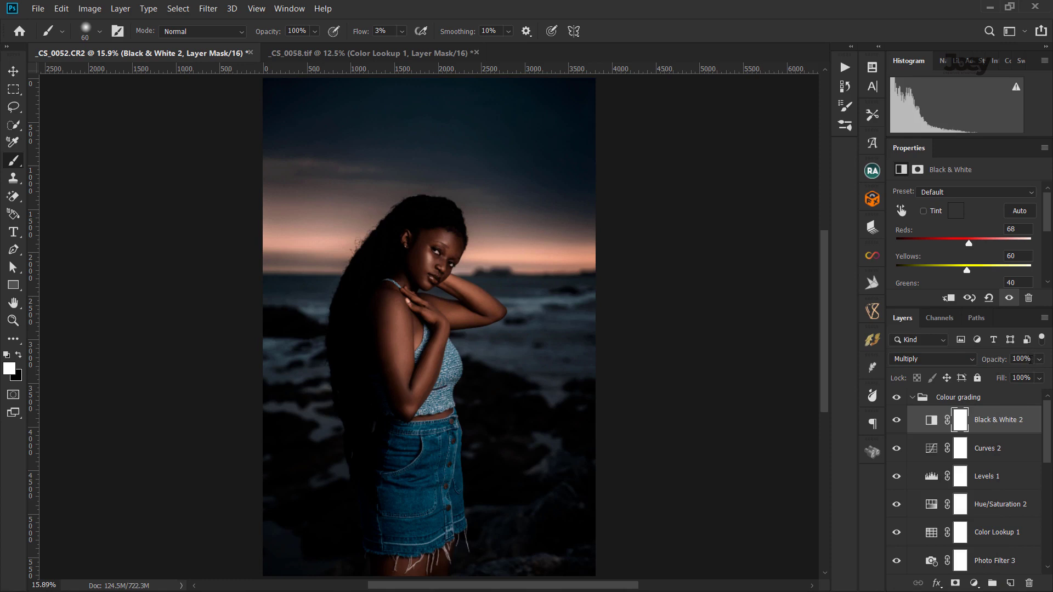
click(1005, 354)
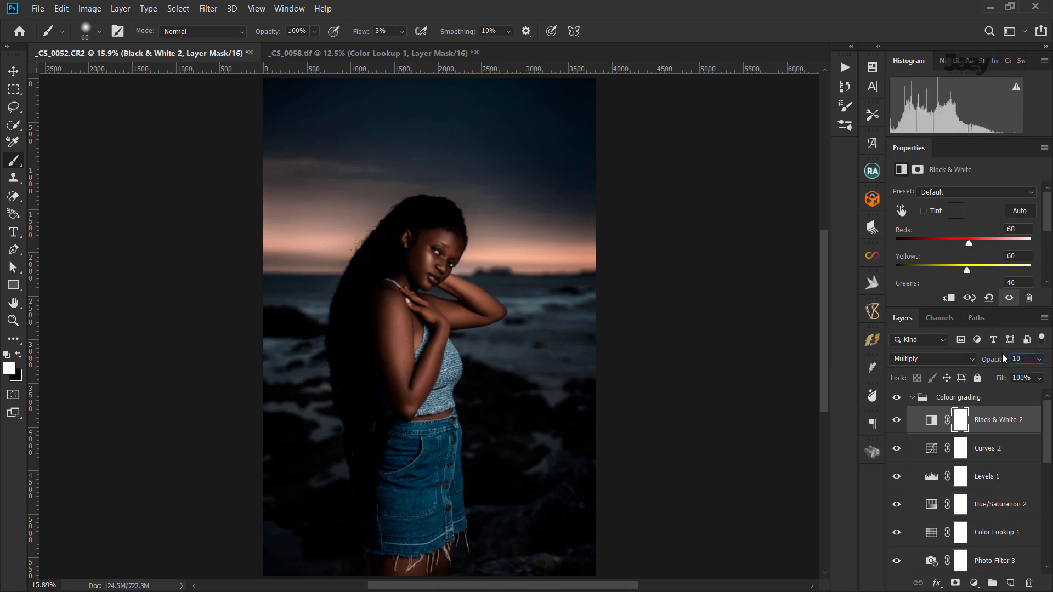
text(10)
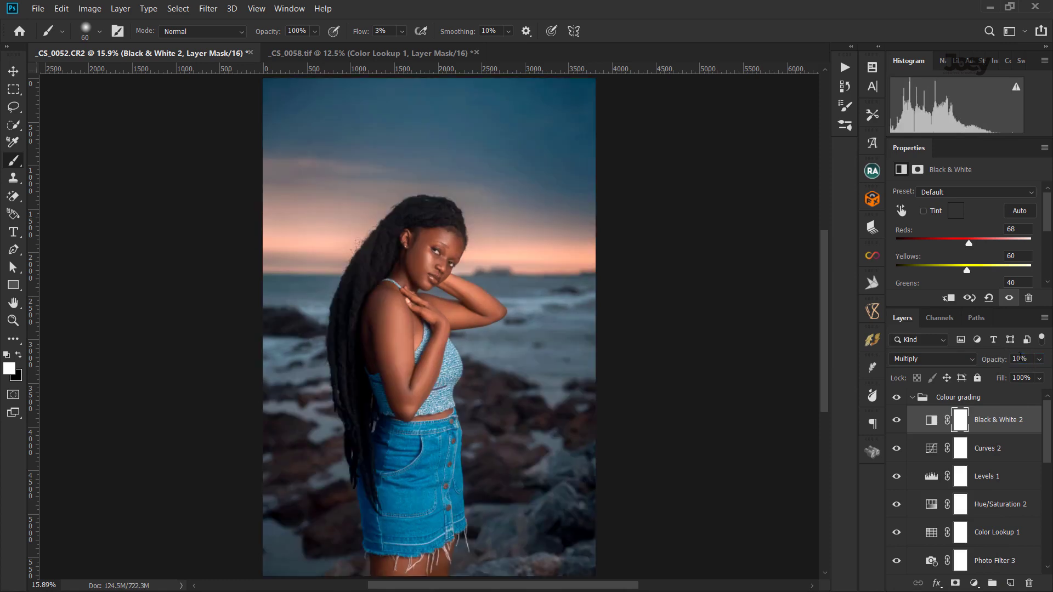
click(910, 398)
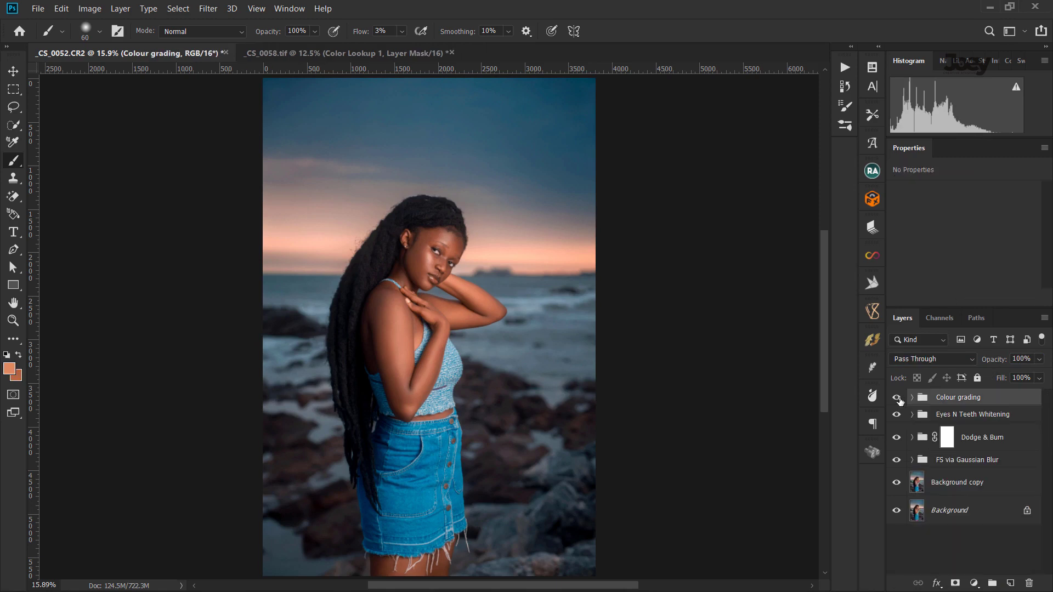
click(896, 397)
click(896, 397)
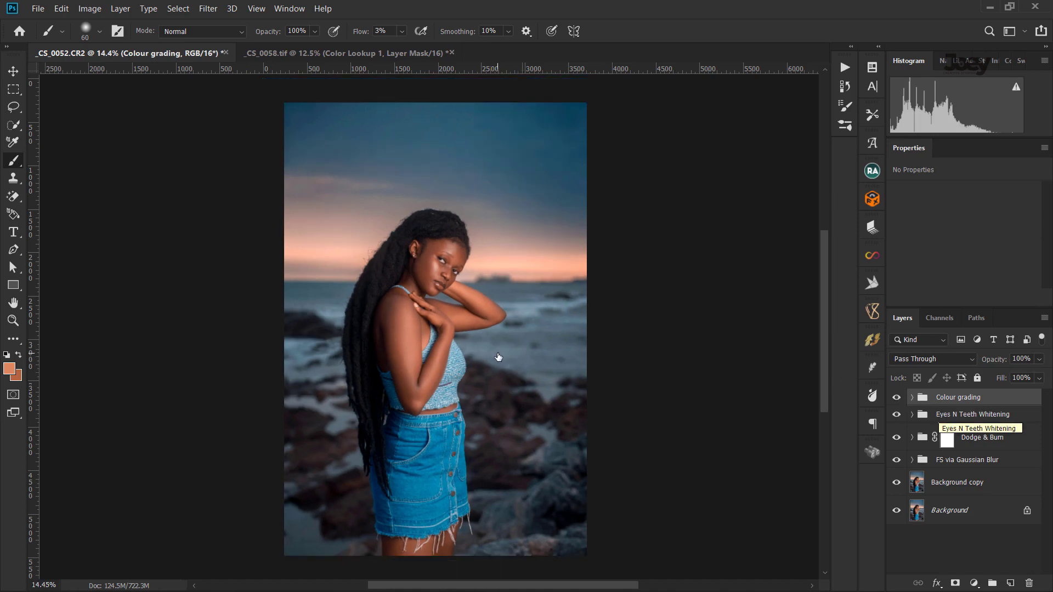
Isolate the Correcting Tones layer in FS via Gaussian Blur by hiding the layers above it.
scroll(498, 355, up, 1)
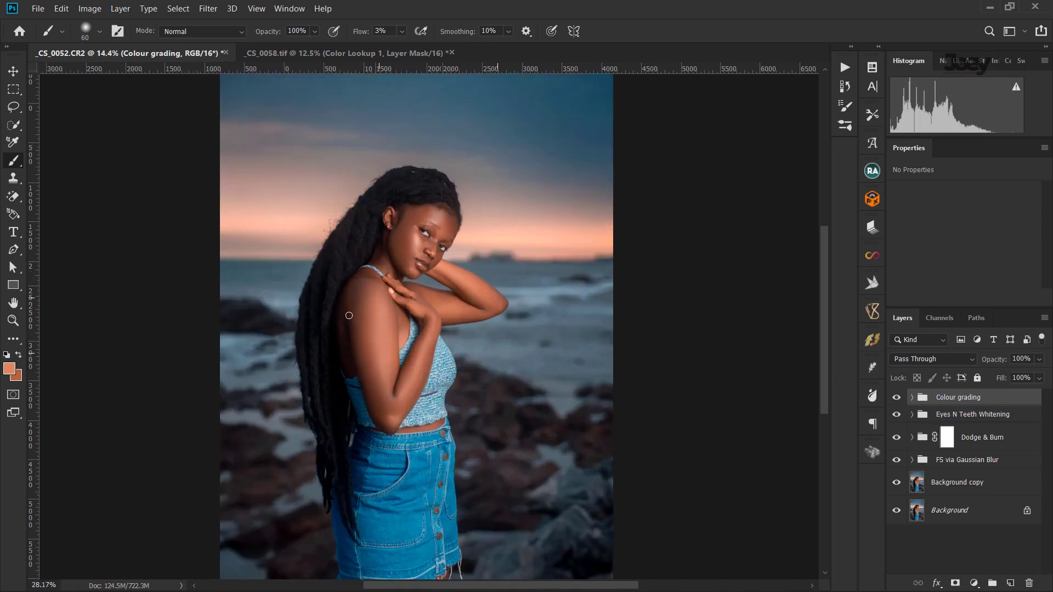
scroll(351, 314, up, 2)
scroll(350, 315, up, 2)
scroll(354, 321, up, 2)
scroll(355, 325, up, 1)
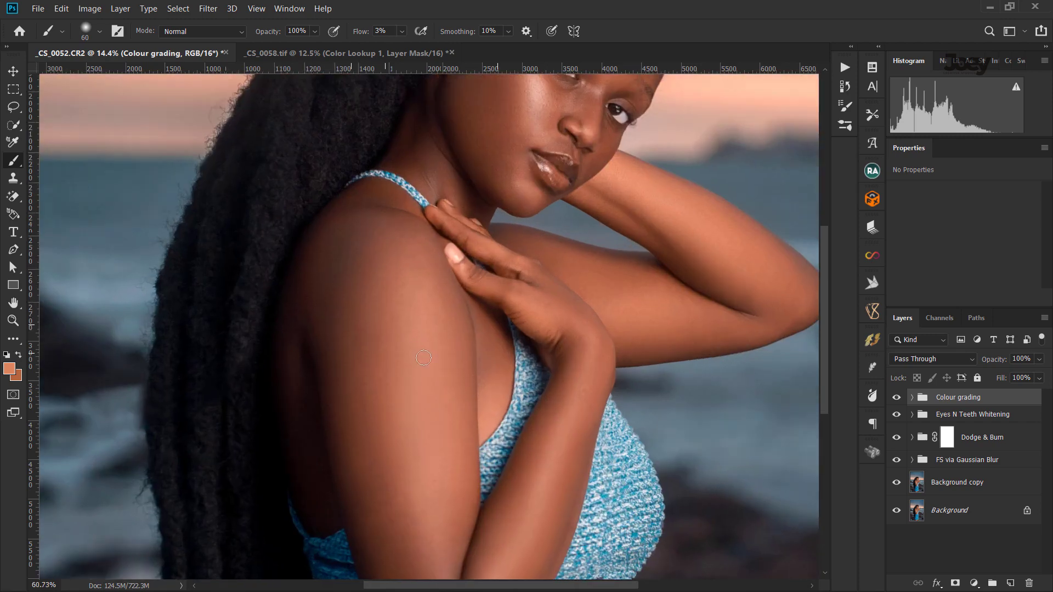
scroll(384, 340, up, 1)
scroll(420, 354, up, 1)
scroll(420, 357, down, 3)
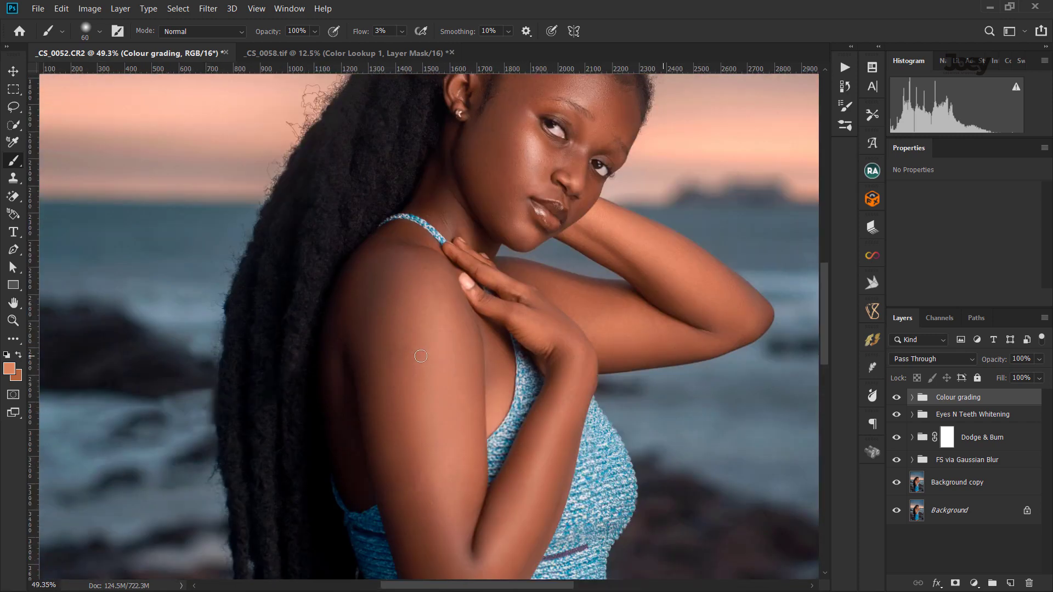
scroll(420, 356, down, 2)
scroll(473, 404, down, 2)
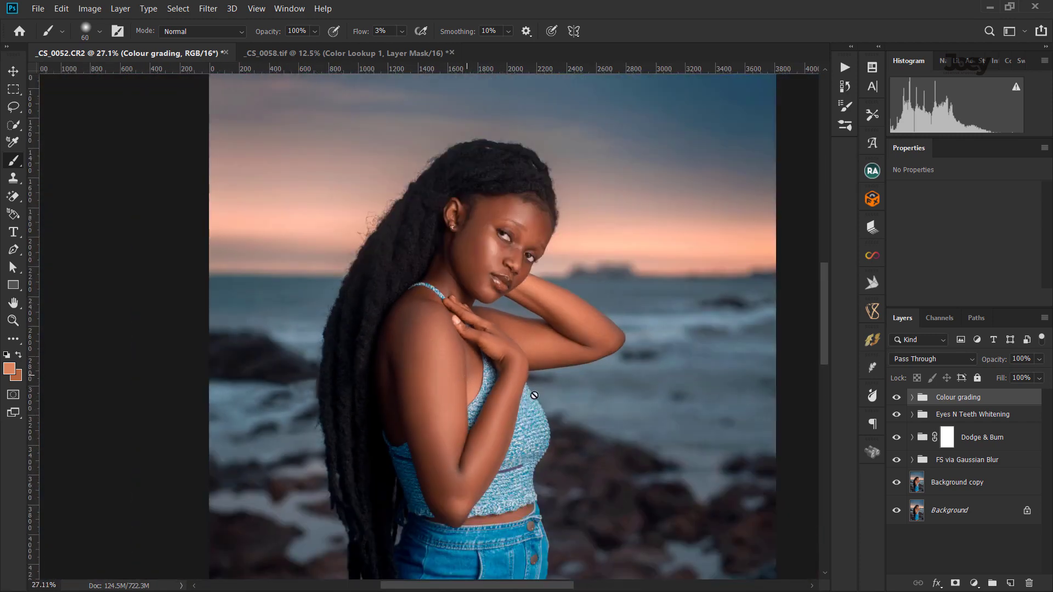
click(912, 460)
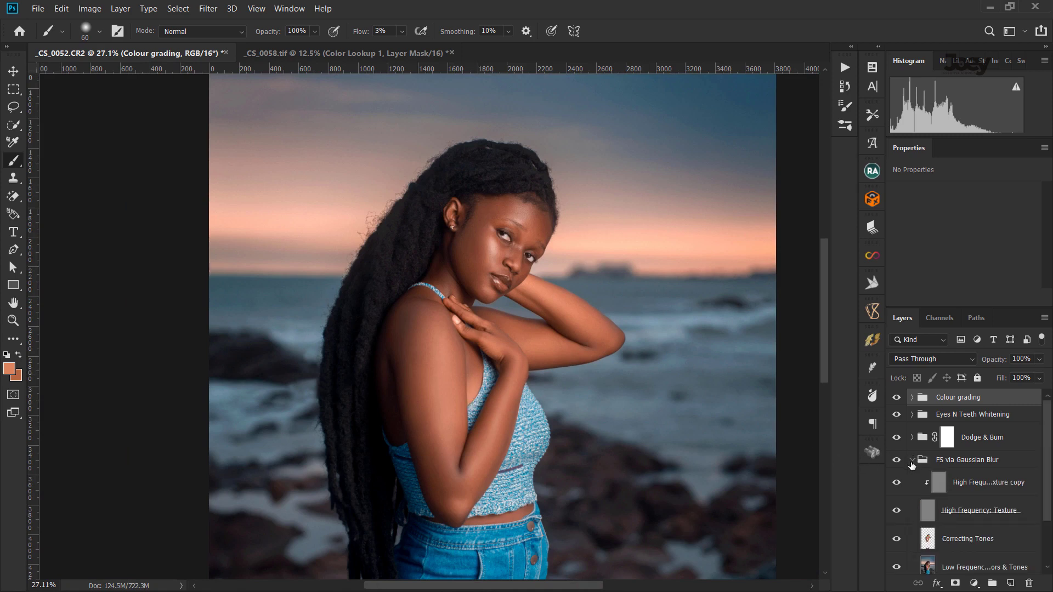
click(928, 540)
drag(896, 511, 895, 396)
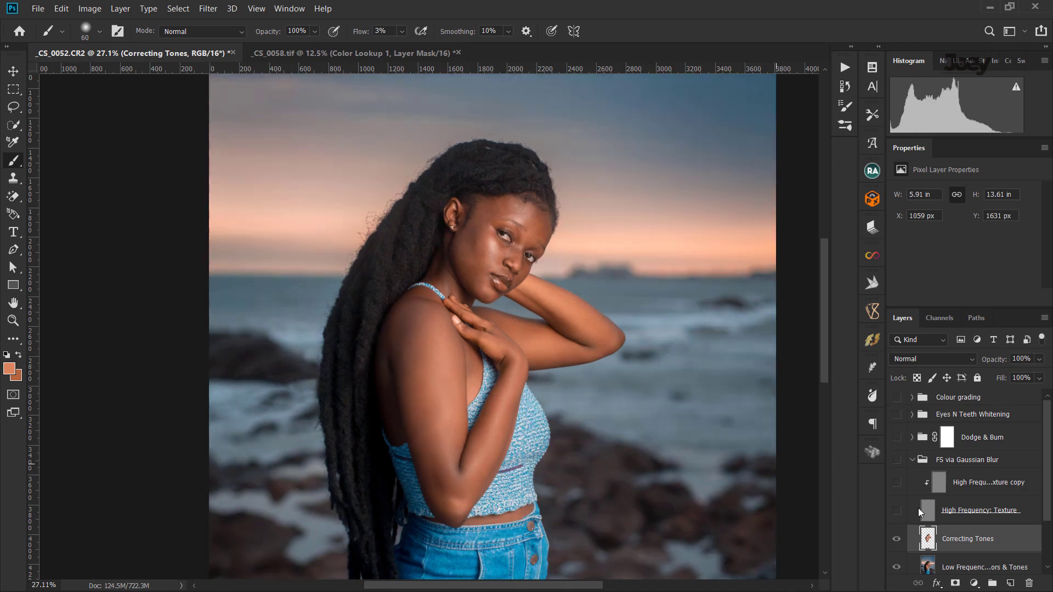
click(896, 540)
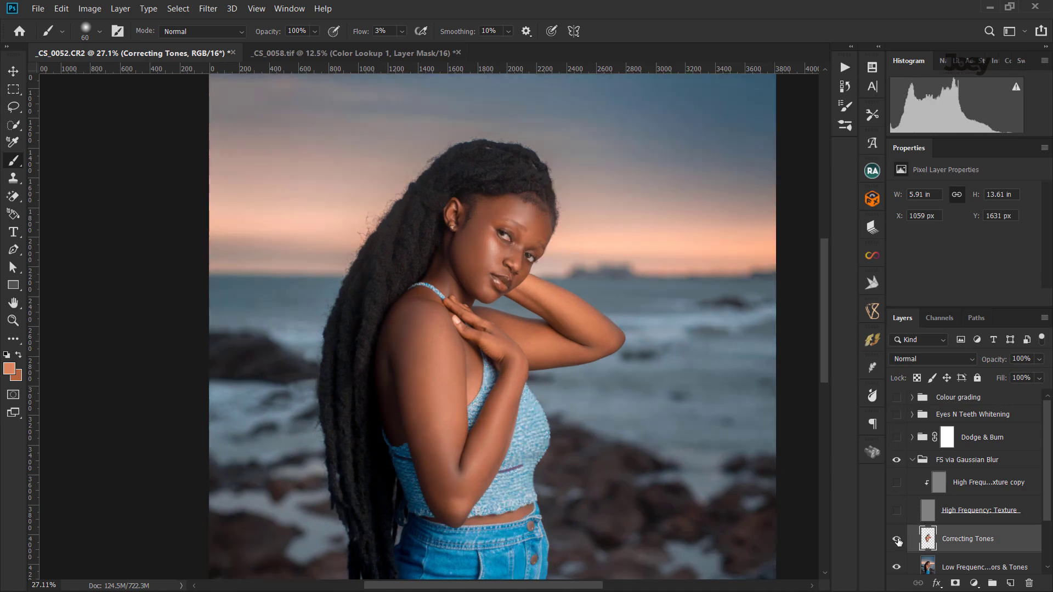
Blend the skin tones down the upper arm with a 250 px Mixer Brush.
right_click(13, 163)
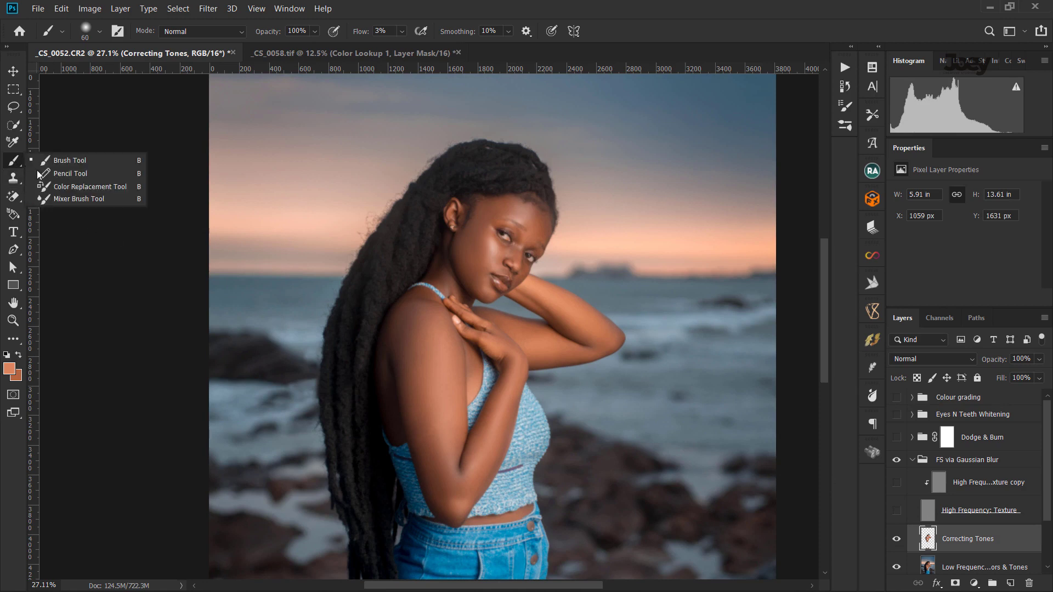
click(55, 197)
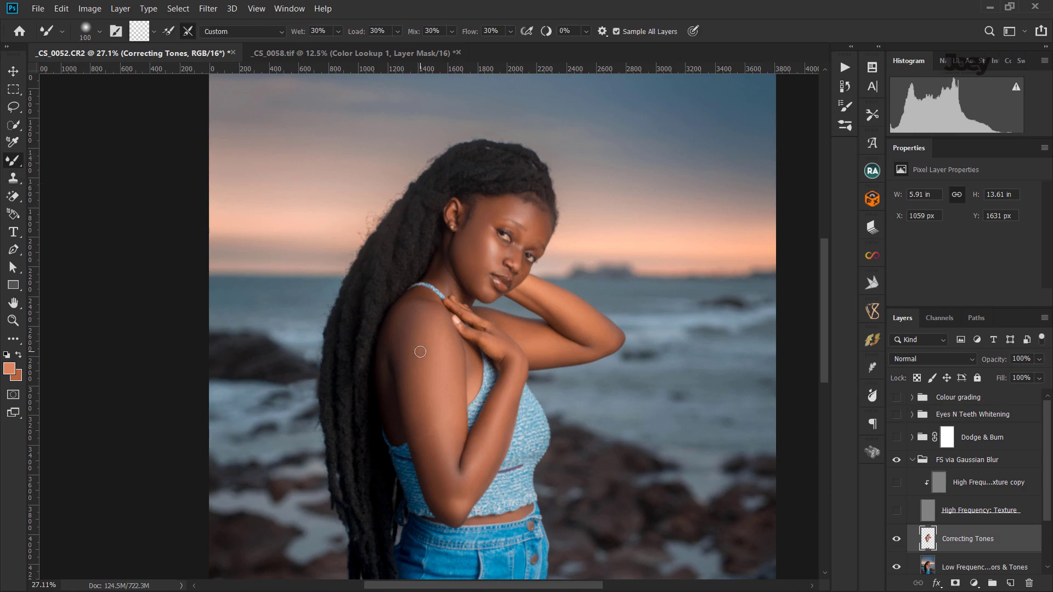
key(bracketright)
key(bracketright)
key(bracketright)
mouse_move(418, 331)
mouse_down()
mouse_move(420, 449)
mouse_move(411, 322)
mouse_move(435, 481)
mouse_move(450, 345)
mouse_move(435, 328)
mouse_move(461, 384)
mouse_move(437, 413)
mouse_move(420, 354)
mouse_move(414, 379)
mouse_move(404, 334)
mouse_move(430, 404)
mouse_up()
Turn the High Frequency: Texture layer and the hidden retouching groups back on.
scroll(430, 404, down, 3)
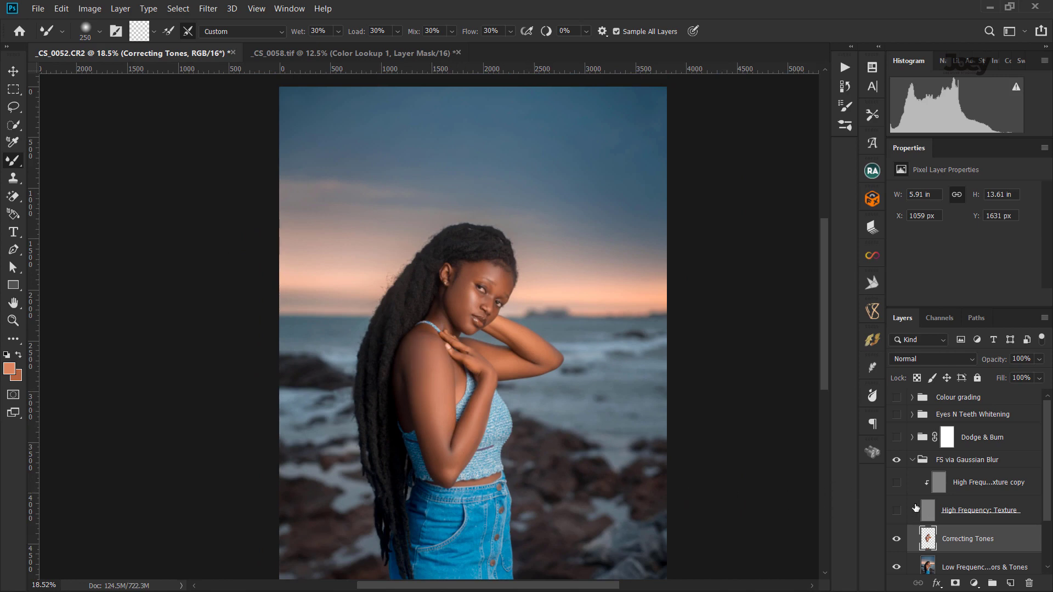
click(897, 511)
drag(896, 436, 896, 397)
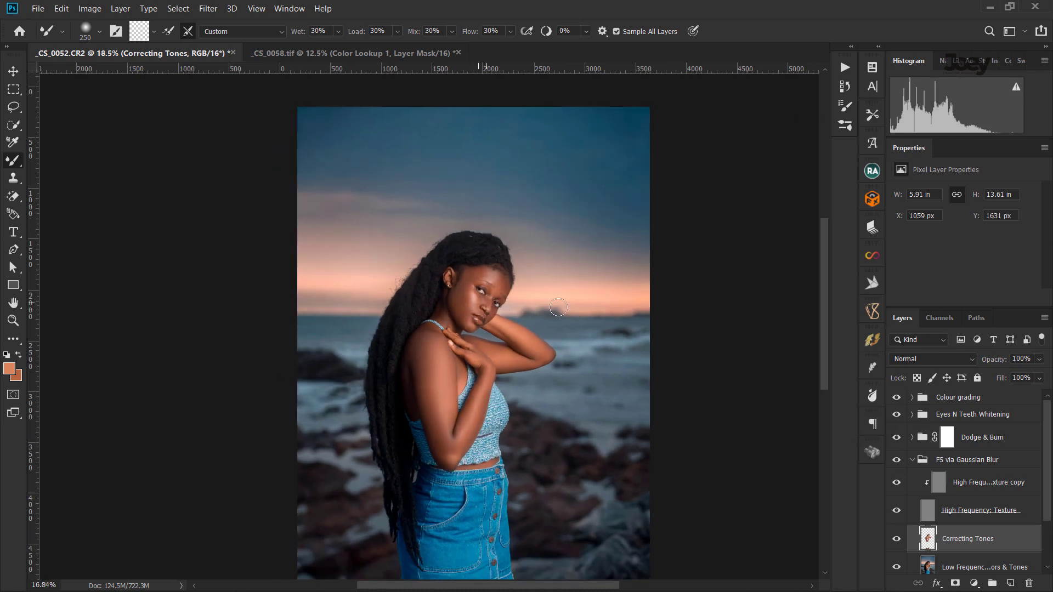
scroll(491, 165, down, 1)
scroll(490, 165, down, 1)
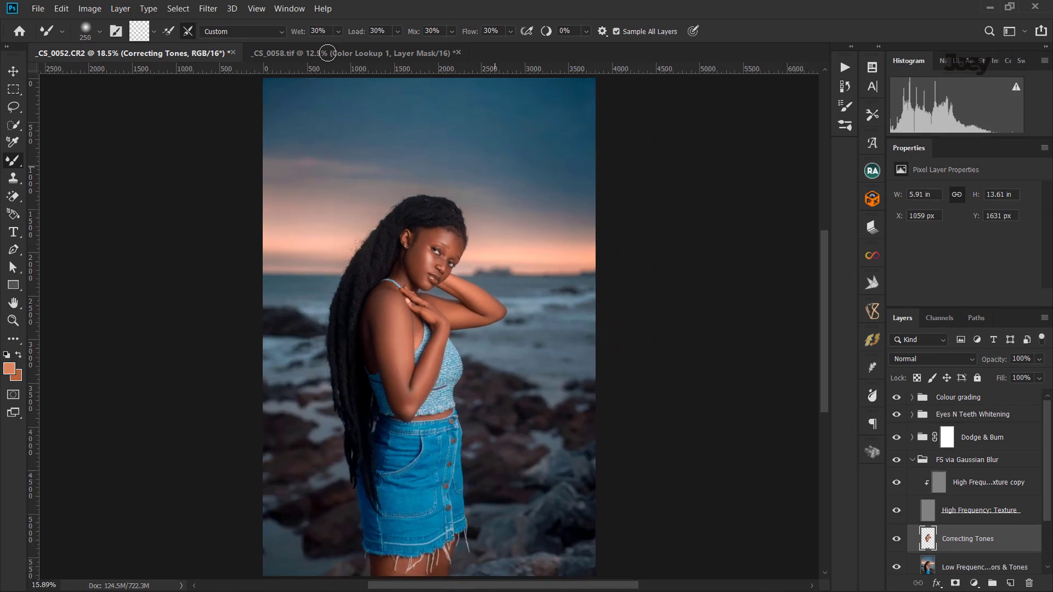
Collapse FS via Gaussian Blur, expand Colour grading and turn on Black & White 2.
click(327, 53)
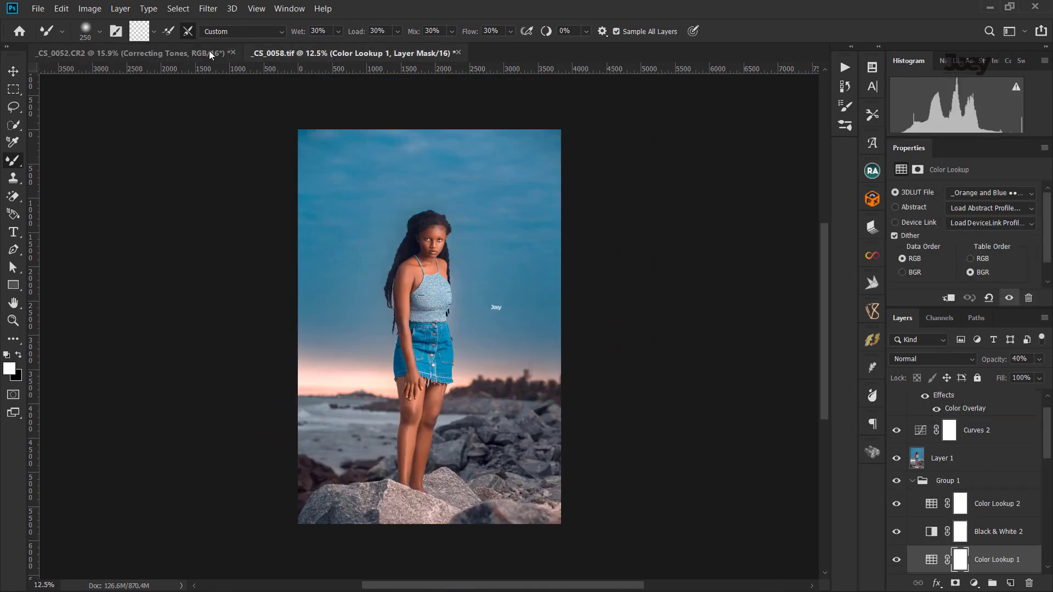
key(ctrl+Tab)
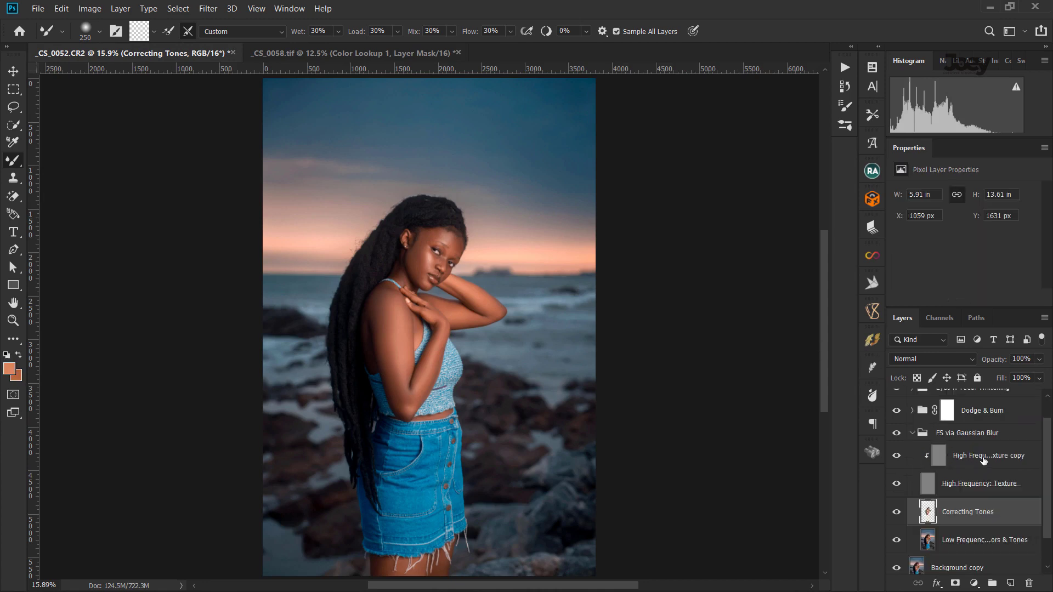
click(937, 435)
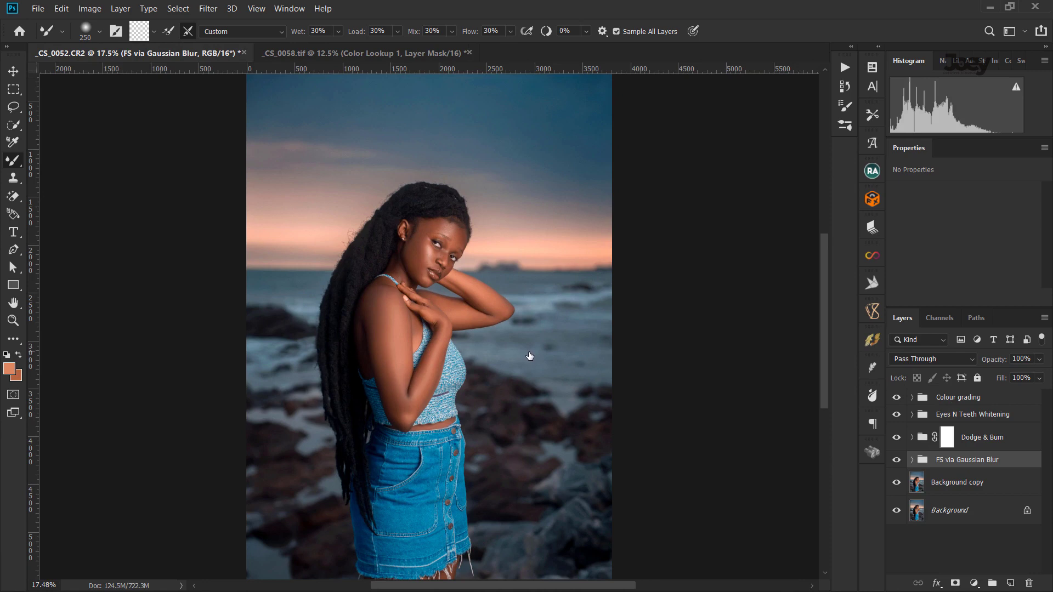
scroll(529, 356, down, 1)
click(912, 398)
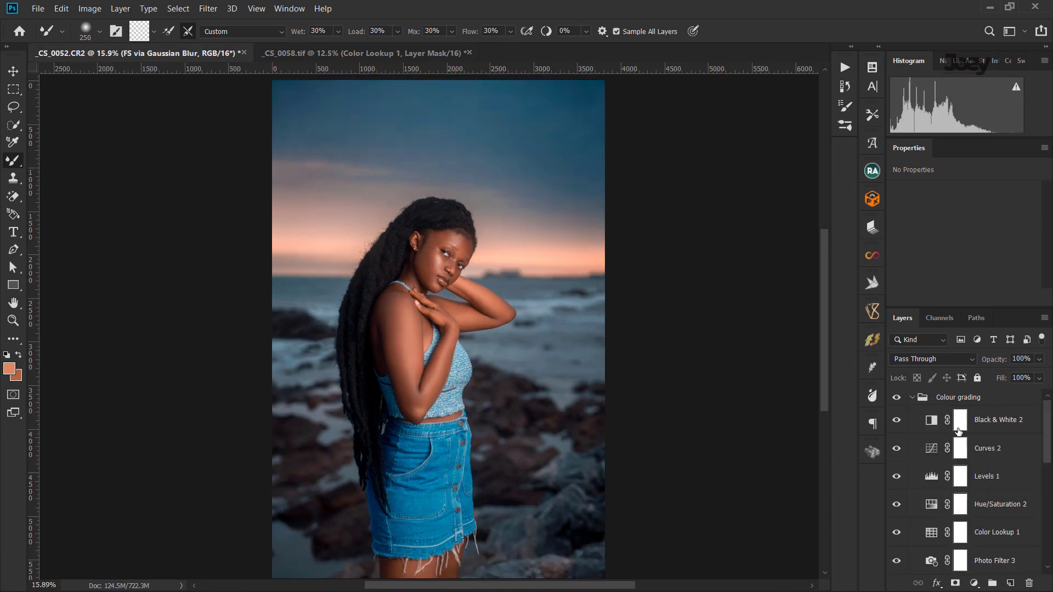
click(895, 420)
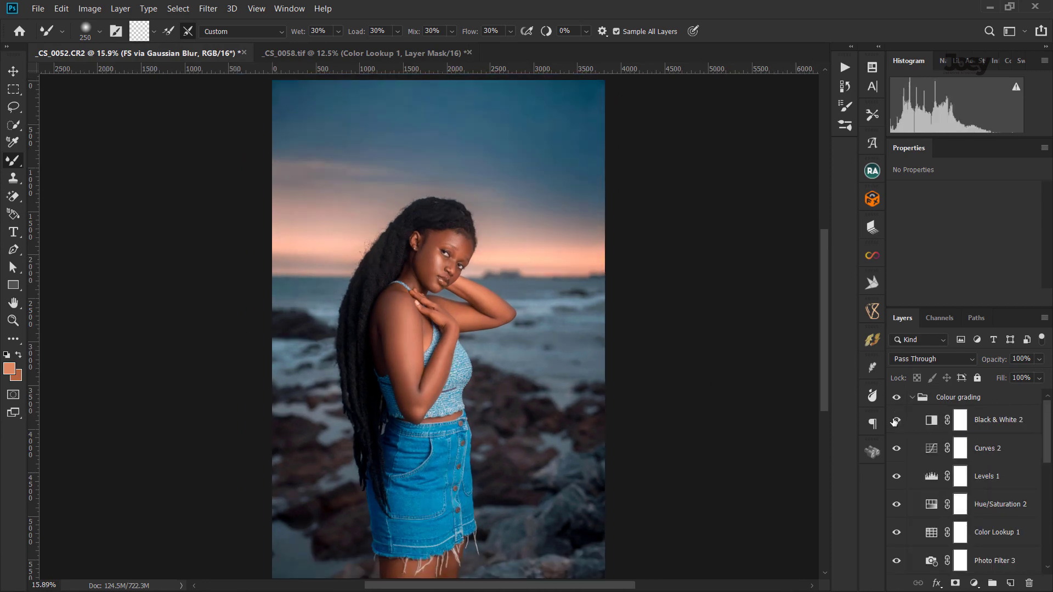
Set Curves 2 opacity to 50% and toggle it off and on to compare.
click(994, 425)
click(991, 446)
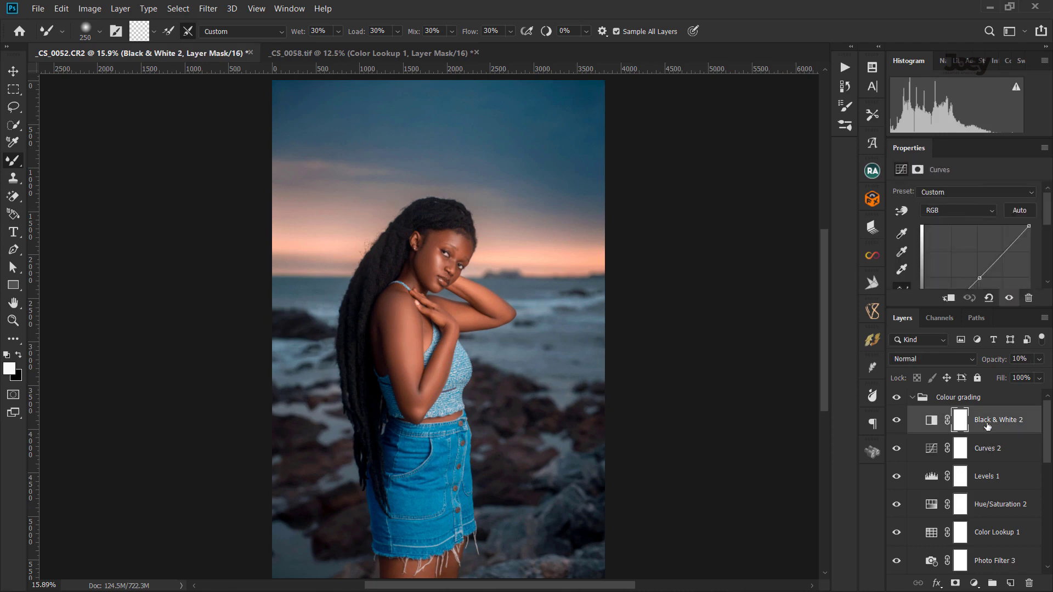
click(1021, 358)
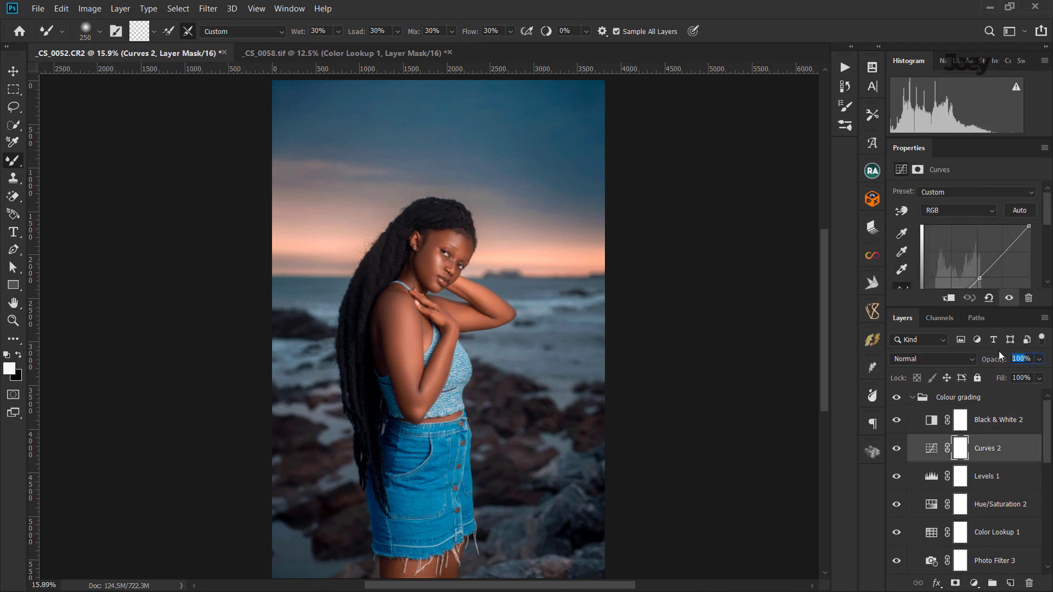
text(50)
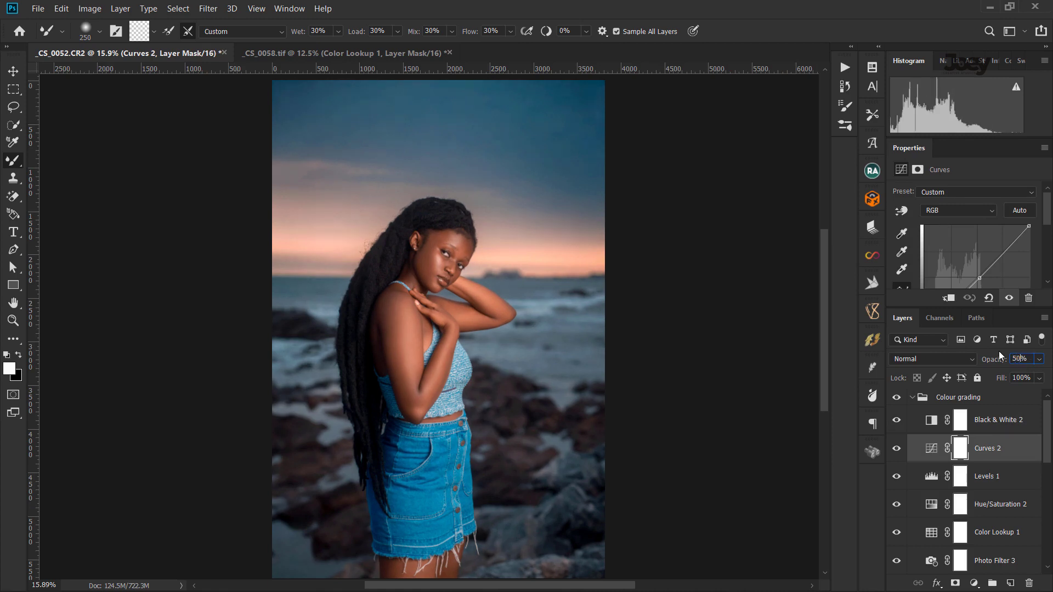
key(Return)
click(896, 450)
click(896, 449)
scroll(574, 258, down, 1)
scroll(574, 258, down, 2)
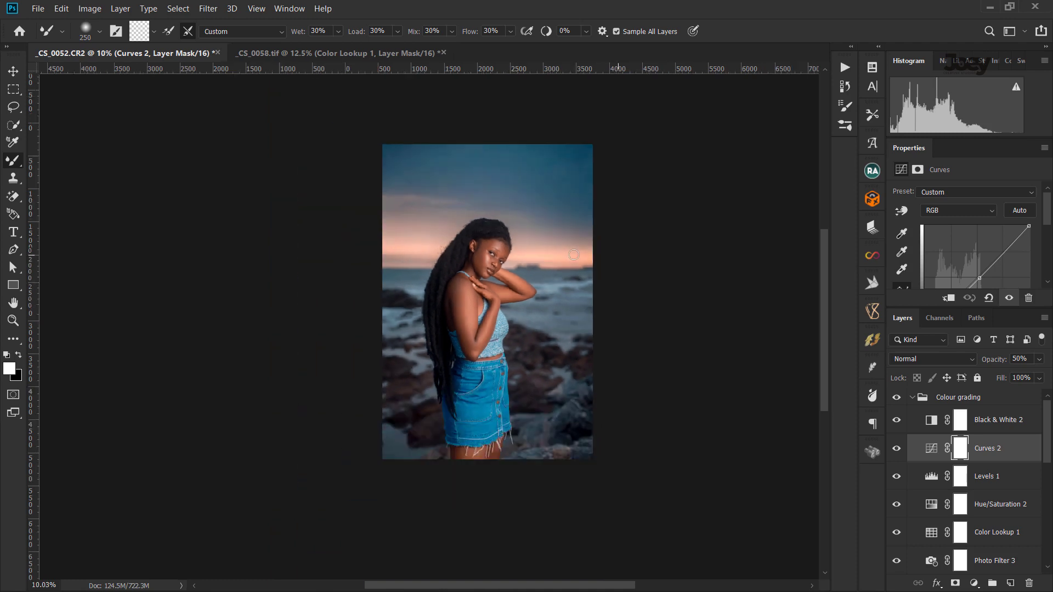
scroll(567, 251, up, 2)
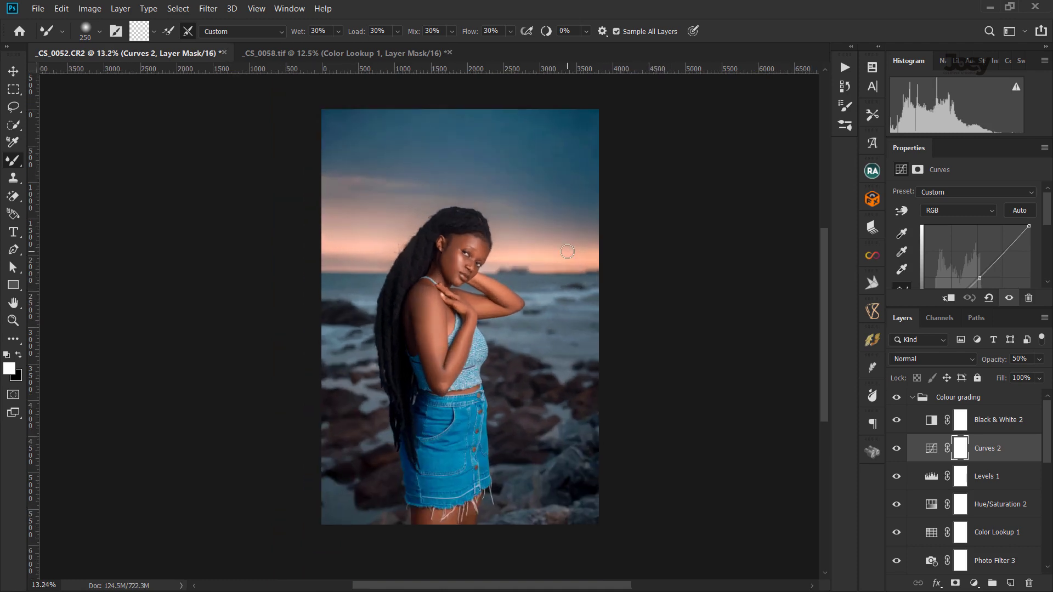
scroll(567, 251, up, 2)
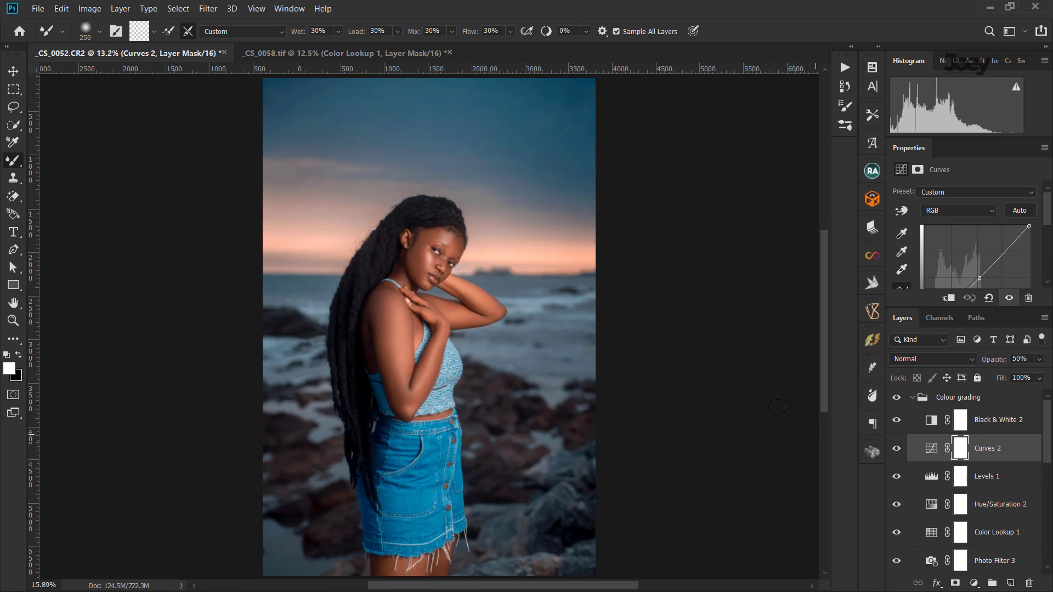
Compare the Colour grading group on and off, then set Levels 1 black input to 0.
click(912, 397)
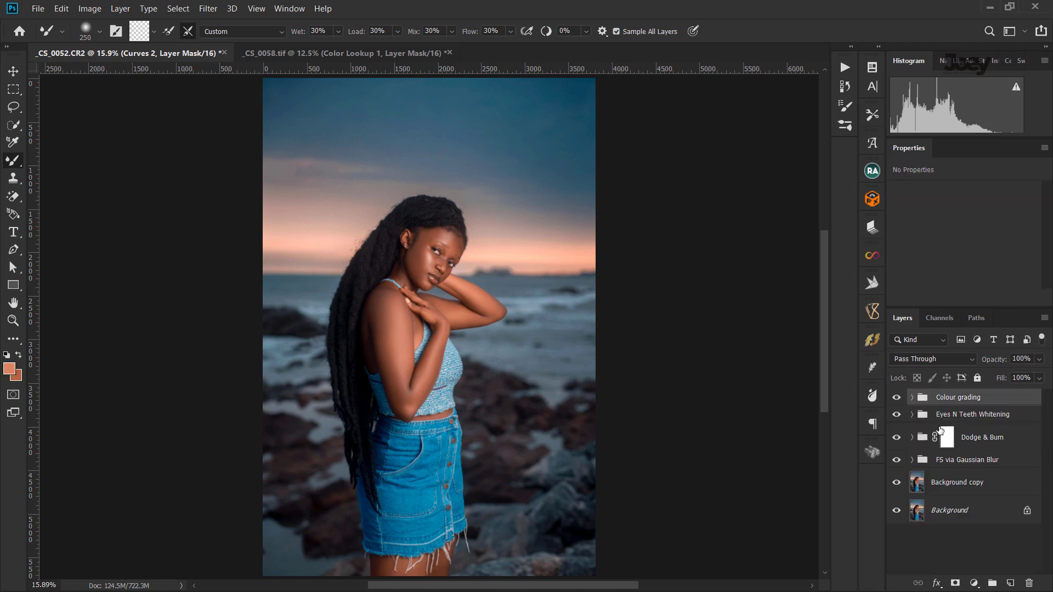
click(897, 397)
click(896, 397)
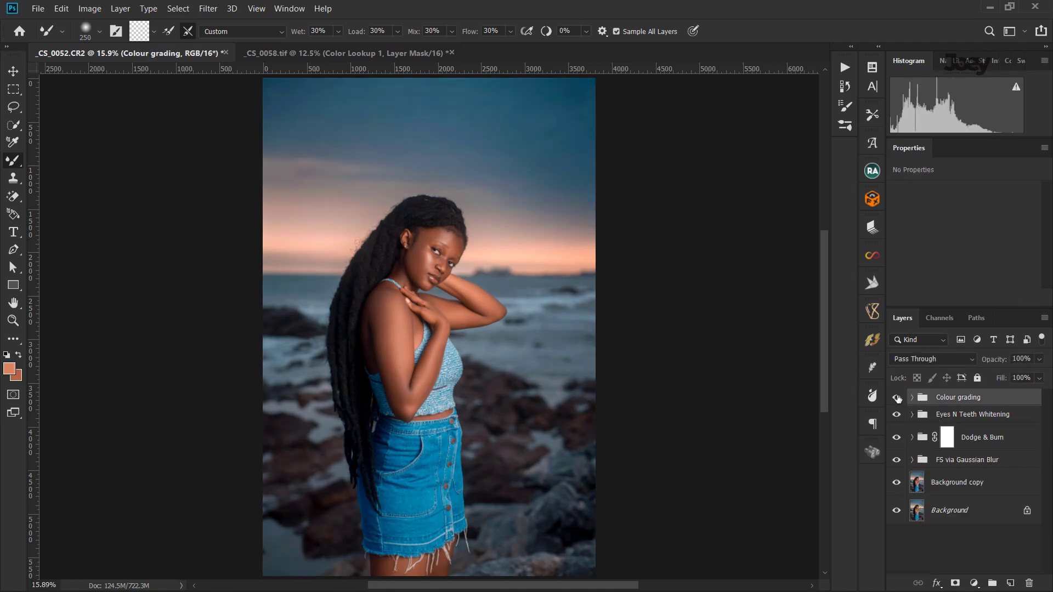
click(897, 397)
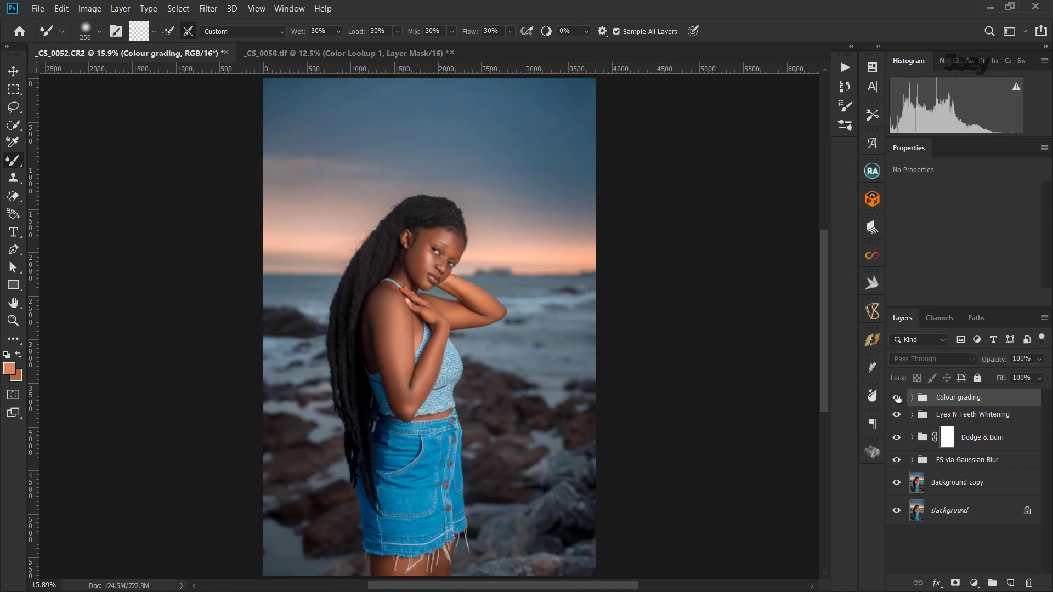
click(897, 396)
click(912, 397)
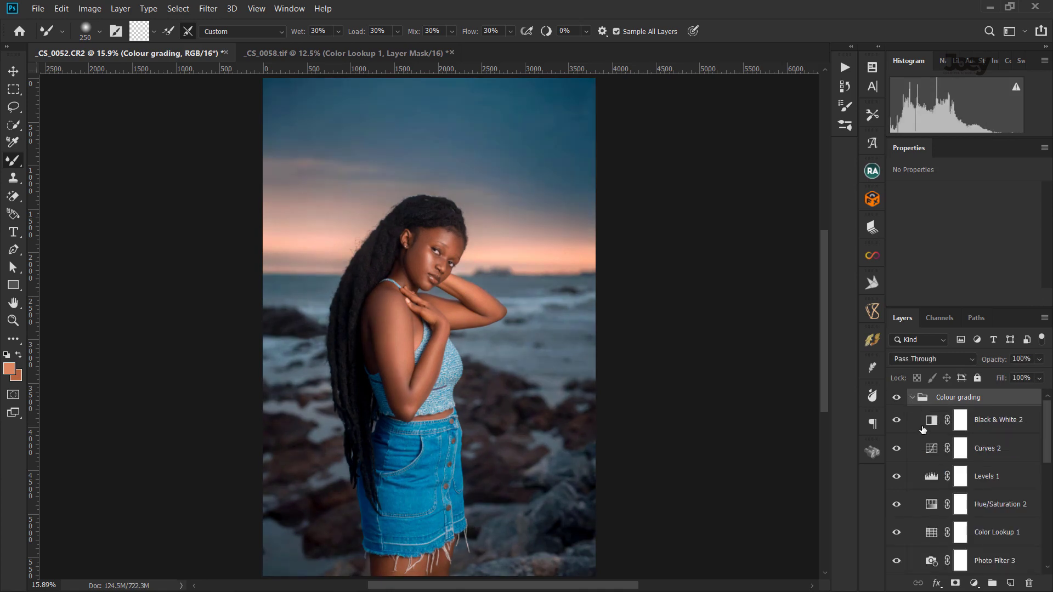
click(986, 476)
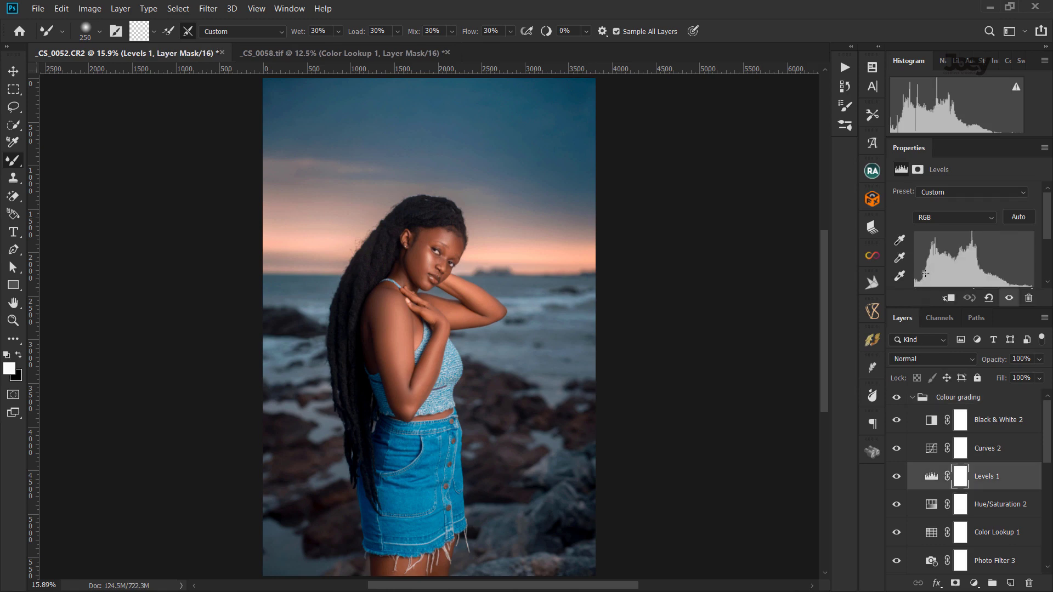
scroll(924, 273, down, 2)
drag(915, 270, 905, 268)
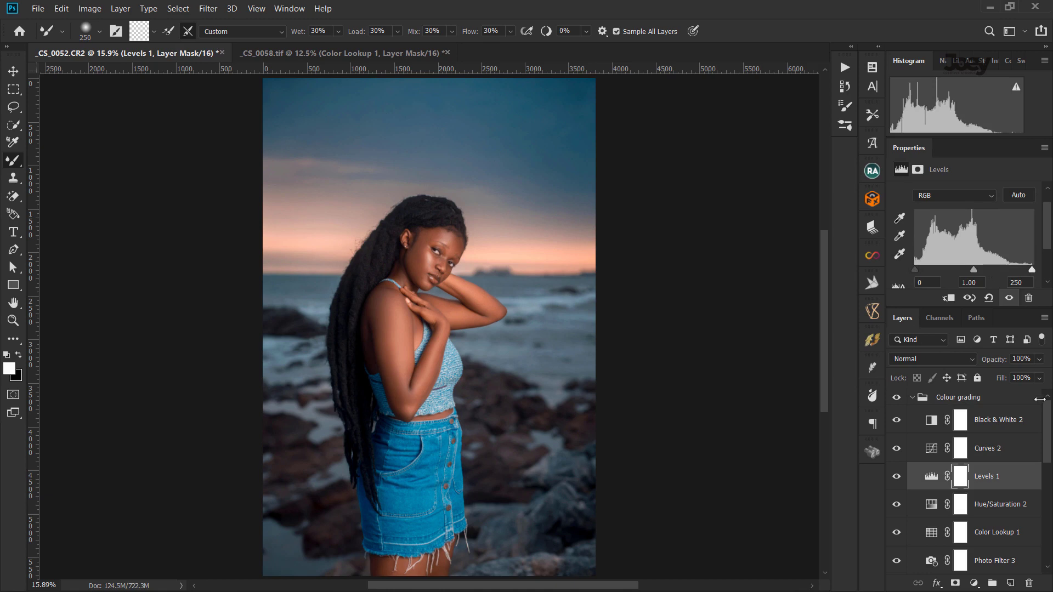
Lower Curves 2 to 30% opacity and collapse the Colour grading group.
click(1006, 448)
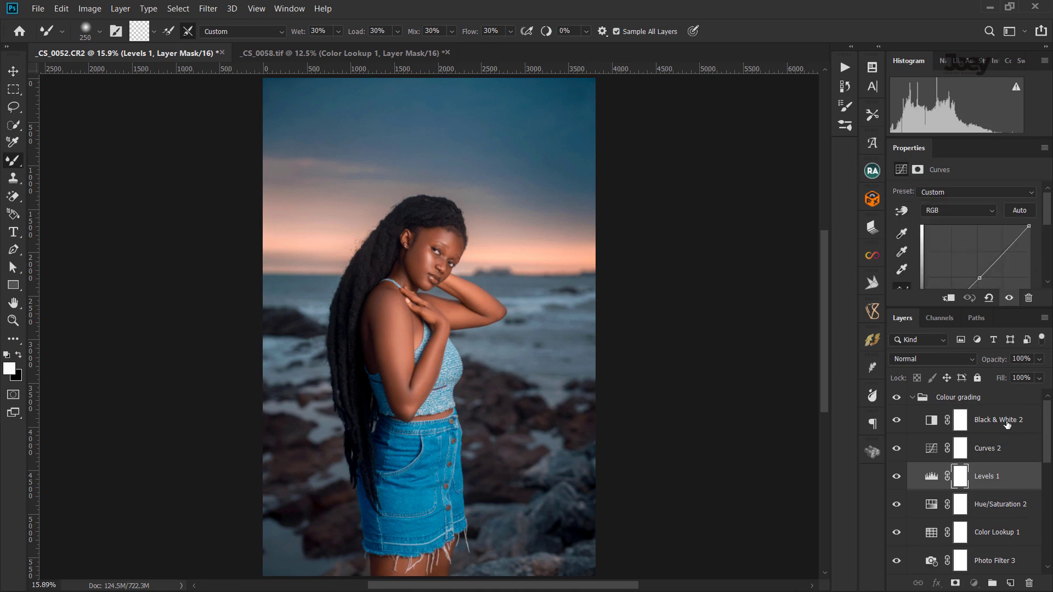
click(1009, 359)
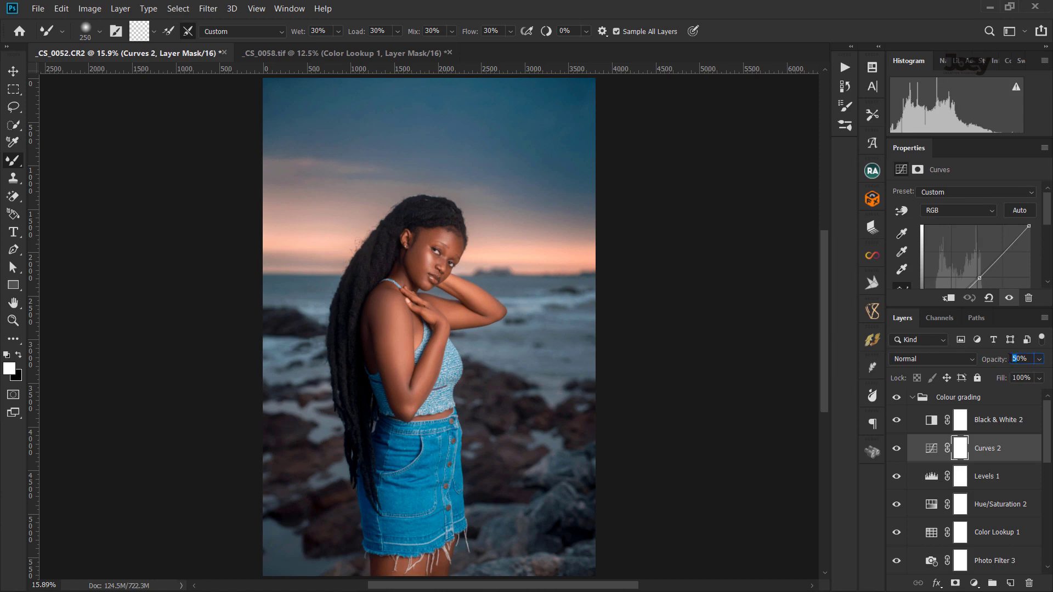
text(3)
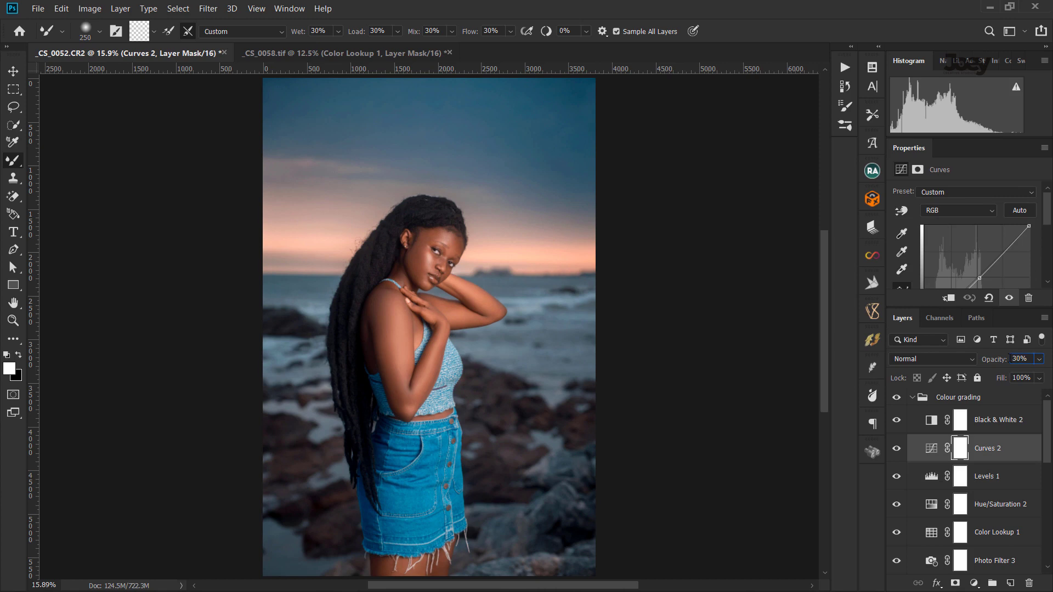
key(BackSpace)
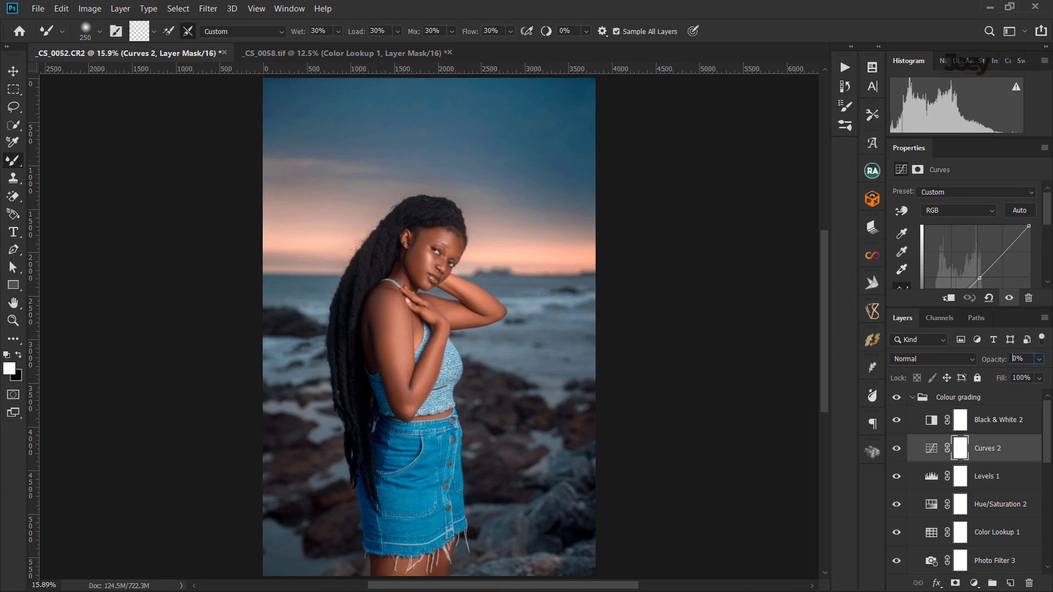
text(5)
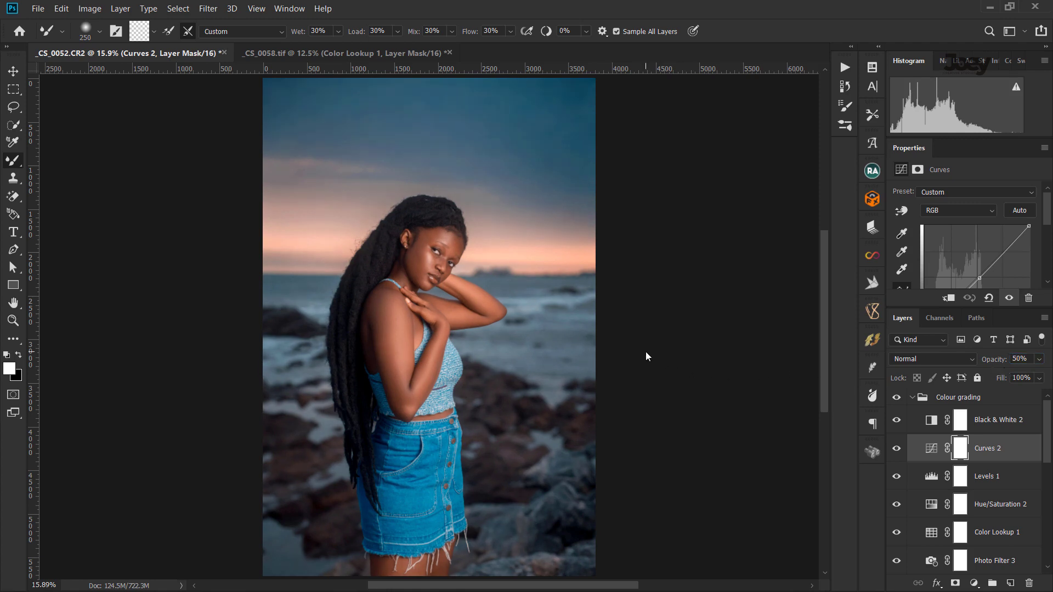
key(XF86MonBrightnessUp)
text(30)
key(Return)
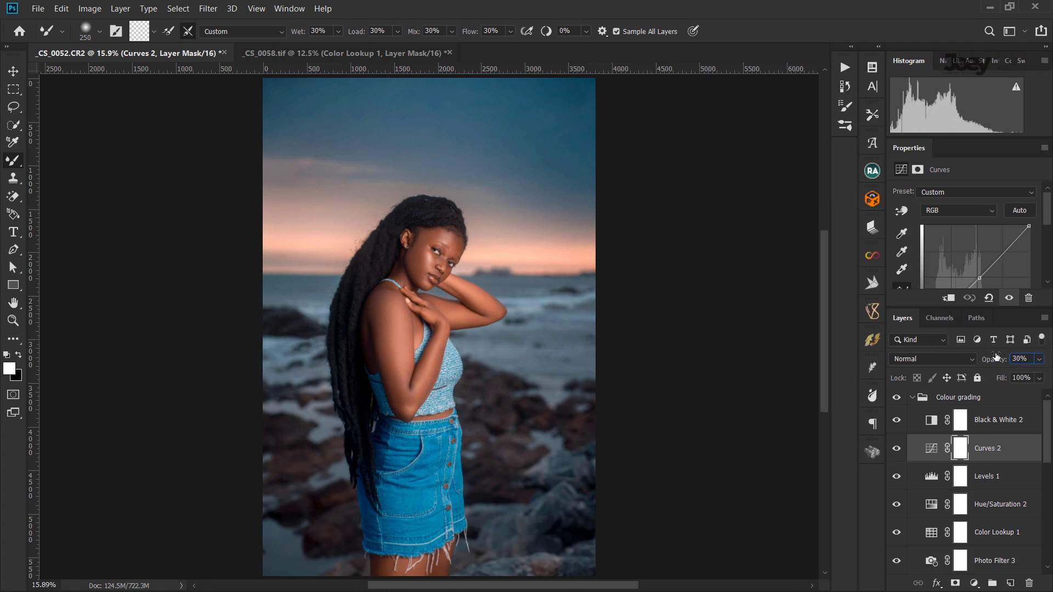
click(912, 398)
click(972, 510)
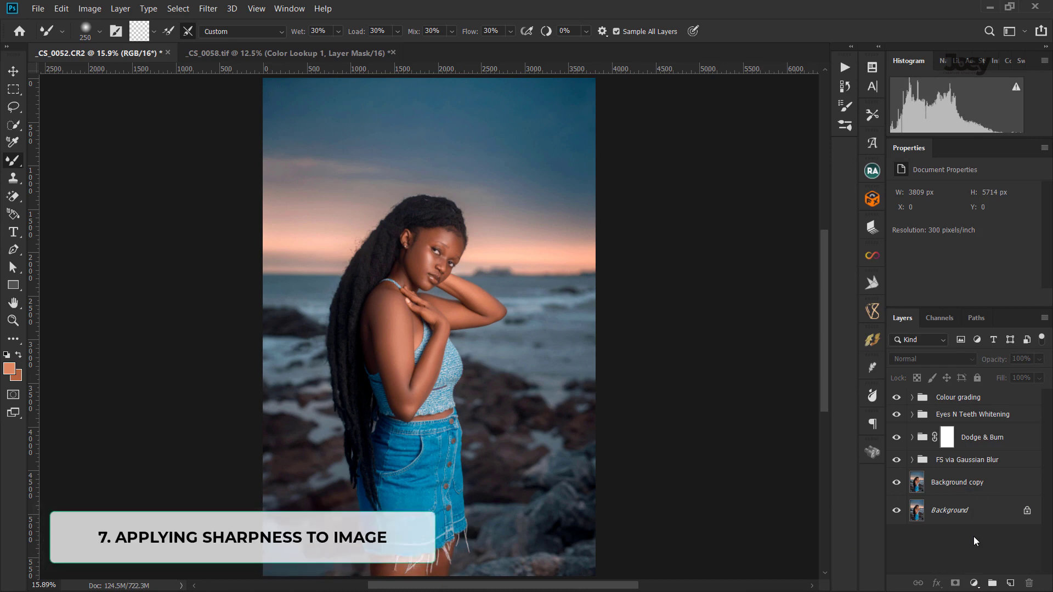
Stamp all visible layers into a new top Layer 1 via the Beauty Retouch actions.
click(872, 171)
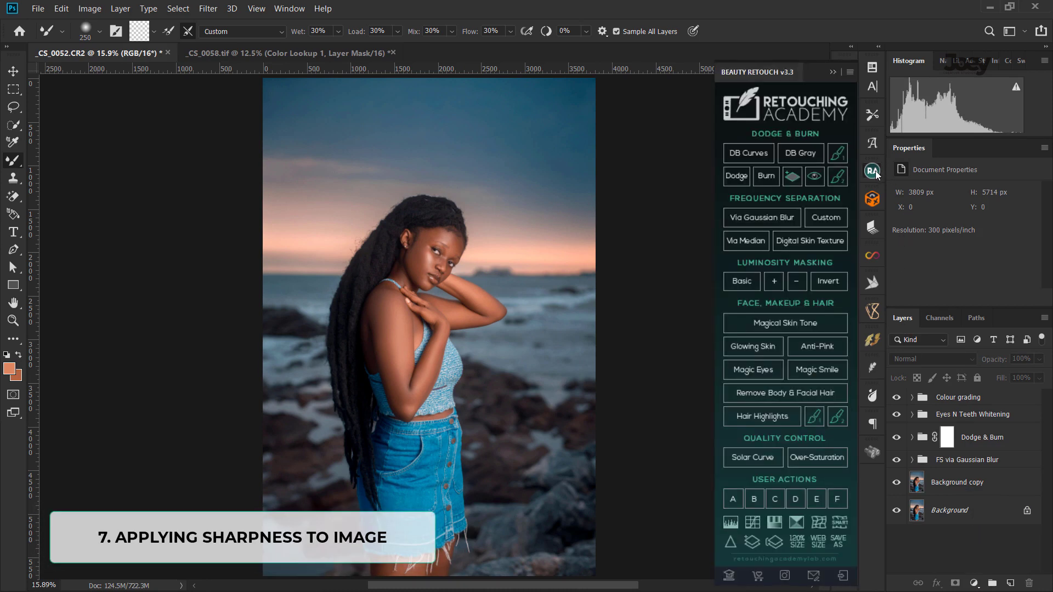
click(732, 546)
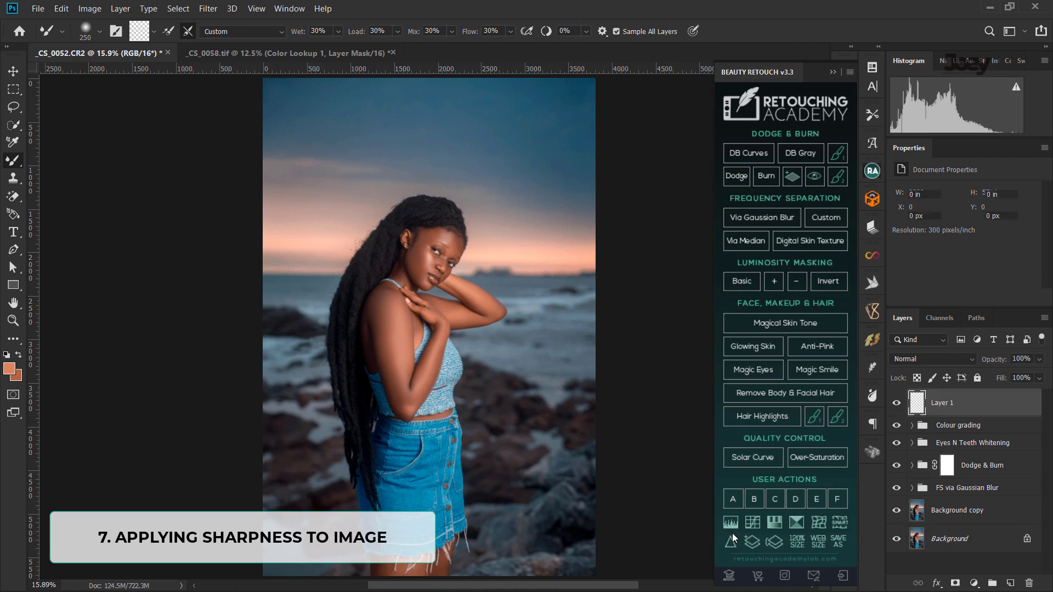
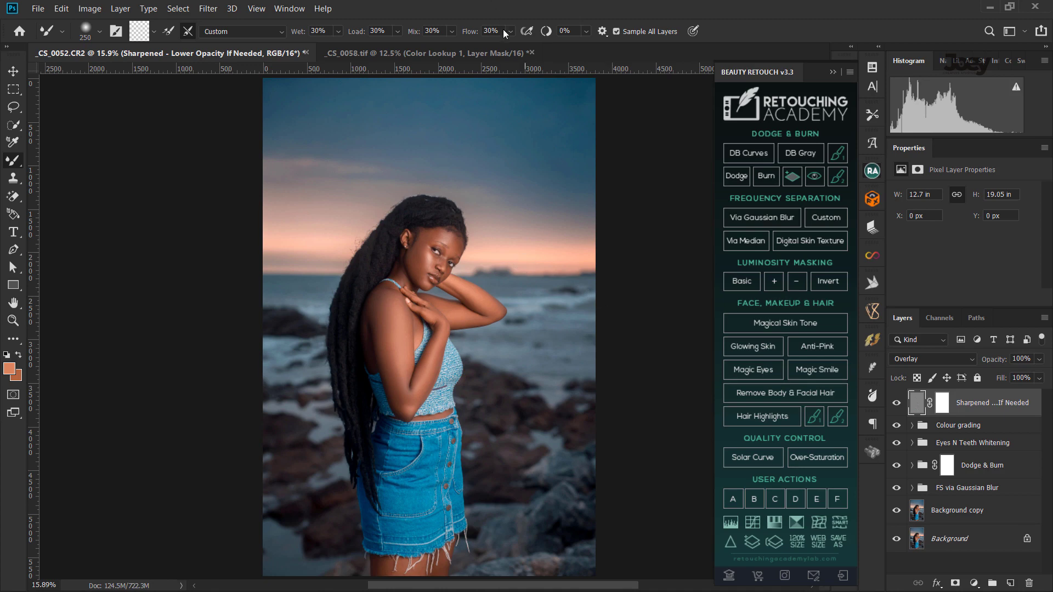
Scroll around the portrait and enlarge the brush with the ] key.
scroll(442, 254, up, 2)
scroll(442, 255, up, 2)
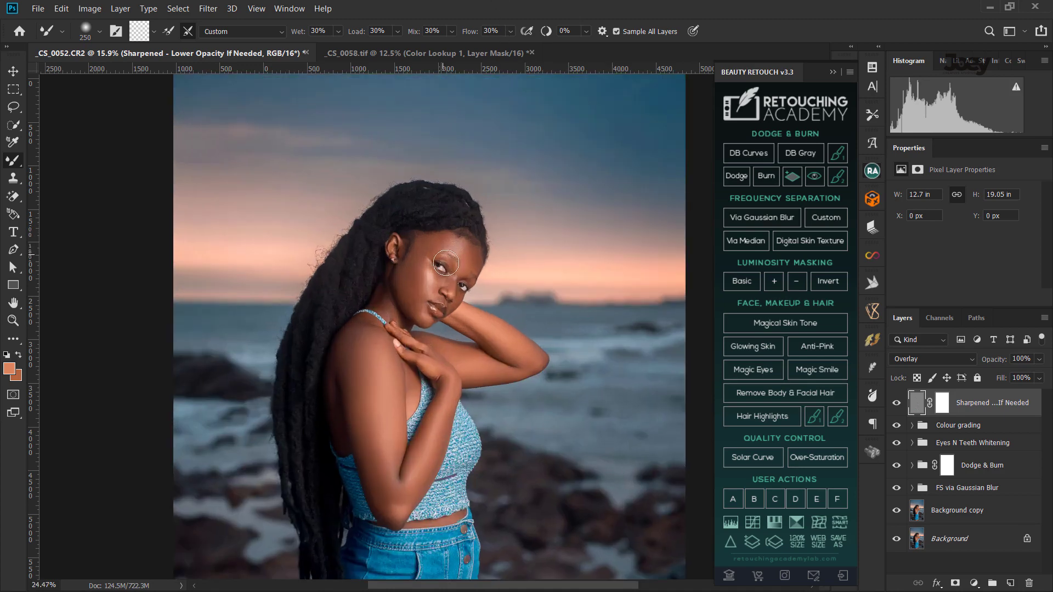
scroll(444, 263, up, 2)
scroll(446, 268, up, 2)
scroll(446, 278, up, 2)
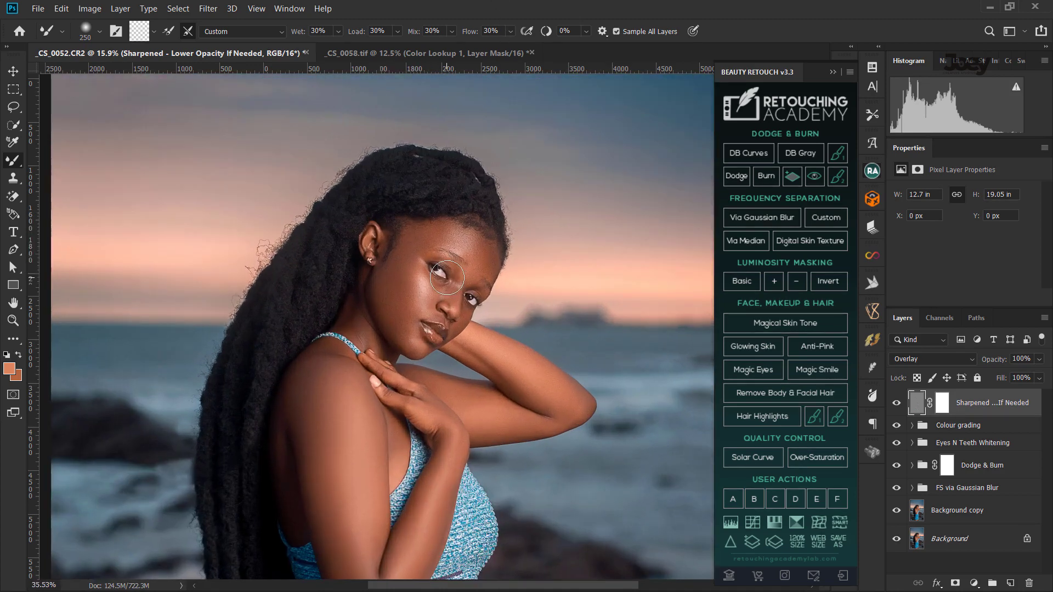
scroll(447, 278, up, 2)
scroll(447, 277, up, 3)
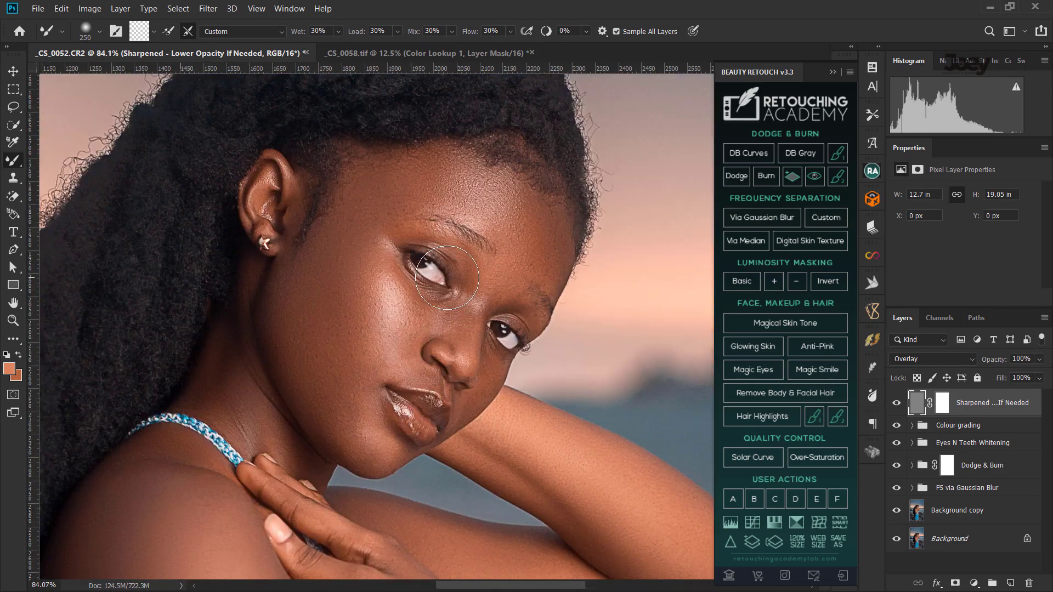
key(bracketright)
key(bracketright)
scroll(447, 278, up, 1)
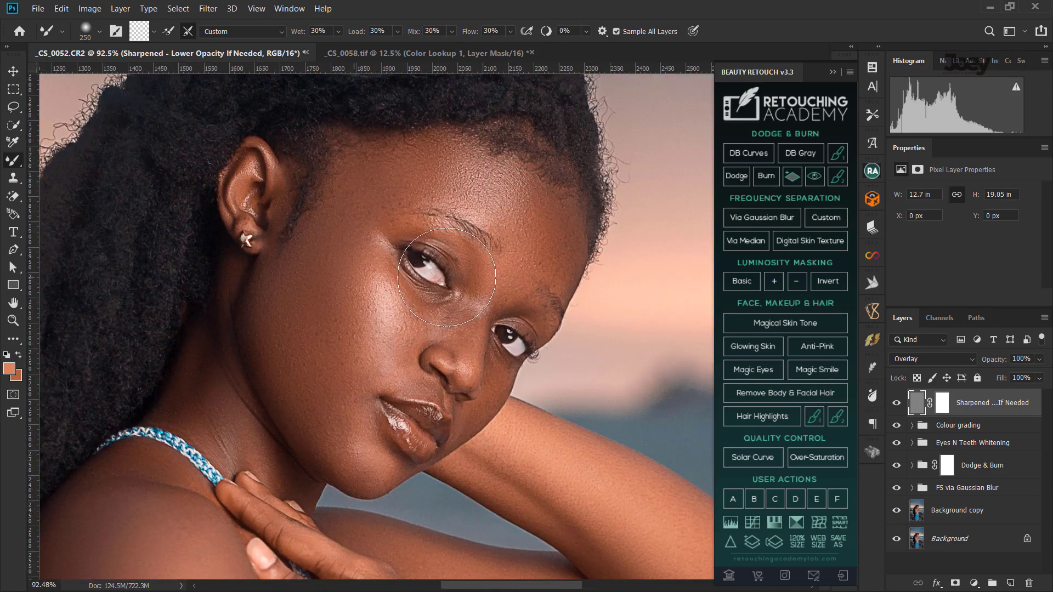
scroll(446, 277, down, 2)
scroll(446, 277, down, 2)
scroll(446, 277, down, 2)
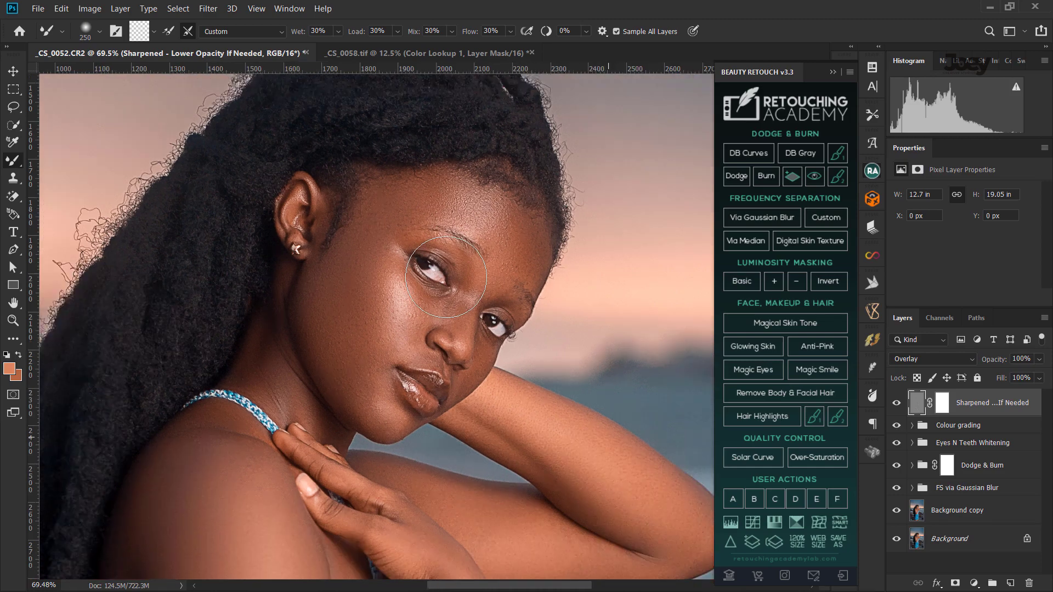
scroll(446, 277, down, 2)
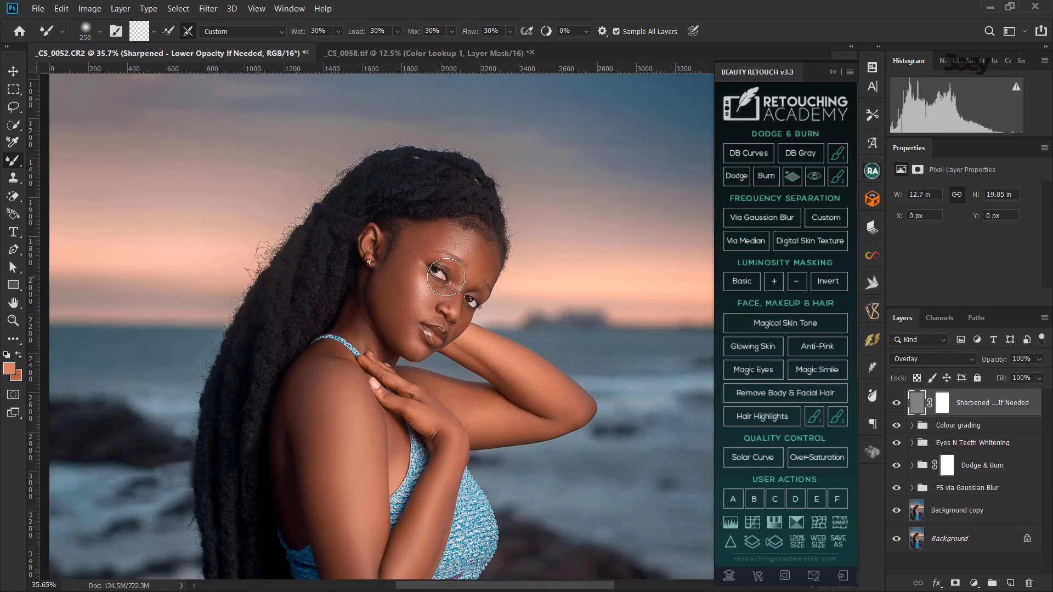
scroll(441, 272, down, 2)
scroll(439, 269, down, 2)
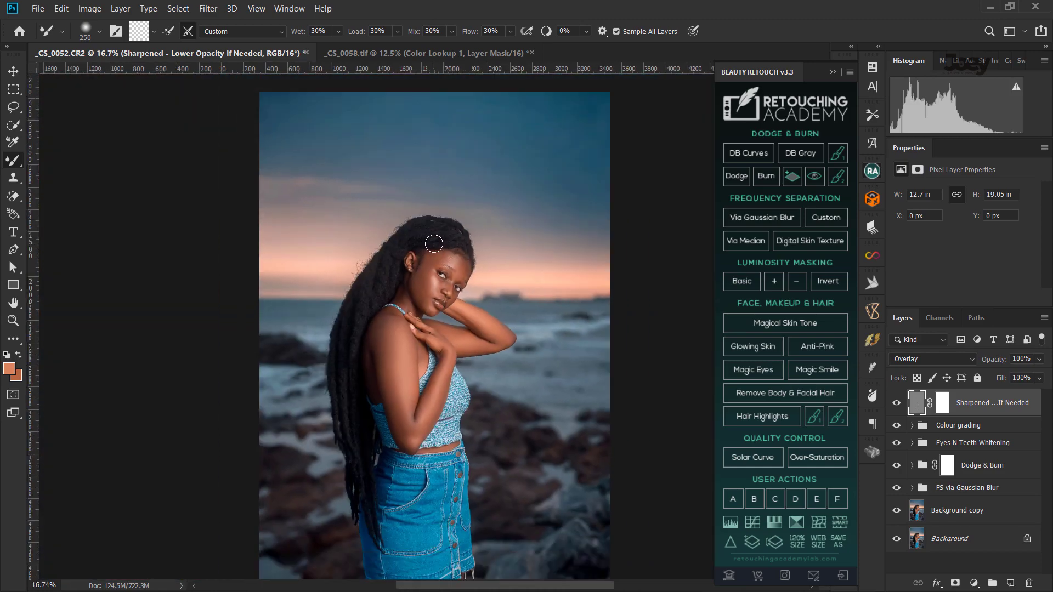
scroll(416, 307, down, 1)
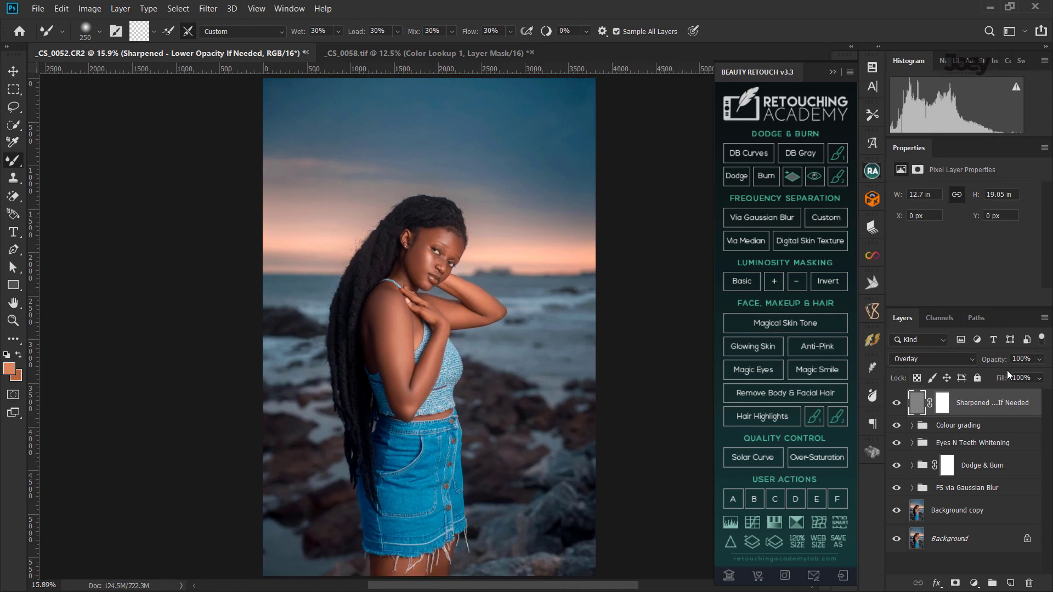
Lower the Sharpened layer to 40% opacity, toggle it to compare, and fit the image.
click(1021, 360)
text(70)
key(Return)
scroll(441, 244, up, 2)
scroll(442, 244, up, 2)
scroll(441, 247, up, 2)
scroll(441, 249, up, 2)
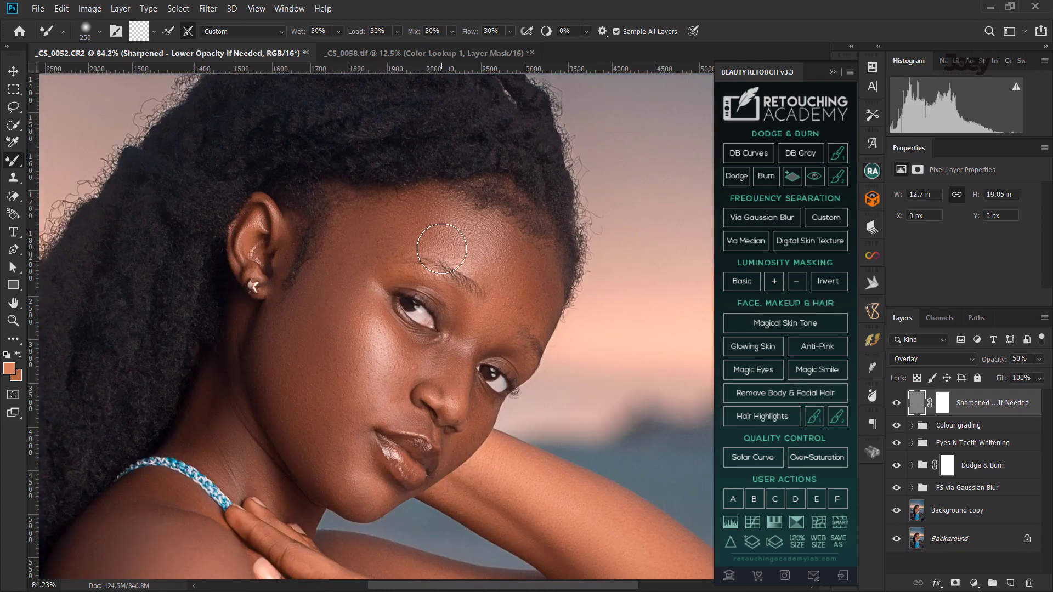
click(895, 406)
click(894, 405)
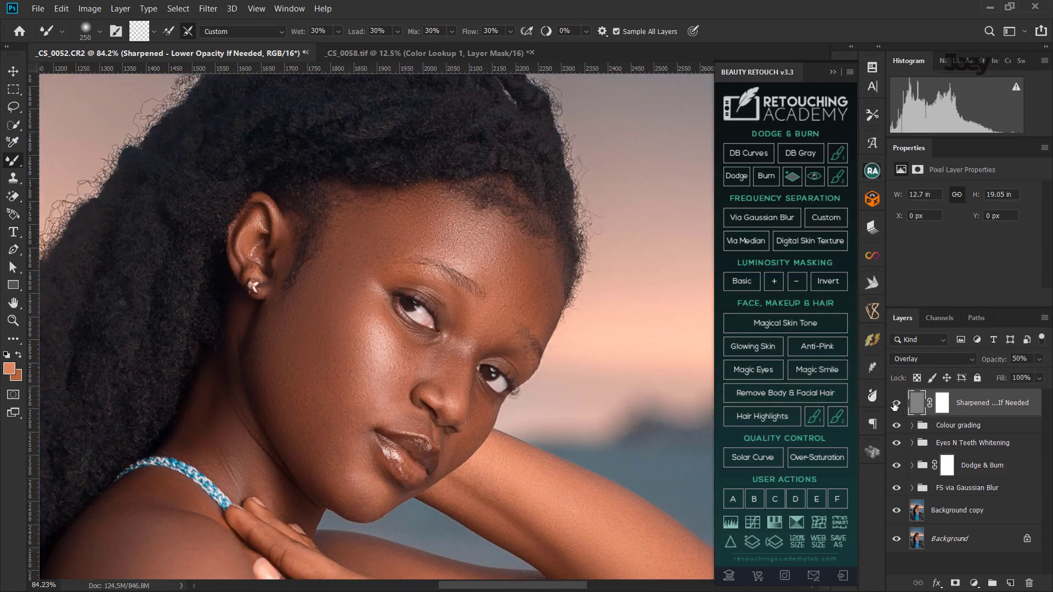
scroll(538, 355, down, 1)
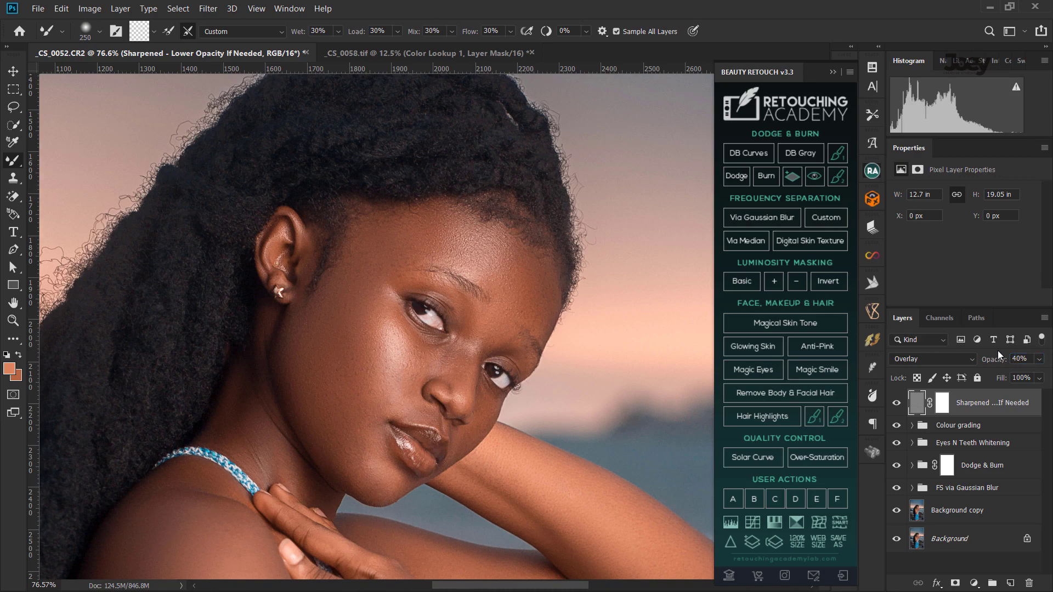
key(ctrl+0)
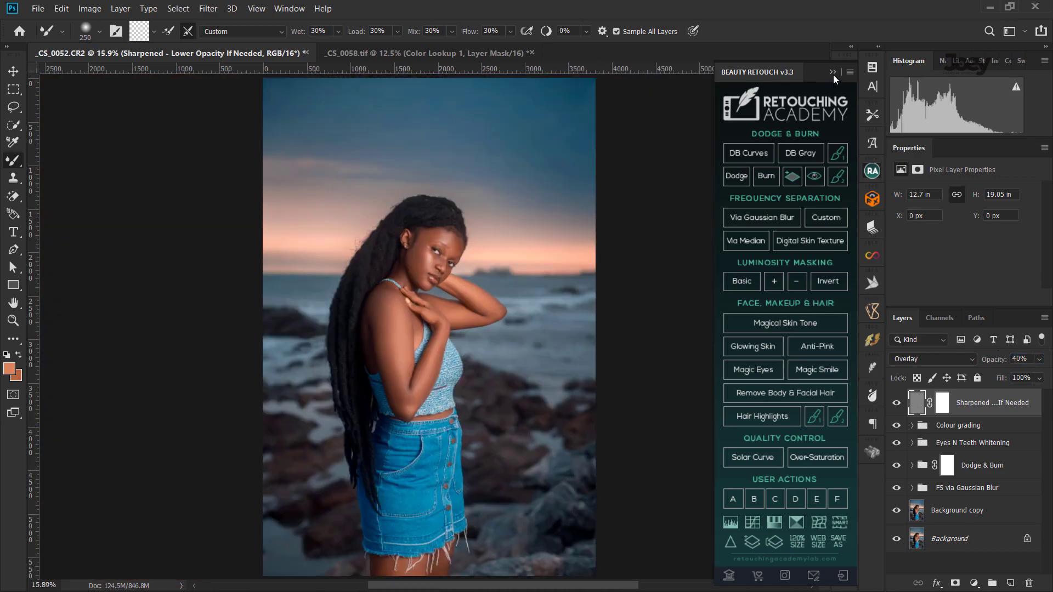
Drag the joey-logo layer from _CS_0058.tif into the _CS_0052.CR2 portrait.
click(832, 75)
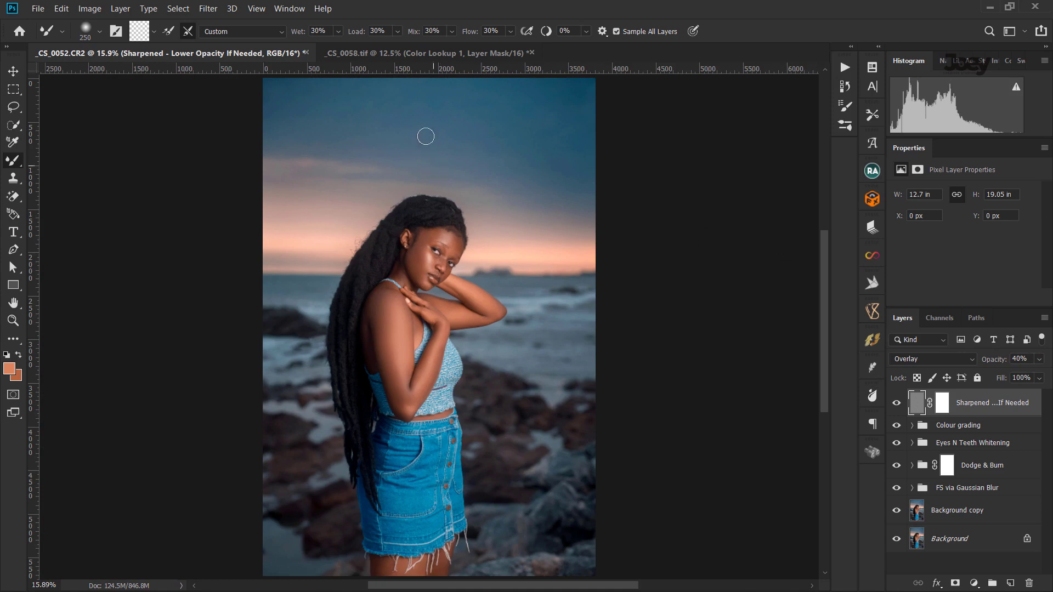
click(438, 53)
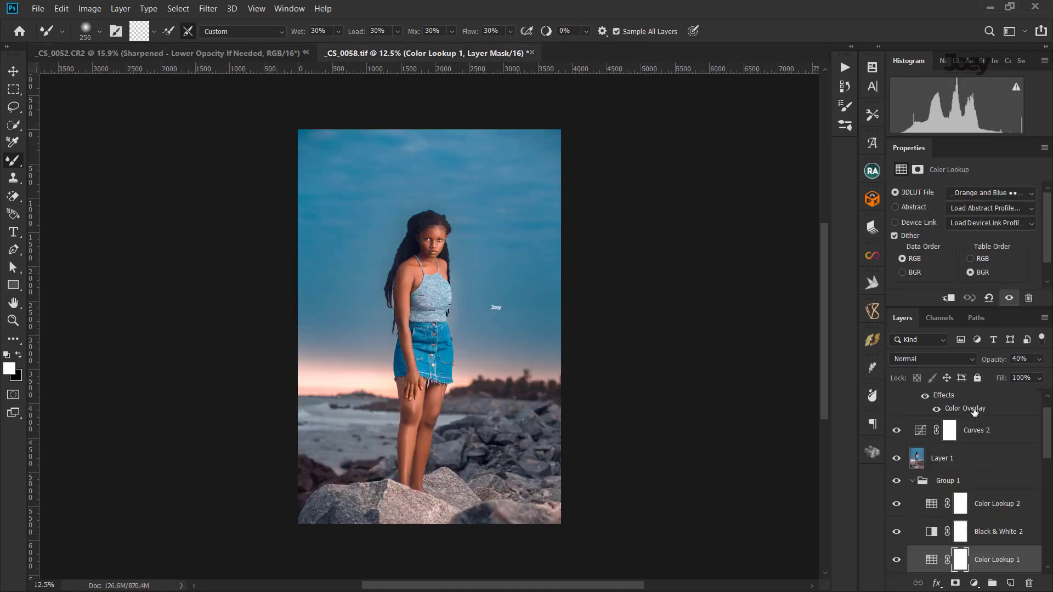
scroll(974, 411, up, 1)
click(966, 408)
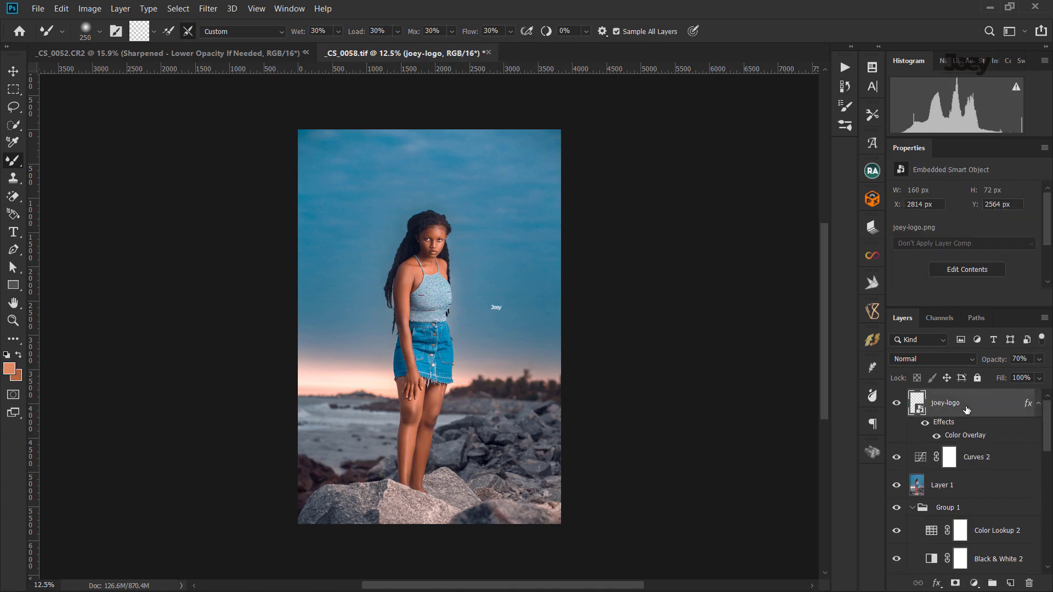
drag(966, 410, 249, 53)
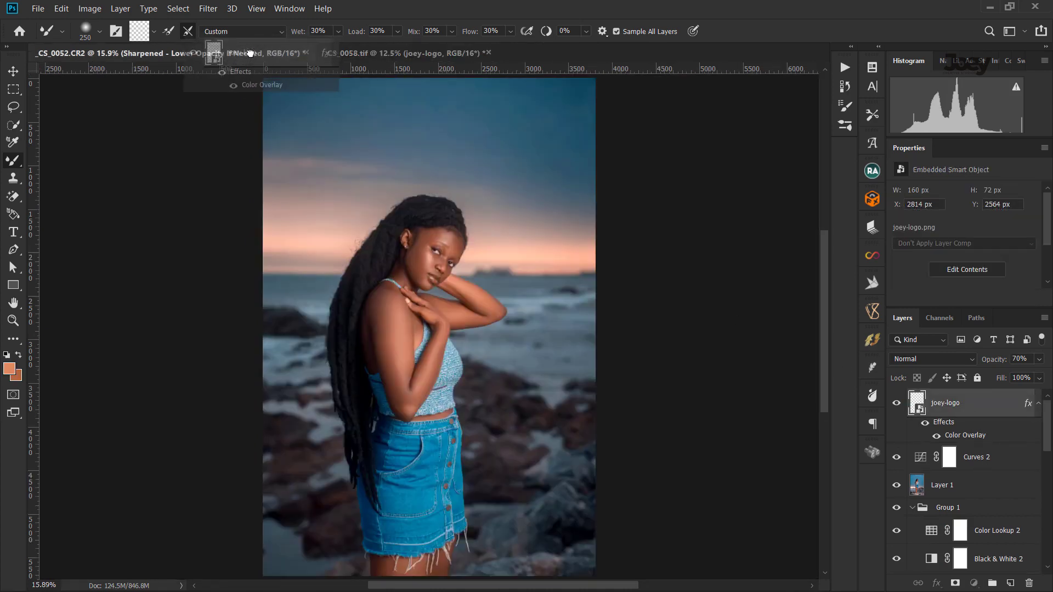
drag(250, 53, 509, 390)
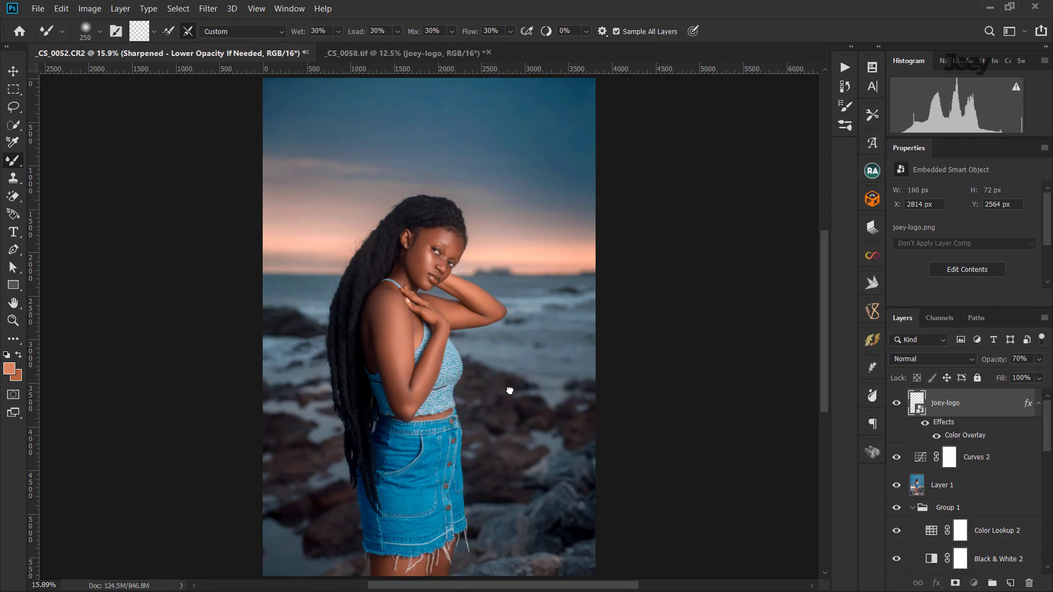
Move the logo down onto the rocks and set its opacity to 80%.
click(21, 71)
scroll(549, 416, up, 3)
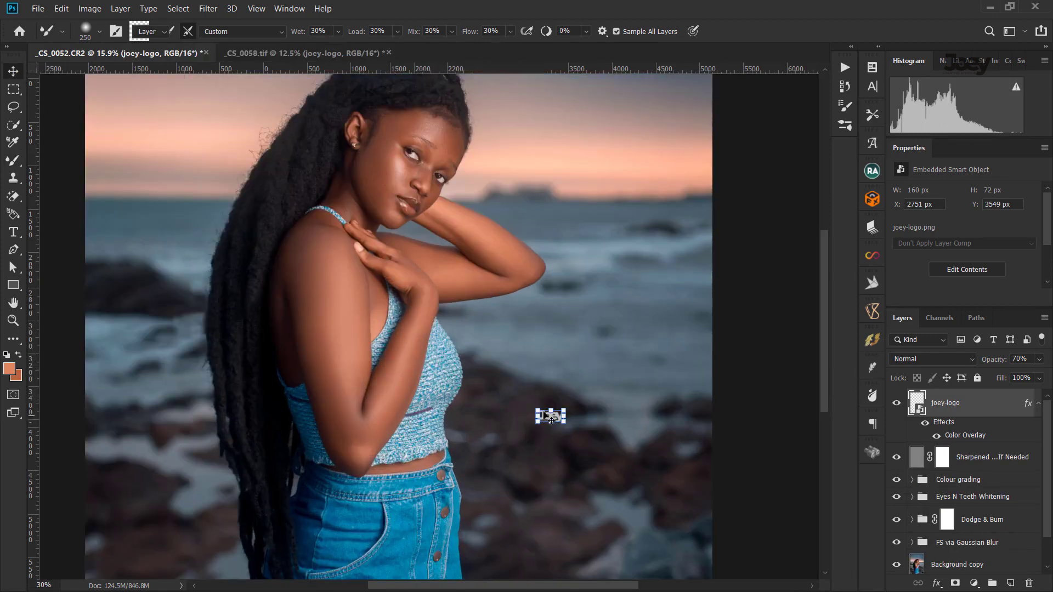
scroll(546, 414, up, 1)
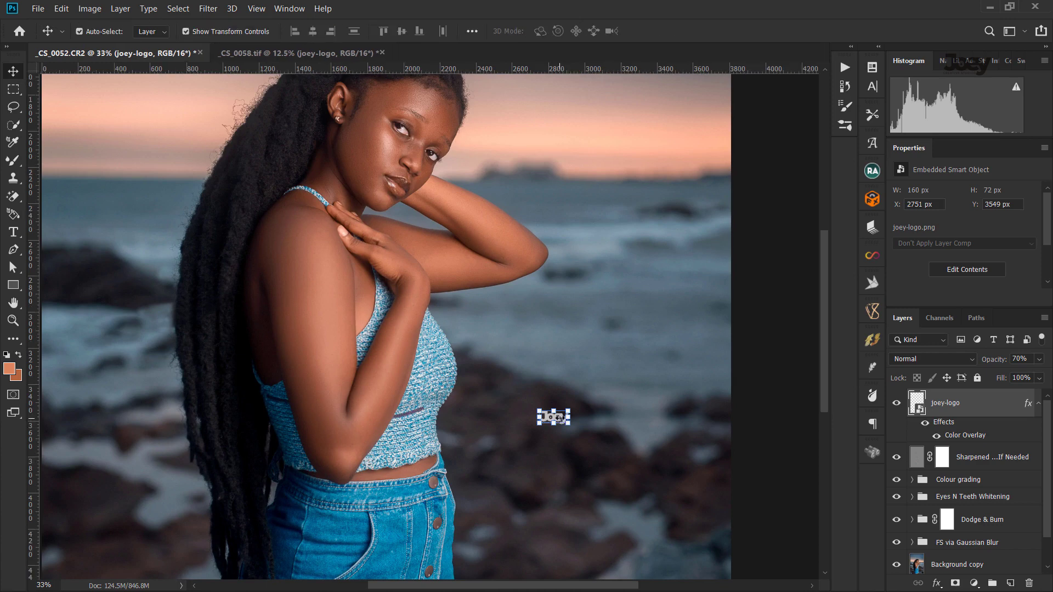
scroll(559, 417, up, 1)
scroll(560, 418, up, 1)
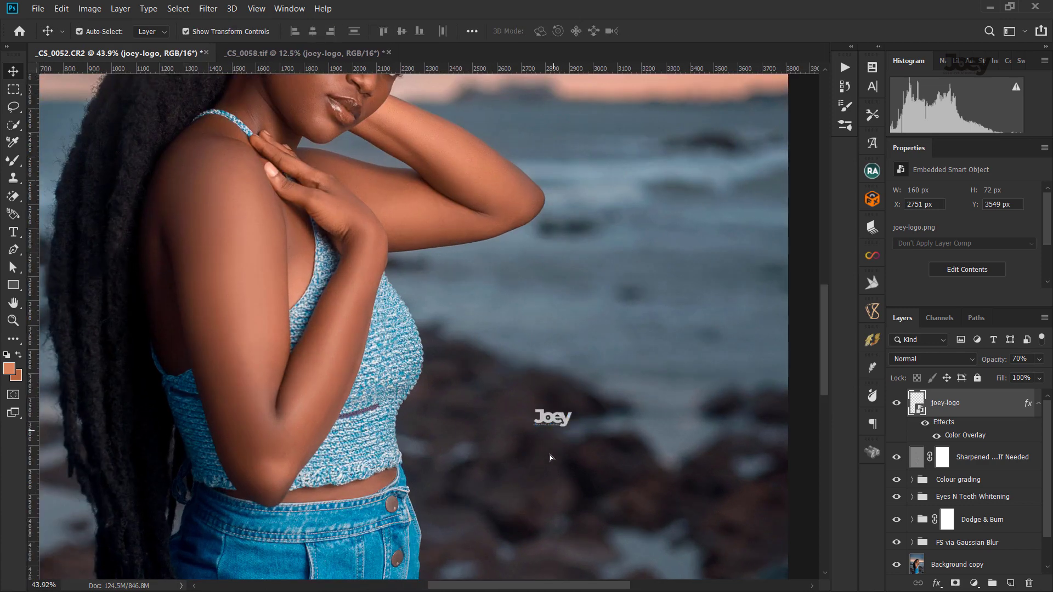
drag(561, 419, 546, 490)
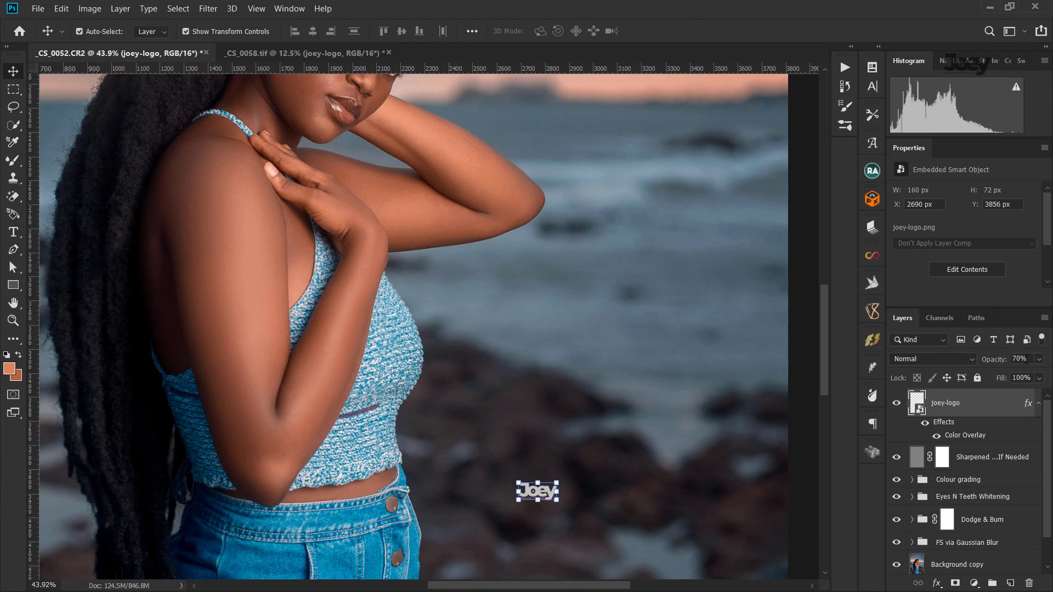
click(983, 355)
text(80)
key(Return)
key(ctrl+0)
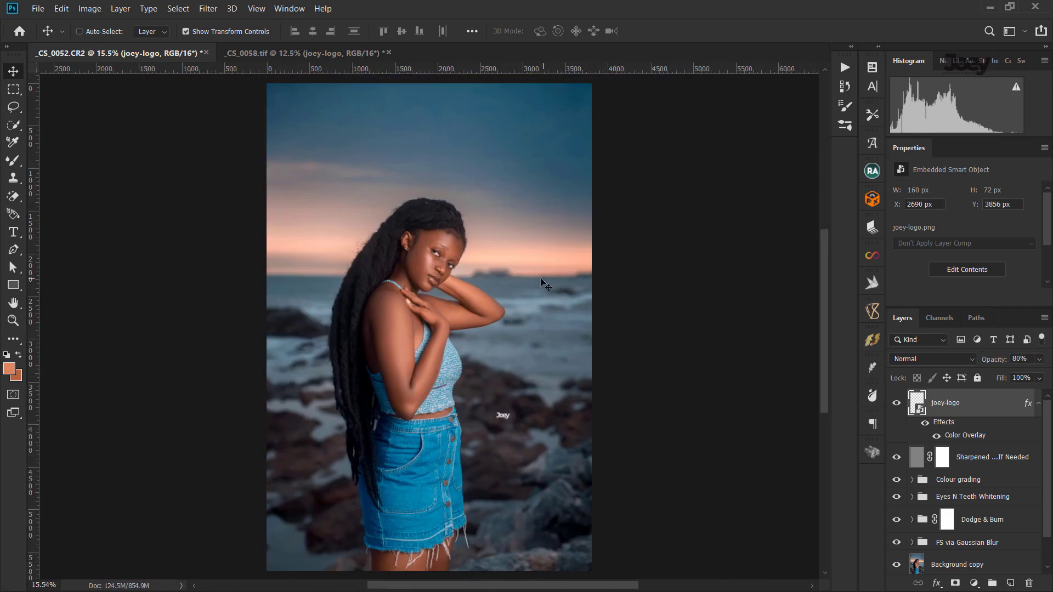
Launch File > Export > Save for Web (Legacy) for the fitted portrait.
key(ctrl+0)
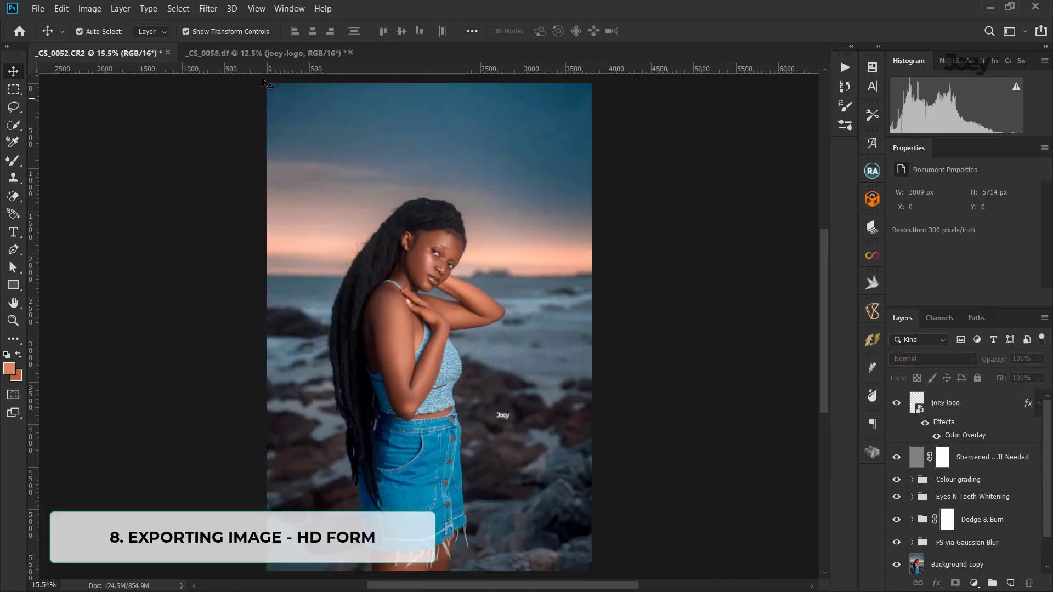
click(39, 8)
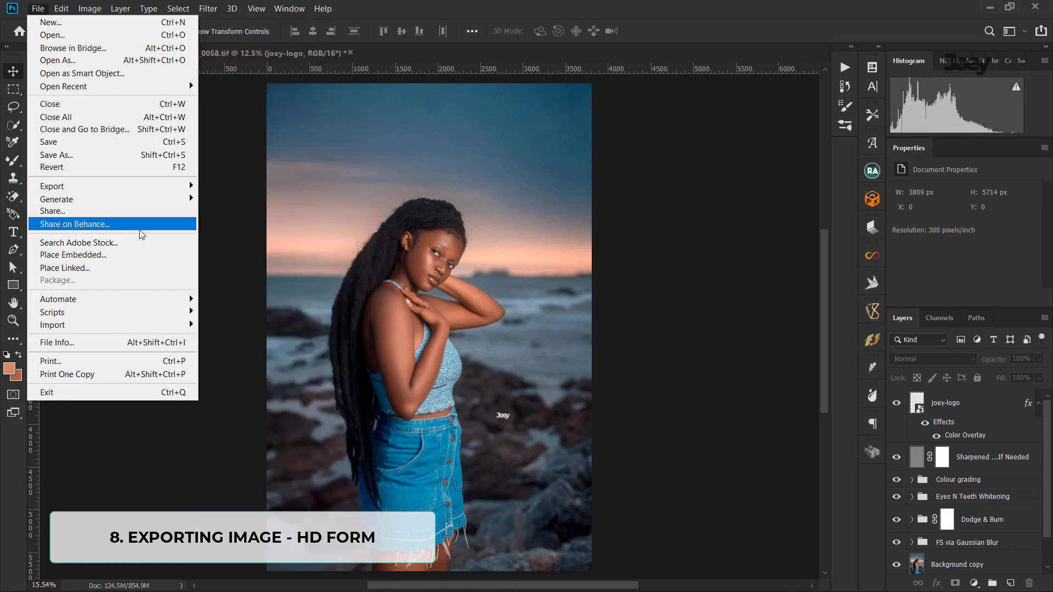
click(408, 5)
click(38, 8)
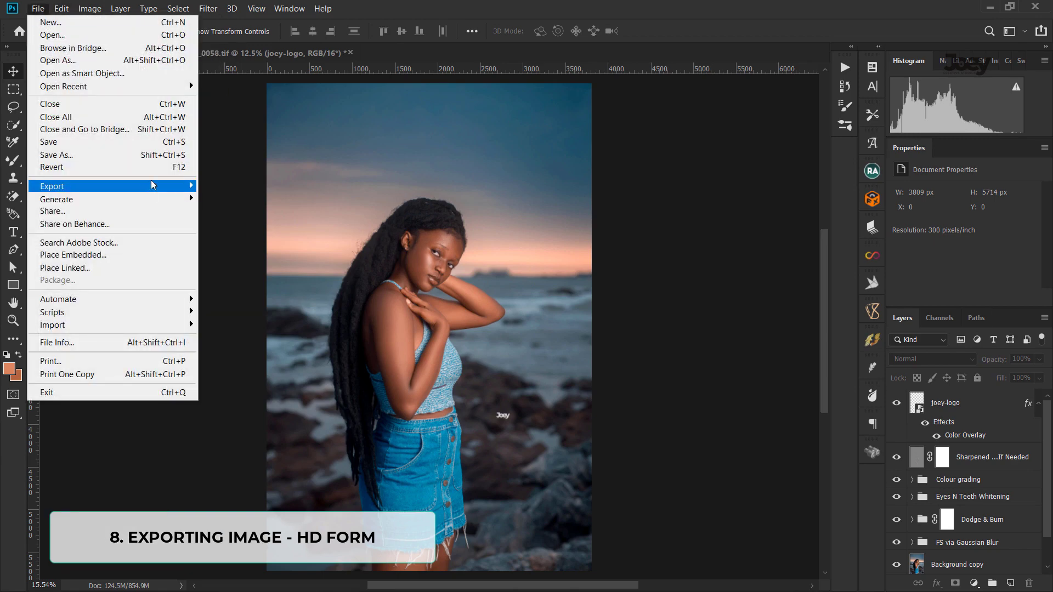
mouse_move(51, 186)
click(250, 236)
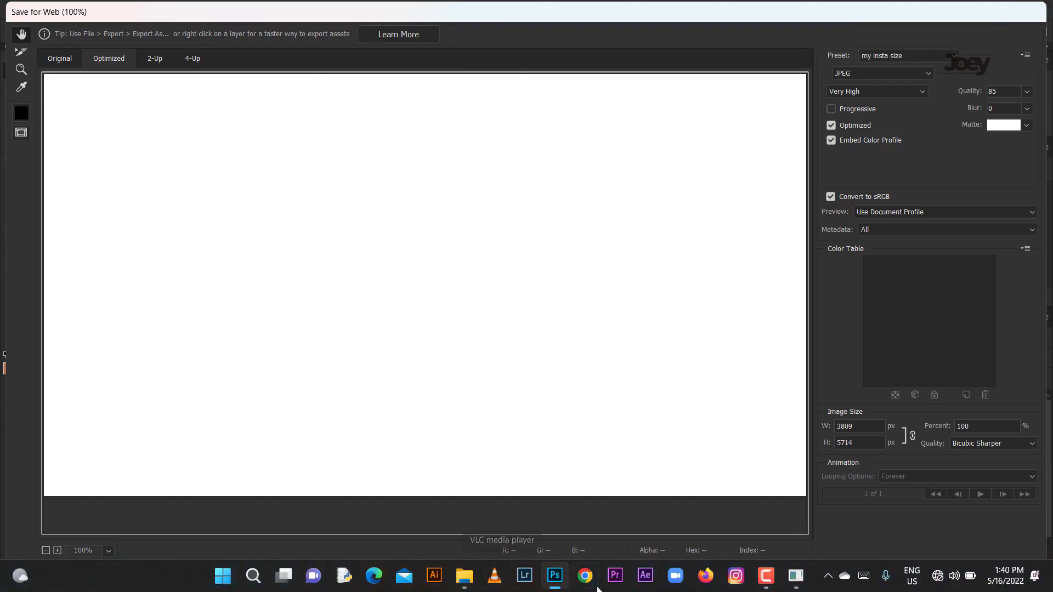
mouse_move(794, 576)
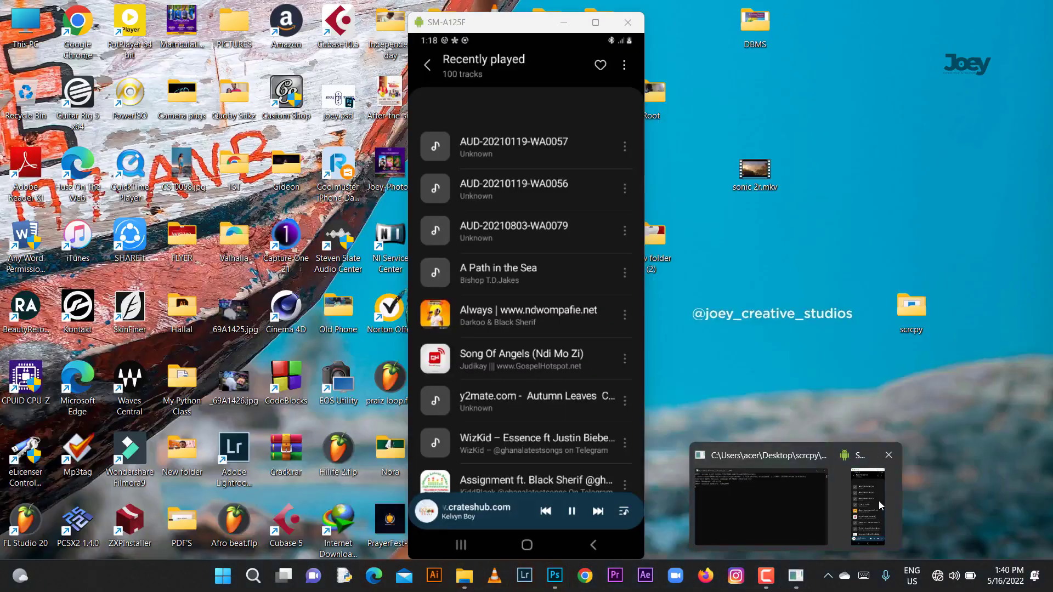
On the mirrored phone, skip repeatedly to the next track, past Kojosese, to a later song.
click(878, 501)
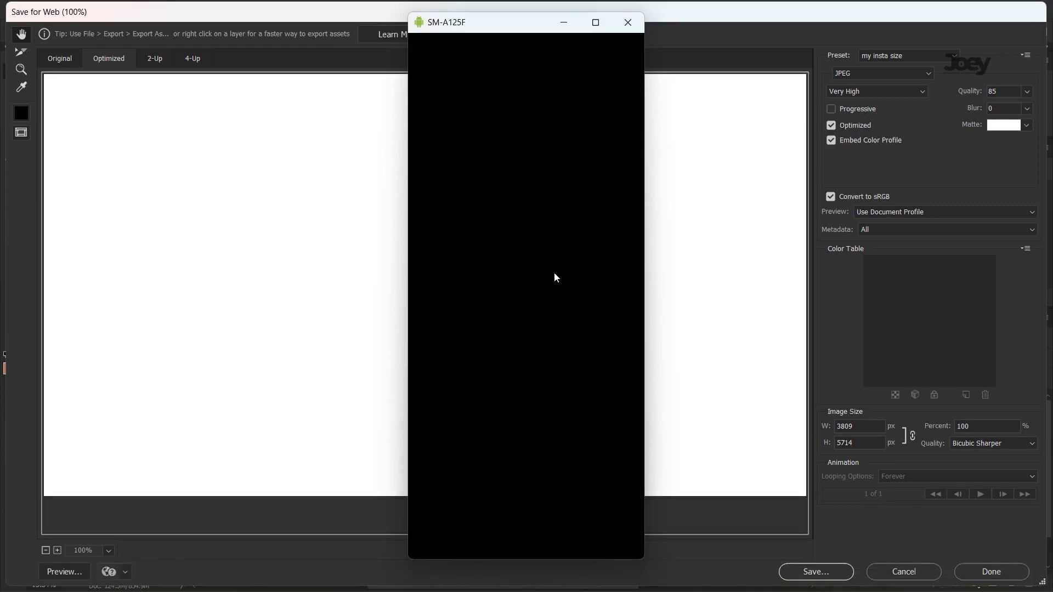
scroll(554, 272, up, 5)
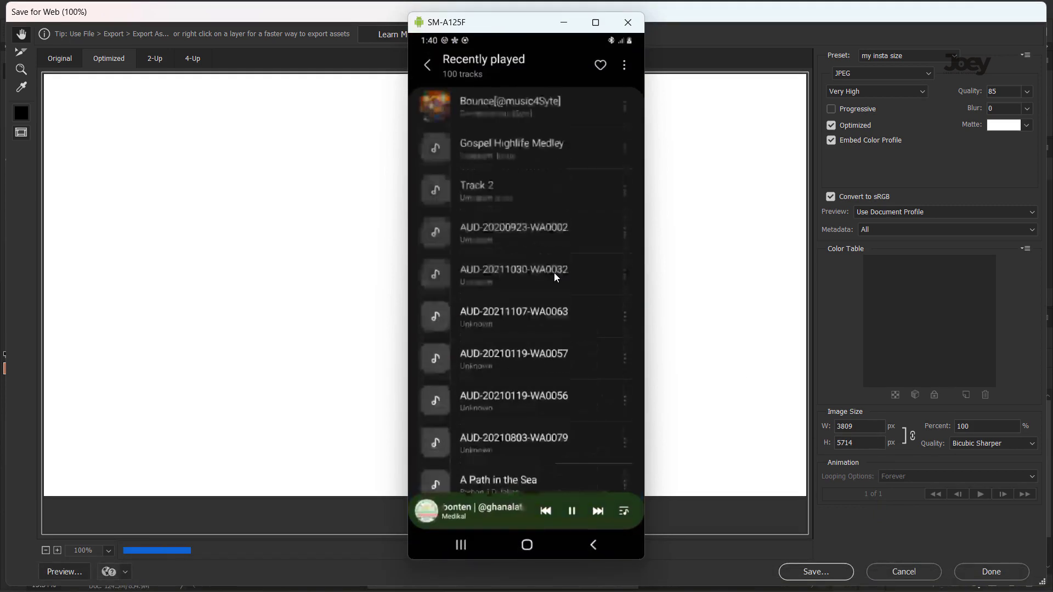
scroll(531, 311, down, 5)
scroll(531, 311, down, 5)
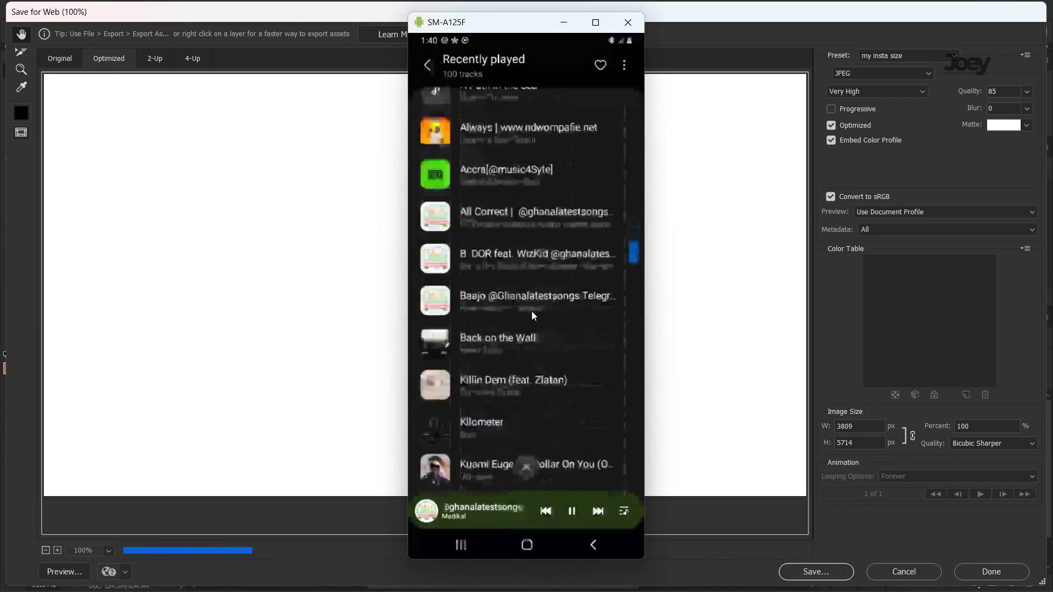
click(597, 510)
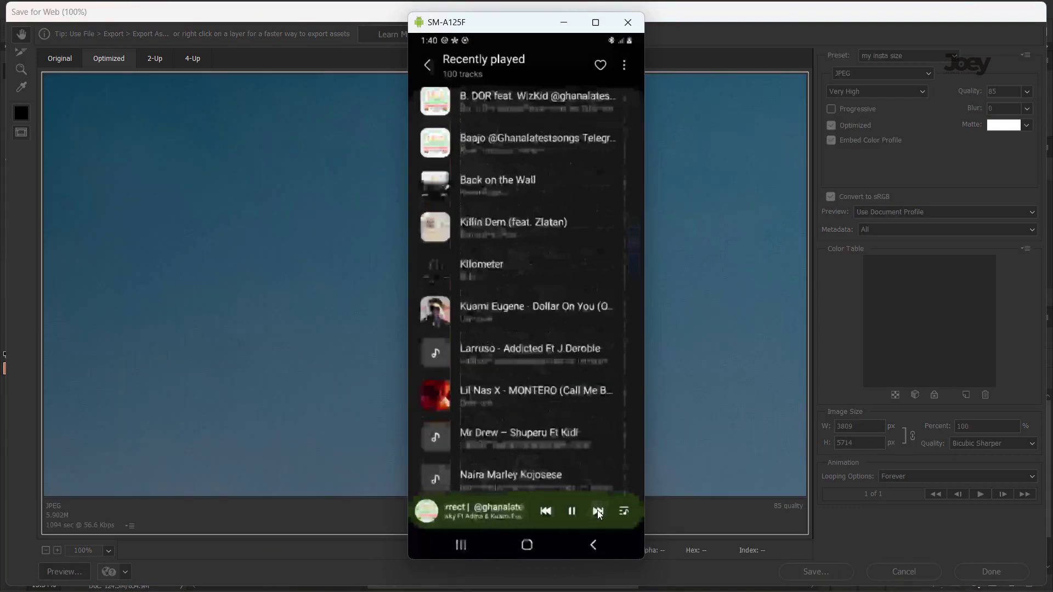
click(597, 510)
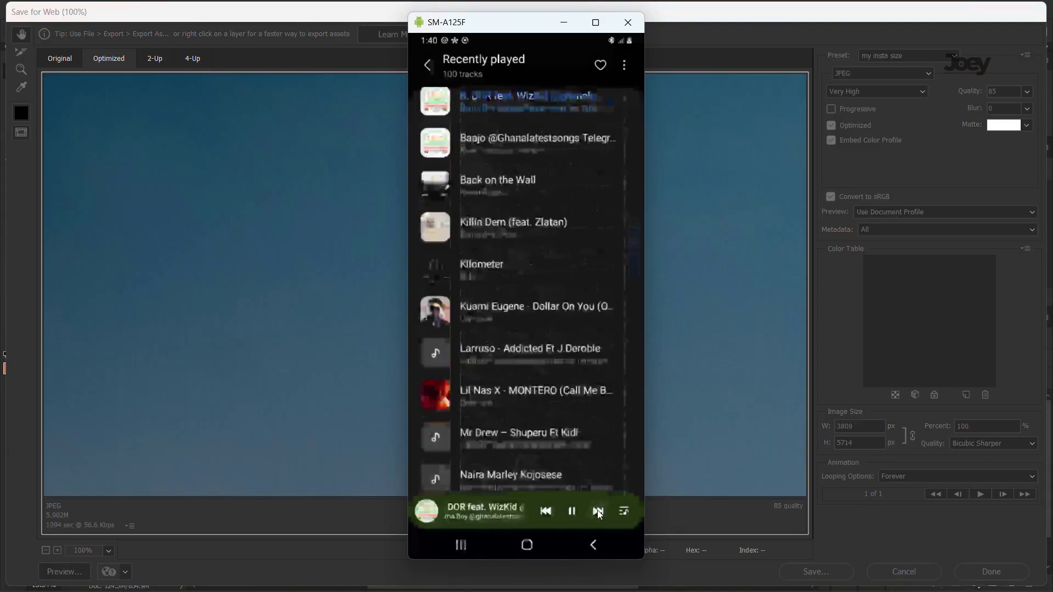
click(597, 510)
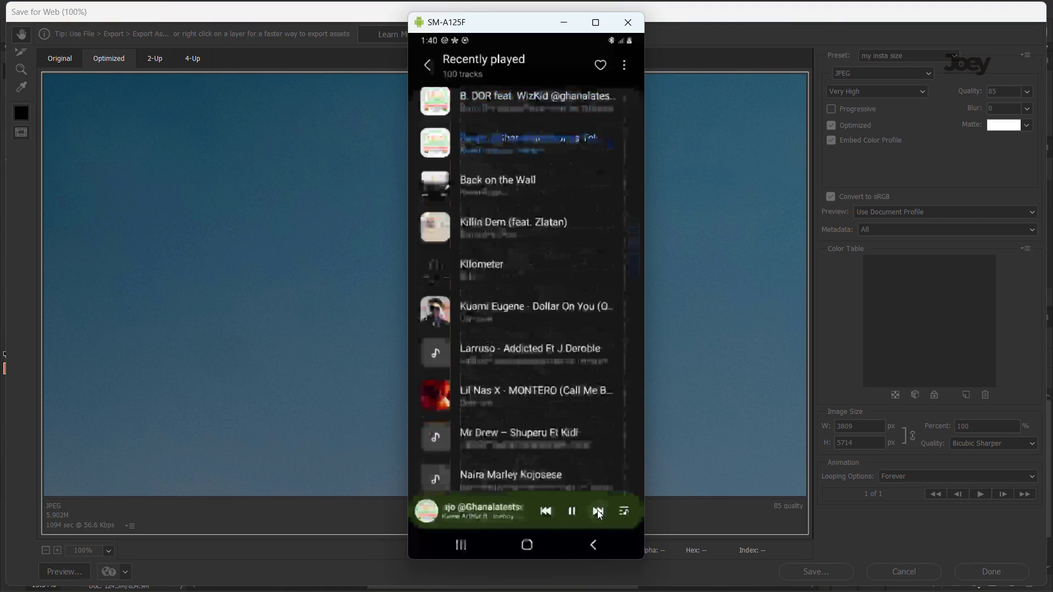
click(597, 509)
click(597, 510)
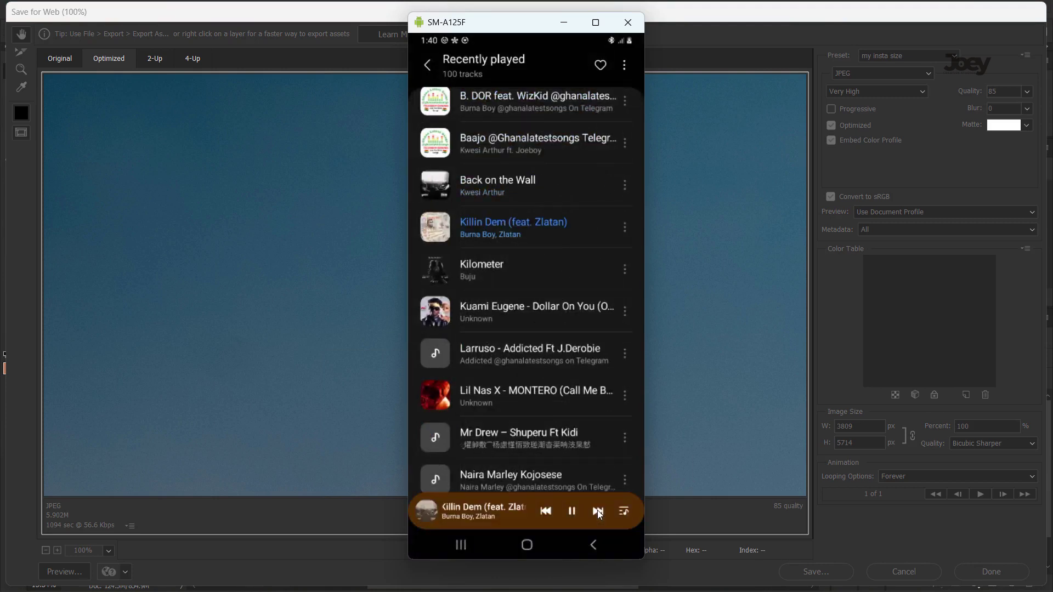
click(597, 510)
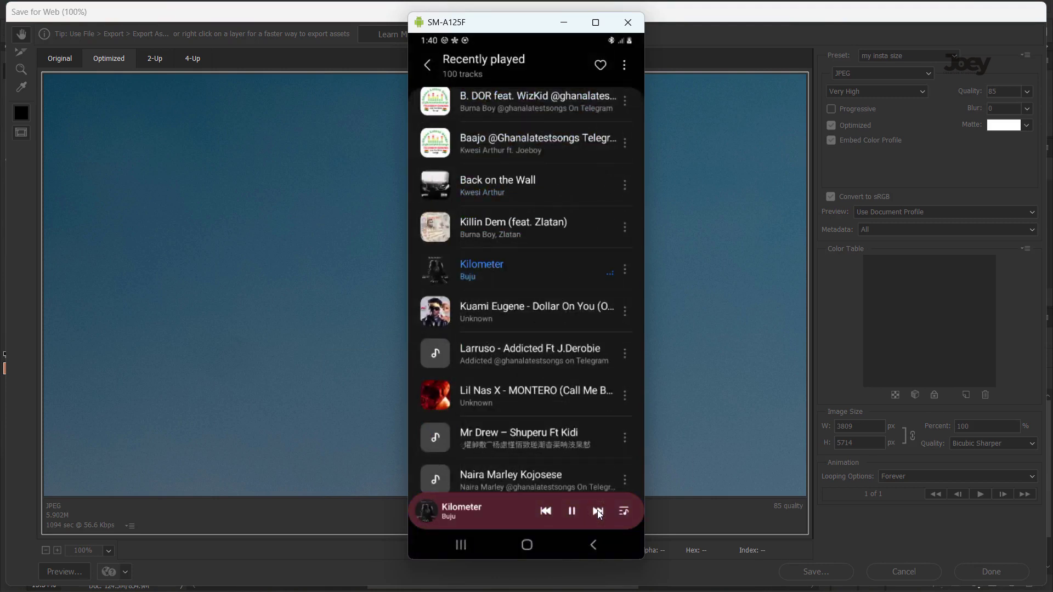
click(597, 510)
click(597, 510)
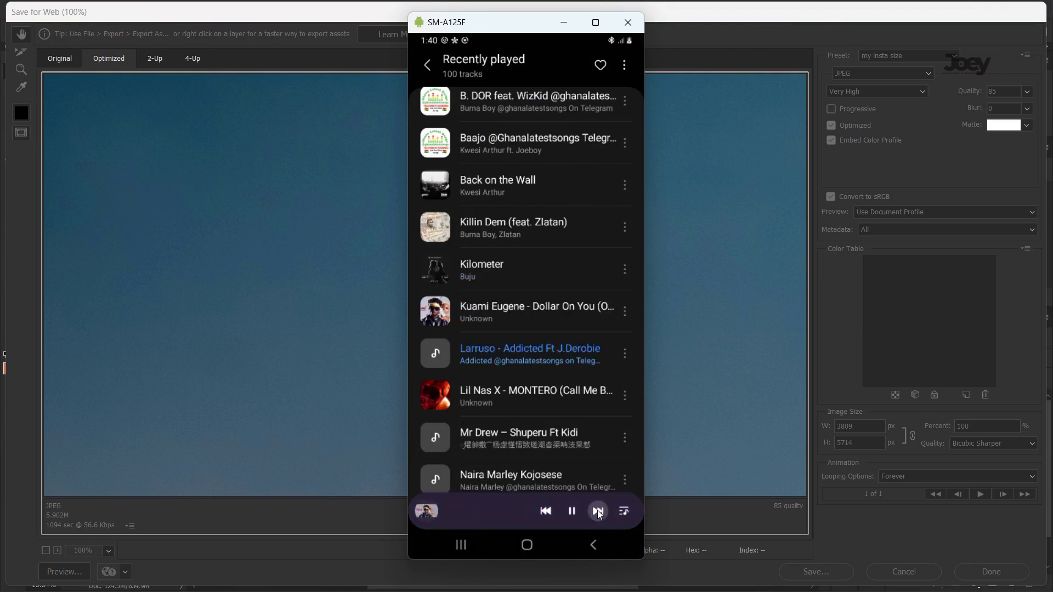
click(597, 510)
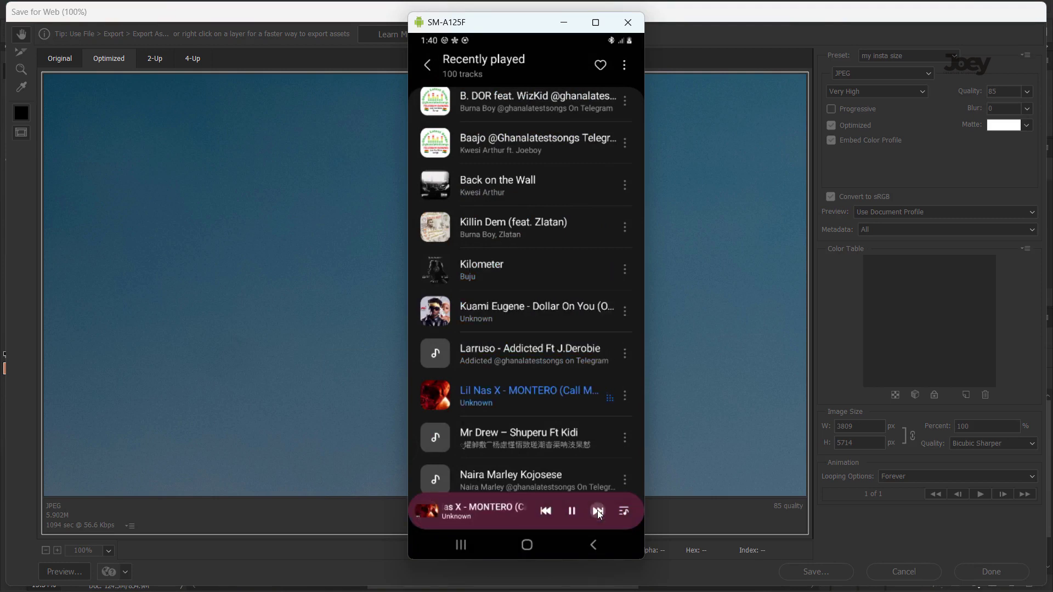
click(597, 510)
click(597, 509)
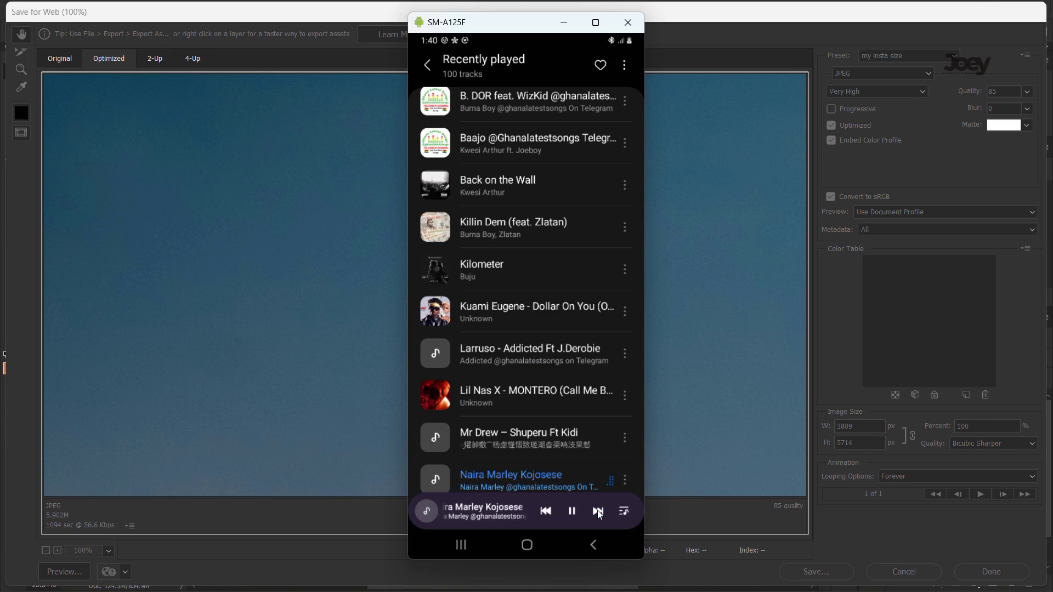
click(597, 510)
click(597, 510)
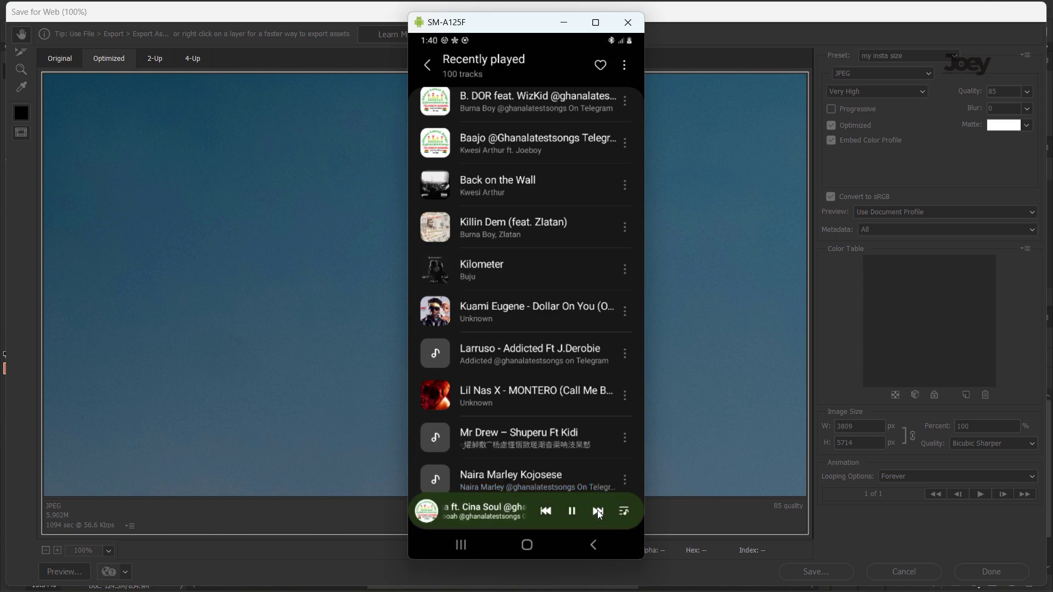
Minimize the phone mirror and inspect the face in the preview at 200% and 100%.
click(563, 22)
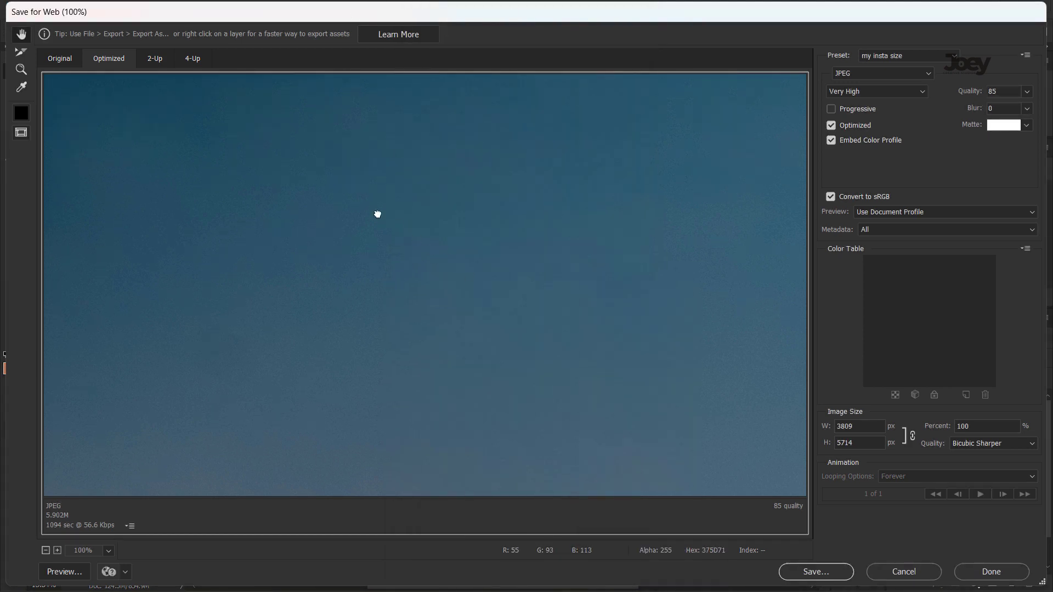
right_click(412, 229)
click(464, 342)
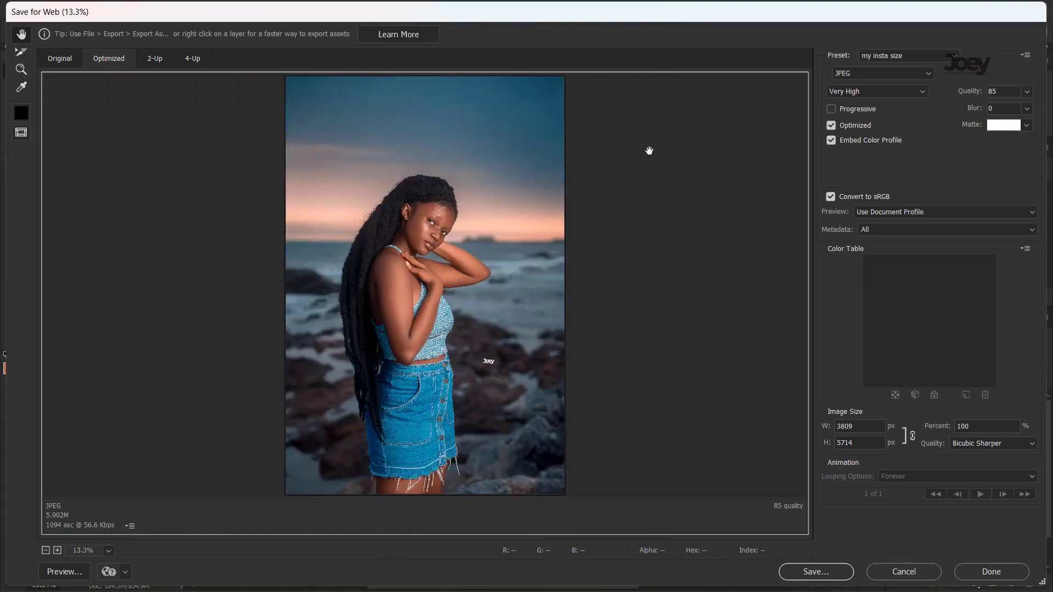
right_click(454, 197)
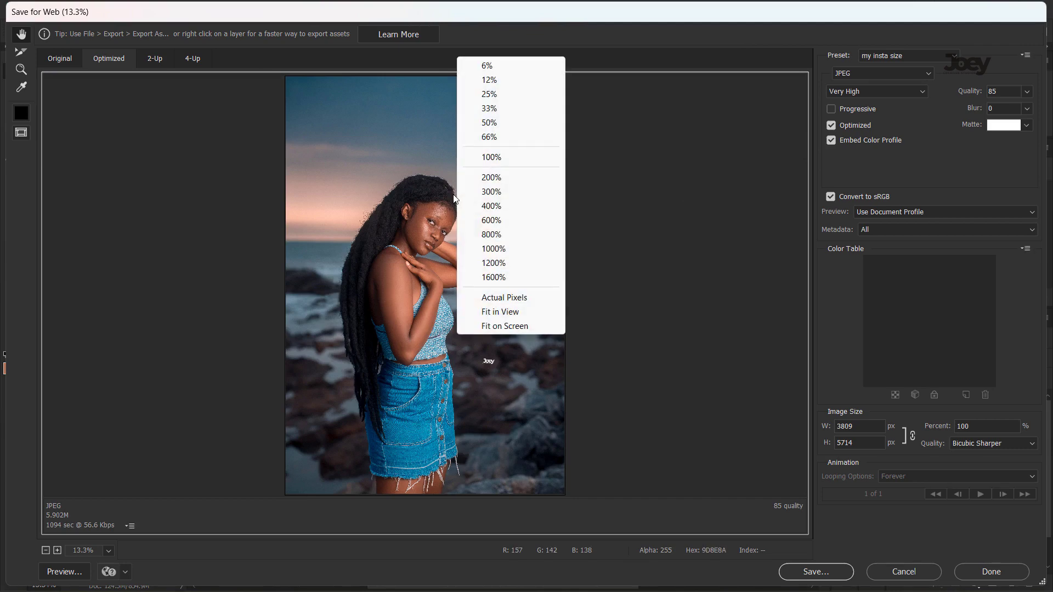
click(493, 177)
drag(425, 148, 606, 489)
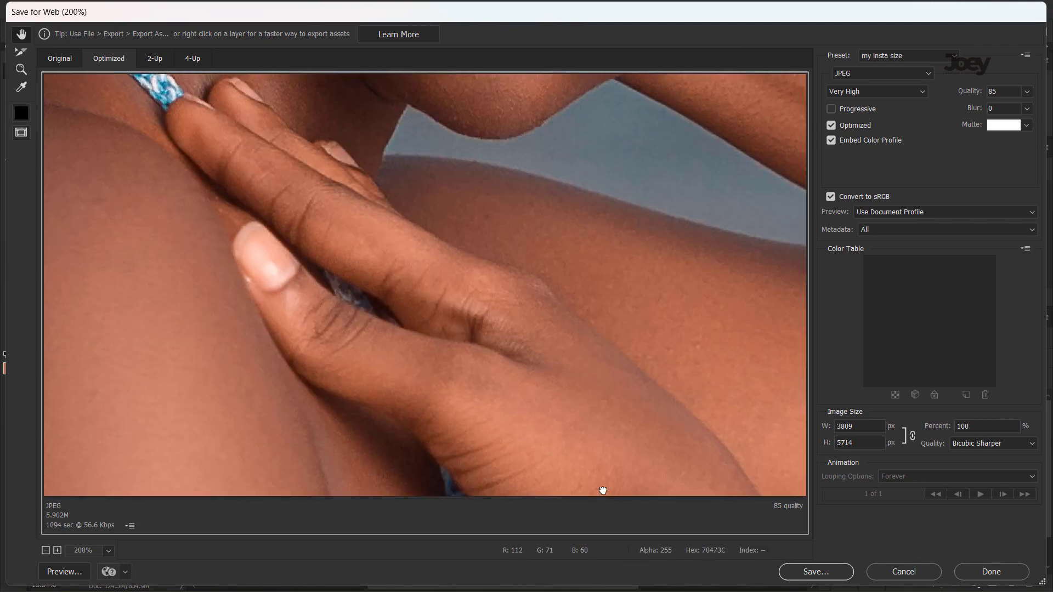
drag(564, 240, 541, 296)
right_click(540, 297)
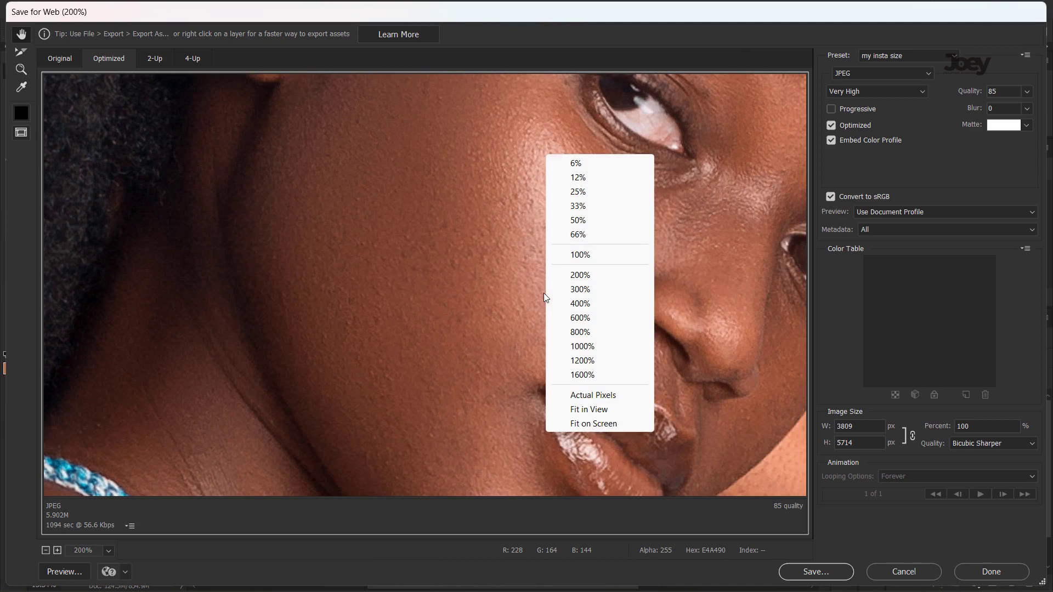
click(587, 253)
right_click(548, 188)
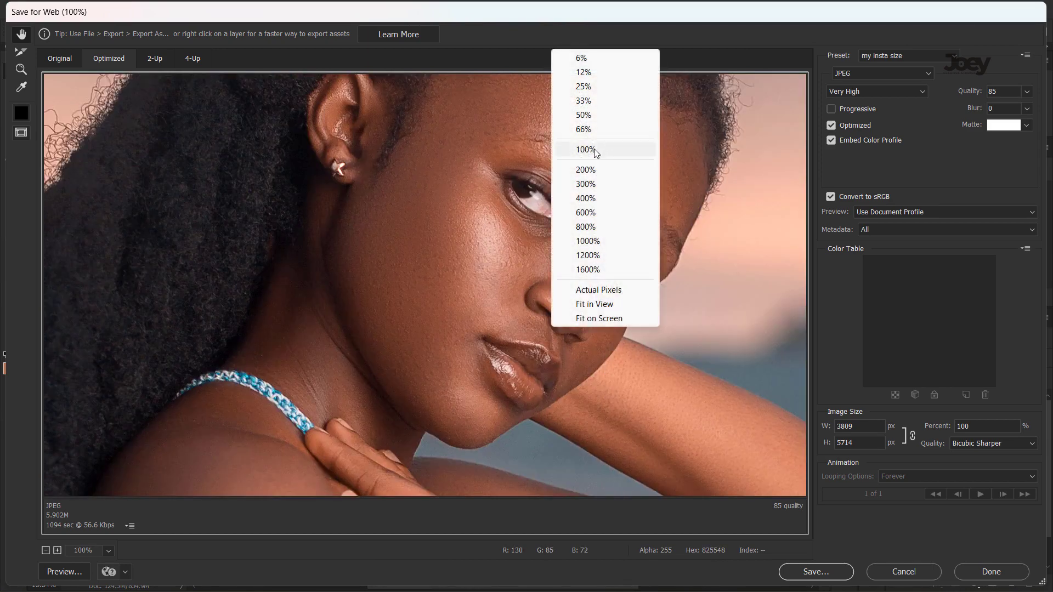
click(594, 303)
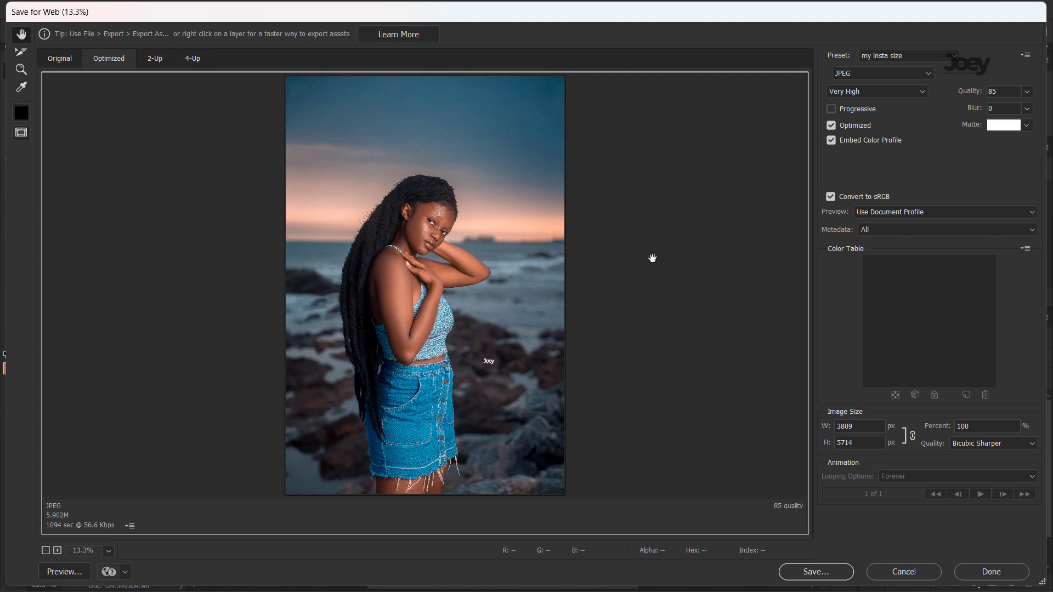
Keep Bicubic Sharper resampling, recheck the face at 100%, and raise JPEG quality to 87.
click(1017, 444)
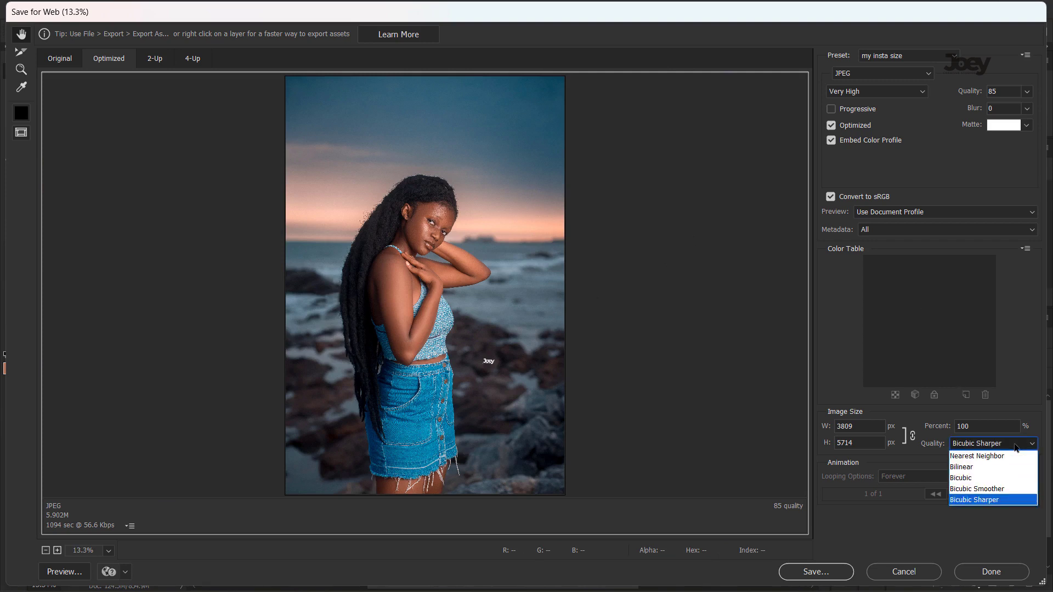
click(985, 502)
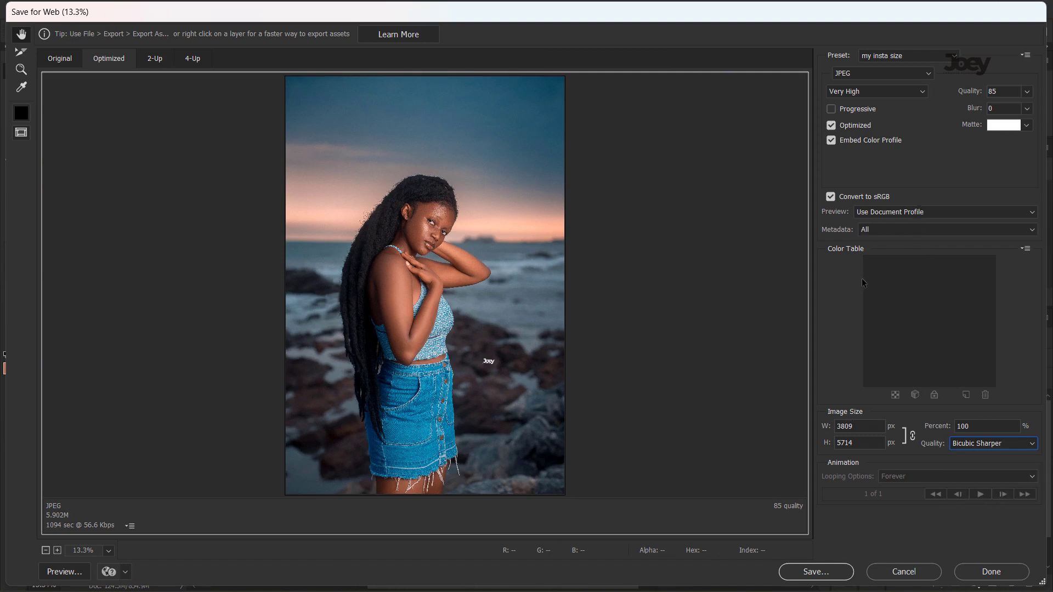
click(865, 430)
right_click(417, 212)
click(454, 173)
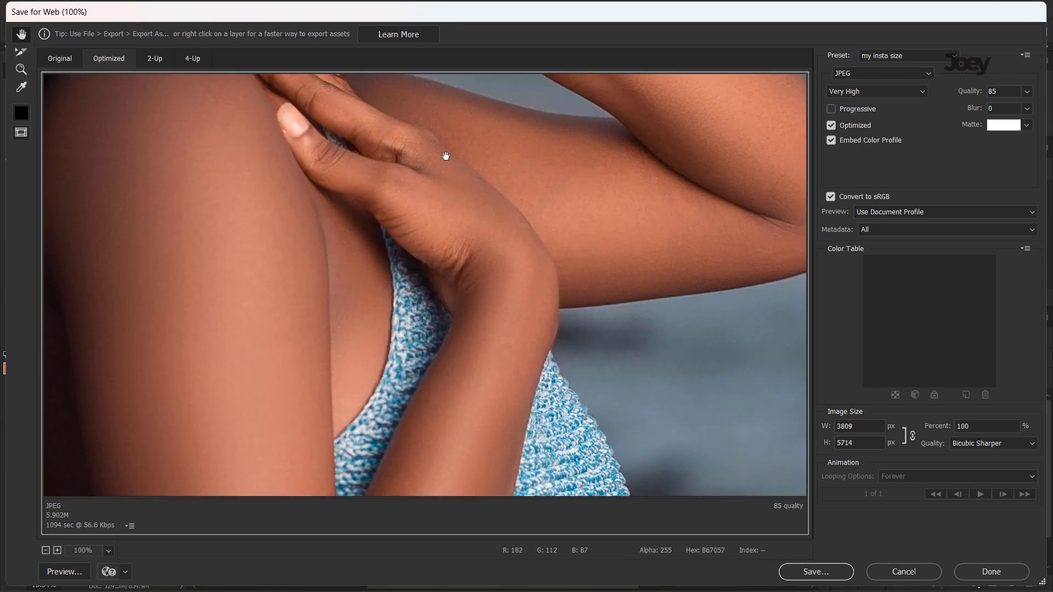
mouse_move(444, 157)
mouse_down()
mouse_move(521, 495)
mouse_move(463, 100)
mouse_up()
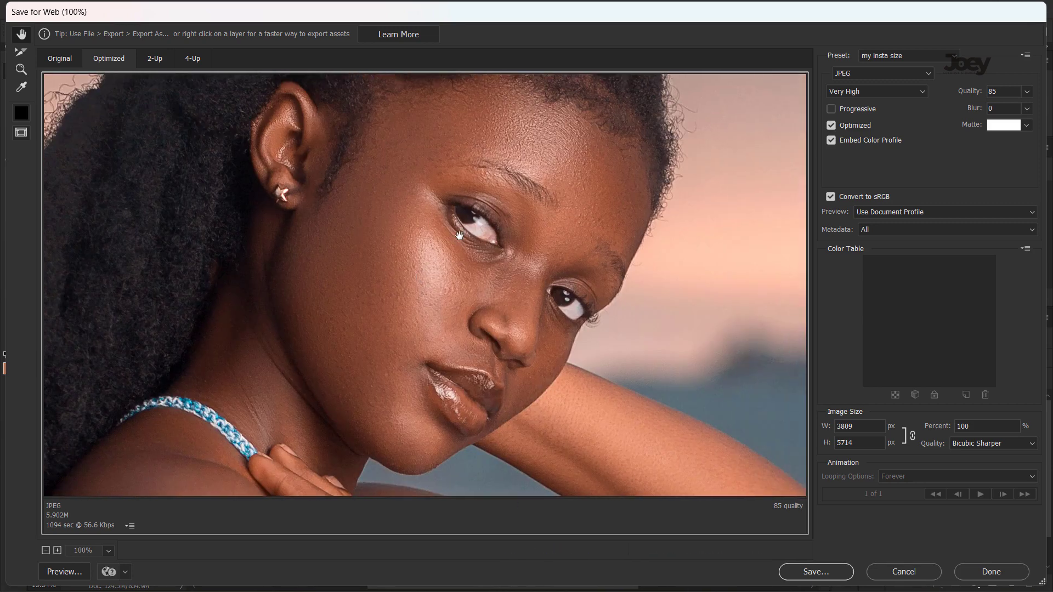
right_click(464, 99)
click(504, 352)
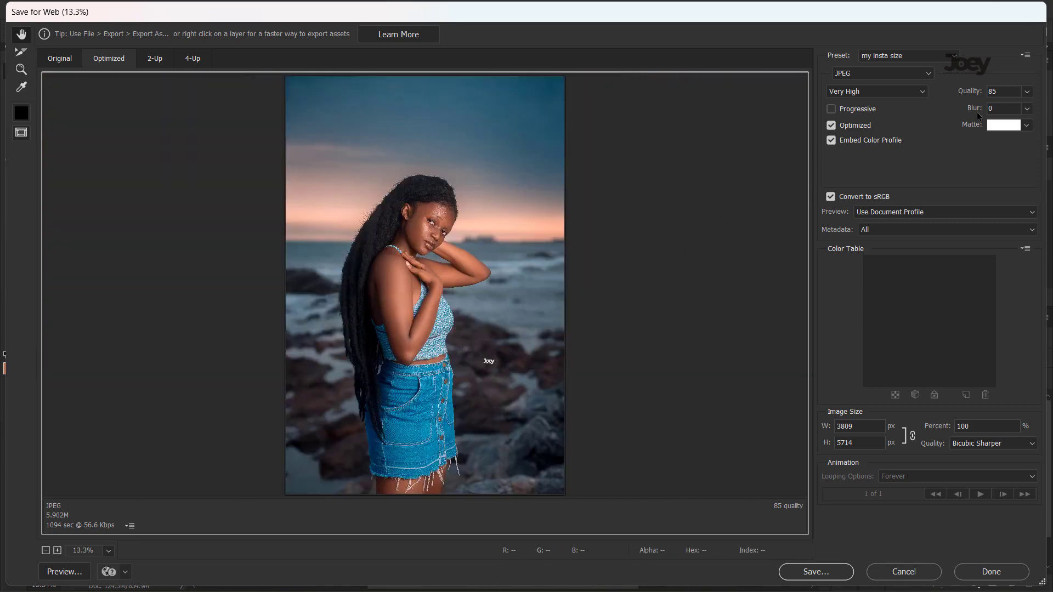
drag(979, 94, 980, 96)
Save the optimized JPEG from Save for Web as _CS_0052.jpg.
click(809, 572)
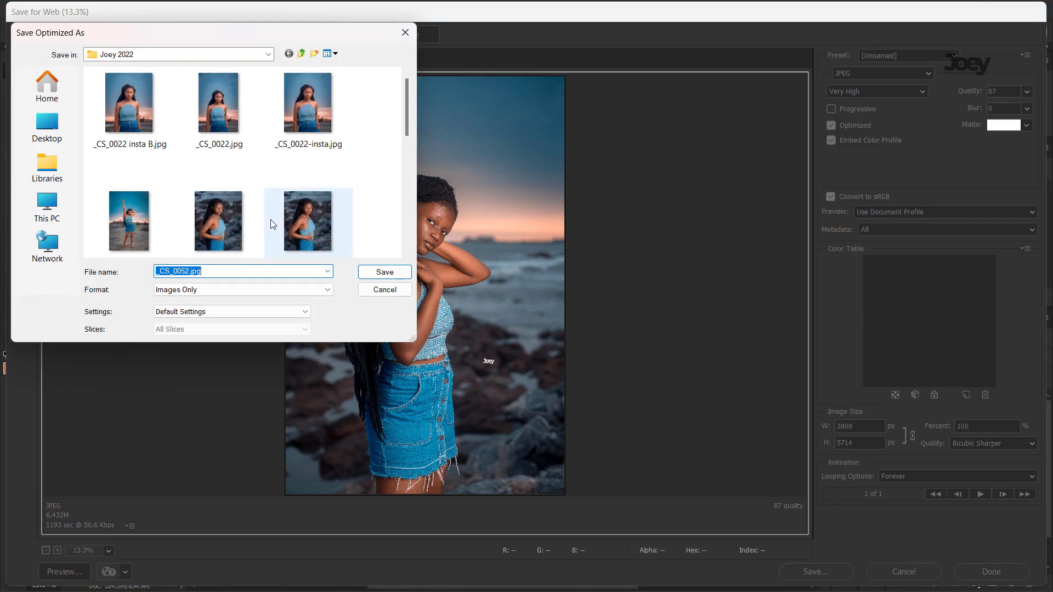
scroll(378, 214, down, 1)
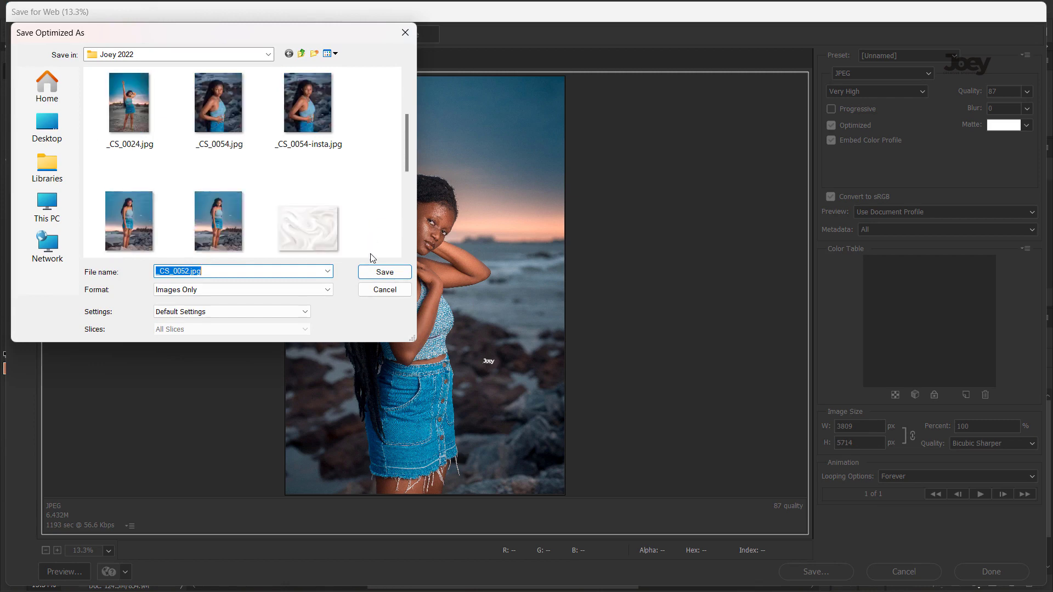
click(375, 271)
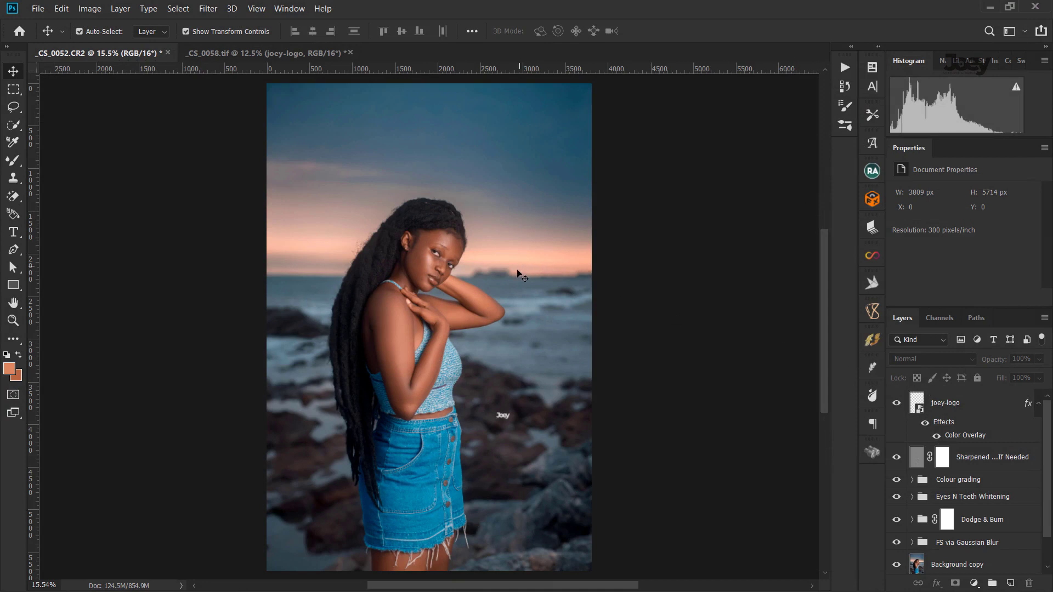
scroll(514, 238, down, 1)
scroll(514, 238, up, 1)
Save As a TIFF named _CS_0052.tif, accepting the default TIFF options.
click(39, 9)
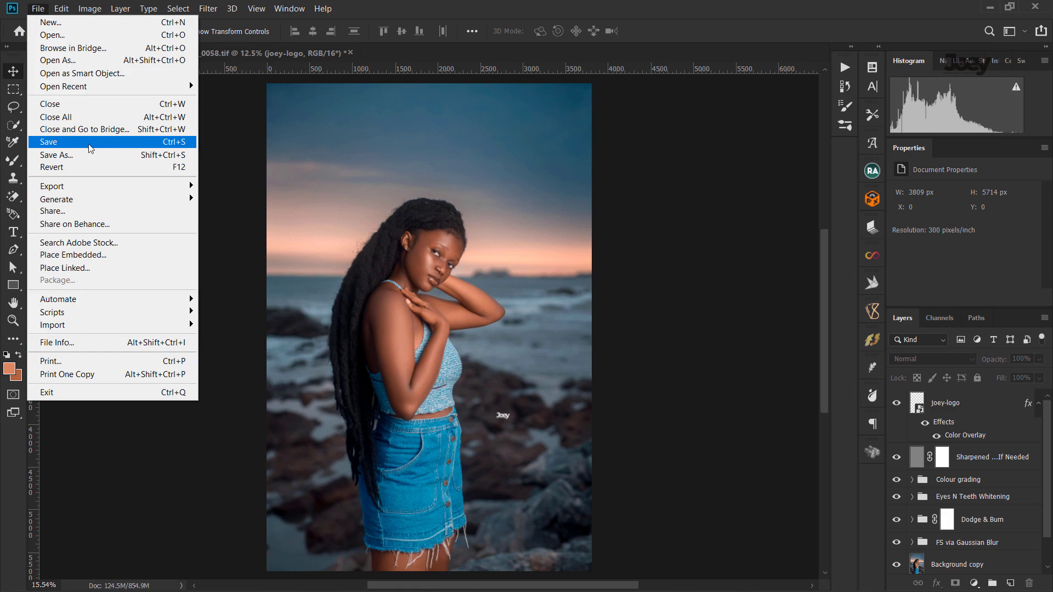
click(92, 155)
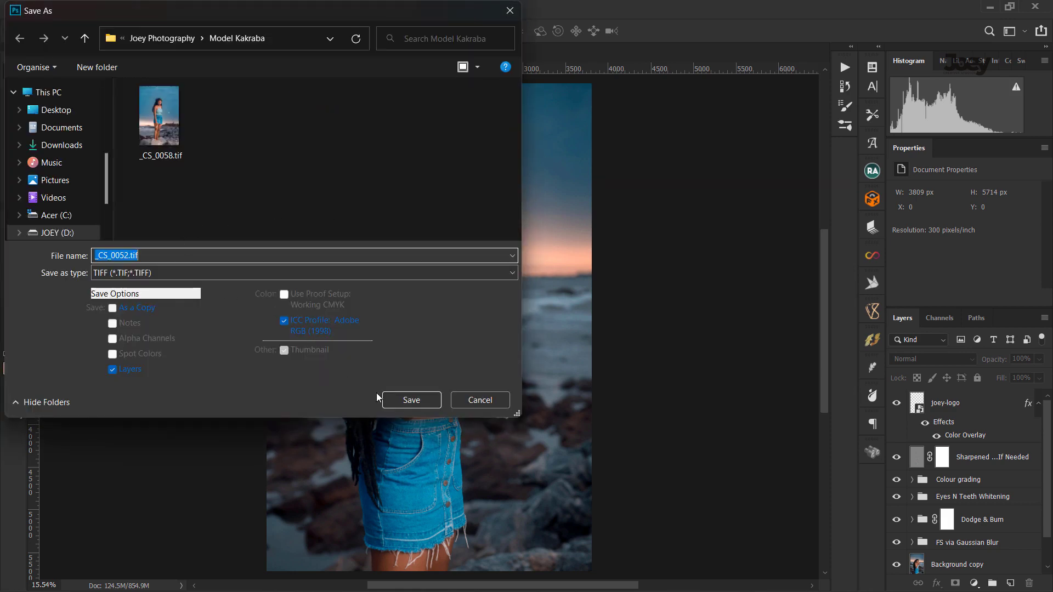
click(400, 401)
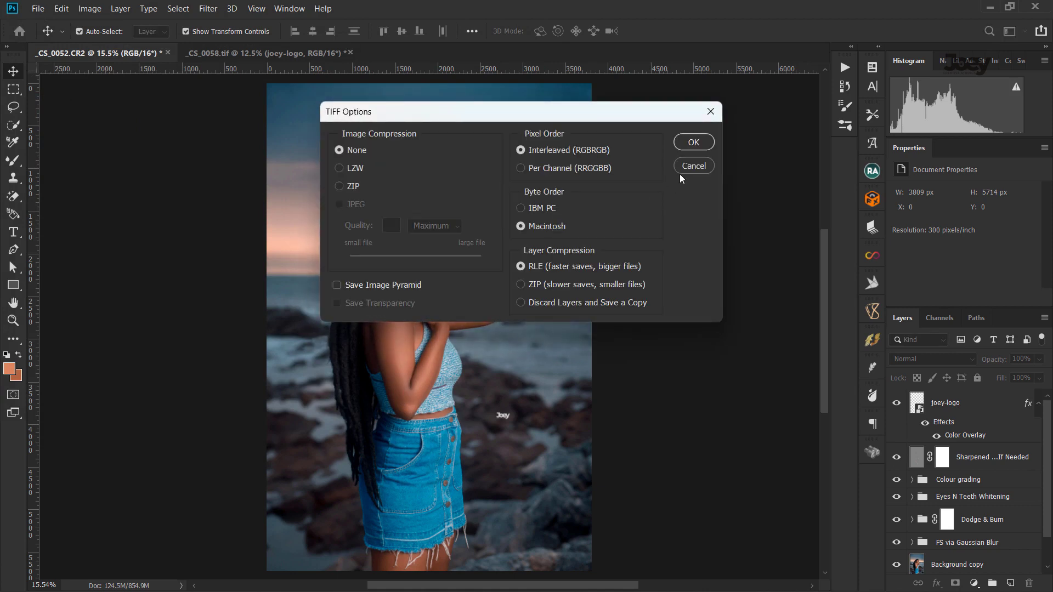
click(699, 143)
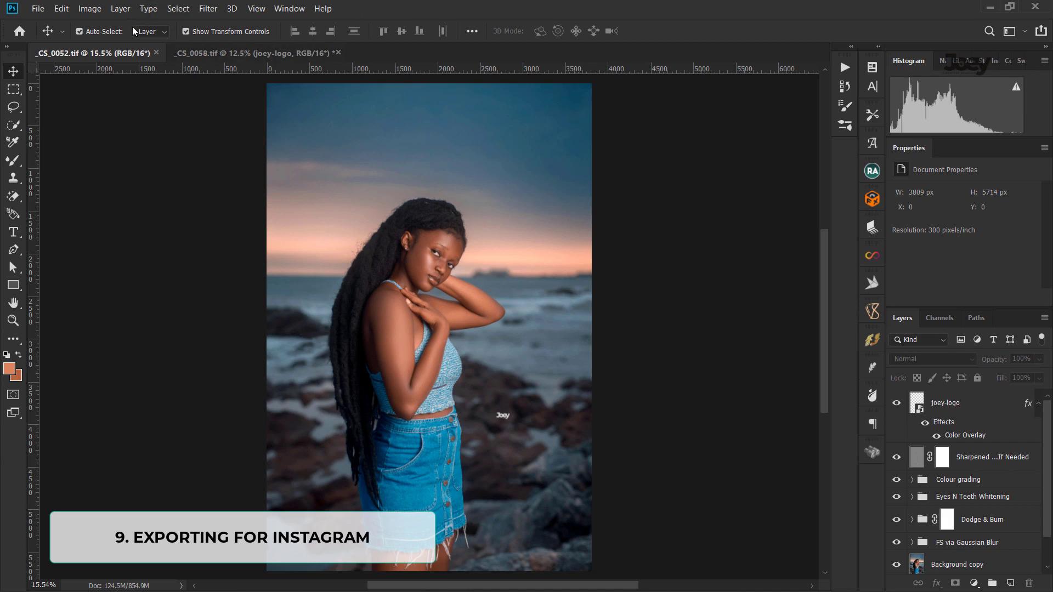
Convert the image to 8 Bits/Channel from the Image menu.
click(89, 11)
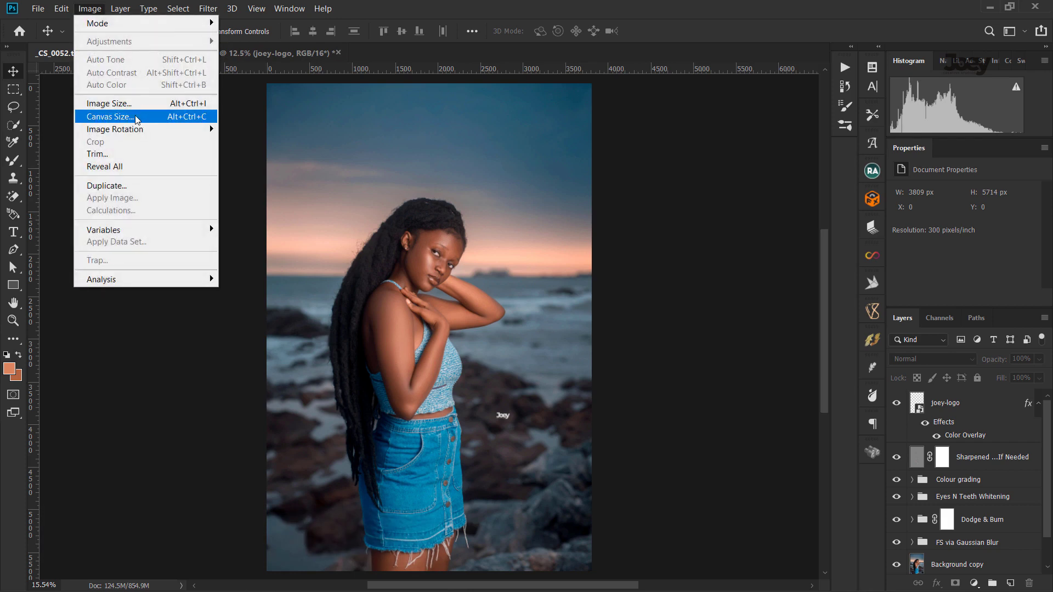
click(412, 6)
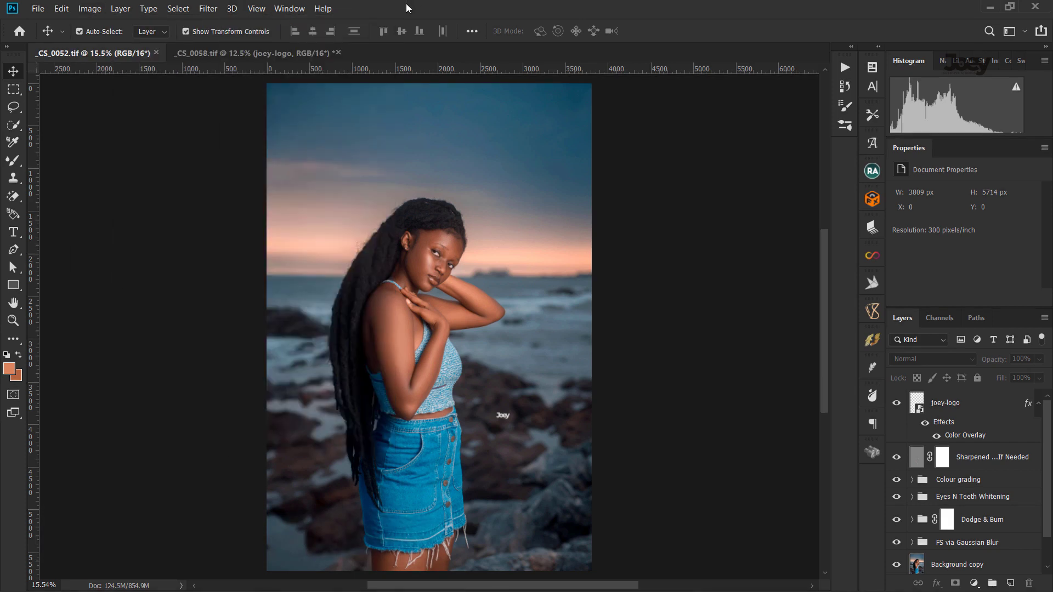
click(100, 11)
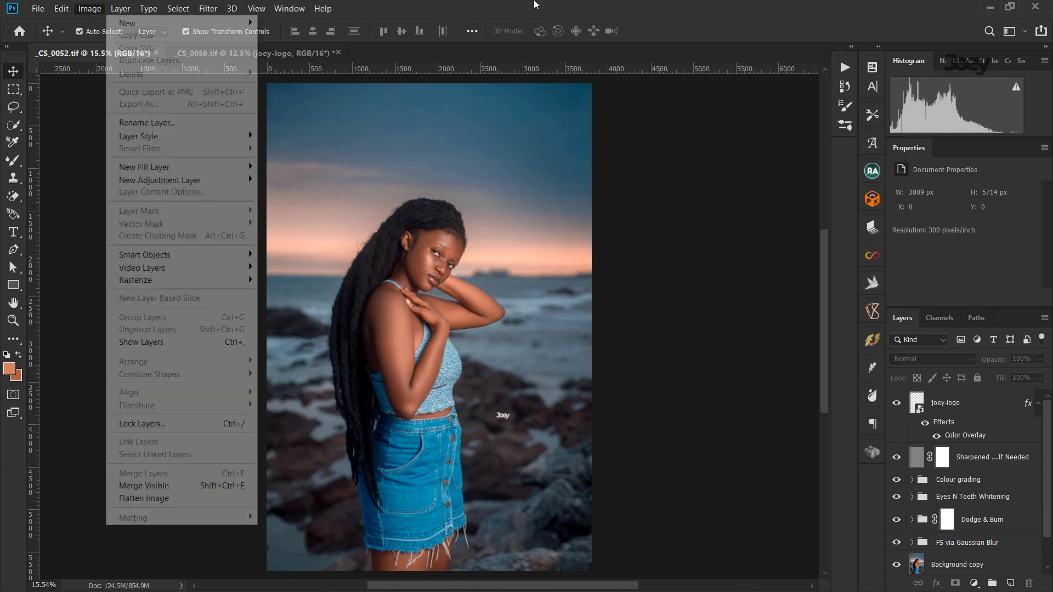
click(120, 8)
click(103, 11)
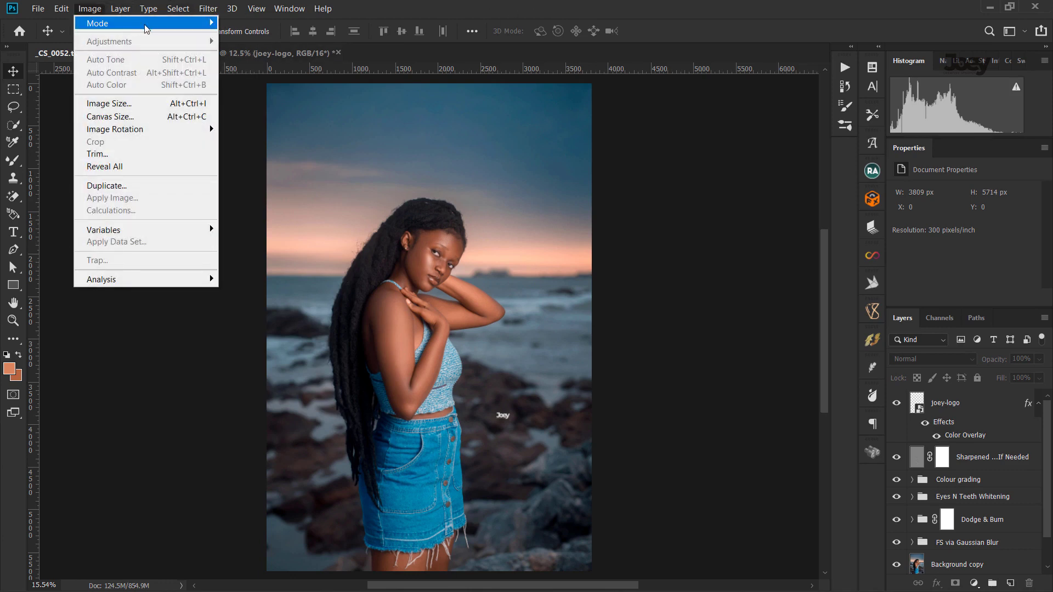
mouse_move(97, 23)
click(244, 130)
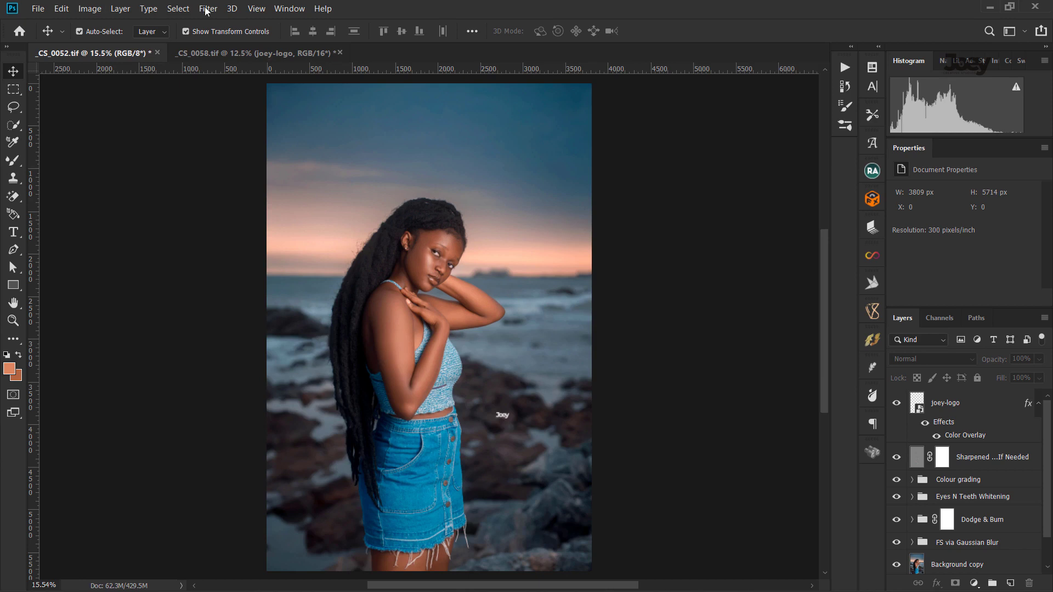
Dismiss the Image menu and bring up the Edit menu.
click(92, 9)
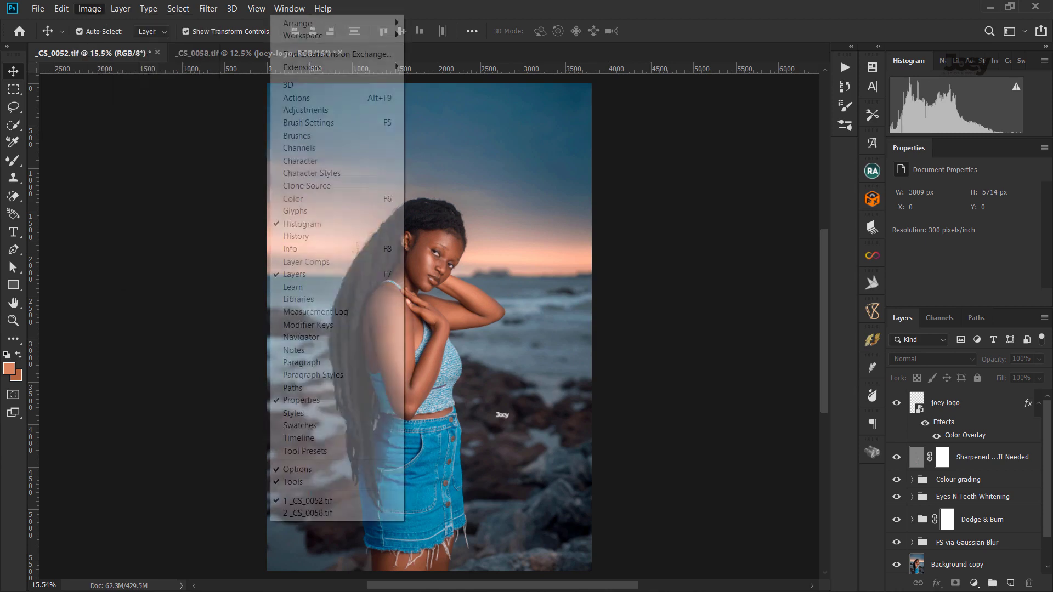
click(273, 91)
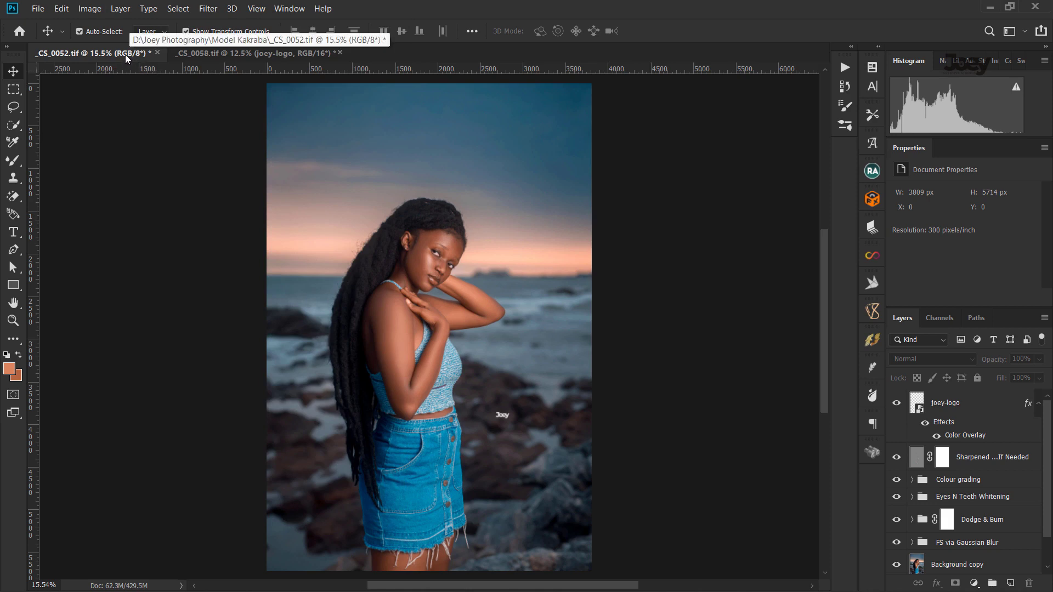
click(63, 11)
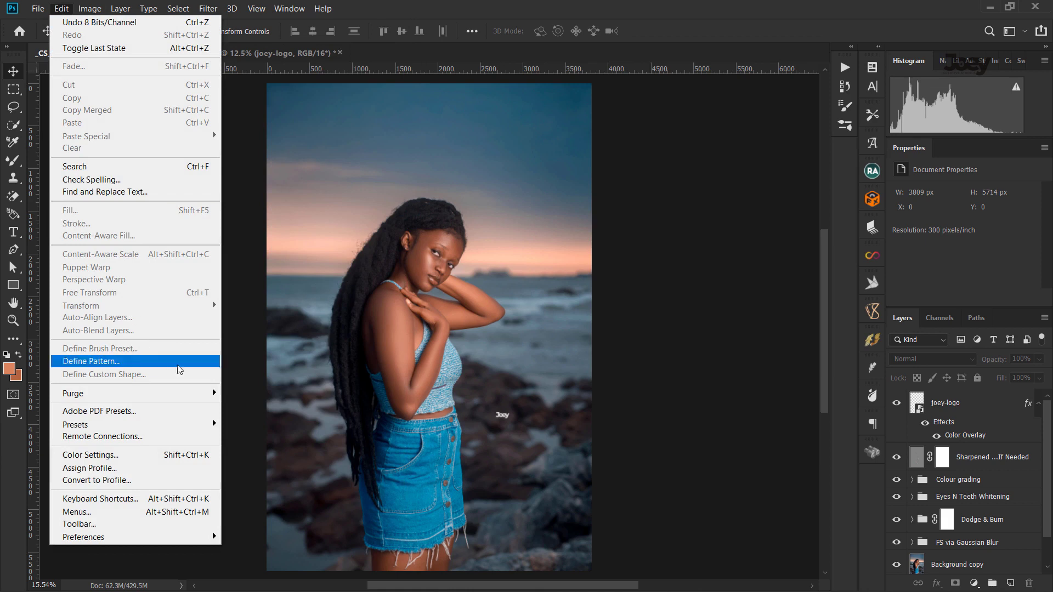
In Color Settings, keep sRGB IEC61966-2.1 as the RGB working space.
click(176, 460)
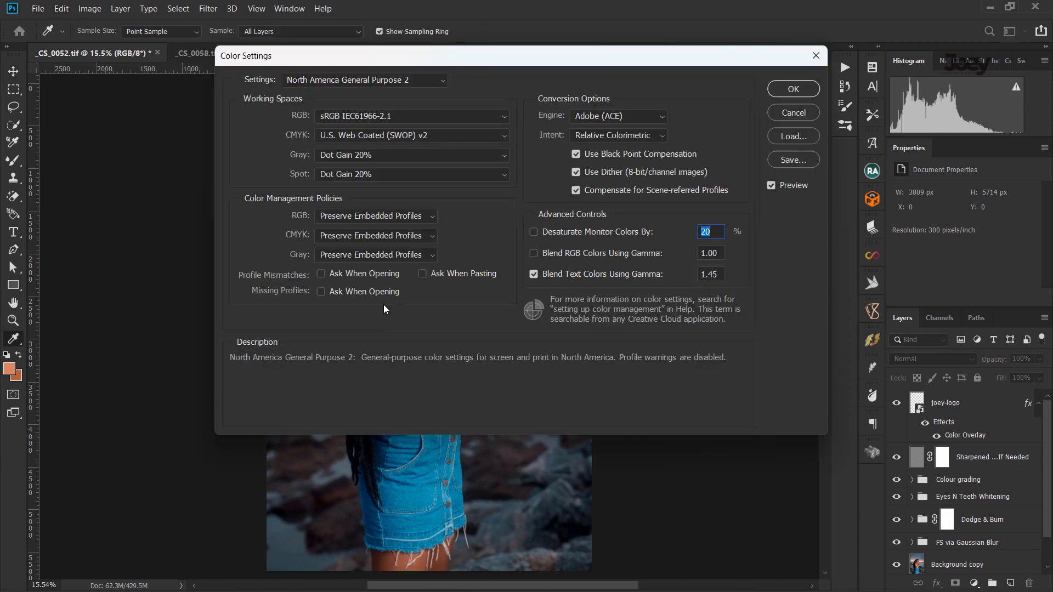
click(462, 114)
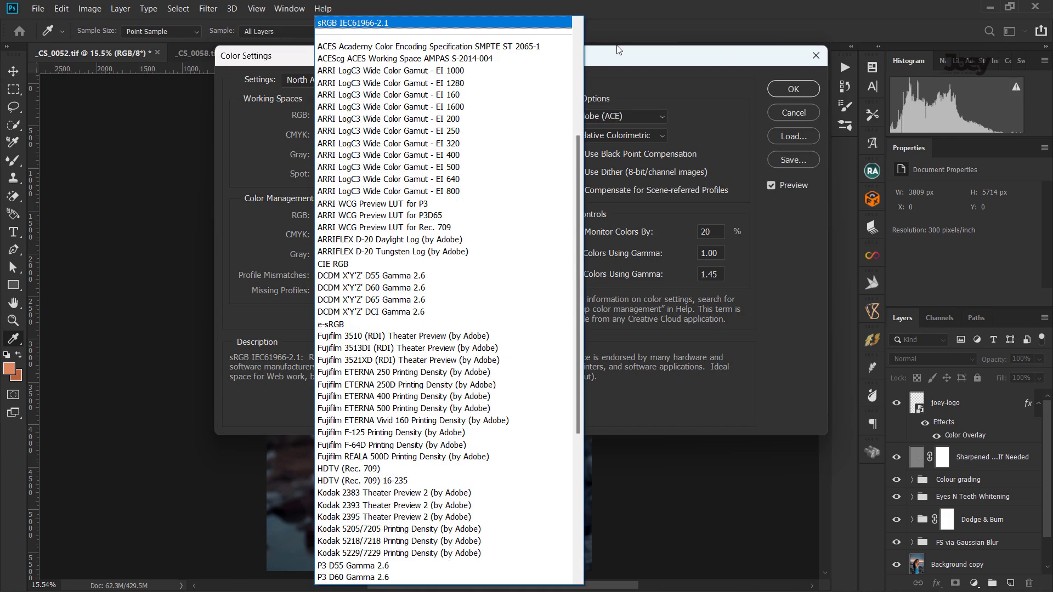
click(636, 55)
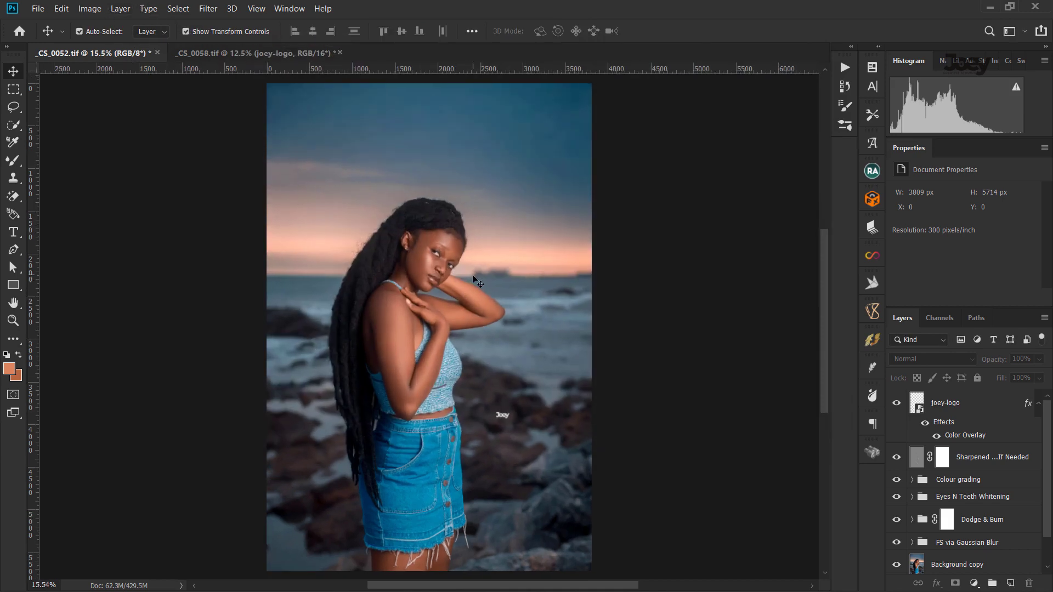
Start a 4:5 (8:10) crop and slide the photo within the crop frame.
key(c)
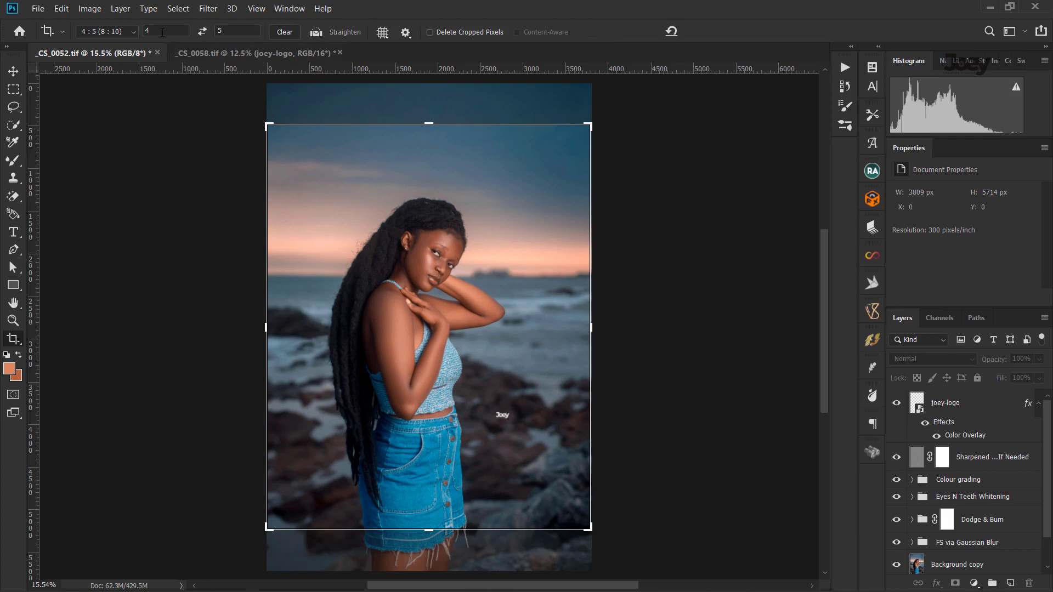
click(130, 32)
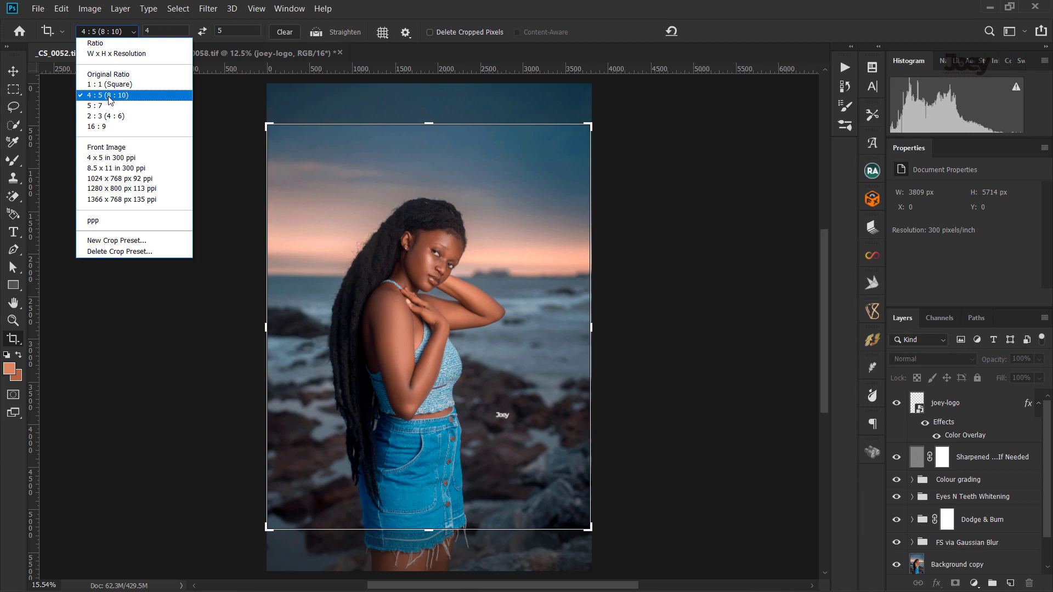
click(108, 98)
click(525, 252)
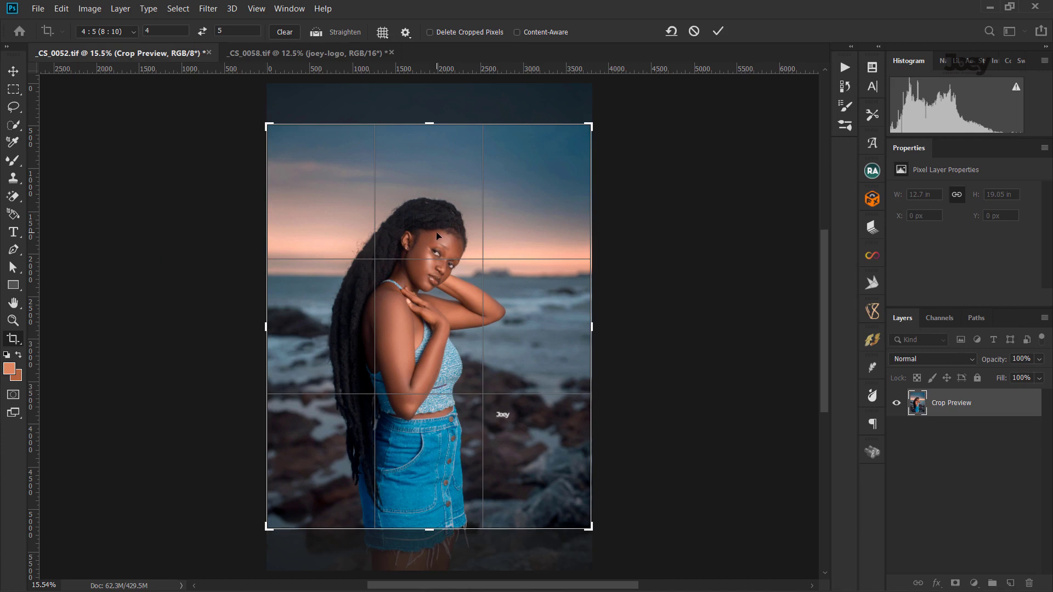
drag(437, 236, 438, 240)
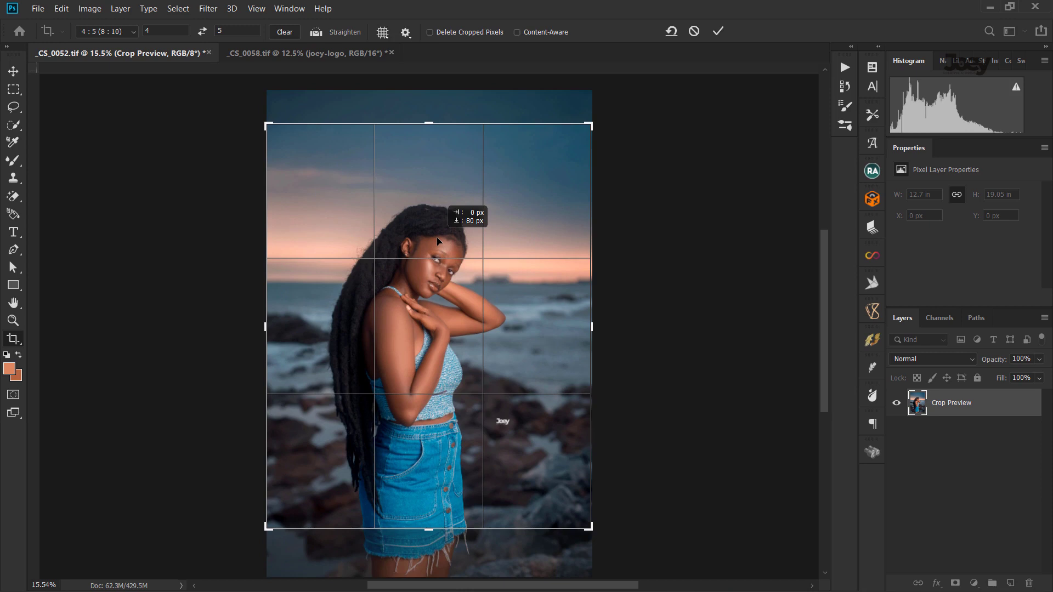
mouse_move(438, 241)
mouse_down()
mouse_move(436, 204)
mouse_move(438, 234)
mouse_up()
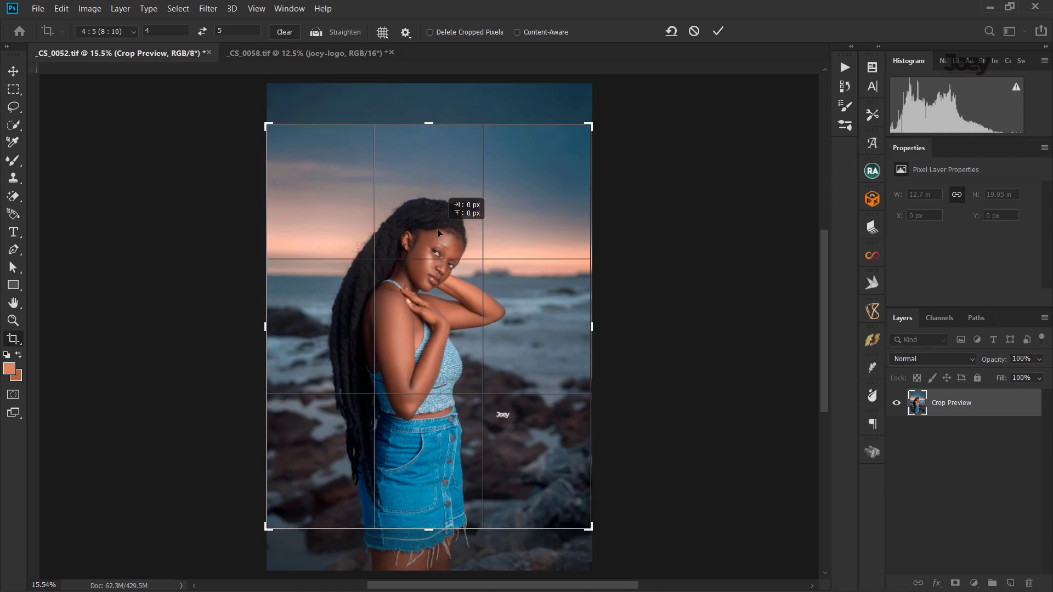
Fine-tune the photo's position in the crop and commit it at 3809 × 4761 px.
key(ctrl+r)
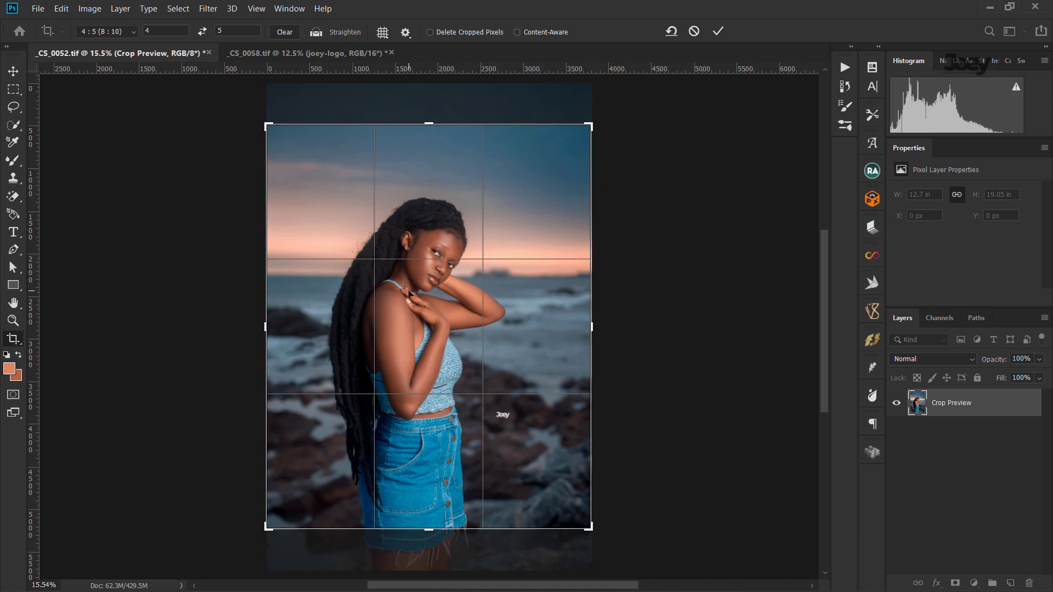
drag(408, 294, 409, 299)
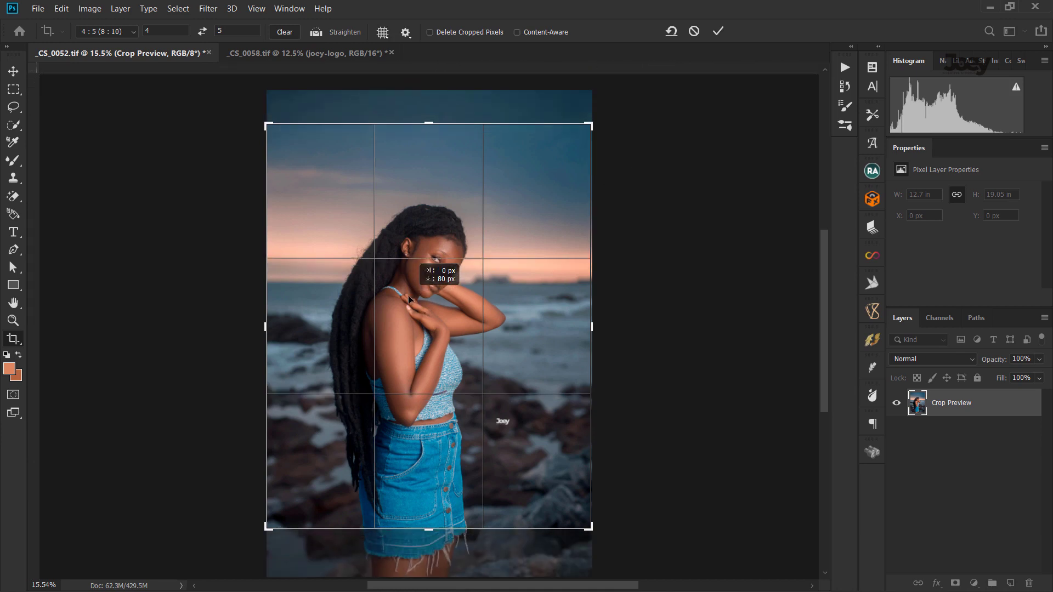
key(ctrl+r)
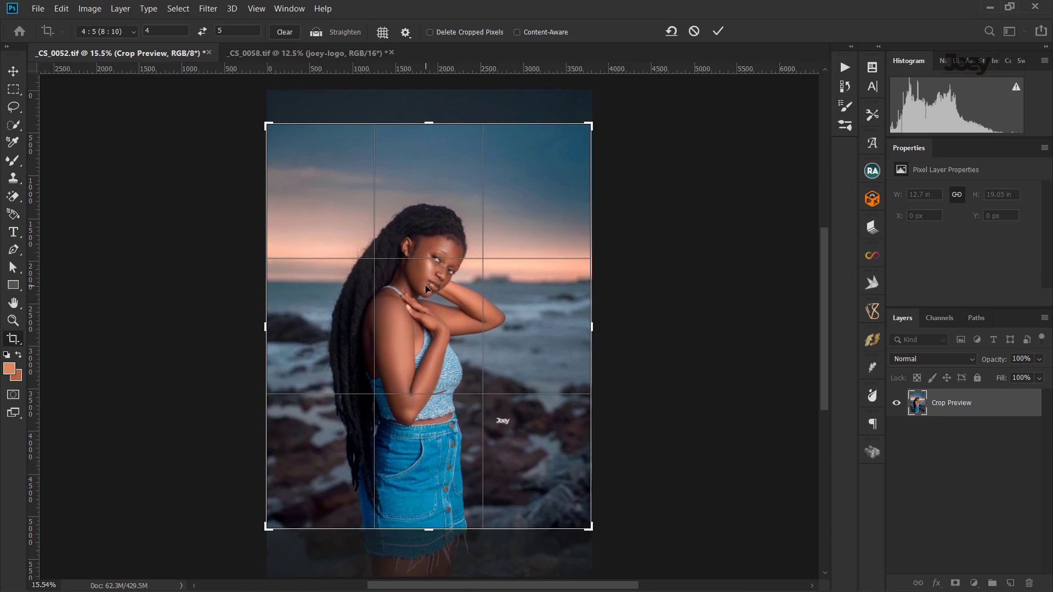
key(Up)
key(Up)
key(Up)
key(Up)
key(Up)
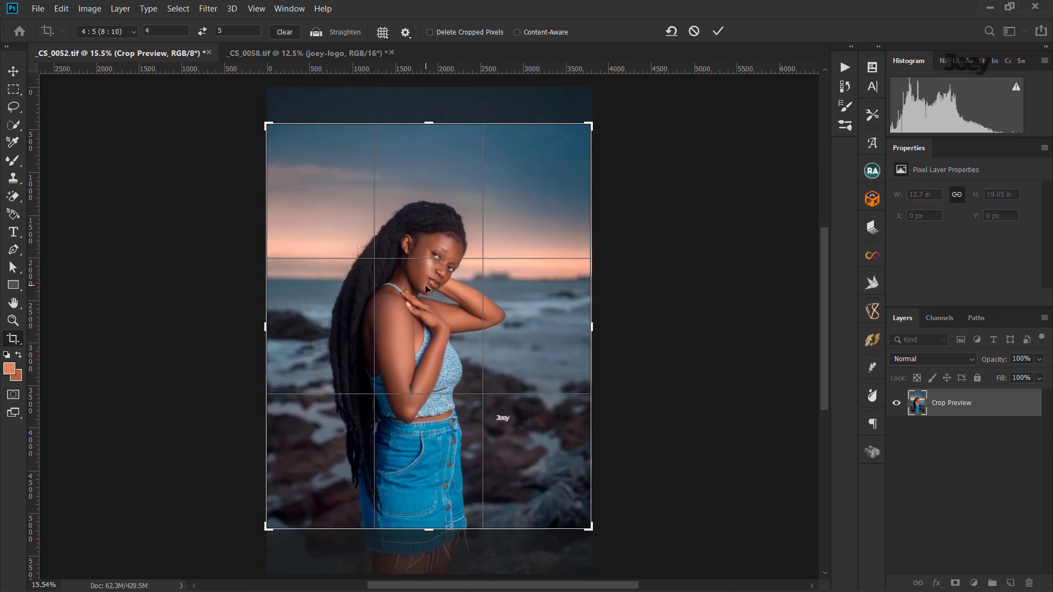
key(Up)
key(Up)
key(Up)
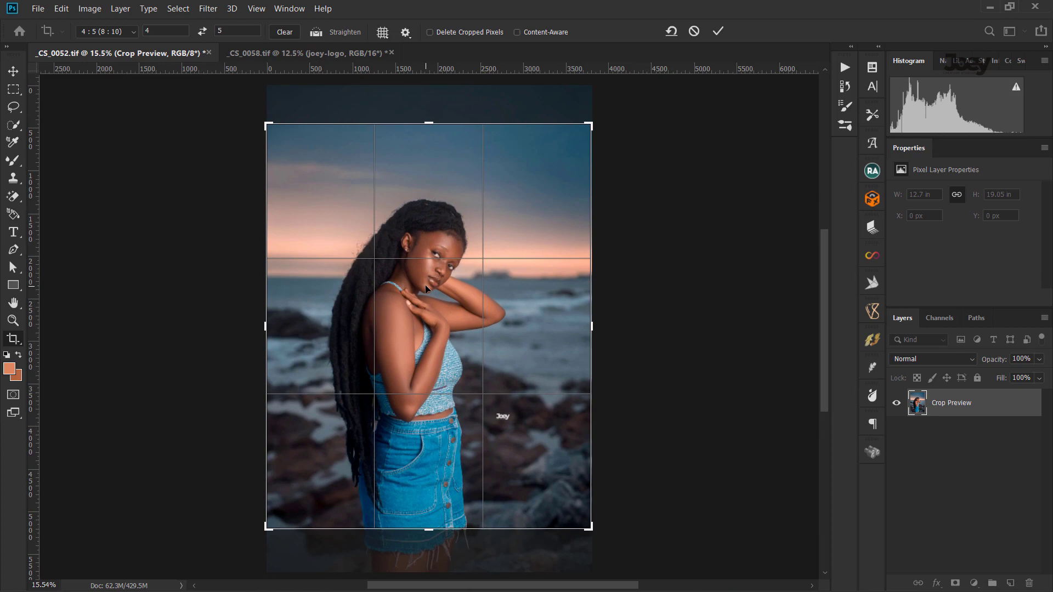
key(Down)
key(Down)
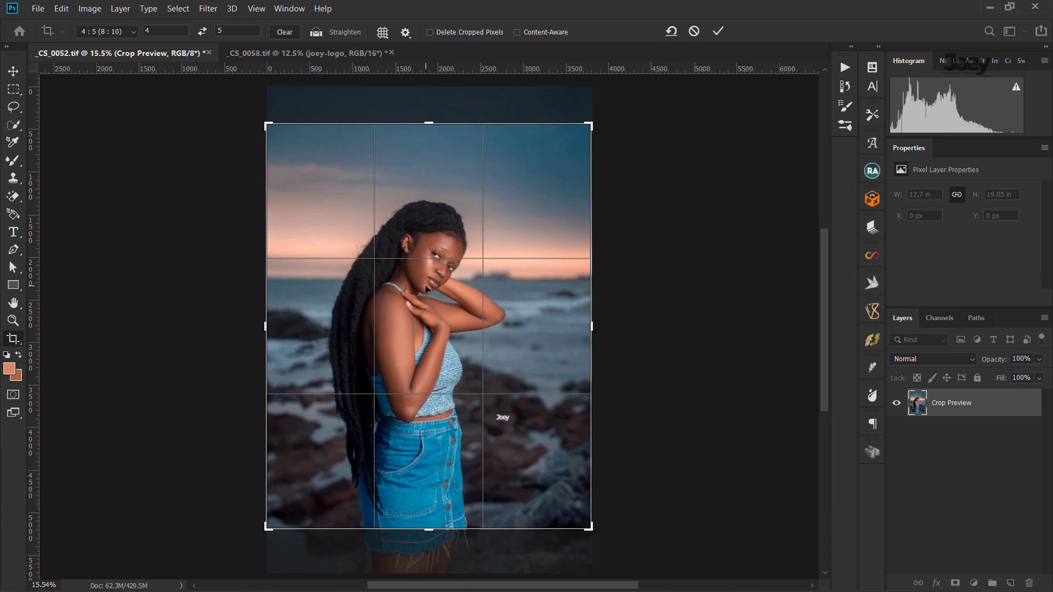
key(Down)
key(Down)
key(Down)
key(Down)
key(Down)
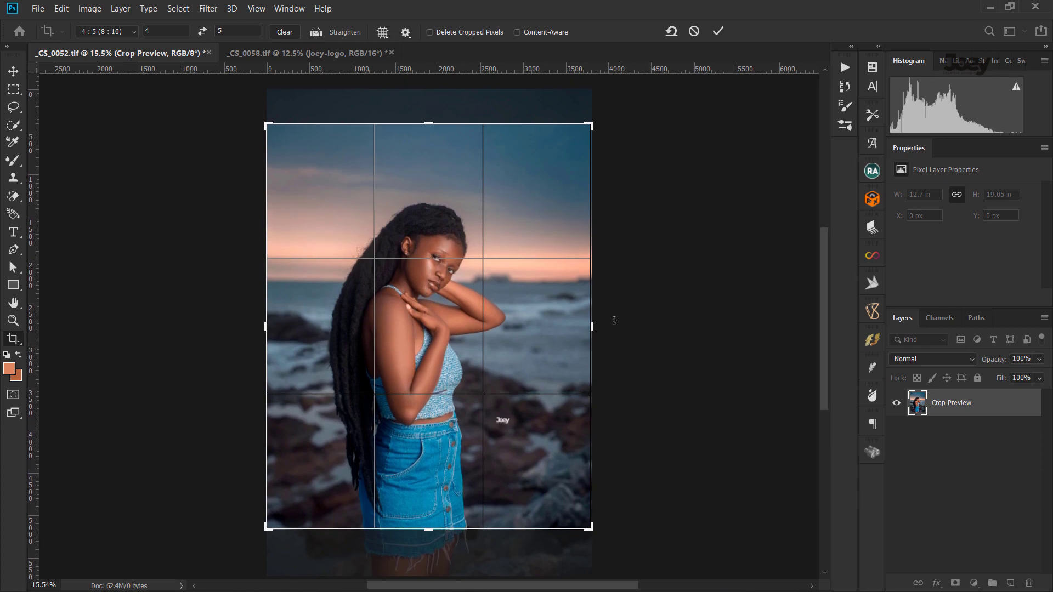
click(717, 31)
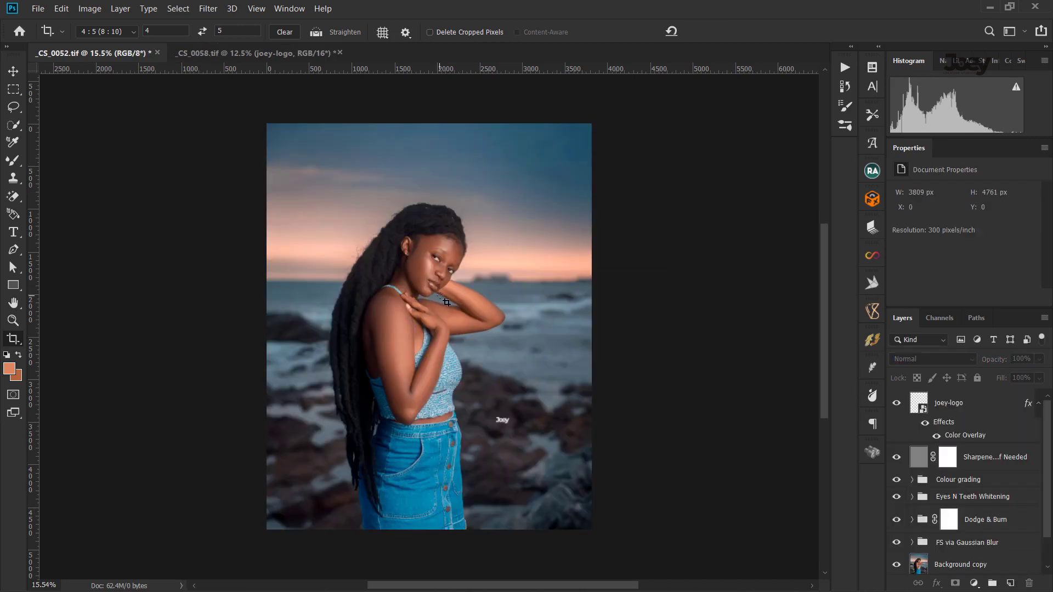
Resize the image to 1080 px wide (1350 px high) with Bicubic Sharper (reduction) resampling.
scroll(445, 302, up, 2)
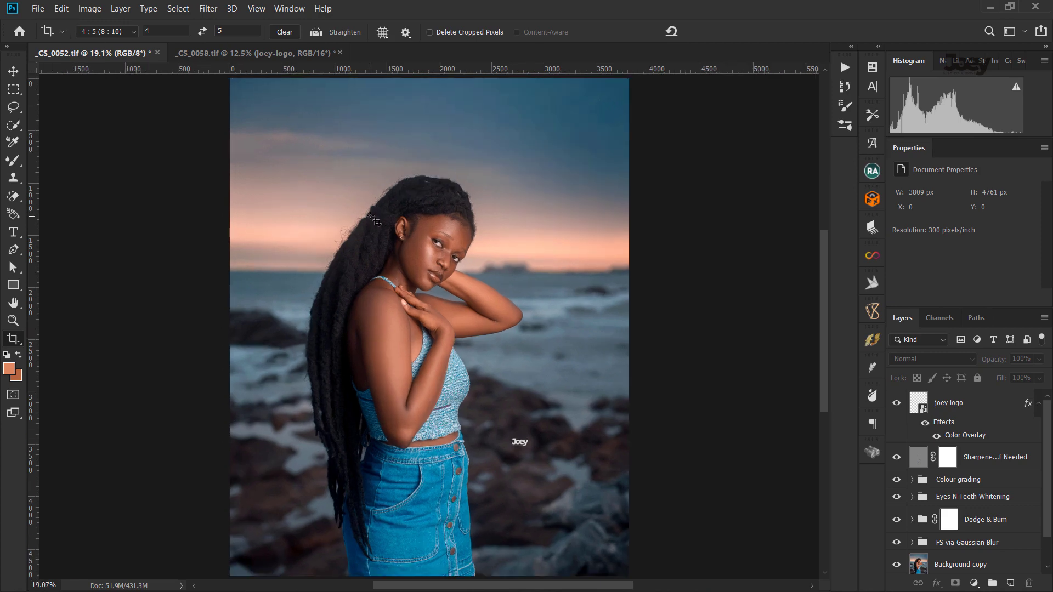
click(151, 8)
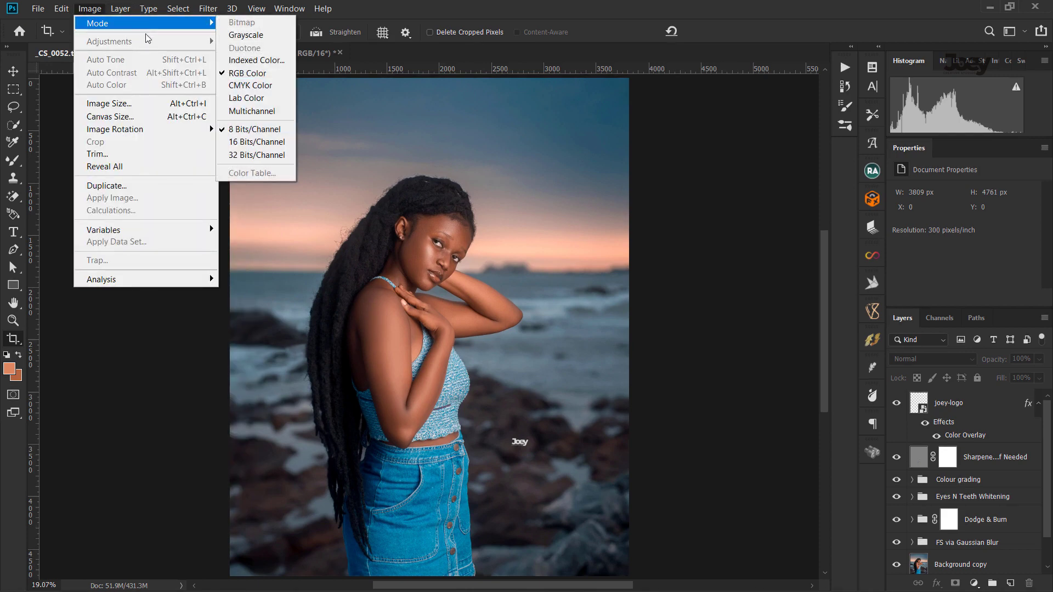
click(151, 103)
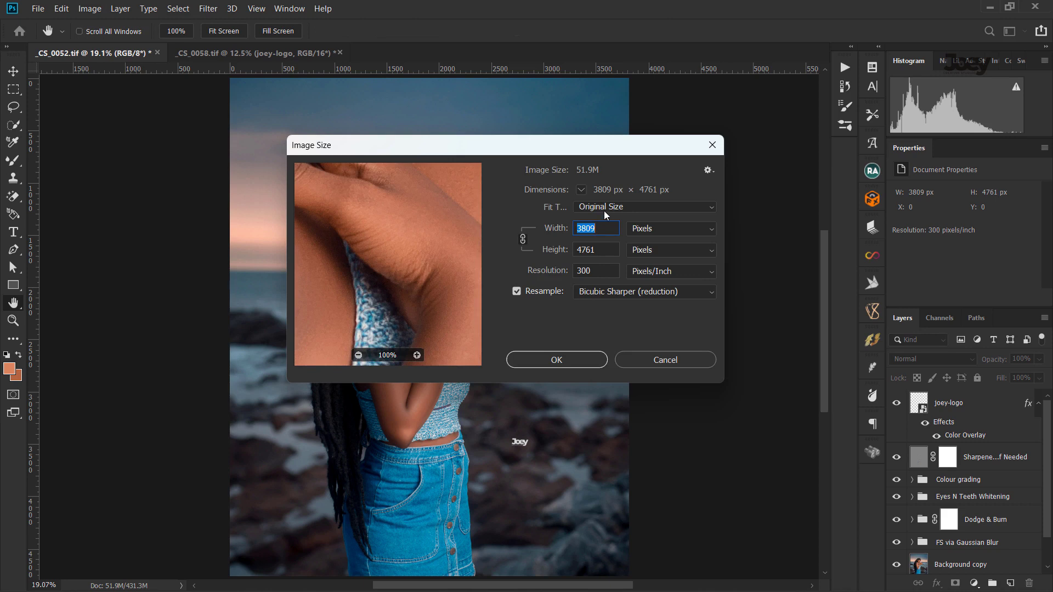
text(108)
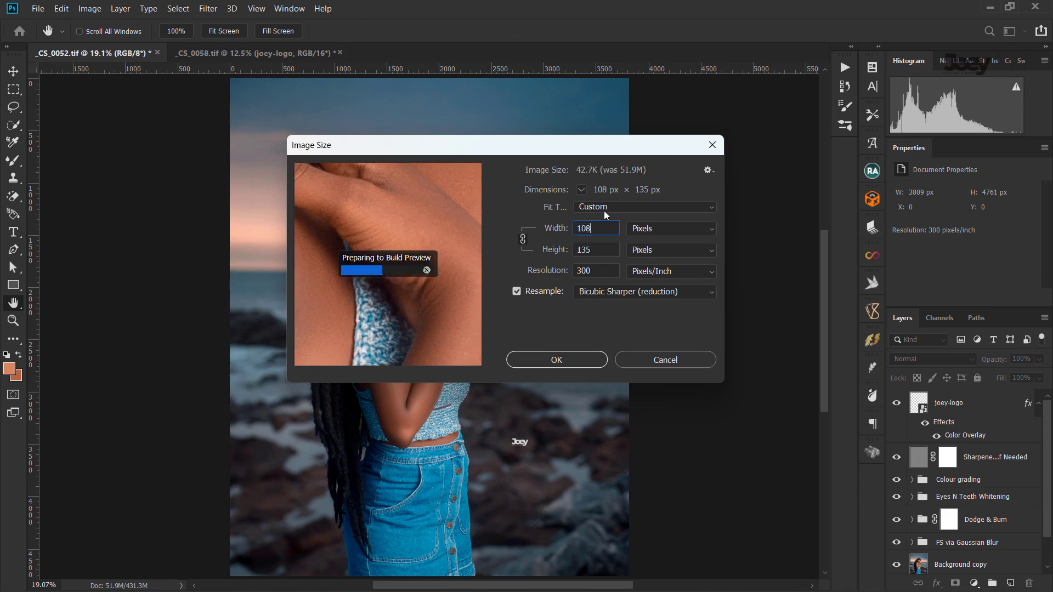
text(0)
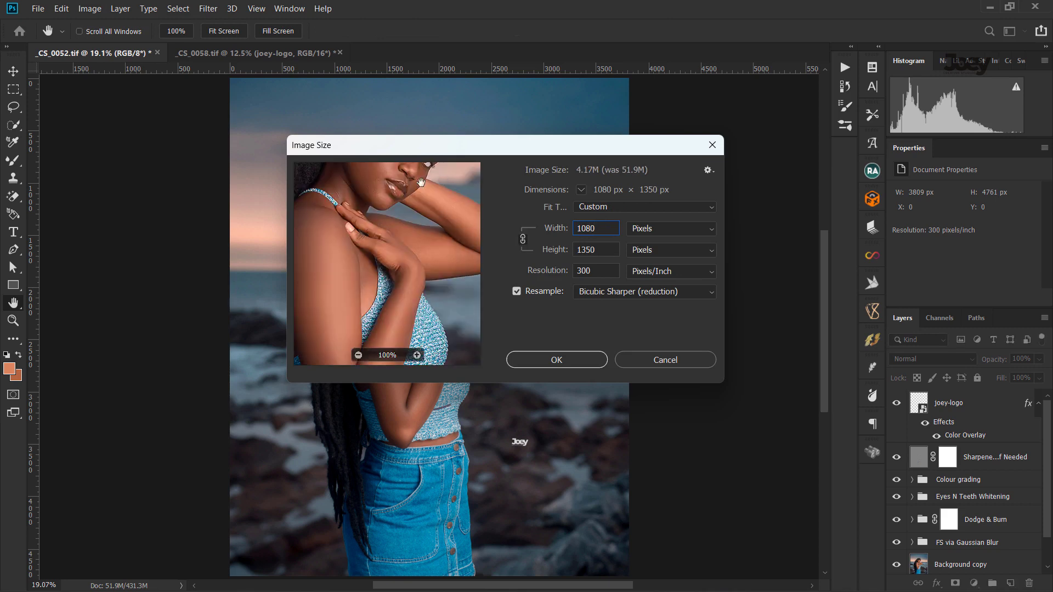
drag(400, 184, 395, 291)
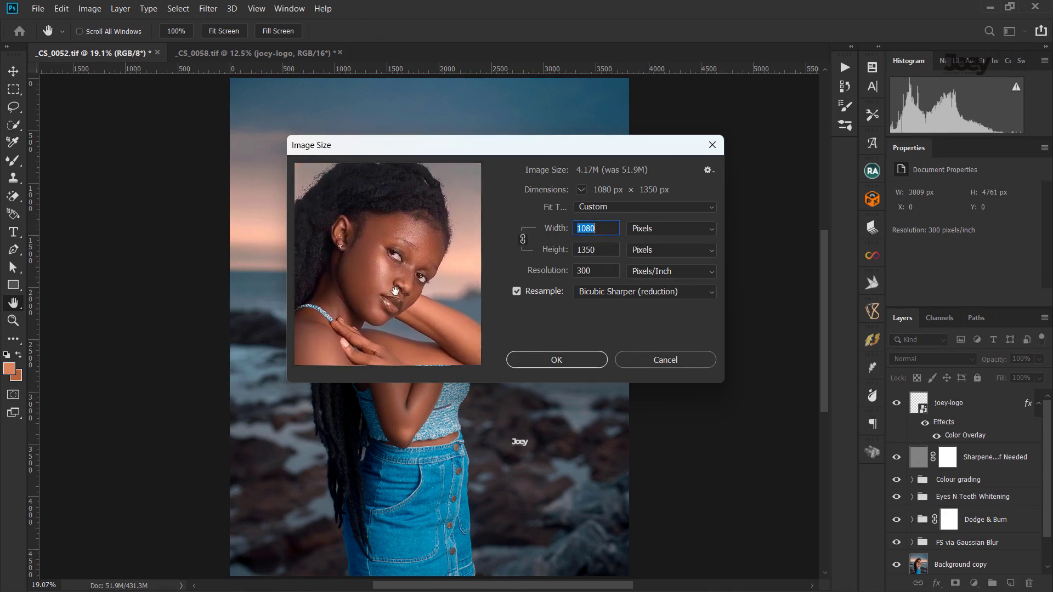
mouse_move(388, 264)
click(415, 356)
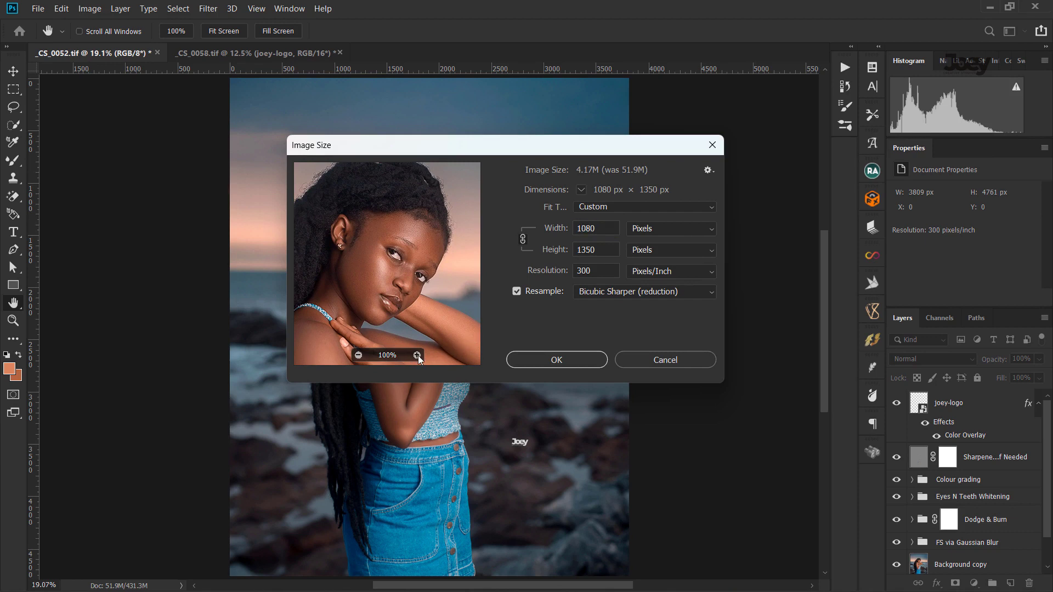
click(417, 355)
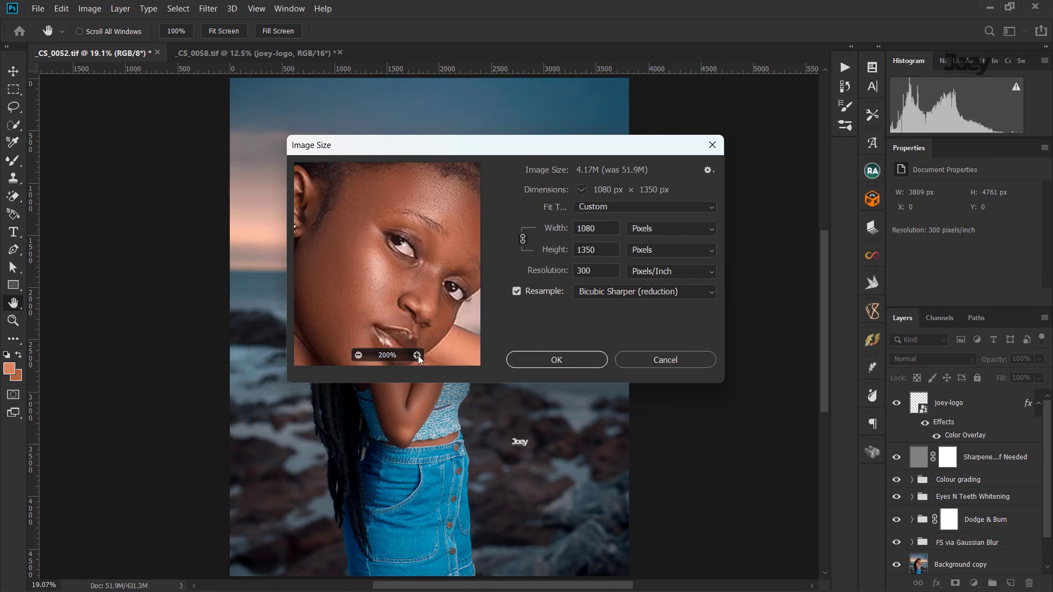
click(359, 356)
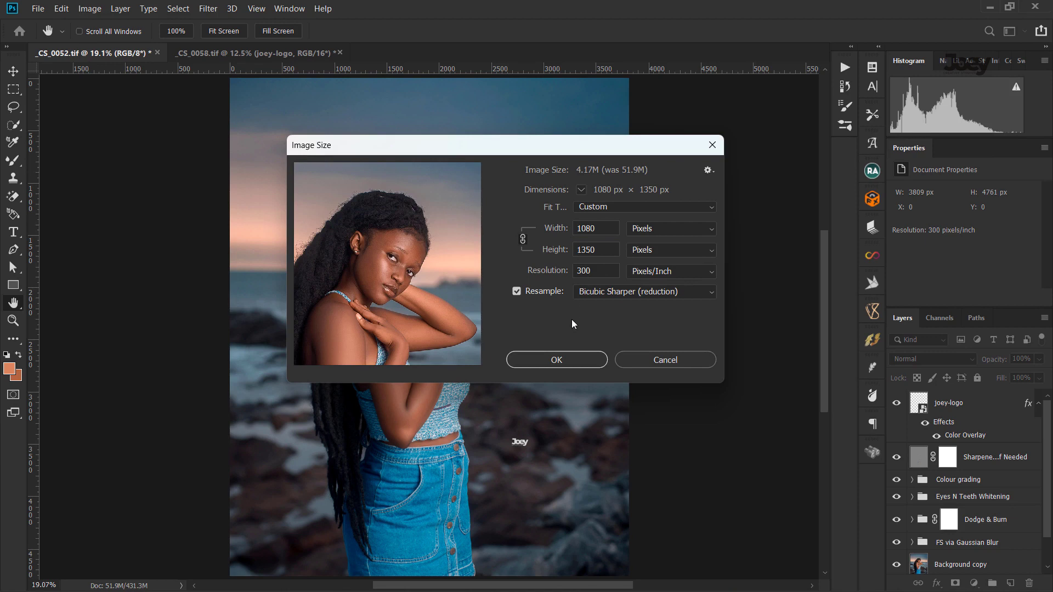
click(617, 291)
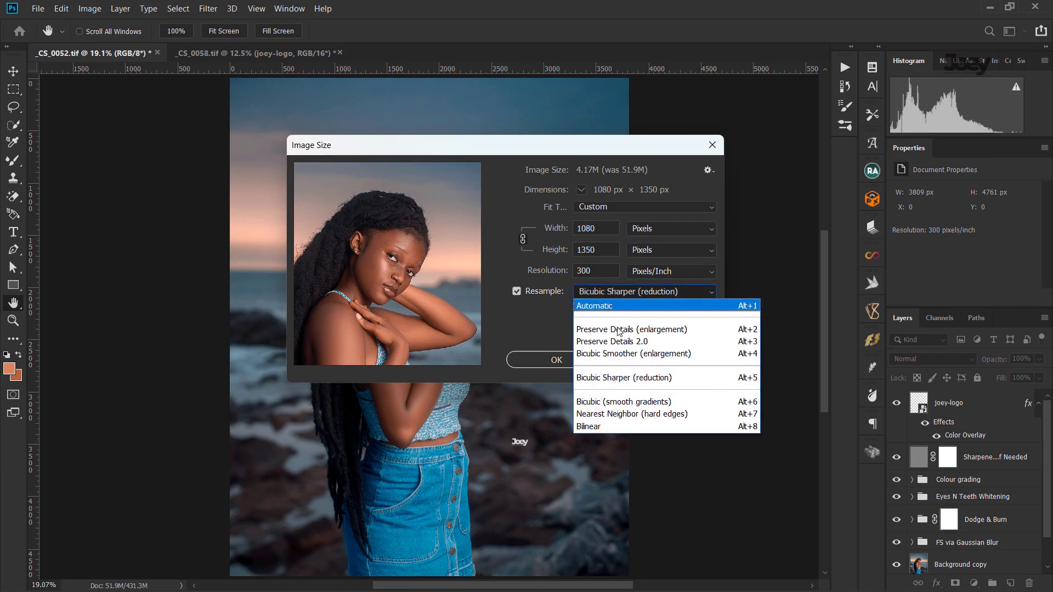
click(621, 378)
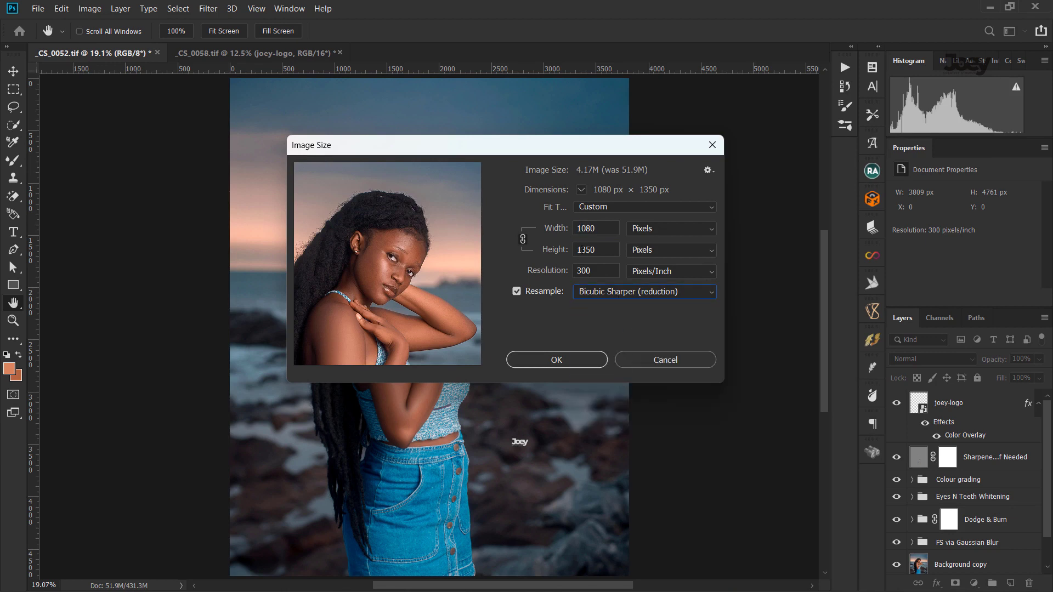
key(c)
key(Escape)
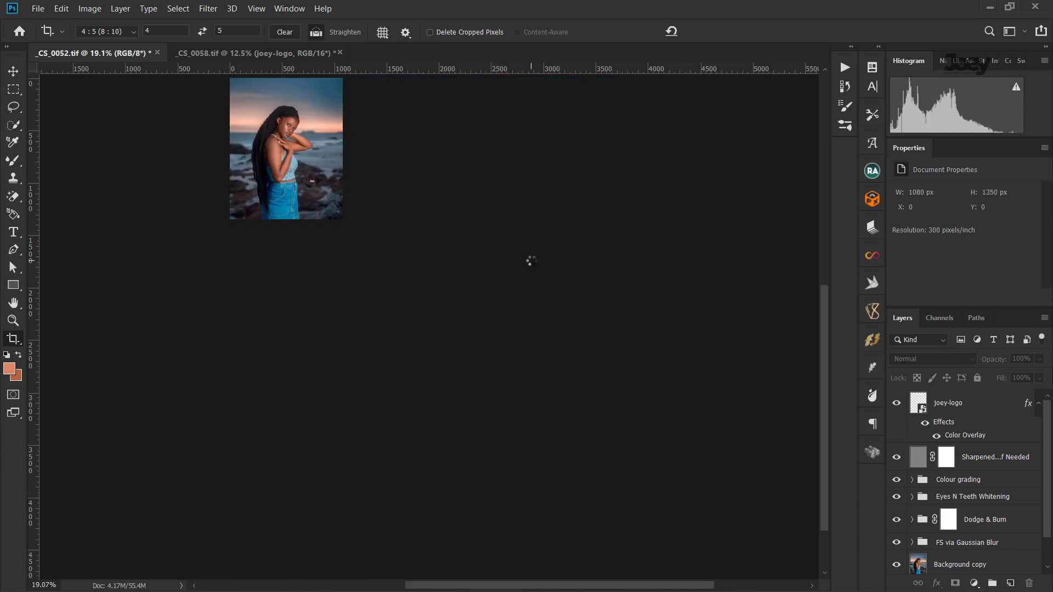
Fit the image in the window and select the top joey-logo watermark layer.
key(ctrl+0)
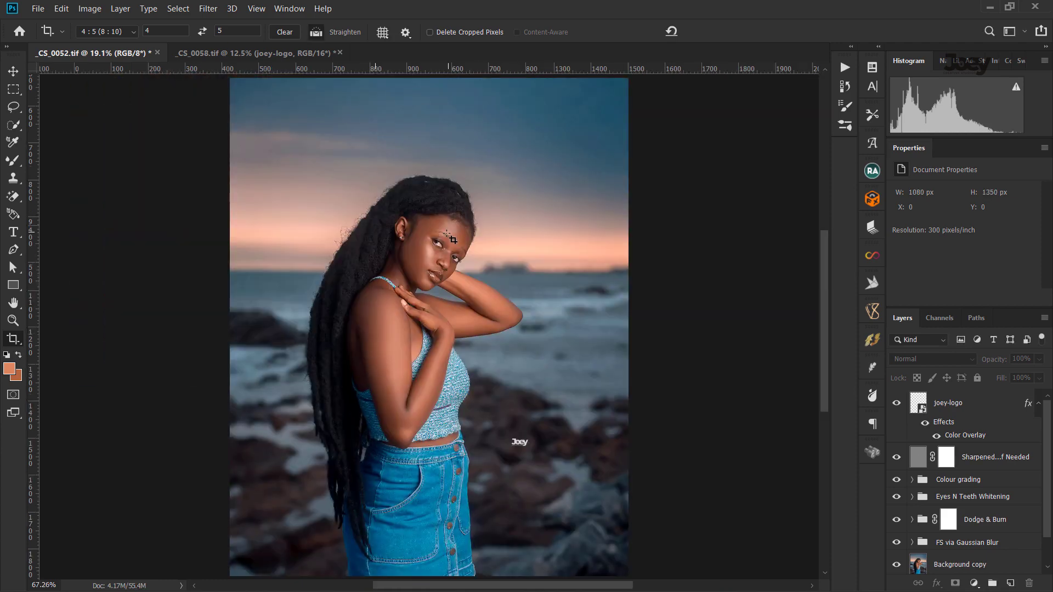
scroll(447, 233, up, 3)
scroll(448, 236, up, 3)
scroll(450, 240, up, 3)
scroll(451, 240, up, 1)
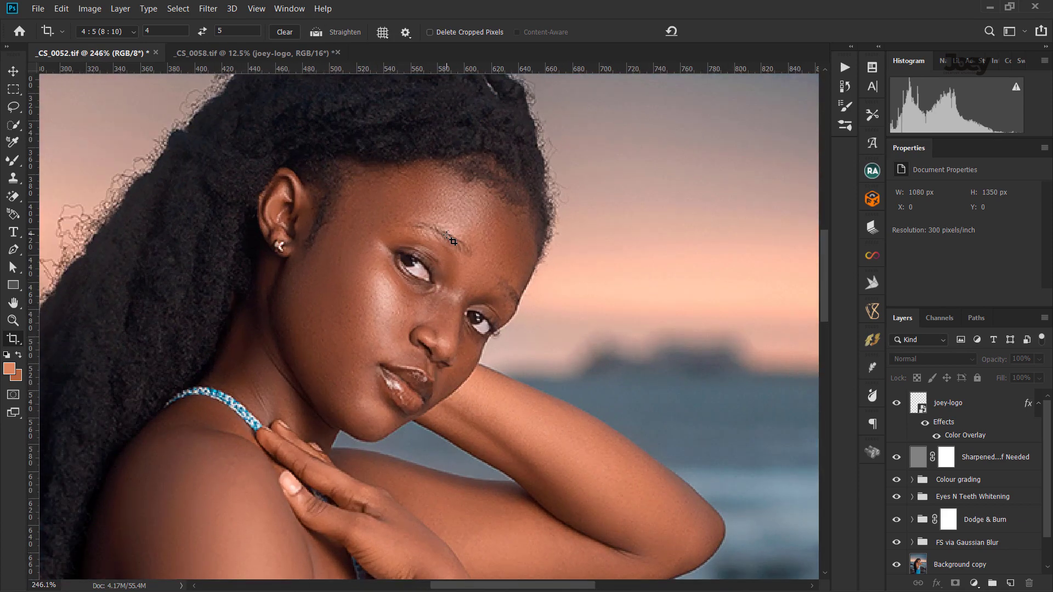
scroll(450, 240, down, 2)
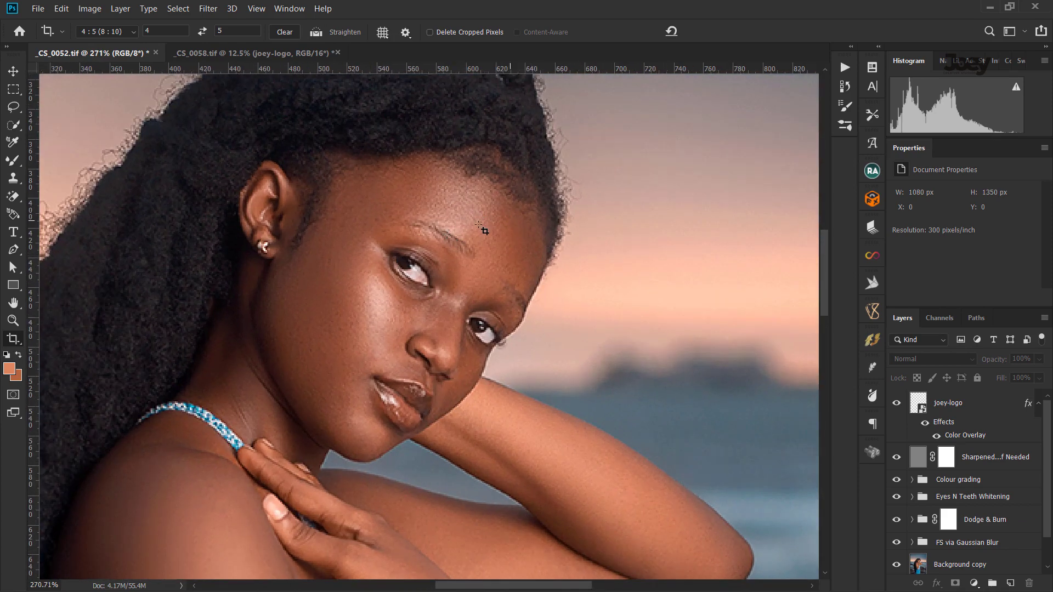
scroll(482, 237, down, 1)
scroll(482, 237, down, 3)
scroll(482, 237, down, 1)
scroll(482, 236, down, 3)
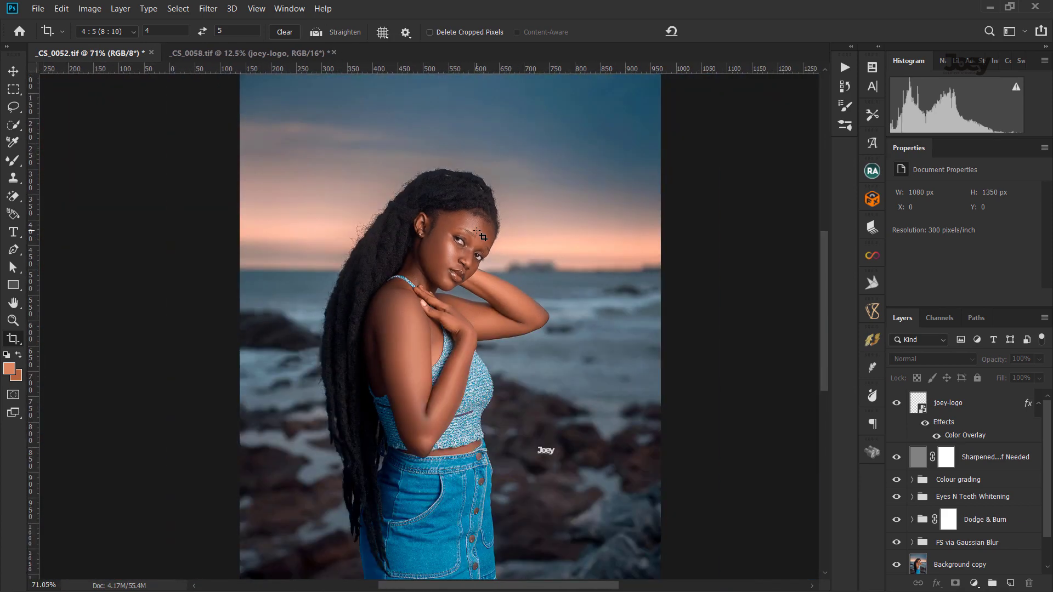
scroll(482, 237, down, 1)
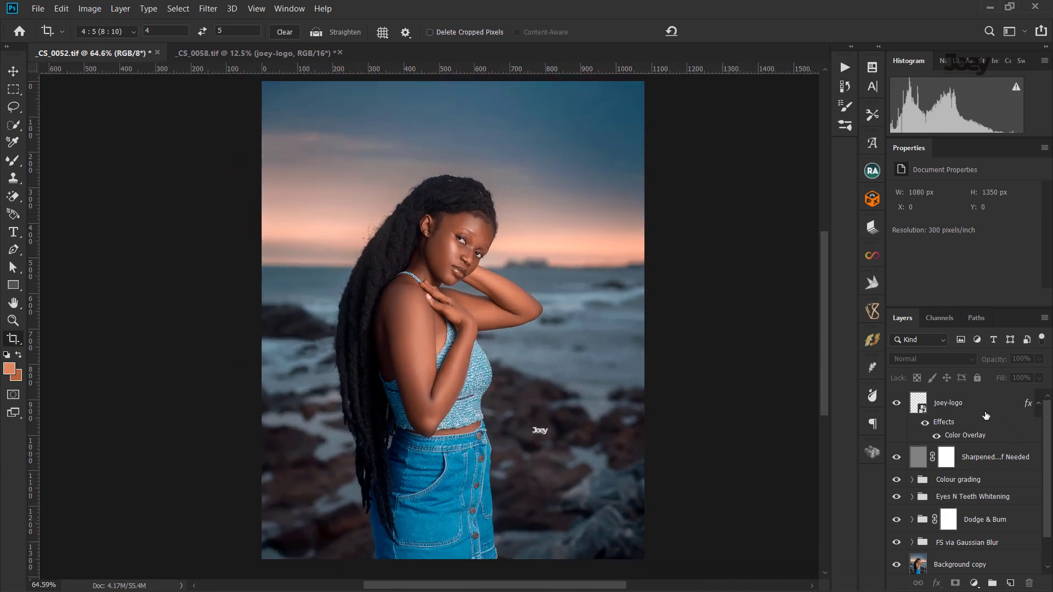
click(985, 408)
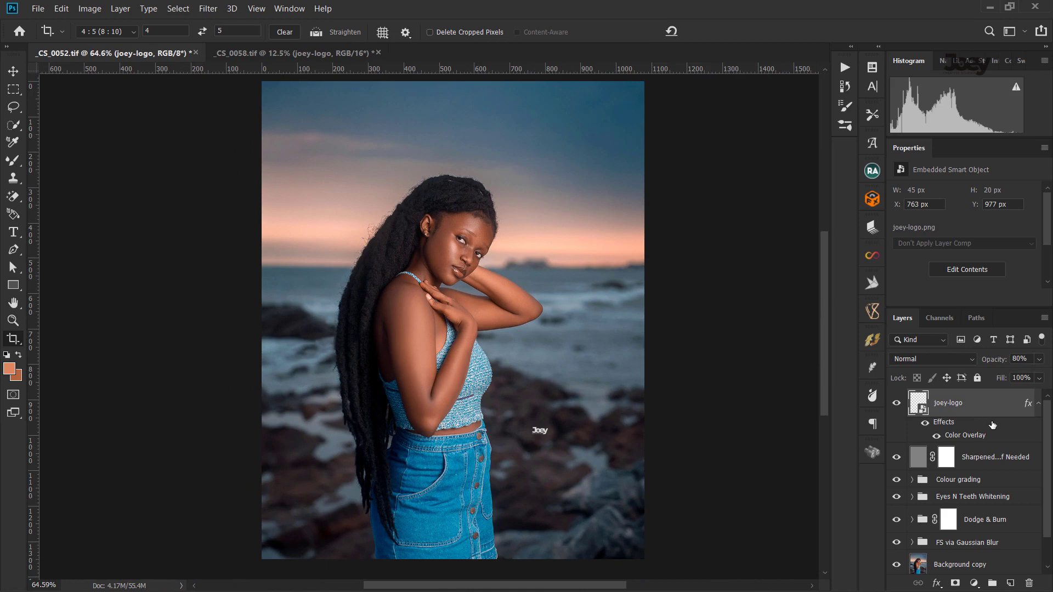
double_click(993, 425)
Stamp all visible layers into a new merged Layer 1 with Ctrl+Alt+Shift+E.
key(ctrl+shift+alt+e)
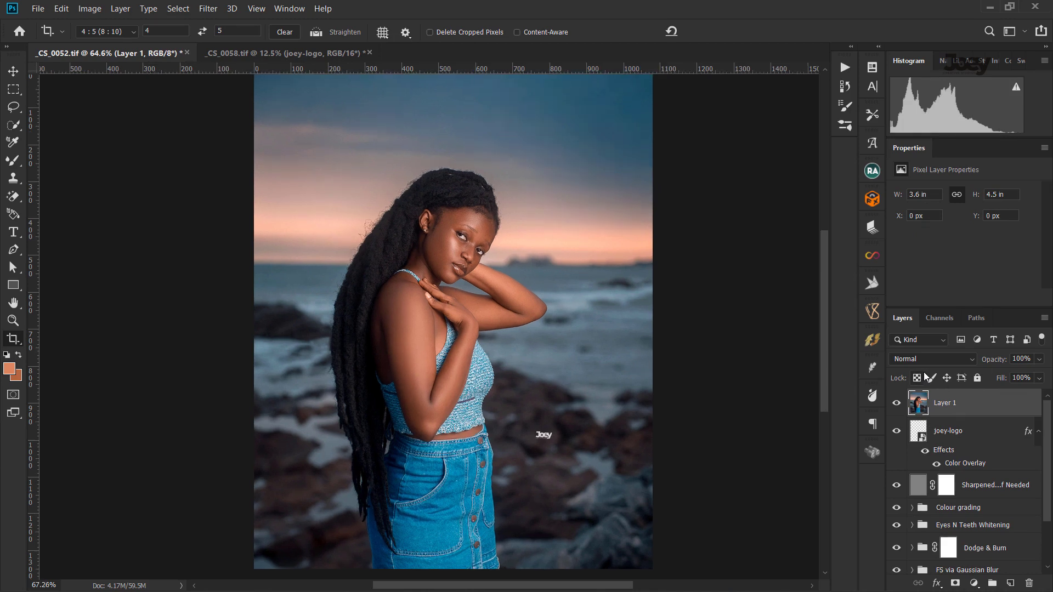
key(ctrl+0)
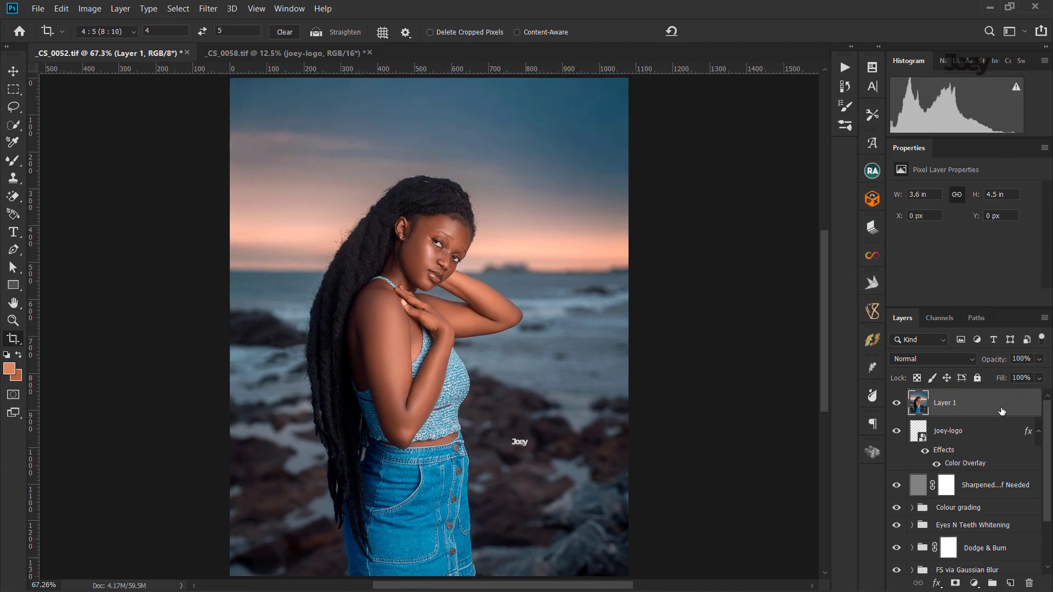
scroll(488, 253, up, 1)
scroll(458, 252, up, 1)
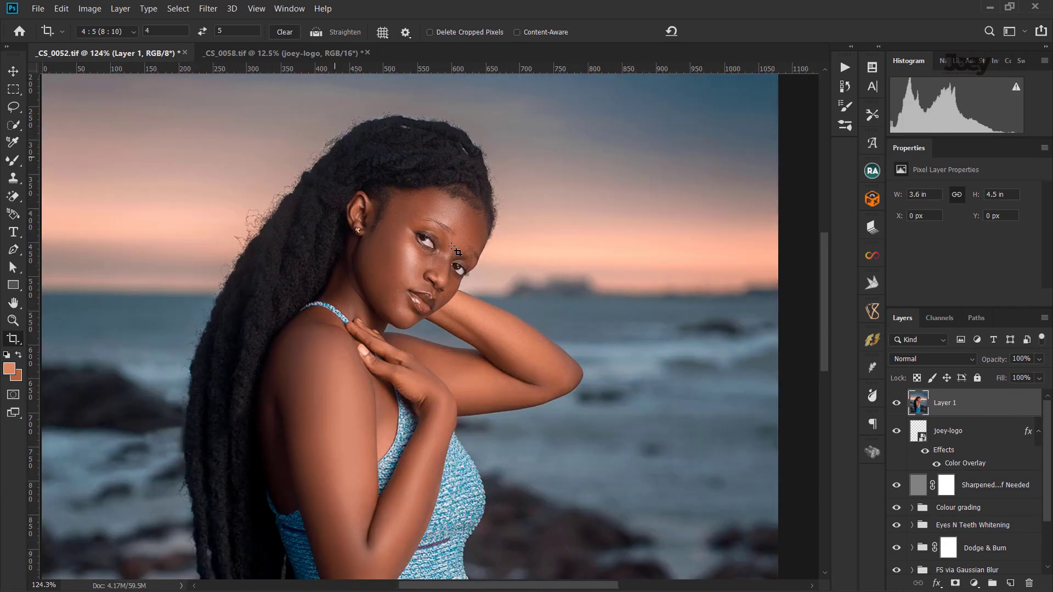
scroll(455, 249, up, 1)
scroll(455, 250, up, 1)
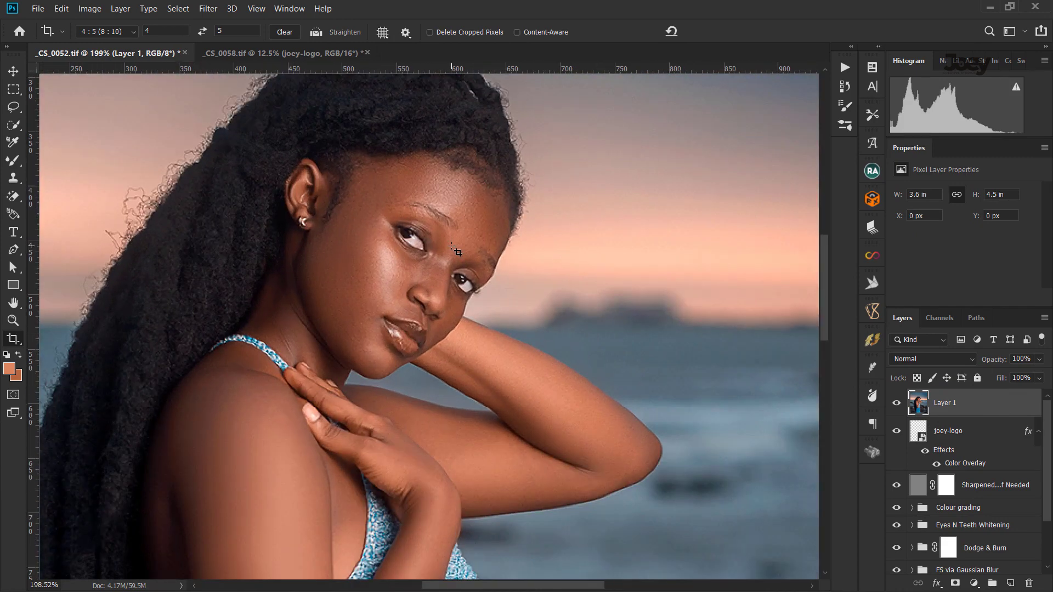
Convert Layer 1 to a smart object.
right_click(988, 403)
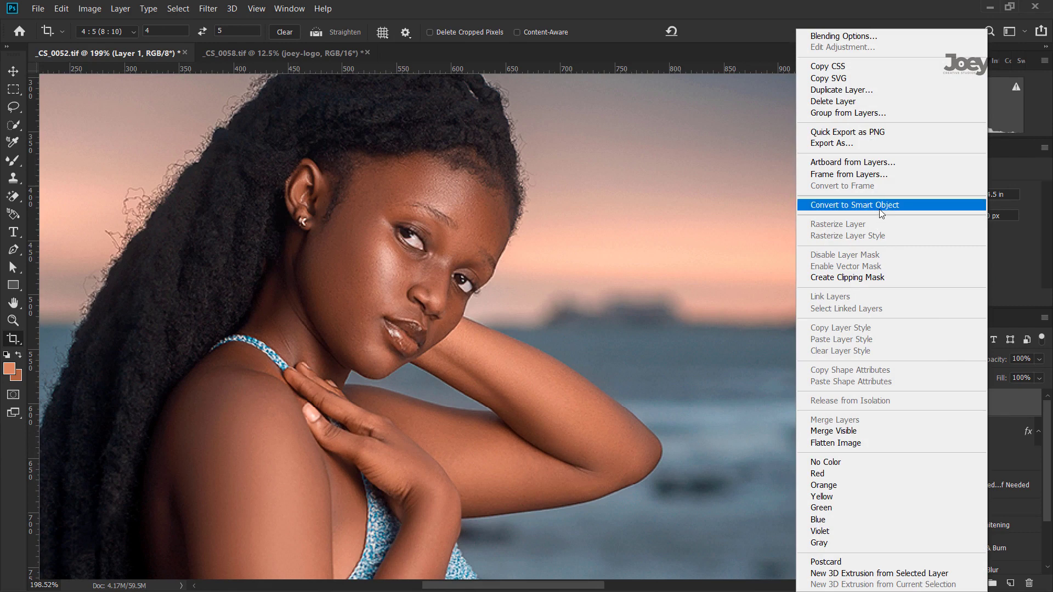
click(874, 205)
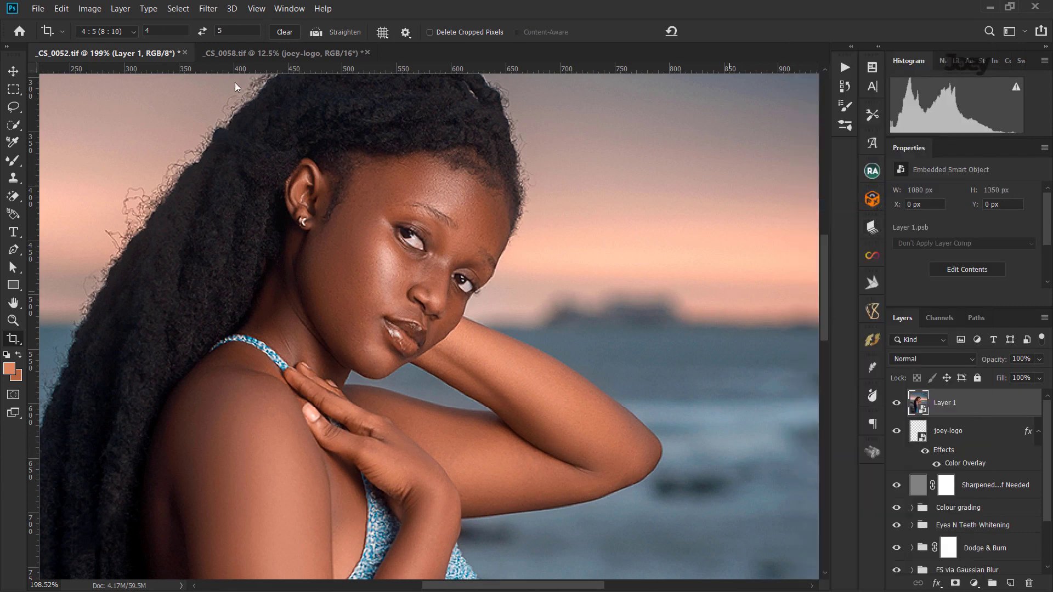
scroll(346, 215, down, 1)
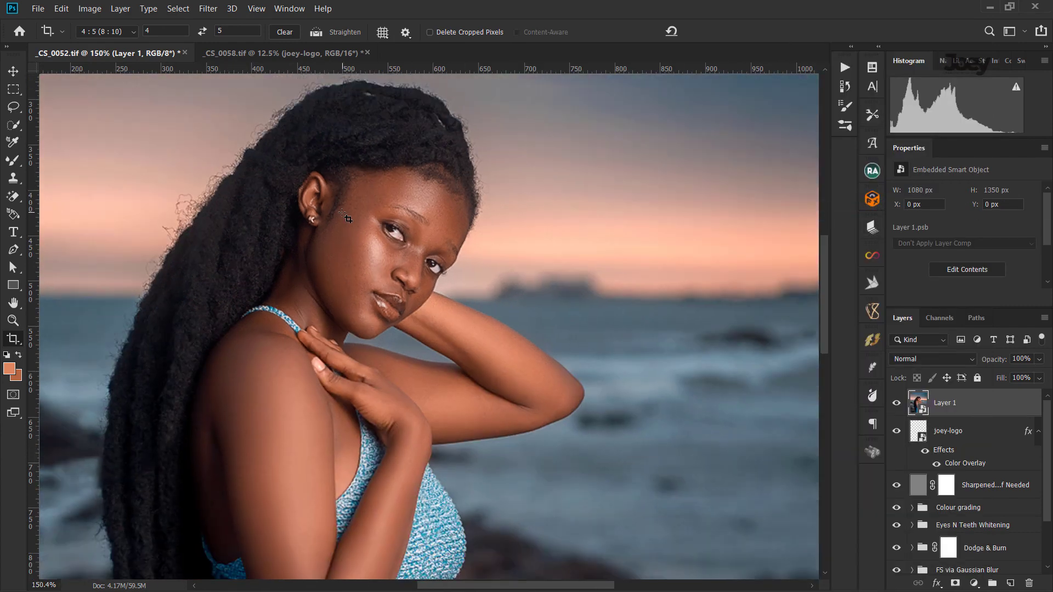
Apply a High Pass filter to Layer 1, previewing a 0.1-pixel radius at 200%.
click(209, 7)
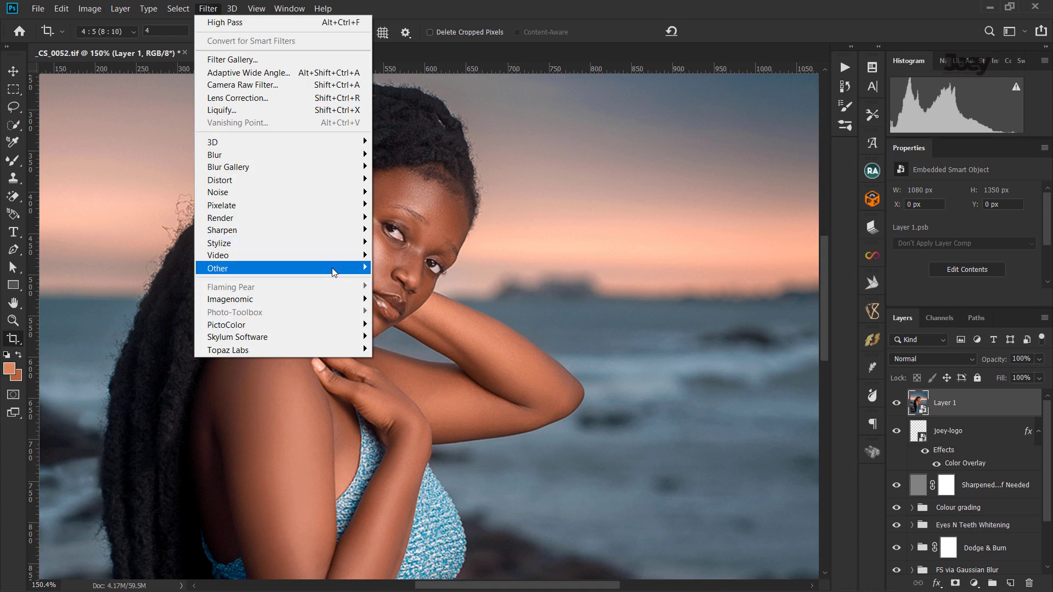
mouse_move(246, 268)
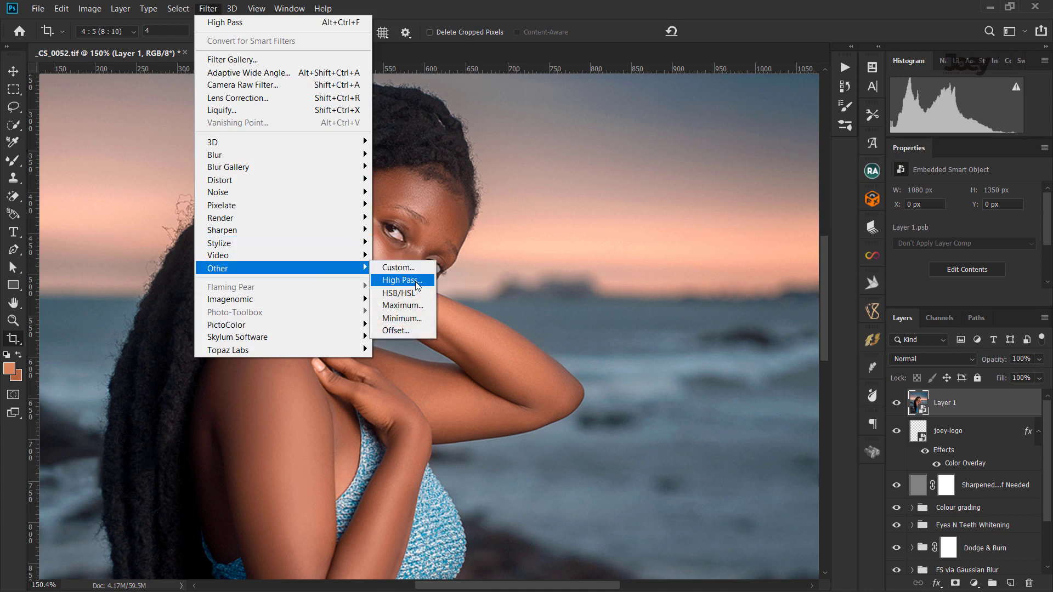
click(413, 280)
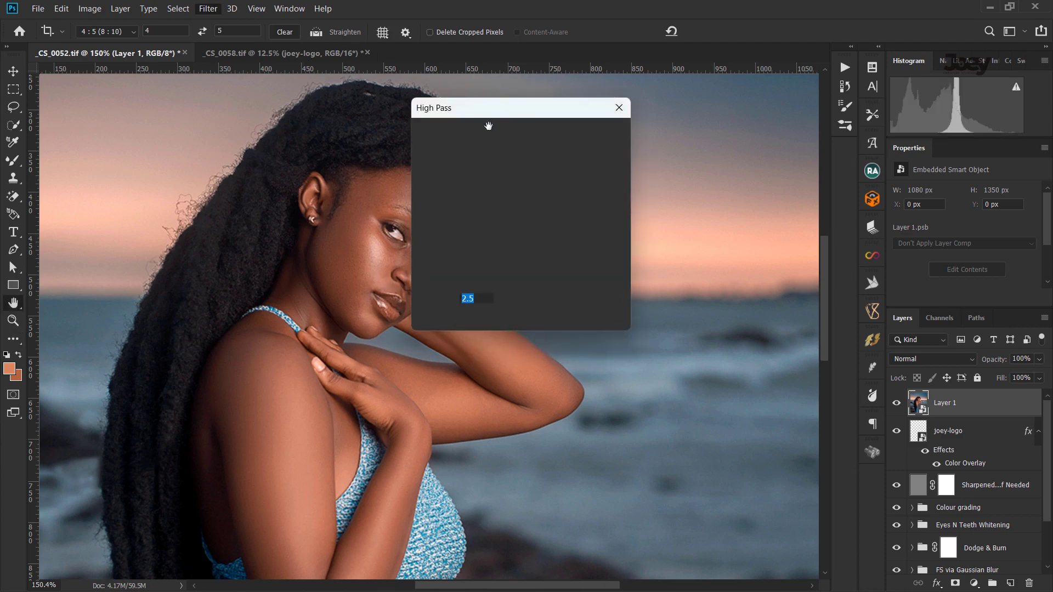
drag(540, 111, 616, 111)
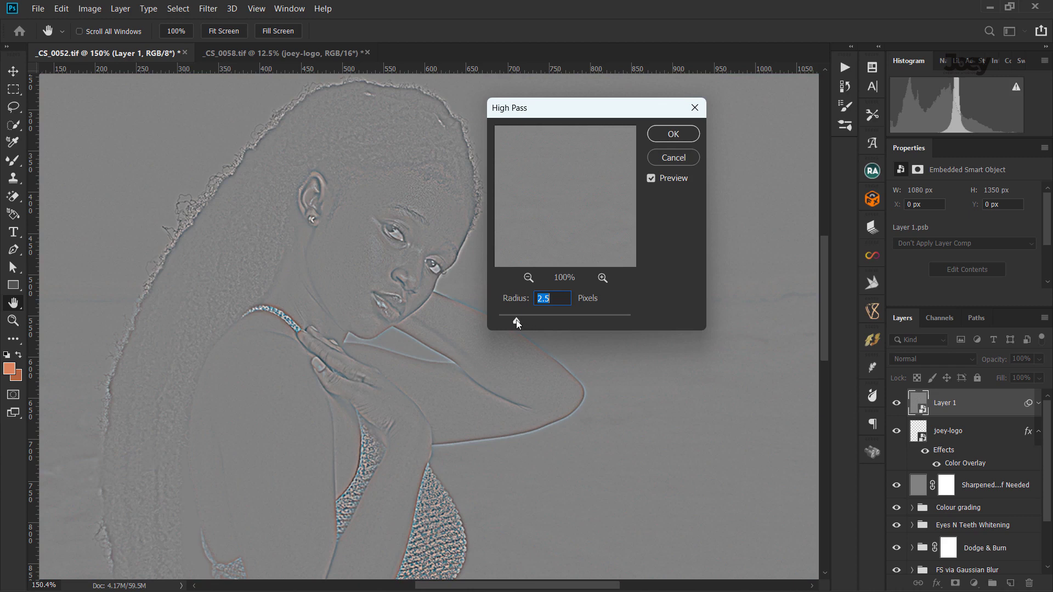
drag(515, 321, 499, 322)
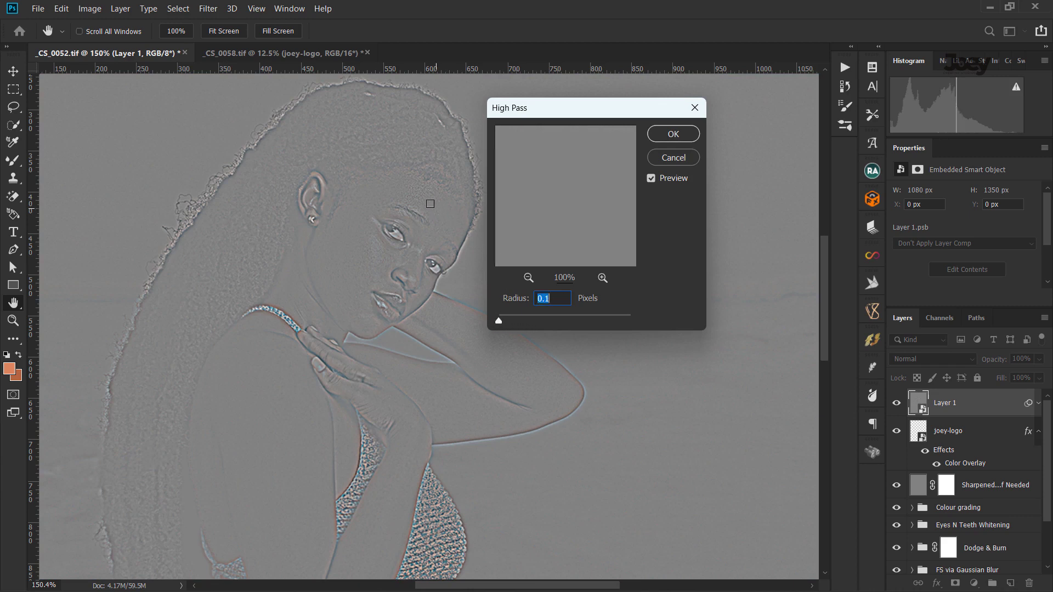
click(567, 212)
drag(568, 211, 589, 193)
click(602, 278)
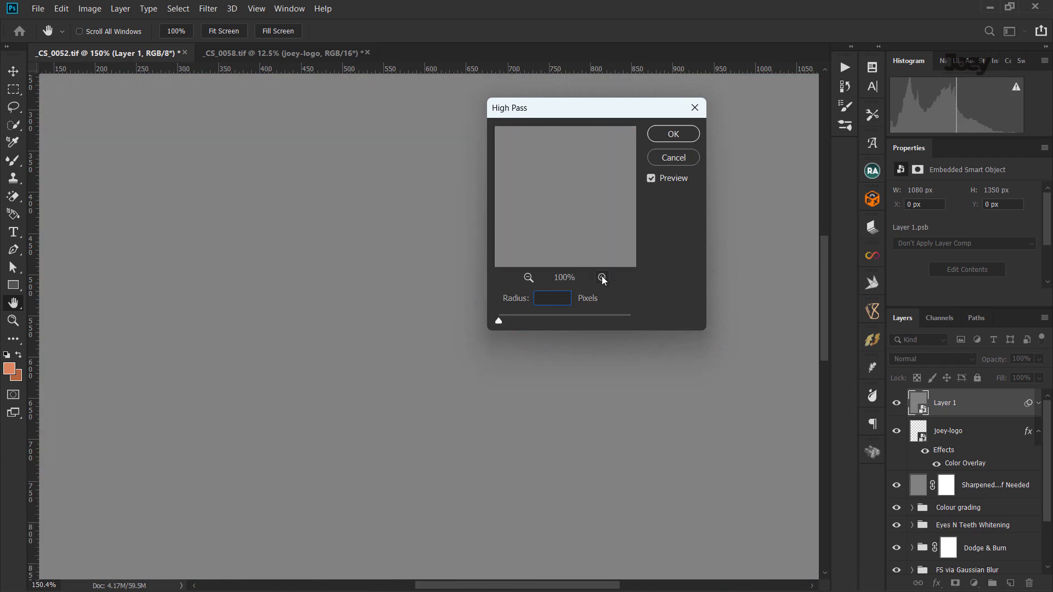
Fine-tune the High Pass radius to 0.7 pixels while checking the eyes, and confirm.
drag(498, 321, 502, 321)
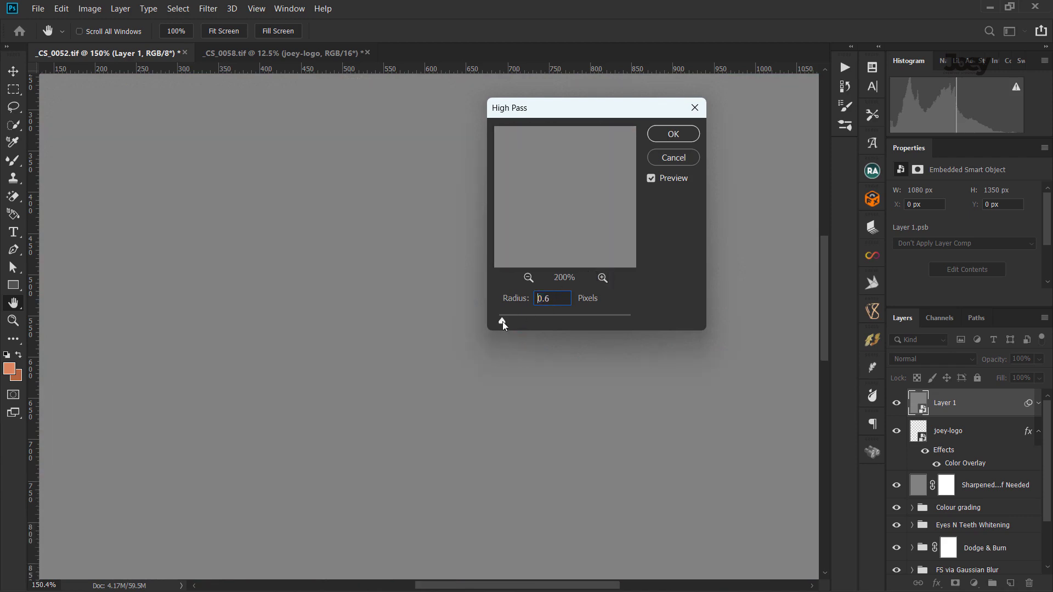
drag(551, 235, 537, 237)
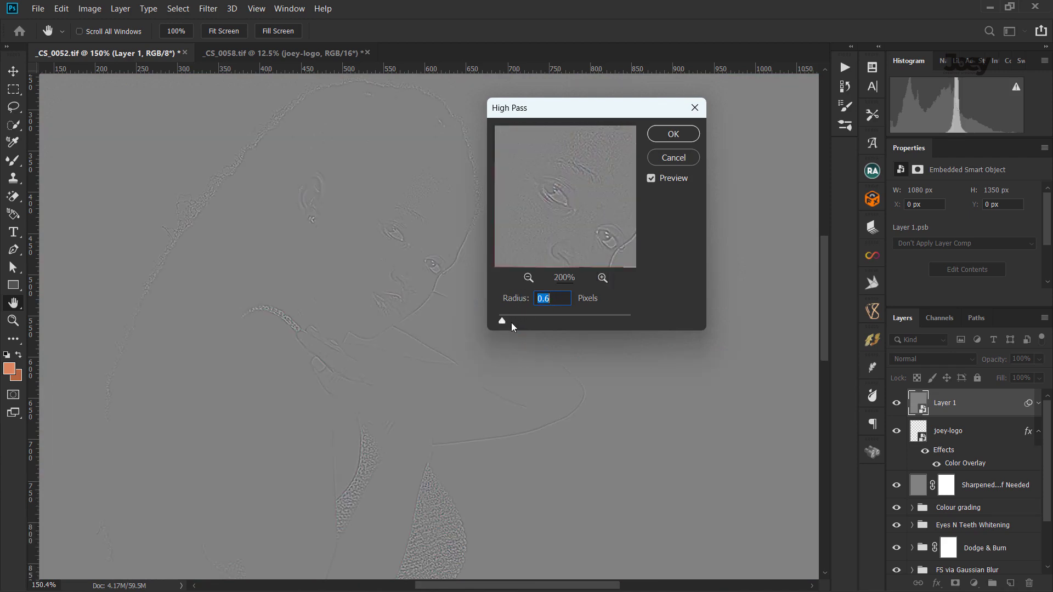
key(Left)
key(Up)
mouse_move(594, 185)
mouse_down()
mouse_move(597, 211)
mouse_move(577, 196)
mouse_move(578, 178)
mouse_up()
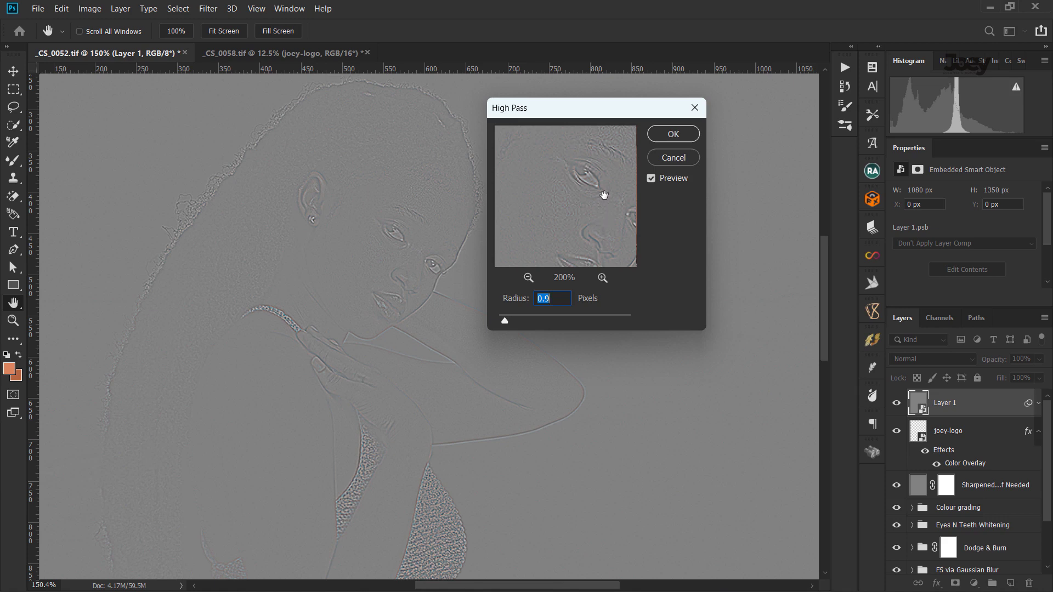
text(0.)
key(Return)
key(c)
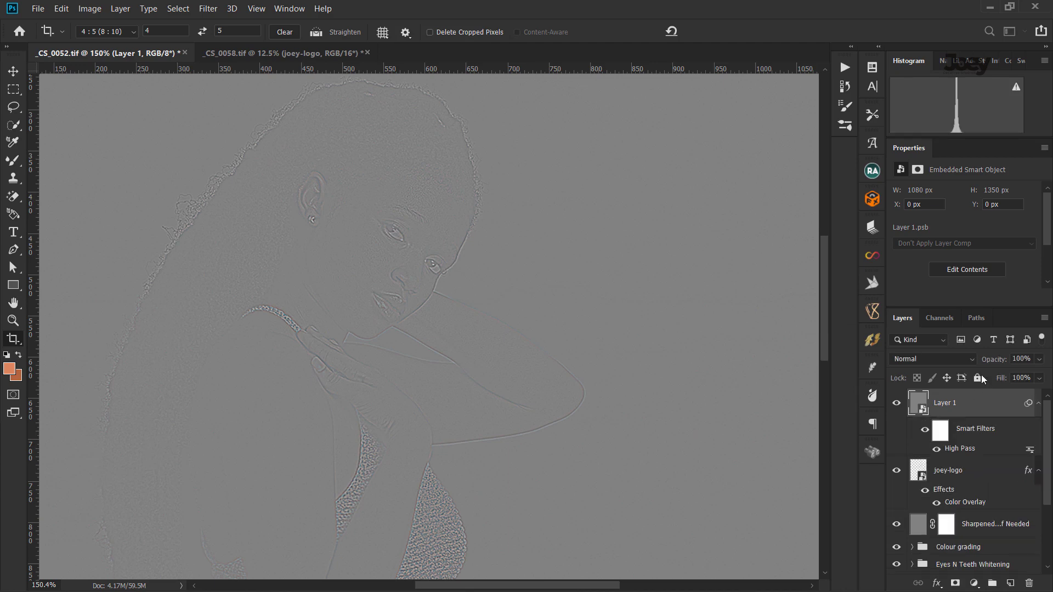
Blend Layer 1 in Overlay mode and toggle its visibility to compare the sharpening.
click(962, 357)
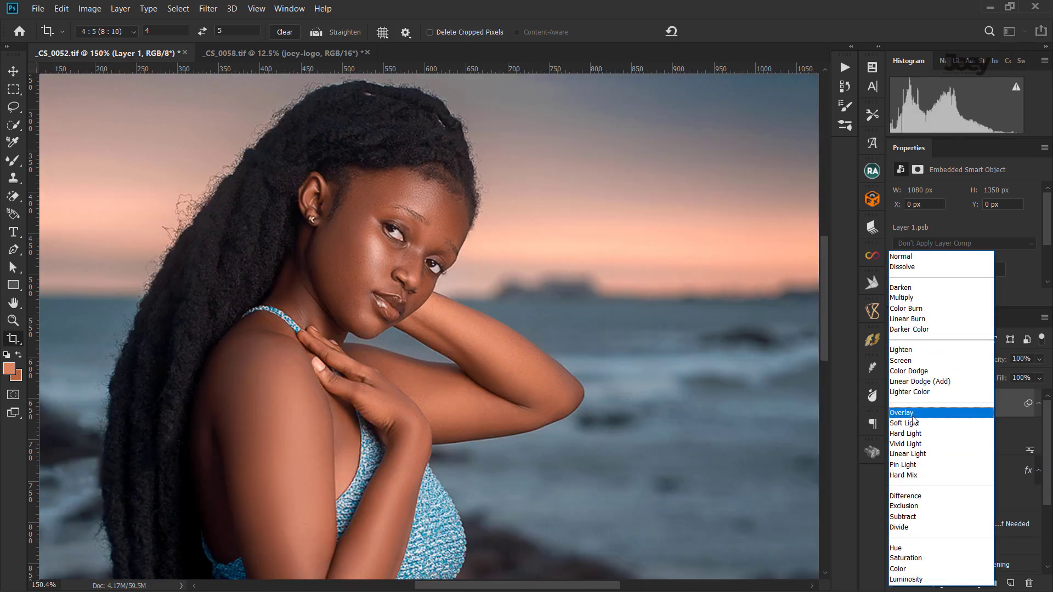
click(912, 414)
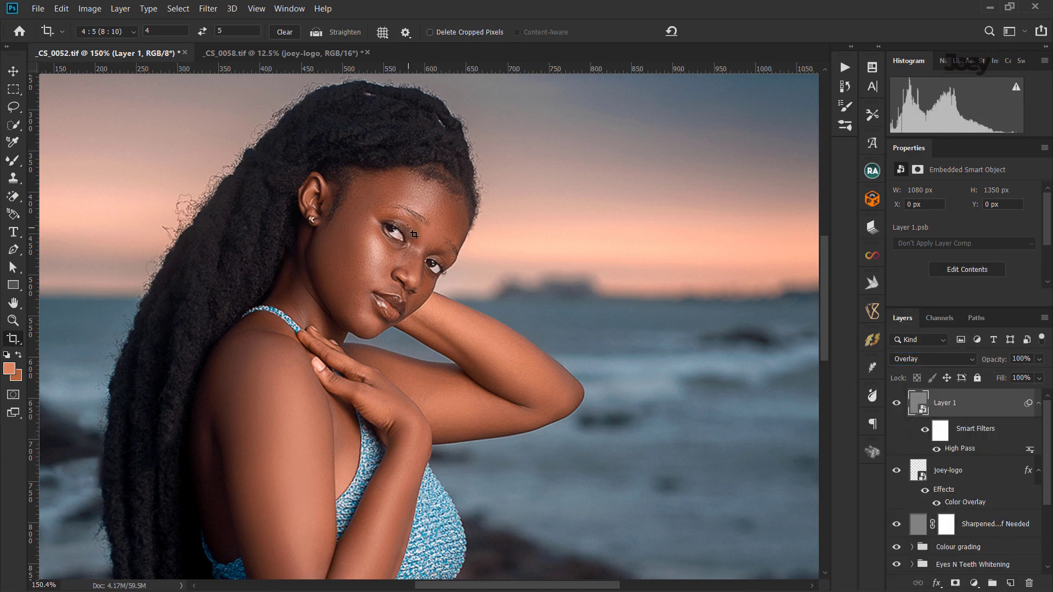
scroll(414, 235, down, 1)
scroll(413, 234, up, 2)
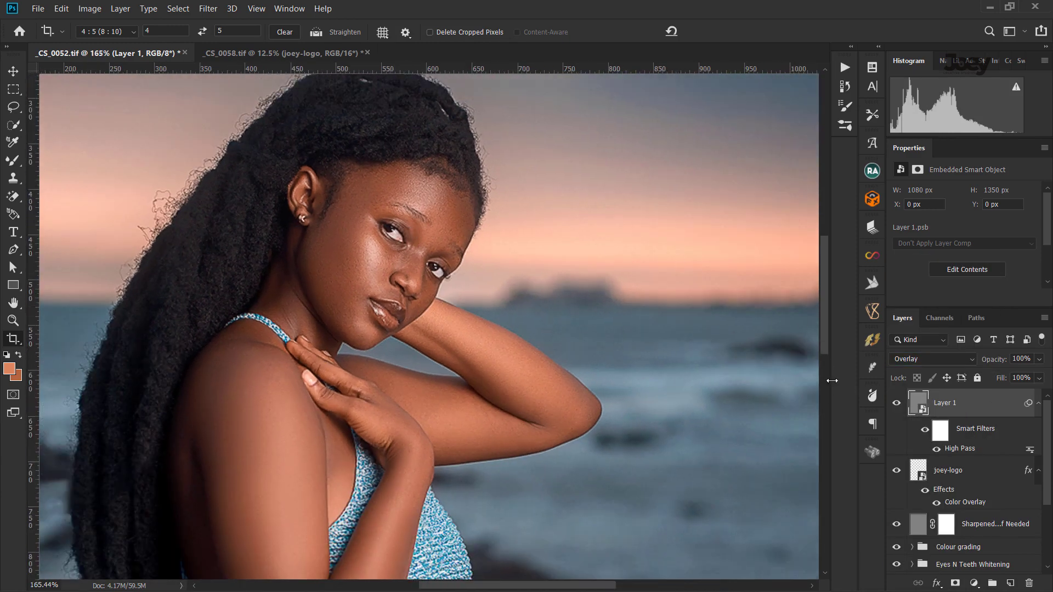
click(895, 406)
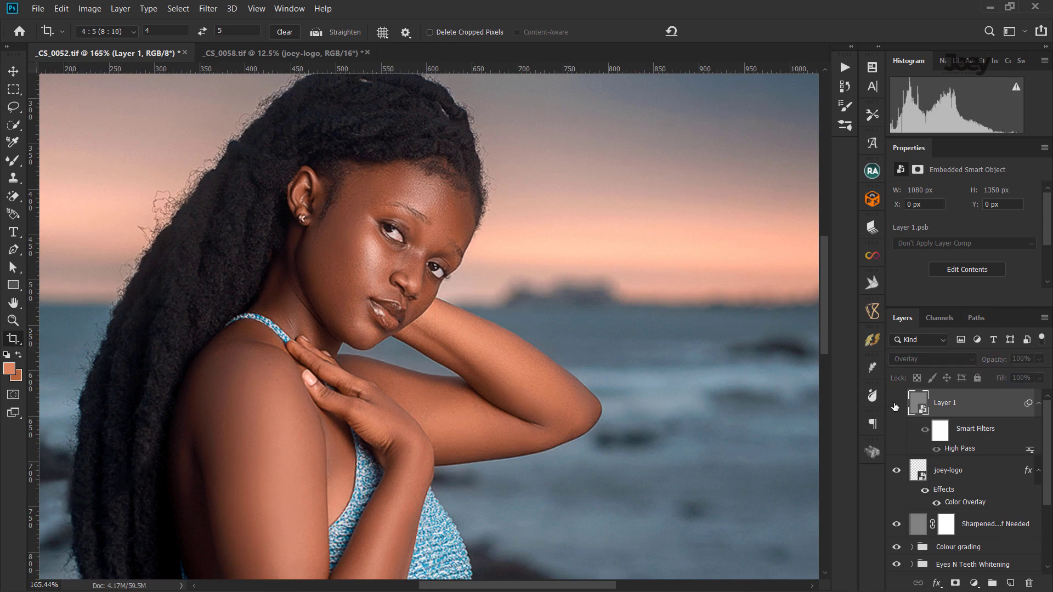
click(895, 406)
click(895, 406)
scroll(399, 318, down, 3)
scroll(399, 318, down, 2)
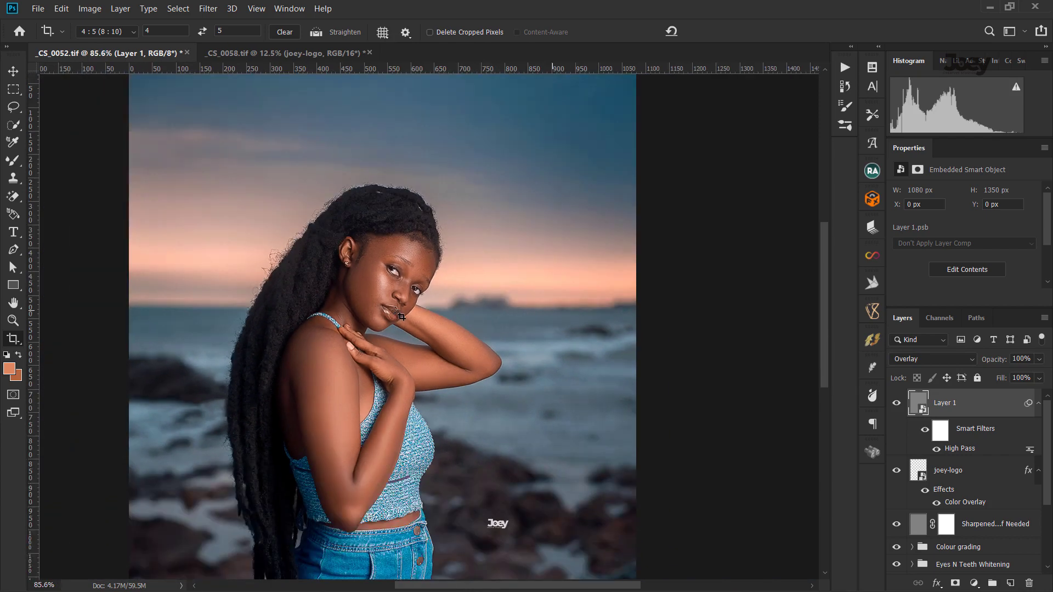
scroll(402, 317, down, 1)
scroll(402, 316, down, 1)
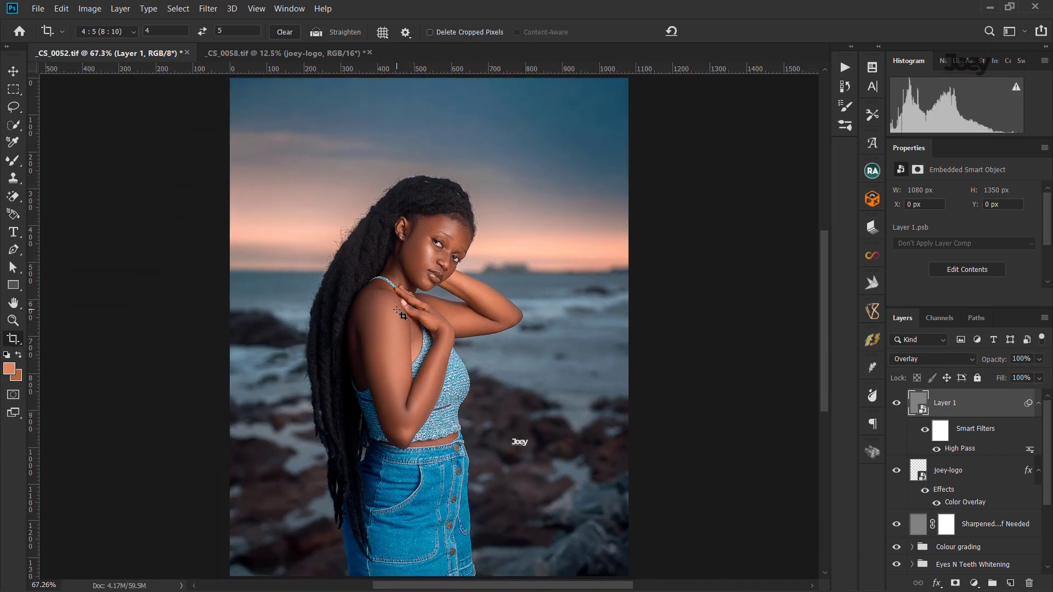
click(37, 9)
mouse_move(110, 186)
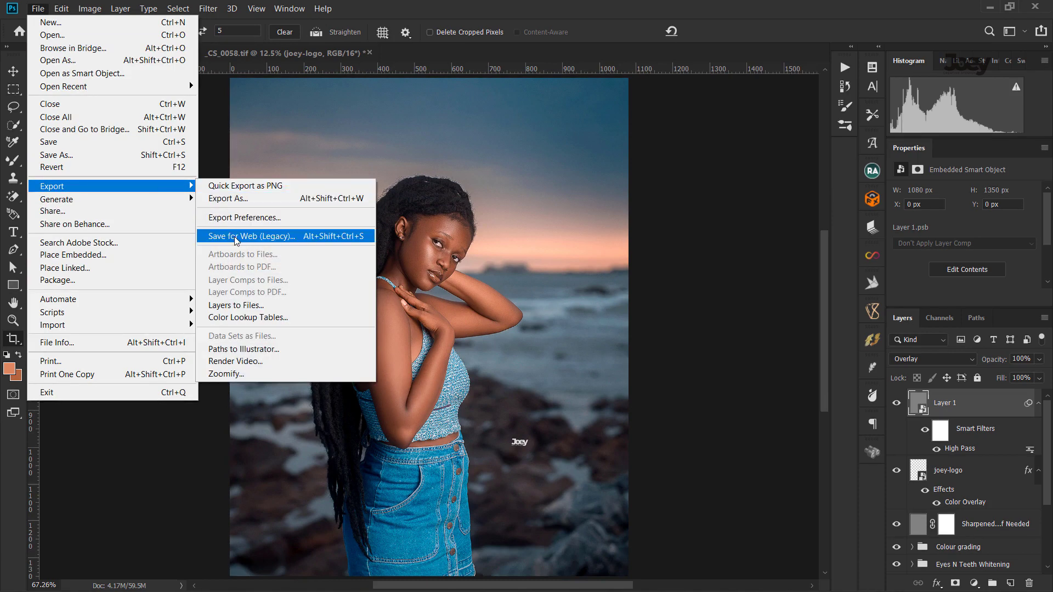
Check the quality-87 JPEG preview at 200% and Fit in View, then close Save for Web.
click(235, 236)
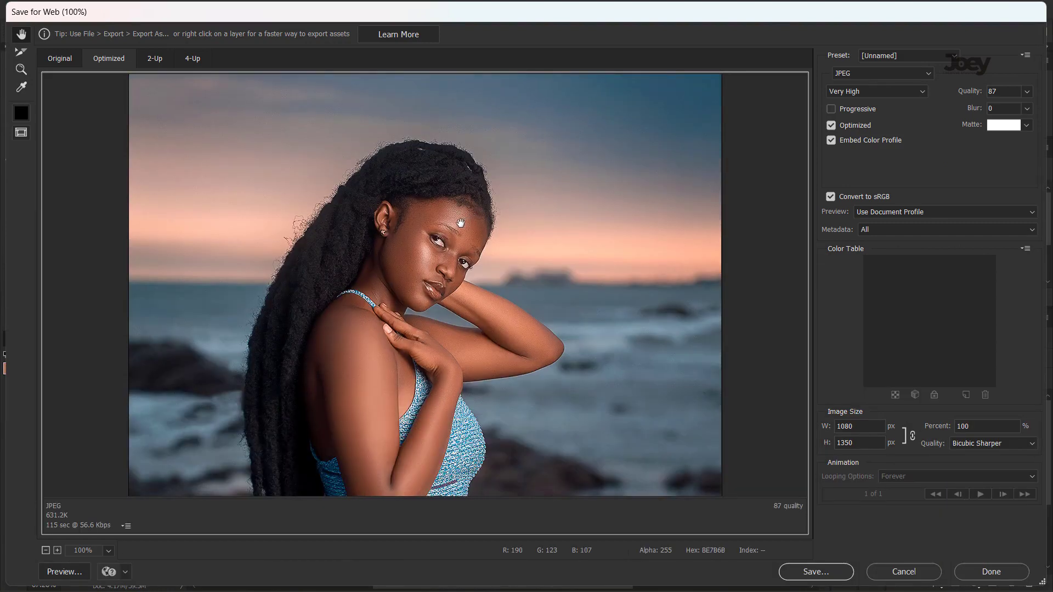
right_click(466, 218)
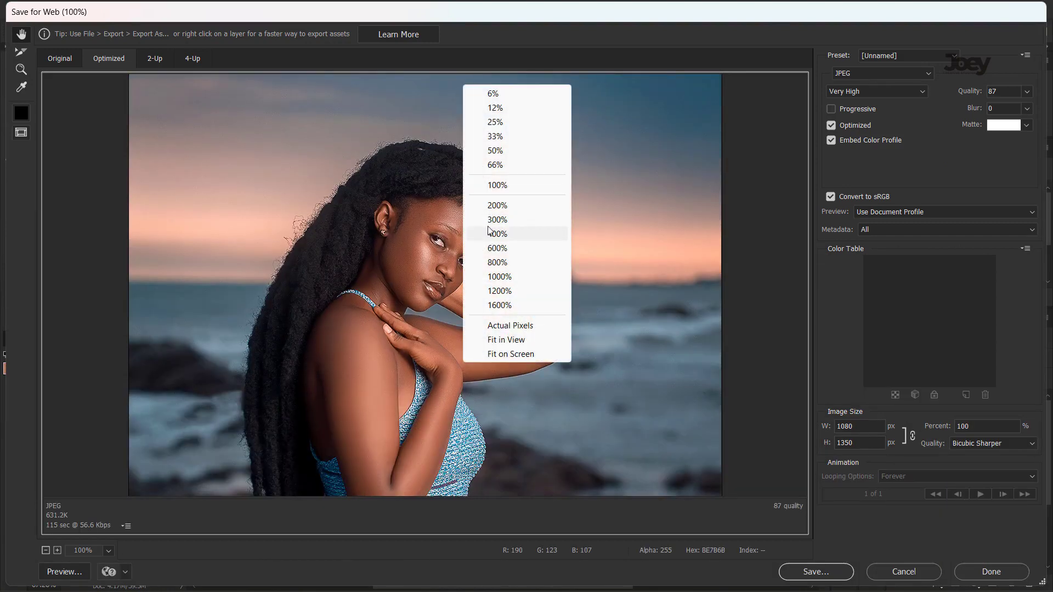
click(466, 205)
drag(465, 210, 453, 235)
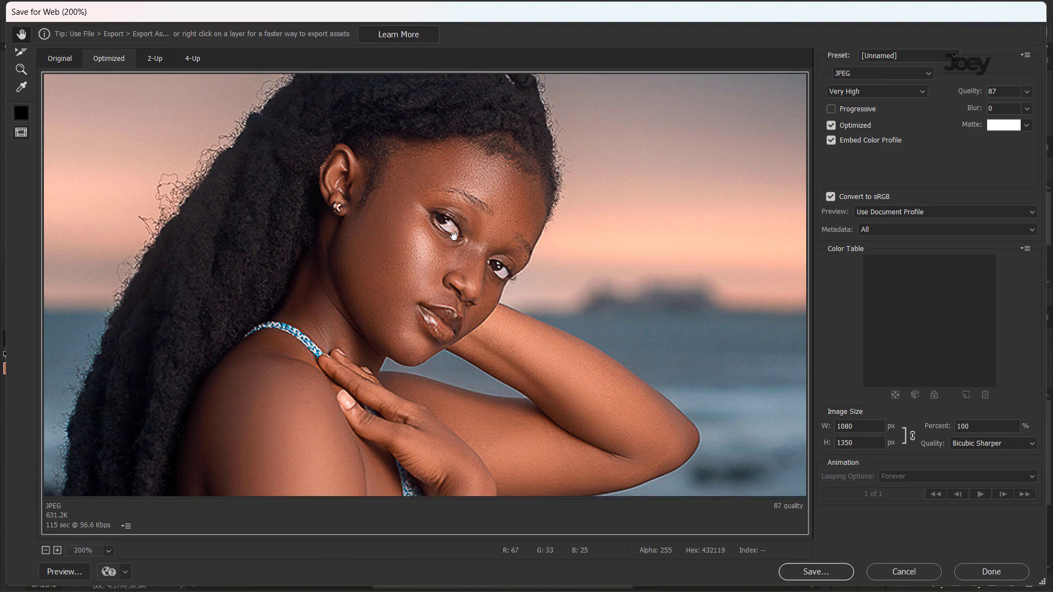
right_click(454, 236)
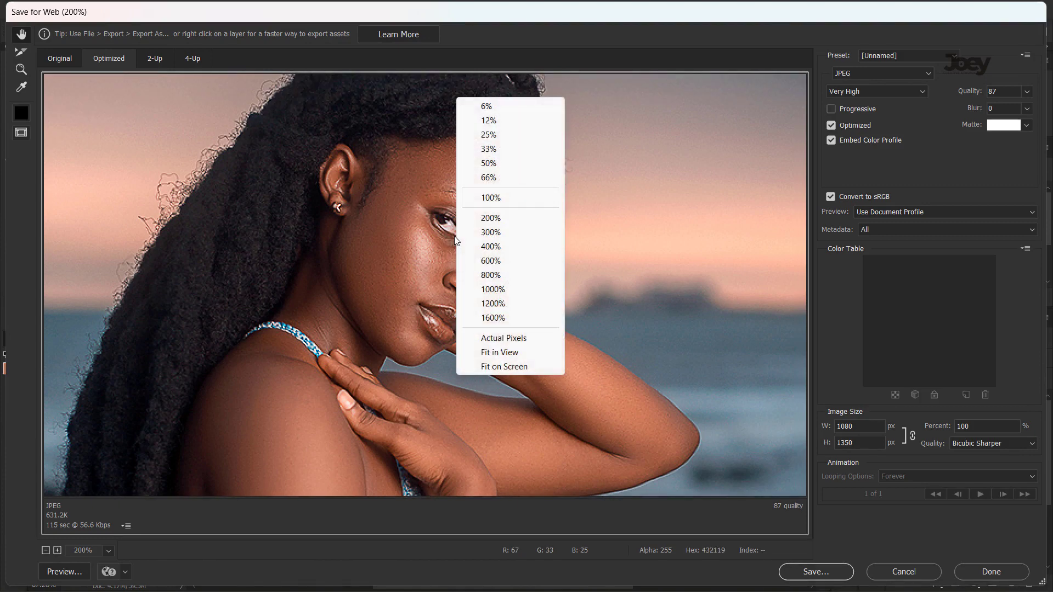
click(510, 353)
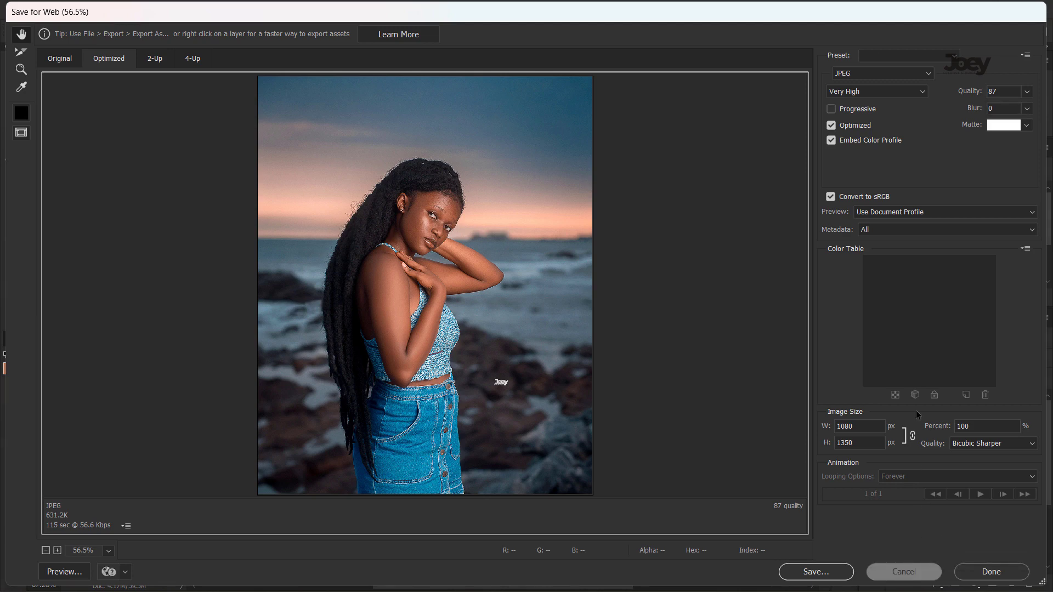
click(904, 572)
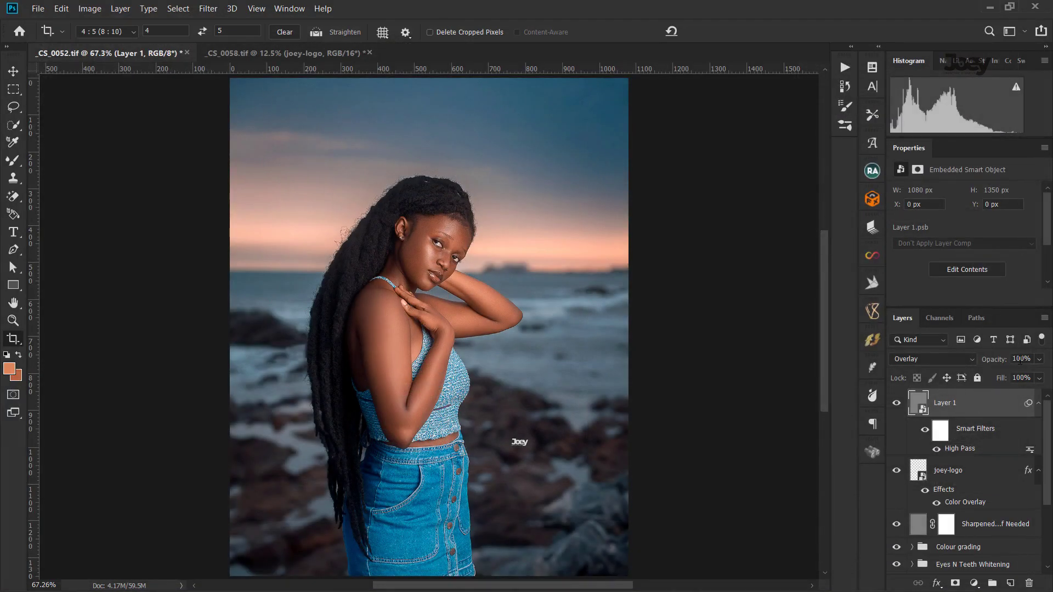
Set the High Pass radius to 0.5 pixels and toggle Layer 1 on and off to compare.
double_click(958, 448)
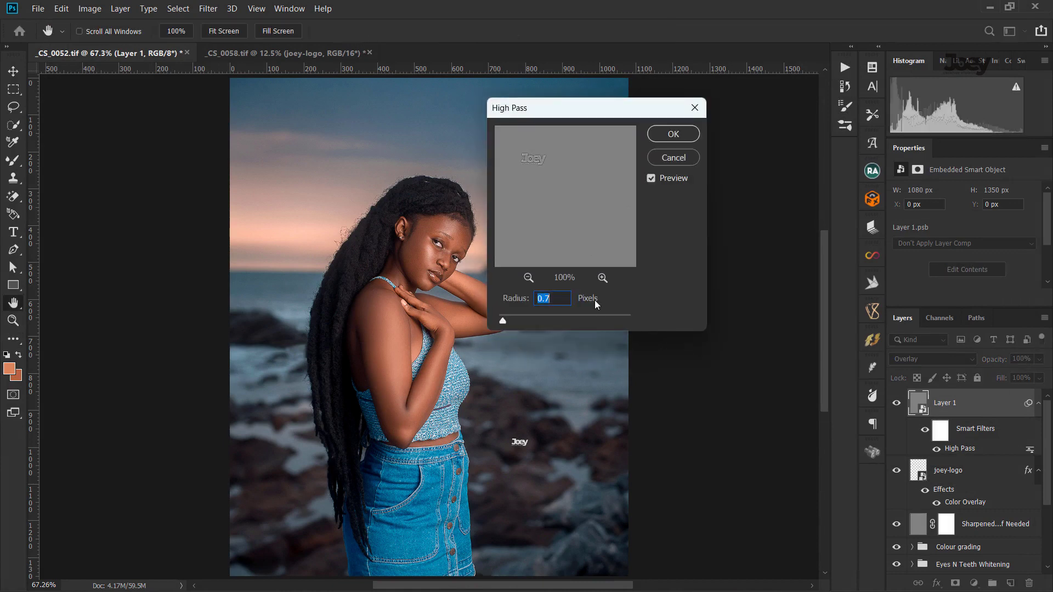
text(0.5)
key(Return)
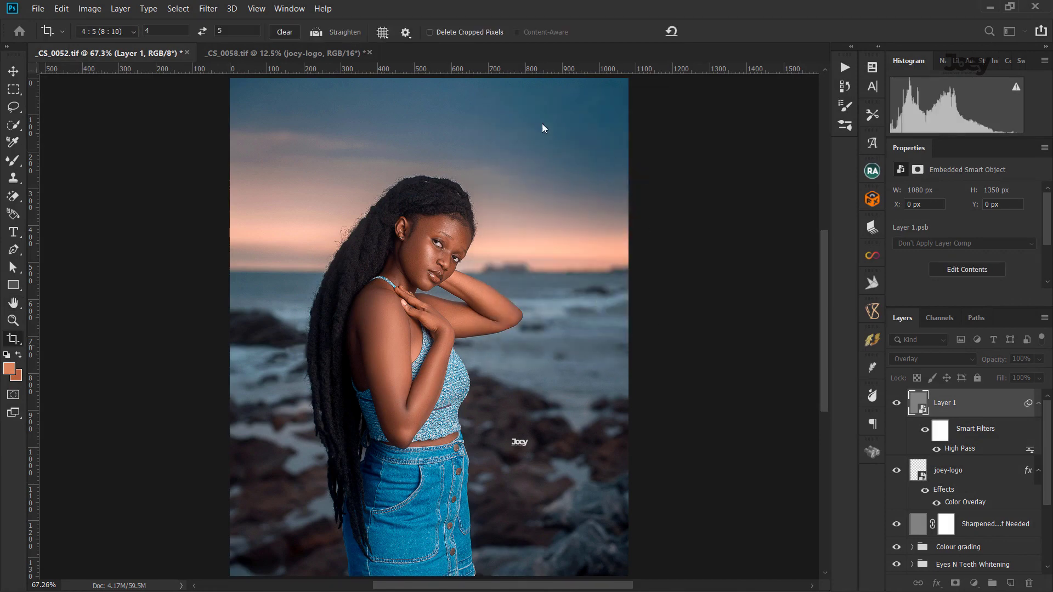
scroll(453, 245, up, 3)
scroll(452, 245, up, 3)
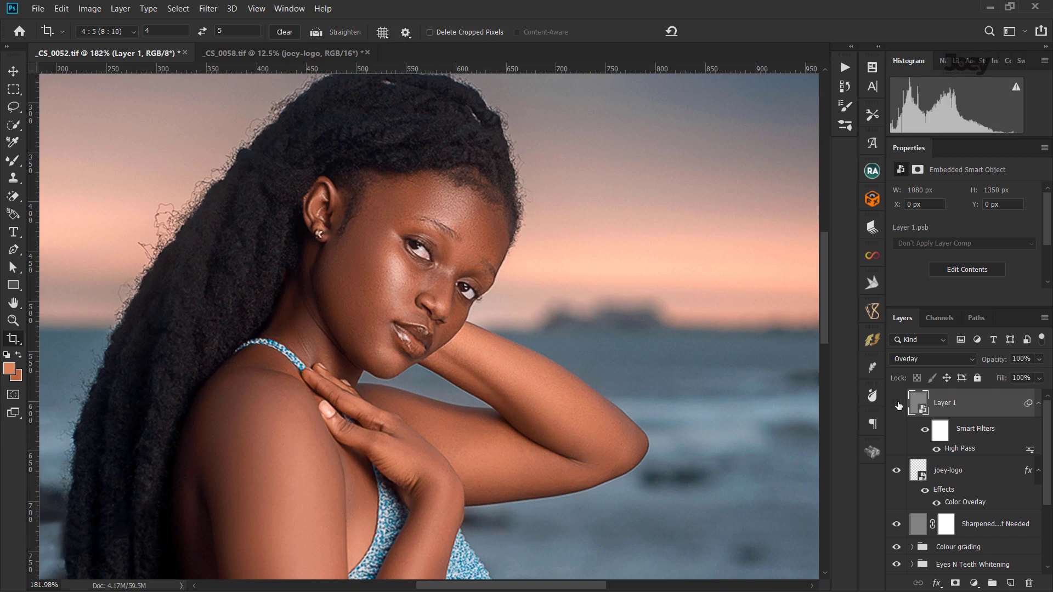
click(896, 403)
click(897, 403)
click(897, 404)
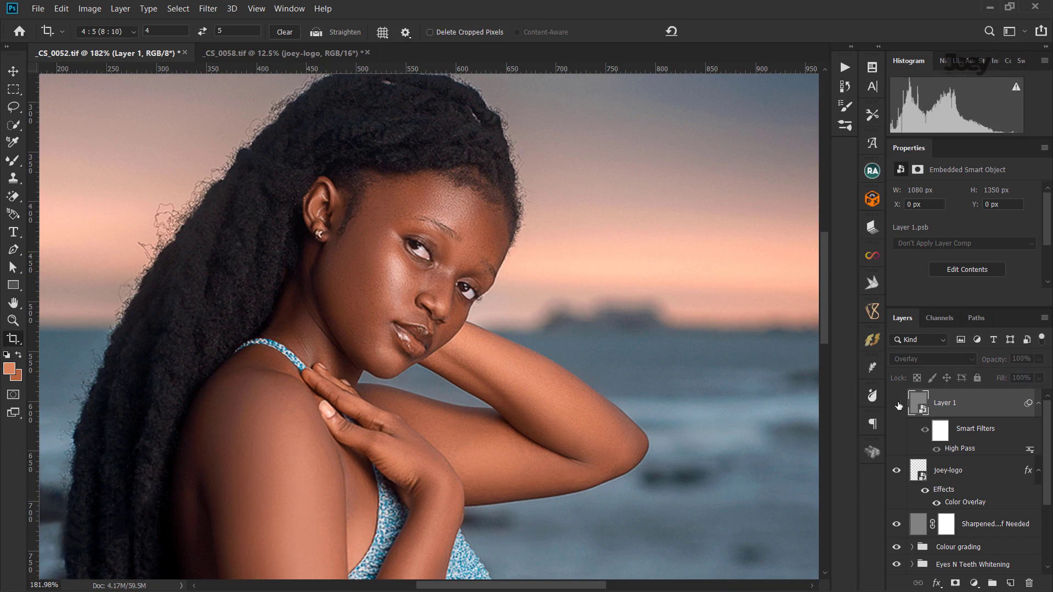
click(902, 405)
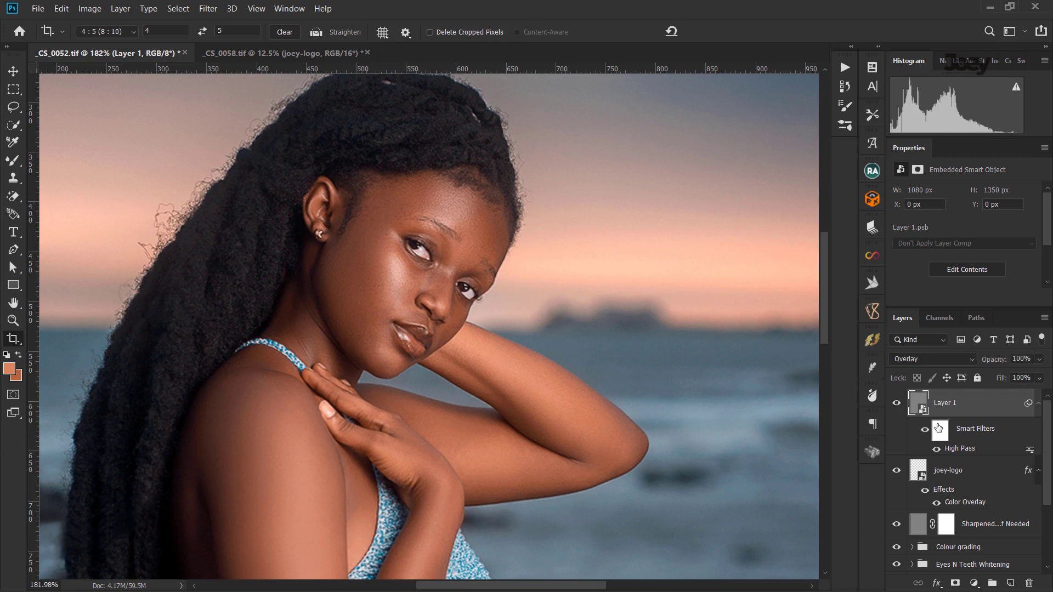
Reopen the High Pass filter, re-enter the radius and confirm it.
double_click(954, 448)
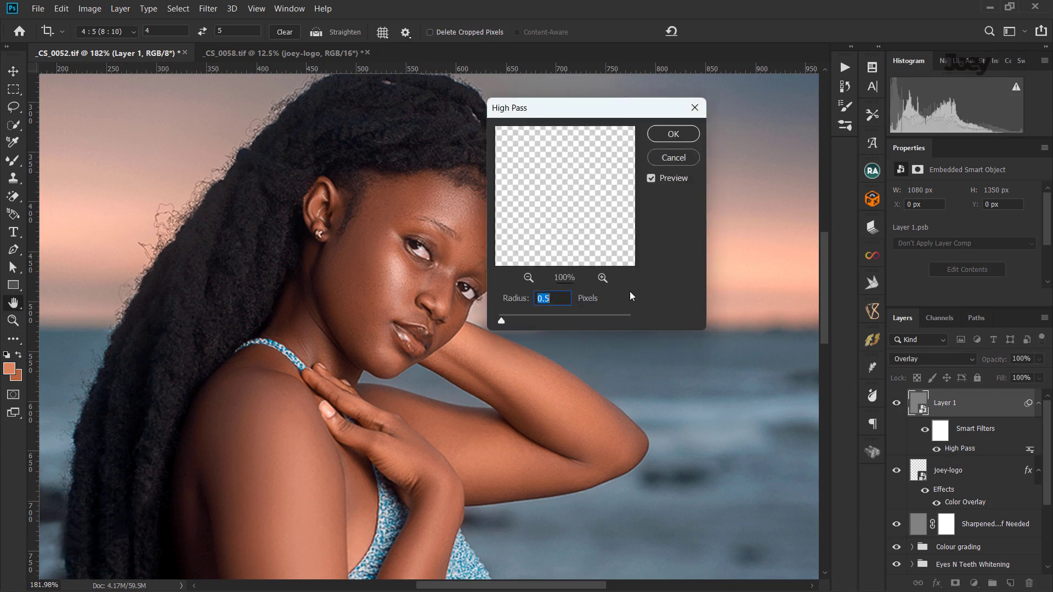
text(10)
key(Return)
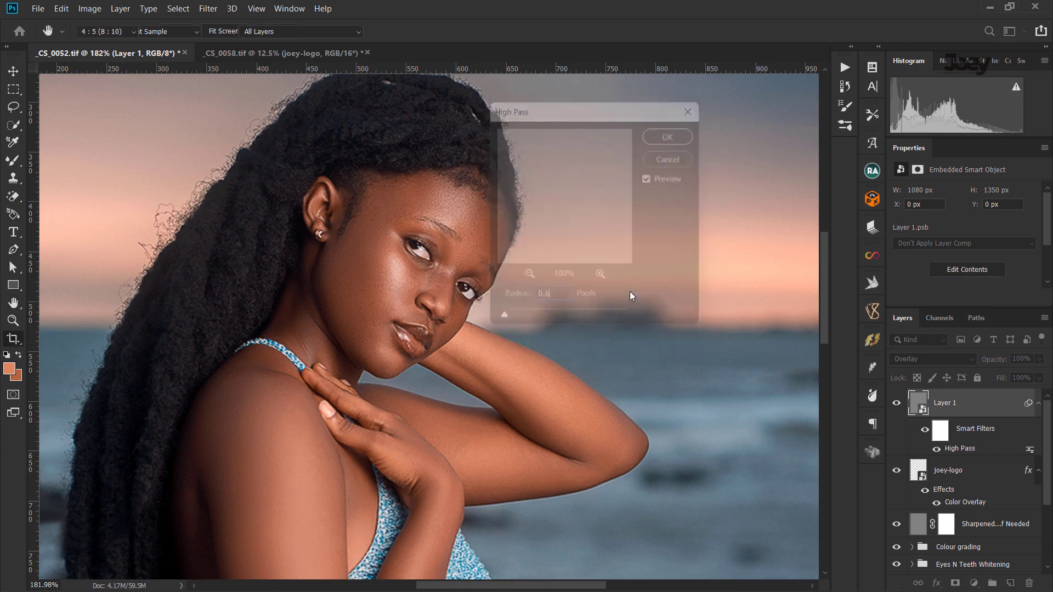
scroll(484, 278, down, 3)
scroll(479, 275, down, 3)
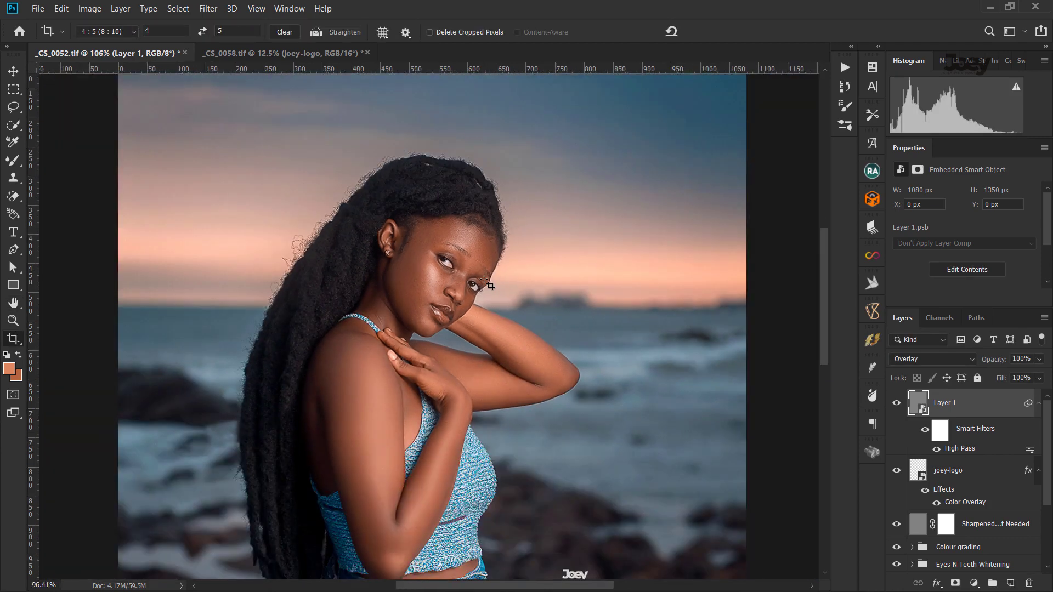
scroll(477, 273, down, 2)
scroll(475, 273, down, 1)
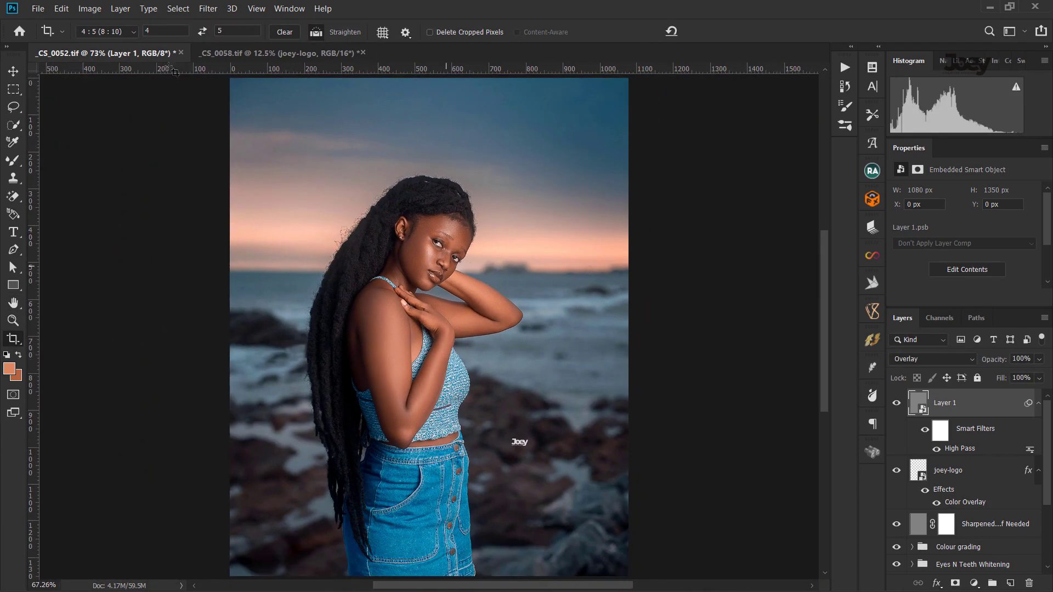
Open Save for Web (Legacy) with the preview set to Fit in View.
click(38, 8)
mouse_move(51, 185)
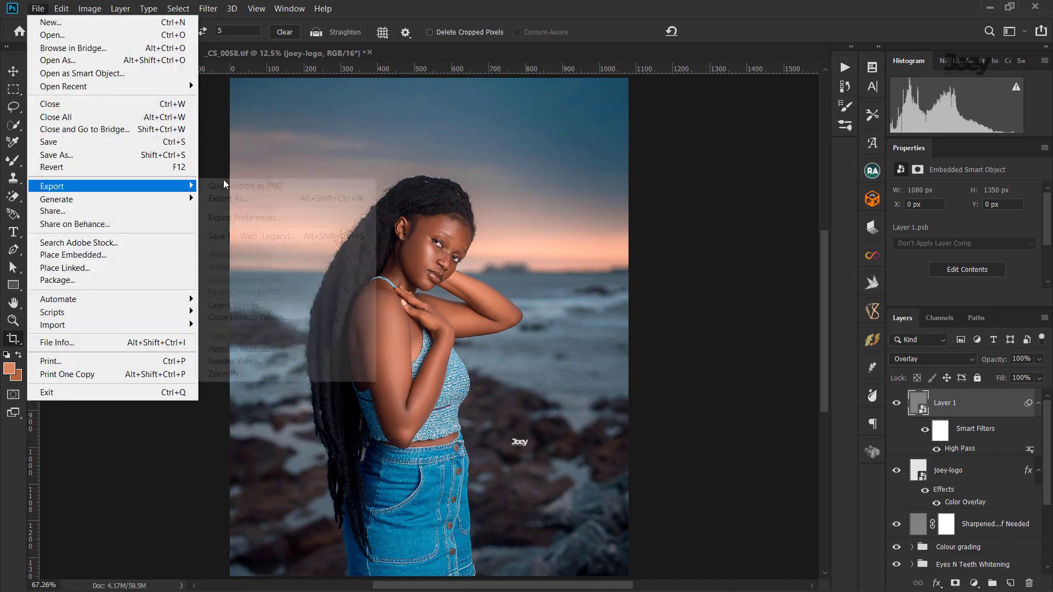
click(242, 237)
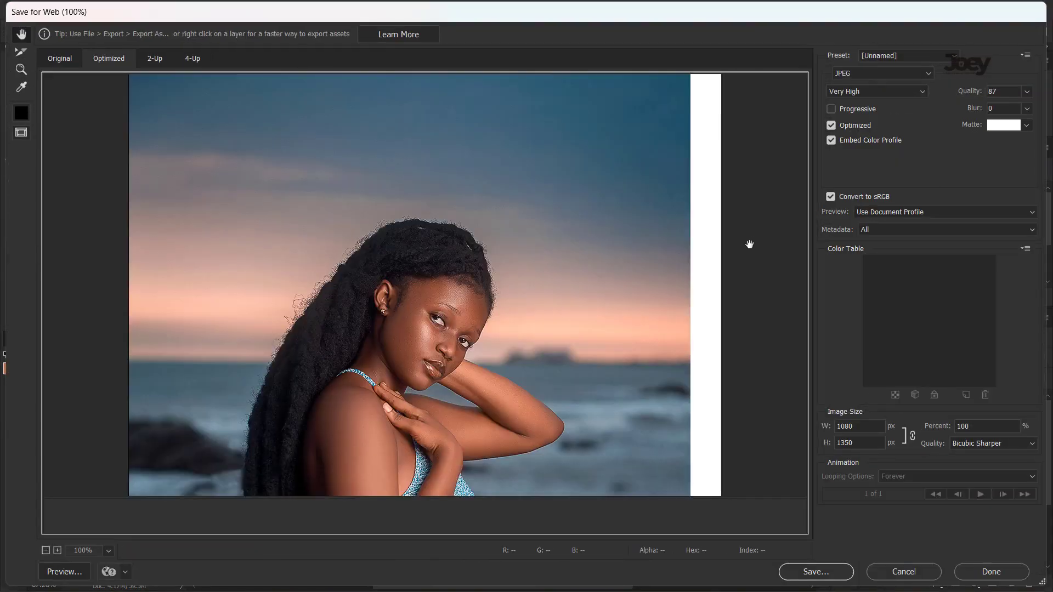
drag(465, 317, 465, 188)
right_click(465, 340)
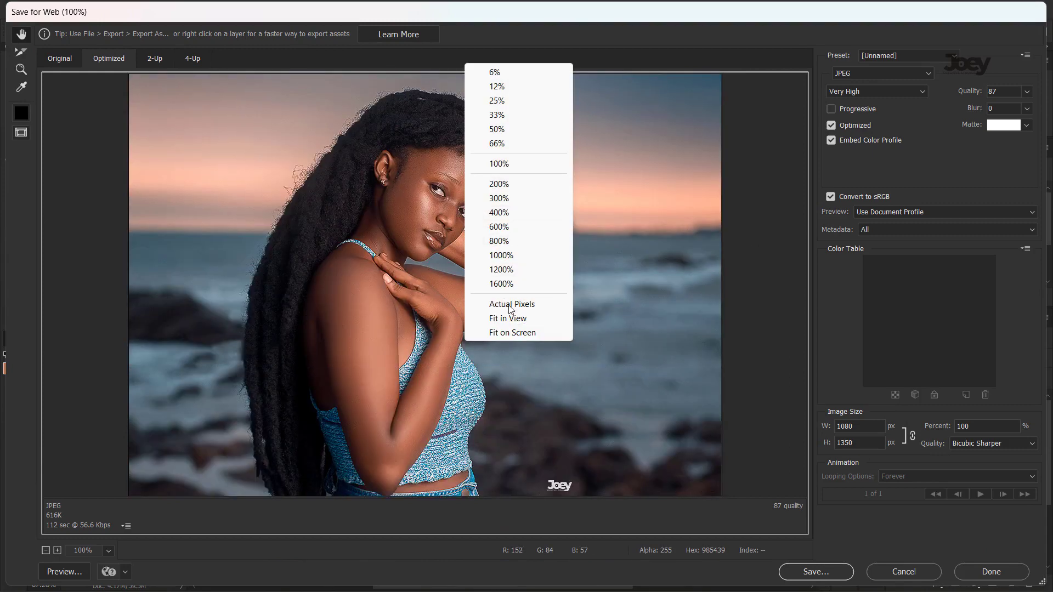
click(509, 318)
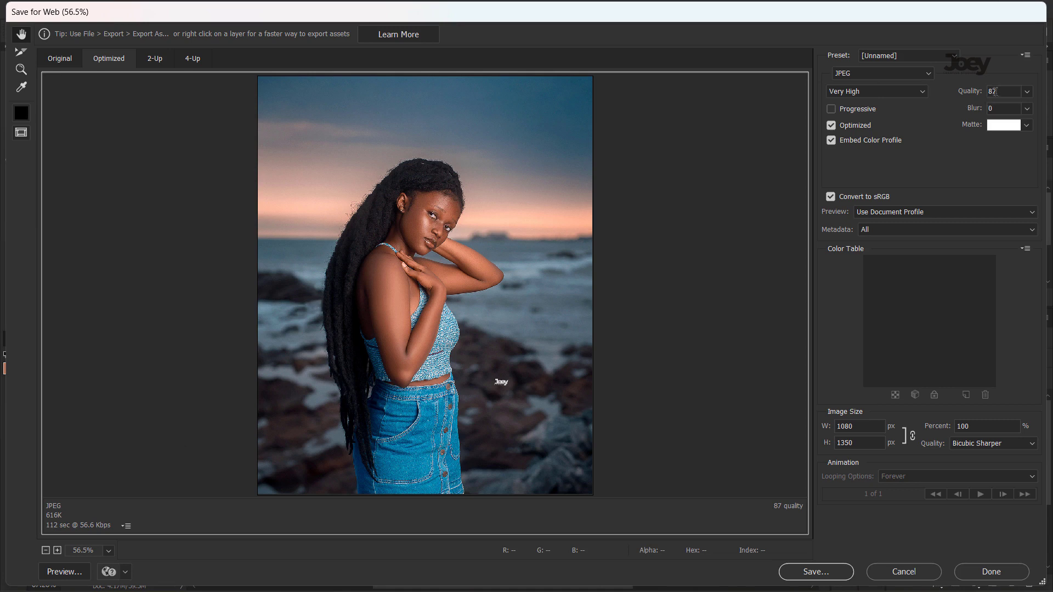
Set JPEG quality to 80 and inspect the preview at 200%, 100% and Fit in View.
key(BackSpace)
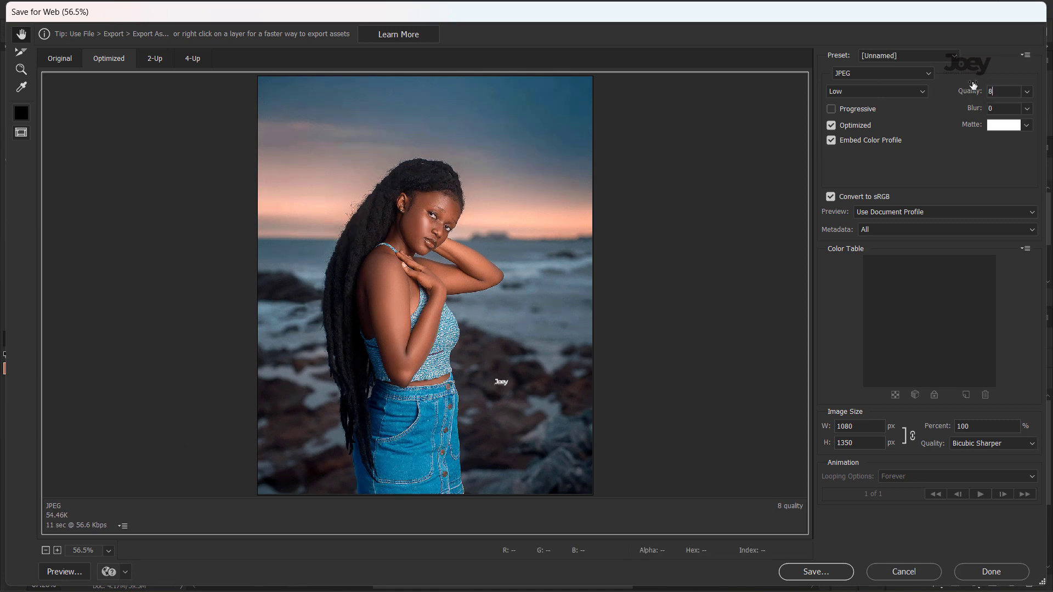
text(5)
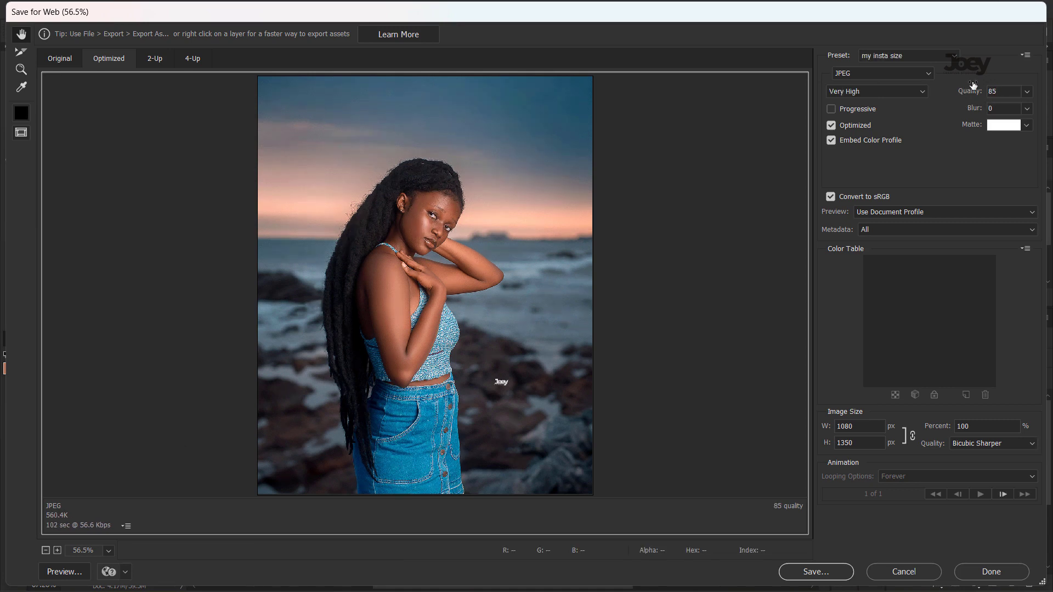
key(BackSpace)
text(0)
right_click(453, 198)
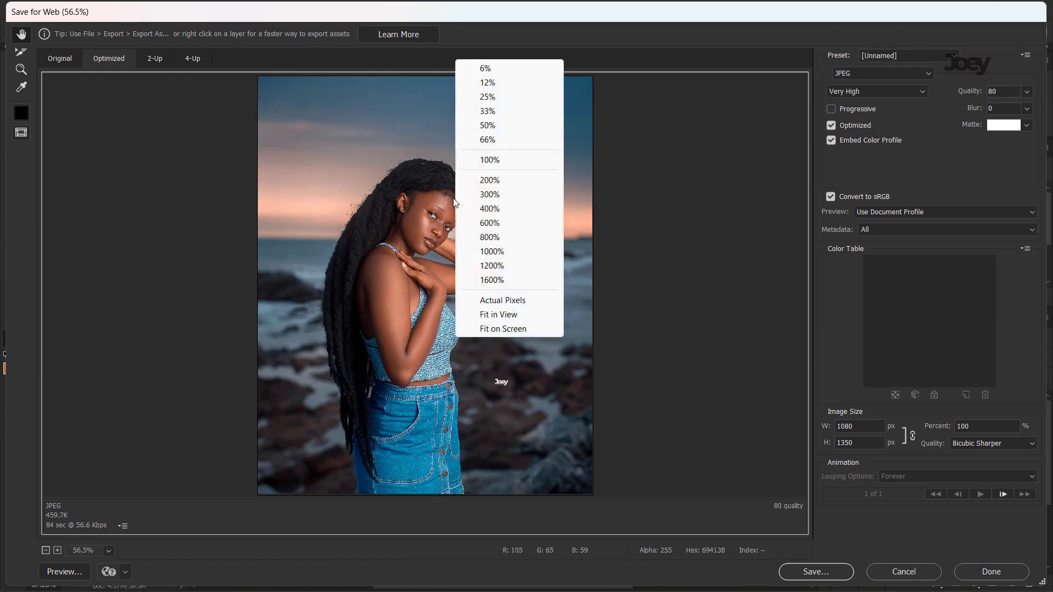
click(482, 179)
drag(424, 155, 440, 216)
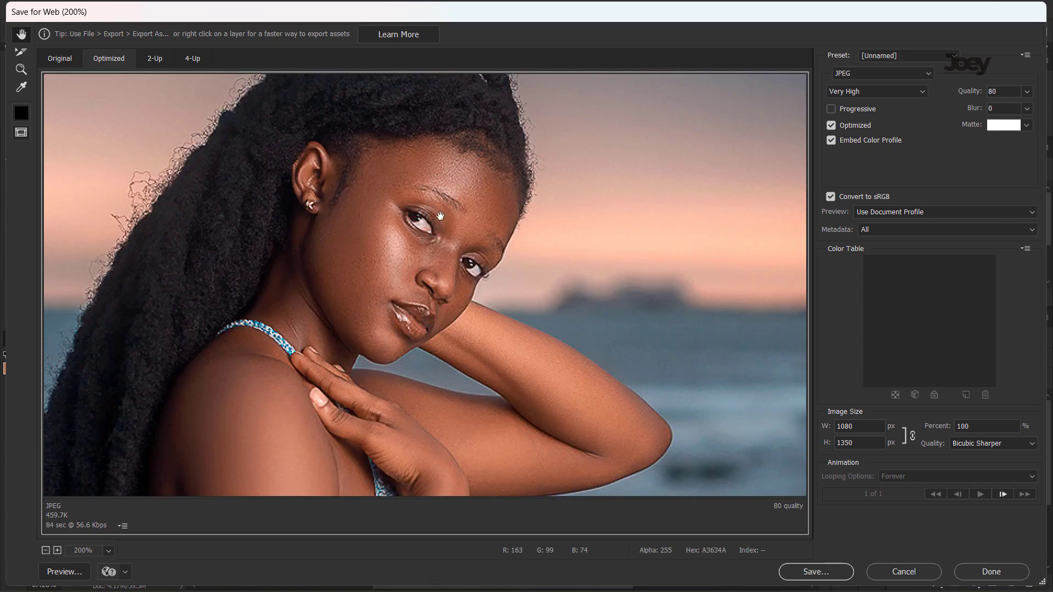
right_click(440, 216)
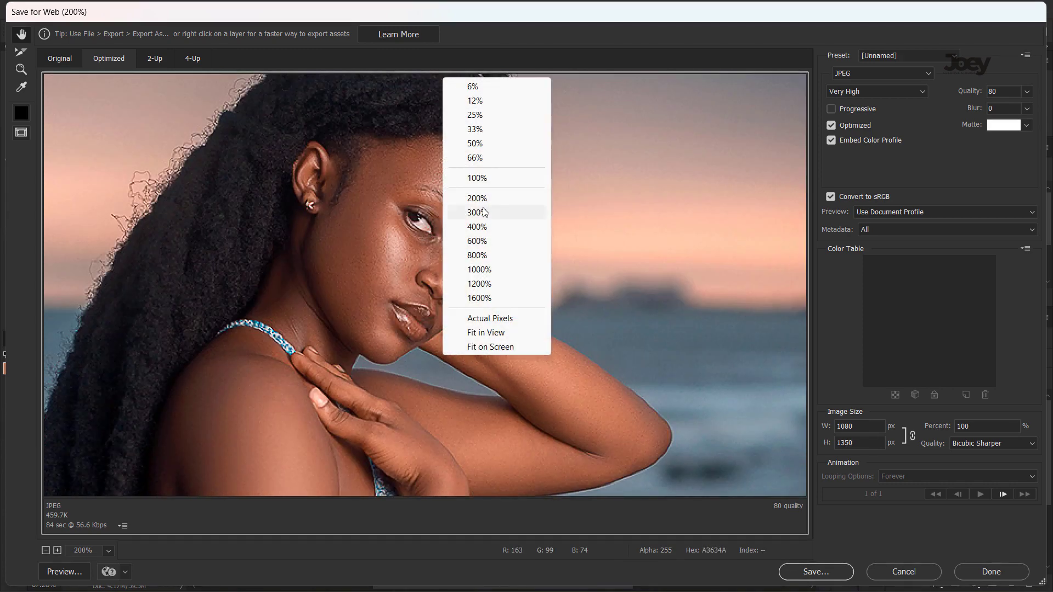
click(489, 179)
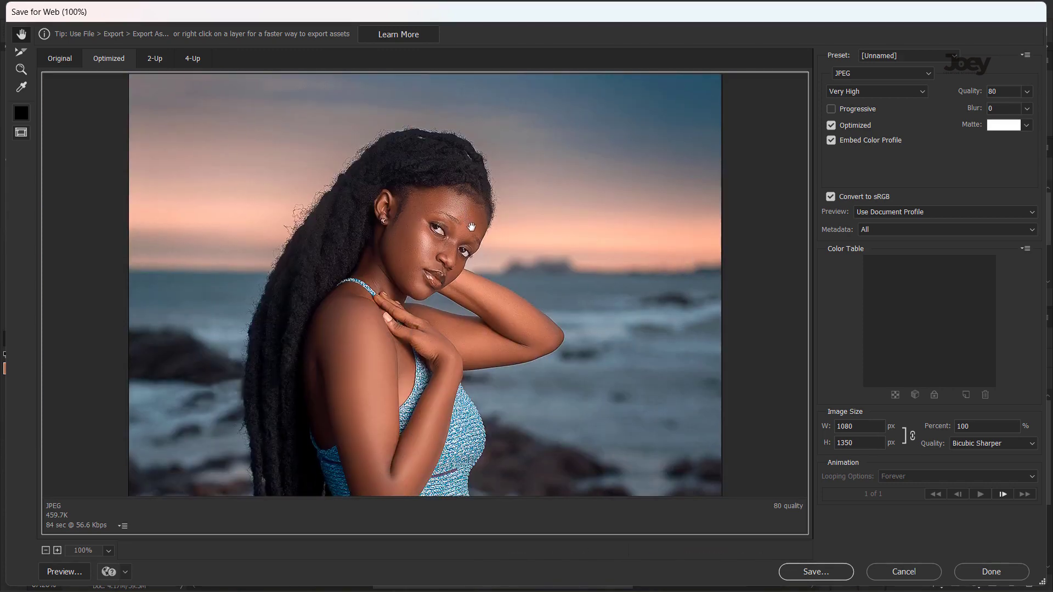
right_click(491, 237)
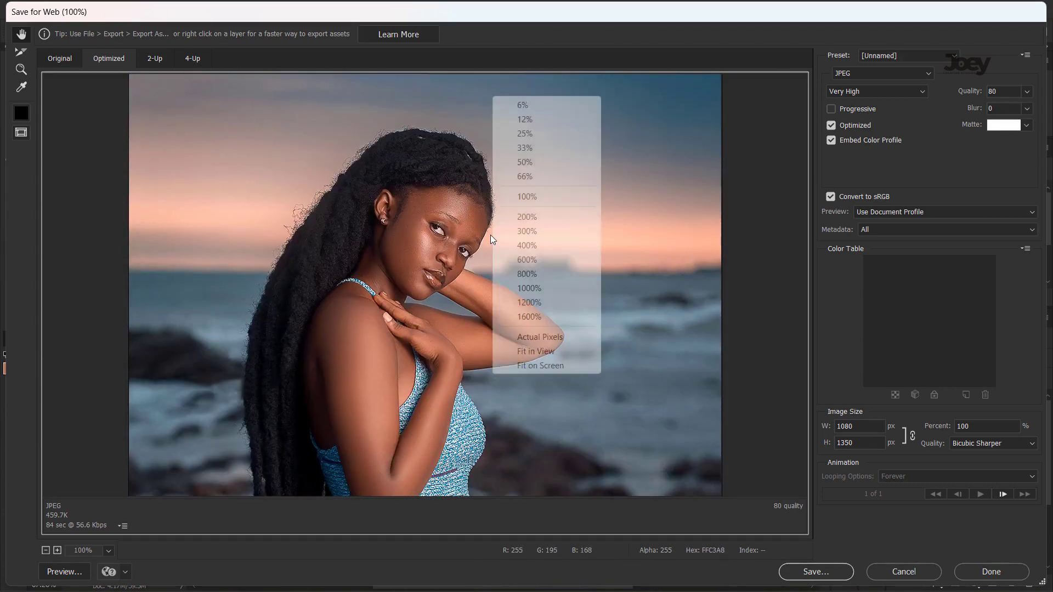
click(543, 351)
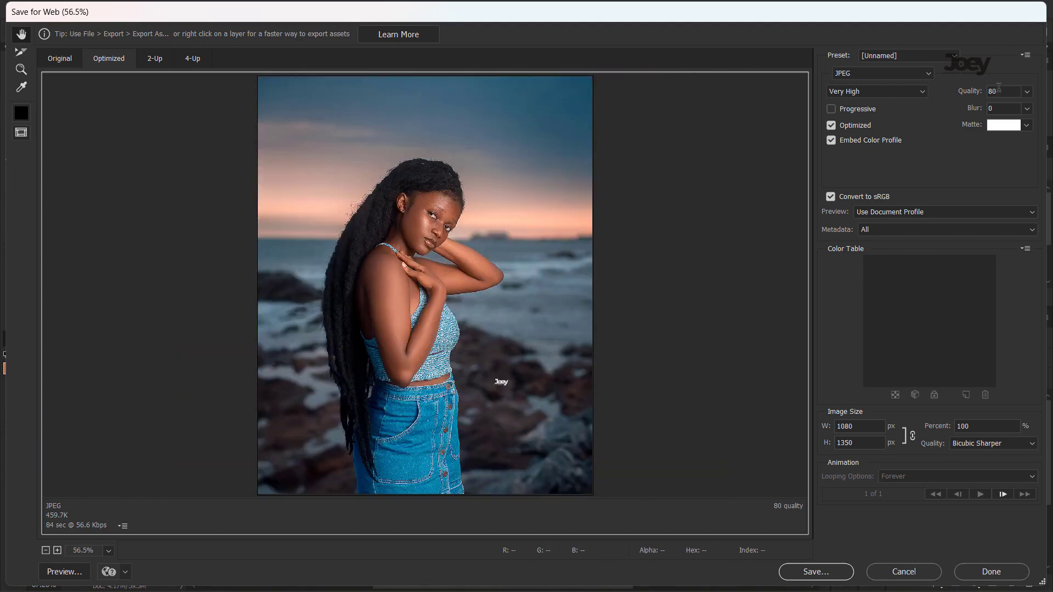
Try JPEG quality 83 and 85, then settle back on quality 80.
click(979, 91)
click(994, 91)
key(BackSpace)
text(3)
key(Return)
click(995, 92)
key(BackSpace)
text(5)
key(Return)
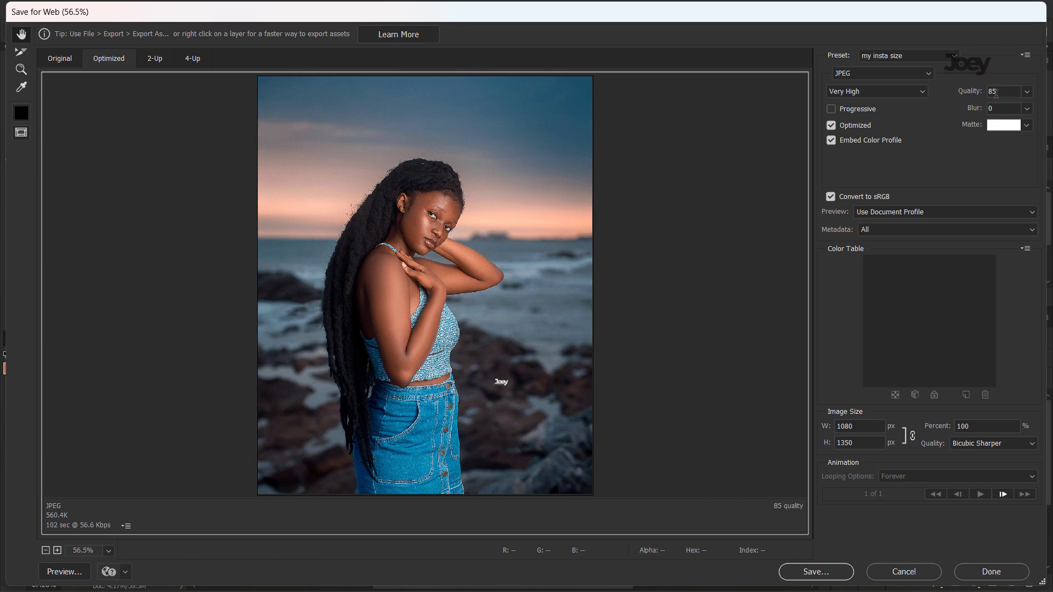
drag(995, 92, 953, 93)
text(80)
key(Return)
Save the quality-80 JPEG with 'Insta' added to the _CS_0052 file name.
click(841, 571)
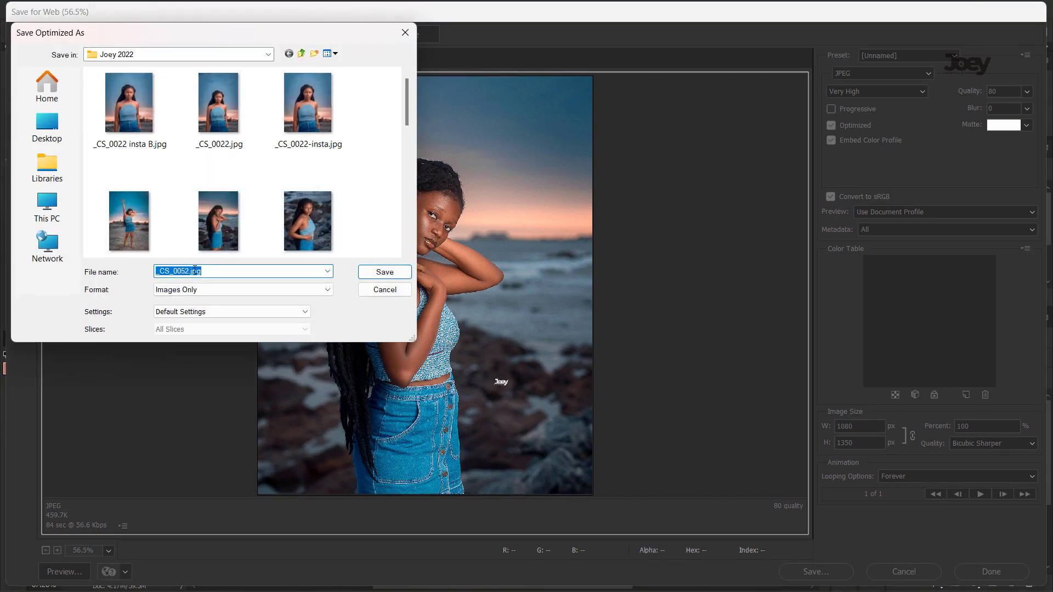
click(186, 270)
text(Ins)
text(ta)
key(Return)
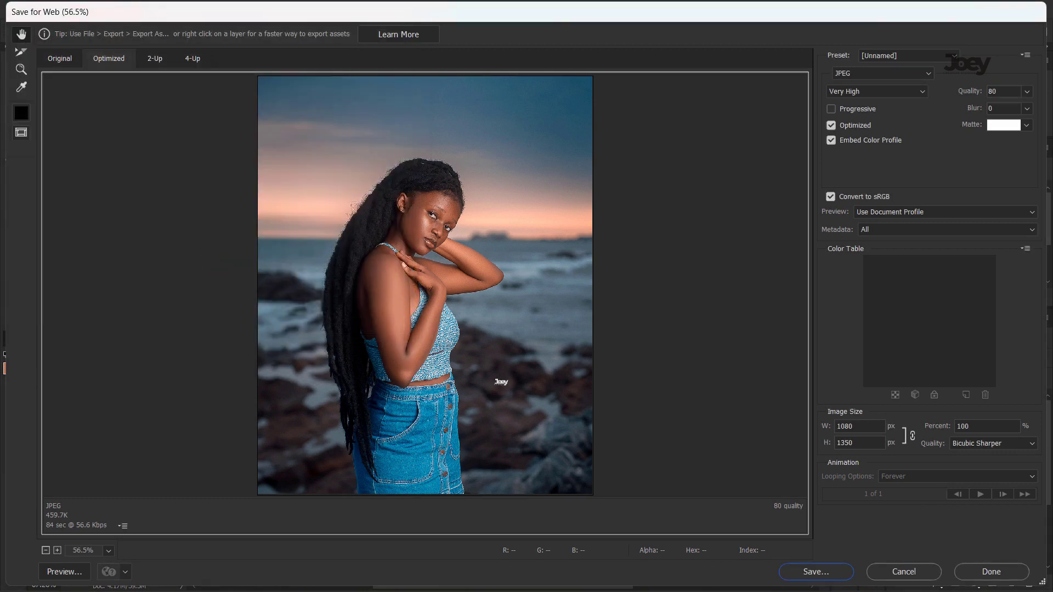